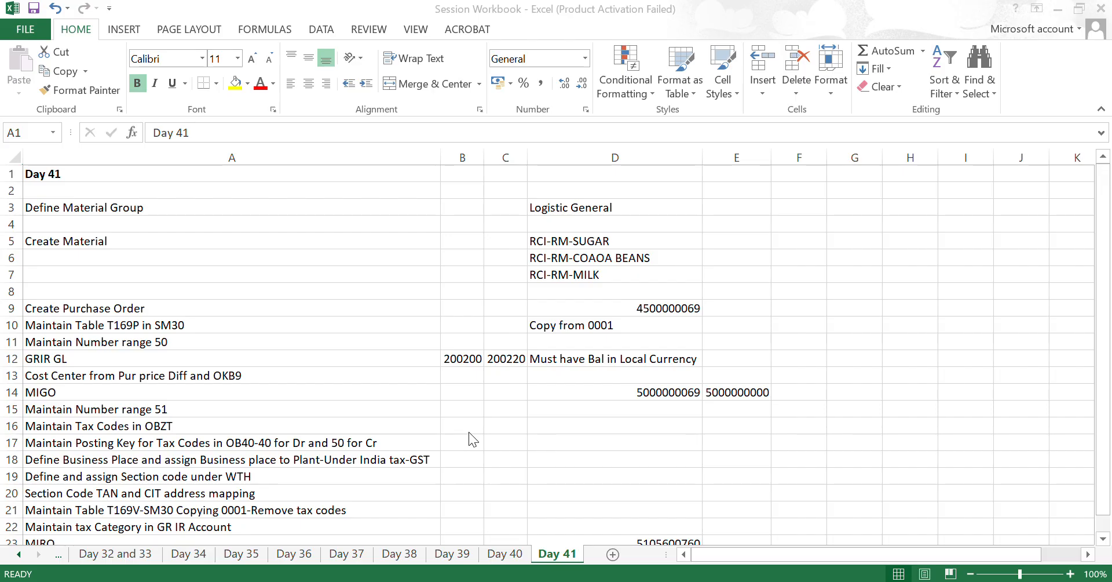
# - Make the Create Material and Define Material Group headings in column A of the Day 41 sheet bold
pyautogui.click(85, 246)
pyautogui.click(73, 225)
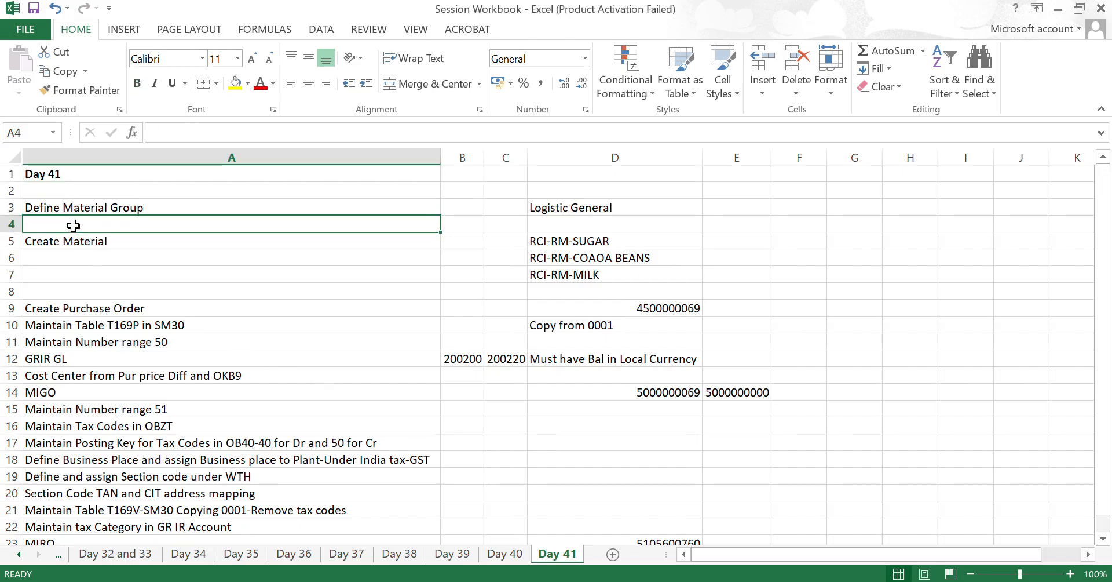
pyautogui.press('Down')
pyautogui.hotkey('ctrl', 'b')
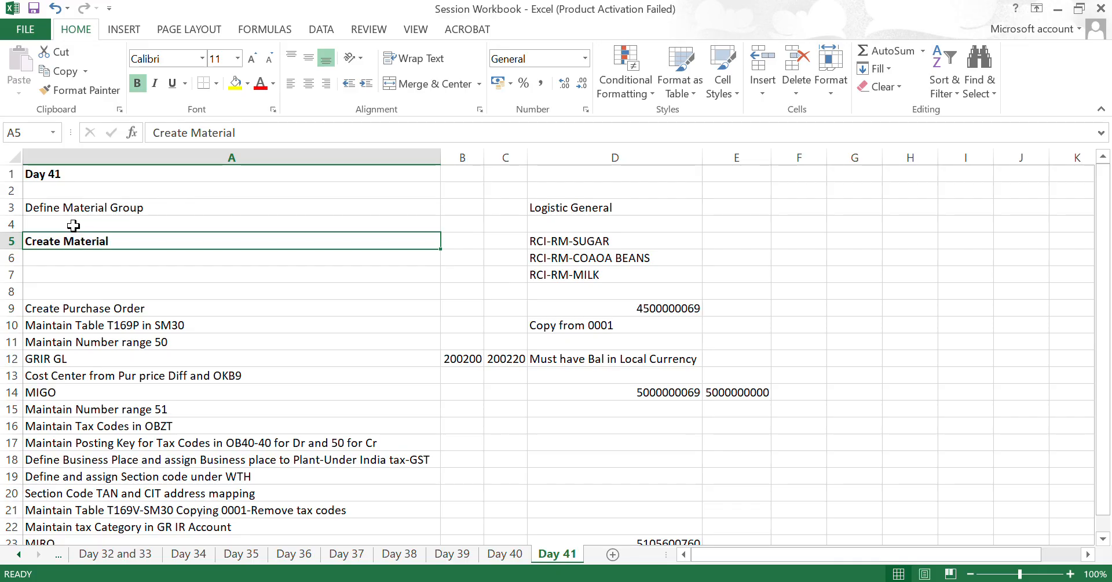
pyautogui.click(74, 226)
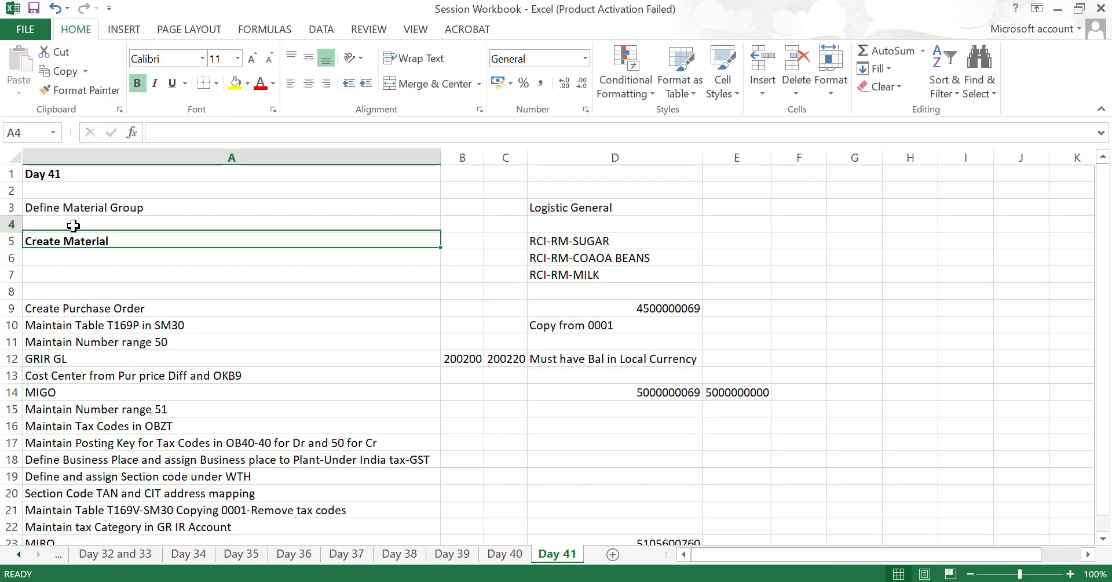
pyautogui.press('Up')
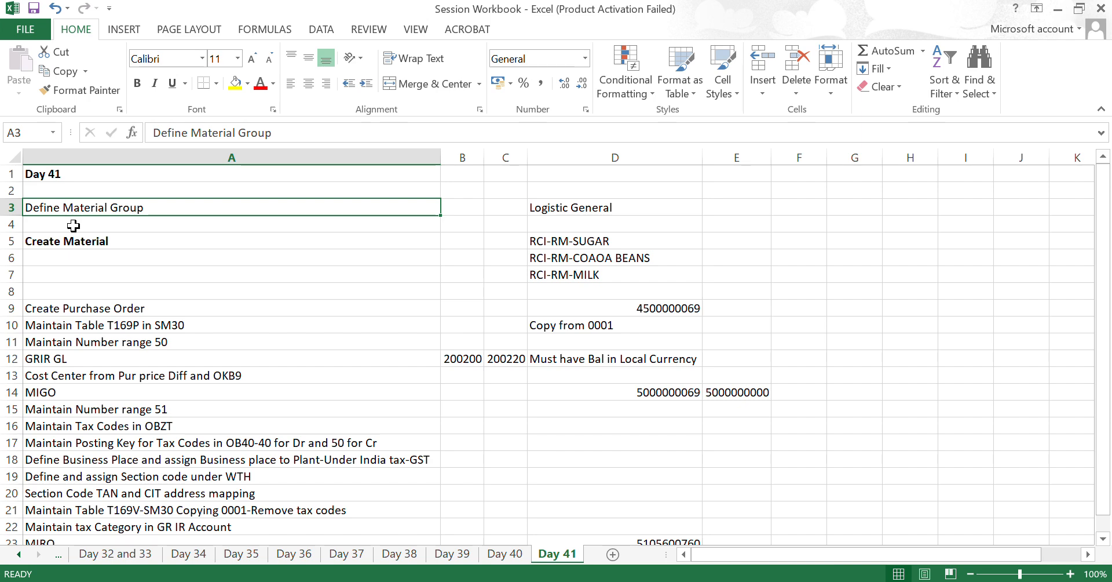
pyautogui.hotkey('ctrl', 'b')
pyautogui.click(557, 207)
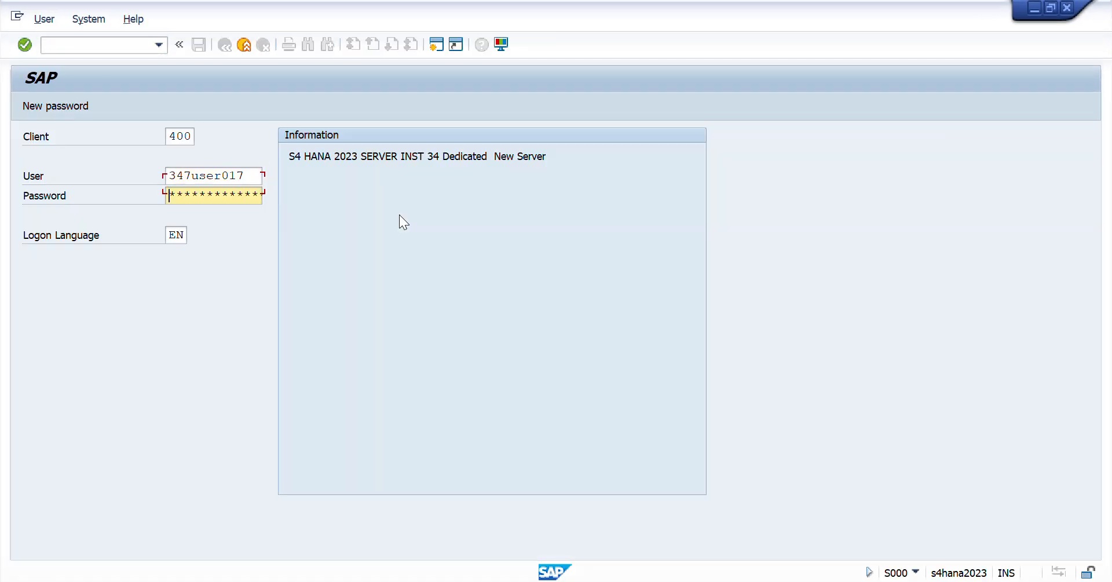
# - Switch to SAP, enter the account password, set the client to 700 and log on
pyautogui.write('*')
pyautogui.hotkey('shift', 'Tab')
pyautogui.hotkey('shift', 'Tab')
pyautogui.write('700')
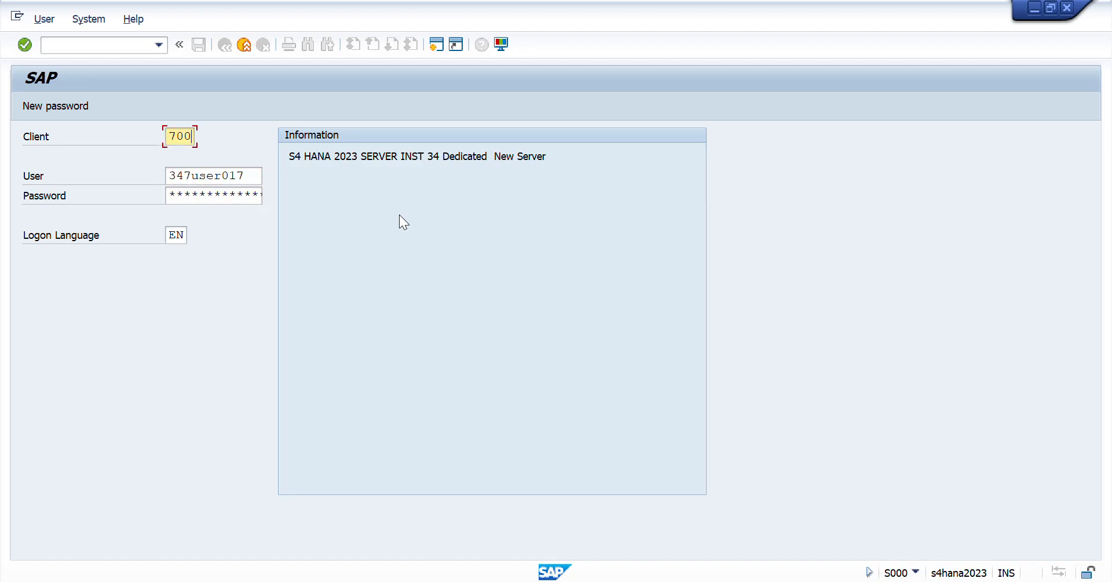
pyautogui.press('Return')
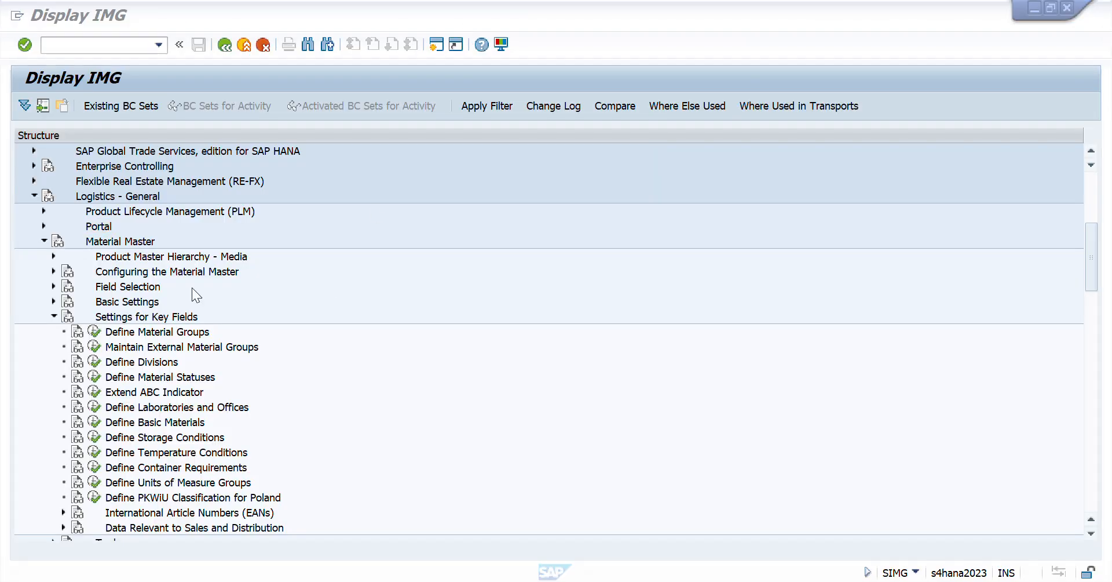
# - Open the Define Material Groups activity under Logistics - General, Material Master, Settings for Key Fields
pyautogui.click(92, 194)
pyautogui.press('Down')
pyautogui.press('Down')
pyautogui.press('Down')
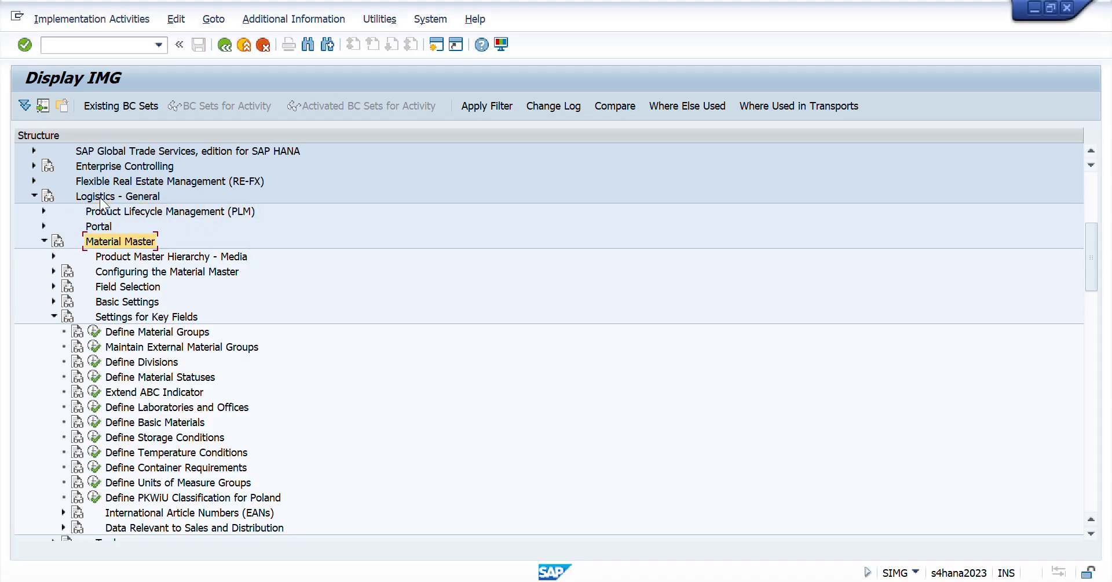
pyautogui.press('Down')
pyautogui.press('Down')
pyautogui.press('Down')
pyautogui.press('Down')
pyautogui.press('Down')
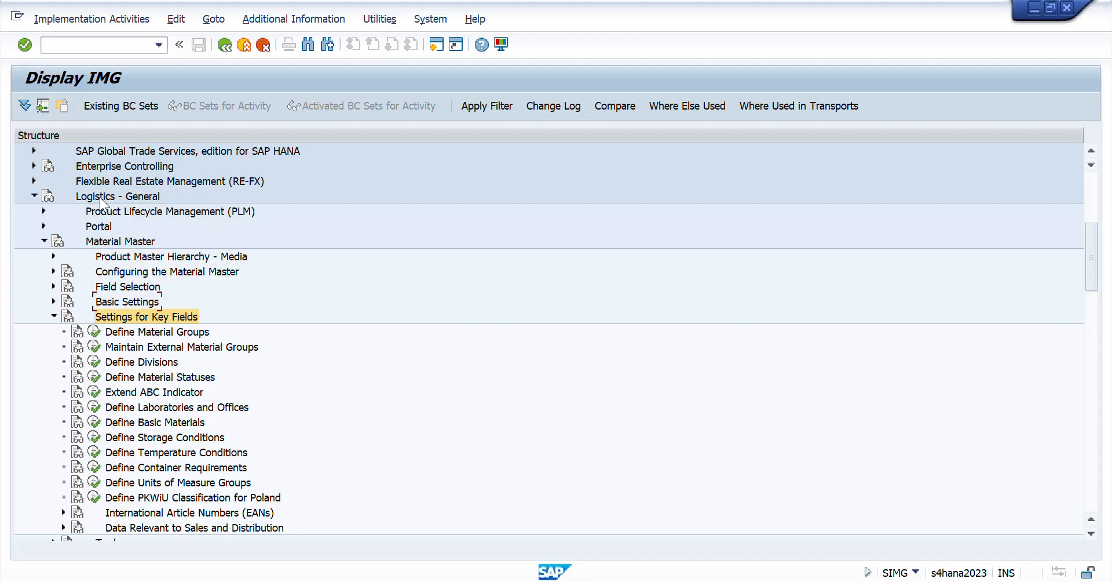
pyautogui.press('Down')
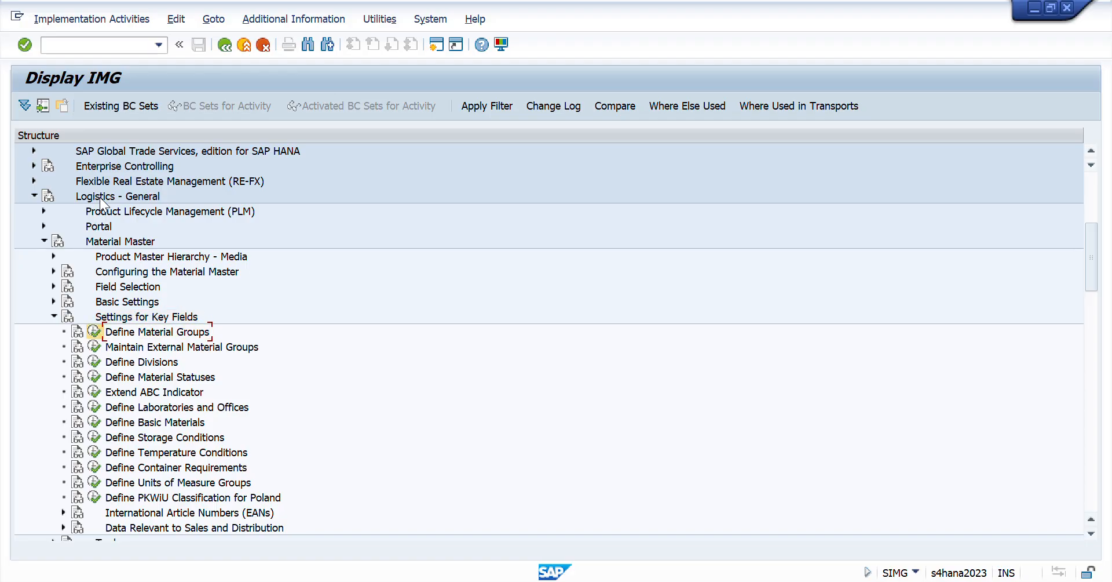
pyautogui.press('Return')
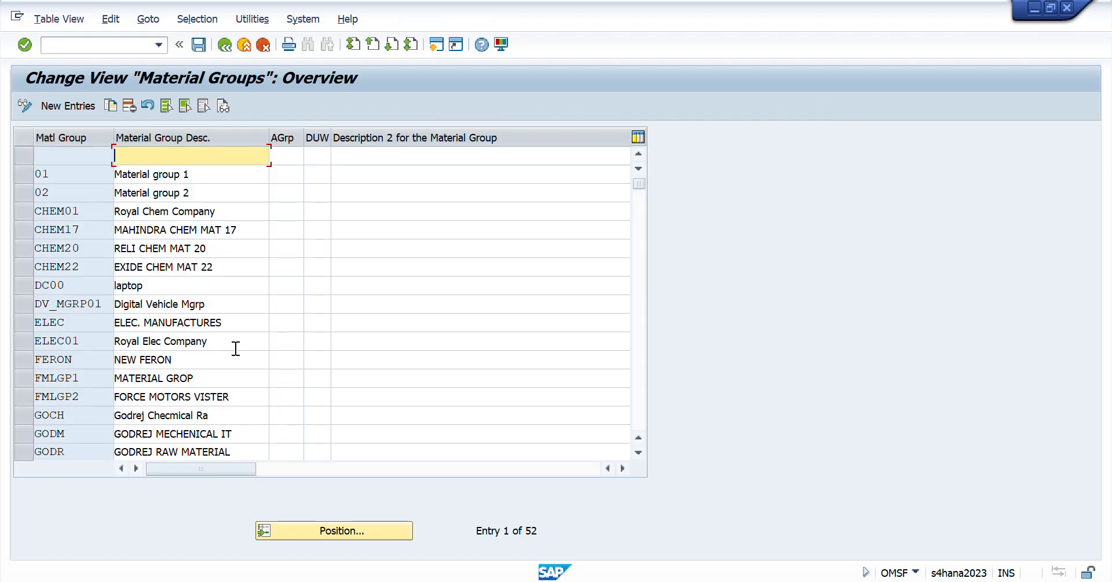
# - Position the material groups list at "rci" and check the code and description of the first matching entry
pyautogui.click(352, 530)
pyautogui.write('rci')
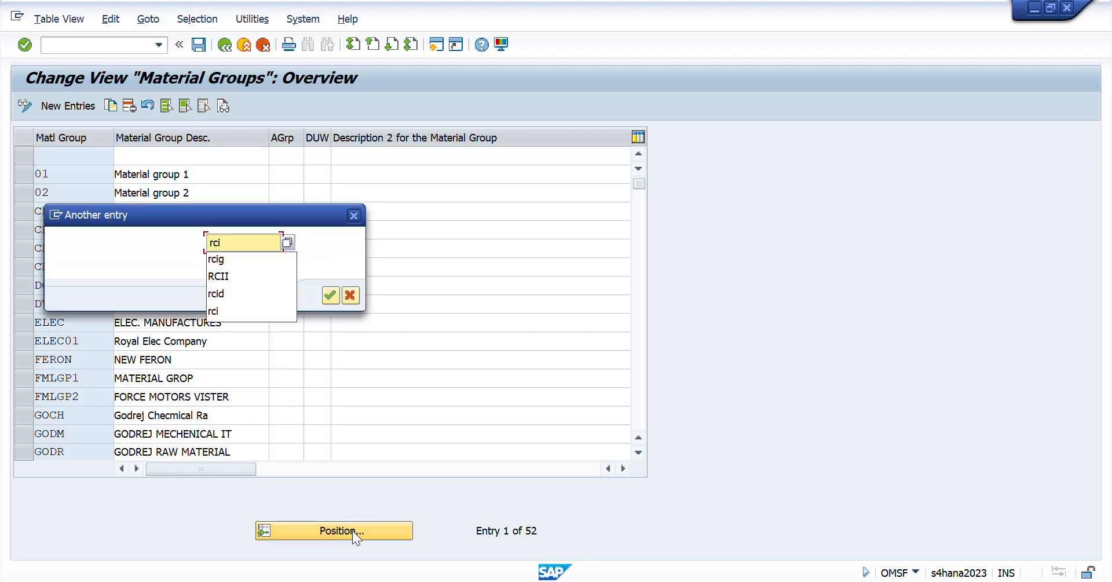
pyautogui.press('Return')
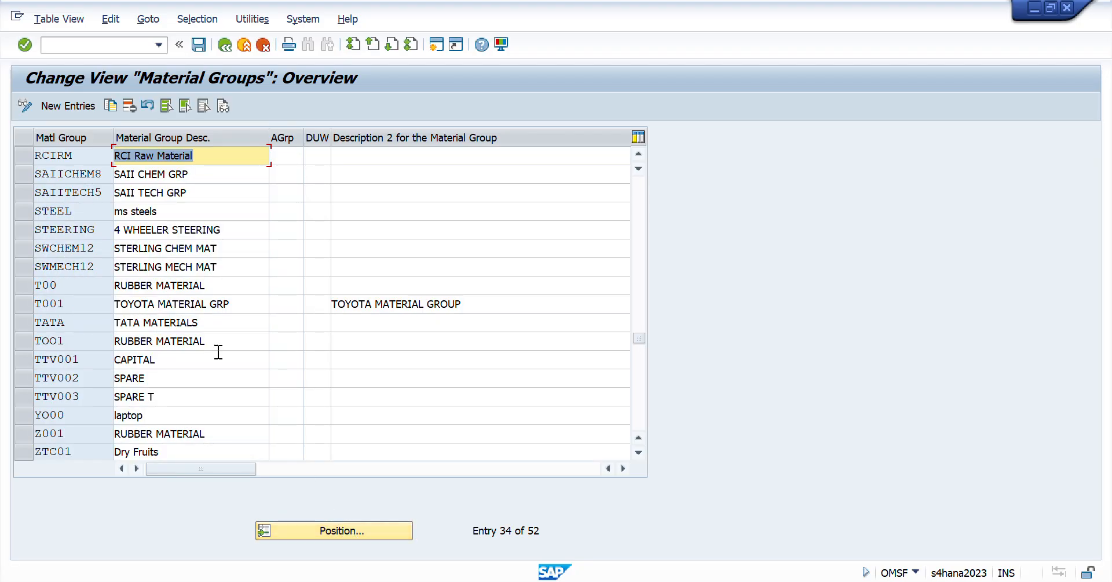
pyautogui.moveTo(79, 155); pyautogui.dragTo(7, 157)
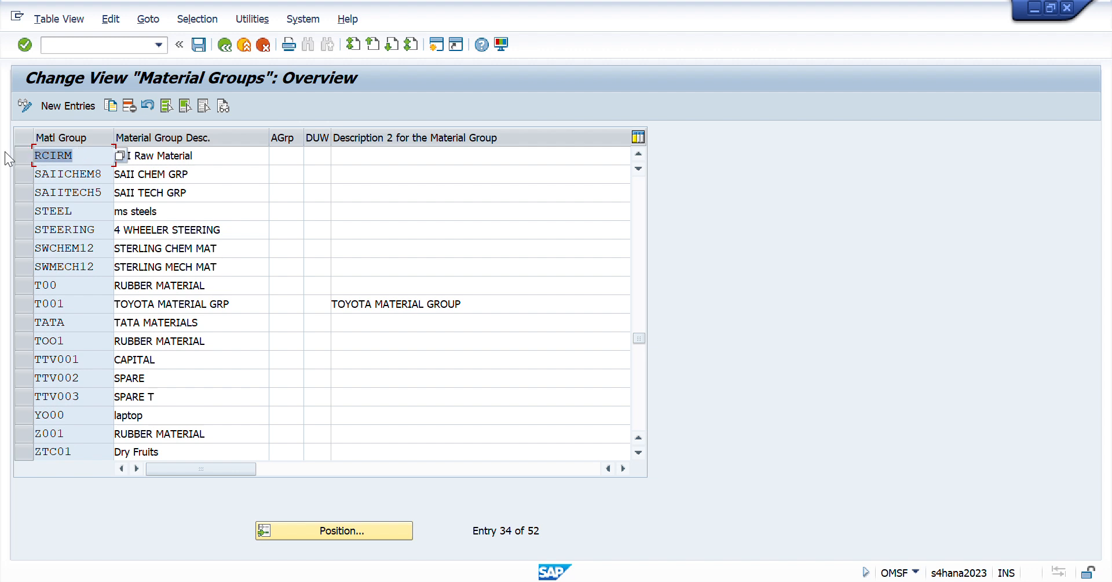
pyautogui.click(210, 156)
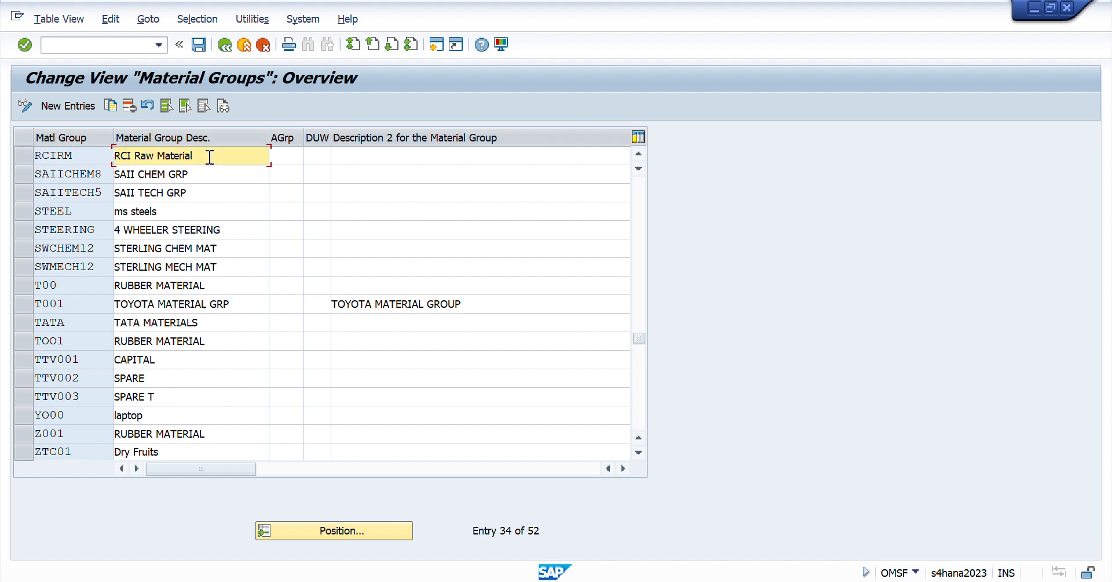
pyautogui.moveTo(209, 157); pyautogui.dragTo(5, 159)
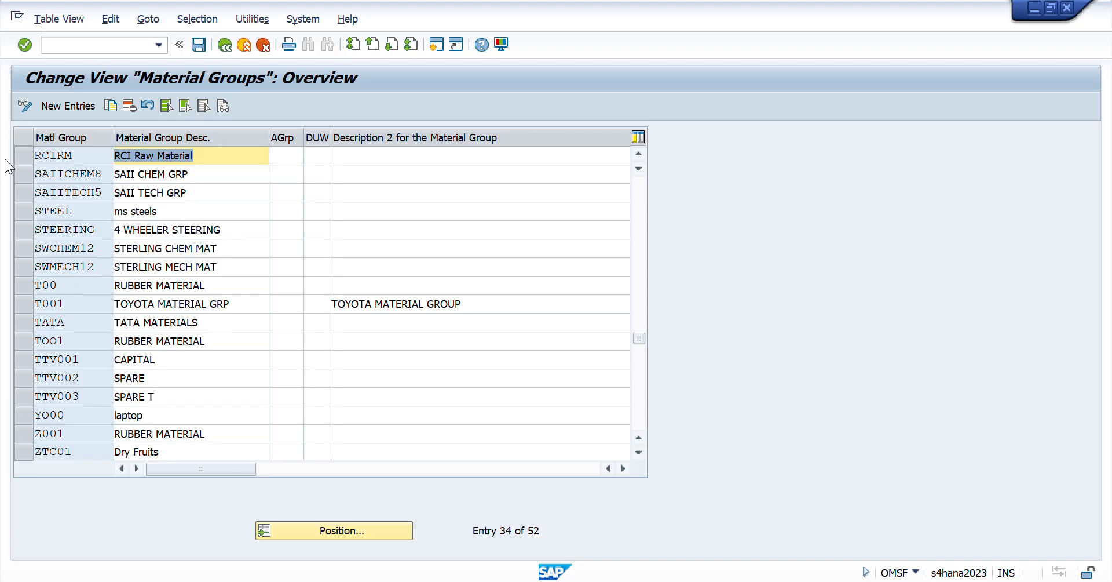
# - Switch to the Session Workbook in Excel and enter RCIRM in cell B3 beside Define Material Group
pyautogui.hotkey('alt', 'Tab')
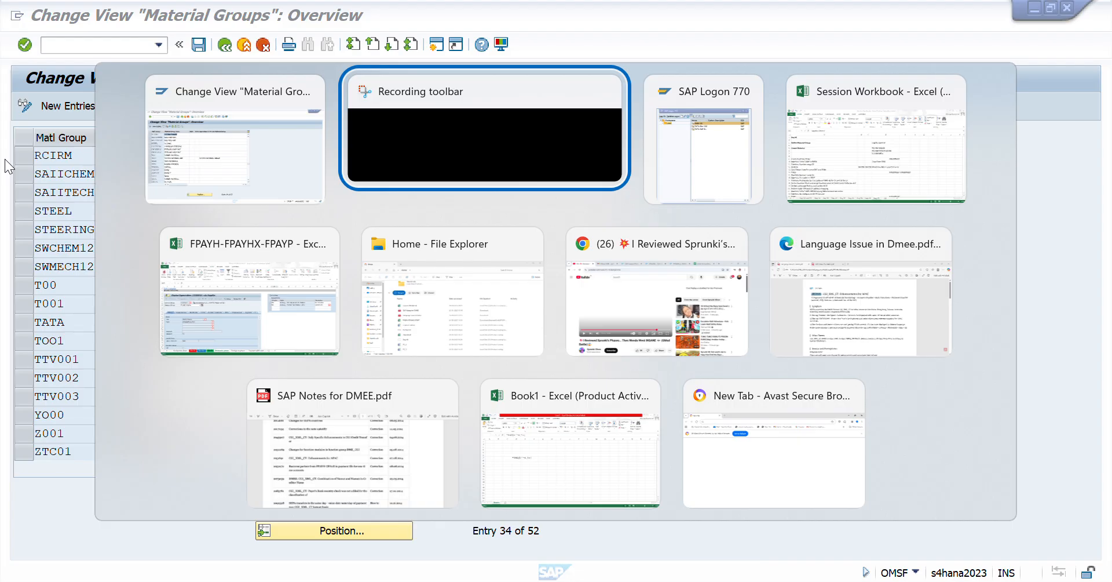
pyautogui.hotkey('alt', 'Tab')
pyautogui.hotkey('alt', 'Tab')
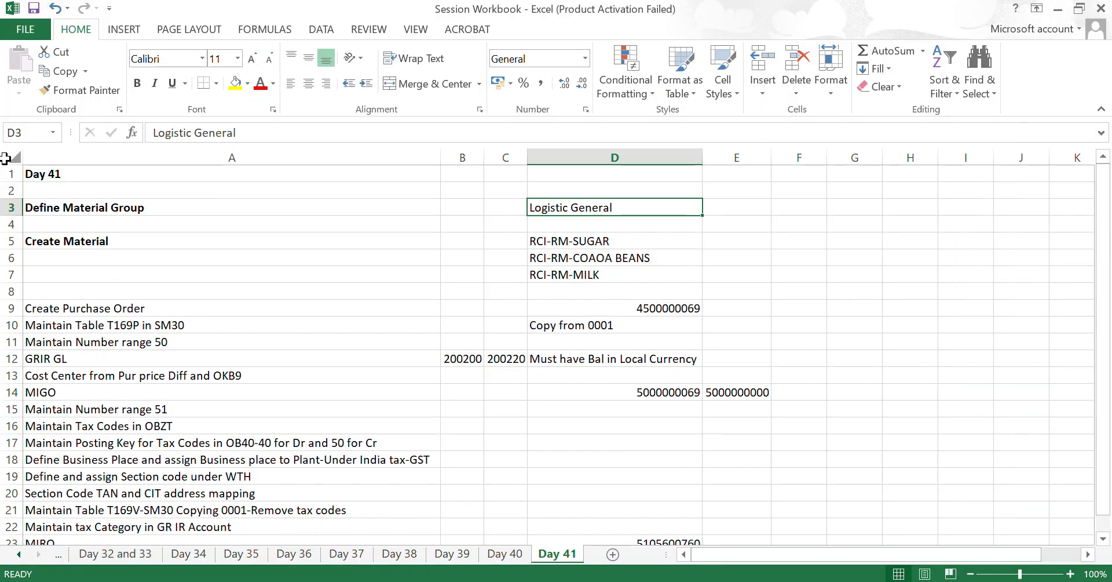
pyautogui.press('Left')
pyautogui.press('Left')
pyautogui.write('RCIR')
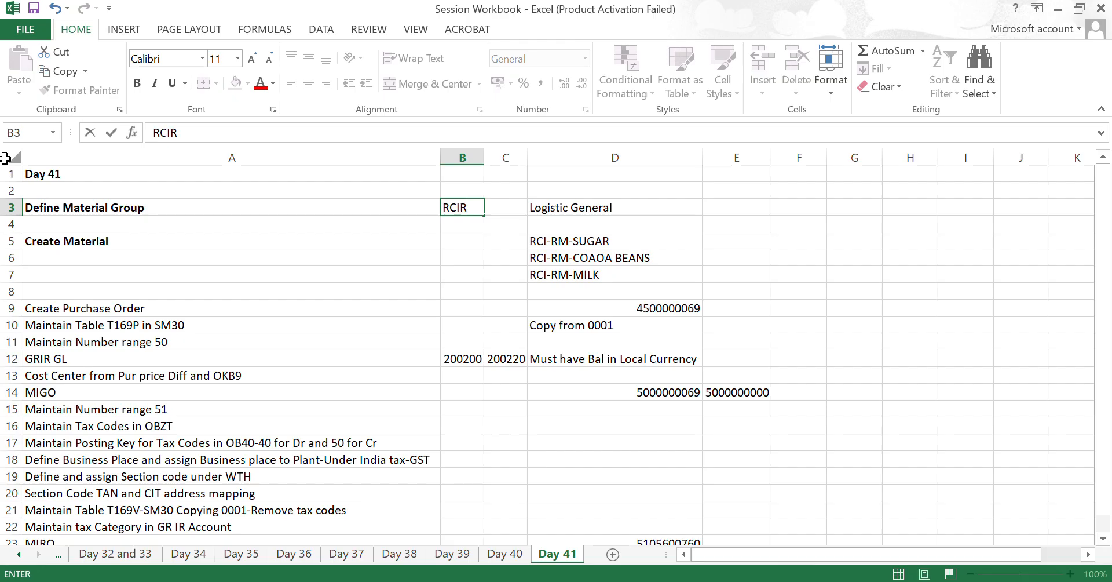
pyautogui.write('M')
pyautogui.press('Return')
pyautogui.press('Up')
pyautogui.hotkey('alt', 'Tab')
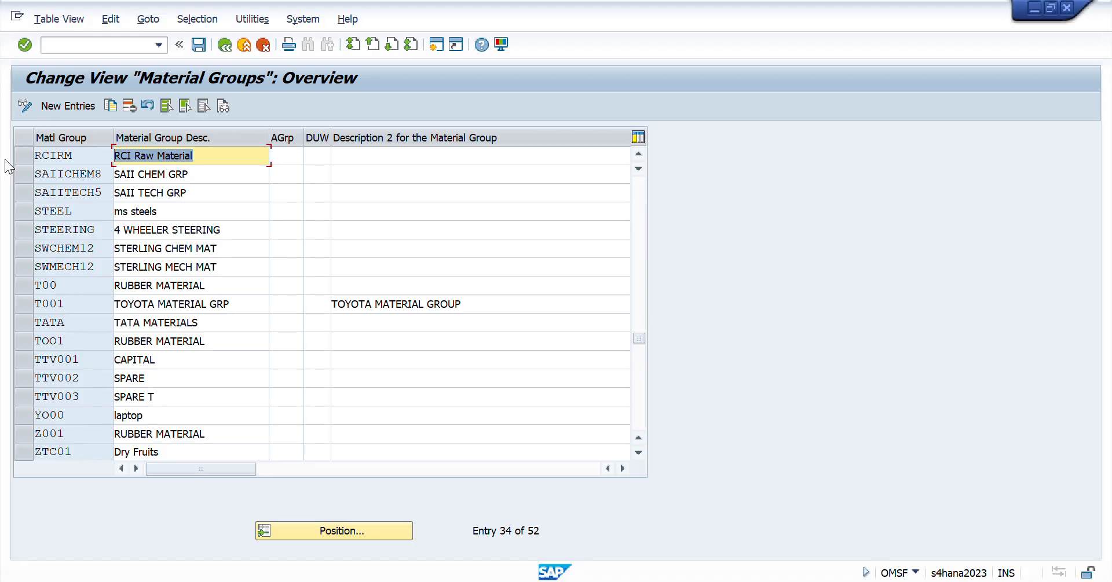
pyautogui.hotkey('alt', 'Tab')
# - Review the Define Material Group and Create Material rows of the Day 41 sheet, including the material names in D5:D7
pyautogui.press('Down')
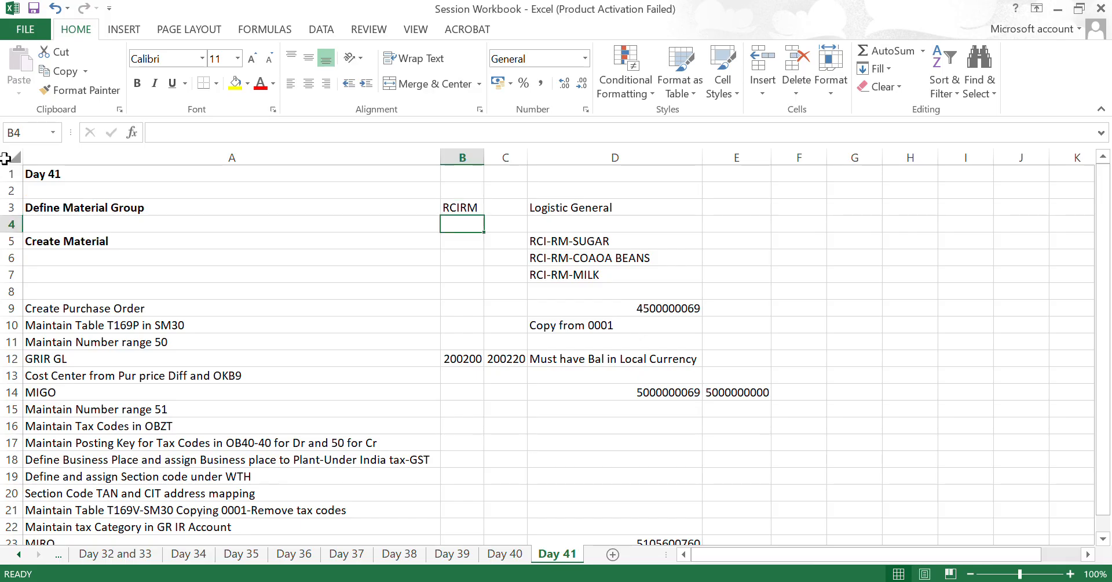
pyautogui.press('Down')
pyautogui.press('Left')
pyautogui.press('Up')
pyautogui.press('Up')
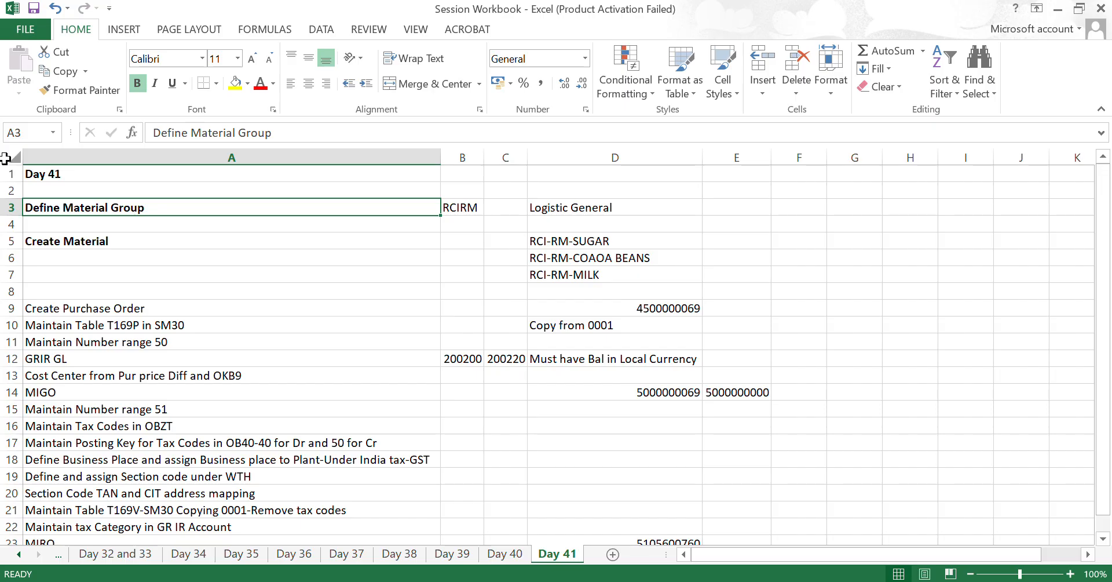
pyautogui.press('Down')
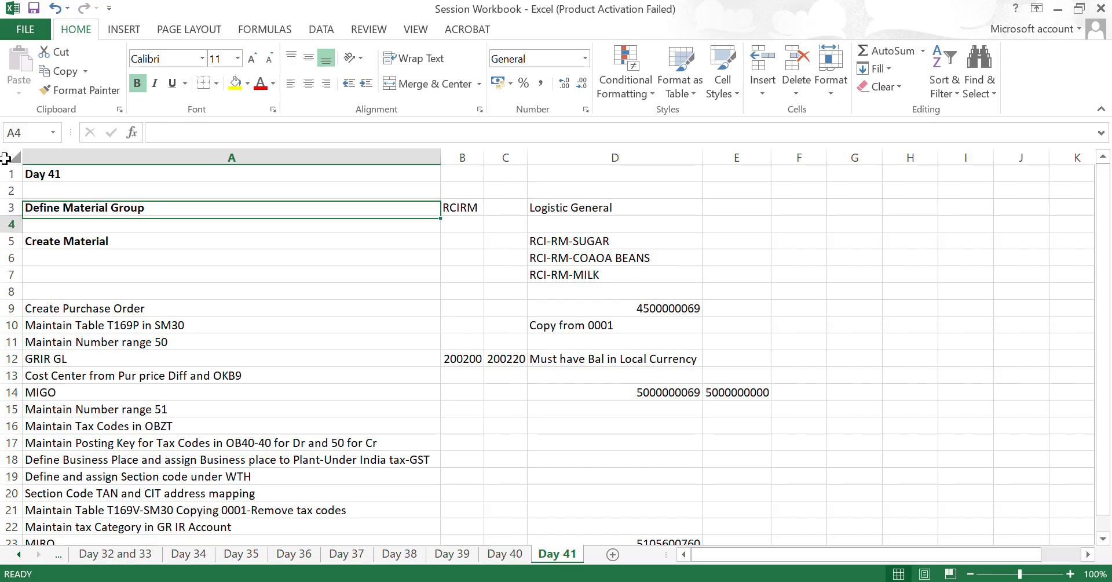
pyautogui.press('Down')
pyautogui.press('Right')
pyautogui.press('Right')
pyautogui.press('Right')
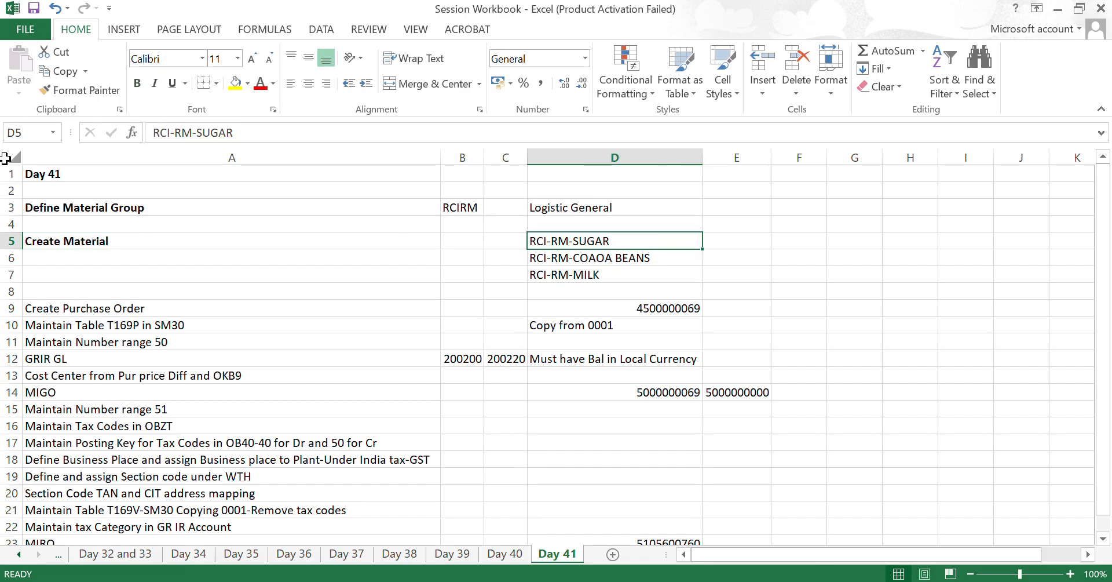
pyautogui.hotkey('shift', 'Down')
pyautogui.hotkey('shift', 'Down')
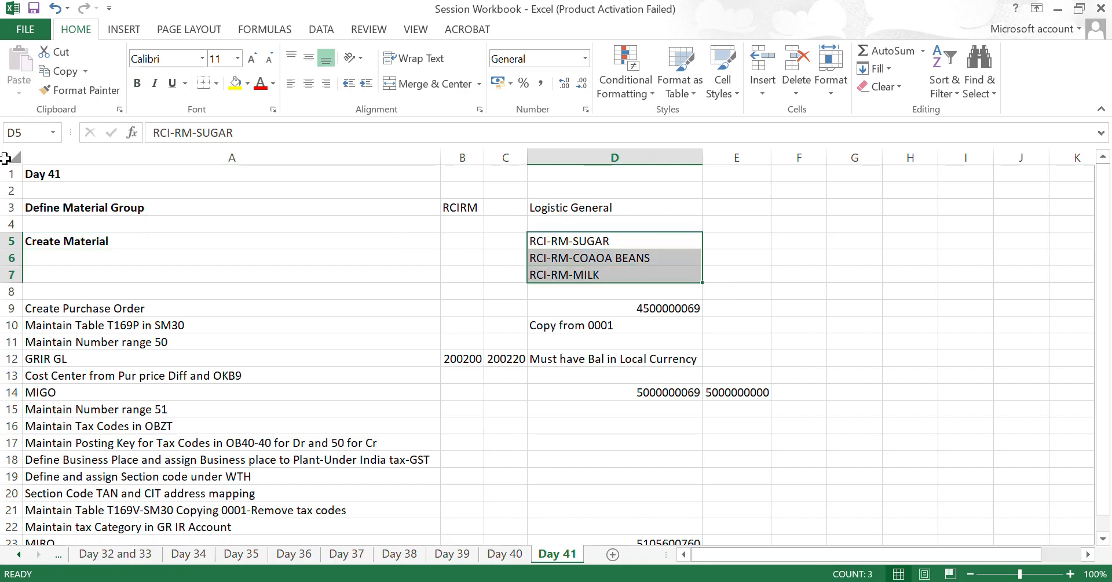
pyautogui.hotkey('shift', 'Up')
pyautogui.hotkey('shift', 'Up')
pyautogui.press('Down')
pyautogui.press('Down')
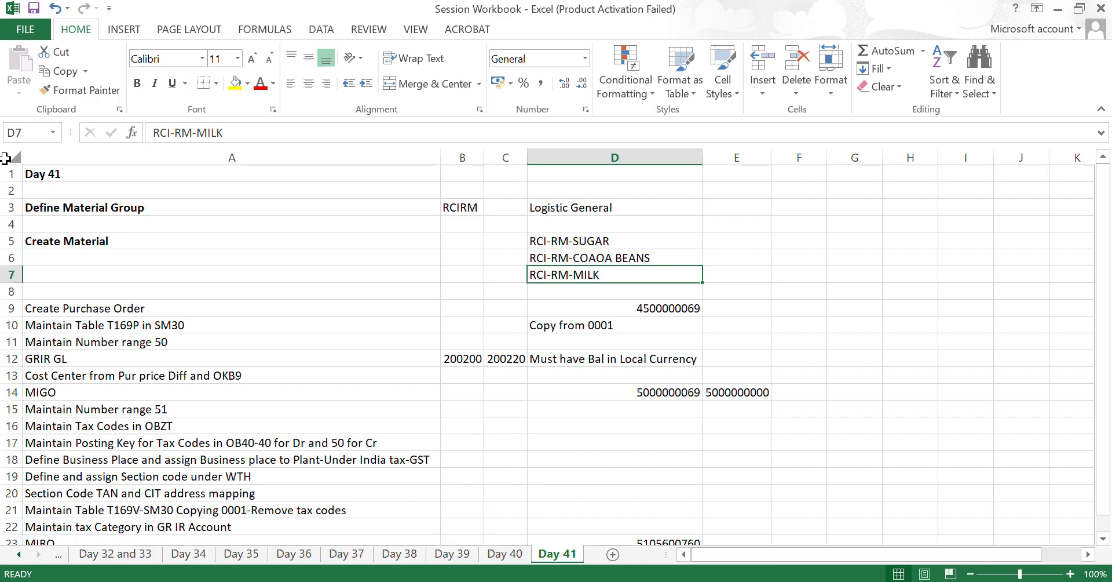
# - Examine the Sugar, Cocoa Beans and Milk rows and their material types on the Day 35 sheet
pyautogui.hotkey('alt', 'Tab')
pyautogui.hotkey('ctrl', 'pageup')
pyautogui.hotkey('ctrl', 'pageup')
pyautogui.hotkey('ctrl', 'pageup')
pyautogui.hotkey('ctrl', 'pageup')
pyautogui.hotkey('ctrl', 'pageup')
pyautogui.hotkey('ctrl', 'pageup')
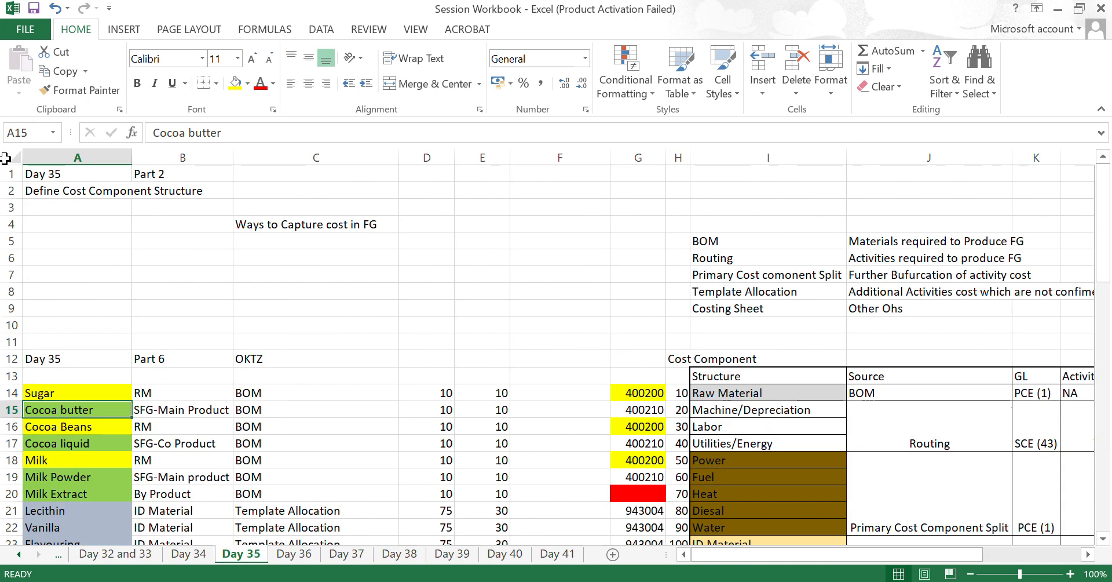
pyautogui.press('Down')
pyautogui.press('Down')
pyautogui.press('Up')
pyautogui.press('Up')
pyautogui.press('Up')
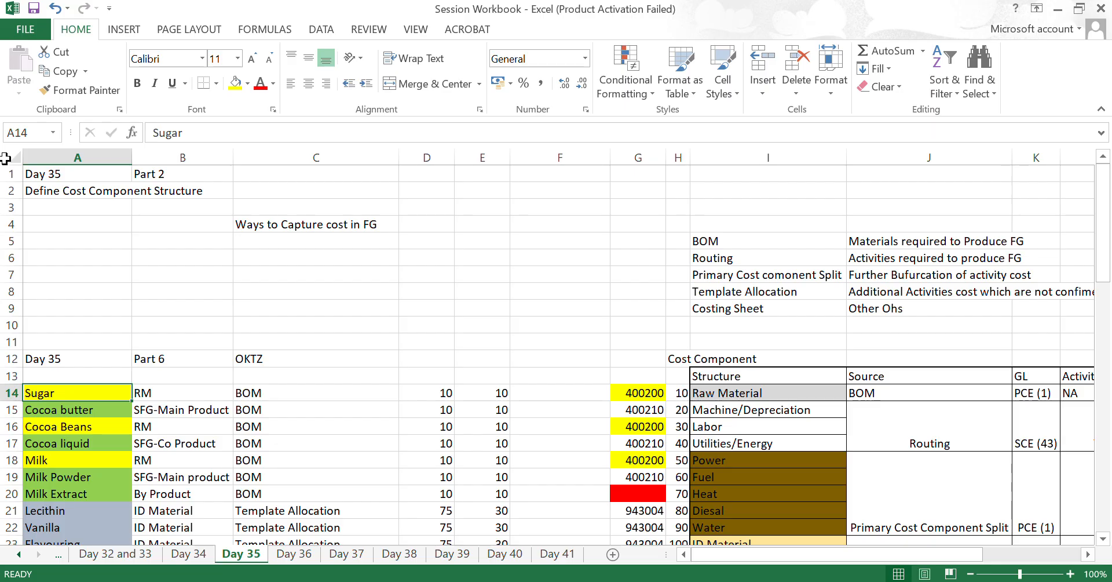
pyautogui.press('Down')
pyautogui.press('Down')
pyautogui.hotkey('shift', 'Down')
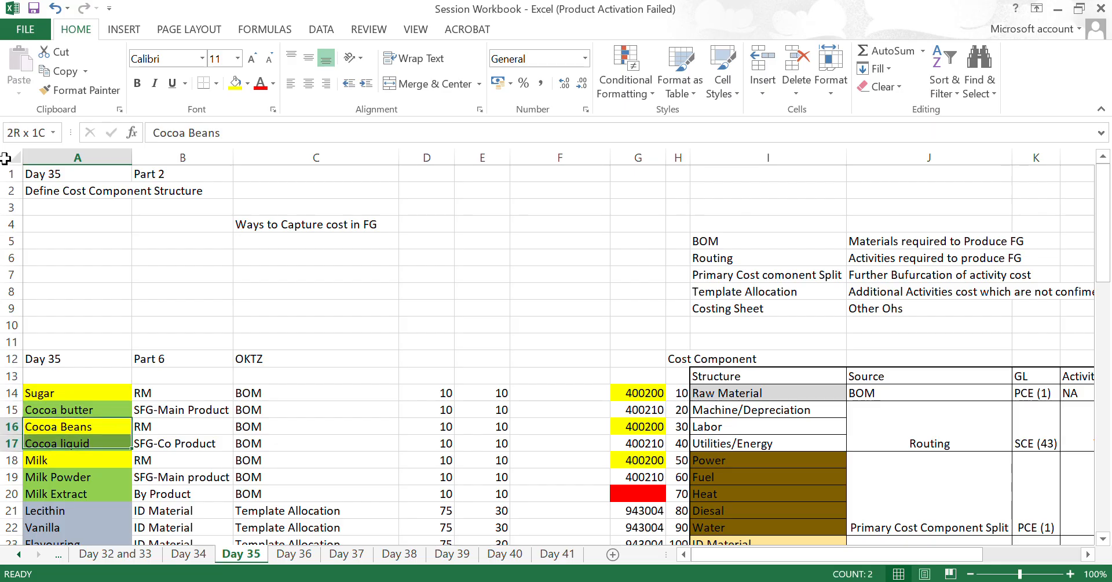
pyautogui.press('Down')
pyautogui.press('Down')
pyautogui.hotkey('shift', 'Right')
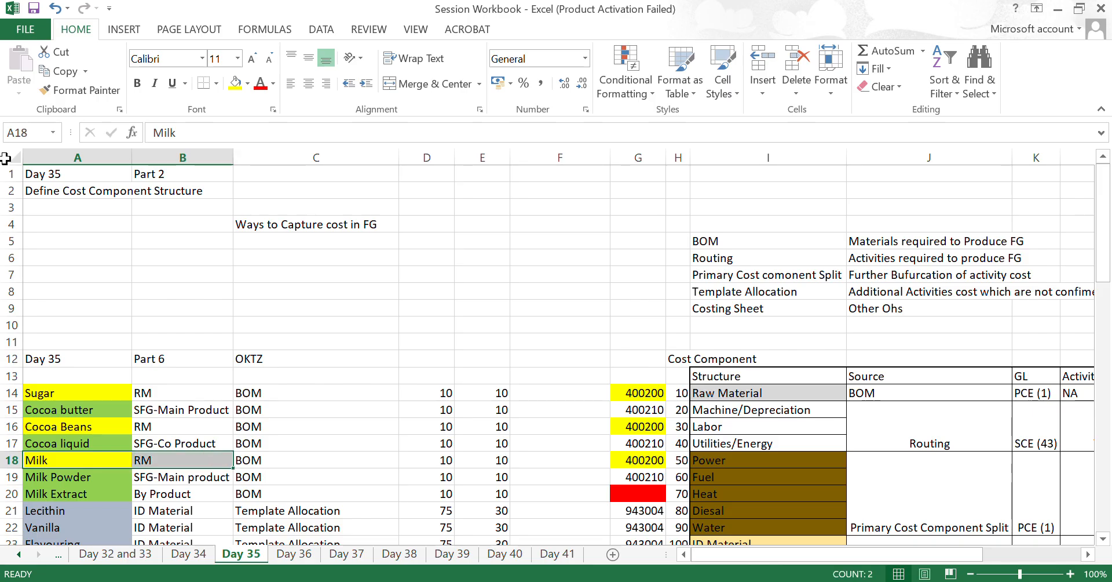
pyautogui.press('Up')
pyautogui.press('Up')
pyautogui.hotkey('shift', 'Right')
pyautogui.press('Up')
pyautogui.press('Up')
pyautogui.hotkey('shift', 'Right')
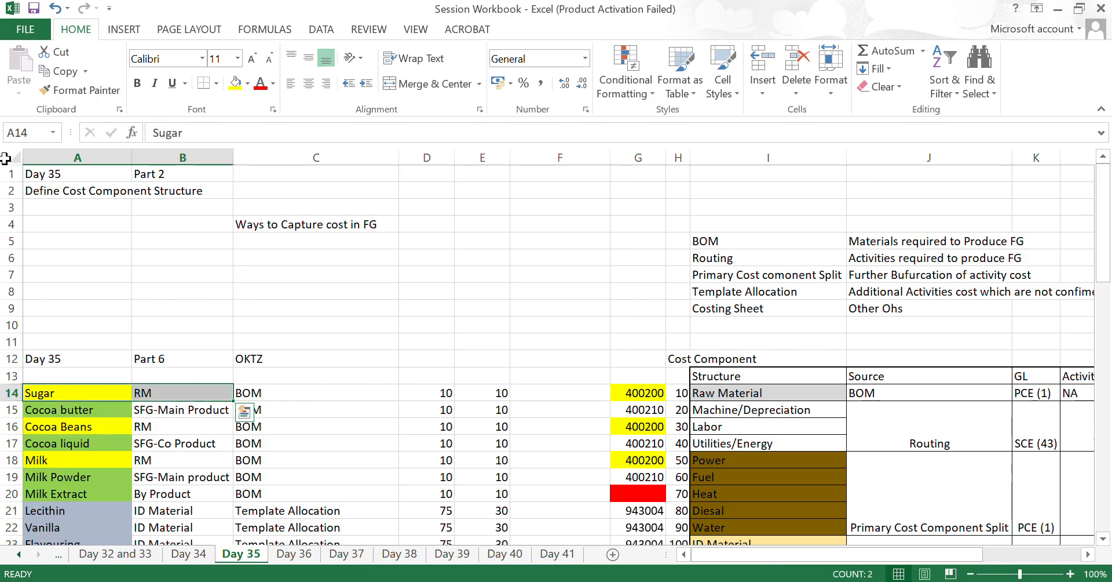
# - Return to the Day 41 sheet, select the three material names in D5:D7, and switch back to the SAP material groups view
pyautogui.hotkey('ctrl', 'pagedown')
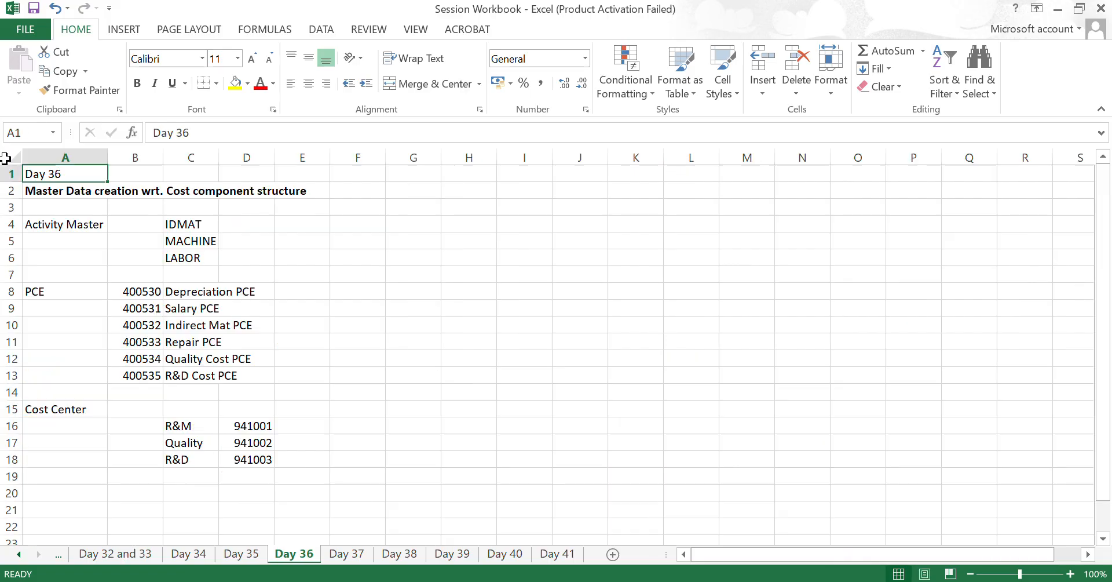
pyautogui.hotkey('ctrl', 'pagedown')
pyautogui.hotkey('ctrl', 'pagedown')
pyautogui.hotkey('ctrl', 'pagedown')
pyautogui.hotkey('ctrl', 'pagedown')
pyautogui.hotkey('ctrl', 'pagedown')
pyautogui.press('Up')
pyautogui.press('Up')
pyautogui.press('Up')
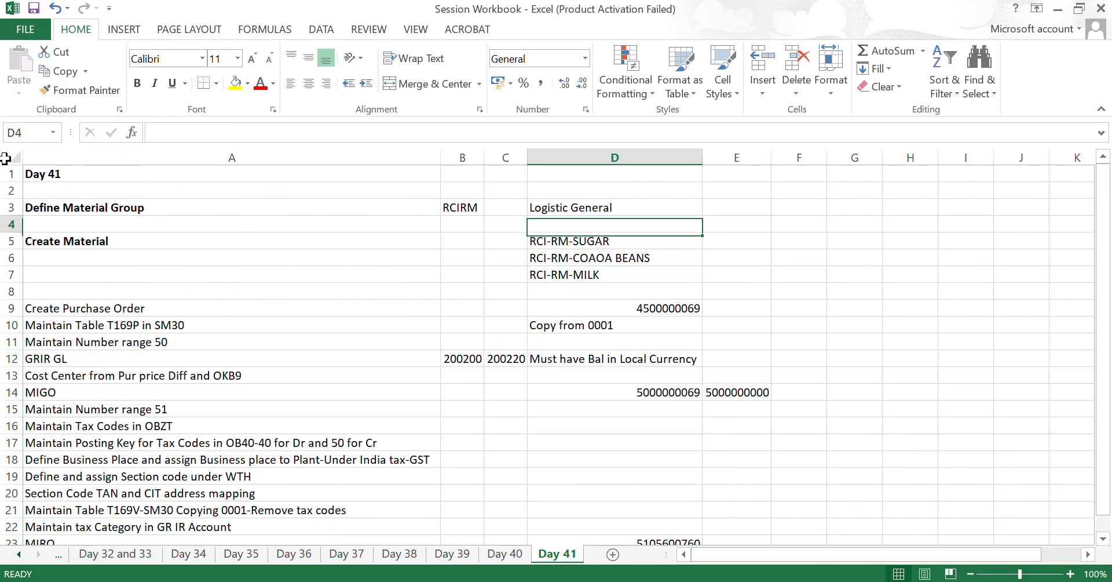
pyautogui.press('Down')
pyautogui.hotkey('shift', 'Down')
pyautogui.hotkey('shift', 'Down')
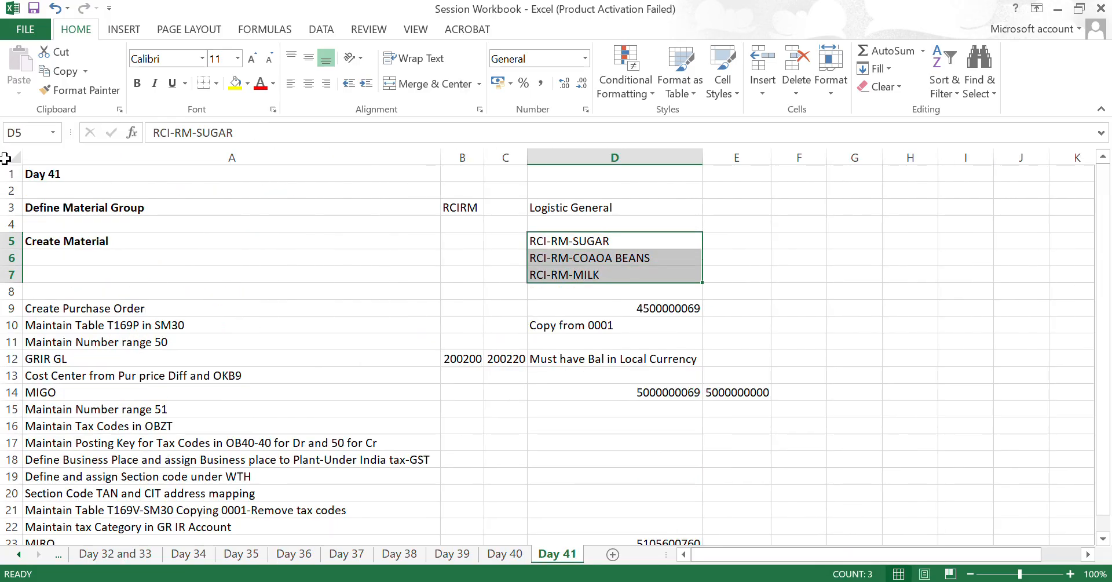
pyautogui.hotkey('alt', 'Tab')
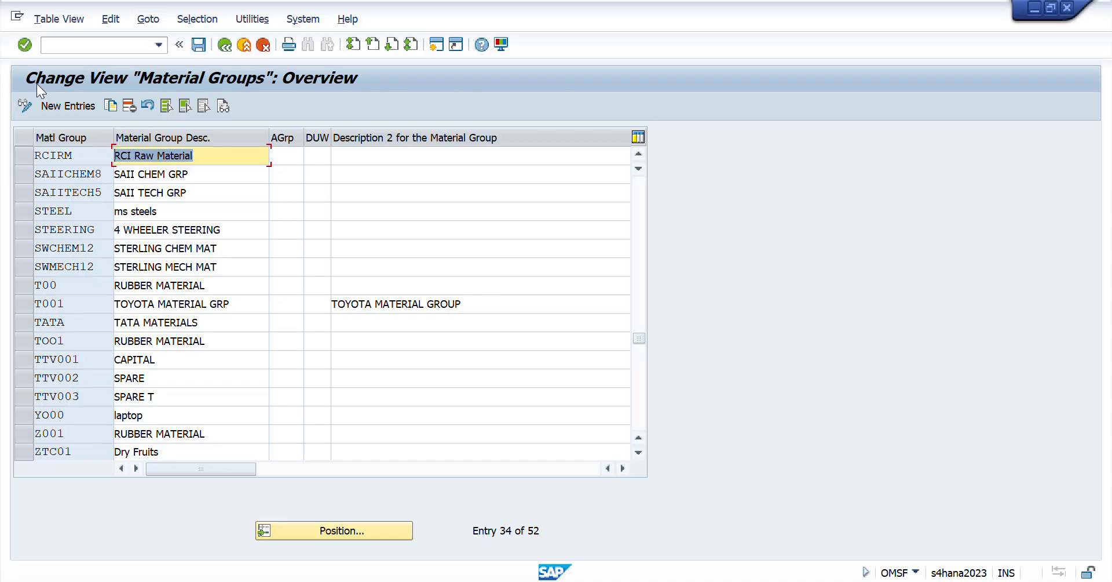
# - Start transaction MM03 and choose the material RCI-RM-SUGAR to display
pyautogui.click(87, 44)
pyautogui.write('/nmm03')
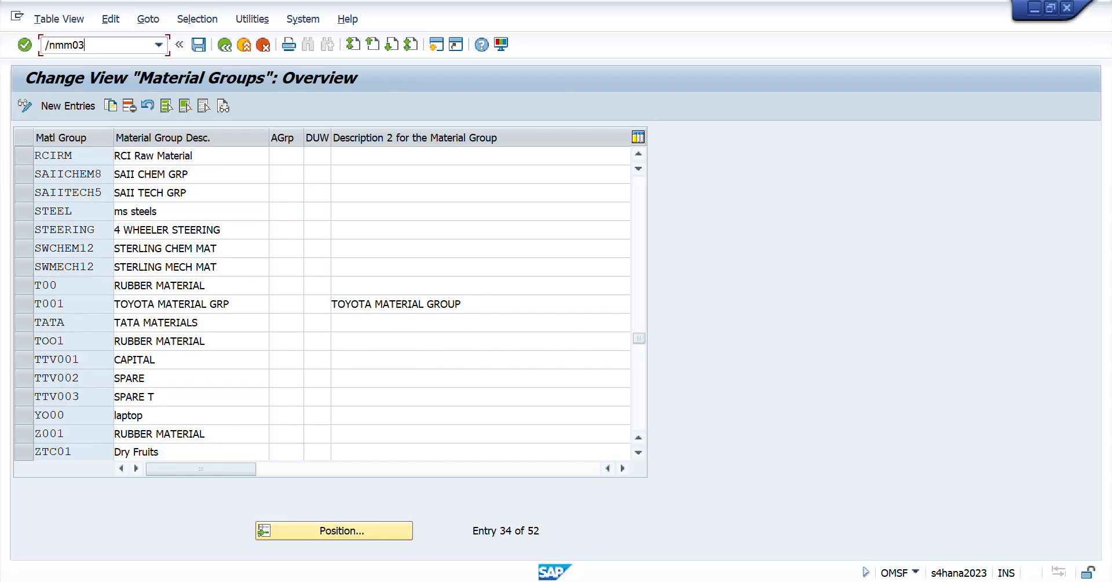
pyautogui.press('Return')
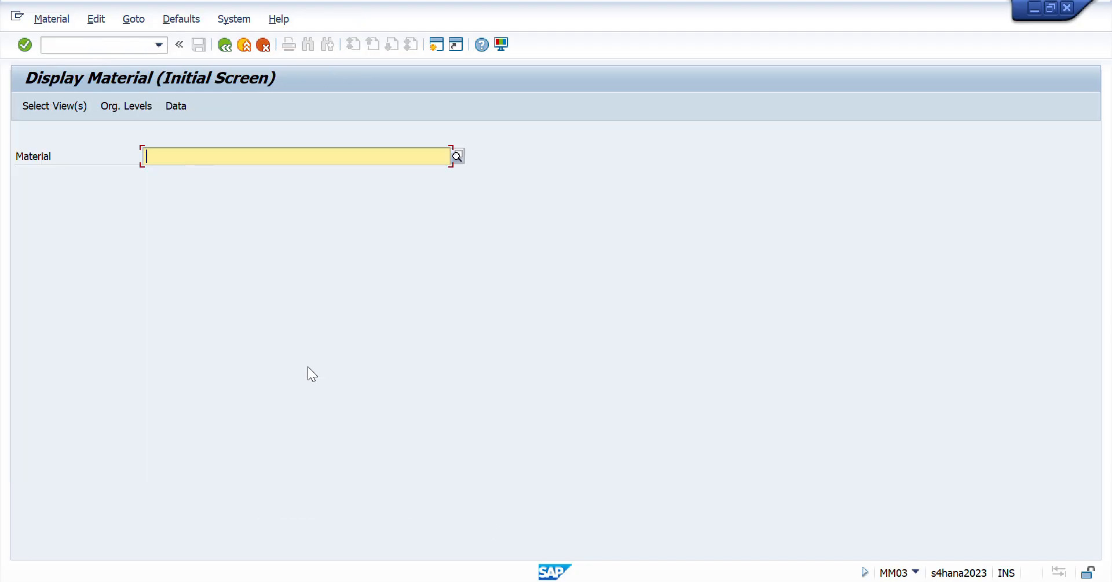
pyautogui.write('RCI-')
pyautogui.press('Down')
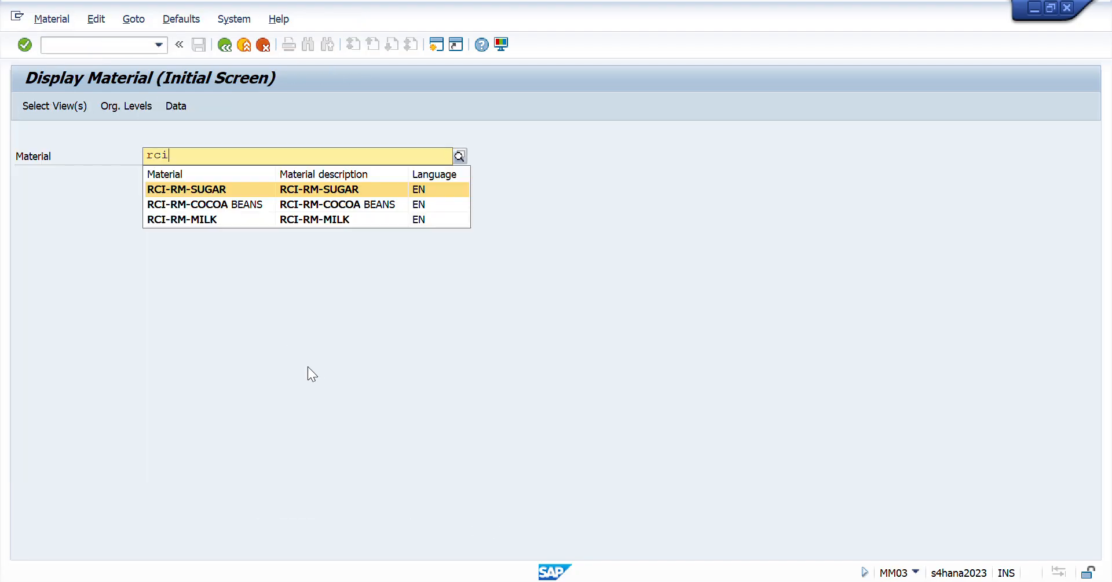
pyautogui.press('Return')
pyautogui.press('Return')
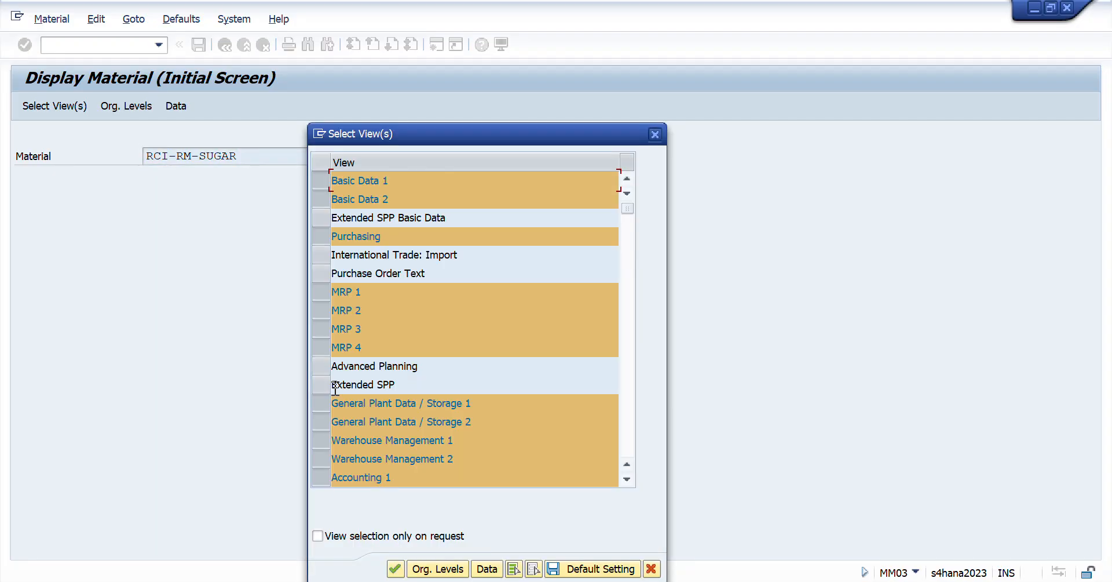
# - Accept the selected views and display the material for plant RCID and storage location RCID
pyautogui.click(397, 568)
pyautogui.write('RCID')
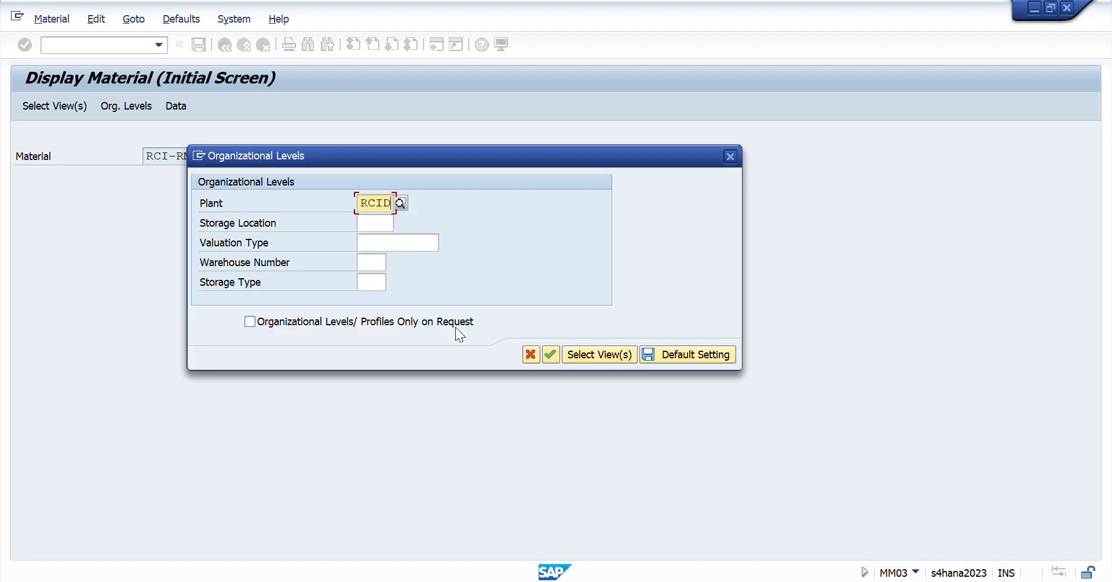
pyautogui.press('Tab')
pyautogui.write('RCID')
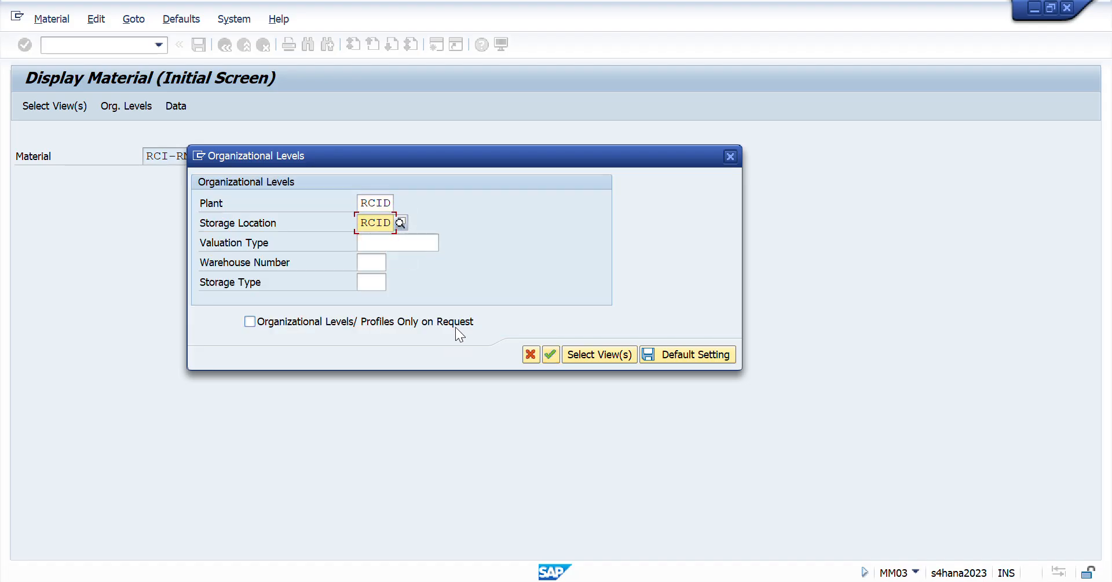
pyautogui.press('Return')
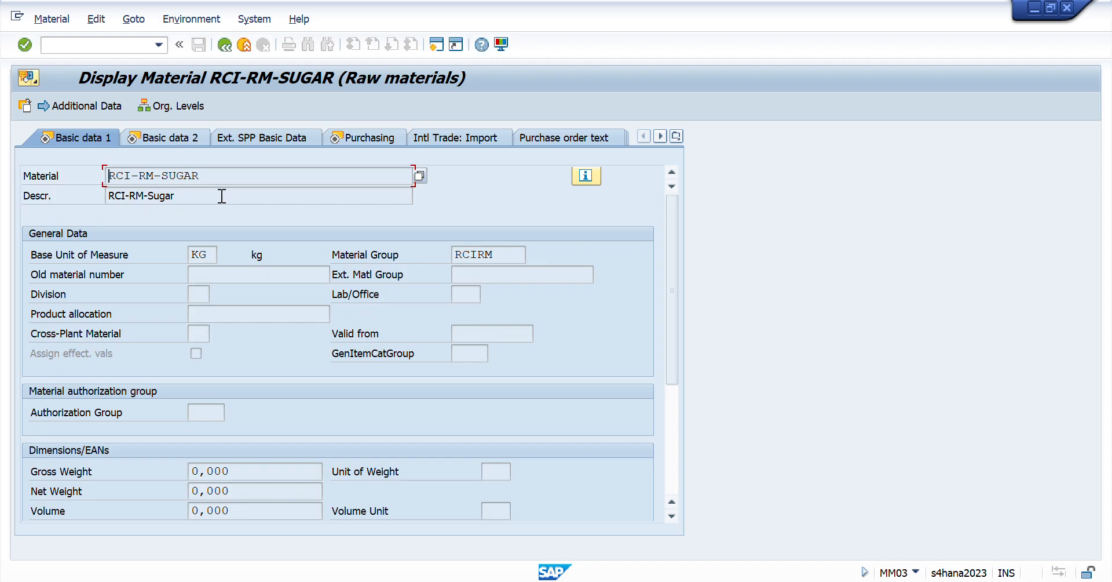
# - Examine the sugar material's number, description, base unit of measure and material group in the Basic data 1 view
pyautogui.doubleClick(143, 174)
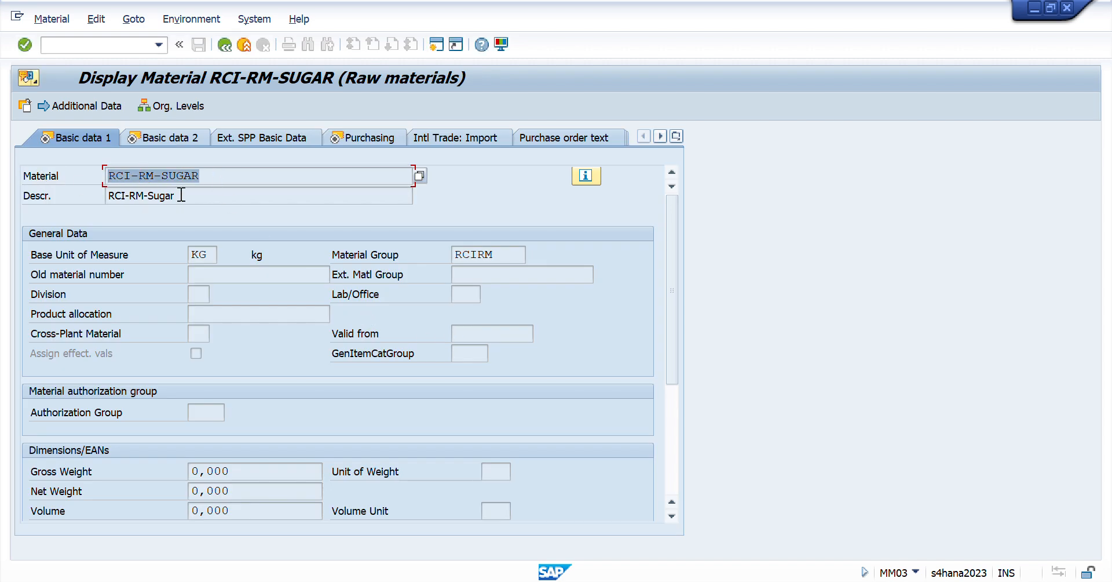
pyautogui.click(152, 204)
pyautogui.doubleClick(152, 197)
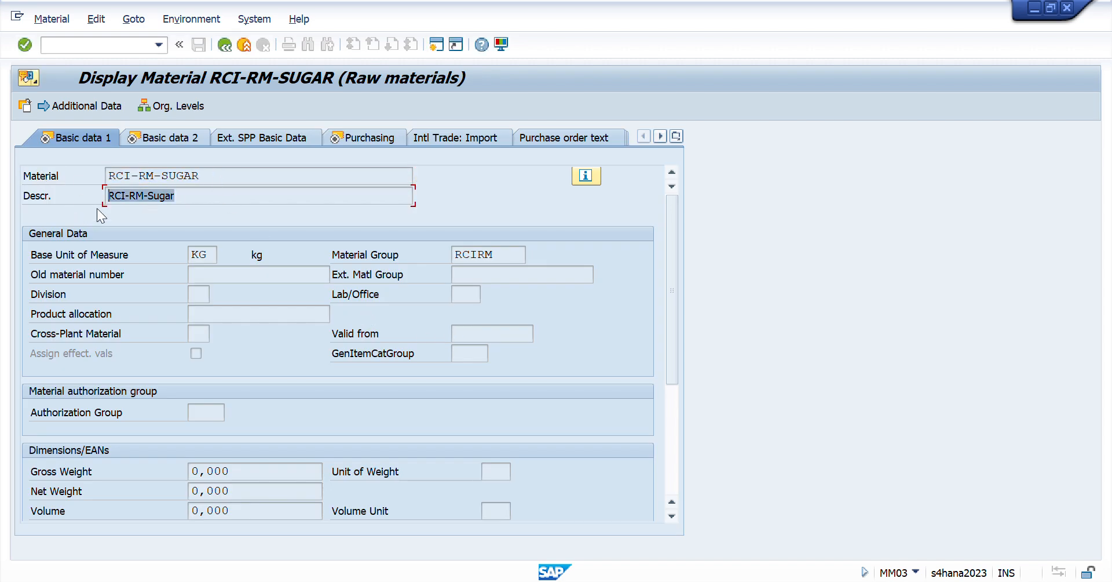
pyautogui.click(214, 254)
pyautogui.doubleClick(218, 254)
pyautogui.click(504, 255)
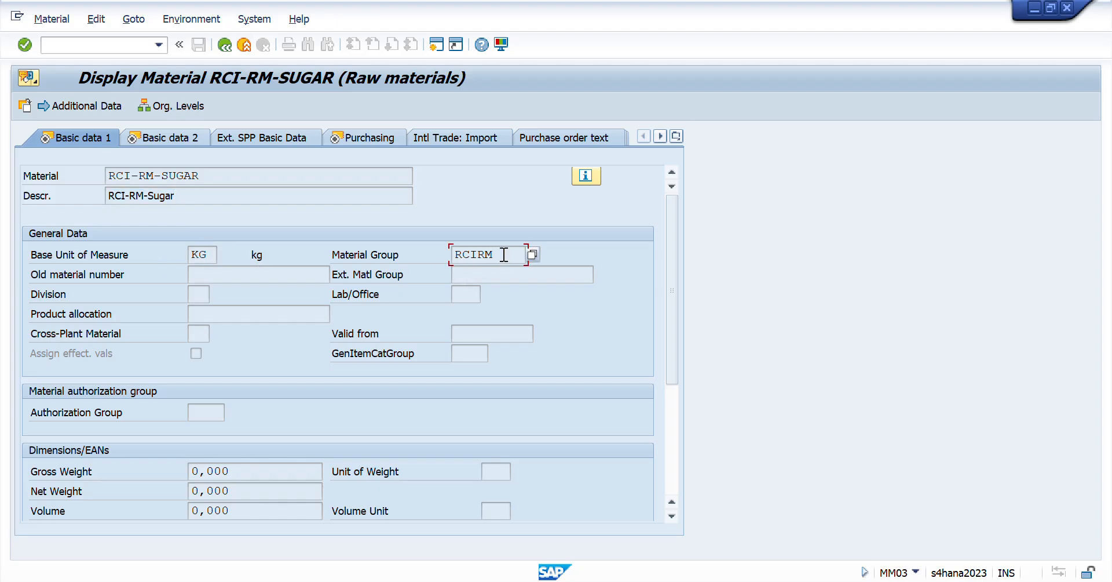
pyautogui.doubleClick(504, 255)
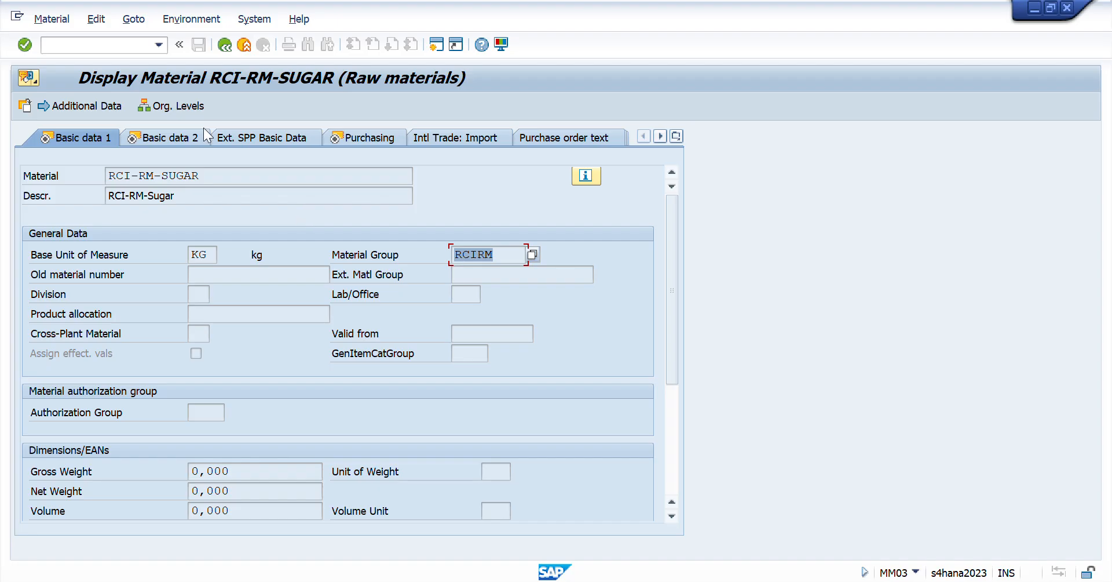
# - Look over the Basic data 2 view, and check the base unit, purchasing group and material group in the Purchasing view
pyautogui.click(172, 138)
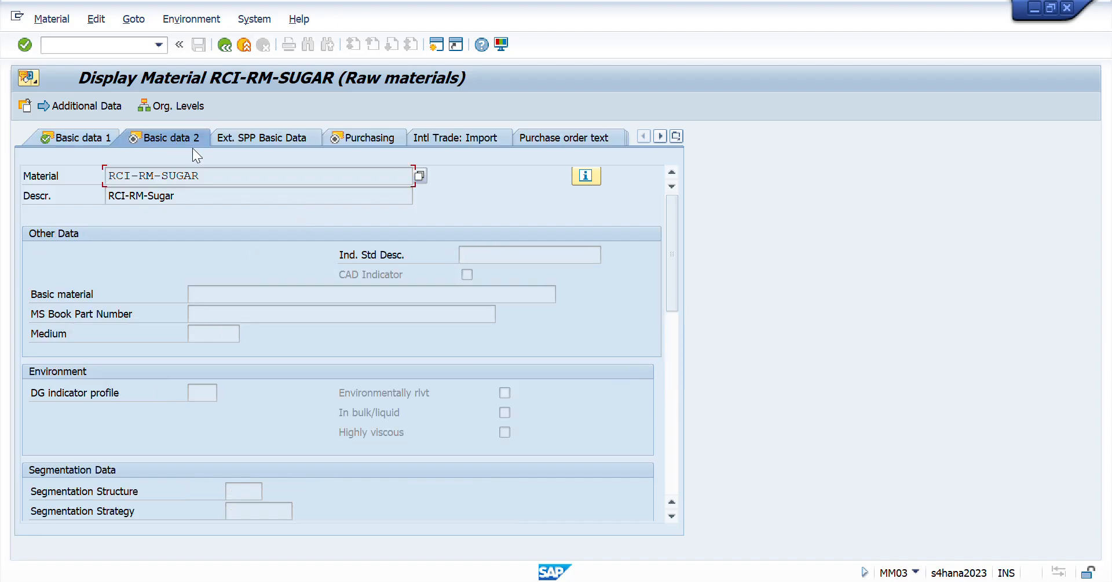
pyautogui.click(372, 139)
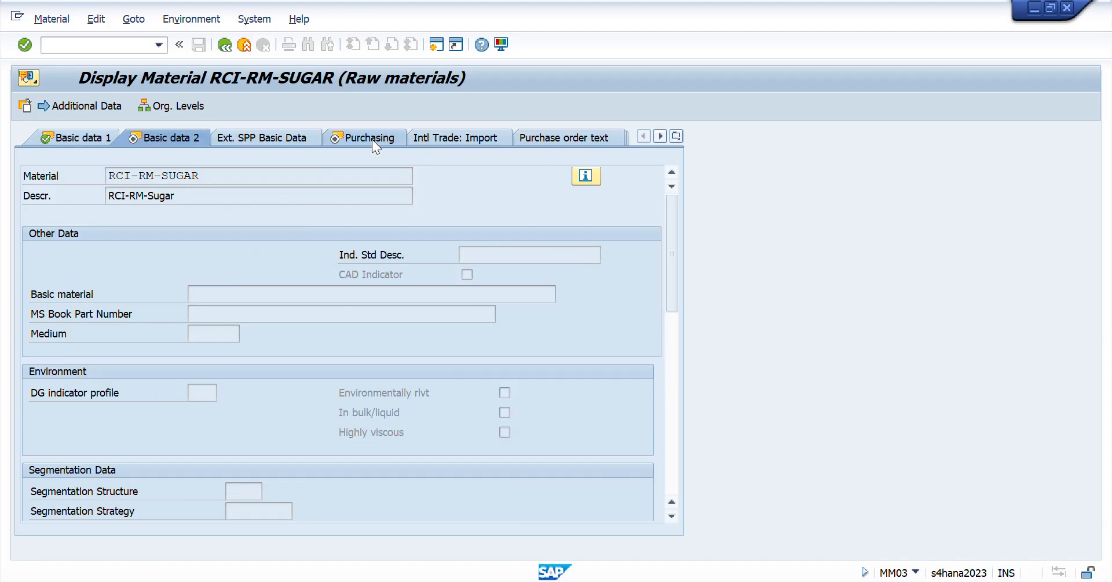
pyautogui.doubleClick(195, 276)
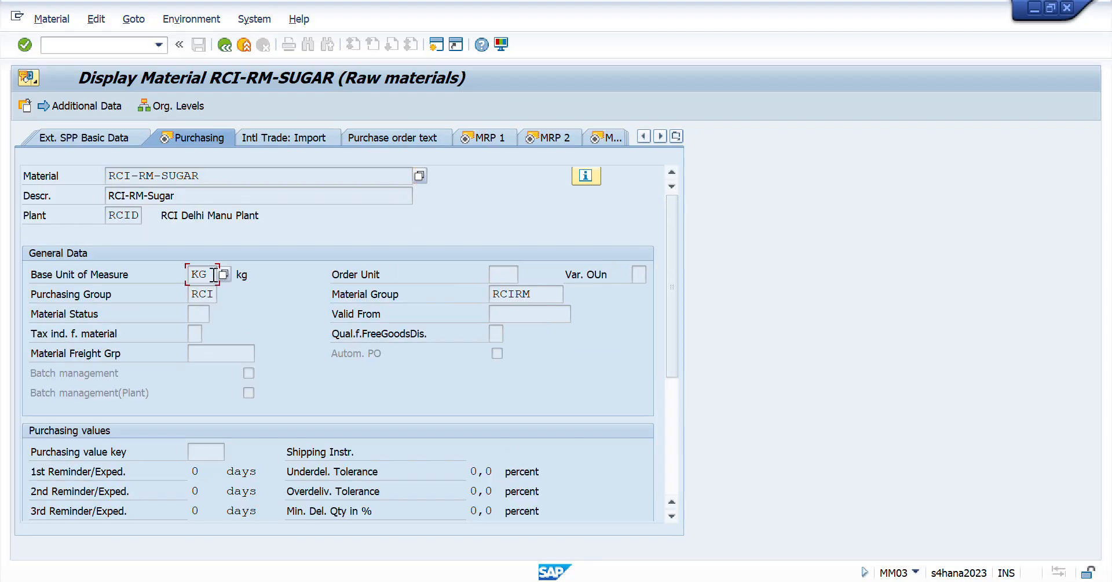
pyautogui.doubleClick(204, 294)
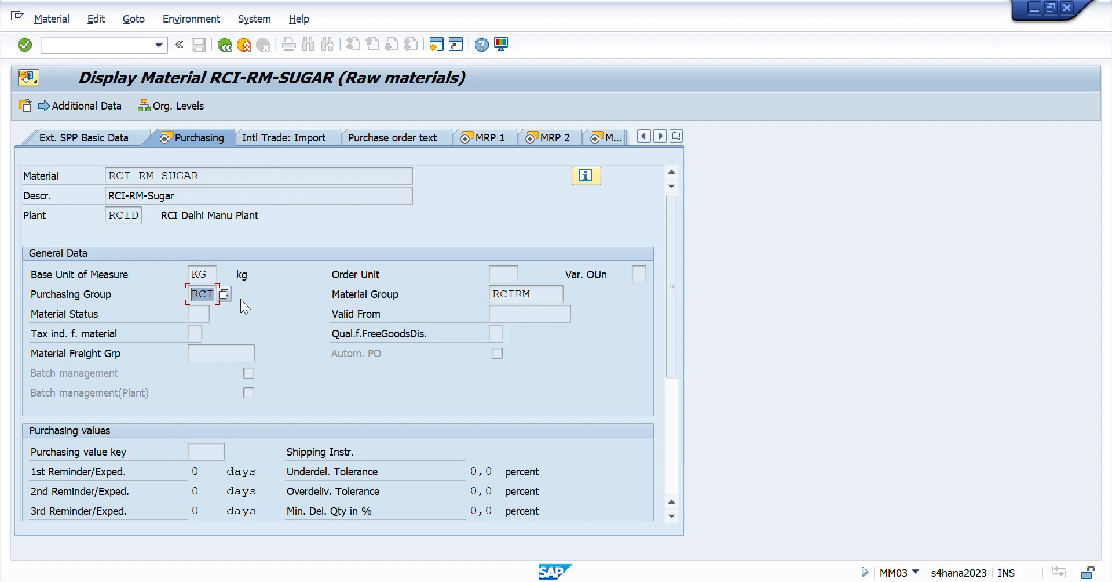
pyautogui.click(547, 295)
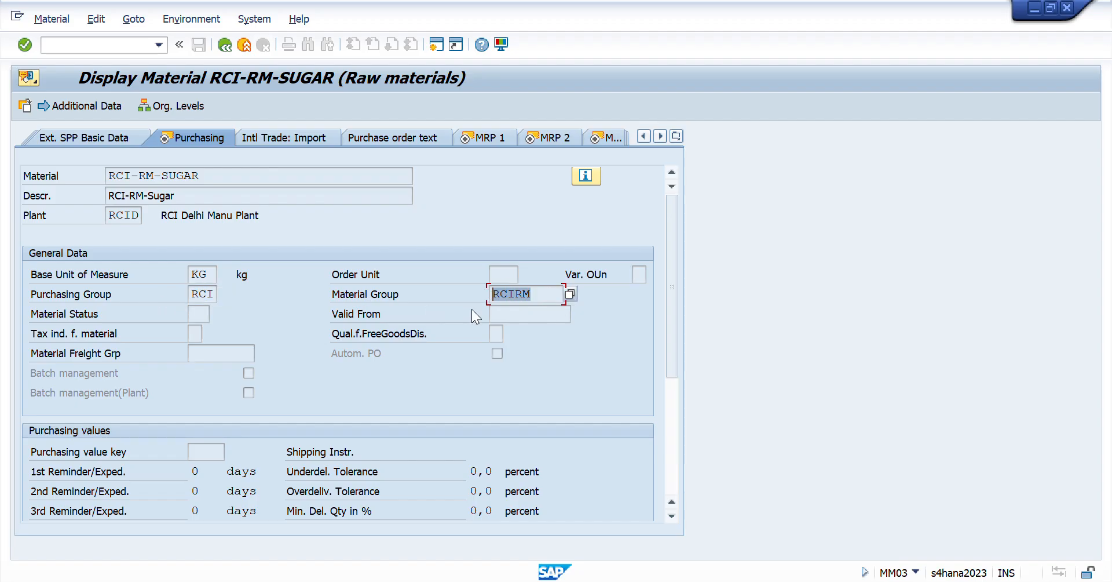
pyautogui.scroll(-1, 673, 289)
pyautogui.moveTo(674, 293); pyautogui.dragTo(687, 214)
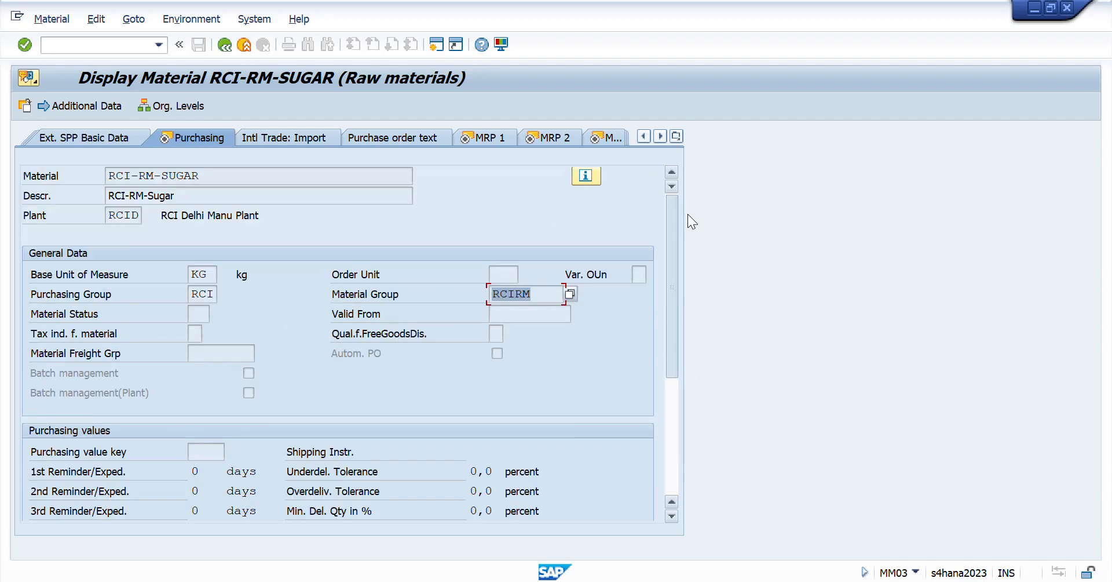
# - Review the base unit, purchasing group and MRP type in the sugar material's MRP 1 view
pyautogui.click(503, 137)
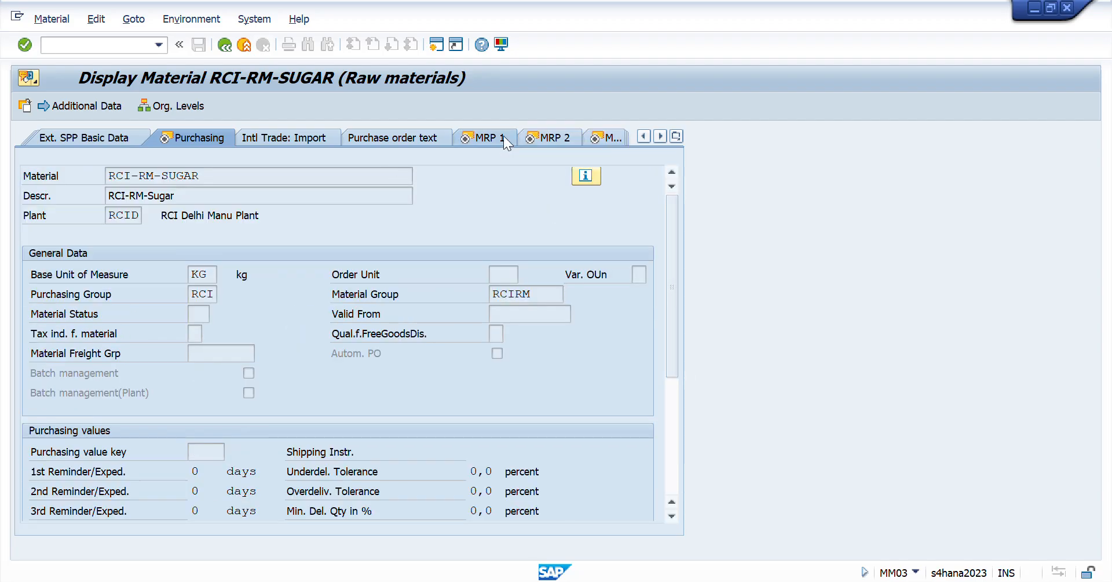
pyautogui.doubleClick(213, 274)
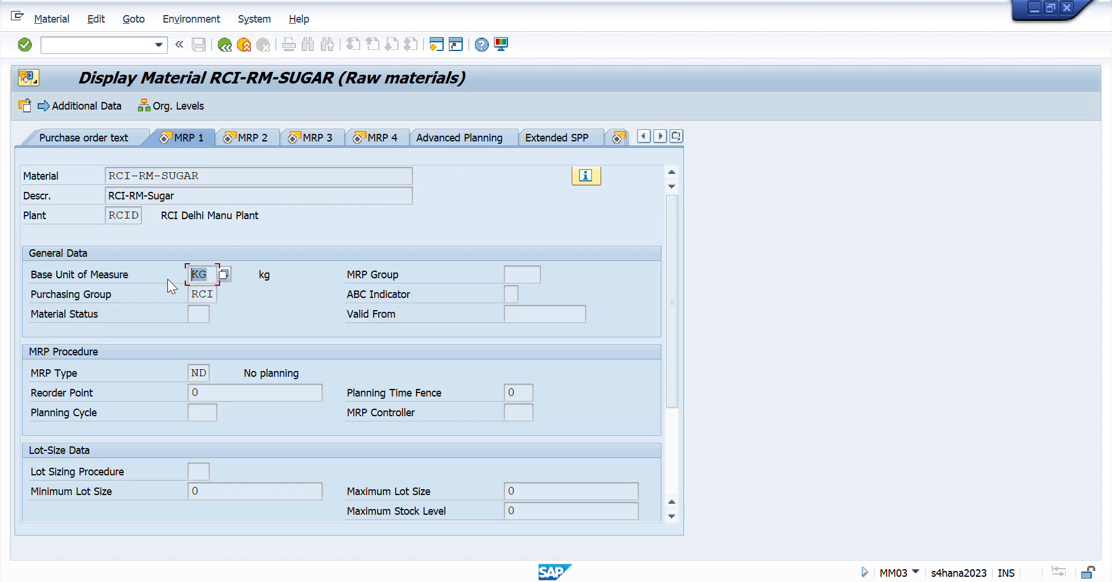
pyautogui.doubleClick(202, 293)
pyautogui.click(205, 372)
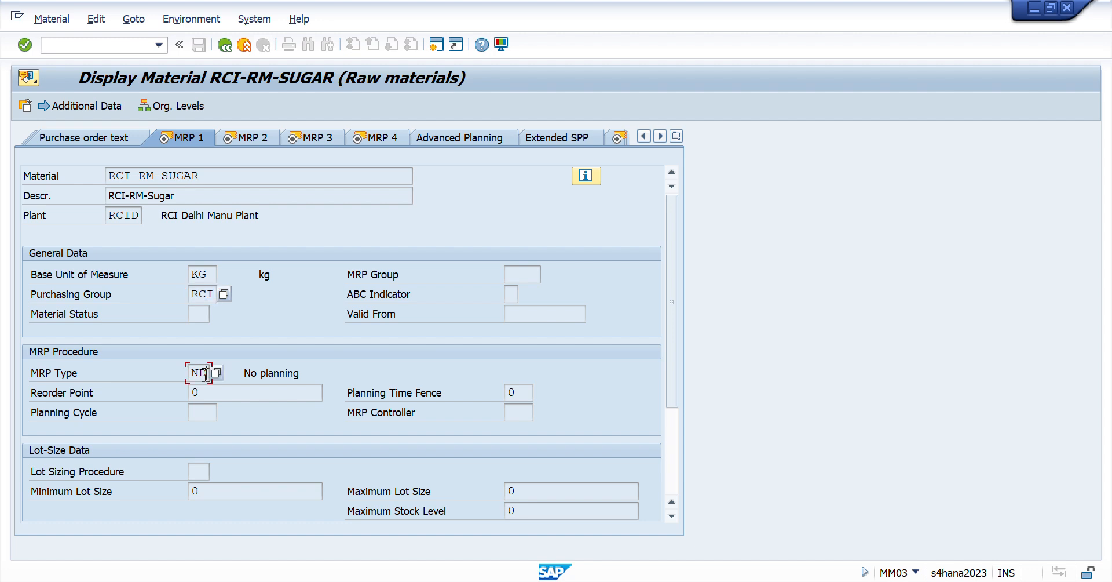
pyautogui.doubleClick(206, 373)
pyautogui.moveTo(677, 287); pyautogui.dragTo(666, 230)
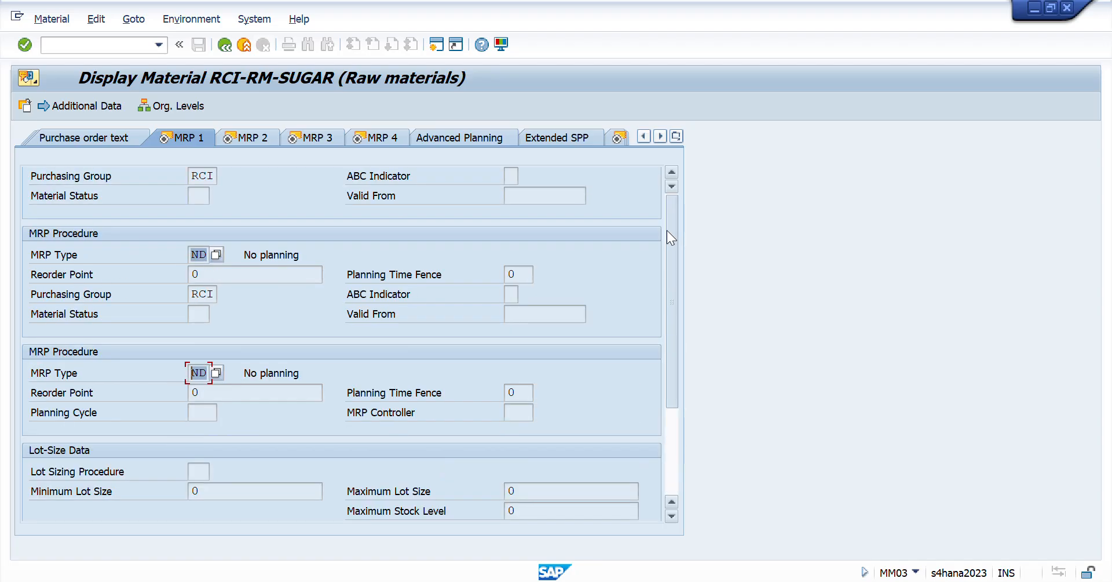
# - Check the procurement type in the MRP 2 view against its list of possible values, and look over the remaining MRP 2 fields
pyautogui.click(244, 138)
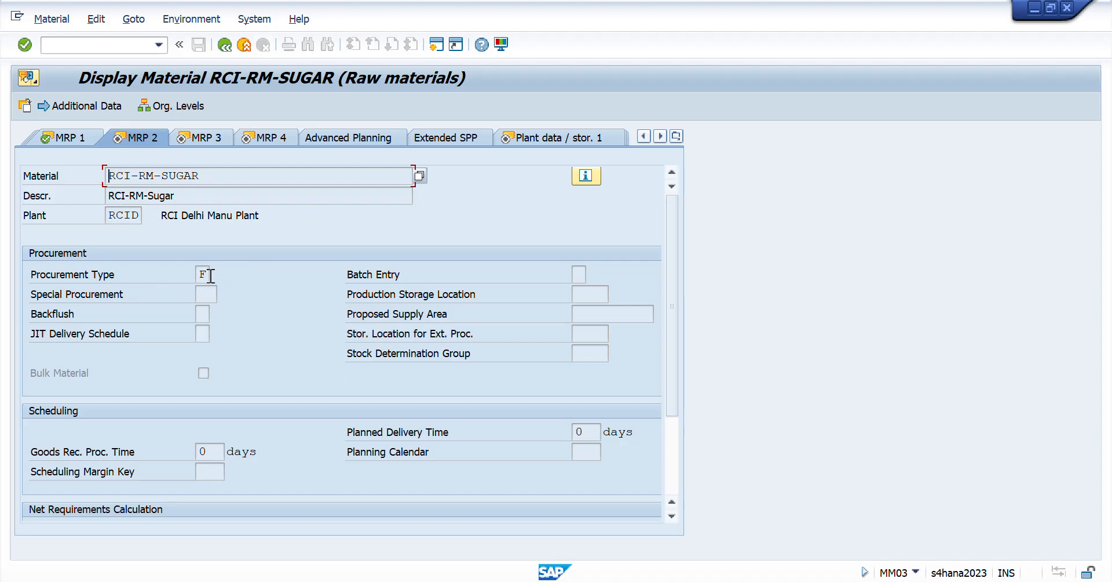
pyautogui.click(201, 274)
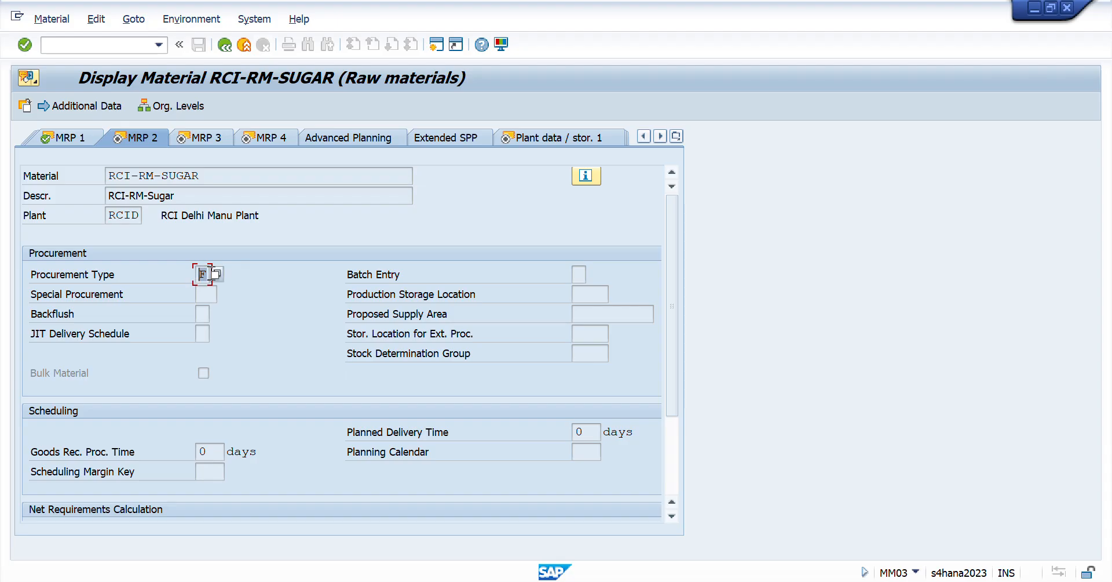
pyautogui.click(217, 275)
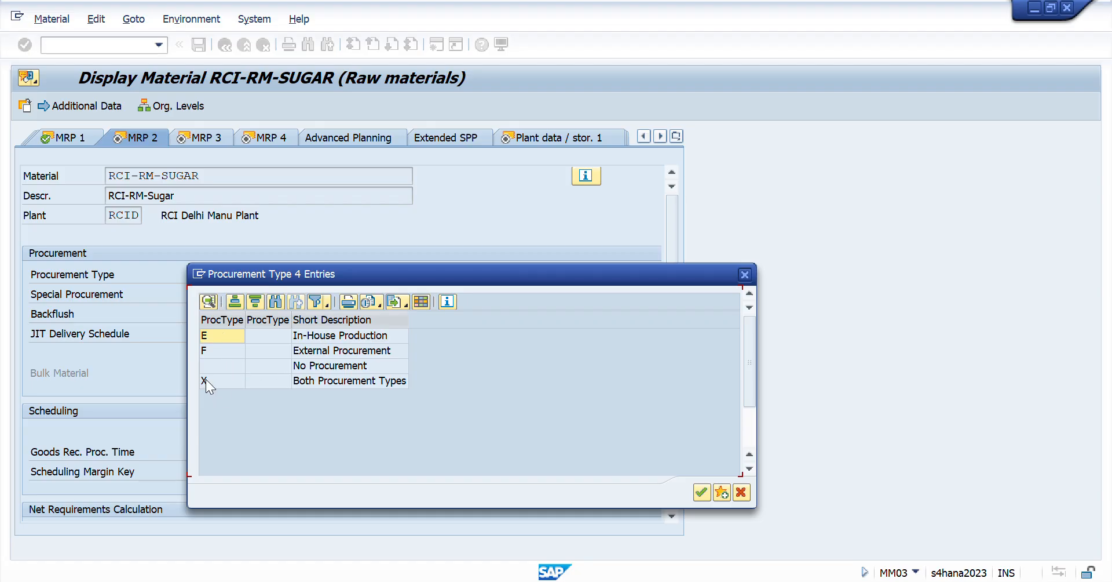
pyautogui.click(217, 335)
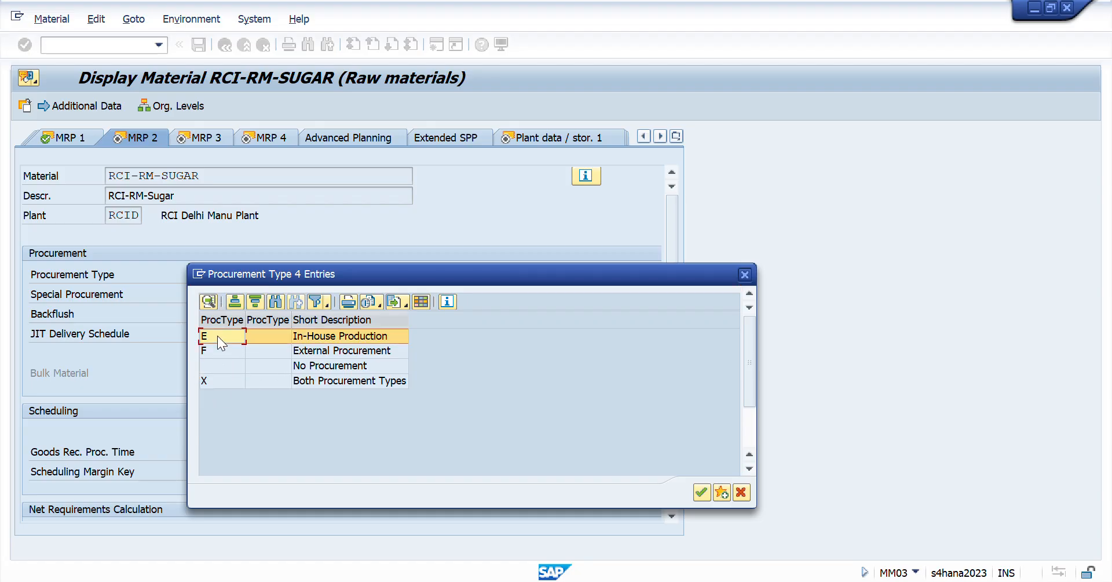
pyautogui.click(744, 273)
pyautogui.scroll(-3, 329, 338)
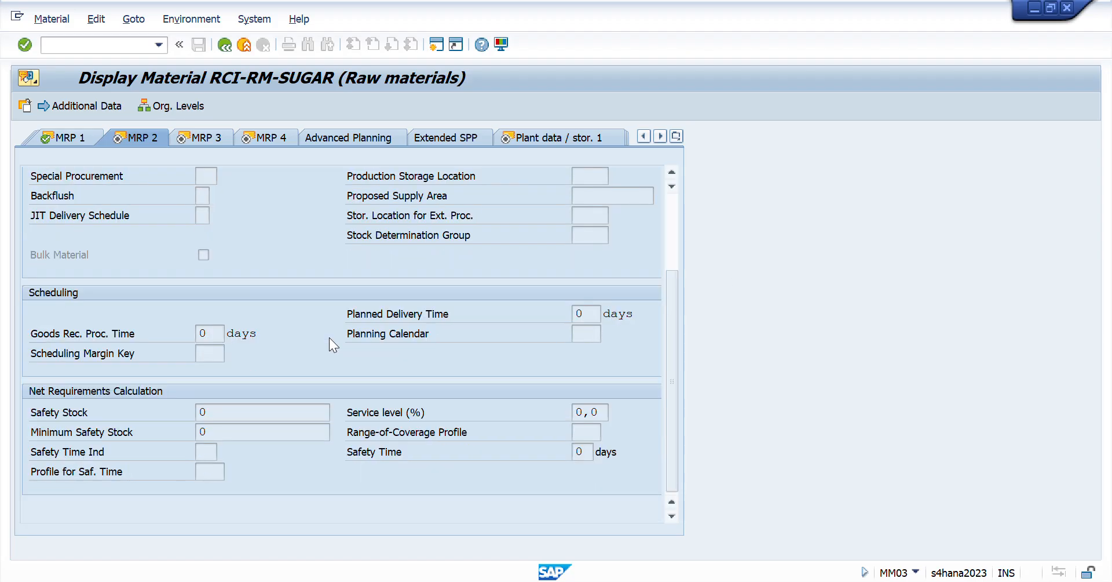
pyautogui.scroll(3, 329, 338)
# - Check the availability check setting in the MRP 3 view against its list of checking groups
pyautogui.click(200, 135)
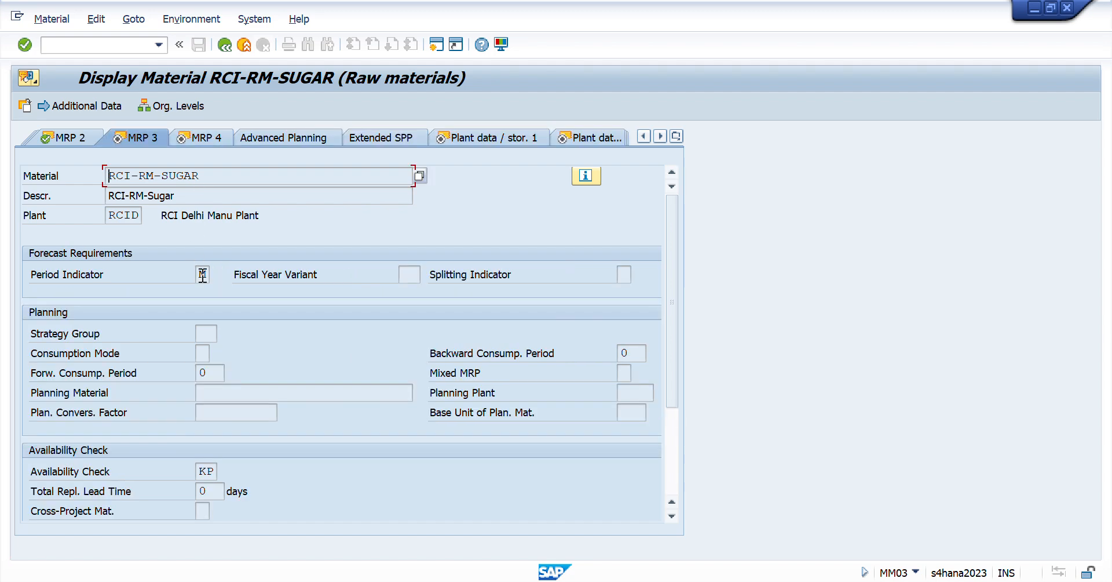
pyautogui.scroll(-3, 345, 390)
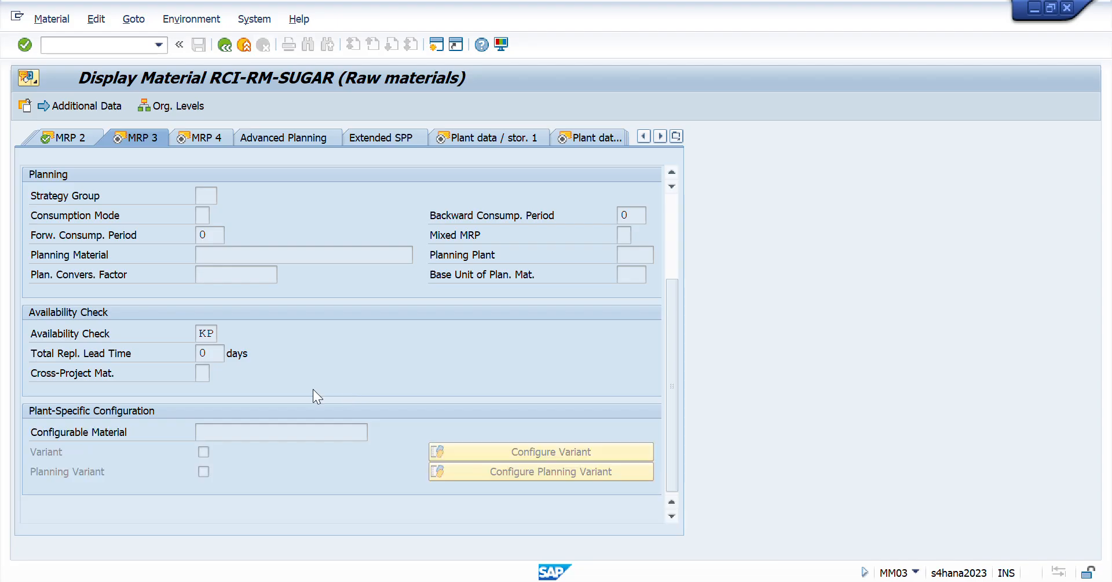
pyautogui.doubleClick(209, 333)
pyautogui.click(224, 333)
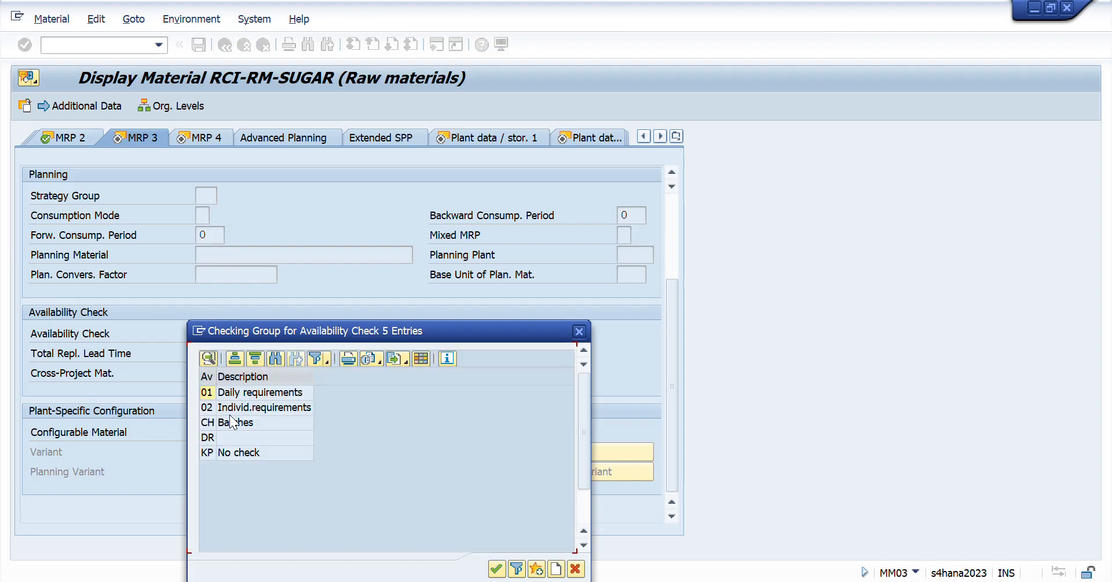
pyautogui.click(220, 452)
pyautogui.click(580, 333)
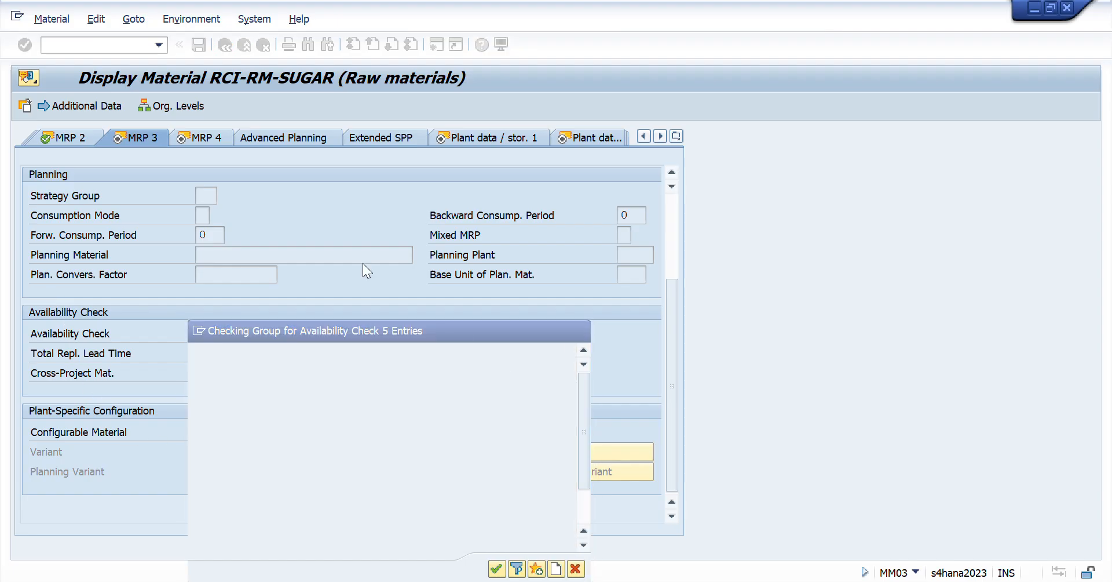
# - Look over the MRP 4 view, and examine the base unit and other storage data in the Plant data / stor. 1 view
pyautogui.click(217, 134)
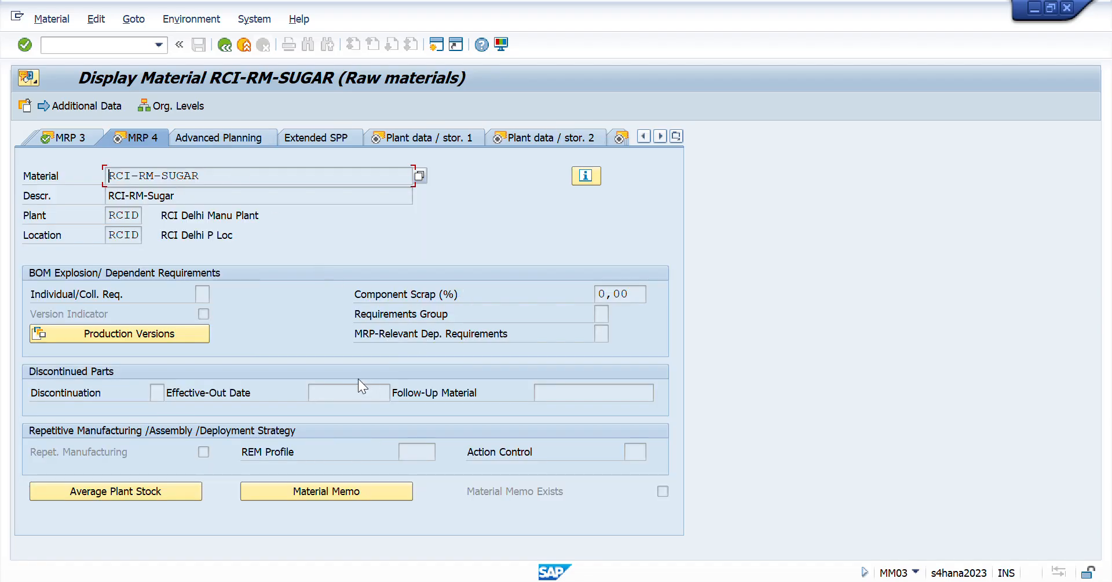
pyautogui.click(402, 141)
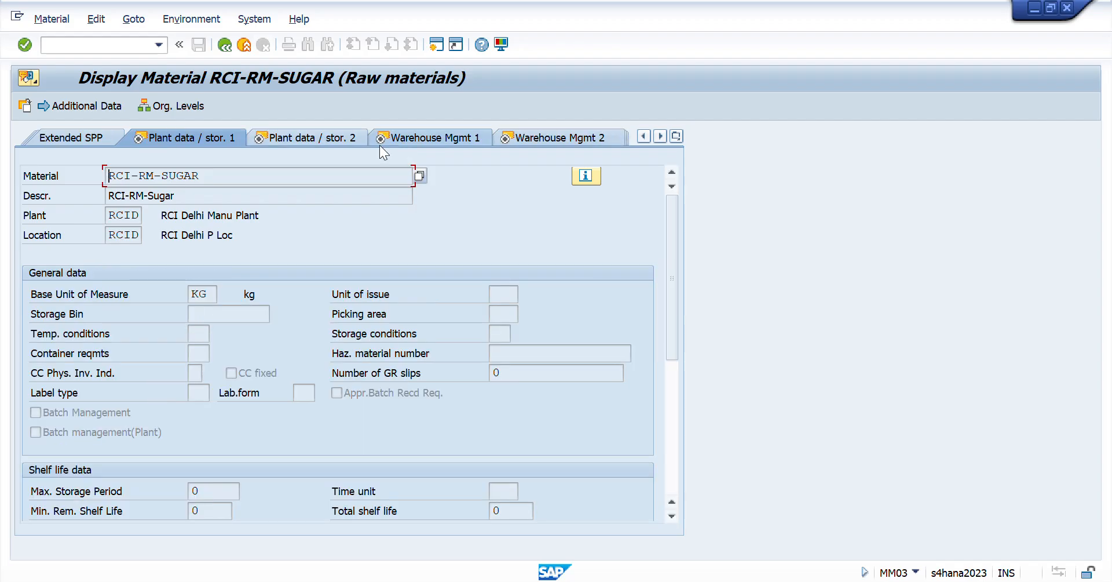
pyautogui.click(210, 293)
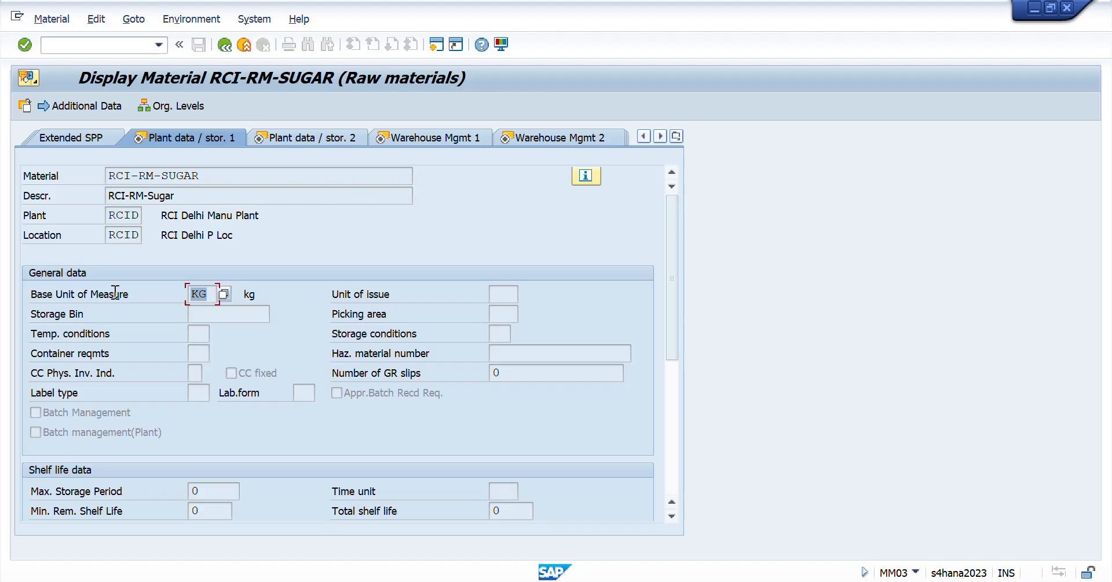
pyautogui.scroll(-5, 350, 354)
pyautogui.scroll(5, 349, 353)
# - Check the profit center in the Plant data / stor. 2 view and the base unit in the Warehouse Mgmt 1 view
pyautogui.click(300, 137)
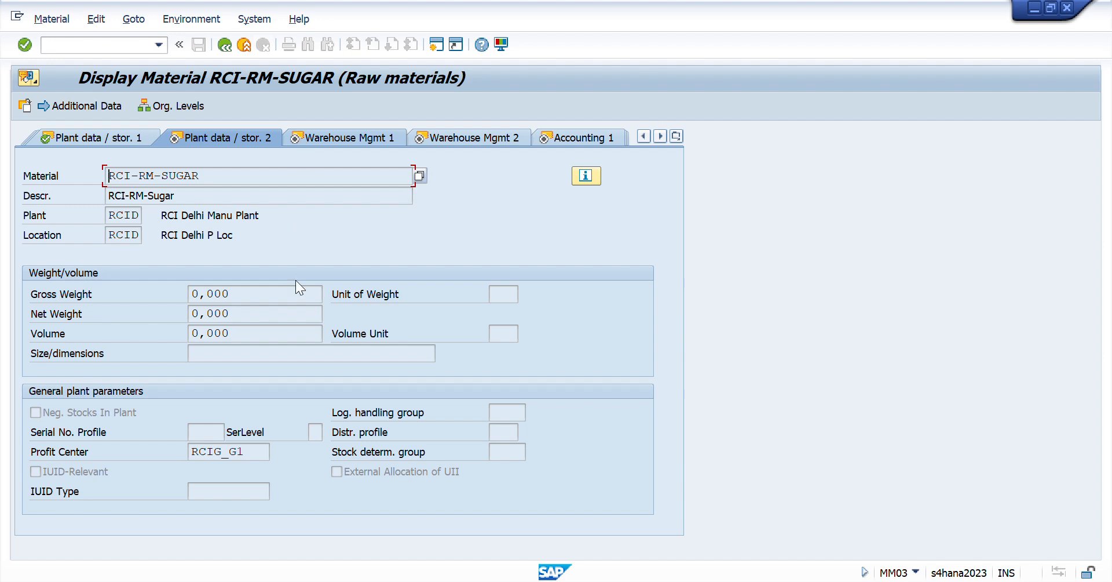
pyautogui.moveTo(260, 456); pyautogui.dragTo(42, 455)
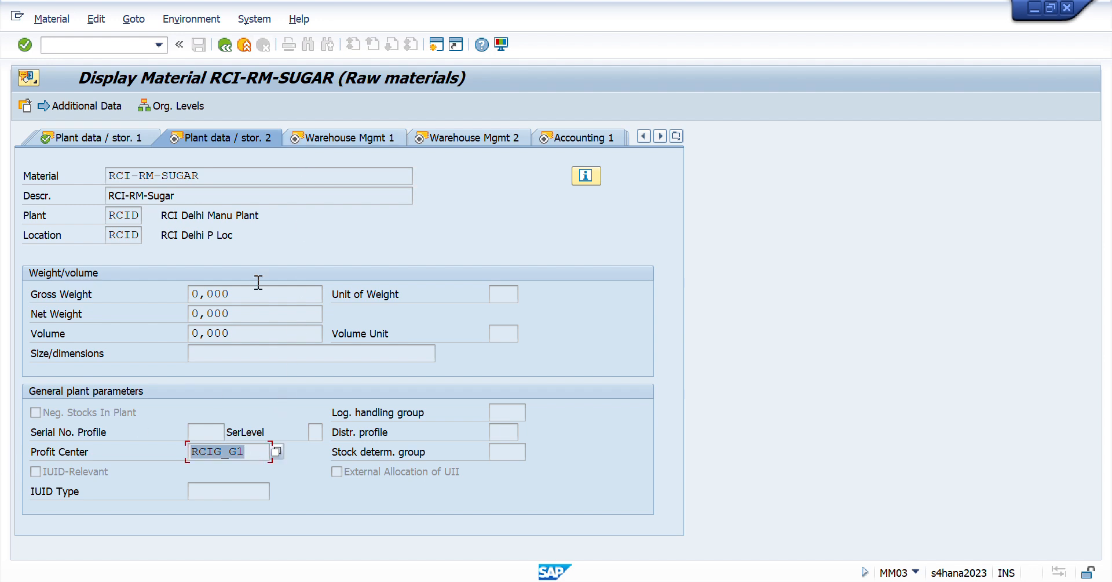
pyautogui.click(310, 134)
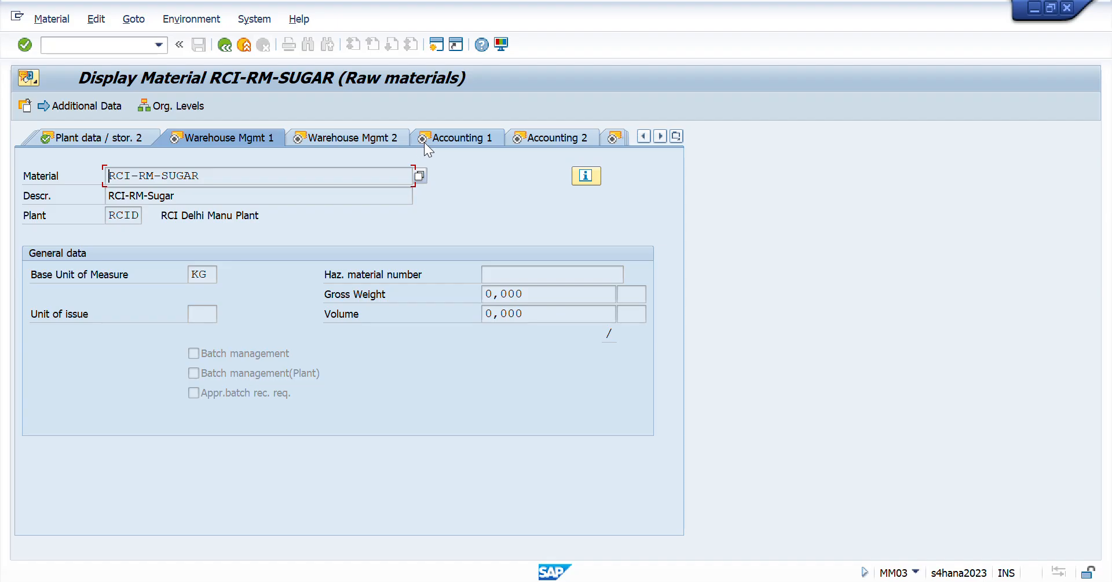
pyautogui.moveTo(210, 276); pyautogui.dragTo(190, 275)
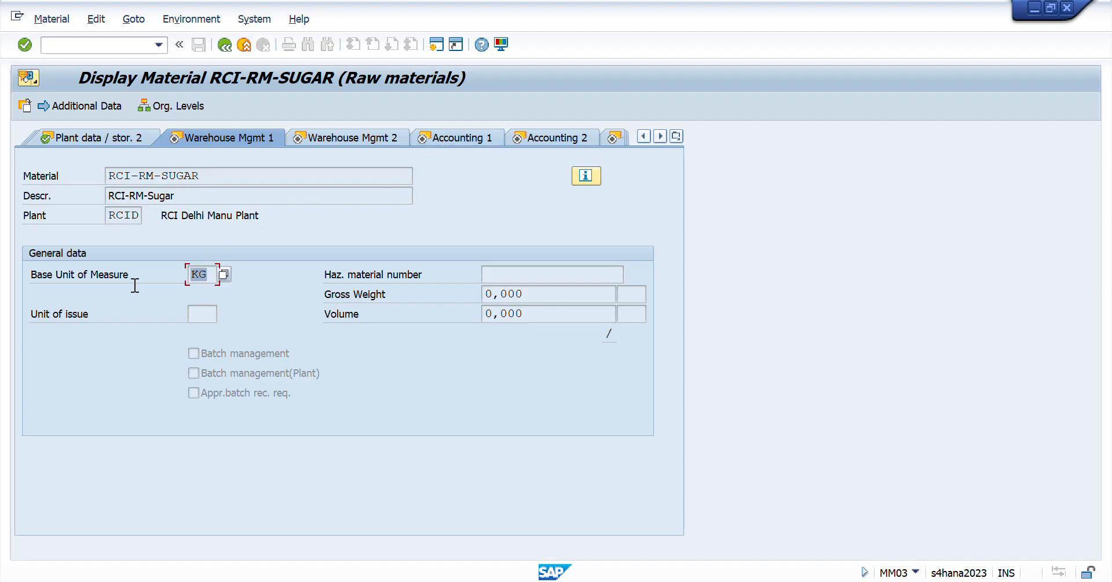
# - Look over the Warehouse Mgmt 2 view and check the valuation class in the Accounting 1 view
pyautogui.click(326, 136)
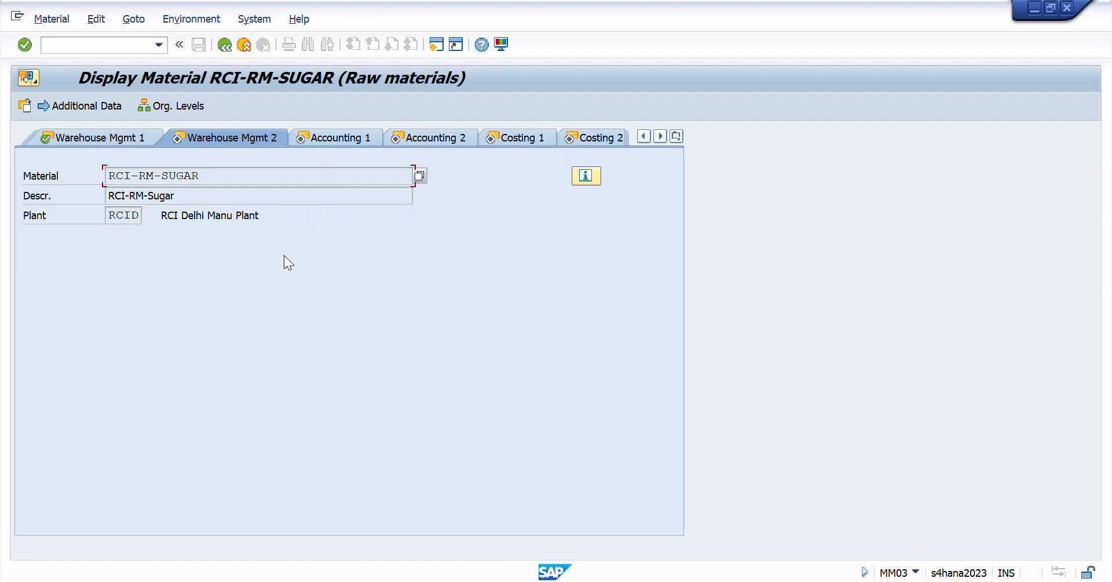
pyautogui.click(335, 137)
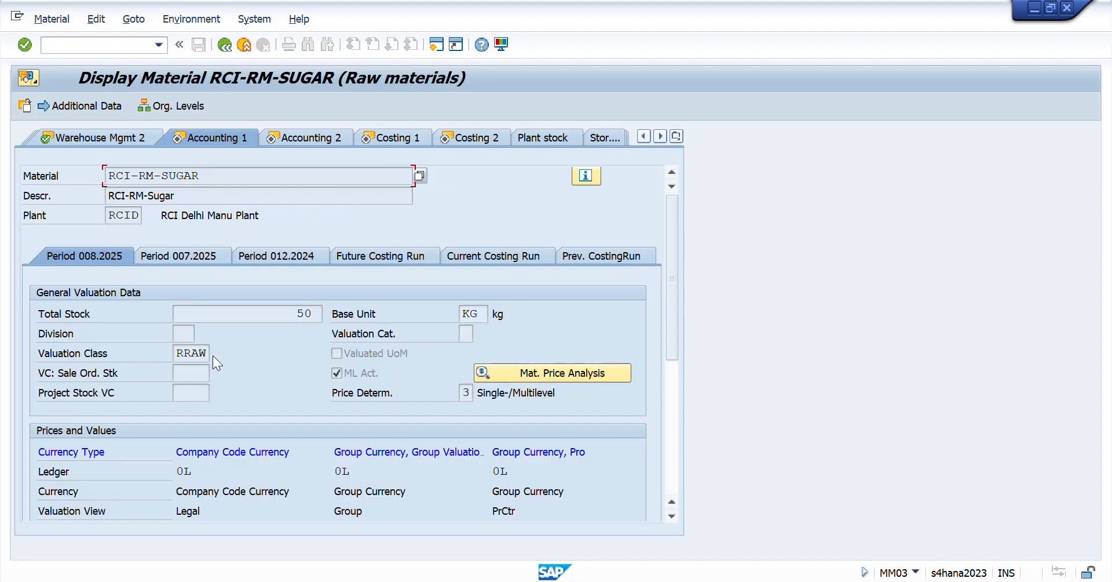
pyautogui.doubleClick(203, 353)
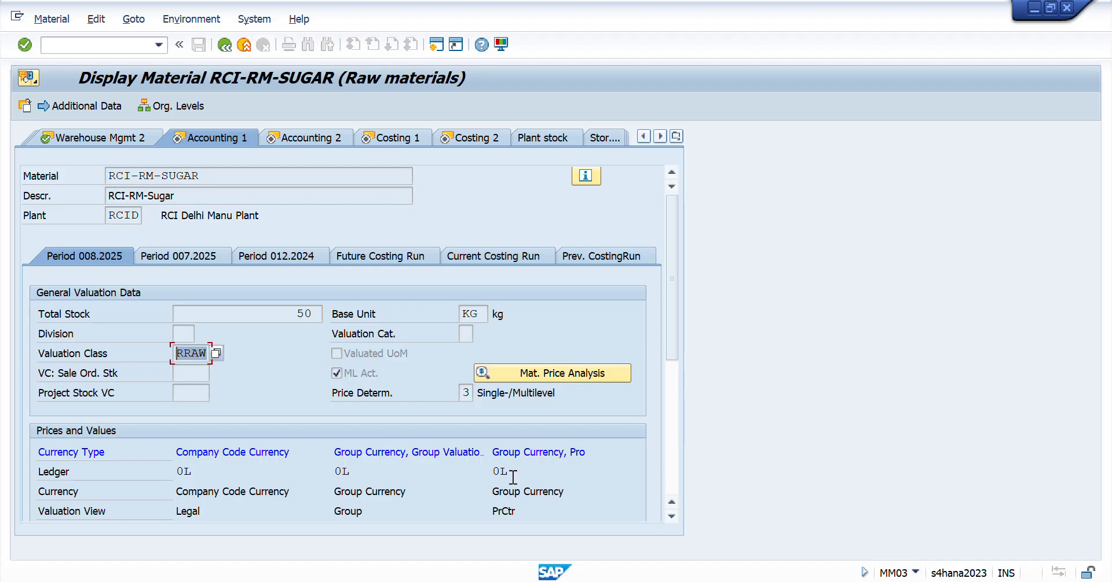
# - Switch to the Excel session workbook and look through the Day 35 sheet's cost component and G/L account lists
pyautogui.hotkey('alt', 'Tab')
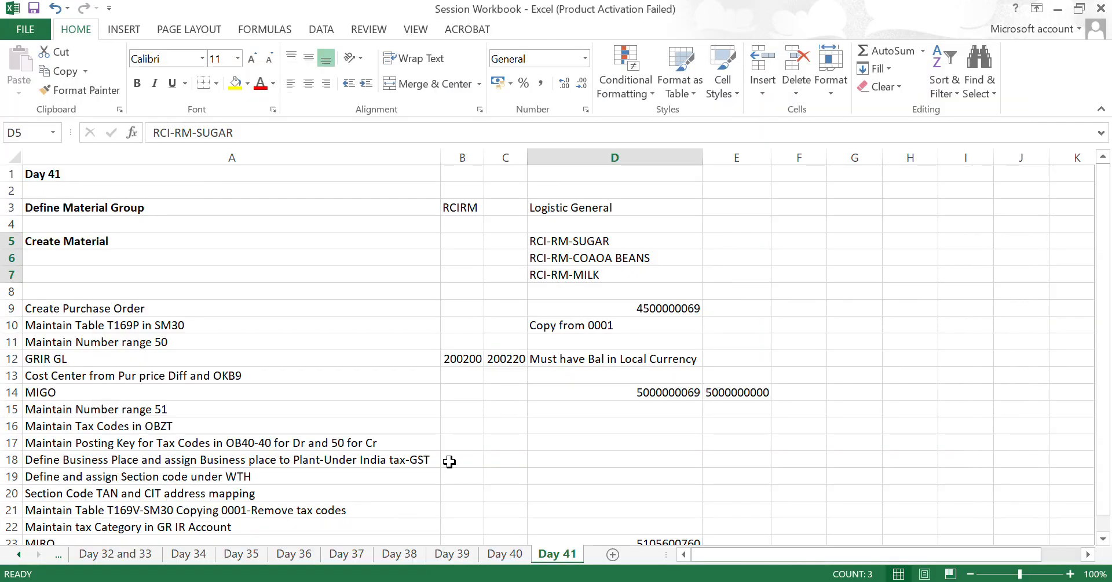
pyautogui.hotkey('ctrl', 'pageup')
pyautogui.hotkey('ctrl', 'pageup')
pyautogui.hotkey('ctrl', 'pageup')
pyautogui.hotkey('ctrl', 'pageup')
pyautogui.hotkey('ctrl', 'pageup')
pyautogui.hotkey('ctrl', 'pageup')
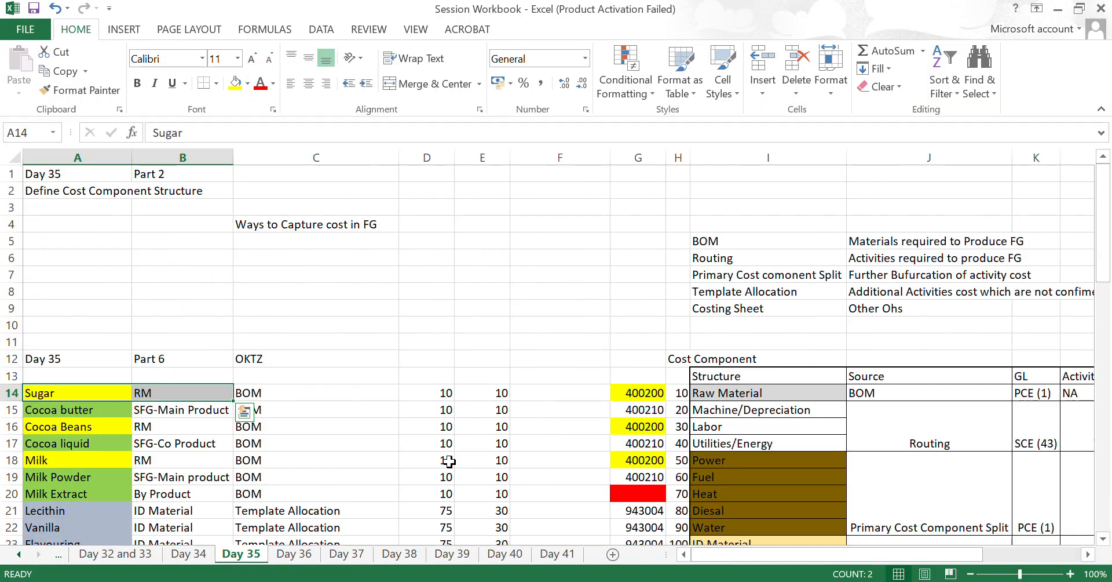
pyautogui.press('Down')
pyautogui.press('Down')
pyautogui.press('Down')
pyautogui.press('Down')
pyautogui.press('Down')
pyautogui.press('Down')
pyautogui.press('Down')
pyautogui.press('Down')
pyautogui.press('Down')
pyautogui.press('Down')
pyautogui.press('Down')
pyautogui.press('Down')
pyautogui.press('Down')
pyautogui.press('Down')
pyautogui.press('Down')
pyautogui.press('Down')
pyautogui.press('Down')
pyautogui.press('Down')
pyautogui.press('Down')
pyautogui.press('Down')
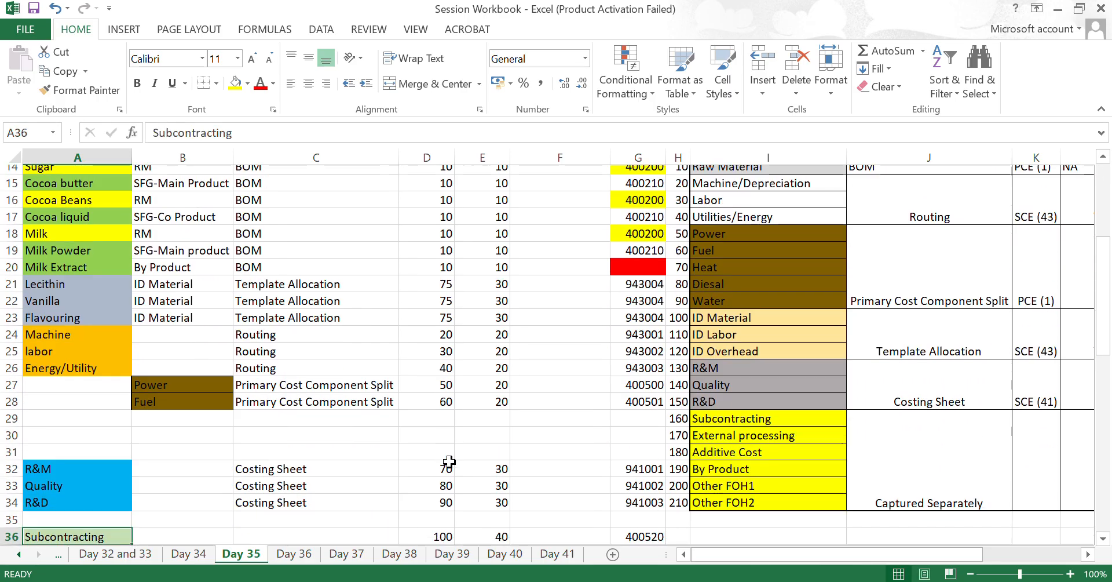
pyautogui.press('Down')
pyautogui.press('Down')
pyautogui.press('Down')
pyautogui.press('Down')
pyautogui.press('Down')
pyautogui.press('Down')
pyautogui.press('Down')
pyautogui.press('Down')
pyautogui.press('Down')
pyautogui.press('Down')
pyautogui.press('Down')
pyautogui.press('Down')
pyautogui.press('Down')
pyautogui.press('Down')
pyautogui.press('Down')
pyautogui.press('Down')
pyautogui.press('Down')
pyautogui.press('Down')
pyautogui.press('Down')
pyautogui.press('Down')
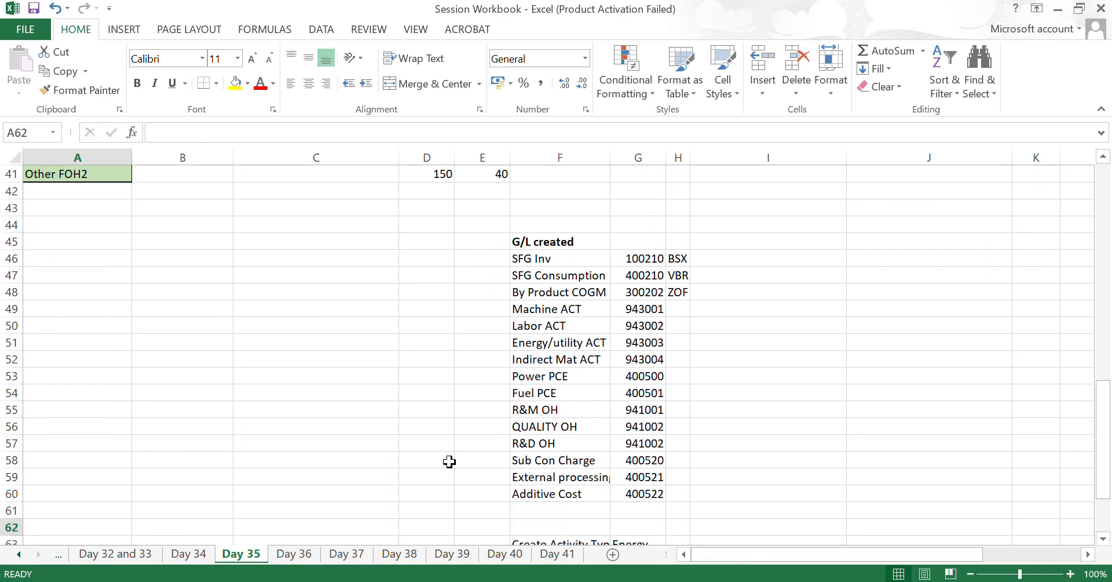
# - Find the valuation class definitions on the Day 32 and 33 sheet and highlight the RRAW raw material entry
pyautogui.hotkey('ctrl', 'pageup')
pyautogui.press('Up')
pyautogui.press('Up')
pyautogui.press('Up')
pyautogui.press('Up')
pyautogui.press('Up')
pyautogui.press('Up')
pyautogui.press('Up')
pyautogui.press('Up')
pyautogui.press('Up')
pyautogui.press('Up')
pyautogui.press('Up')
pyautogui.press('Up')
pyautogui.press('Up')
pyautogui.press('Up')
pyautogui.press('Up')
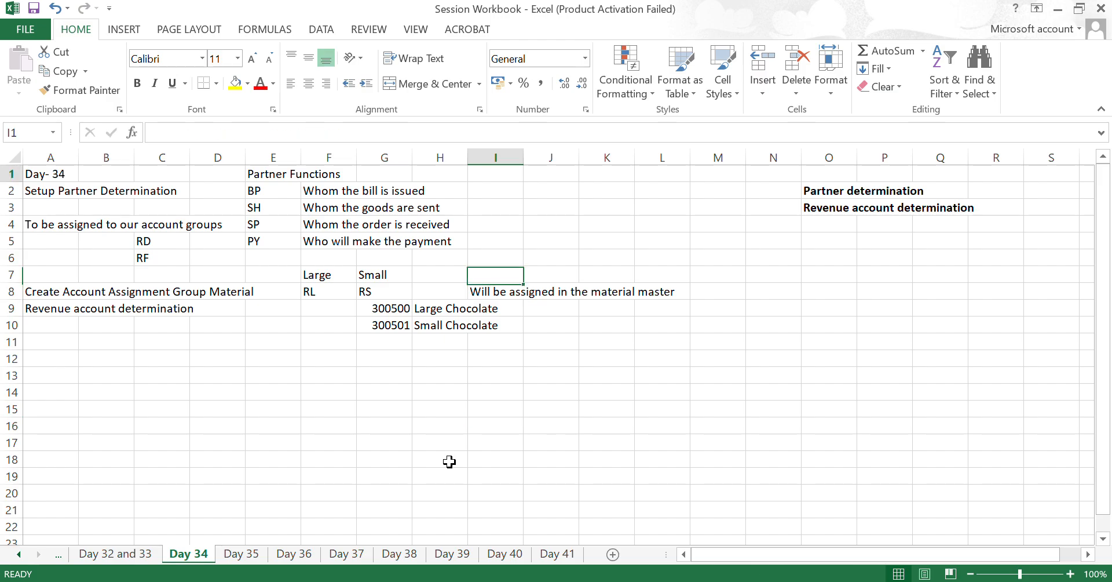
pyautogui.hotkey('ctrl', 'pageup')
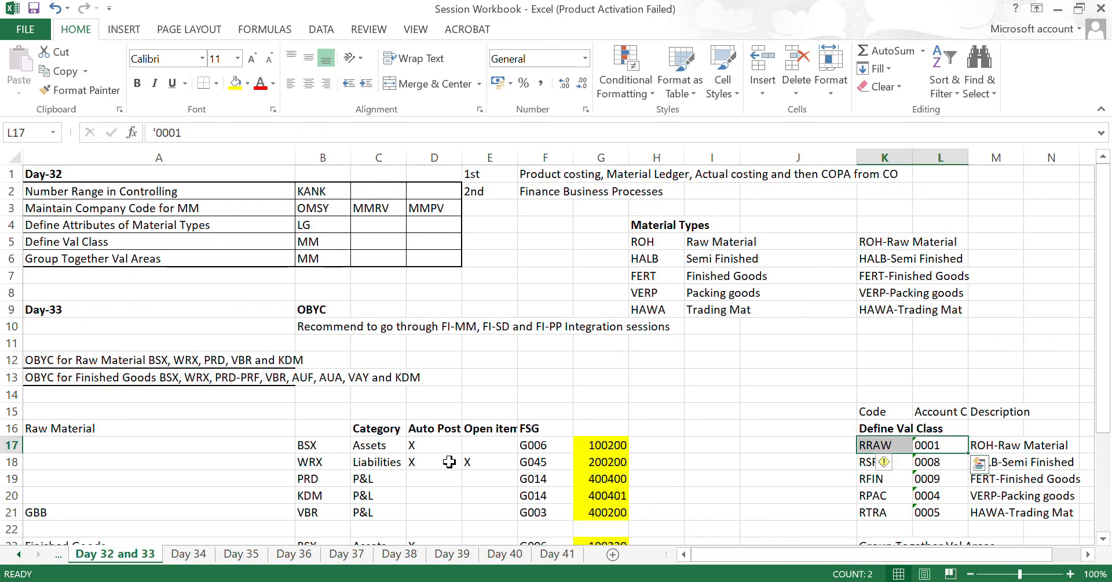
pyautogui.press('Up')
pyautogui.press('Left')
pyautogui.hotkey('shift', 'Right')
pyautogui.hotkey('shift', 'Right')
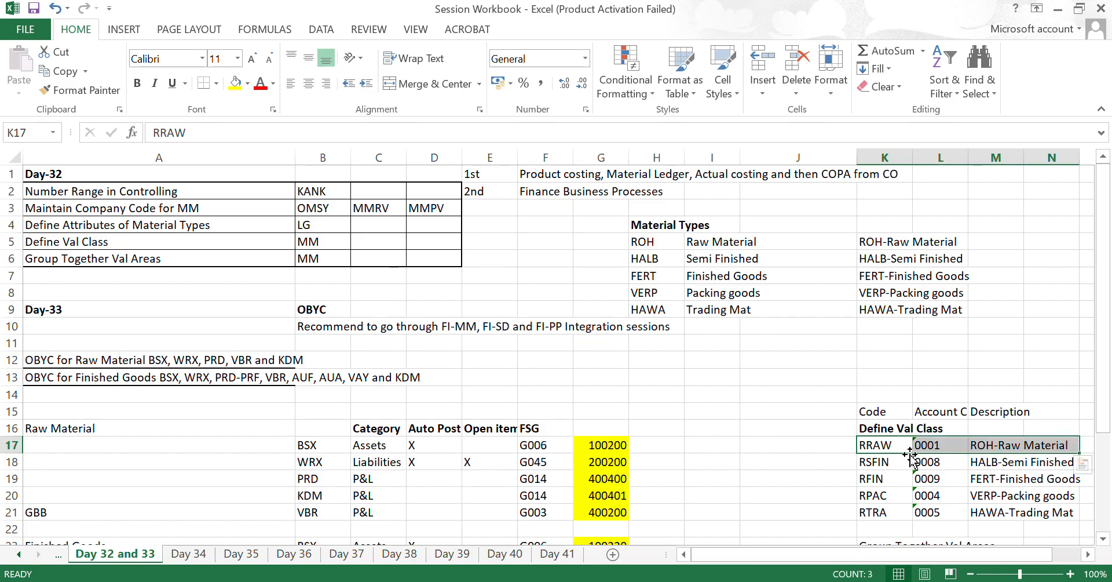
# - Switch back to SAP and check the price determination and price control settings in the Accounting 1 view
pyautogui.hotkey('alt', 'Tab')
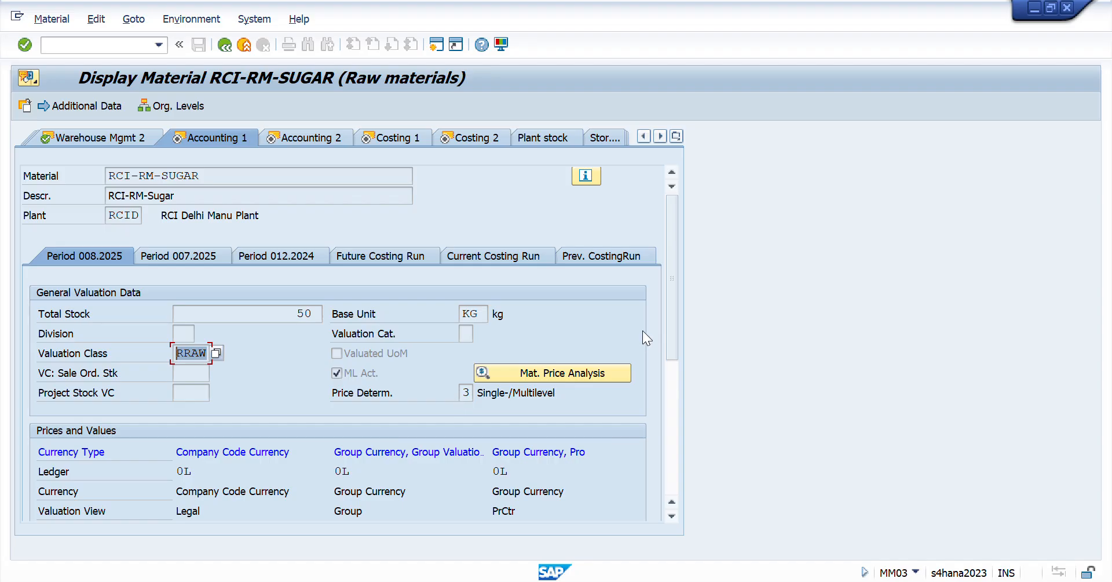
pyautogui.moveTo(672, 289); pyautogui.dragTo(672, 307)
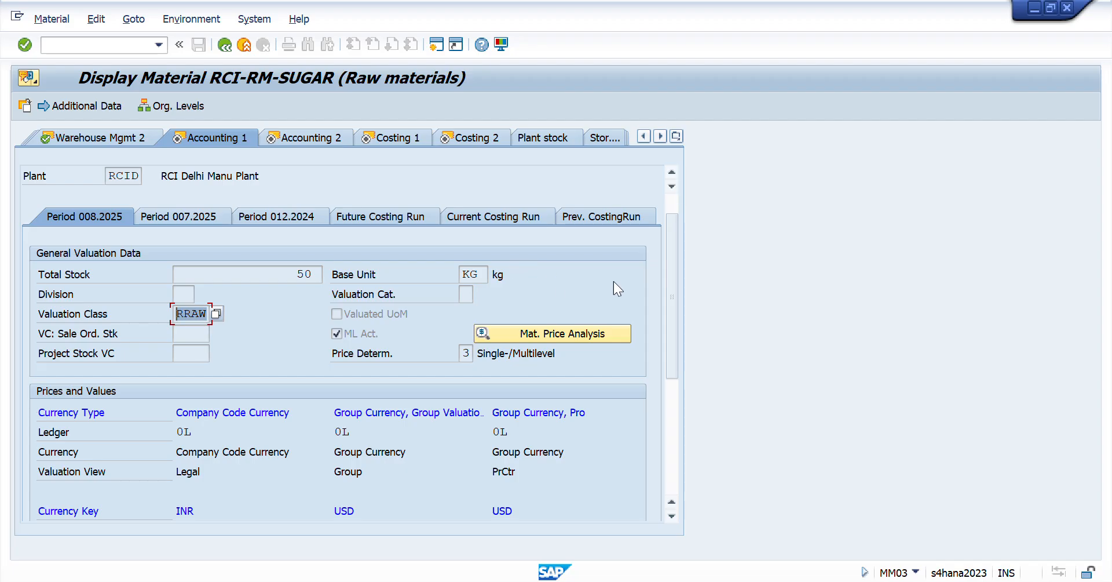
pyautogui.moveTo(674, 286); pyautogui.dragTo(670, 395)
pyautogui.click(180, 333)
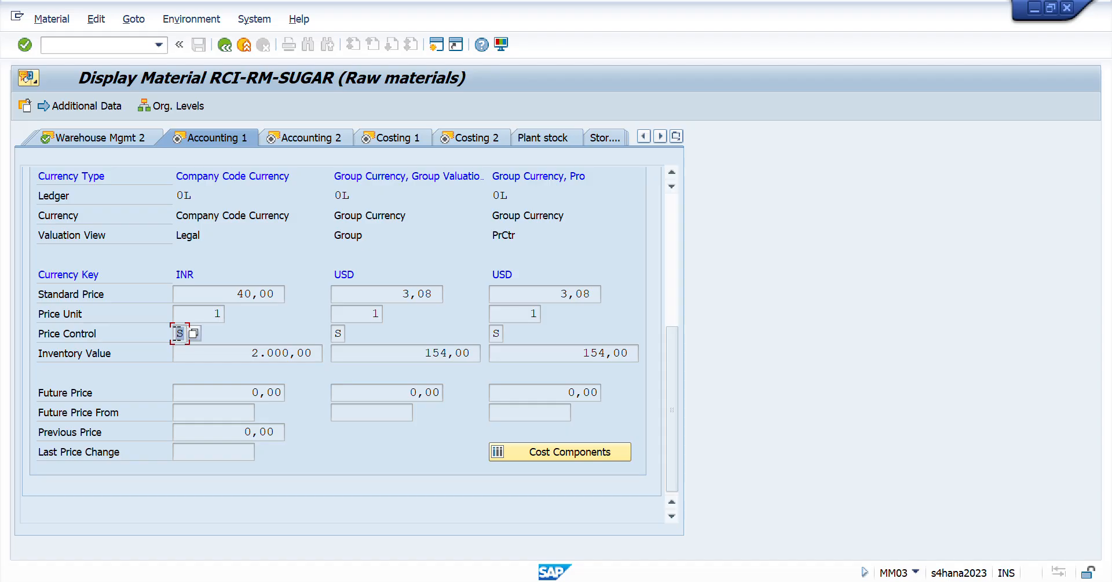
pyautogui.scroll(5, 479, 275)
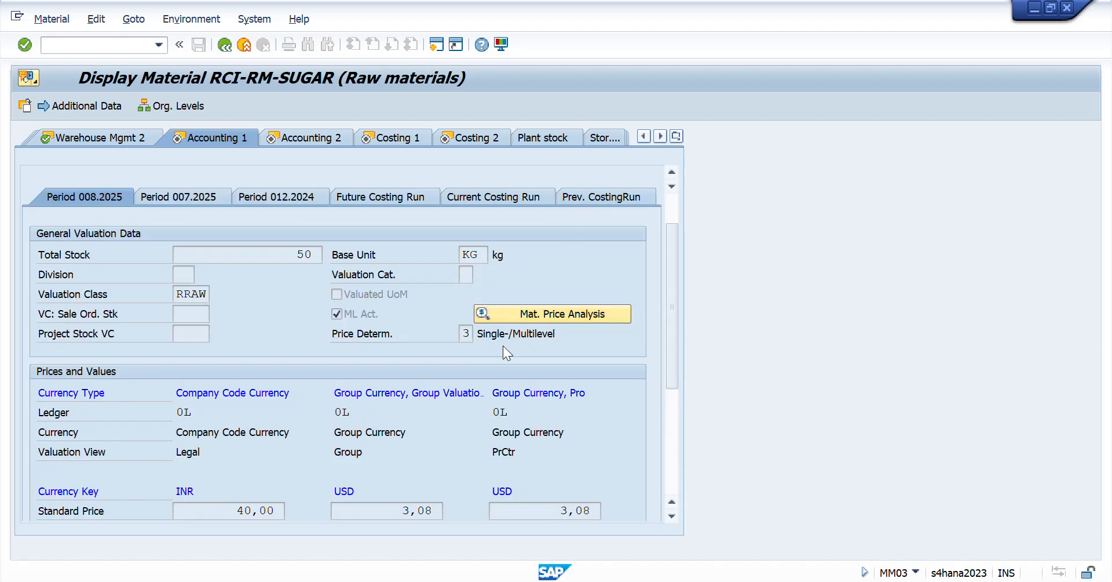
pyautogui.scroll(-5, 341, 415)
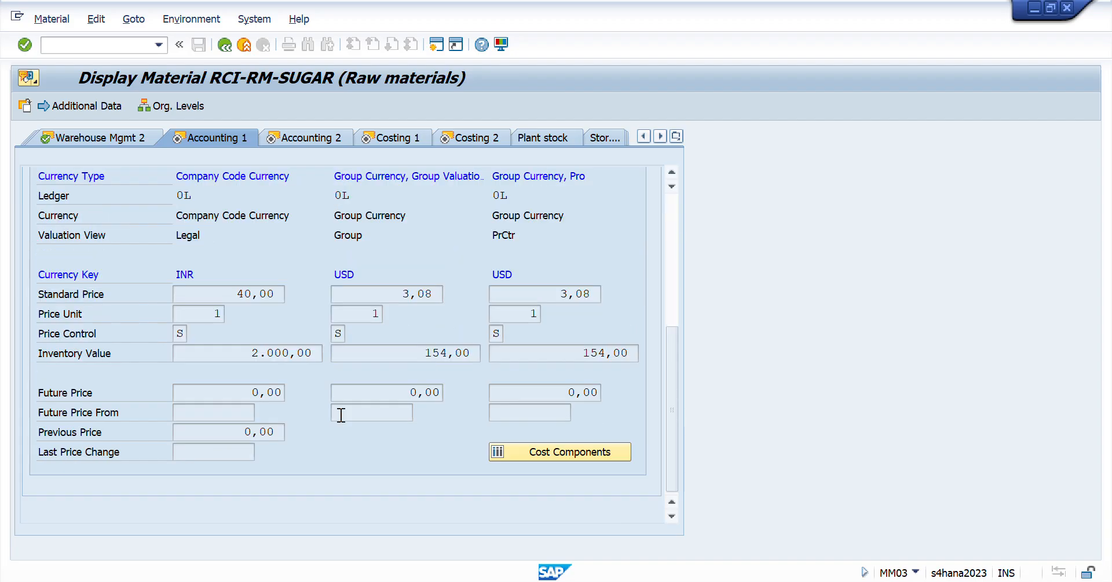
pyautogui.click(180, 333)
# - Compare the material's standard price across the company code currency and the two group currency columns
pyautogui.moveTo(209, 293); pyautogui.dragTo(358, 293)
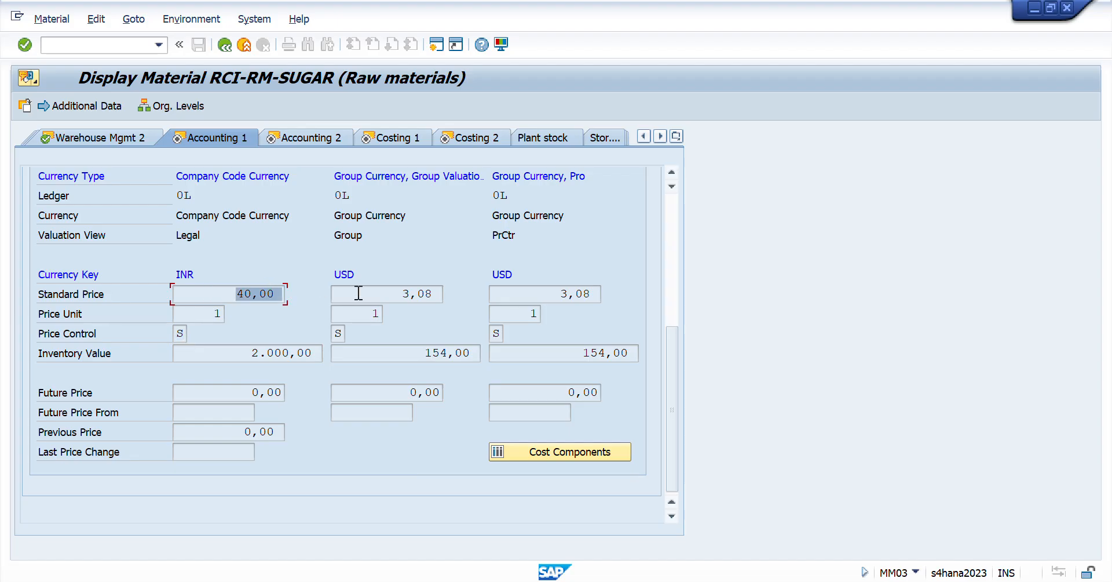
pyautogui.click(395, 296)
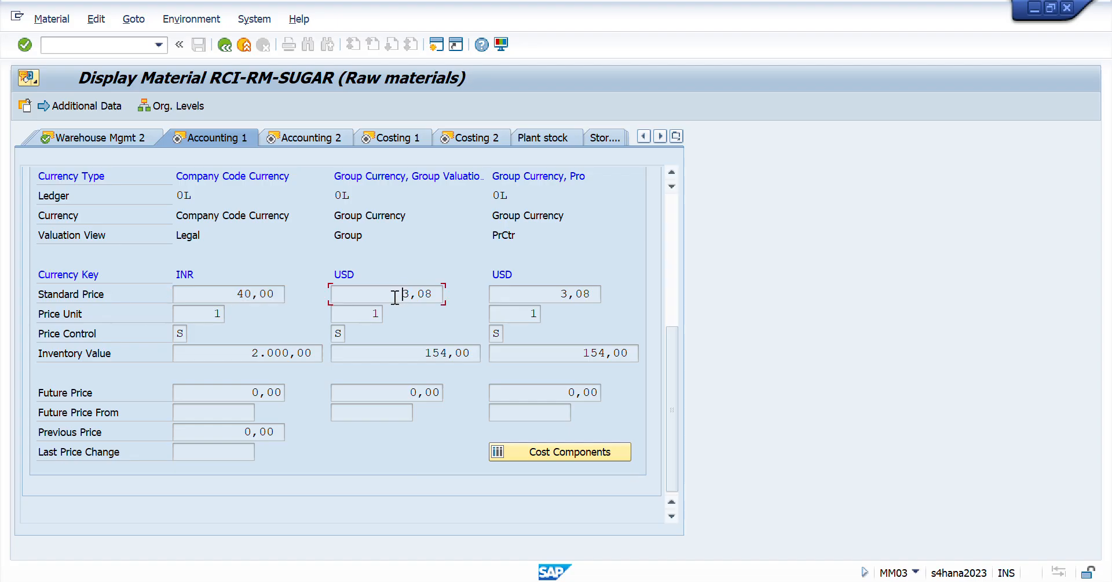
pyautogui.moveTo(396, 296); pyautogui.dragTo(442, 290)
pyautogui.moveTo(558, 293); pyautogui.dragTo(607, 298)
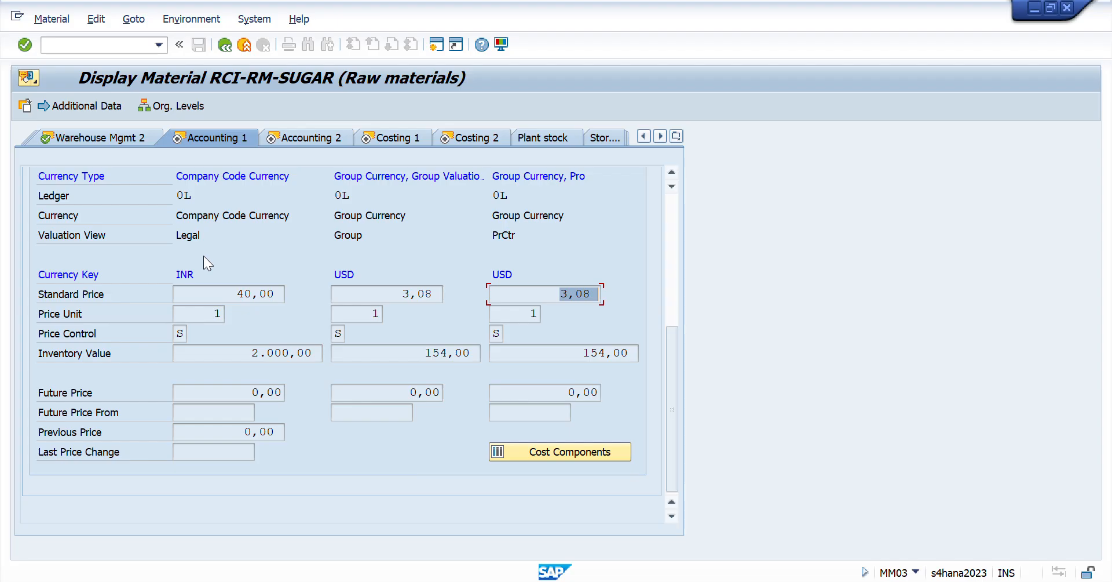
# - Examine the legal, group and profit center valuation views under Prices and Values
pyautogui.scroll(3, 272, 256)
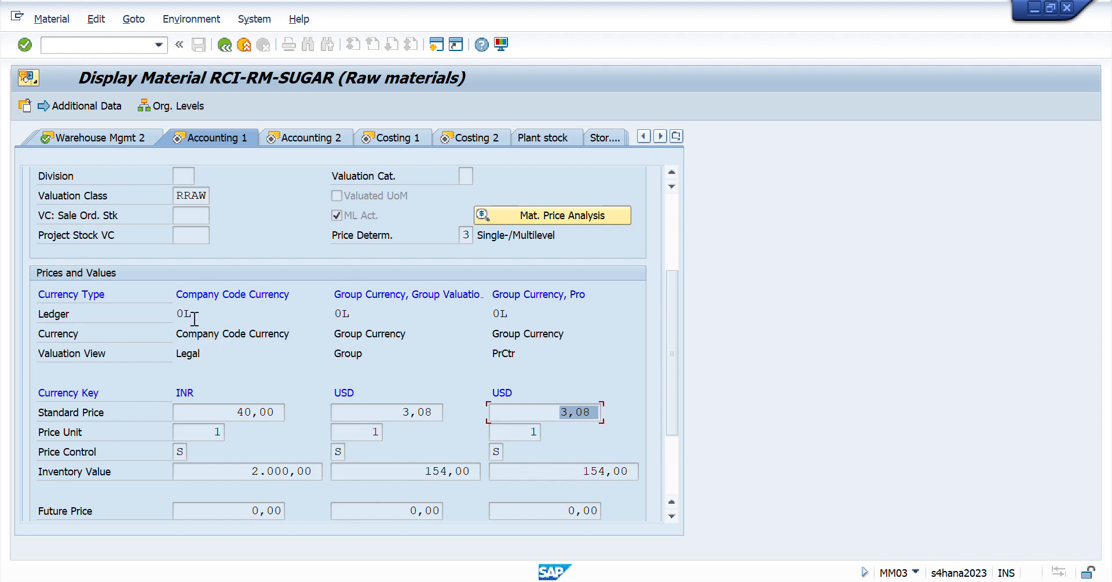
pyautogui.moveTo(180, 354); pyautogui.dragTo(251, 351)
pyautogui.moveTo(341, 354); pyautogui.dragTo(533, 353)
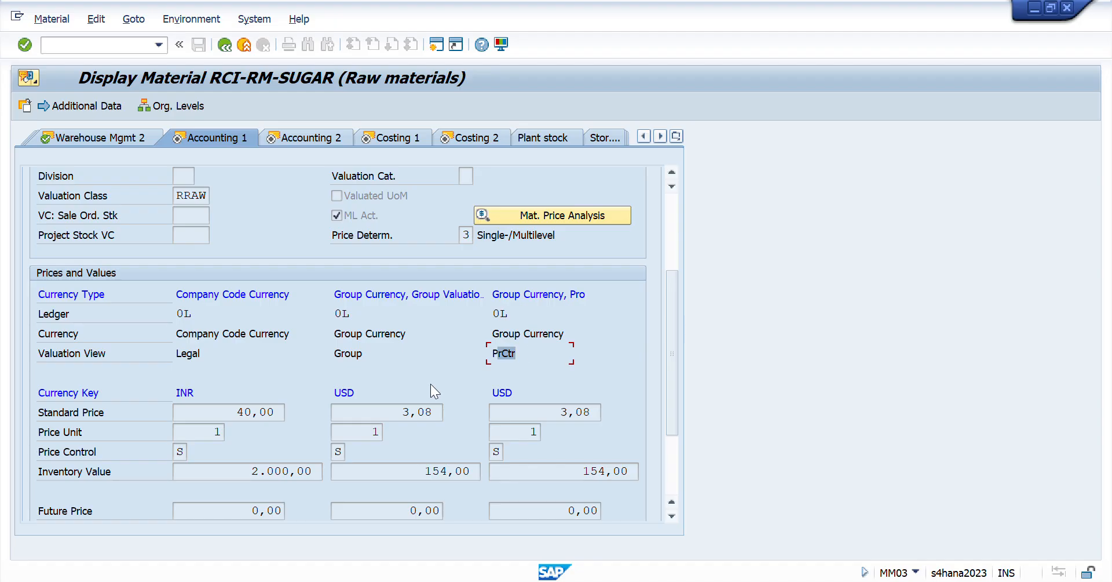
pyautogui.click(183, 353)
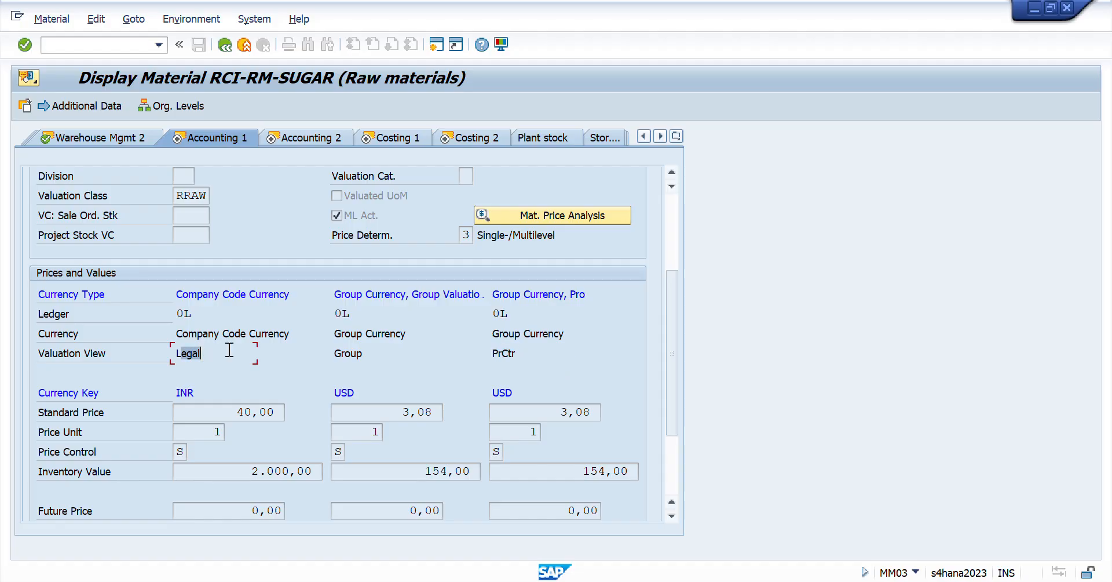
pyautogui.moveTo(350, 354); pyautogui.dragTo(374, 357)
pyautogui.moveTo(497, 354); pyautogui.dragTo(514, 358)
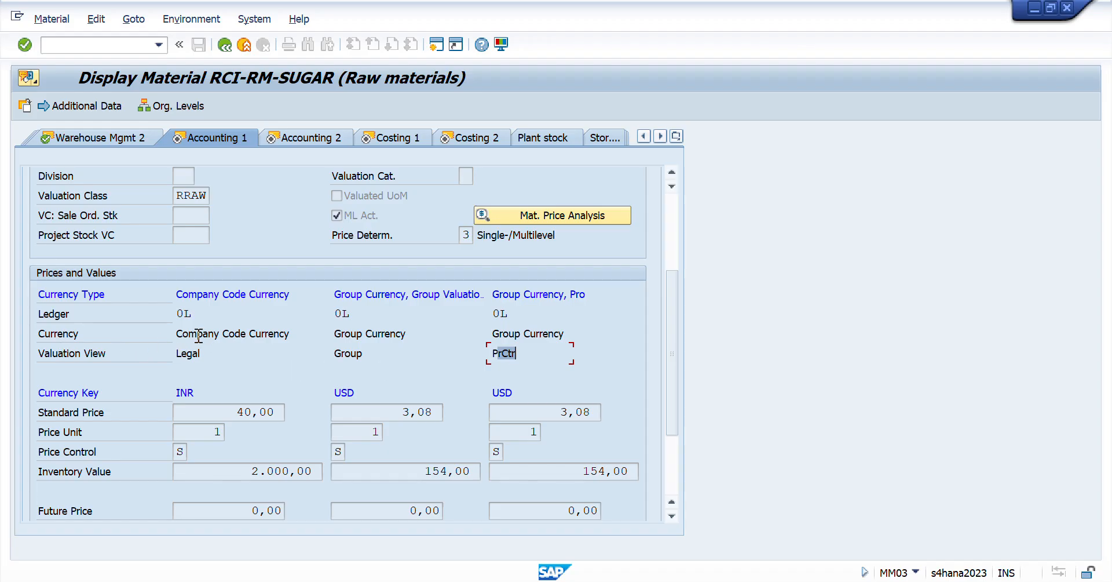
# - Check the currency and ledger assigned to each valuation view in the Accounting 1 prices section
pyautogui.moveTo(198, 335); pyautogui.dragTo(390, 341)
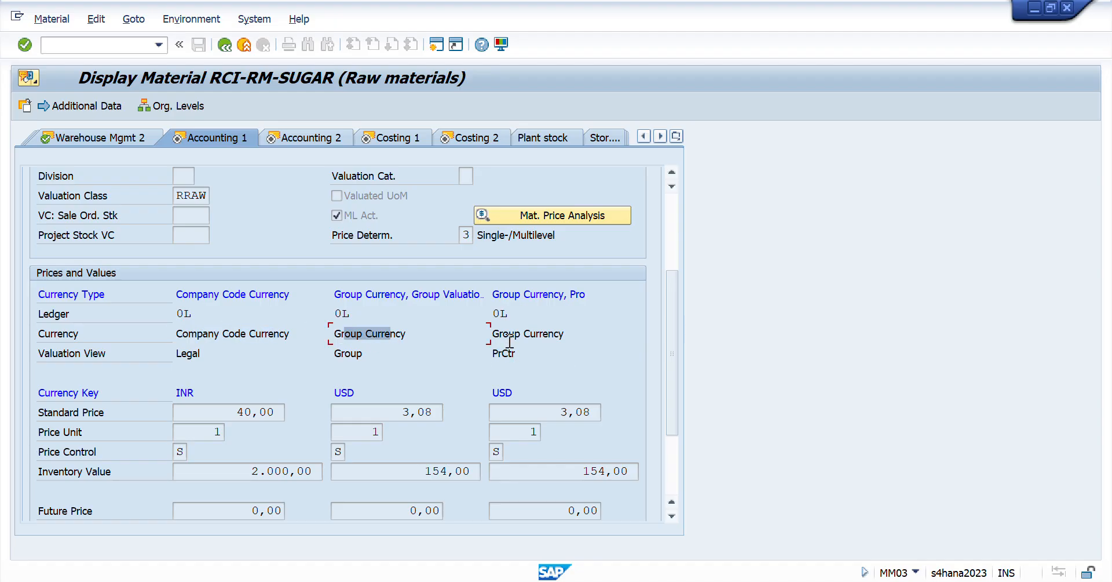
pyautogui.moveTo(507, 336); pyautogui.dragTo(540, 336)
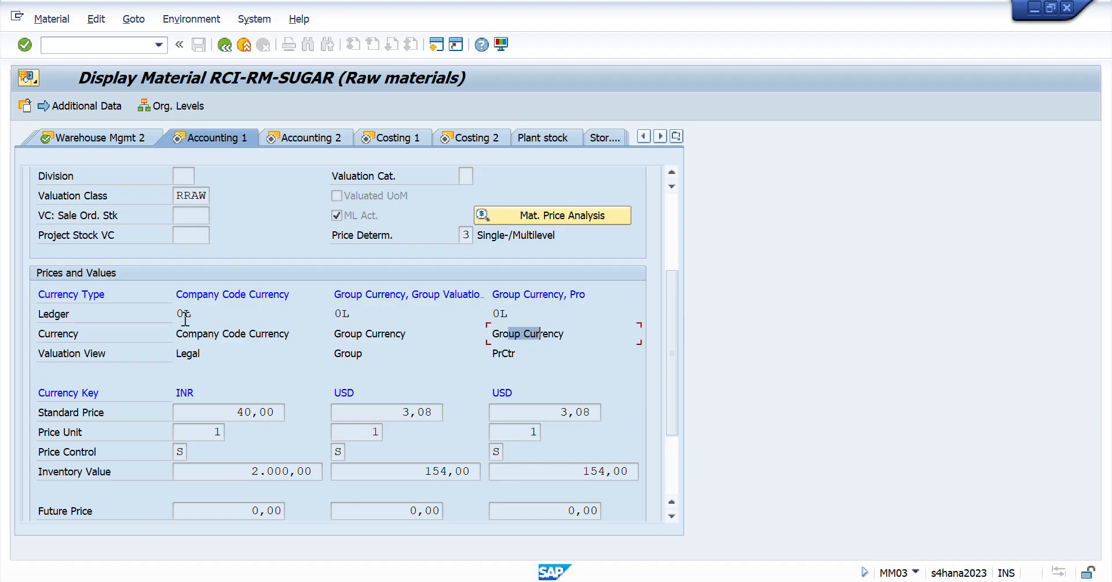
pyautogui.moveTo(175, 313); pyautogui.dragTo(191, 313)
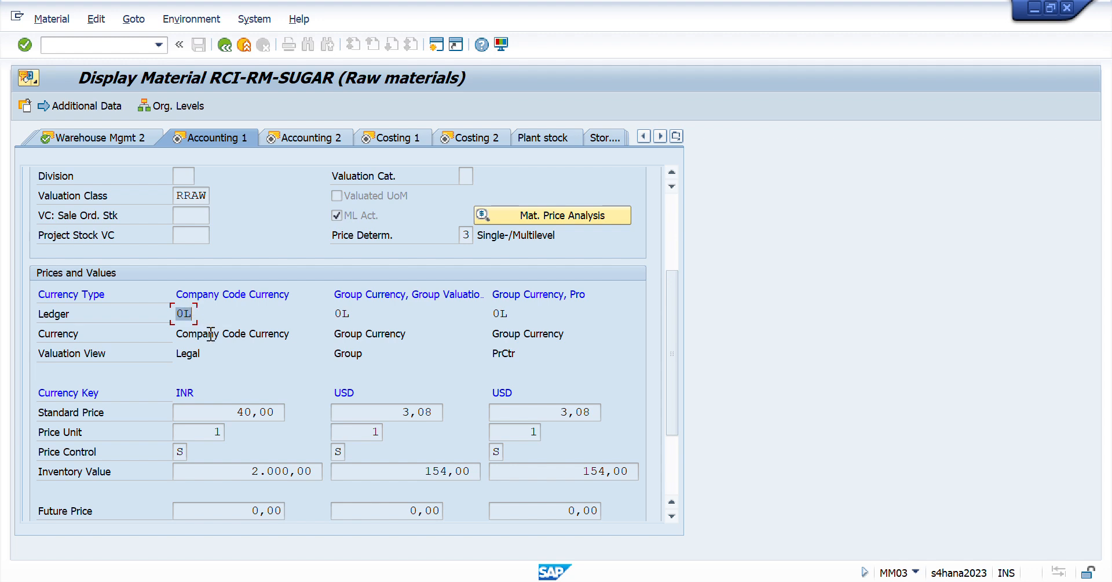
pyautogui.moveTo(211, 334); pyautogui.dragTo(266, 334)
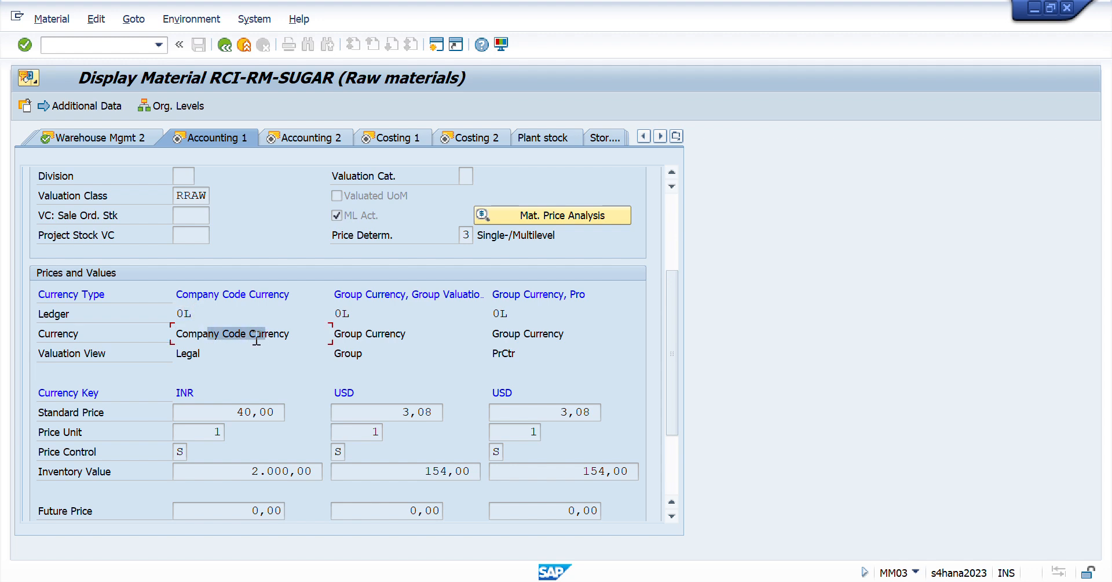
pyautogui.moveTo(190, 354); pyautogui.dragTo(203, 354)
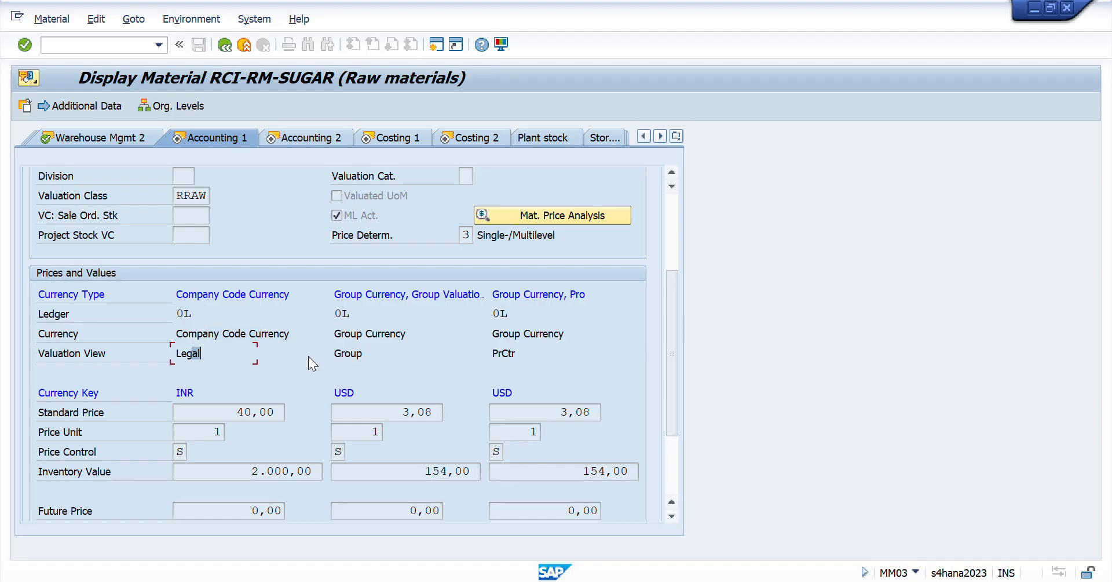
pyautogui.moveTo(491, 353); pyautogui.dragTo(528, 355)
pyautogui.scroll(5, 383, 359)
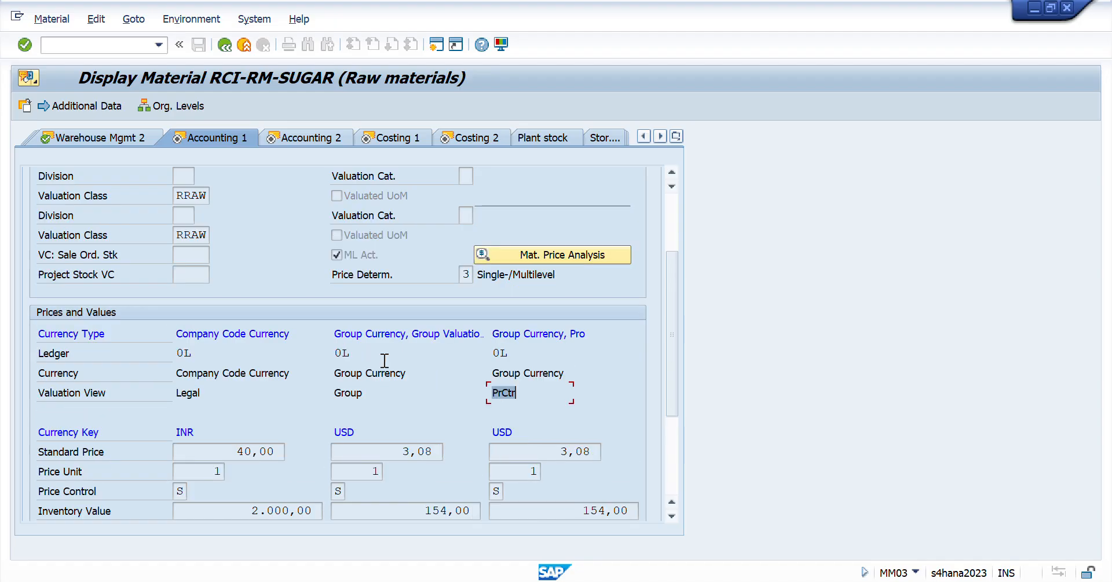
# - Look over the Accounting 2 view and check the profit center in the Costing 1 view
pyautogui.click(302, 135)
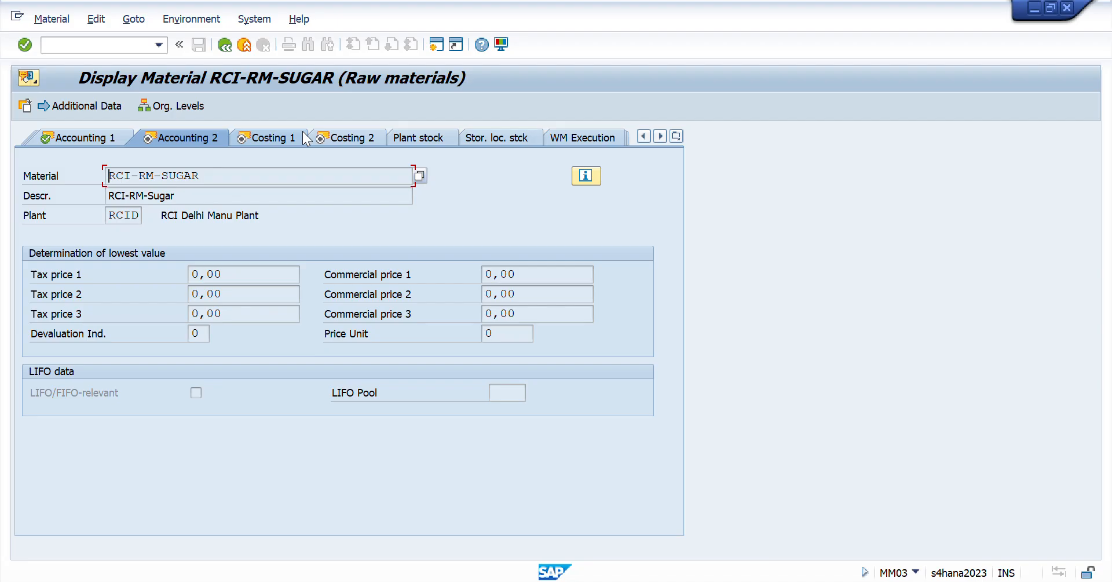
pyautogui.click(259, 139)
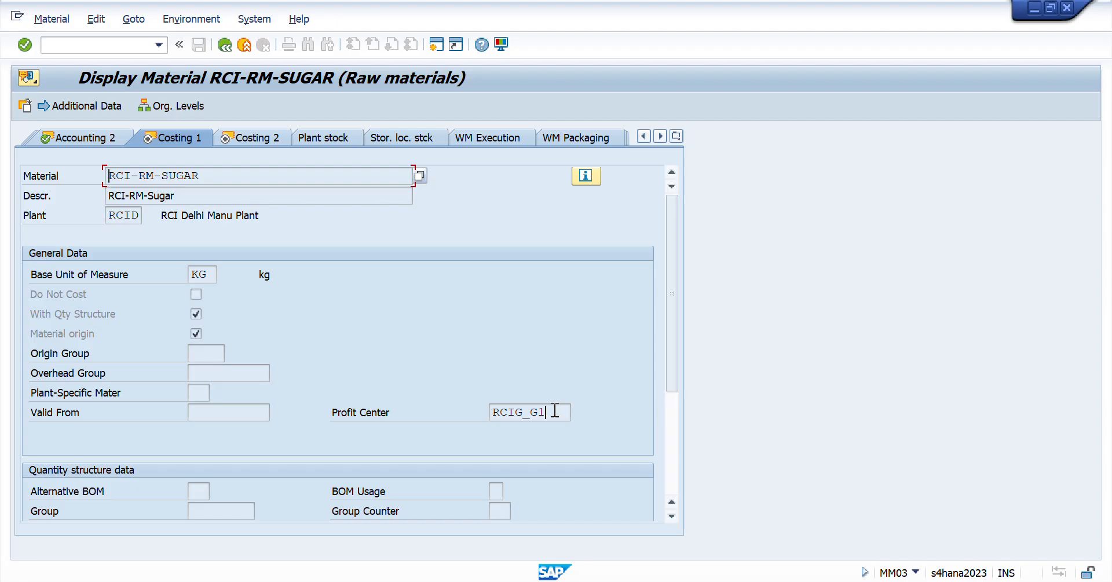
pyautogui.moveTo(555, 411); pyautogui.dragTo(355, 428)
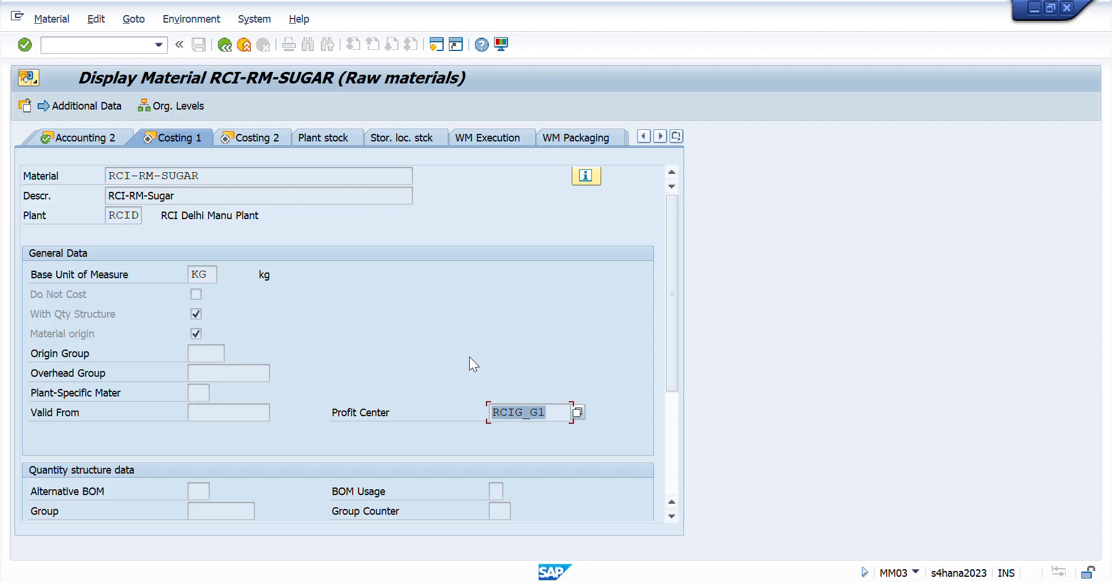
# - Check the current standard price and the valuation class in the Costing 2 view
pyautogui.click(247, 142)
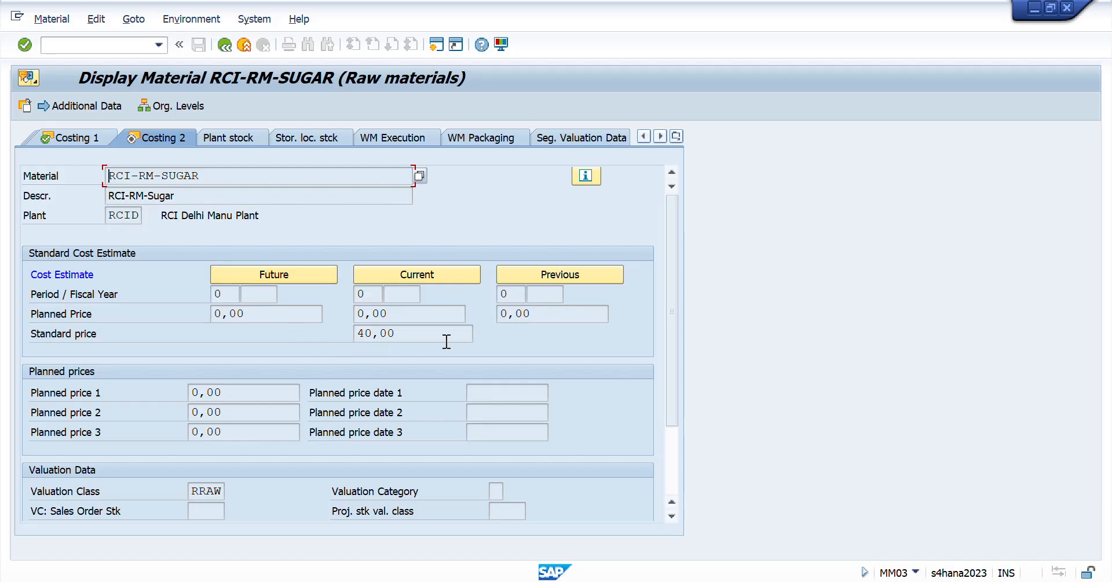
pyautogui.moveTo(397, 331); pyautogui.dragTo(316, 327)
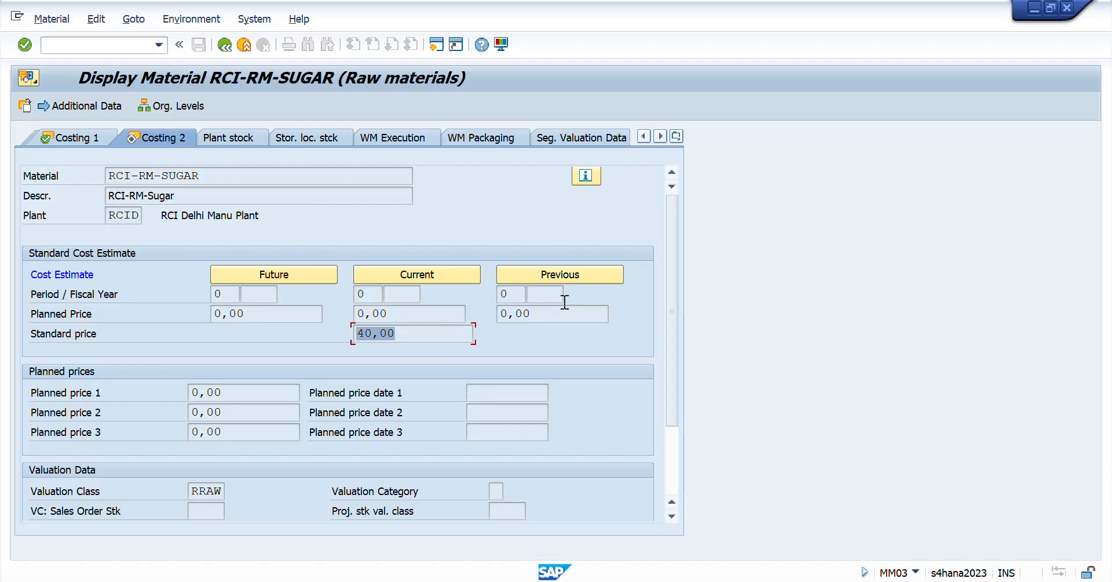
pyautogui.click(438, 334)
pyautogui.doubleClick(379, 332)
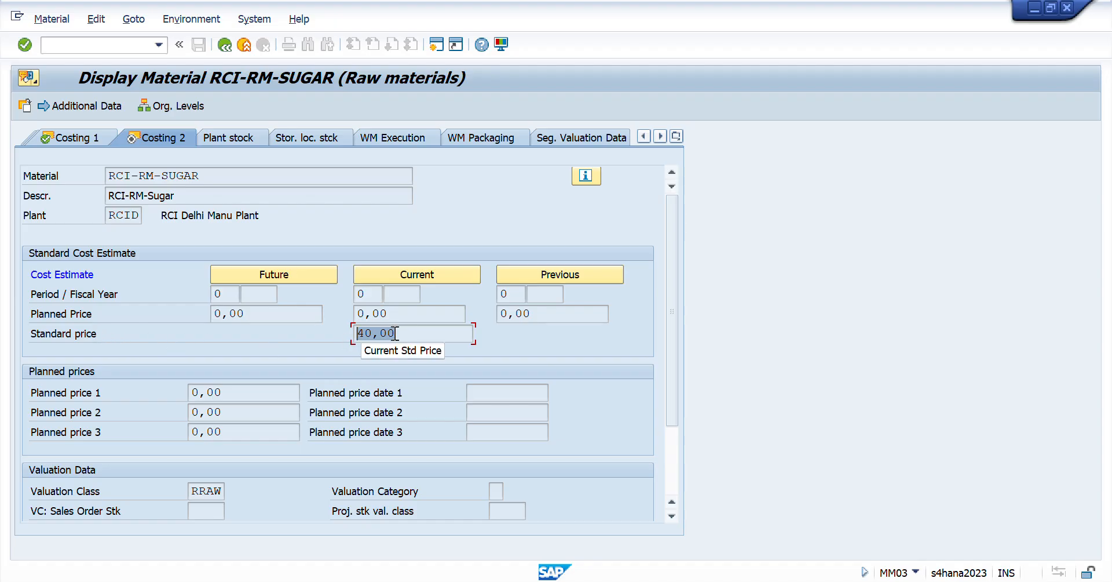
pyautogui.doubleClick(221, 490)
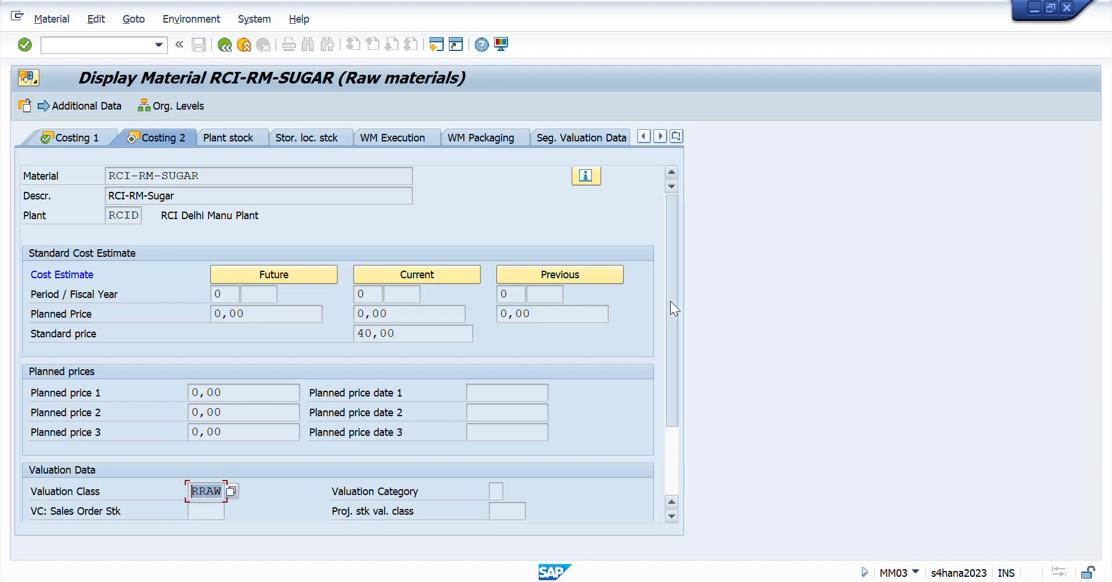
# - Check the price control, price unit, standard price and current period under Valuation Data in the Costing 2 view
pyautogui.scroll(-2, 669, 301)
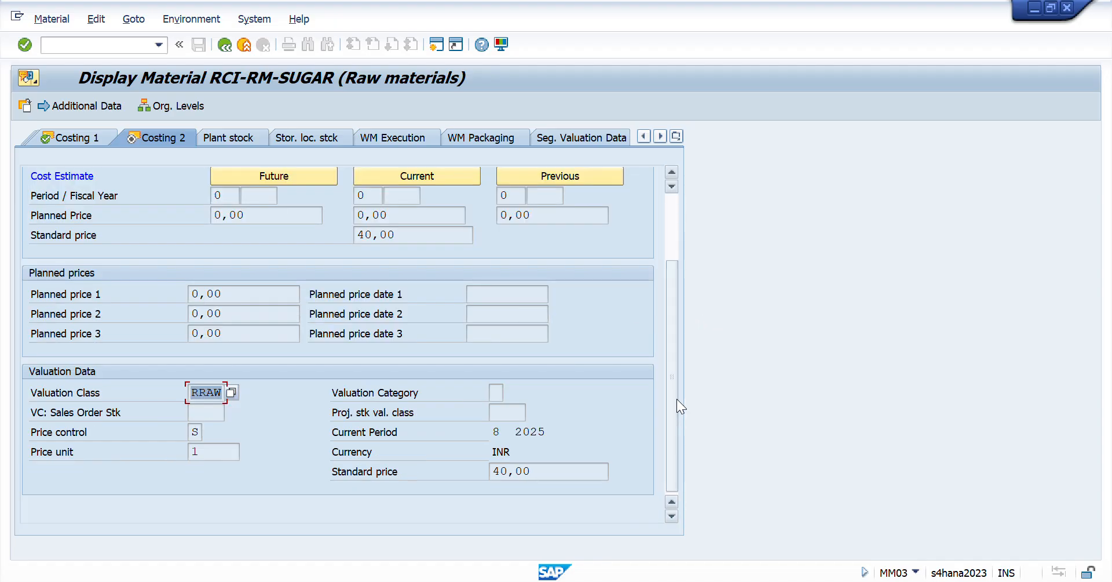
pyautogui.click(196, 434)
pyautogui.click(216, 454)
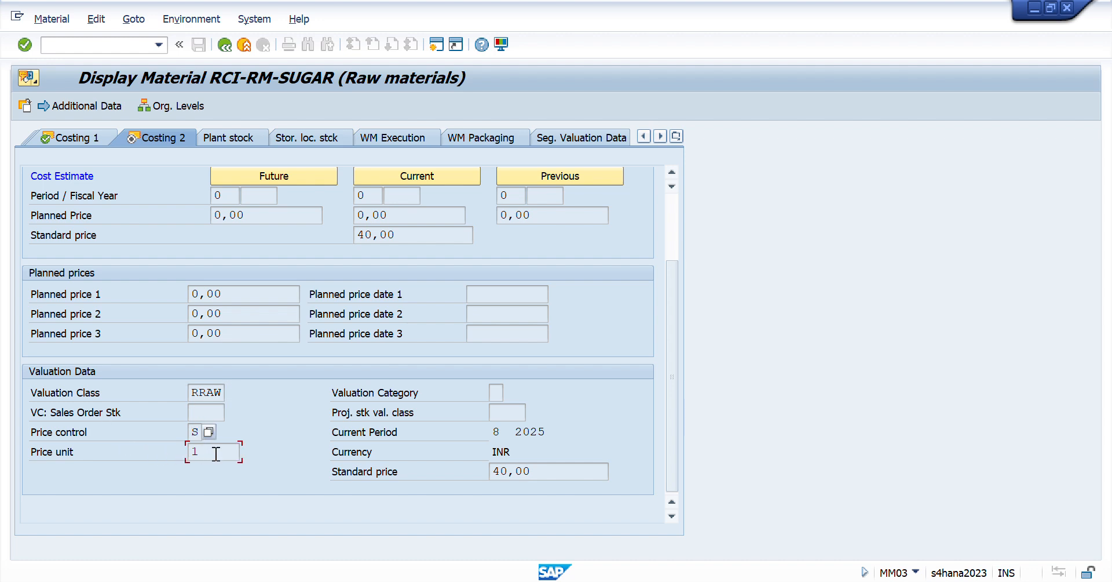
pyautogui.doubleClick(216, 454)
pyautogui.doubleClick(544, 475)
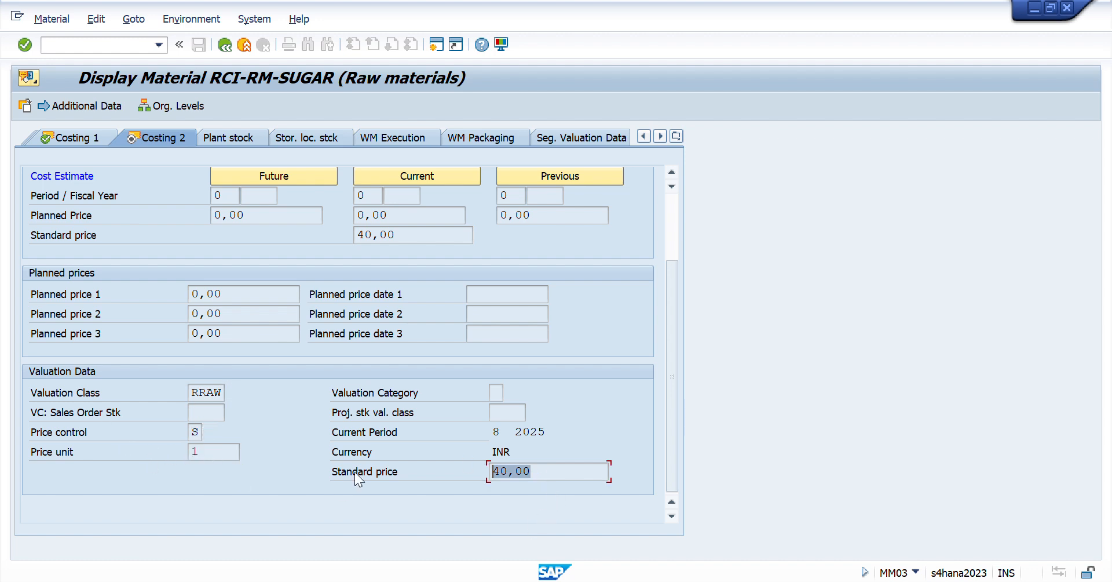
pyautogui.click(497, 432)
pyautogui.doubleClick(498, 432)
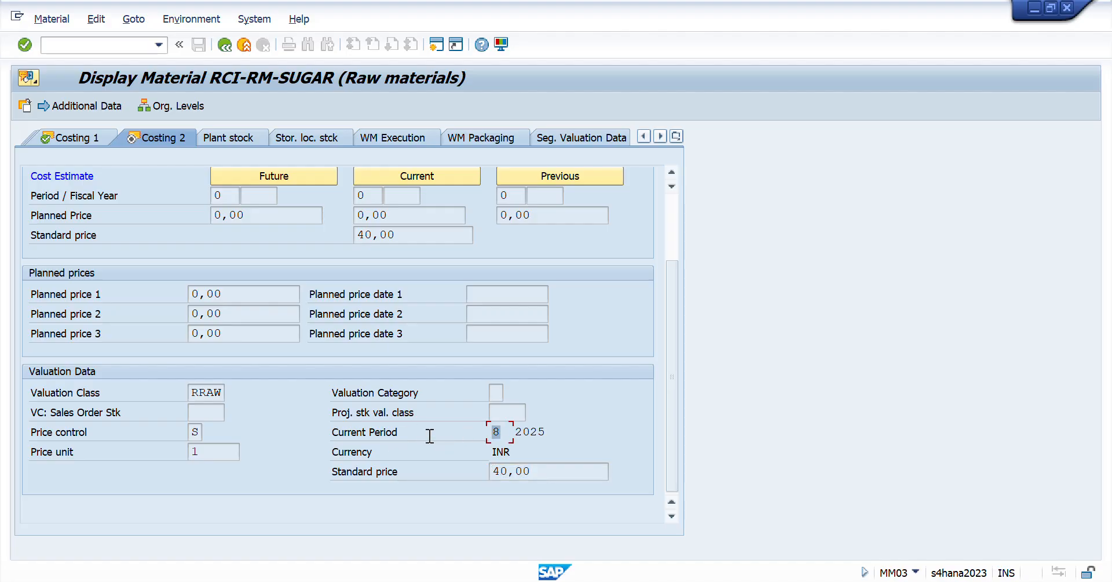
pyautogui.moveTo(676, 383); pyautogui.dragTo(678, 242)
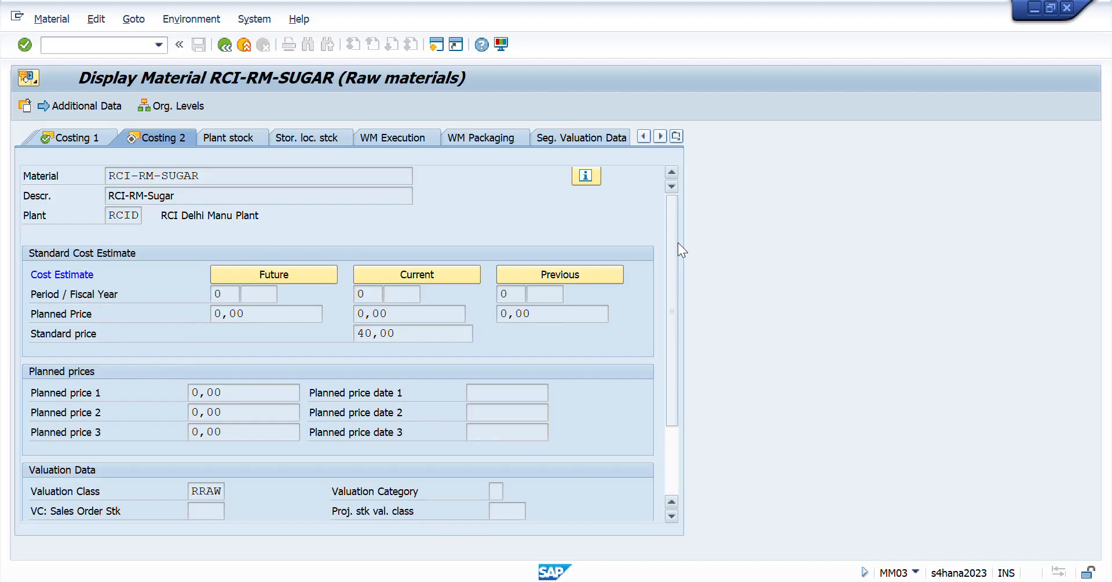
# - Switch to the Session Workbook in Excel and go to the Day 41 sheet
pyautogui.hotkey('alt', 'Tab')
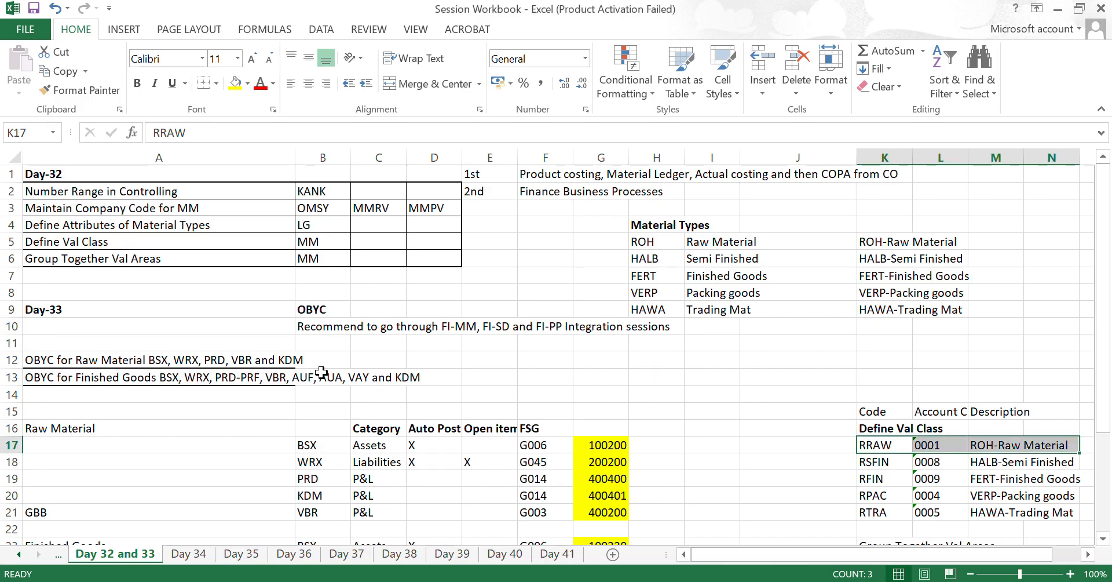
pyautogui.hotkey('ctrl', 'pagedown')
pyautogui.hotkey('ctrl', 'pagedown')
pyautogui.hotkey('ctrl', 'pagedown')
pyautogui.hotkey('ctrl', 'pagedown')
pyautogui.hotkey('ctrl', 'pagedown')
pyautogui.hotkey('ctrl', 'pagedown')
pyautogui.hotkey('ctrl', 'pagedown')
pyautogui.hotkey('ctrl', 'pagedown')
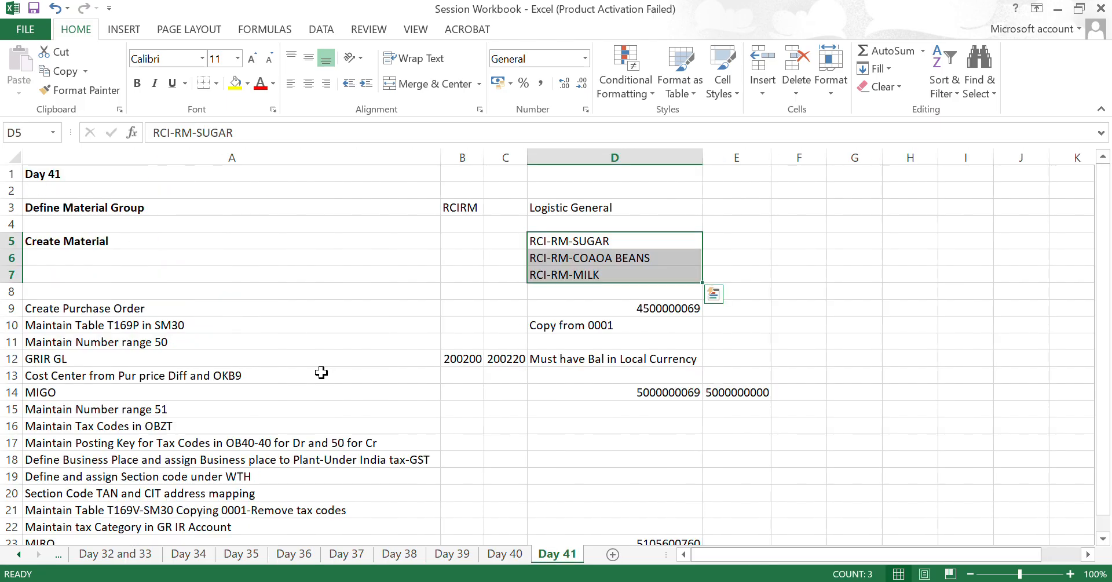
# - Make the Create Purchase Order entry in cell A9 bold
pyautogui.press('Return')
pyautogui.press('Down')
pyautogui.press('Down')
pyautogui.press('Down')
pyautogui.press('Left')
pyautogui.press('Left')
pyautogui.press('Left')
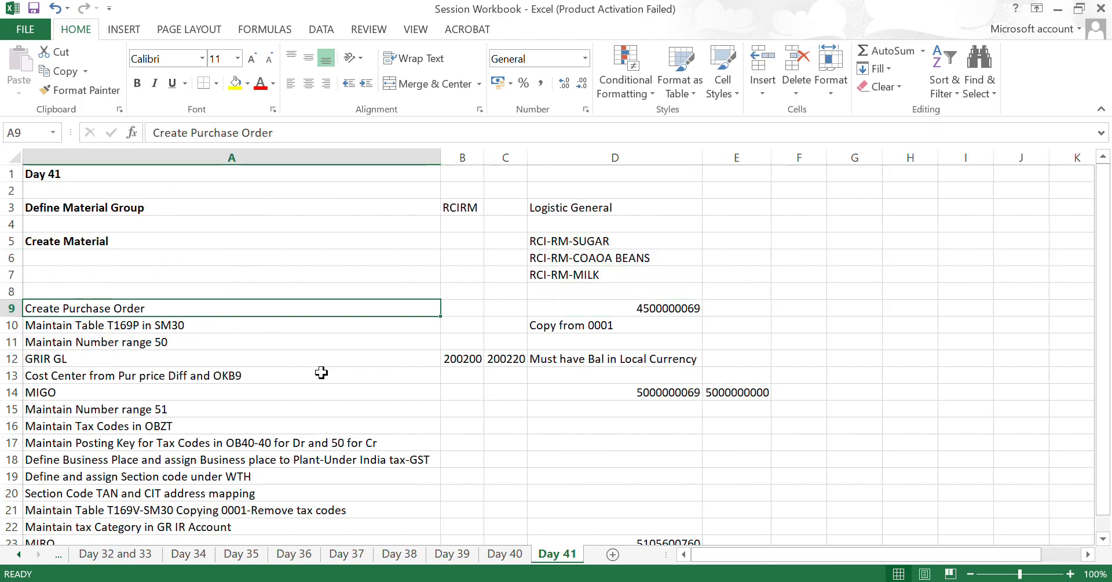
pyautogui.hotkey('ctrl', 'b')
pyautogui.press('Down')
pyautogui.press('Up')
pyautogui.press('Up')
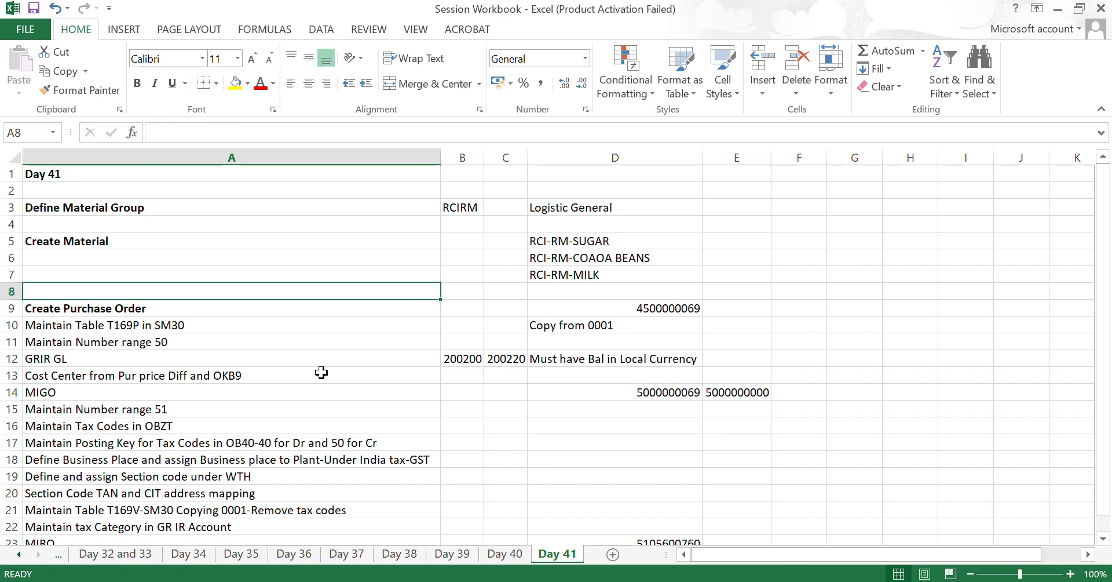
pyautogui.press('Down')
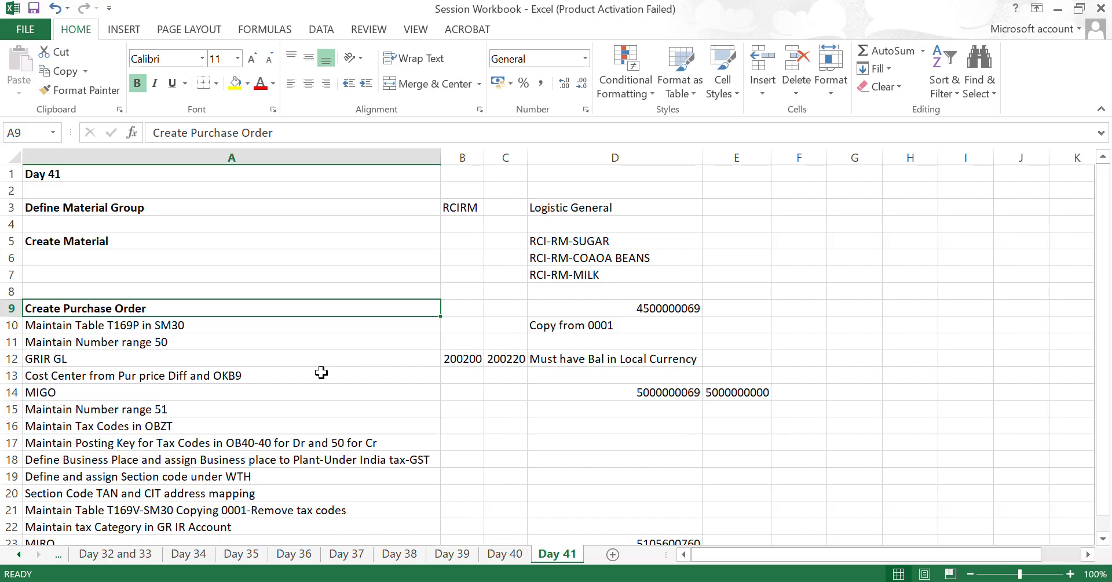
# - Make the purchase order number in cell D9 bold
pyautogui.press('Right')
pyautogui.press('Right')
pyautogui.press('Right')
pyautogui.hotkey('ctrl', 'b')
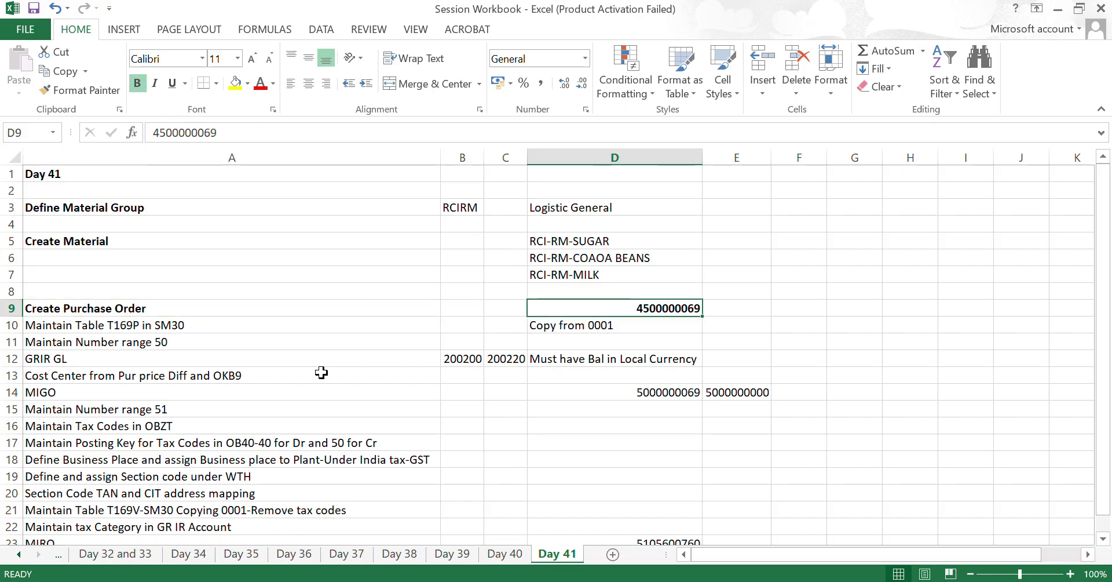
# - Switch to SAP, start transaction ME23N and display the purchase order whose number is in cell D9 of the workbook
pyautogui.hotkey('alt', 'Tab')
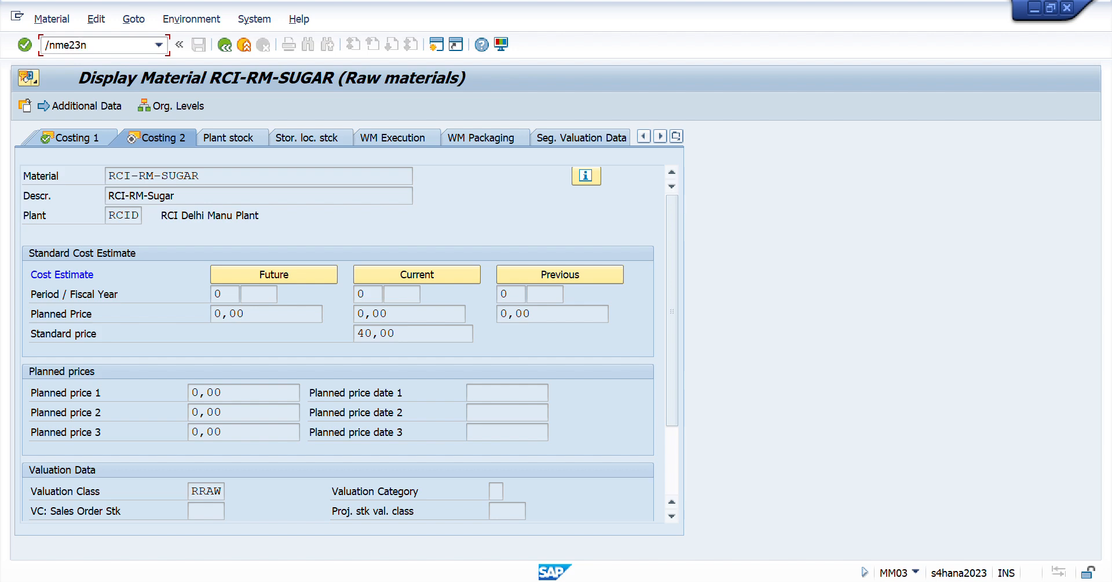
pyautogui.press('Return')
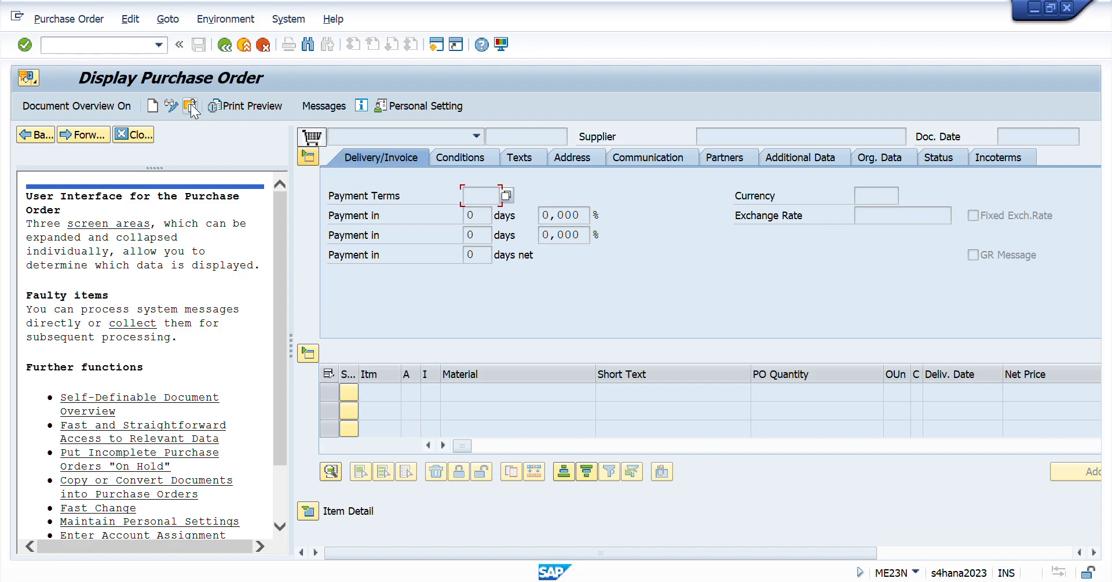
pyautogui.click(191, 107)
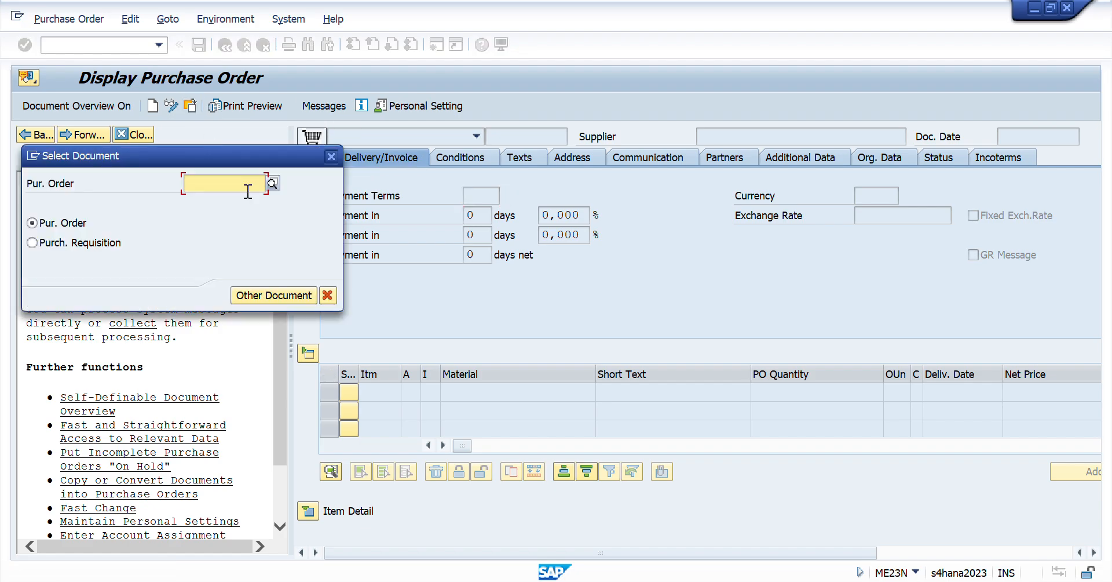
pyautogui.hotkey('alt', 'Tab')
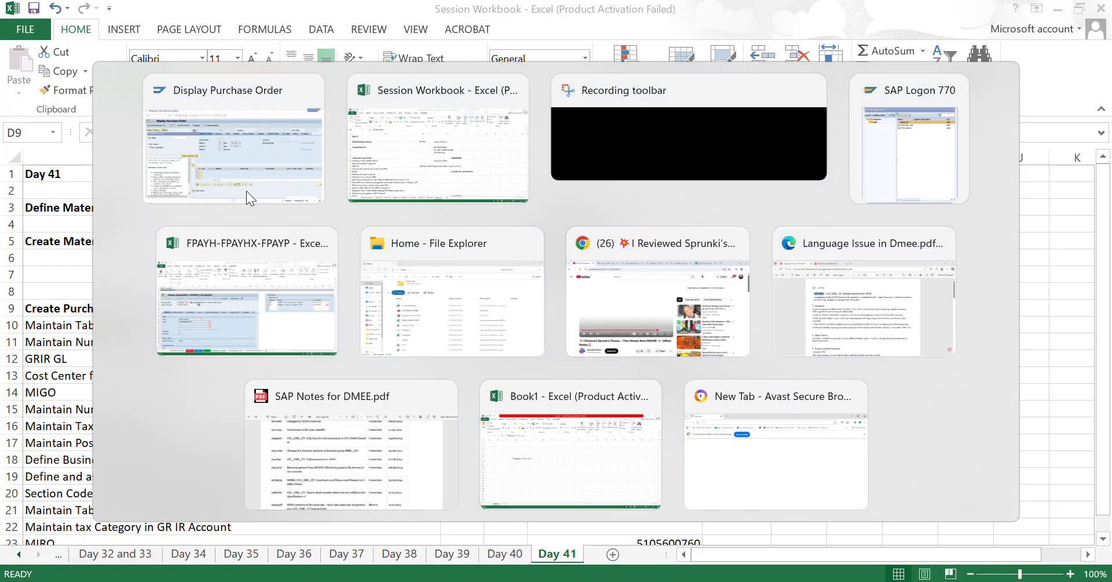
pyautogui.click(246, 190)
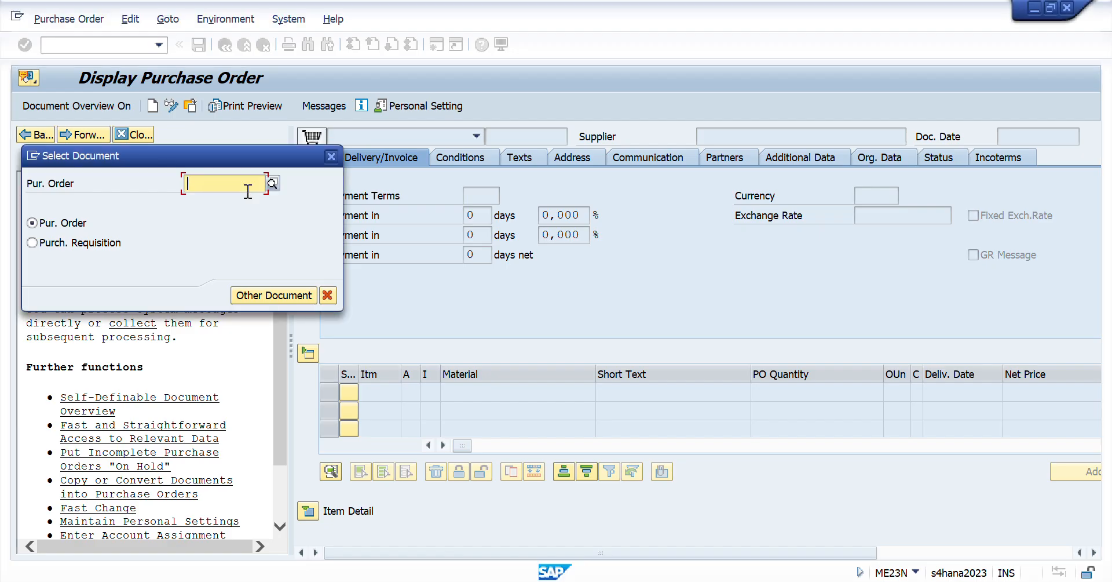
pyautogui.hotkey('ctrl', 'v')
pyautogui.press('Return')
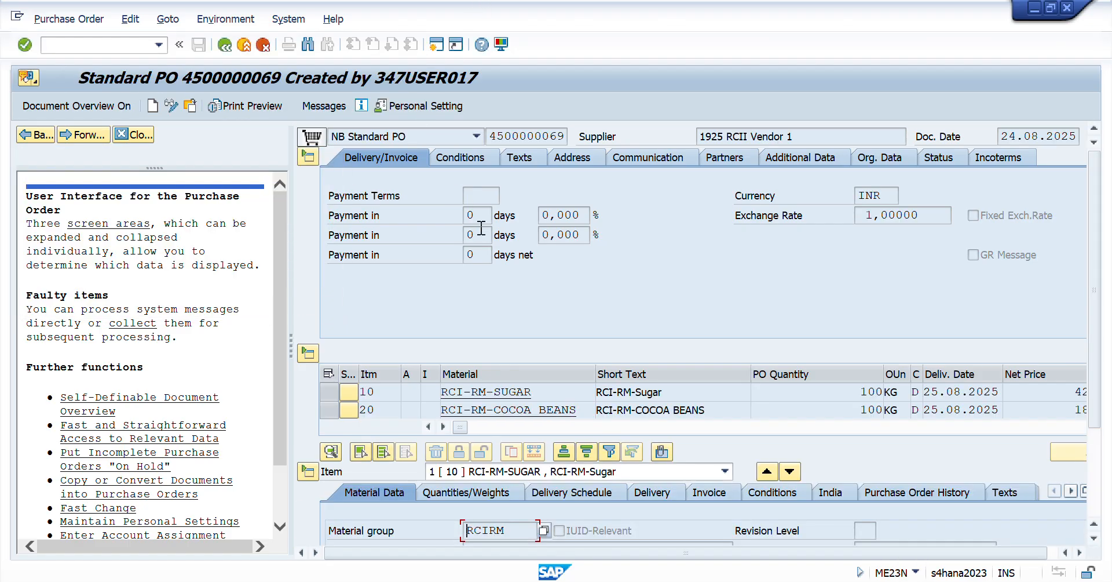
# - Check the purchase order's supplier and its purchasing organization, purchasing group and company code in the Org. Data header section
pyautogui.click(879, 158)
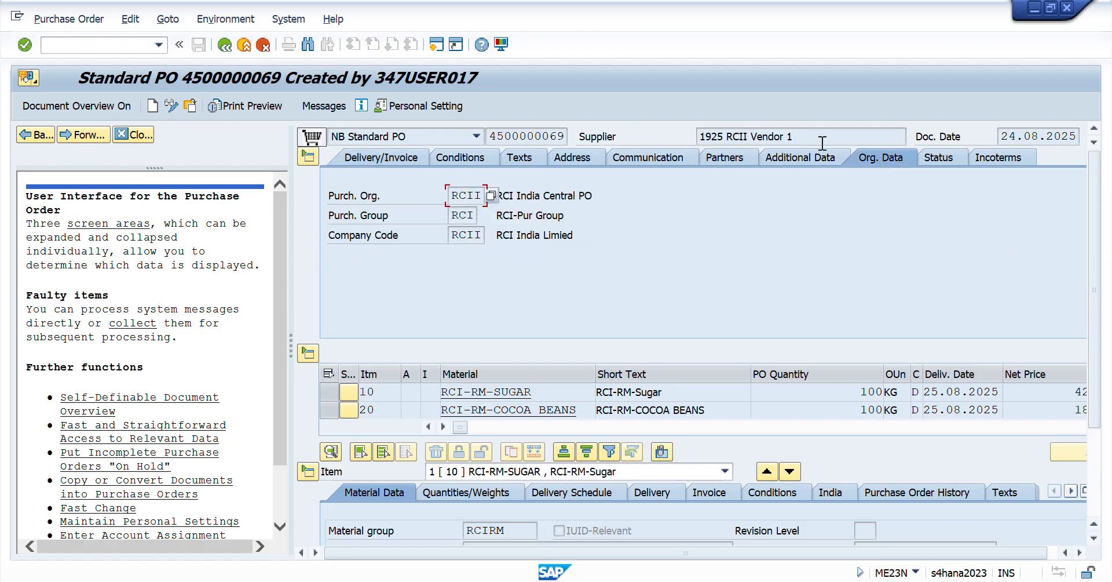
pyautogui.moveTo(821, 142); pyautogui.dragTo(654, 139)
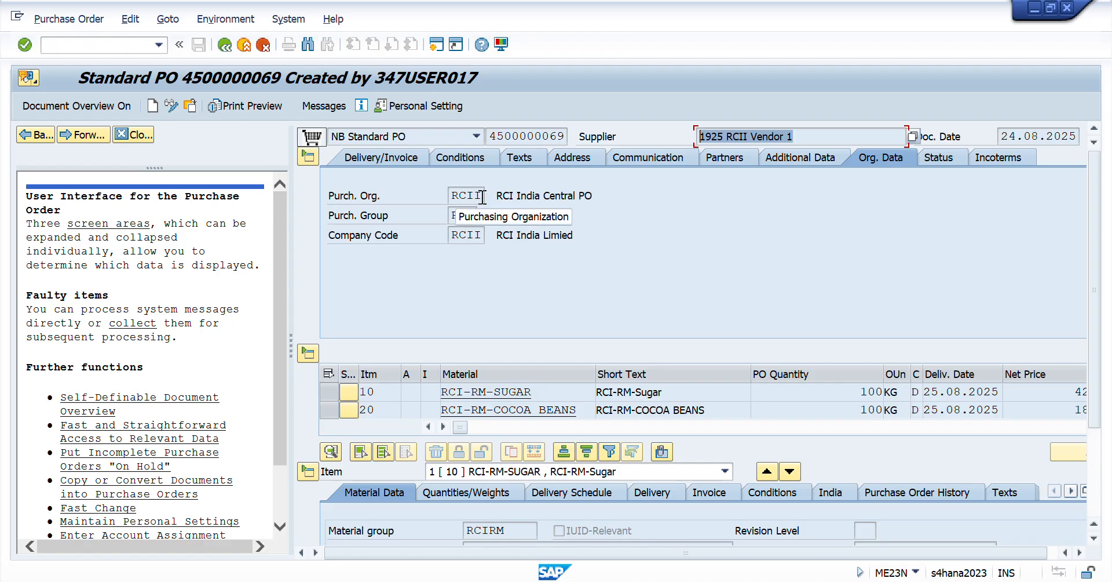
pyautogui.moveTo(483, 197); pyautogui.dragTo(404, 197)
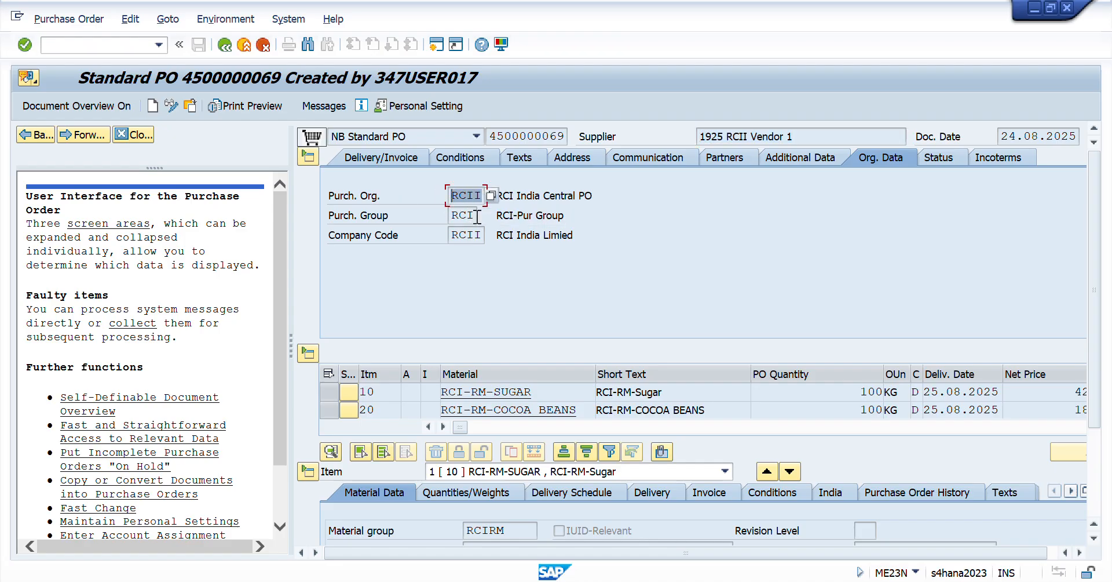
pyautogui.moveTo(477, 216); pyautogui.dragTo(406, 202)
pyautogui.click(482, 195)
pyautogui.moveTo(463, 215); pyautogui.dragTo(418, 231)
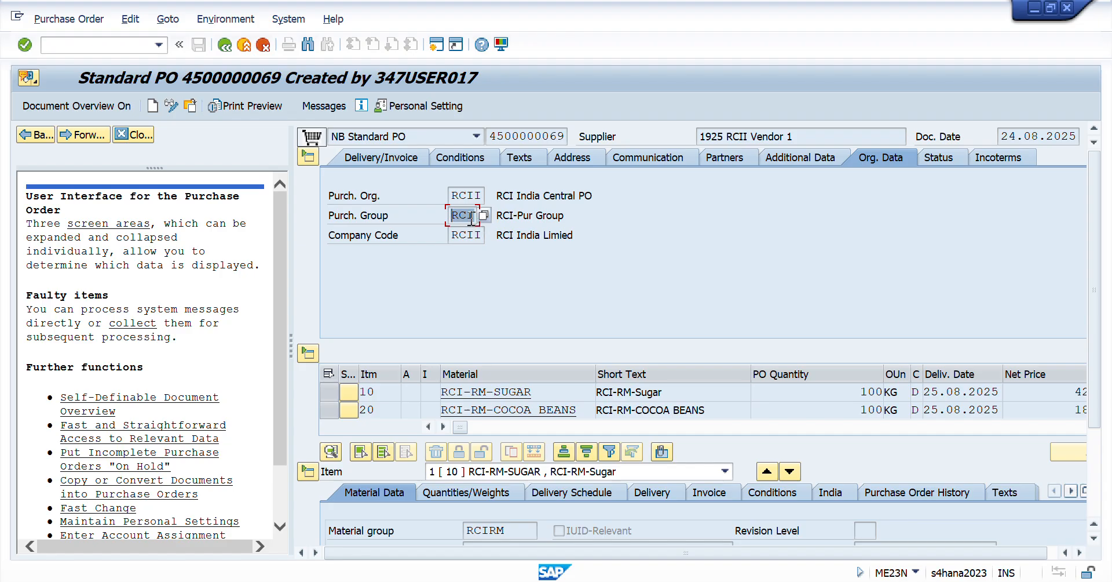
pyautogui.doubleClick(480, 235)
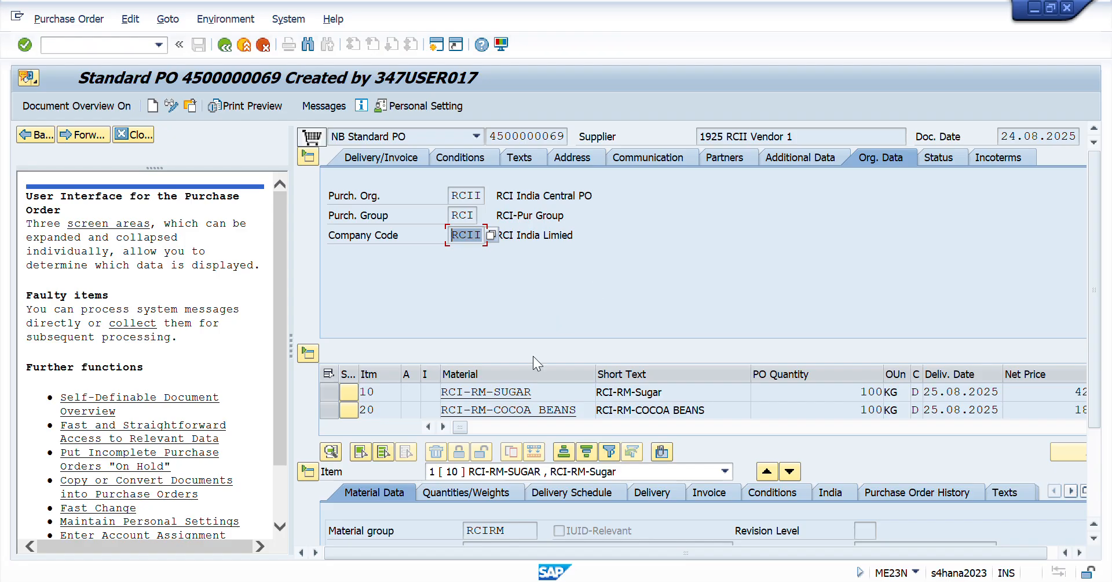
# - Collapse the purchase order header and look over the materials ordered in the item overview and item list
pyautogui.click(310, 160)
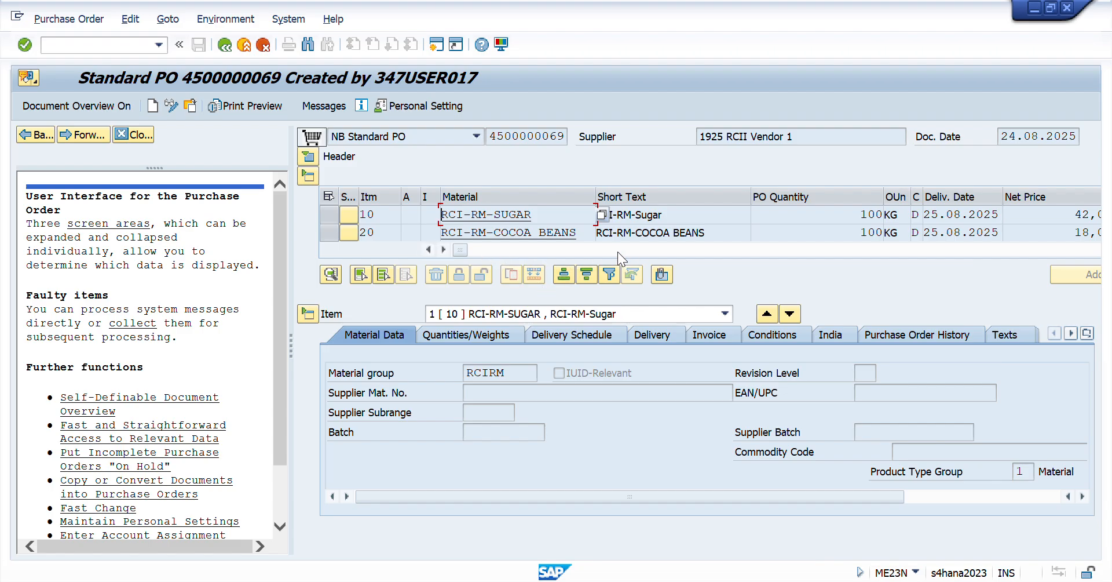
pyautogui.click(383, 214)
pyautogui.click(368, 232)
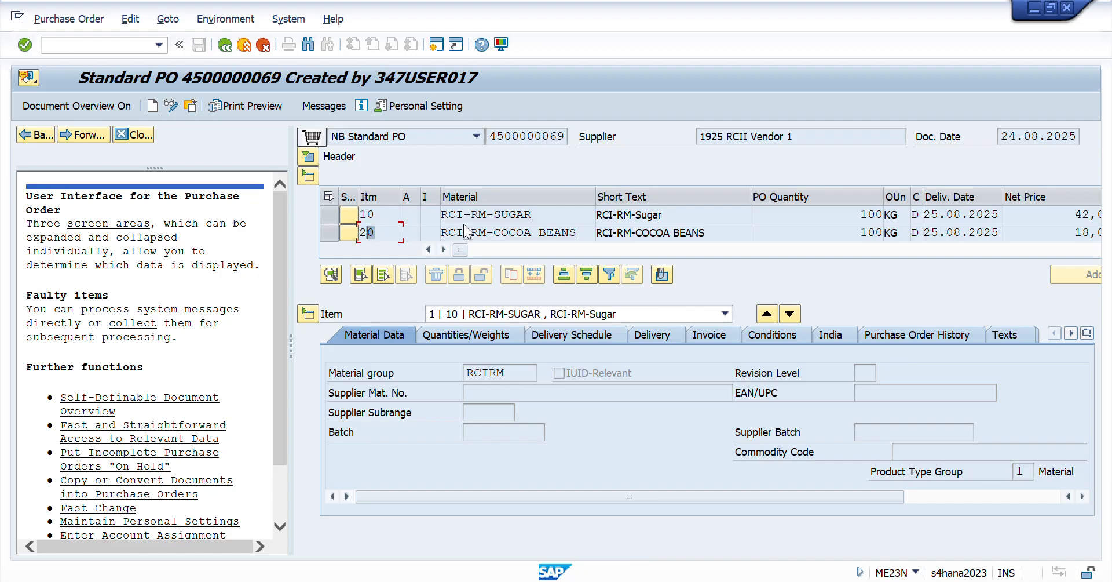
pyautogui.click(725, 313)
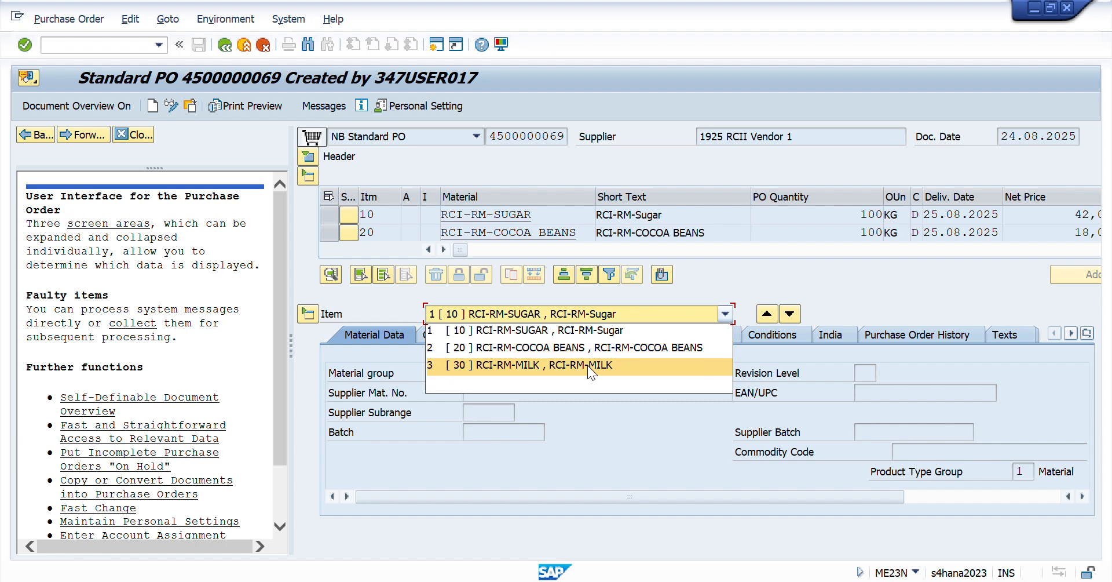
pyautogui.click(737, 279)
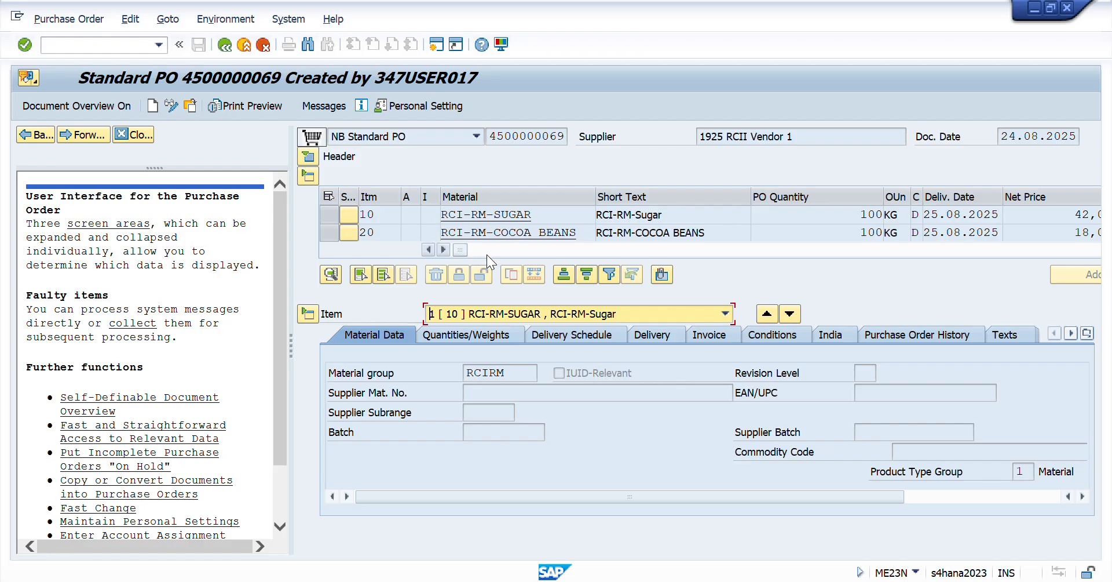
# - Check the order quantity, delivery date and net price of the RCI-RM-SUGAR item
pyautogui.moveTo(852, 215); pyautogui.dragTo(922, 213)
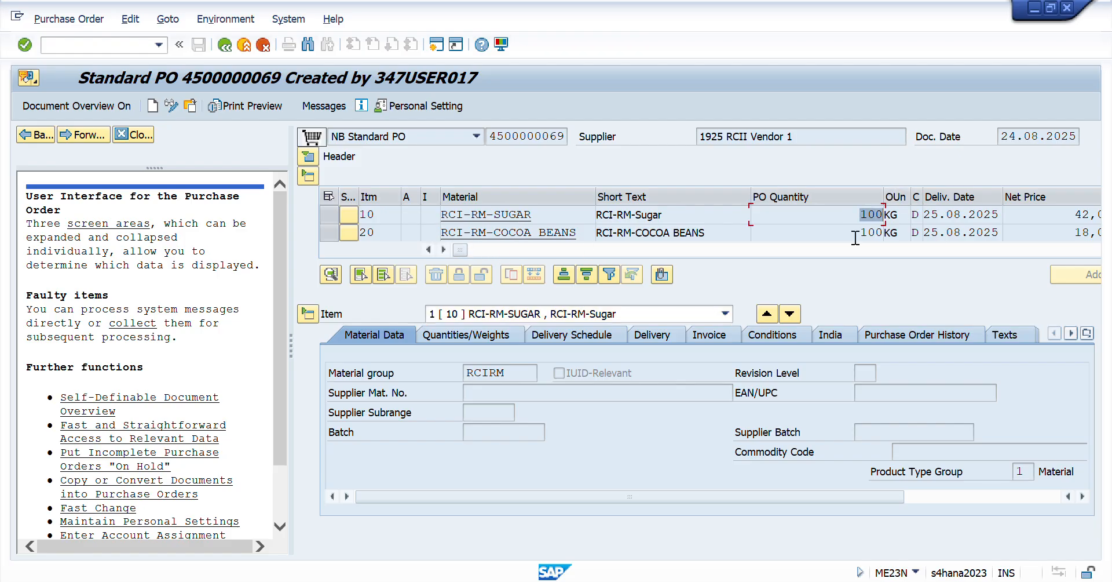
pyautogui.click(930, 213)
pyautogui.moveTo(930, 214); pyautogui.dragTo(998, 214)
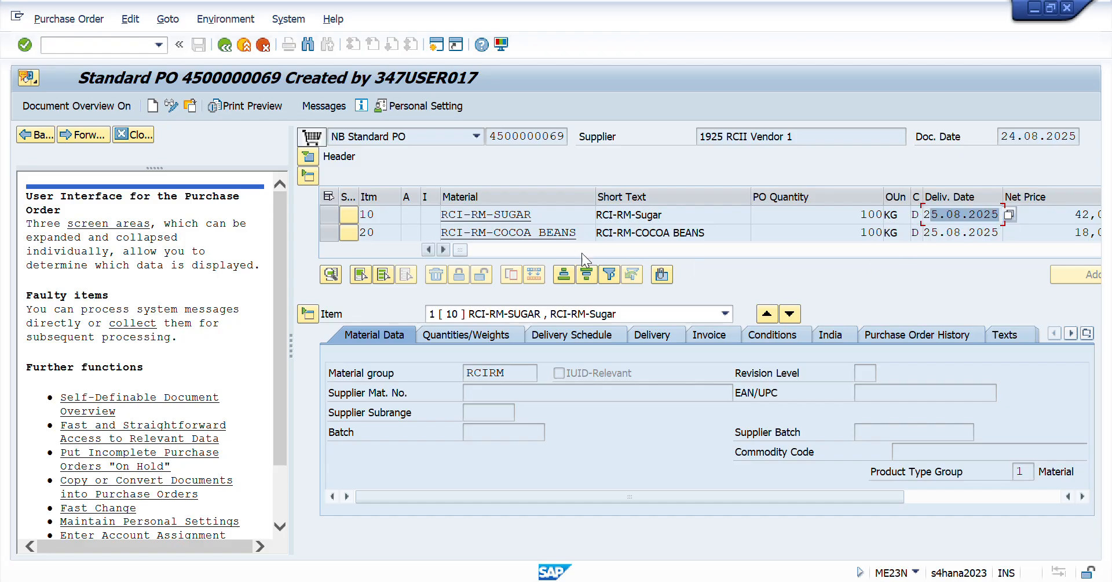
pyautogui.click(445, 249)
pyautogui.click(444, 249)
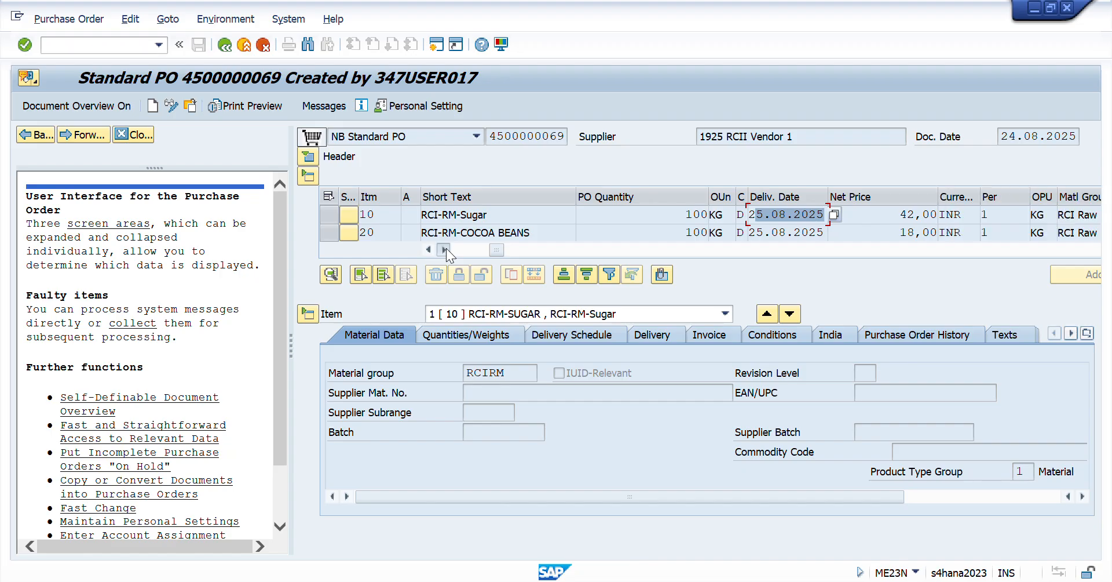
pyautogui.click(445, 249)
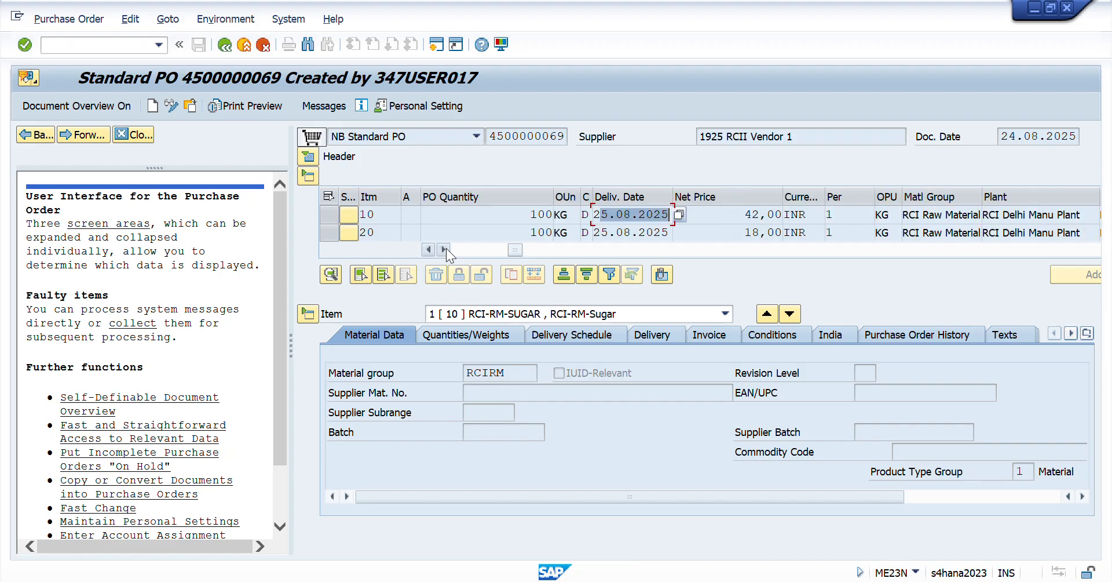
pyautogui.doubleClick(748, 216)
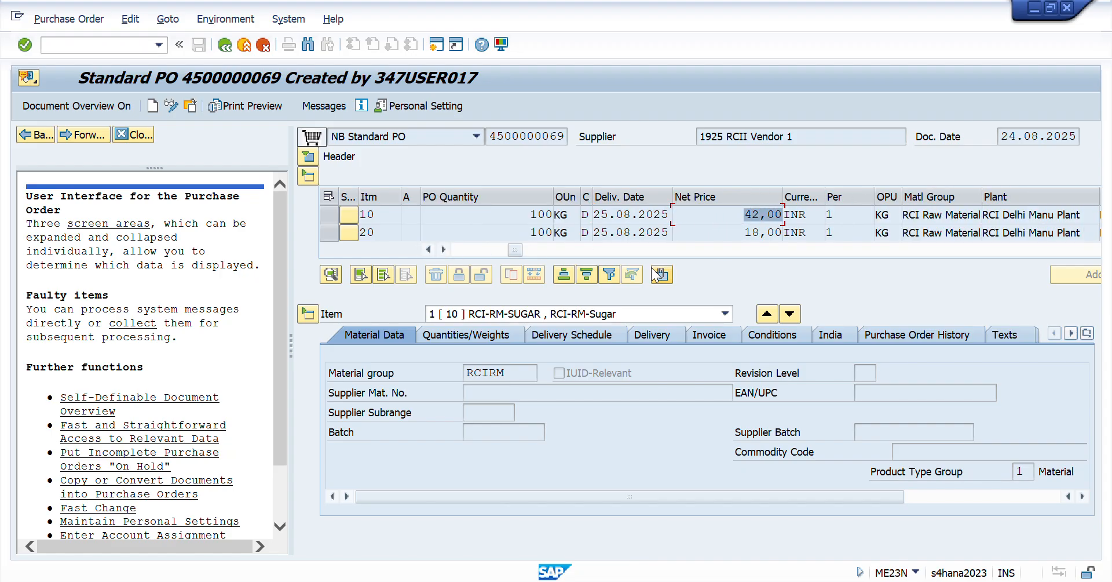
# - Switch to the Excel workbook and enter Sugar in cell I9 of the Day 41 sheet
pyautogui.hotkey('alt', 'Tab')
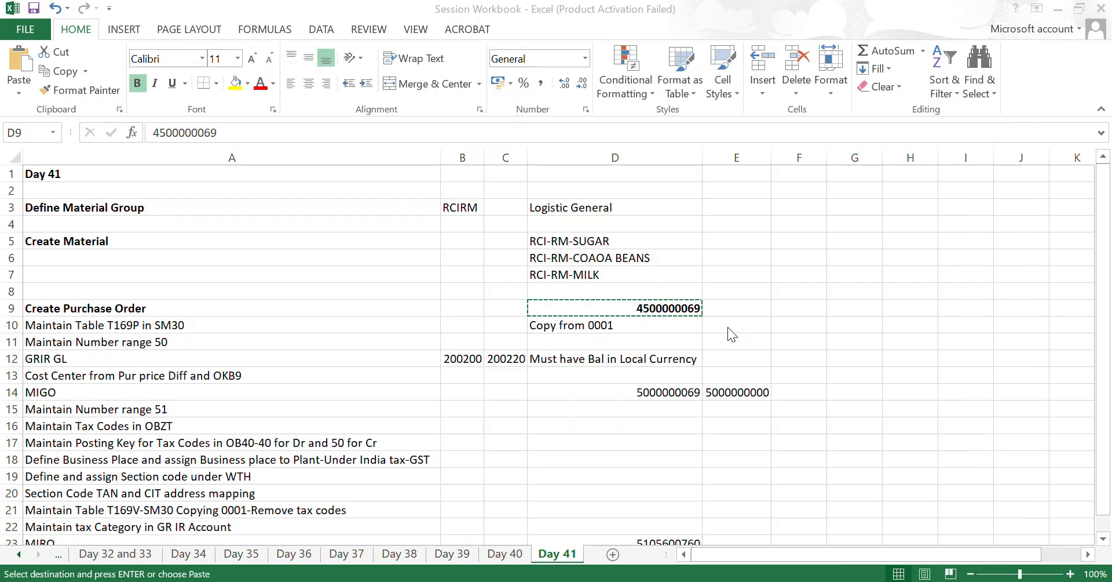
pyautogui.press('Right')
pyautogui.press('Right')
pyautogui.press('Right')
pyautogui.press('Right')
pyautogui.press('Right')
pyautogui.press('Right')
pyautogui.press('Right')
pyautogui.press('Right')
pyautogui.press('Right')
pyautogui.press('Right')
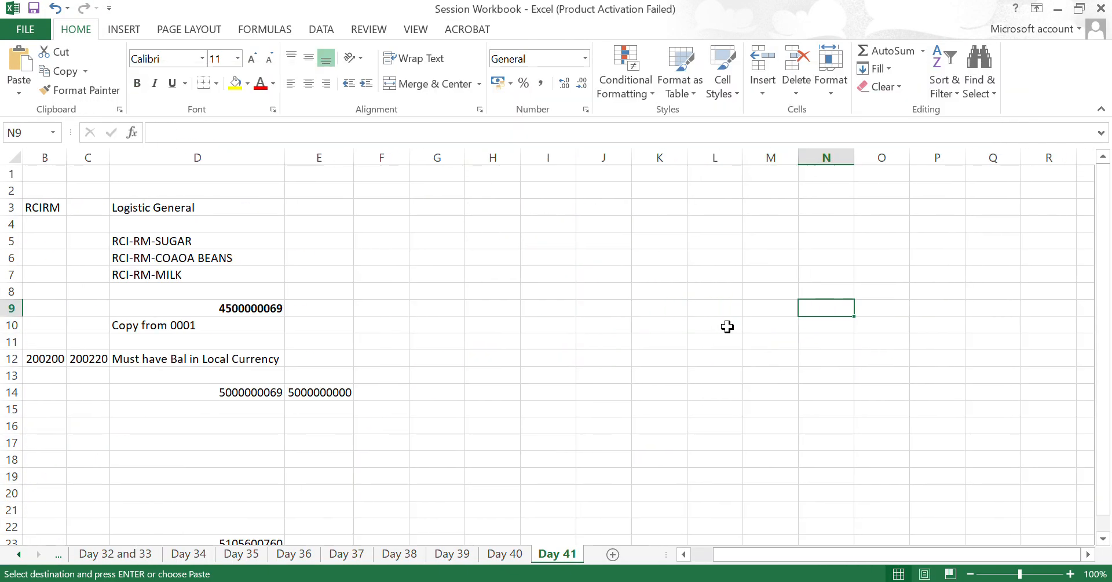
pyautogui.press('Left')
pyautogui.press('Left')
pyautogui.press('Left')
pyautogui.press('Left')
pyautogui.press('Left')
pyautogui.write('Sugar')
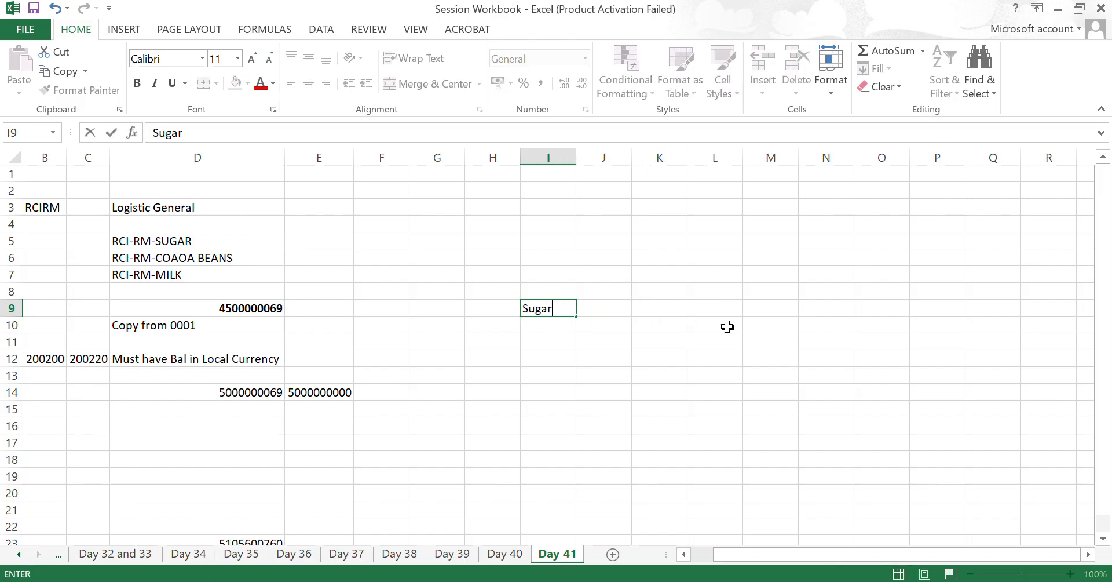
pyautogui.press('Return')
# - Enter Cocoa in cell I10 and Milk in cell I11 under the Sugar entry
pyautogui.write('Co')
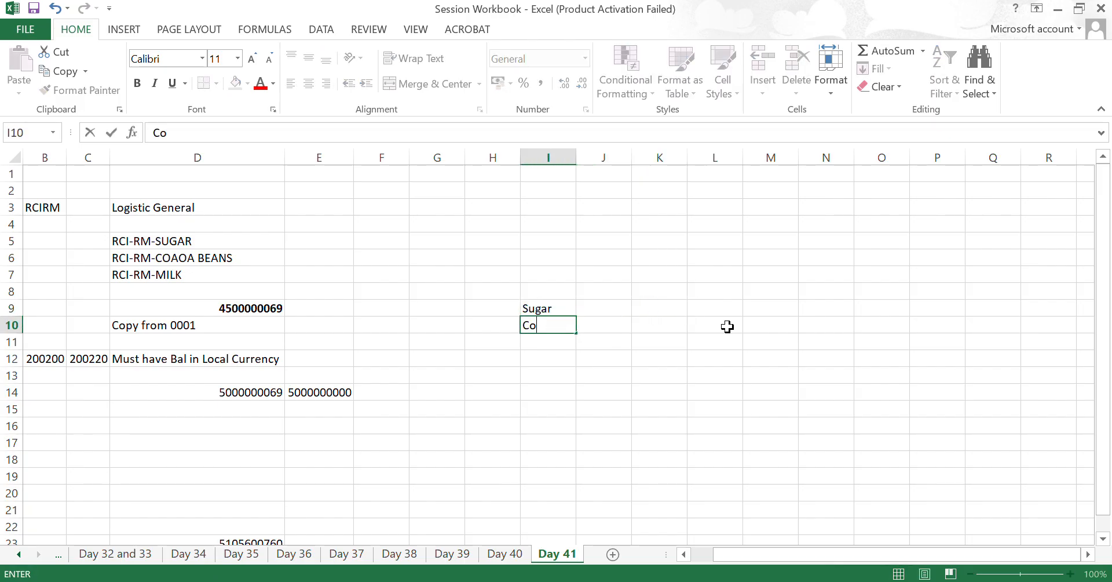
pyautogui.write('Cc')
pyautogui.press('BackSpace')
pyautogui.press('BackSpace')
pyautogui.write('coa')
pyautogui.press('Return')
pyautogui.write('Mi')
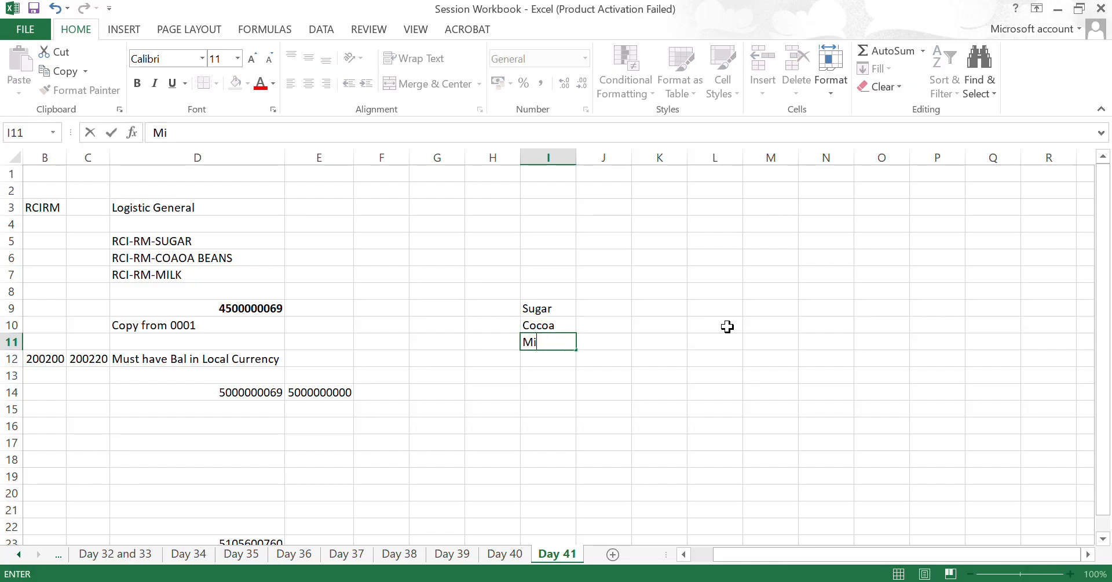
pyautogui.write('lk')
pyautogui.press('Return')
# - Head column J with S in cell J8 and enter 40 for Sugar in J9
pyautogui.press('Up')
pyautogui.press('Up')
pyautogui.press('Up')
pyautogui.press('Right')
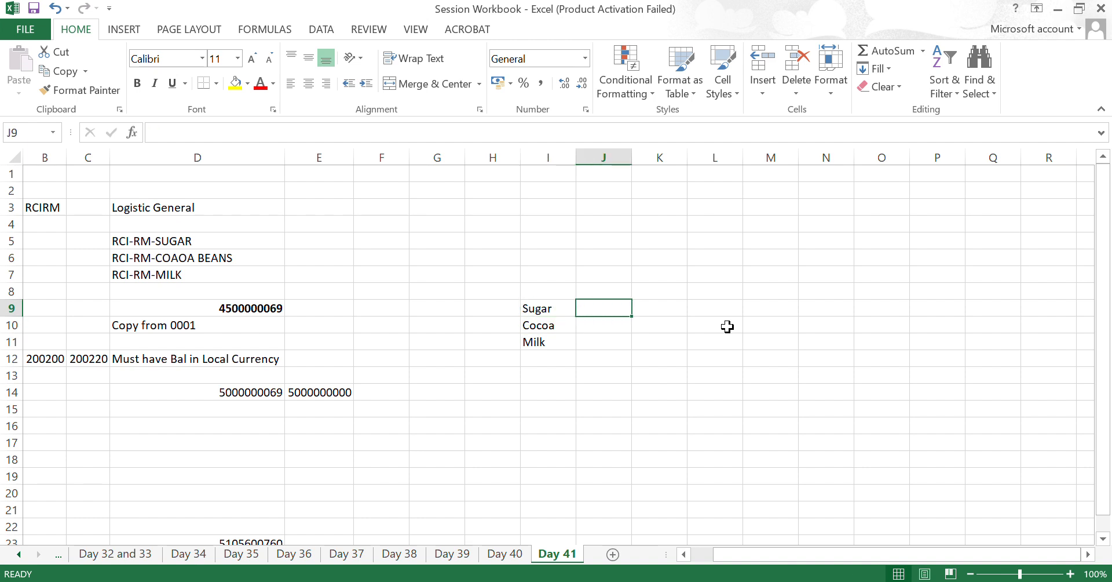
pyautogui.press('Up')
pyautogui.write('S')
pyautogui.press('Return')
pyautogui.write('40')
pyautogui.press('Return')
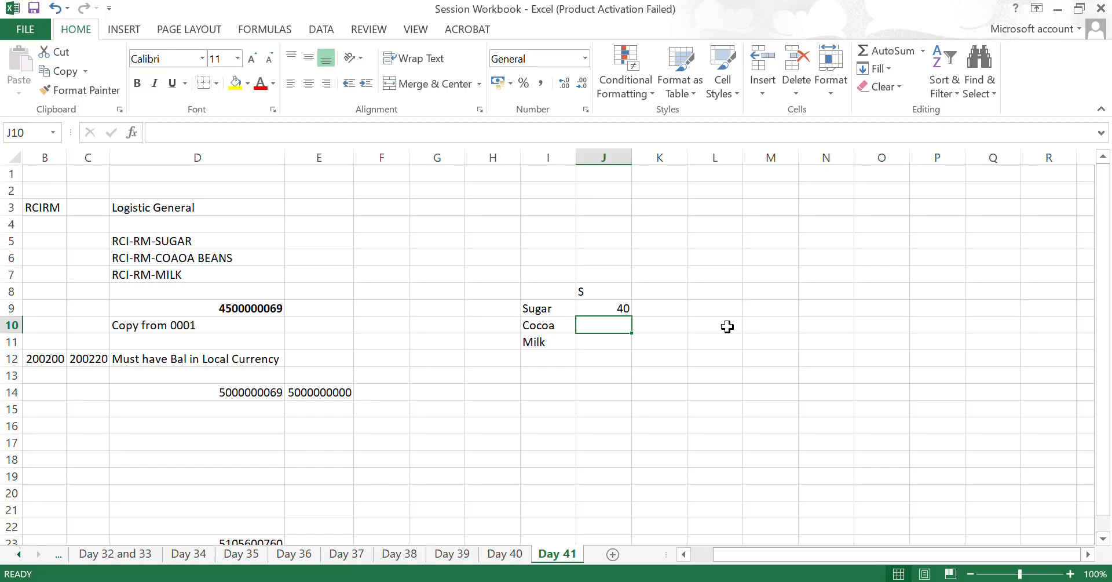
# - Head column K with PO in cell K8 and enter 42 for Sugar in K9
pyautogui.hotkey('alt', 'Tab')
pyautogui.hotkey('alt', 'Tab')
pyautogui.press('Up')
pyautogui.press('Up')
pyautogui.press('Right')
pyautogui.write('PP')
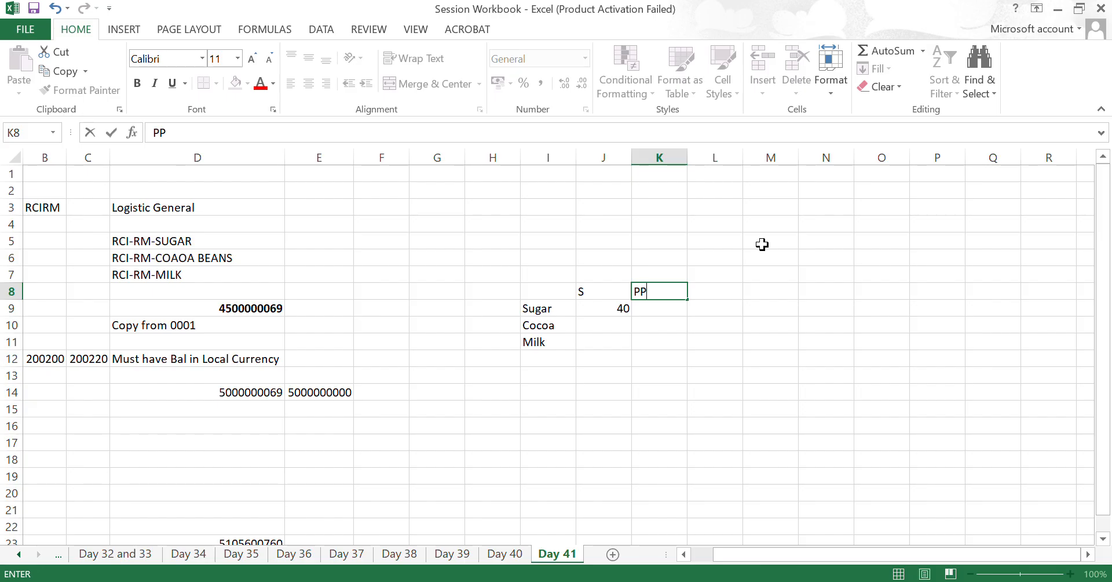
pyautogui.press('BackSpace')
pyautogui.write('O')
pyautogui.press('Return')
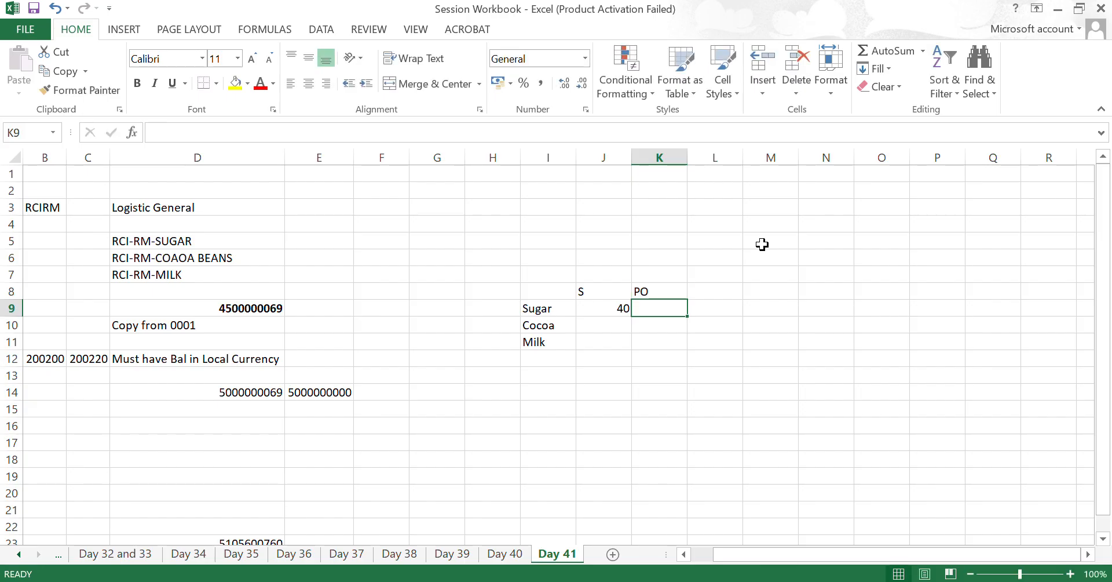
pyautogui.write('42')
pyautogui.press('Return')
# - Look up item 20's net price in SAP, and in Excel enter 18 under PO and 20 under S for Cocoa
pyautogui.hotkey('alt', 'Tab')
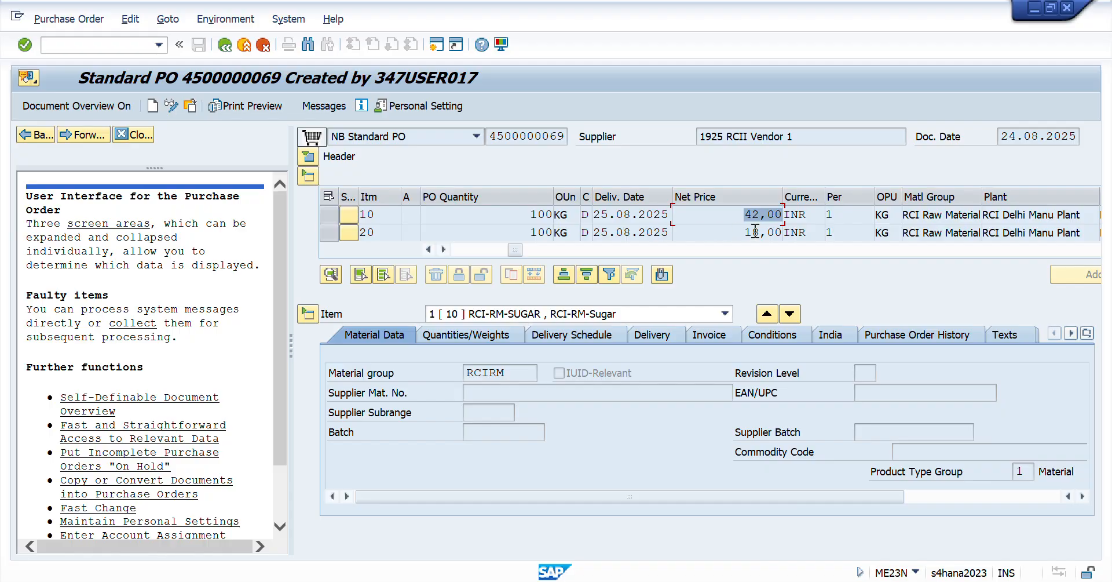
pyautogui.hotkey('alt', 'Tab')
pyautogui.write('18')
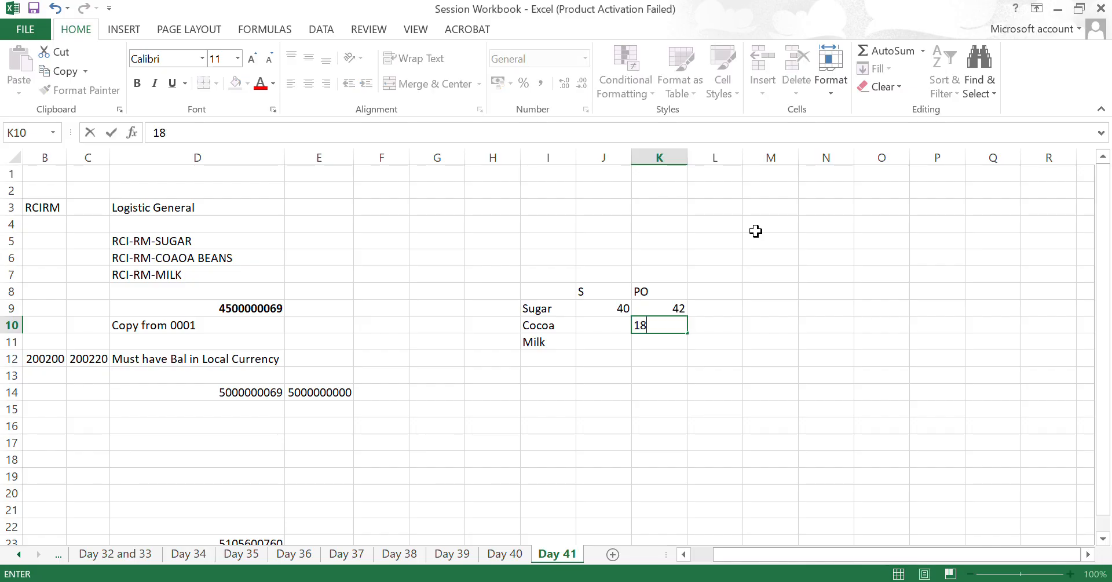
pyautogui.press('Return')
pyautogui.press('Left')
pyautogui.press('Up')
pyautogui.write('20')
pyautogui.press('Return')
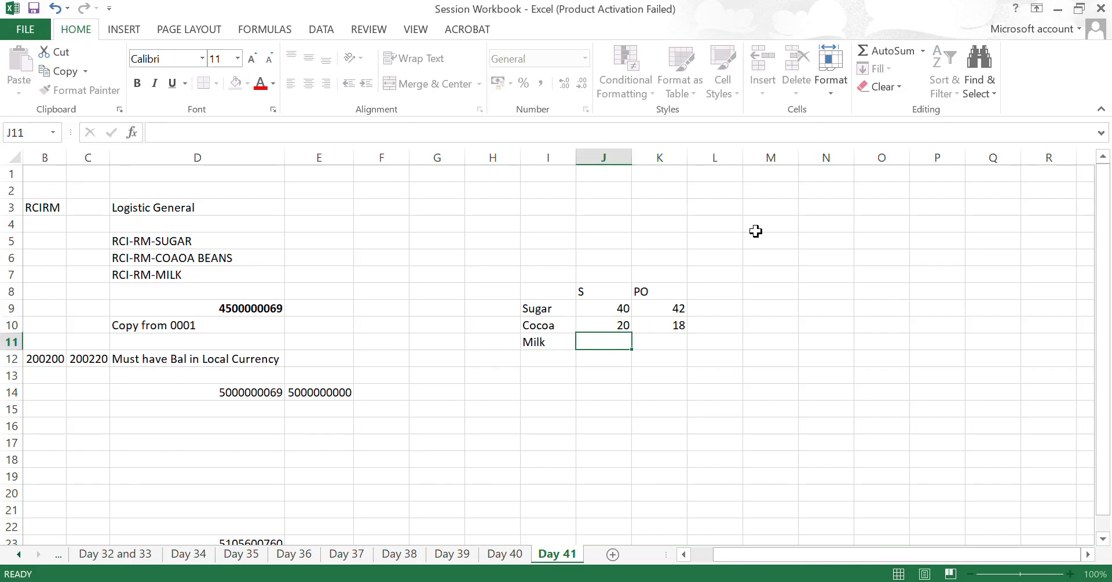
# - Switch to SAP and display the pricing conditions of the purchase order's RCI-RM-MILK item
pyautogui.hotkey('alt', 'Tab')
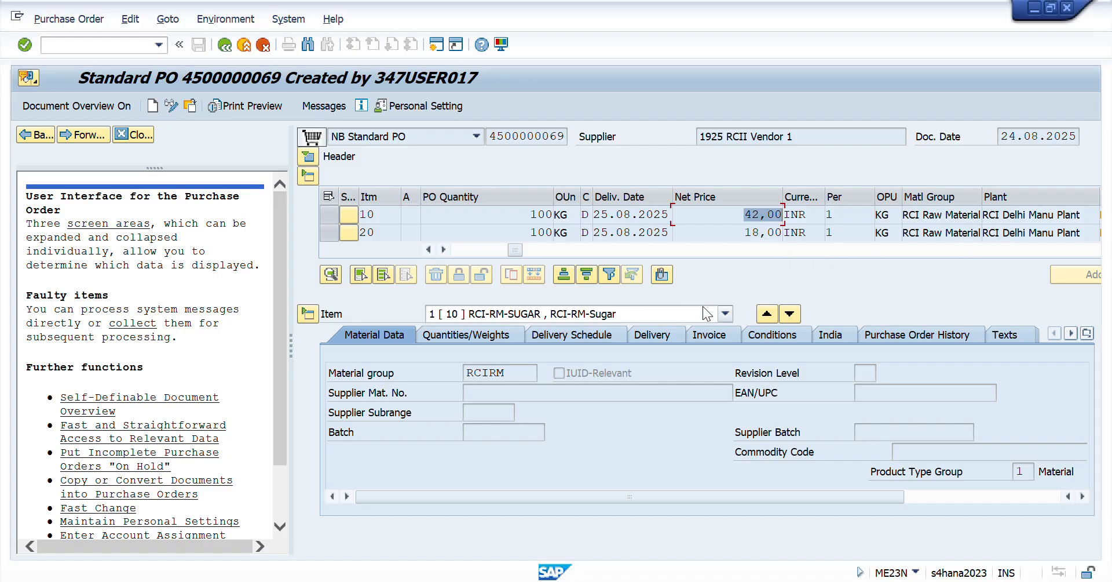
pyautogui.click(725, 314)
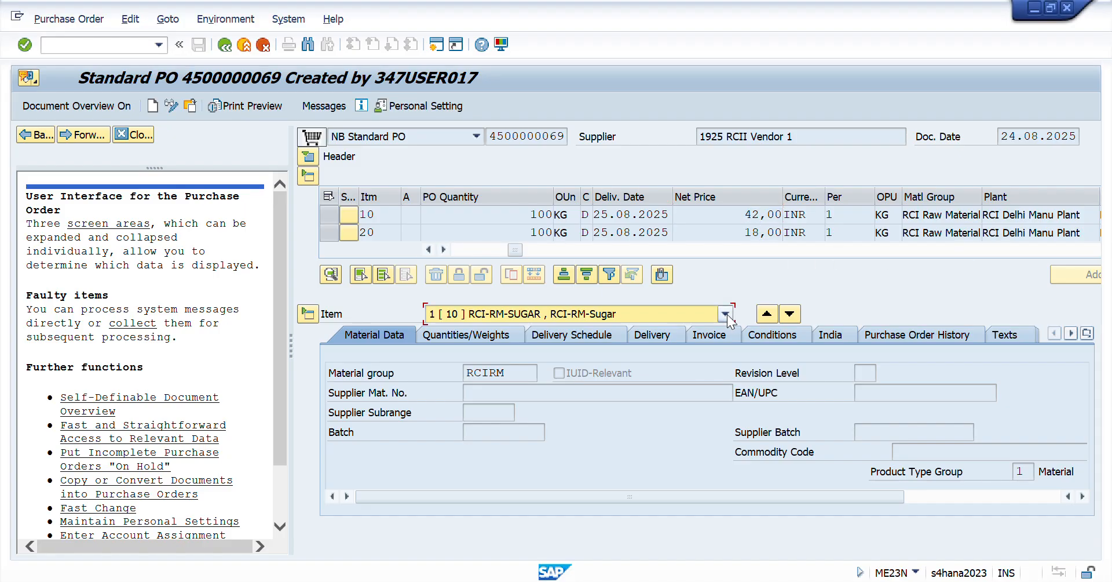
pyautogui.click(501, 361)
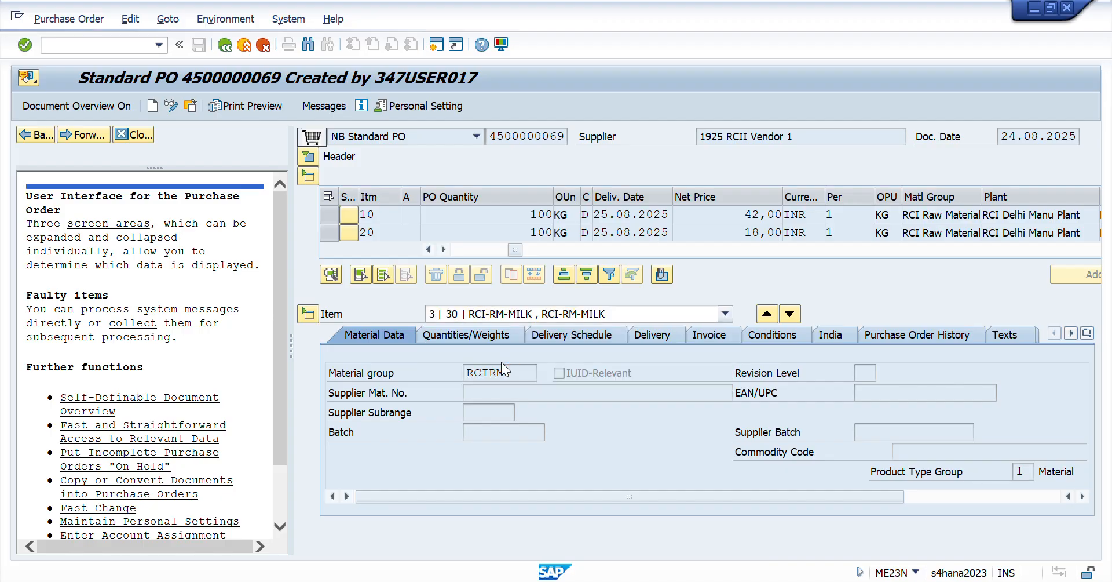
pyautogui.click(768, 339)
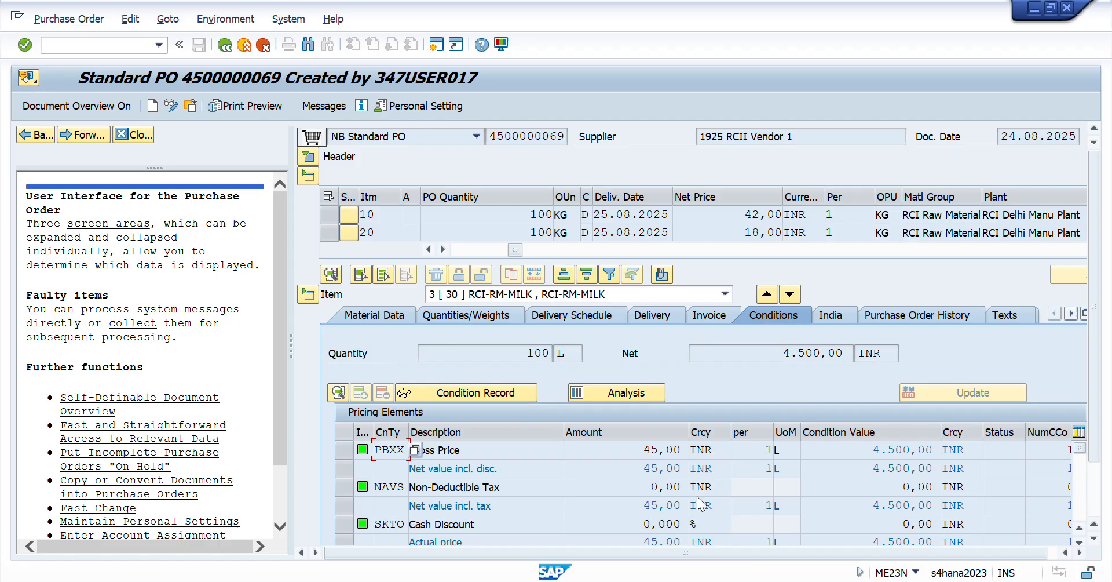
# - Return to Excel and enter 45 under PO and 40 under S in the Milk row
pyautogui.hotkey('alt', 'Tab')
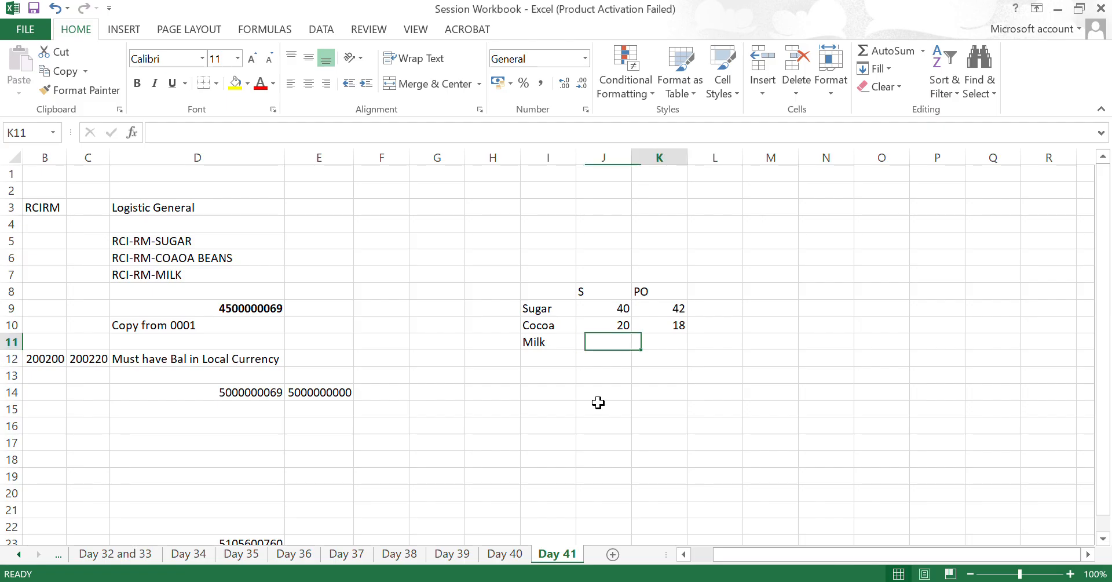
pyautogui.write('45')
pyautogui.press('Return')
pyautogui.press('Up')
pyautogui.press('Left')
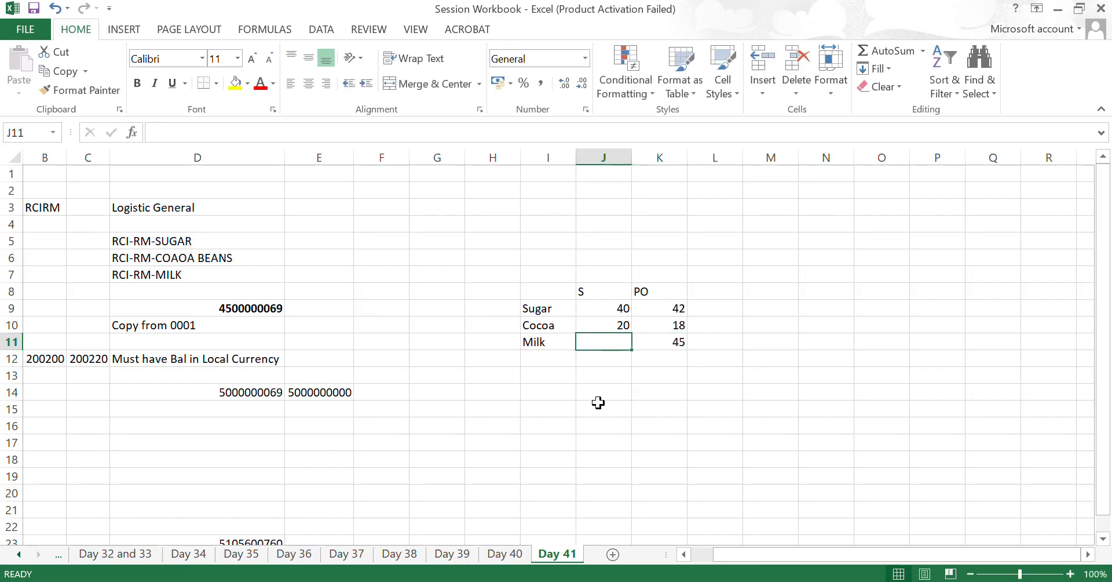
pyautogui.write('40')
pyautogui.press('Return')
pyautogui.press('Up')
pyautogui.press('Up')
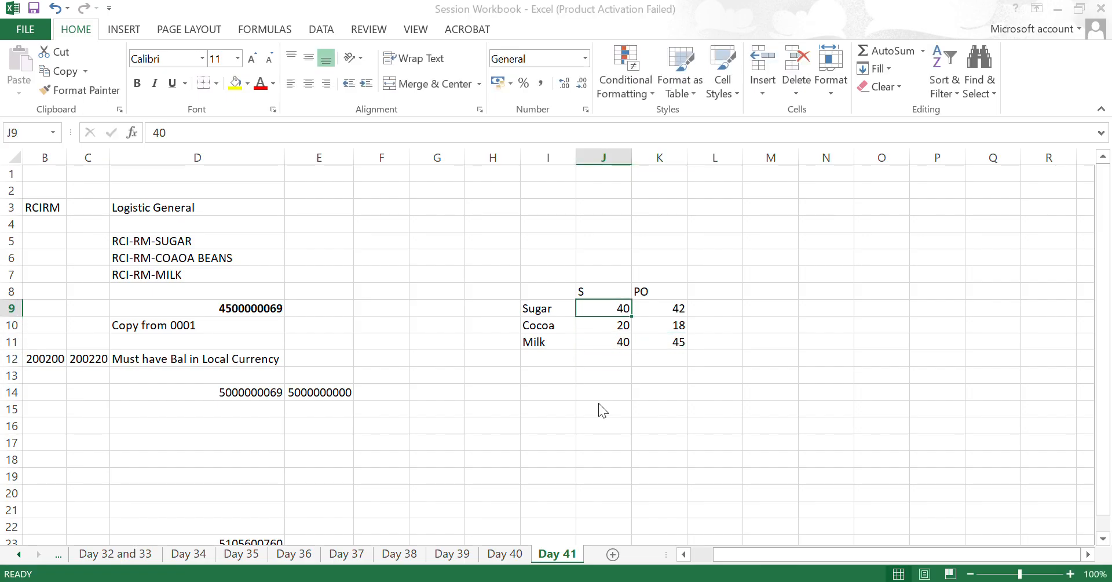
# - Return to the purchase order in SAP and check item 10's plant, material group, price unit and net price
pyautogui.hotkey('alt', 'Tab')
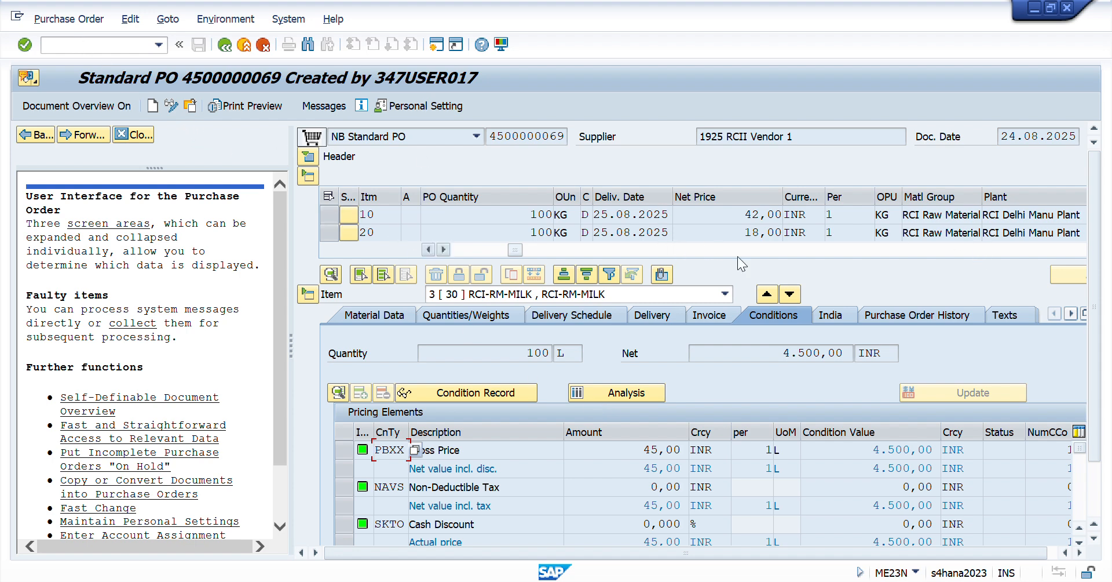
pyautogui.click(443, 249)
pyautogui.click(444, 249)
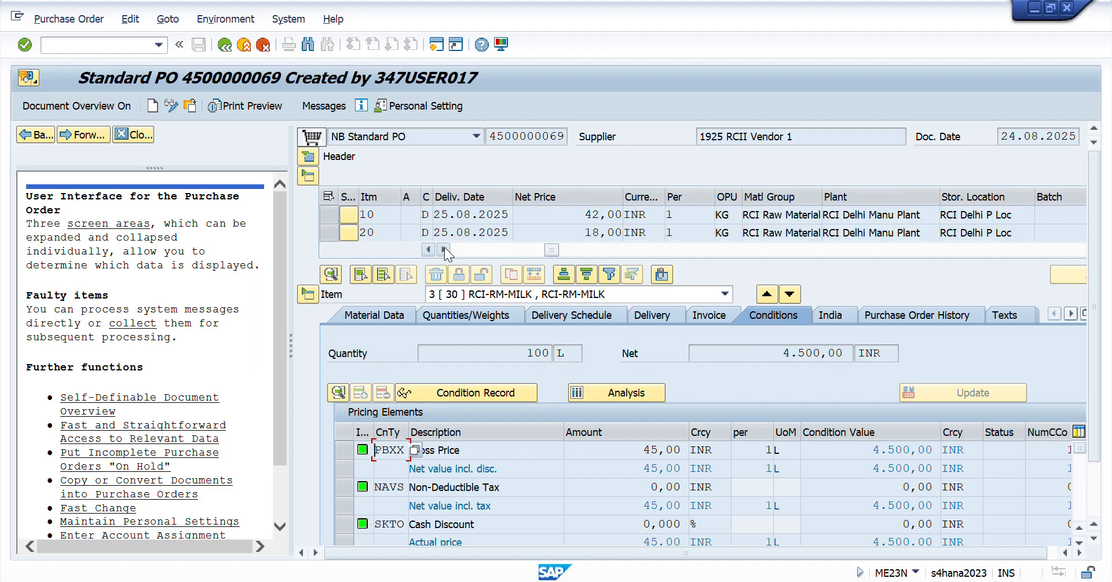
pyautogui.click(444, 249)
pyautogui.click(444, 249)
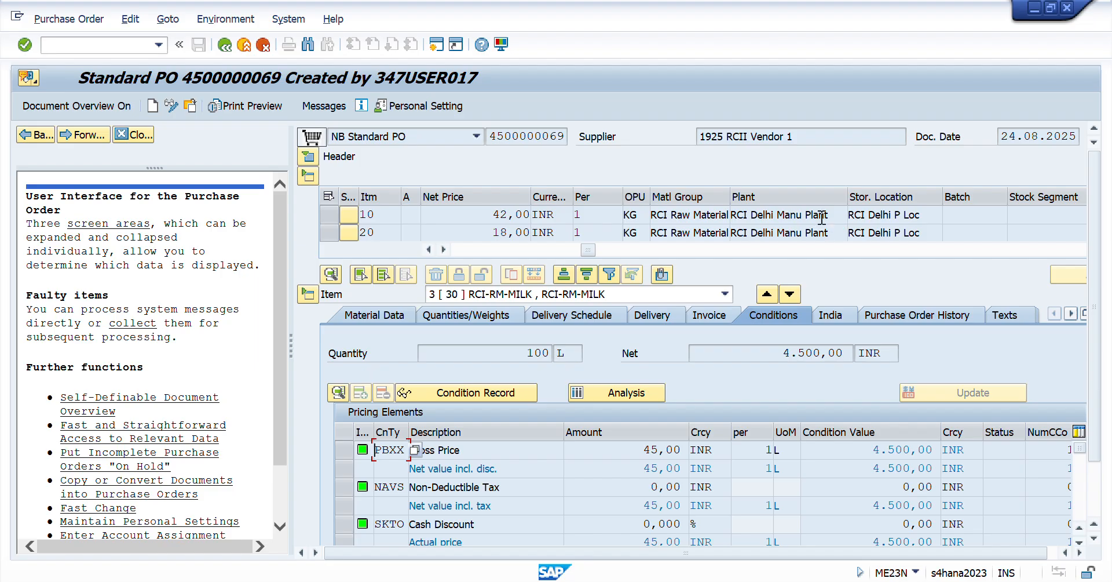
pyautogui.moveTo(832, 215); pyautogui.dragTo(730, 215)
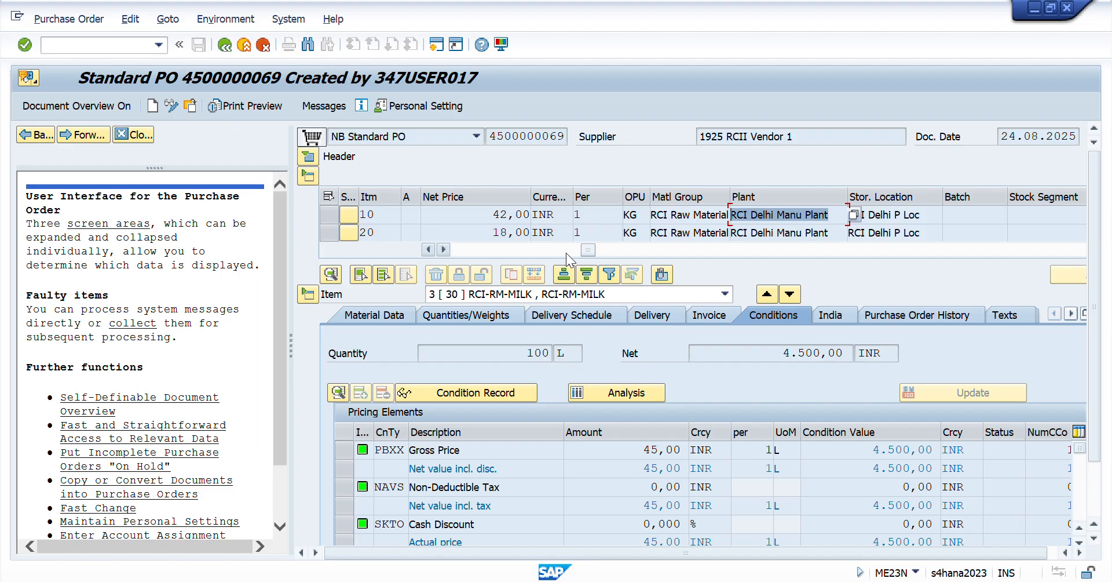
pyautogui.click(694, 216)
pyautogui.moveTo(693, 216); pyautogui.dragTo(649, 215)
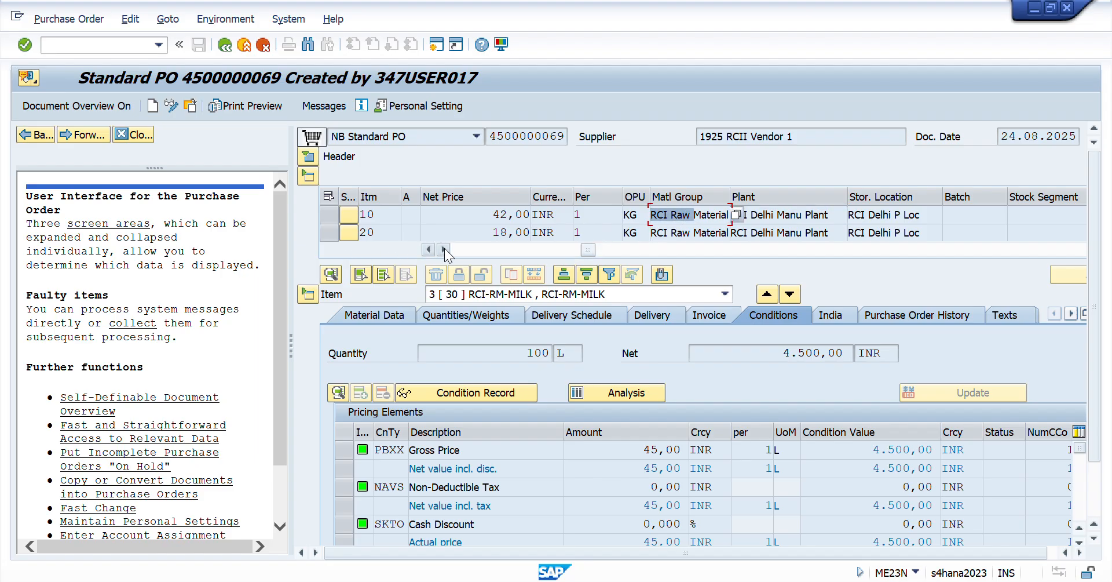
pyautogui.moveTo(641, 214); pyautogui.dragTo(572, 215)
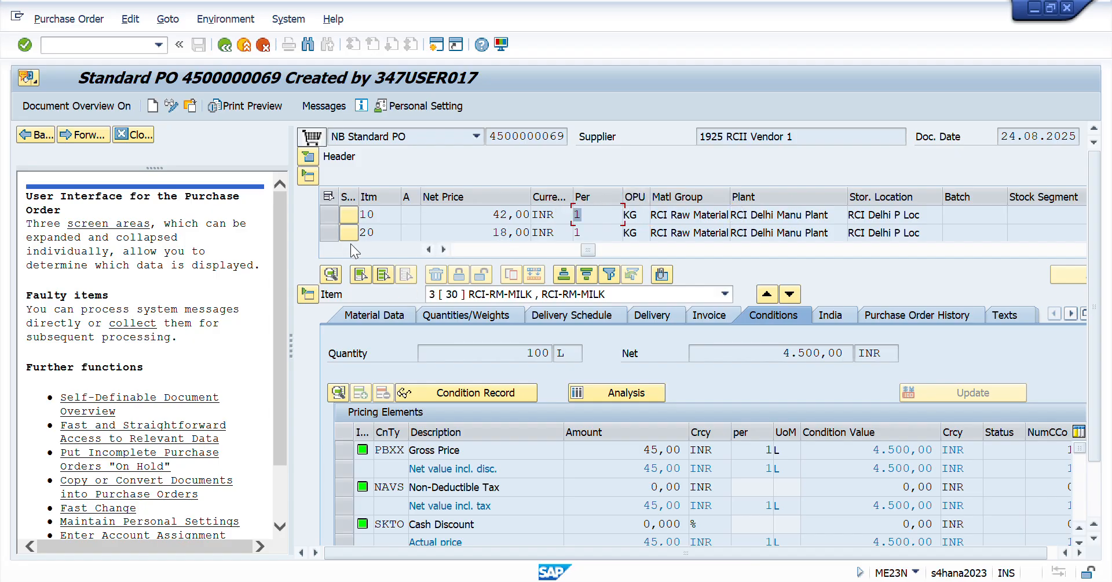
pyautogui.moveTo(490, 214); pyautogui.dragTo(532, 215)
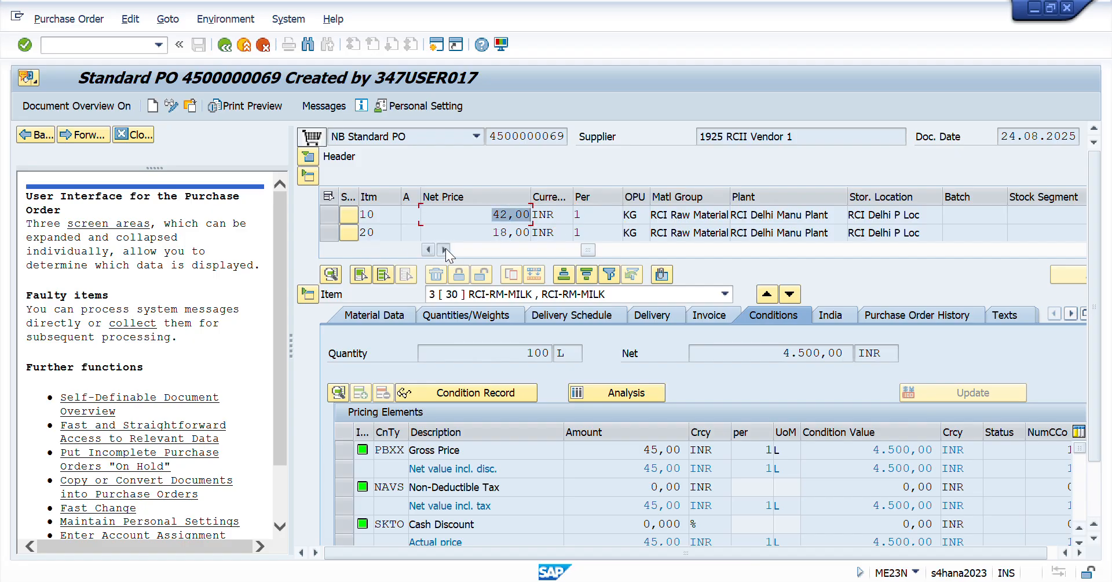
# - Check item 10's info record number and look through the remaining columns of the item overview
pyautogui.click(445, 250)
pyautogui.click(445, 249)
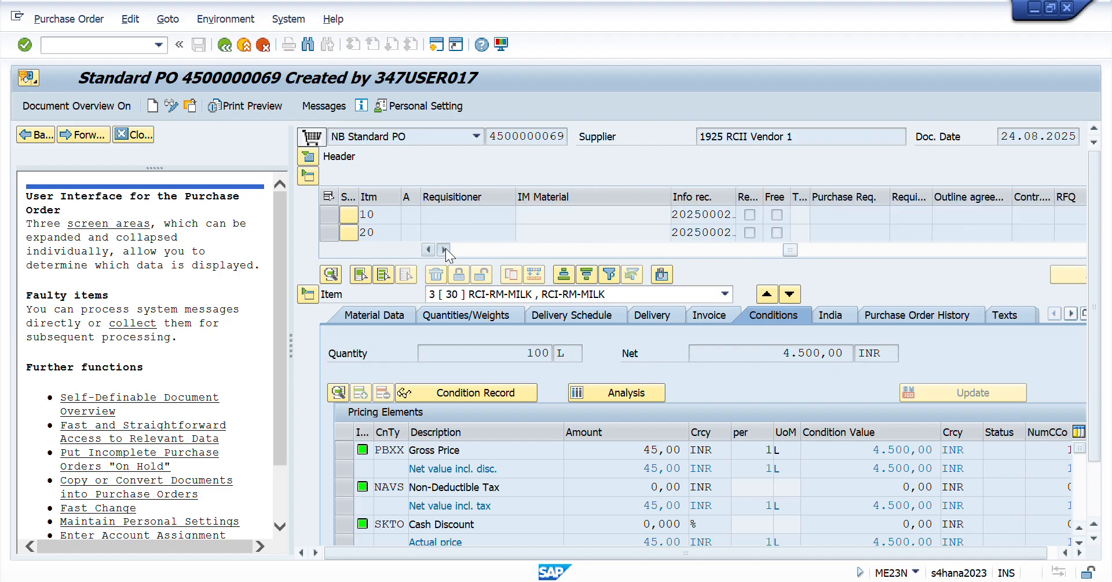
pyautogui.click(444, 249)
pyautogui.click(445, 249)
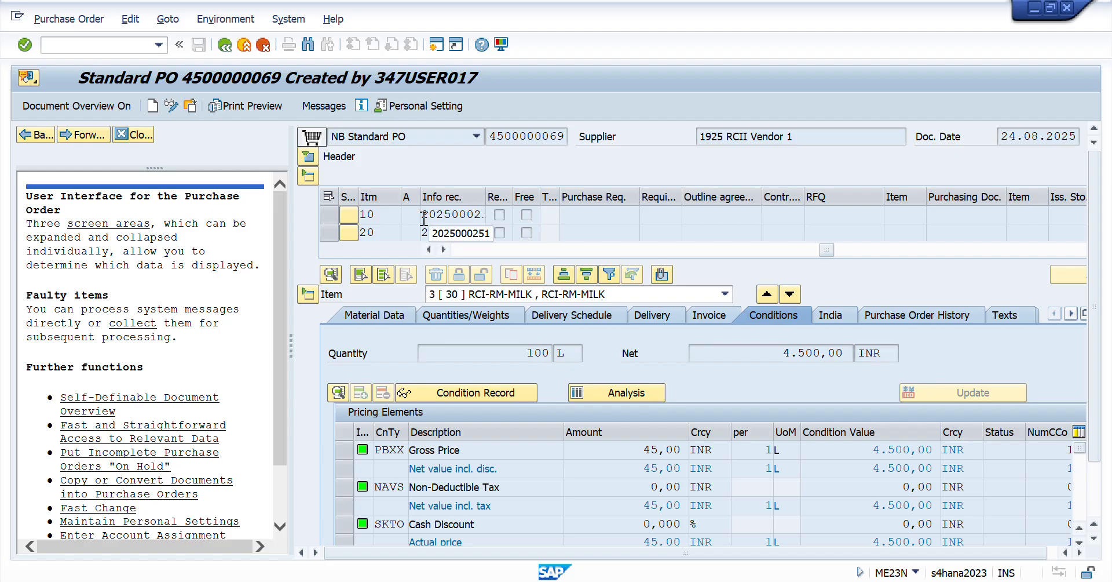
pyautogui.moveTo(424, 217); pyautogui.dragTo(503, 217)
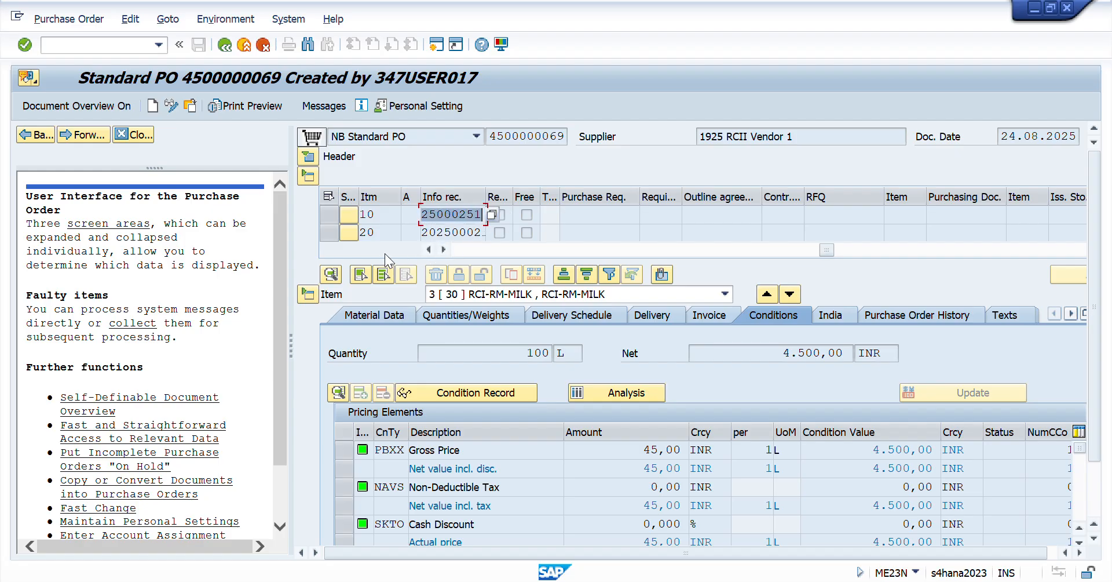
pyautogui.click(444, 250)
pyautogui.click(444, 250)
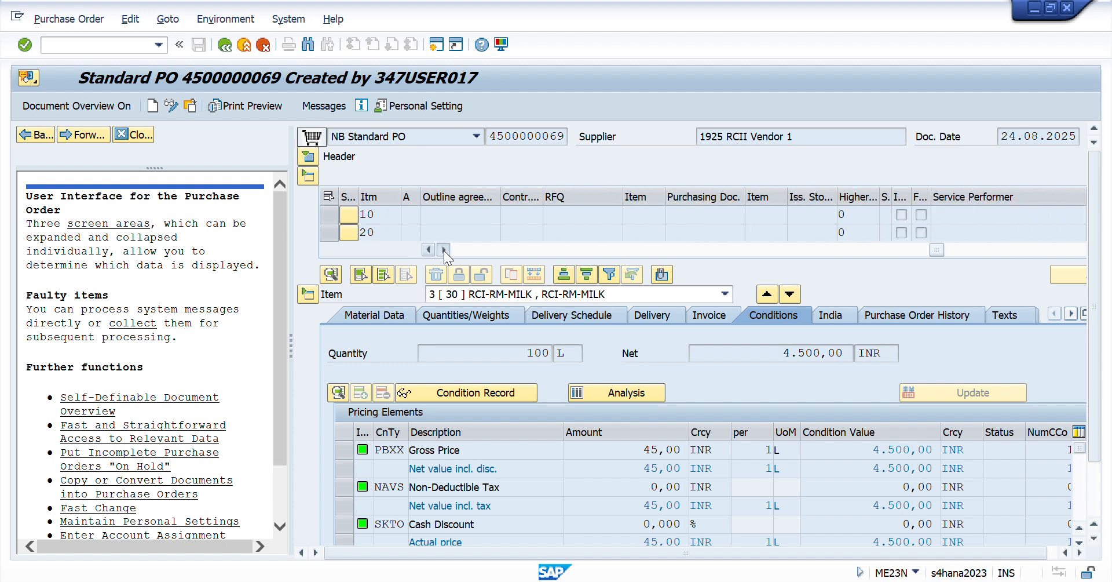
pyautogui.click(444, 249)
pyautogui.click(444, 249)
pyautogui.click(444, 250)
pyautogui.click(444, 249)
pyautogui.click(444, 250)
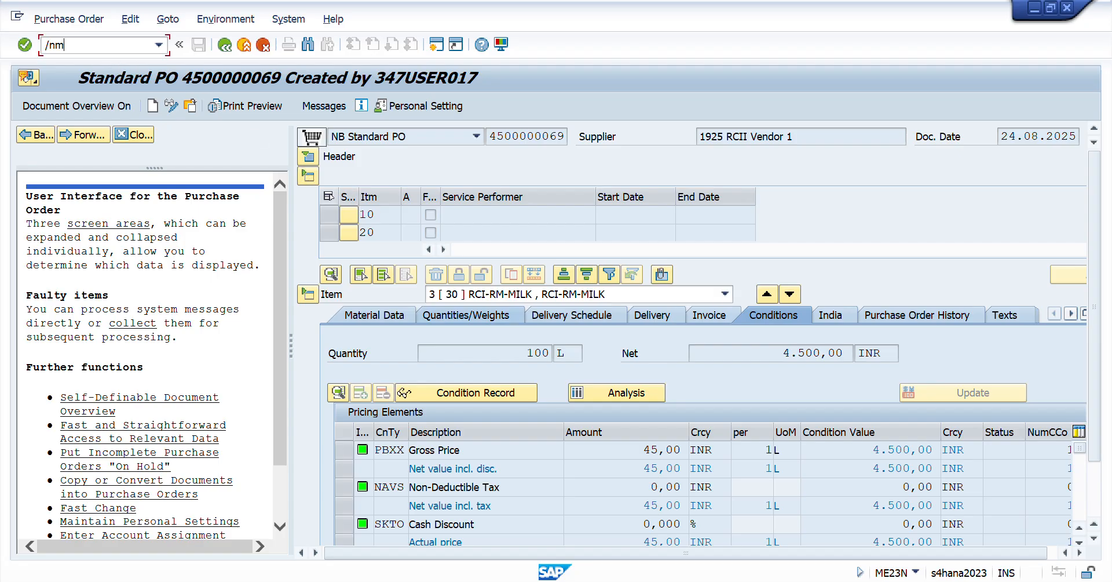
# - Start transaction MM03 and open the view selection for material RCI-RM-COCOA BEANS
pyautogui.write('03')
pyautogui.press('Return')
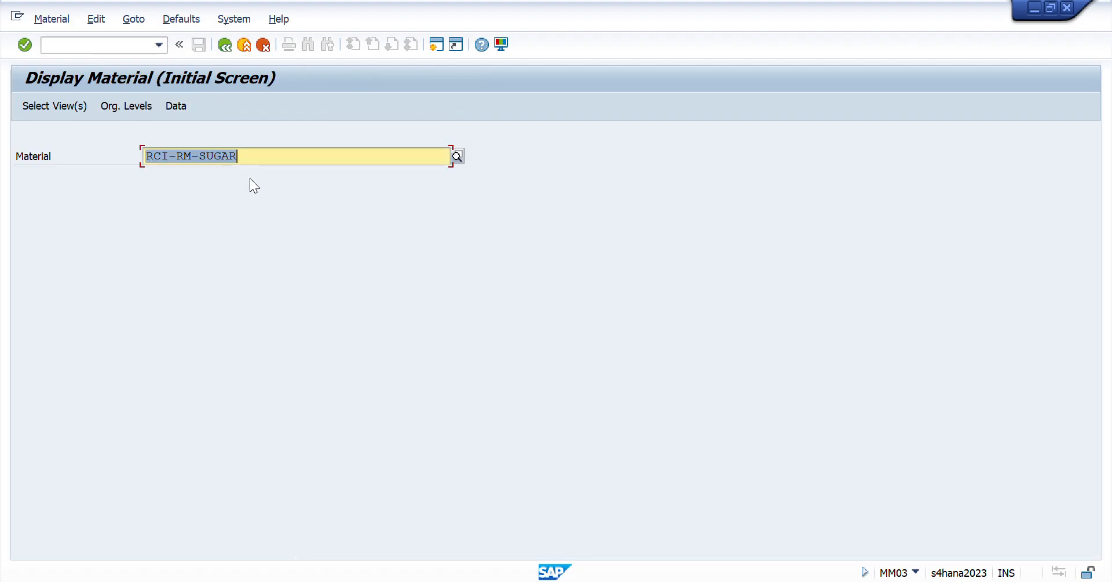
pyautogui.press('Delete')
pyautogui.write('rcoi')
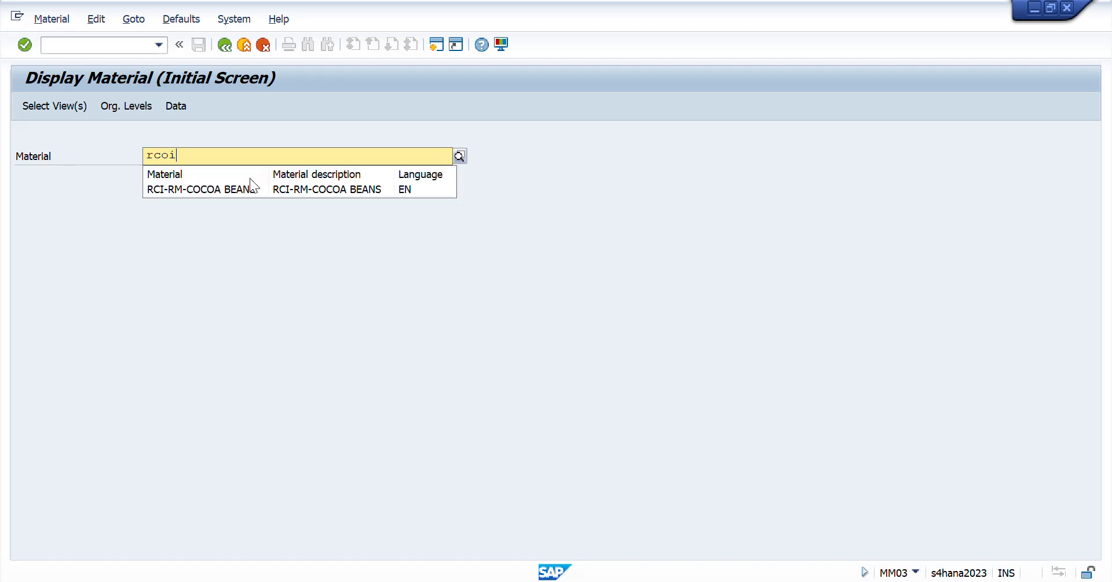
pyautogui.press('BackSpace')
pyautogui.press('BackSpace')
pyautogui.write('i')
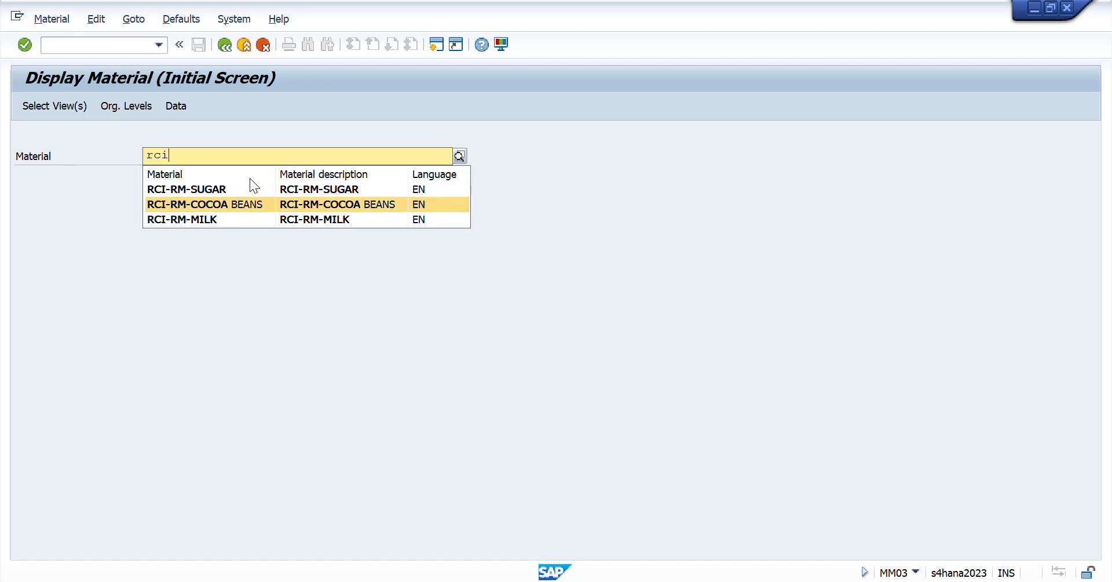
pyautogui.press('Return')
# - Select the views for material RCI-RM-COCOA BEANS and display it for plant RCID
pyautogui.press('Return')
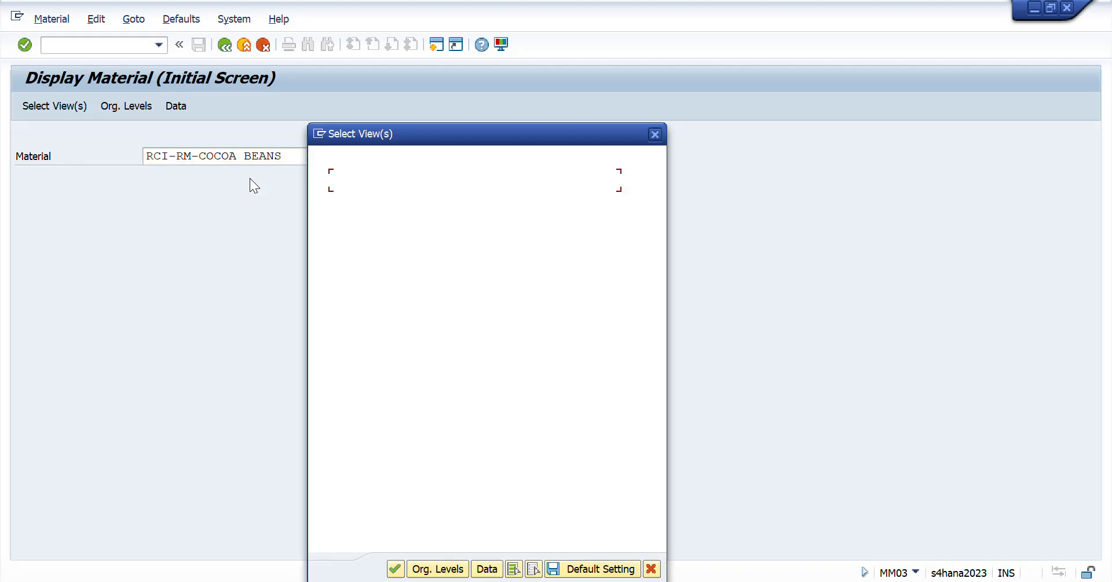
pyautogui.press('Return')
pyautogui.press('space')
pyautogui.press('Down')
pyautogui.press('Tab')
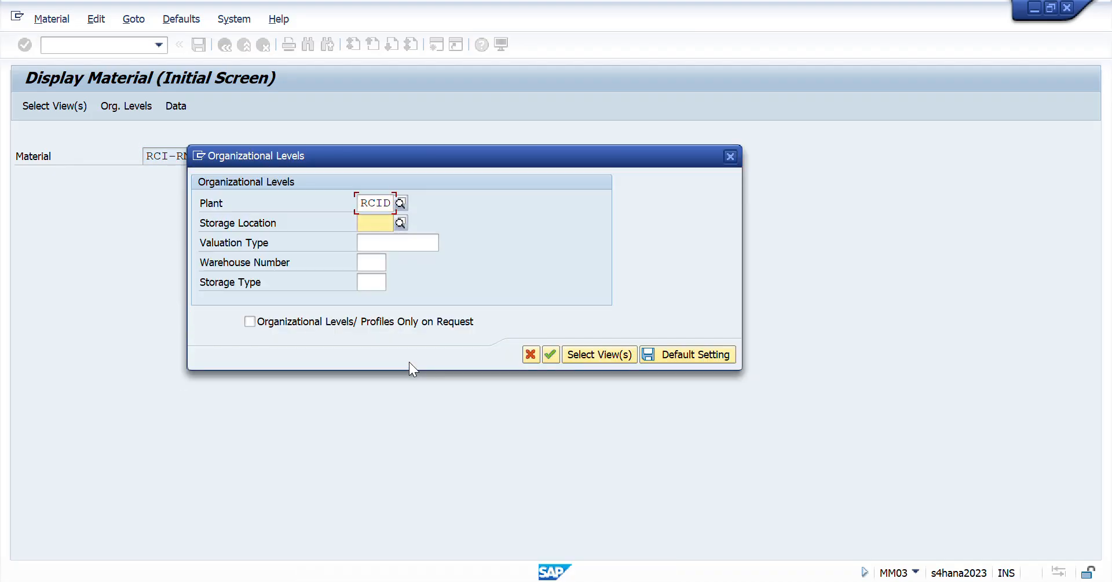
pyautogui.press('space')
pyautogui.press('Down')
pyautogui.press('Return')
pyautogui.press('Return')
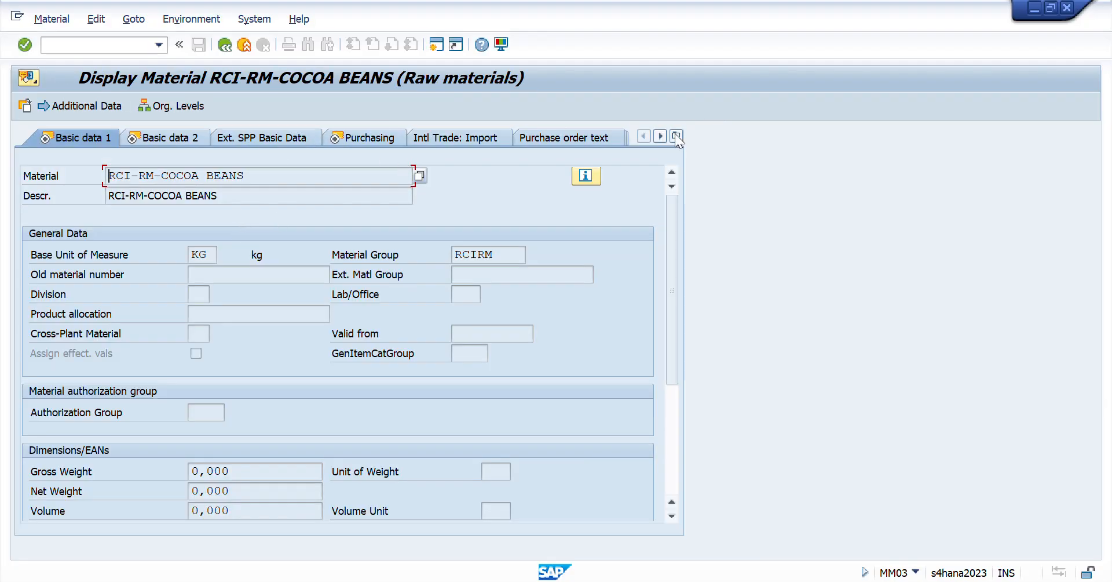
# - Open the Accounting 1 view of RCI-RM-COCOA BEANS and check its standard price in company code currency
pyautogui.click(677, 136)
pyautogui.click(676, 136)
pyautogui.click(675, 137)
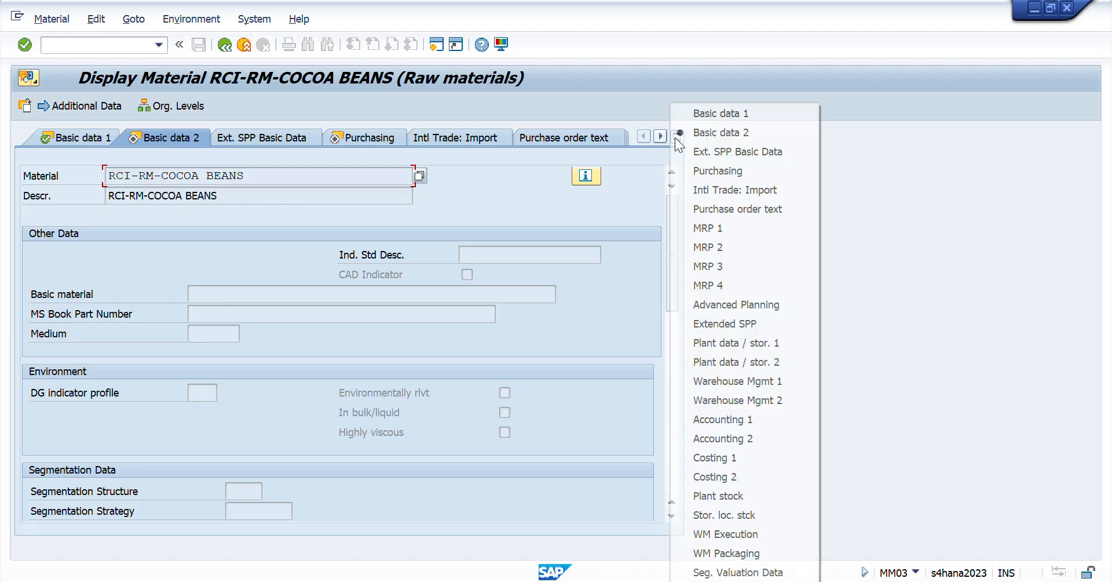
pyautogui.click(729, 415)
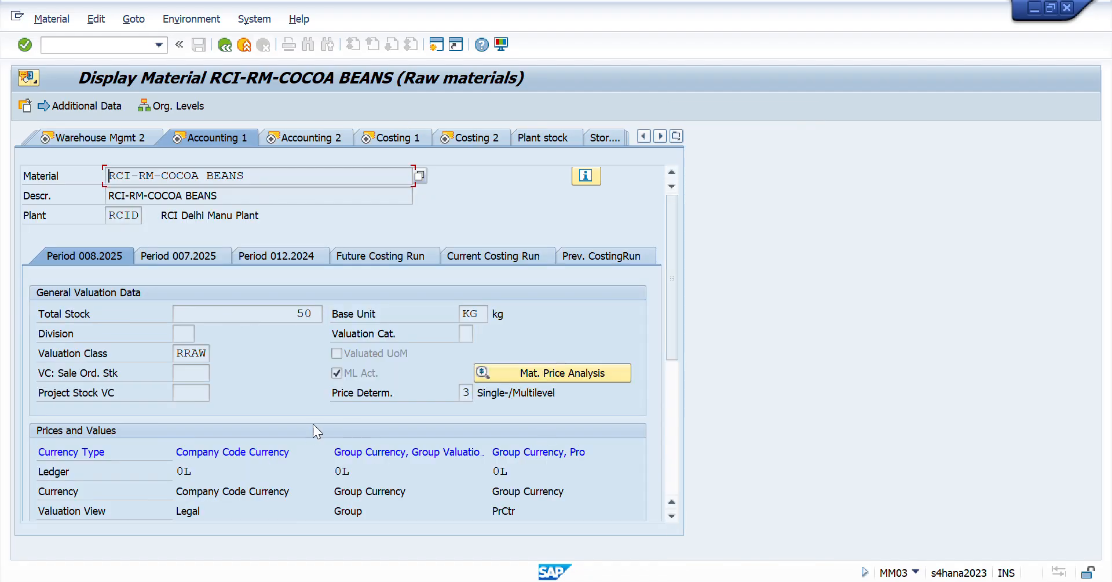
pyautogui.moveTo(669, 329); pyautogui.dragTo(666, 398)
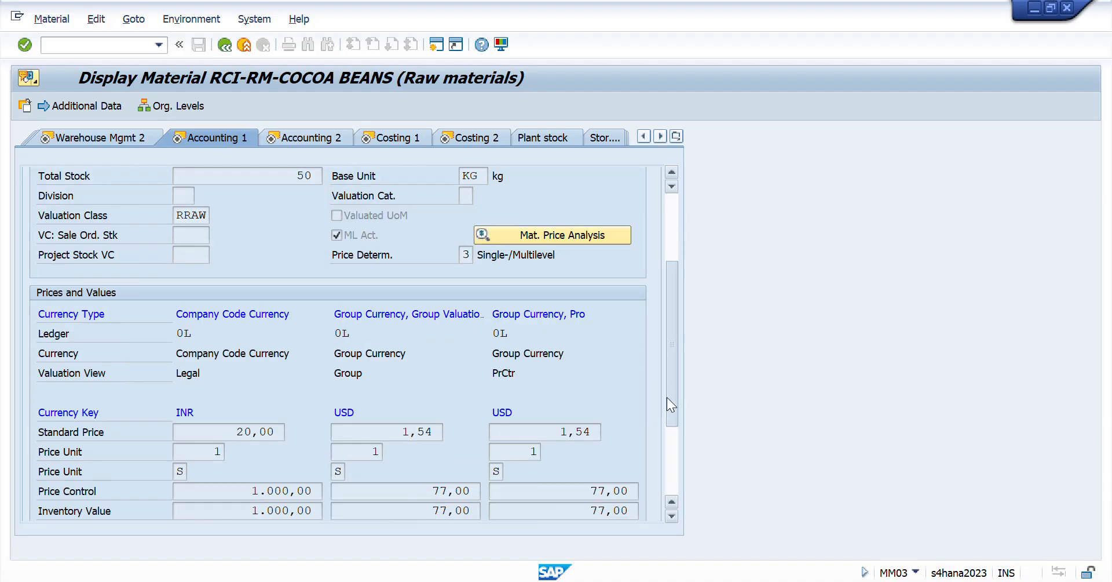
pyautogui.doubleClick(280, 432)
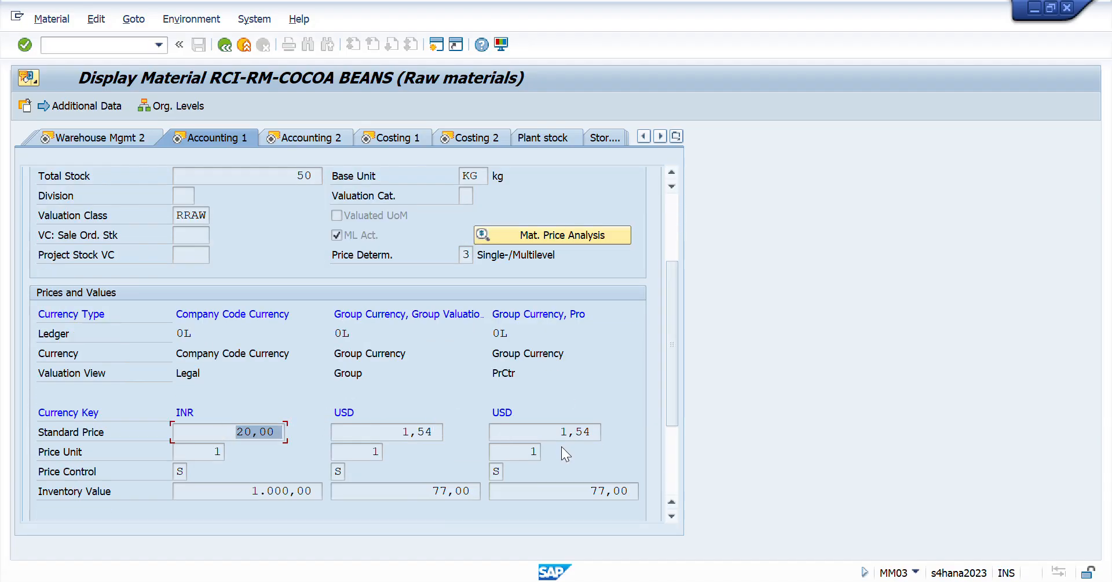
# - Compare the cocoa standard price with the S value in the Cocoa row in Excel and return to SAP
pyautogui.hotkey('alt', 'Tab')
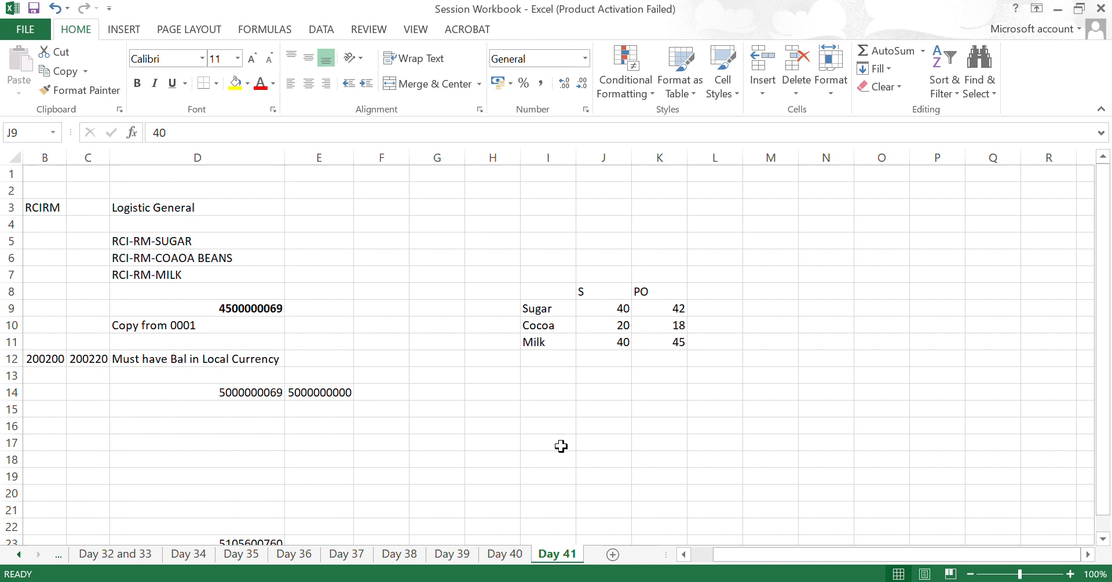
pyautogui.press('Down')
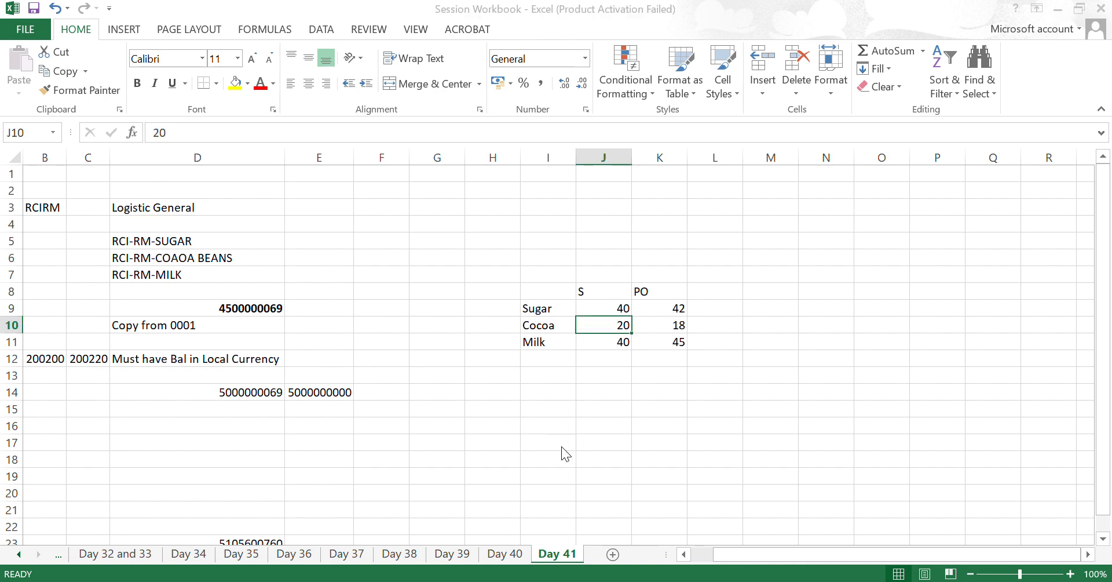
pyautogui.hotkey('alt', 'Tab')
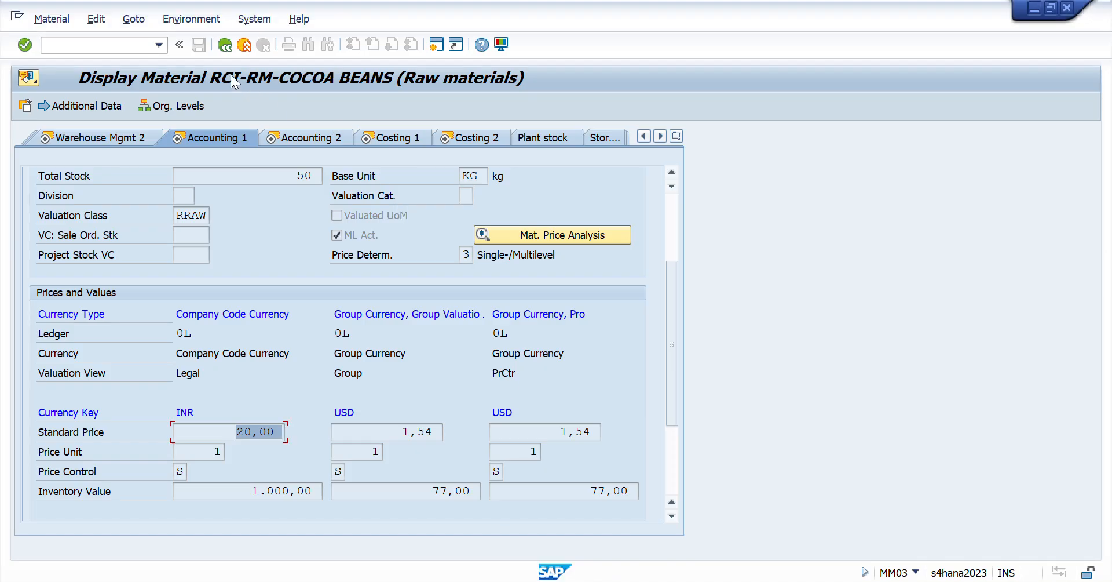
# - Restart transaction MM03 and choose the material RCI-RM-MILK for display
pyautogui.click(129, 45)
pyautogui.write('/nmm03')
pyautogui.press('Return')
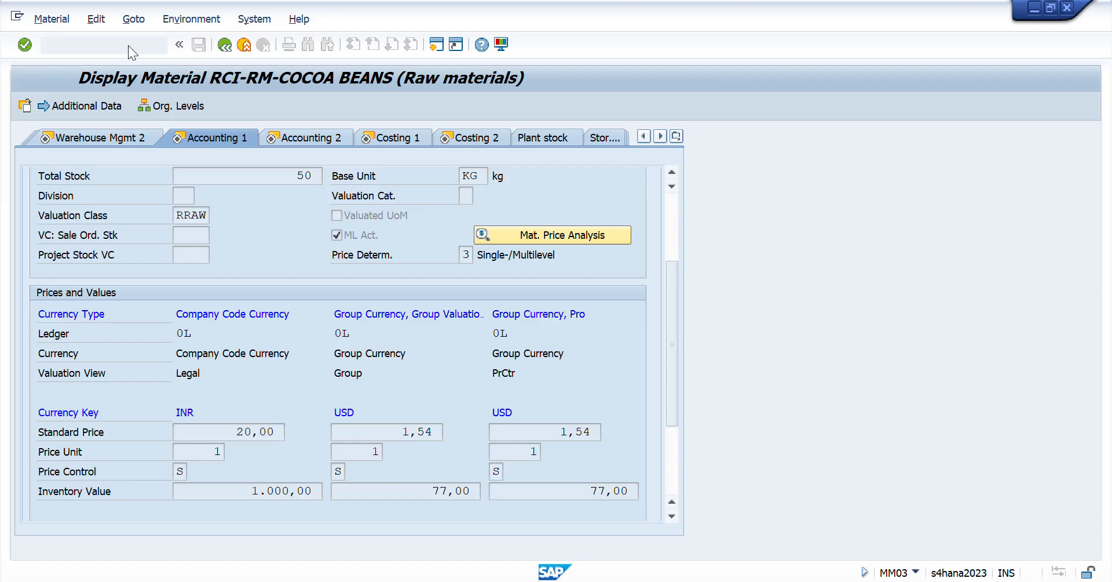
pyautogui.write('rci')
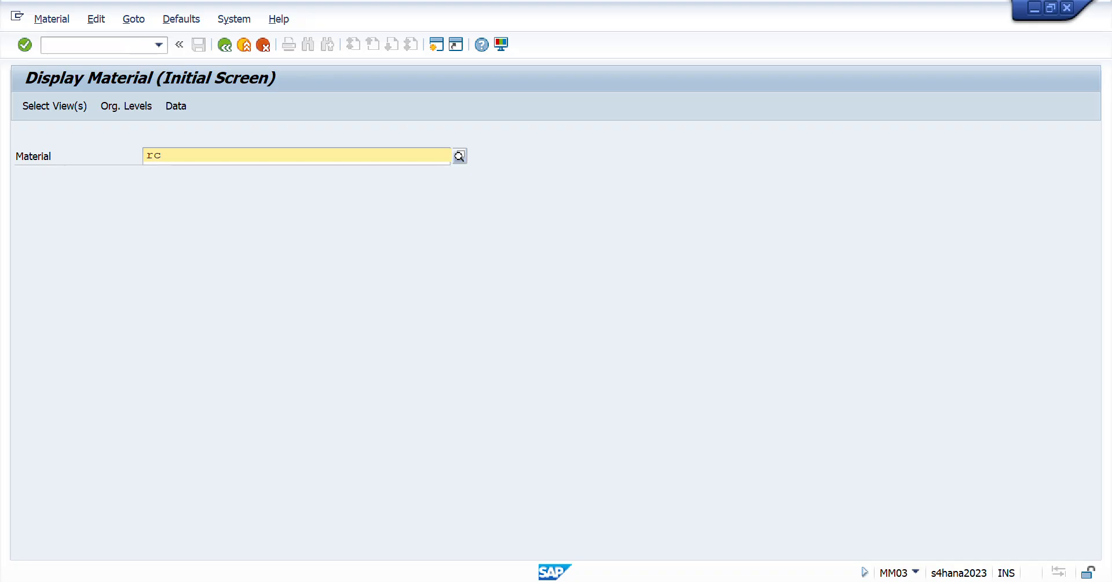
pyautogui.press('Down')
pyautogui.press('Down')
pyautogui.press('Return')
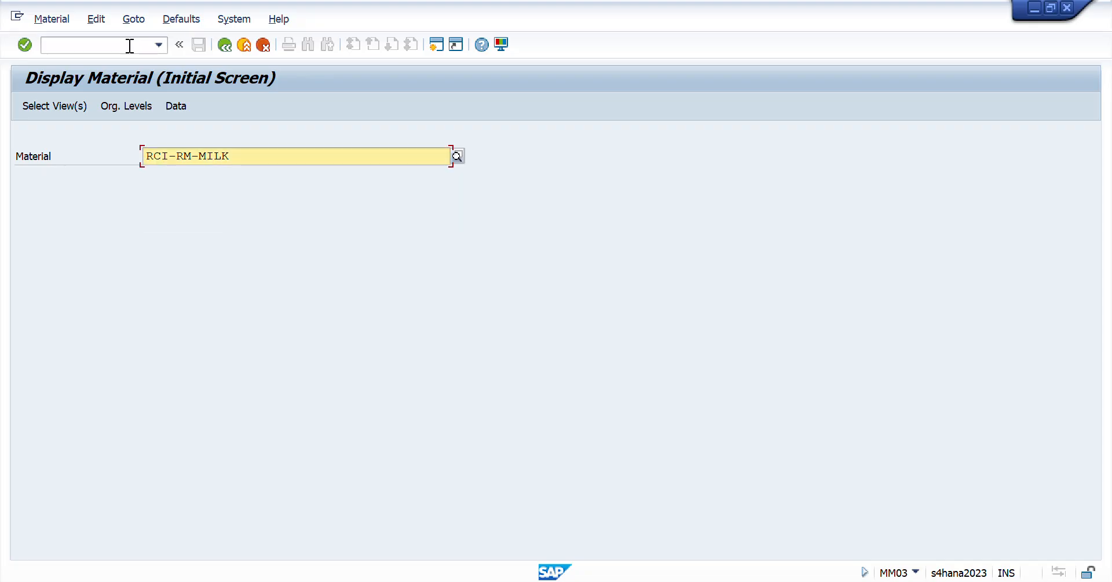
pyautogui.press('Return')
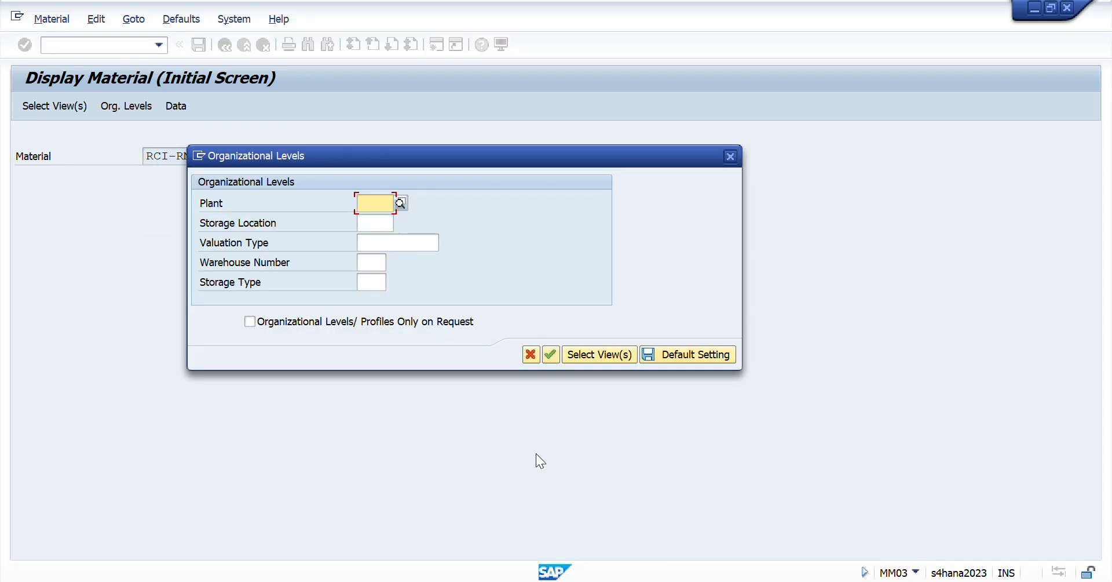
# - Set both plant and storage location to RCID and display the RCI-RM-MILK material master
pyautogui.write('RCID')
pyautogui.press('Tab')
pyautogui.write('RCID')
pyautogui.press('Return')
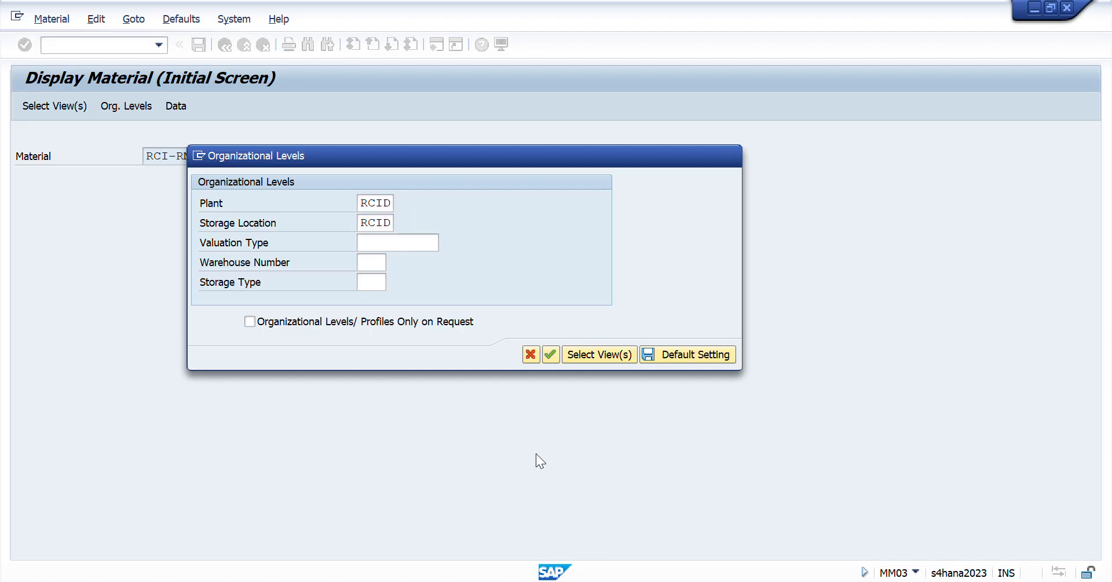
pyautogui.press('Return')
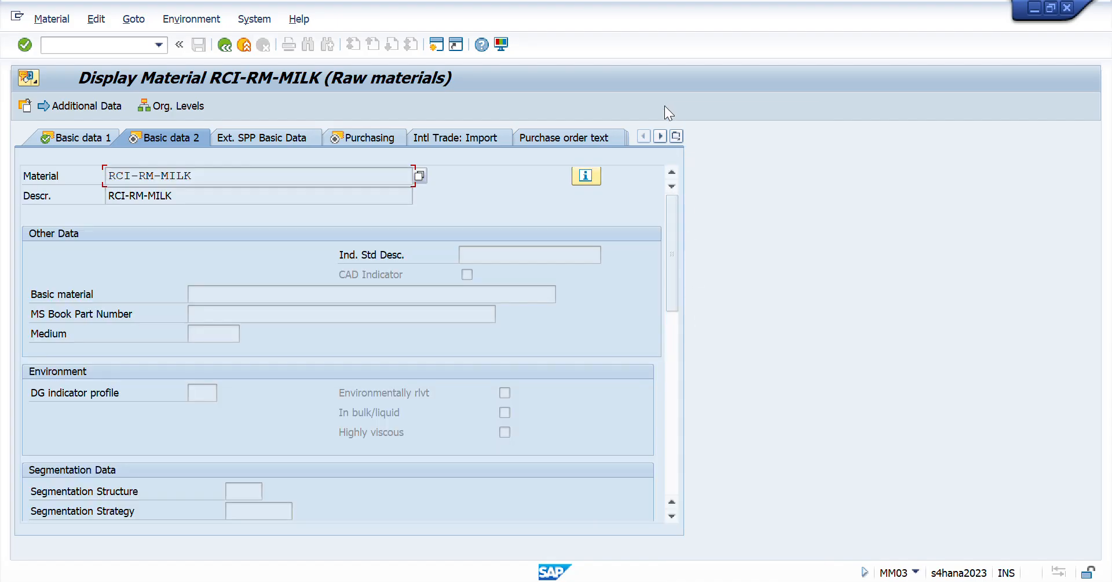
# - Open the Accounting 1 view of RCI-RM-MILK and check its standard price in company code currency
pyautogui.click(675, 136)
pyautogui.click(732, 419)
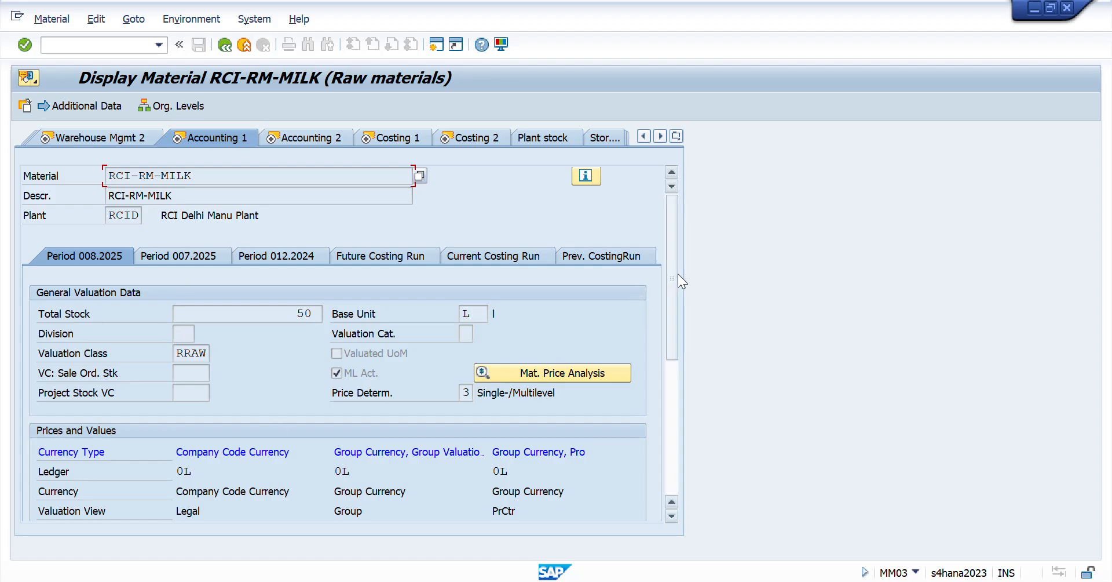
pyautogui.scroll(-5, 676, 276)
pyautogui.doubleClick(253, 311)
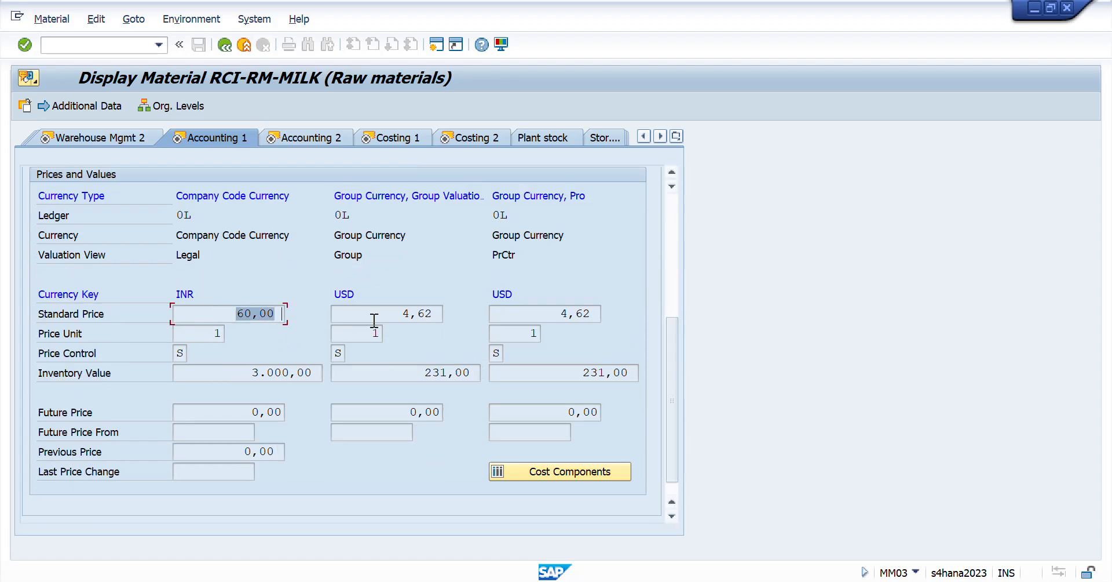
# - Switch to Excel and set the S price in the Milk row to 60
pyautogui.hotkey('alt', 'Tab')
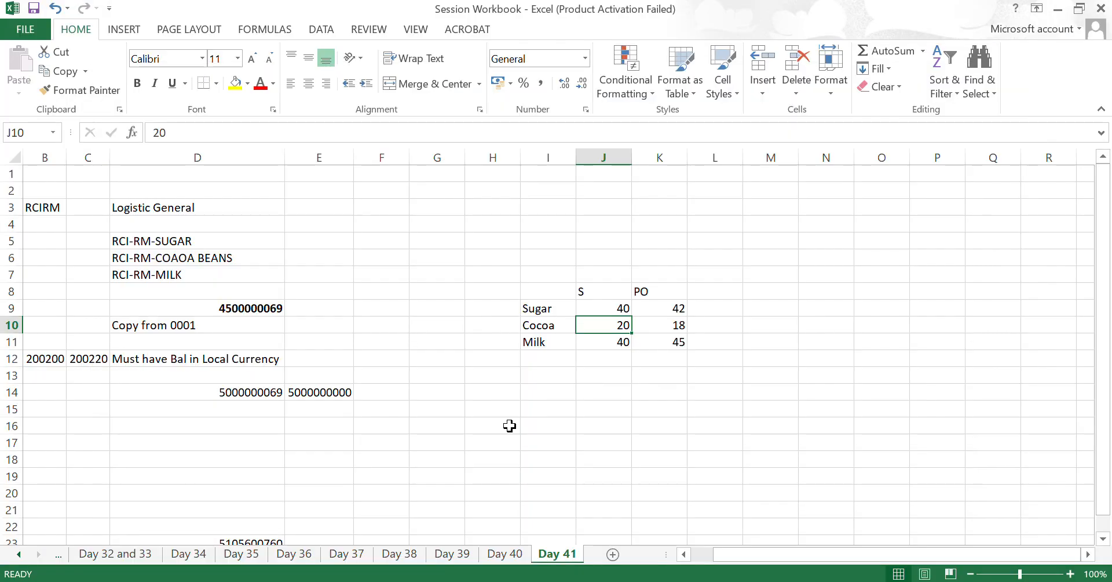
pyautogui.hotkey('alt', 'Tab')
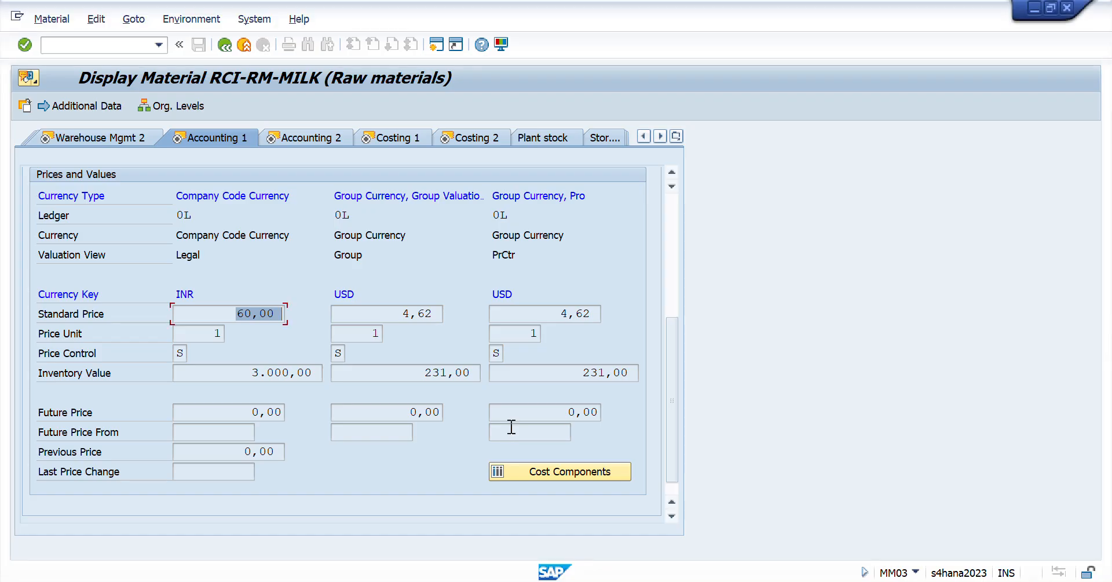
pyautogui.hotkey('alt', 'Tab')
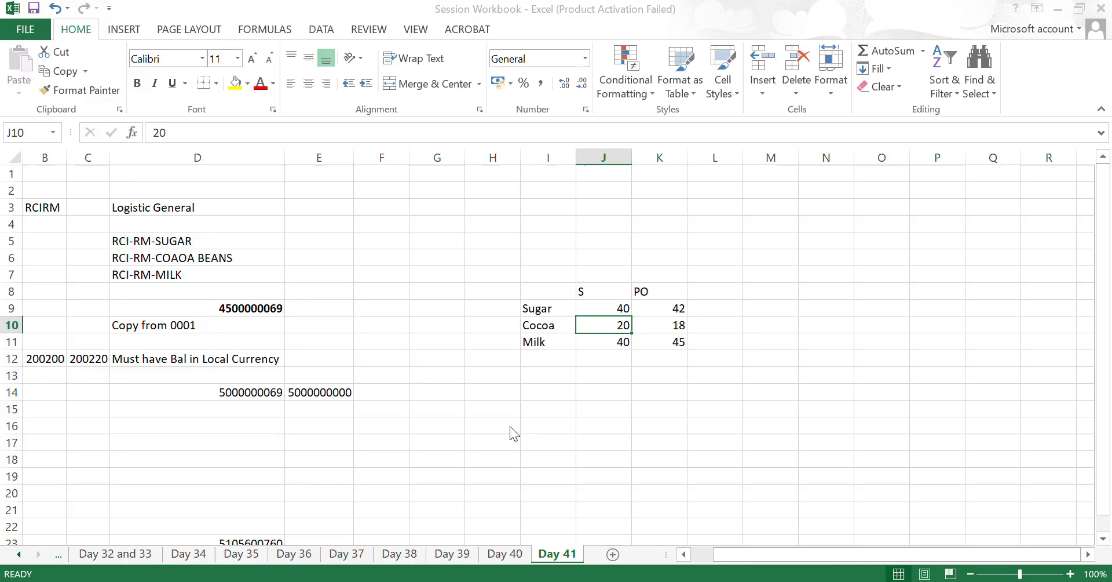
pyautogui.press('Down')
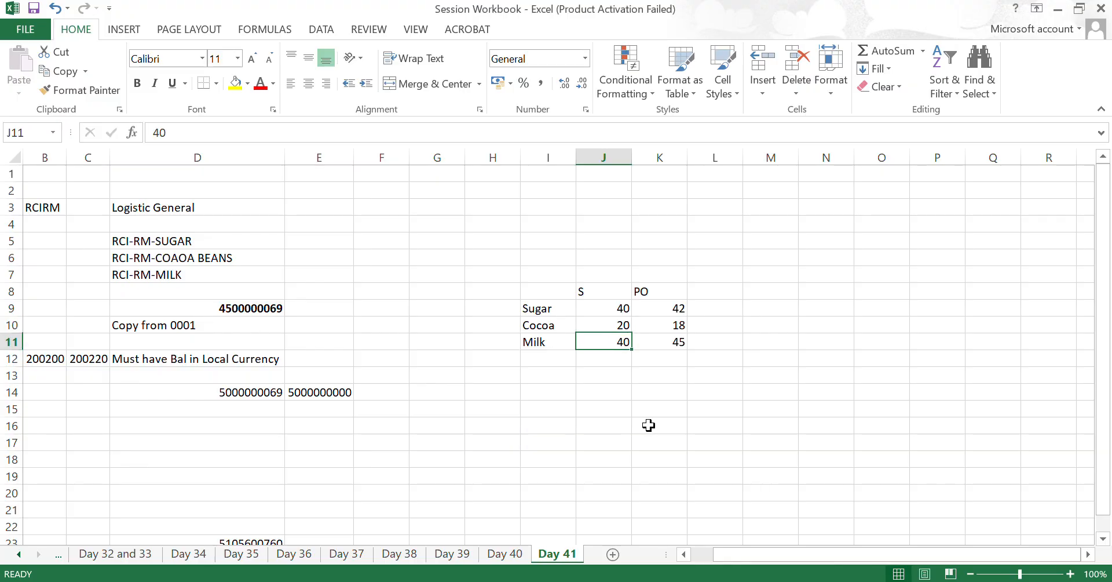
pyautogui.write('60')
pyautogui.press('Return')
# - Return to SAP and examine the standard price in Costing 2 and the general data in Costing 1 for RCI-RM-MILK
pyautogui.hotkey('alt', 'Tab')
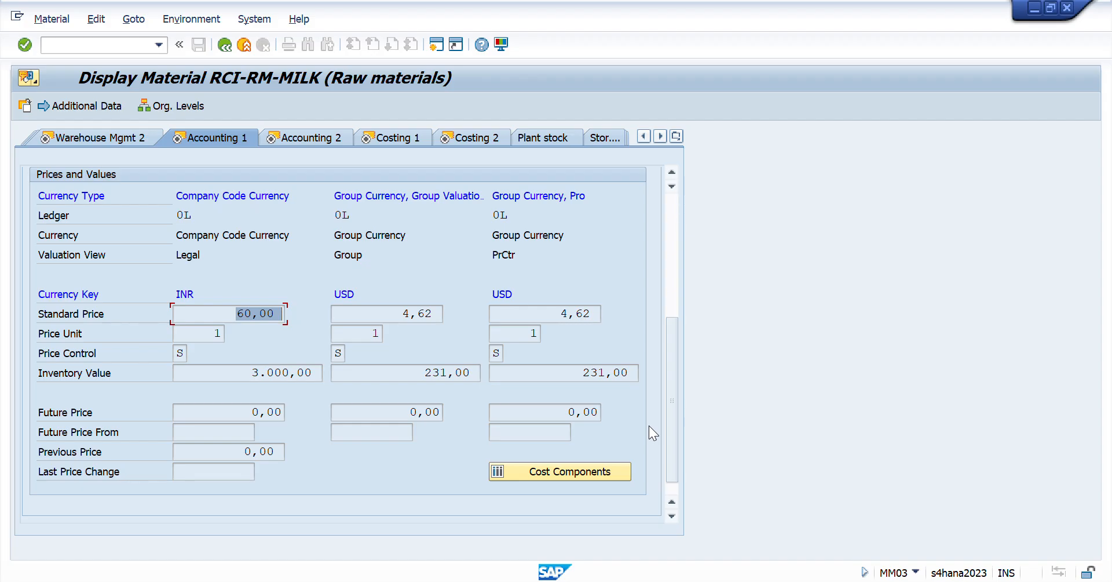
pyautogui.click(479, 137)
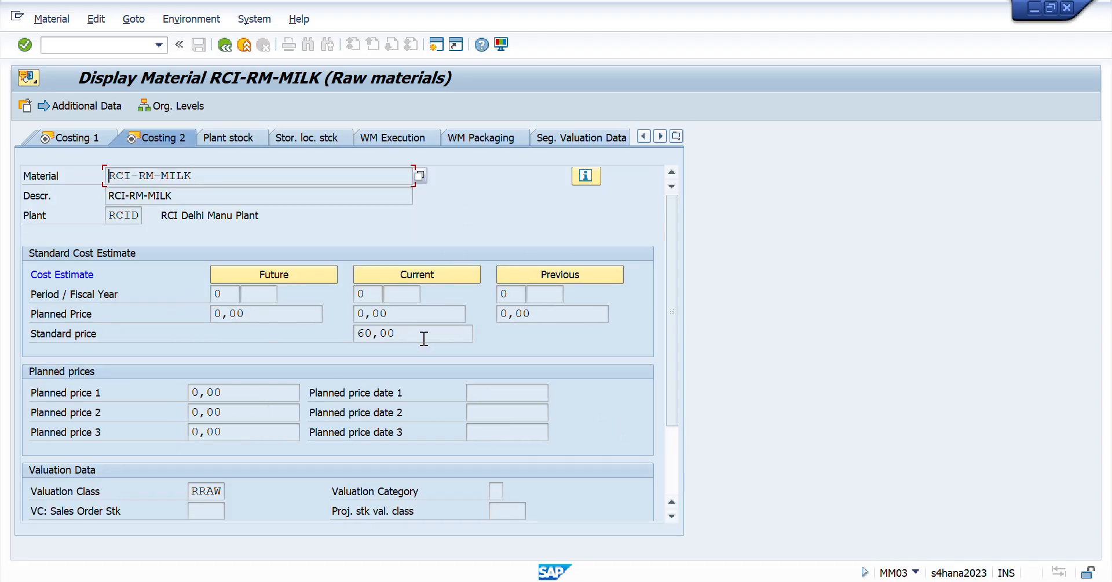
pyautogui.moveTo(424, 338); pyautogui.dragTo(206, 262)
pyautogui.click(79, 135)
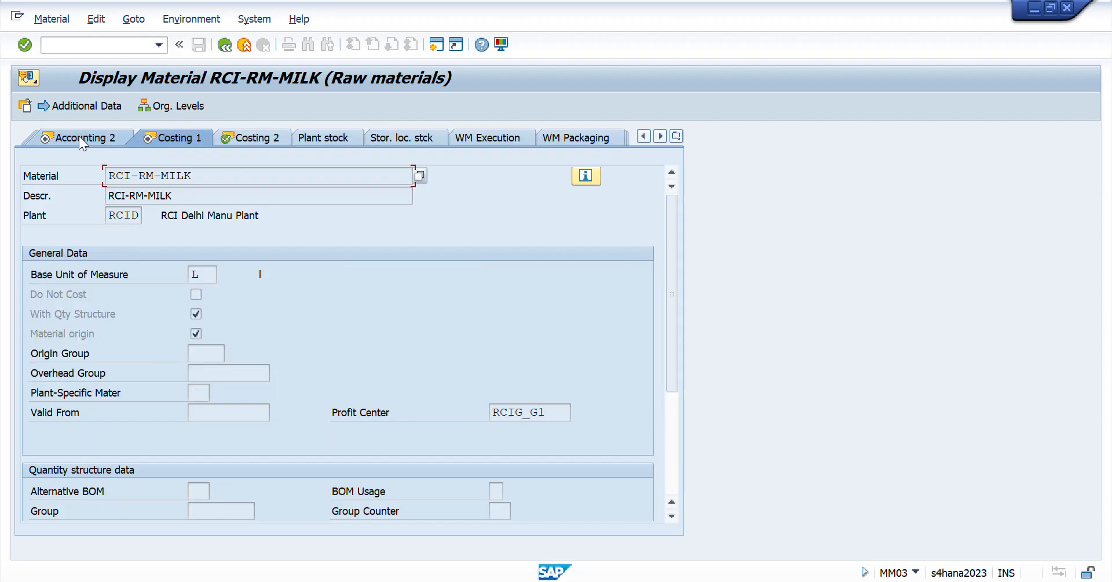
# - Switch to Excel and compare the S and PO prices in the Sugar, Cocoa and Milk rows
pyautogui.hotkey('alt', 'Tab')
pyautogui.press('Up')
pyautogui.press('Up')
pyautogui.press('Up')
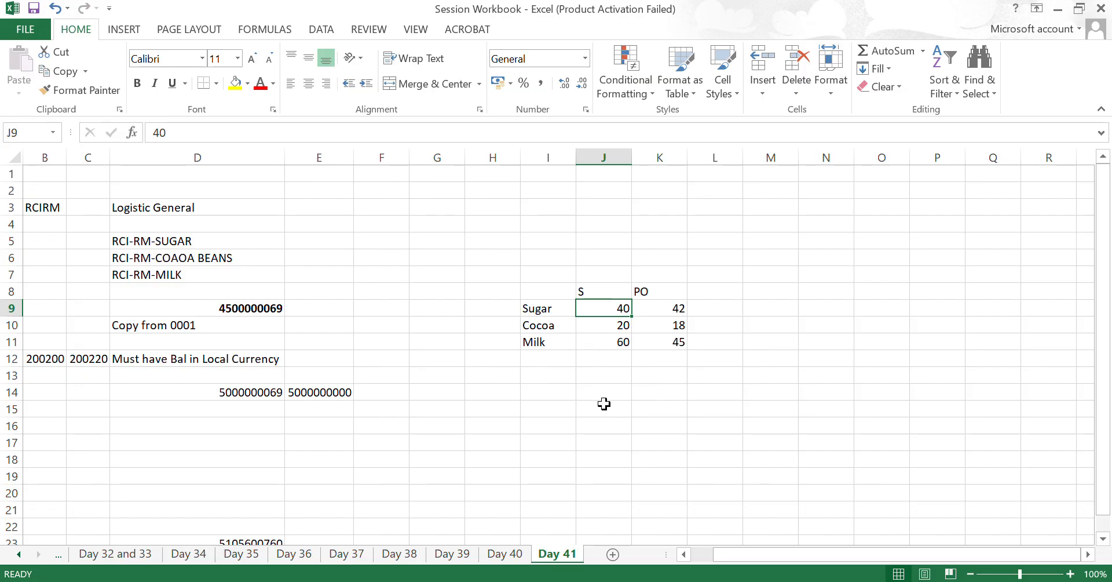
pyautogui.press('Right')
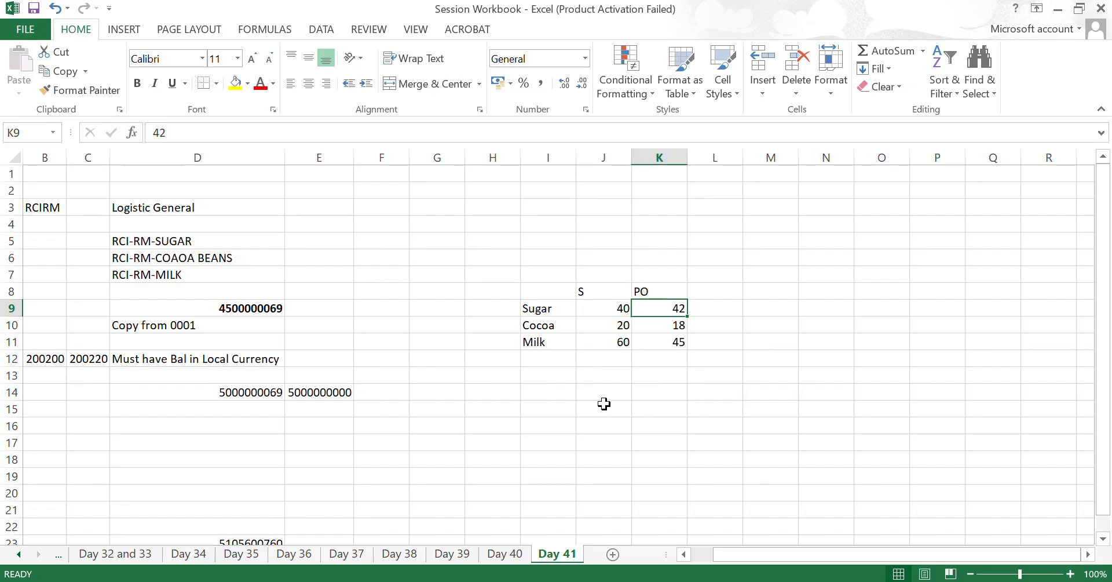
pyautogui.press('Left')
pyautogui.press('Down')
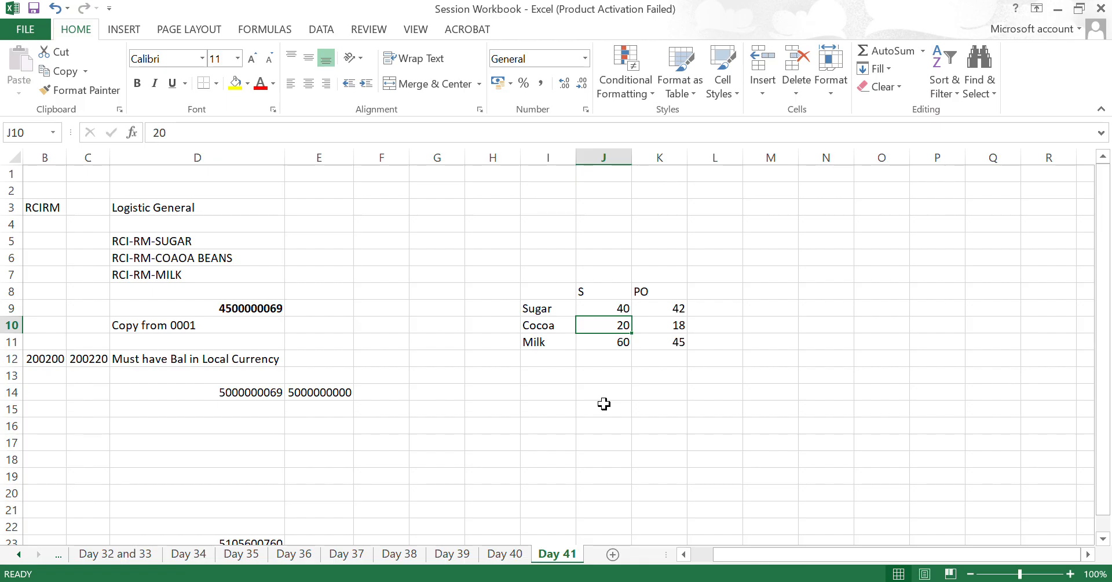
pyautogui.press('Right')
pyautogui.press('Left')
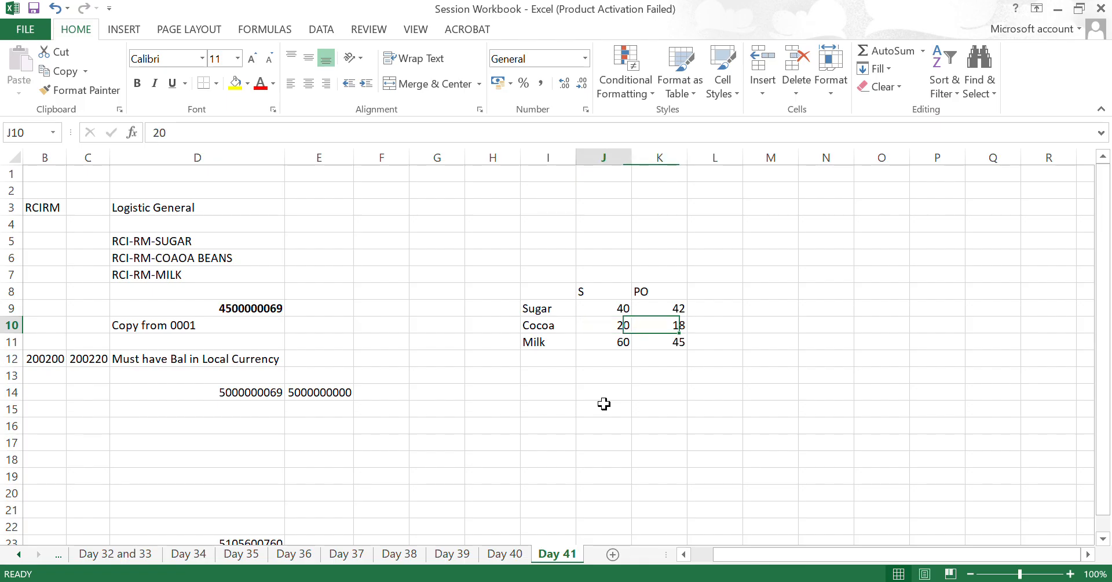
pyautogui.press('Down')
pyautogui.press('Right')
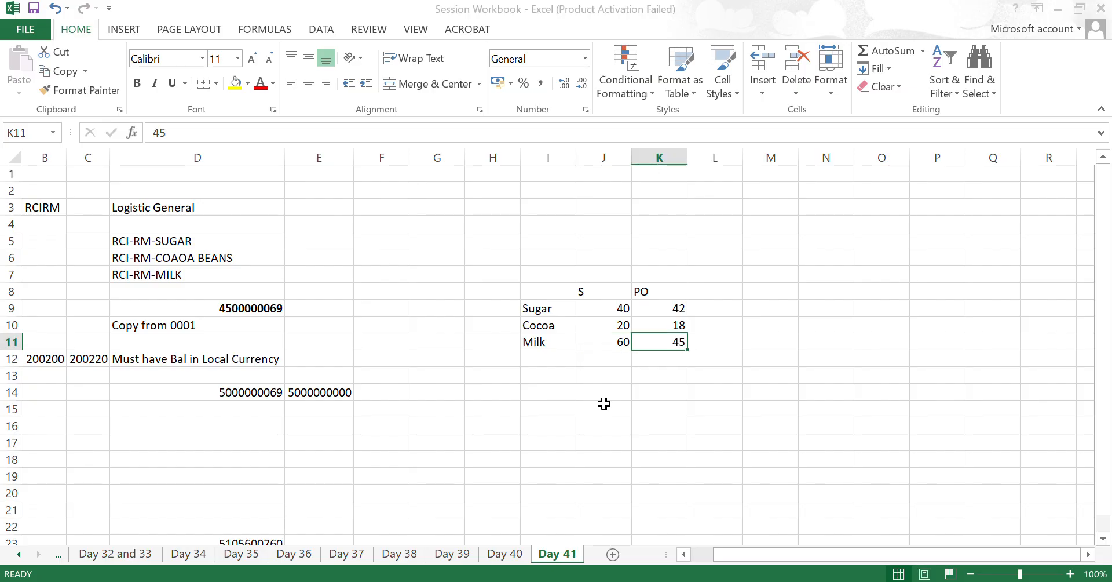
pyautogui.hotkey('alt', 'Tab')
pyautogui.click(87, 44)
pyautogui.write('/n')
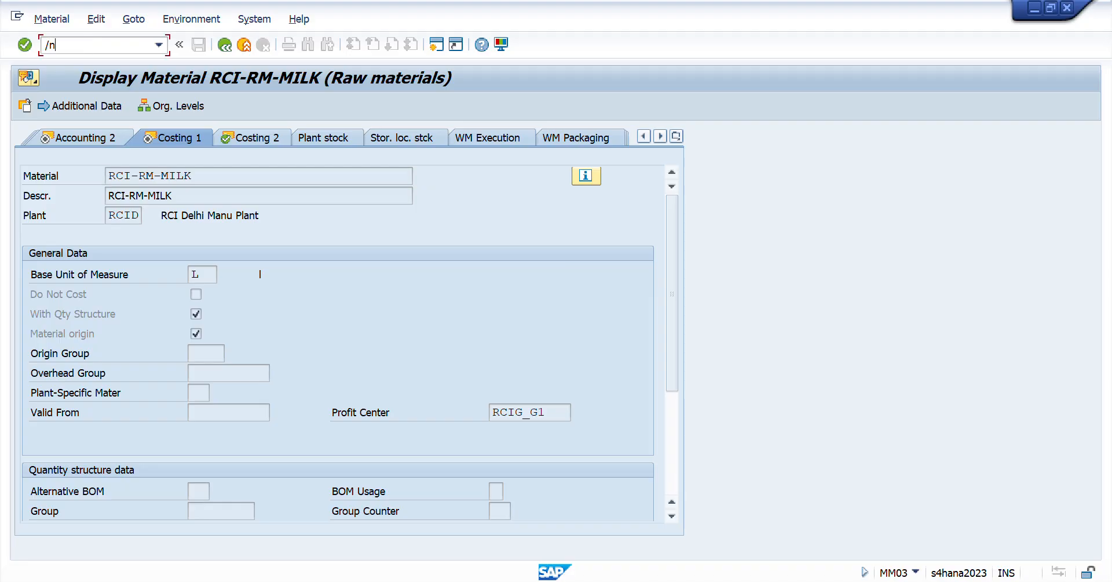
pyautogui.write('me23')
pyautogui.press('Return')
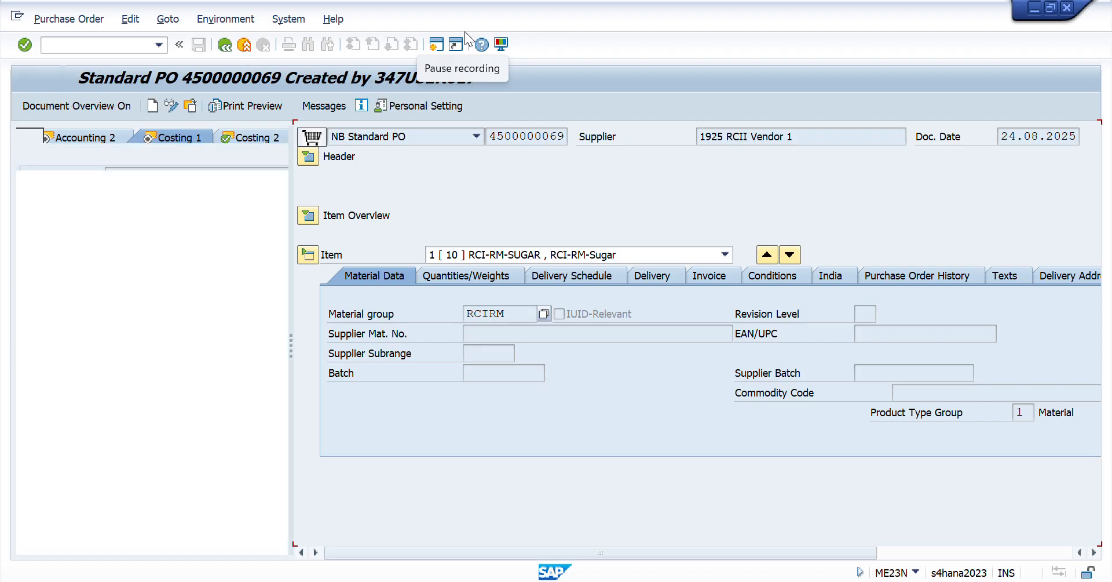
# - Expand the purchase order's item overview and check item 10's account assignment category and material
pyautogui.click(308, 215)
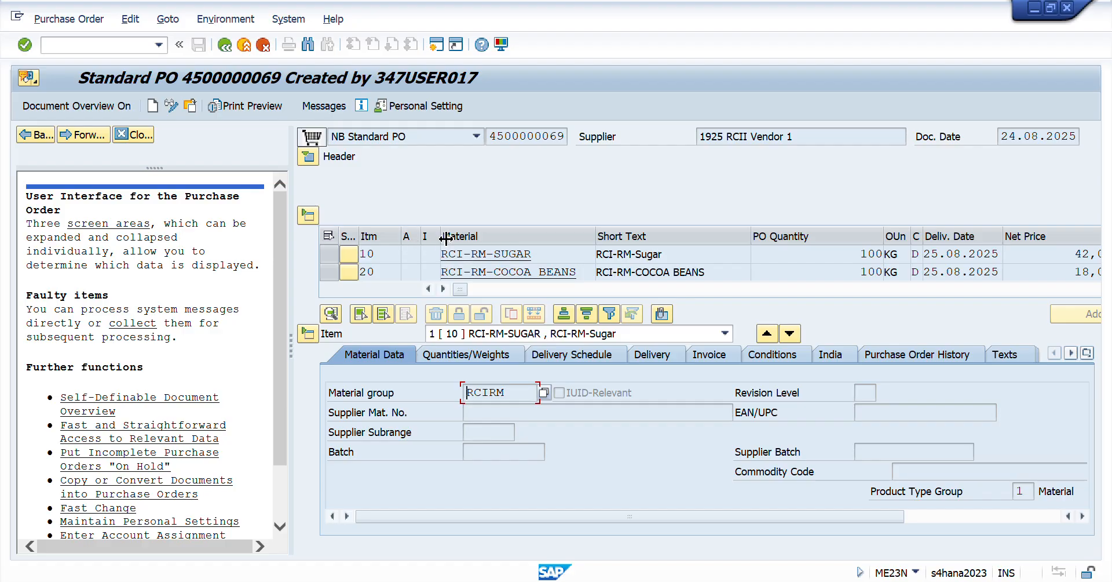
pyautogui.click(412, 254)
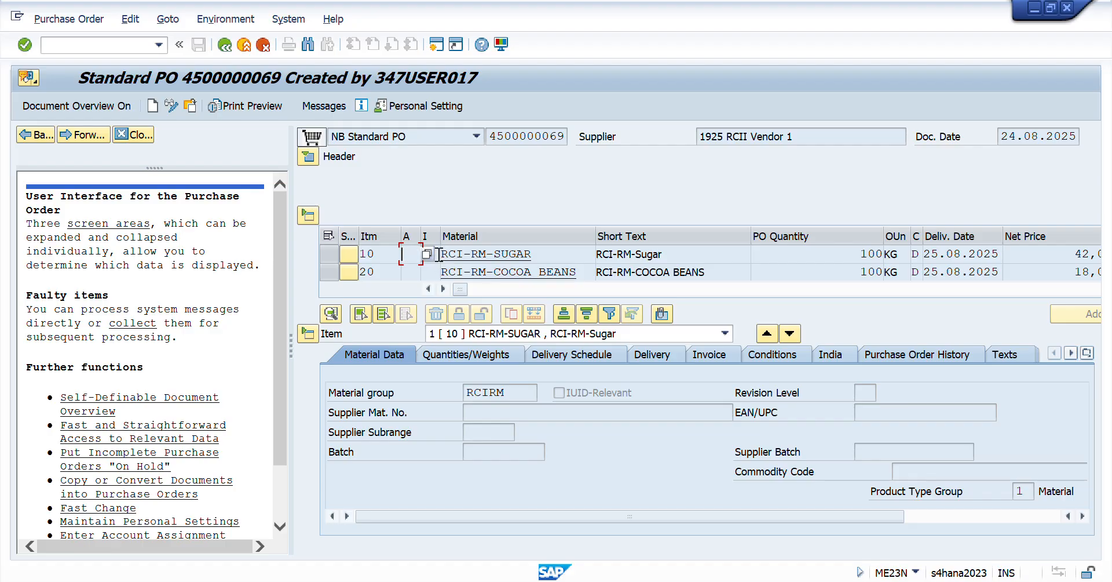
pyautogui.moveTo(532, 254); pyautogui.dragTo(413, 252)
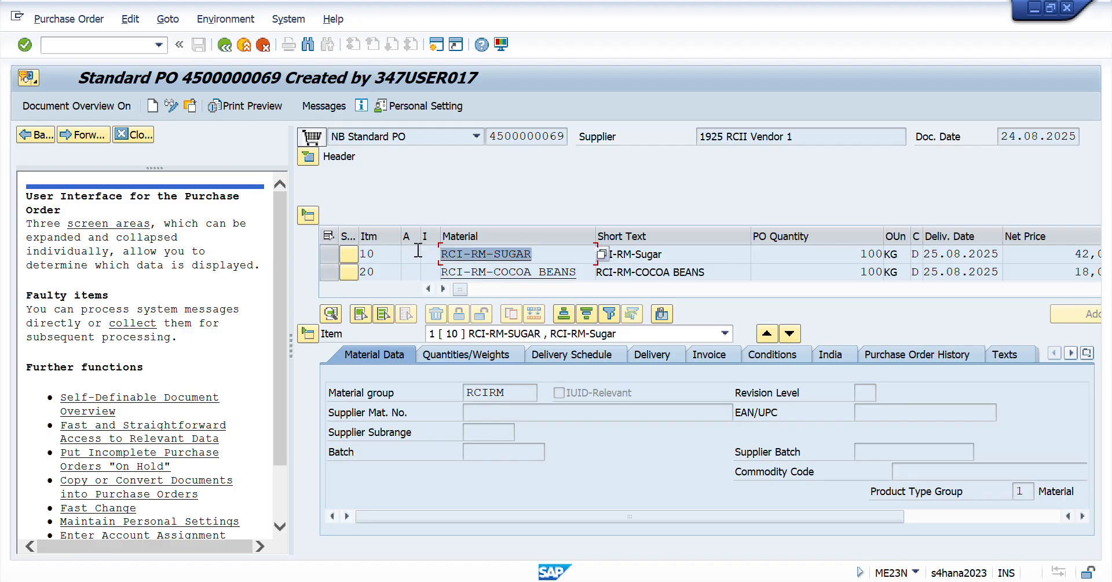
pyautogui.click(406, 254)
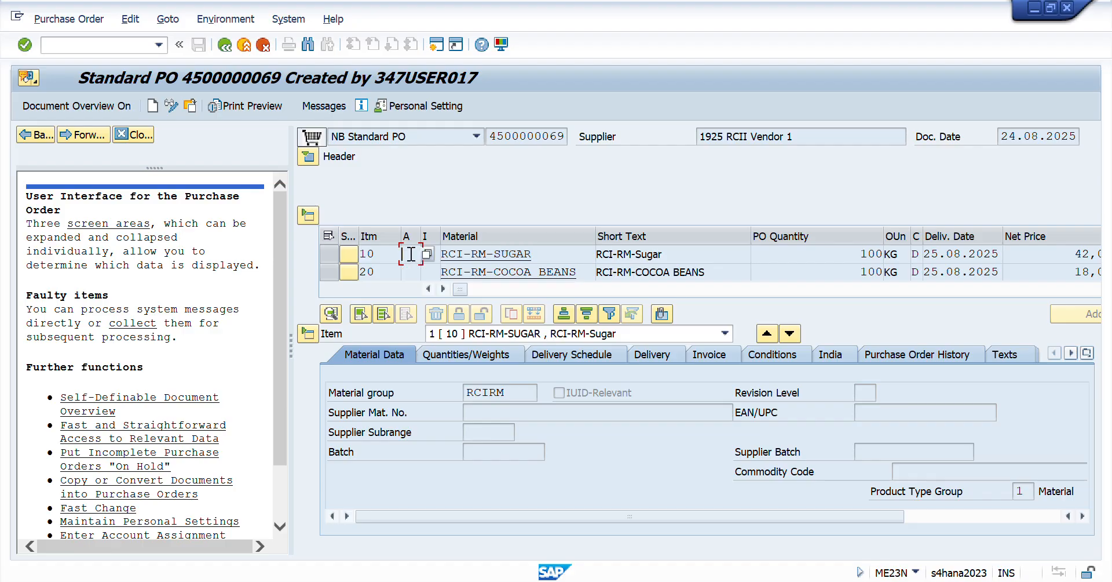
# - Check the material and item category columns for item 10 in the purchase order's item overview
pyautogui.click(460, 235)
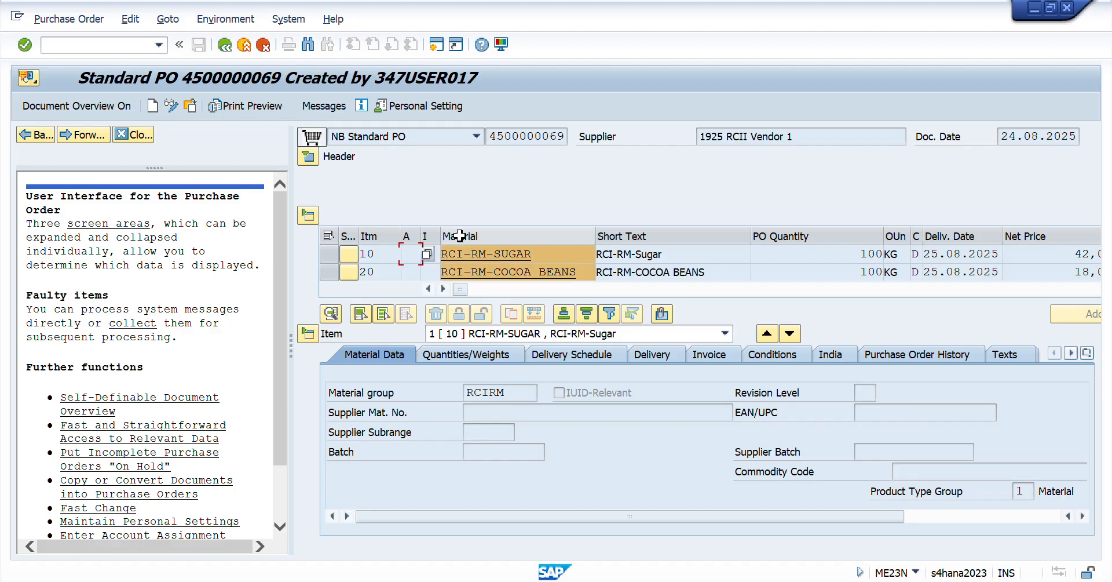
pyautogui.click(430, 254)
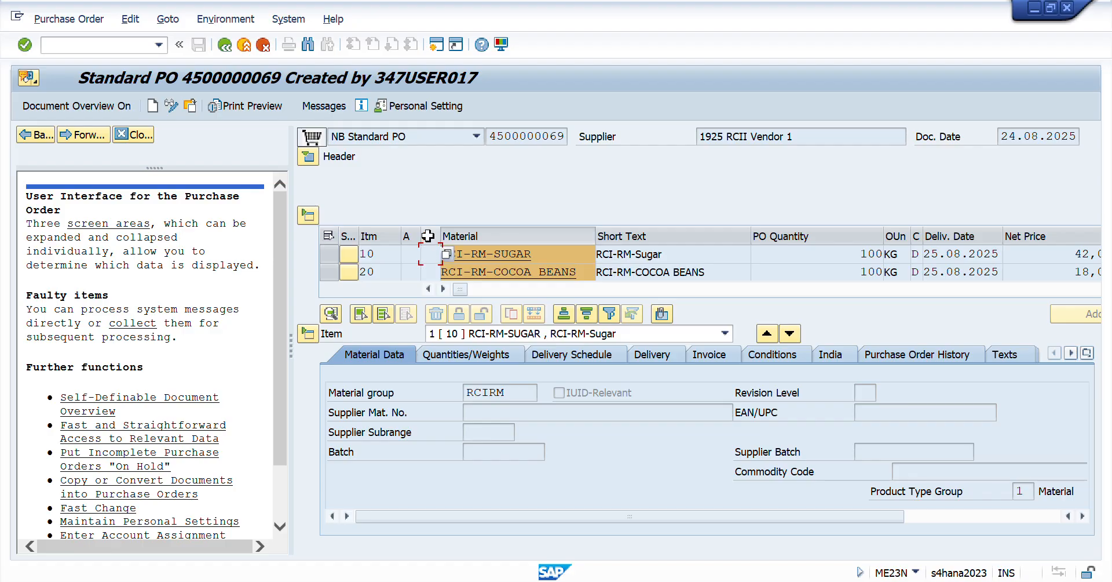
pyautogui.click(562, 256)
pyautogui.moveTo(539, 255); pyautogui.dragTo(438, 251)
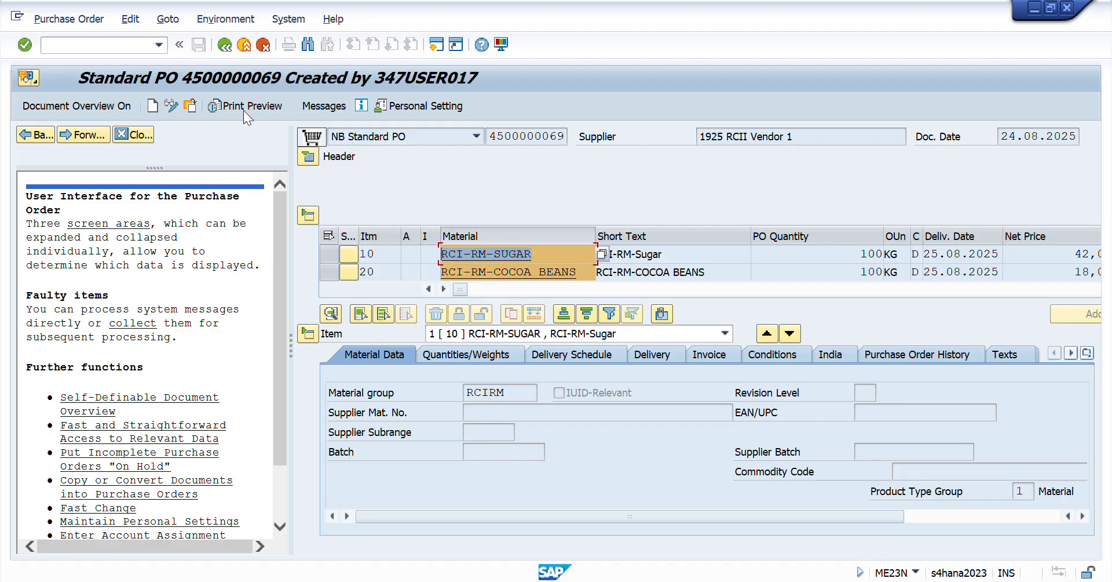
# - Review the list of possible account assignment categories for item 10, and leave the purchase order display
pyautogui.click(420, 255)
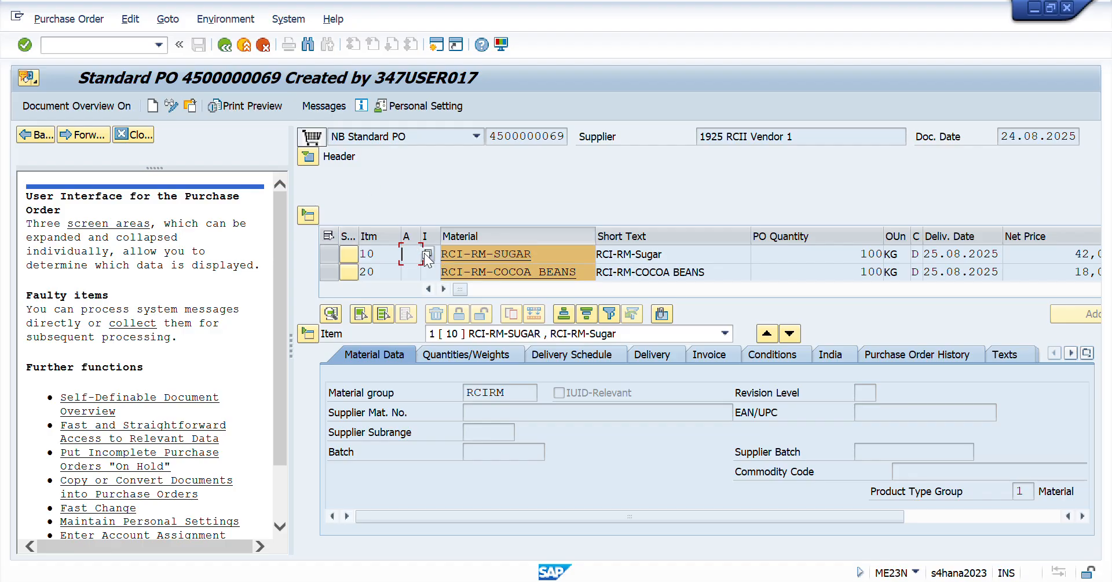
pyautogui.click(424, 253)
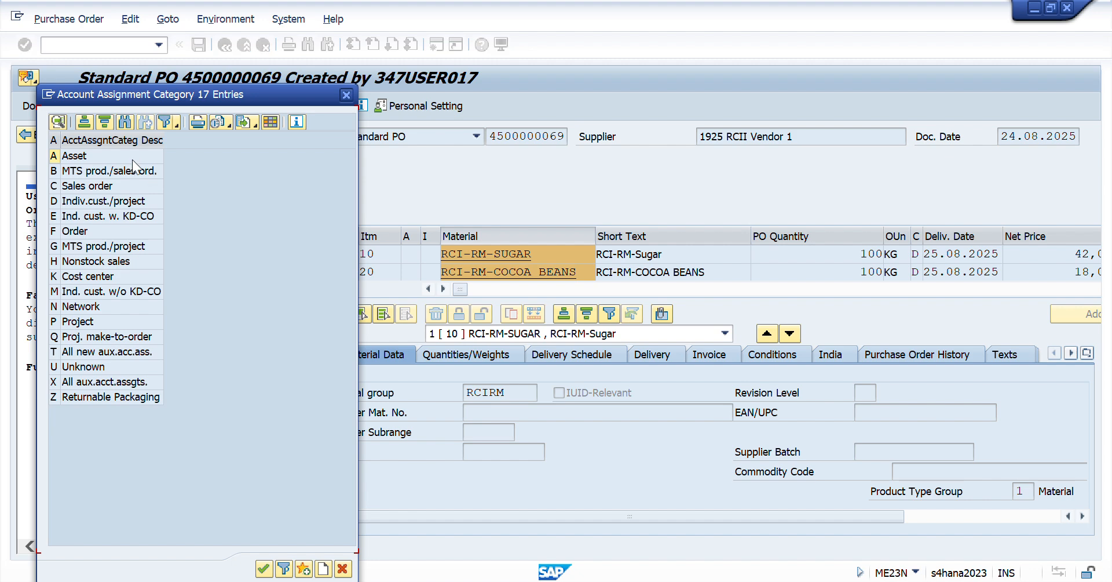
pyautogui.click(346, 95)
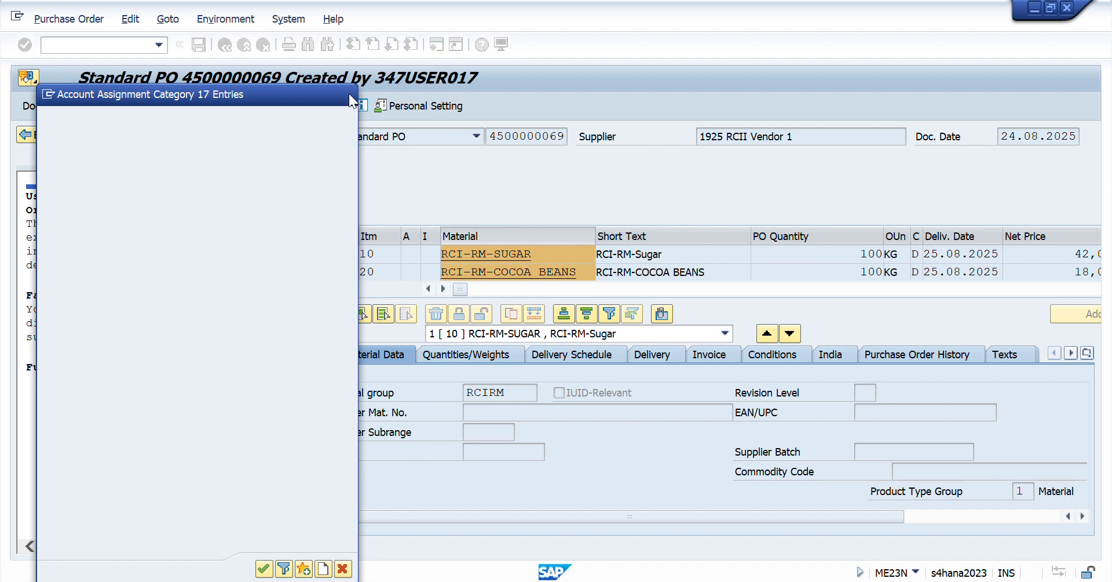
pyautogui.click(544, 253)
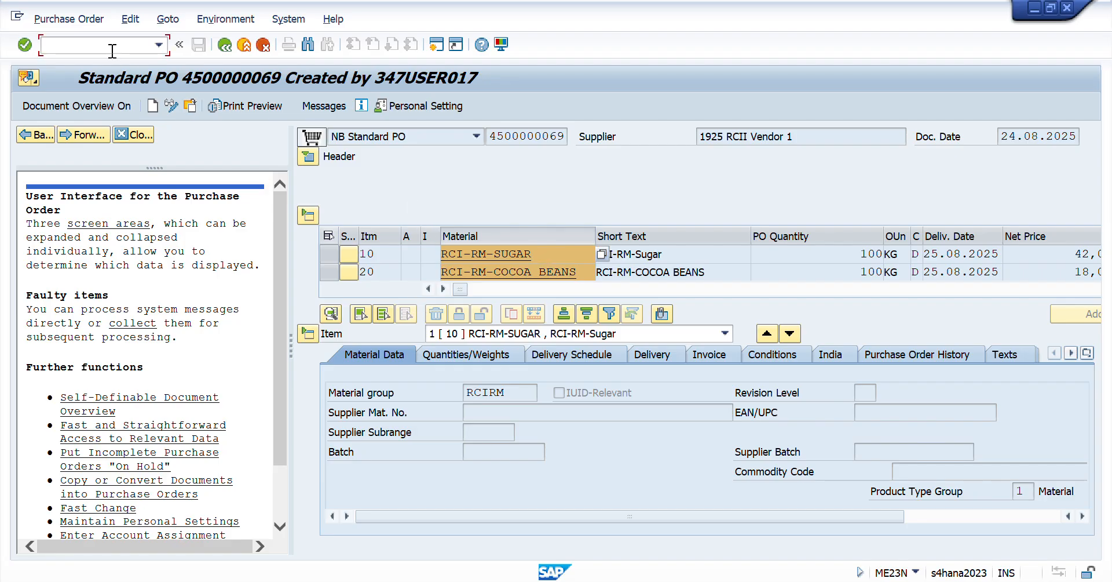
pyautogui.write('/n')
pyautogui.press('Return')
# - Switch to Excel and make the MIGO entry in A14 of the Day 41 checklist bold
pyautogui.hotkey('alt', 'Tab')
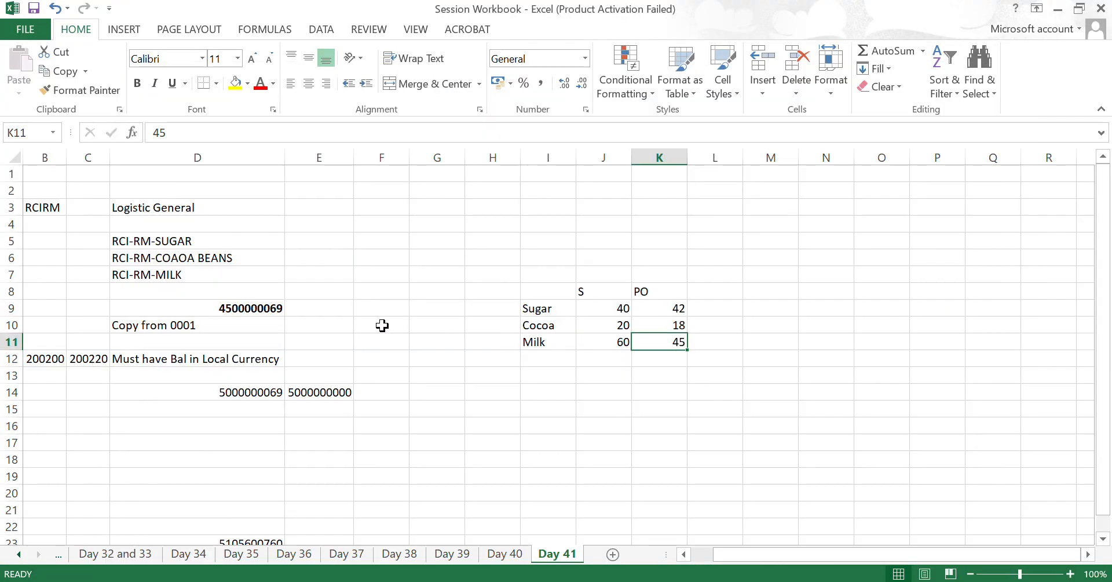
pyautogui.click(255, 307)
pyautogui.press('Left')
pyautogui.press('Left')
pyautogui.press('Left')
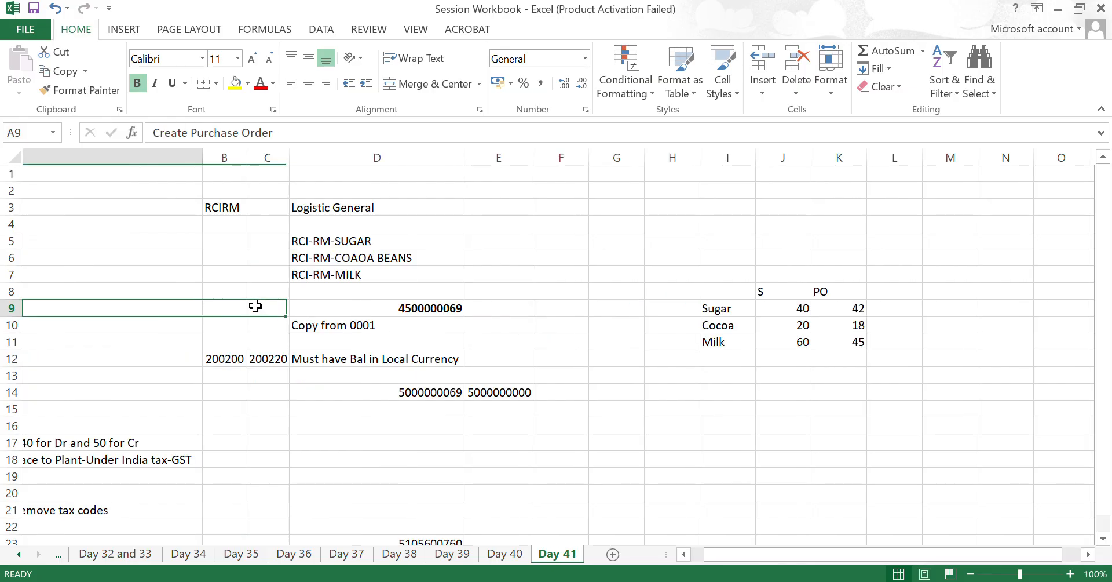
pyautogui.press('Right')
pyautogui.press('Right')
pyautogui.press('Right')
pyautogui.press('Right')
pyautogui.press('Left')
pyautogui.press('Left')
pyautogui.press('Left')
pyautogui.press('Left')
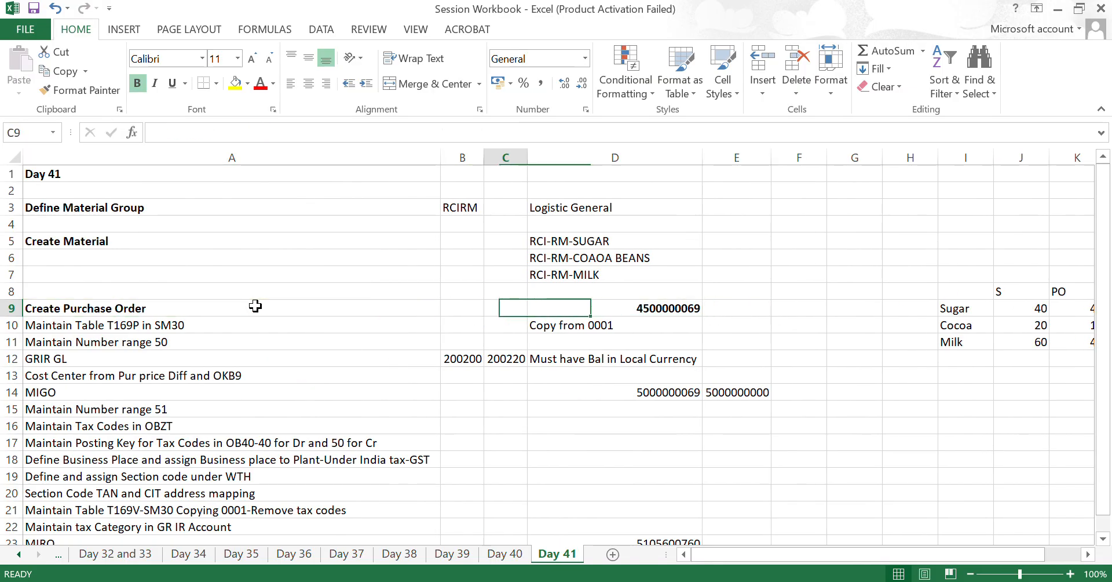
pyautogui.press('Down')
pyautogui.press('Down')
pyautogui.press('Down')
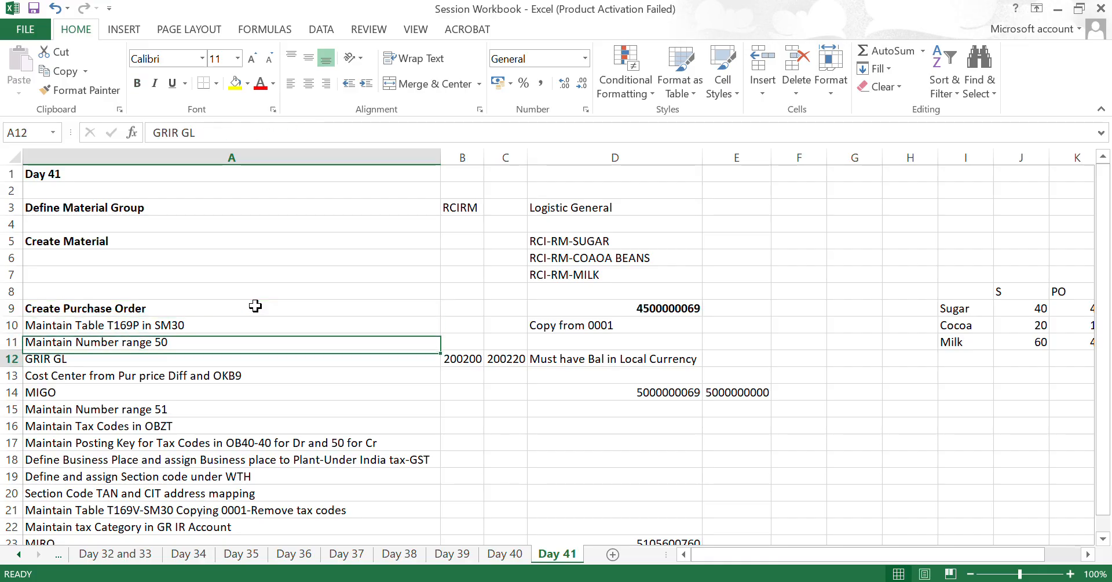
pyautogui.press('Down')
pyautogui.press('Down')
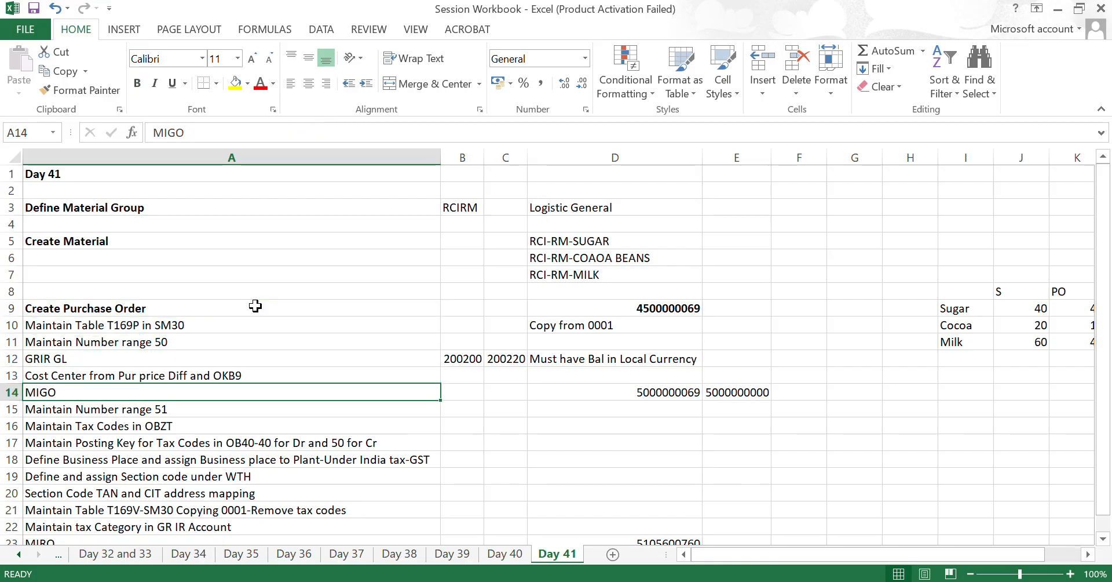
pyautogui.hotkey('ctrl', 'b')
# - Enter GRIR in cell B14 beside MIGO and make it bold
pyautogui.press('Right')
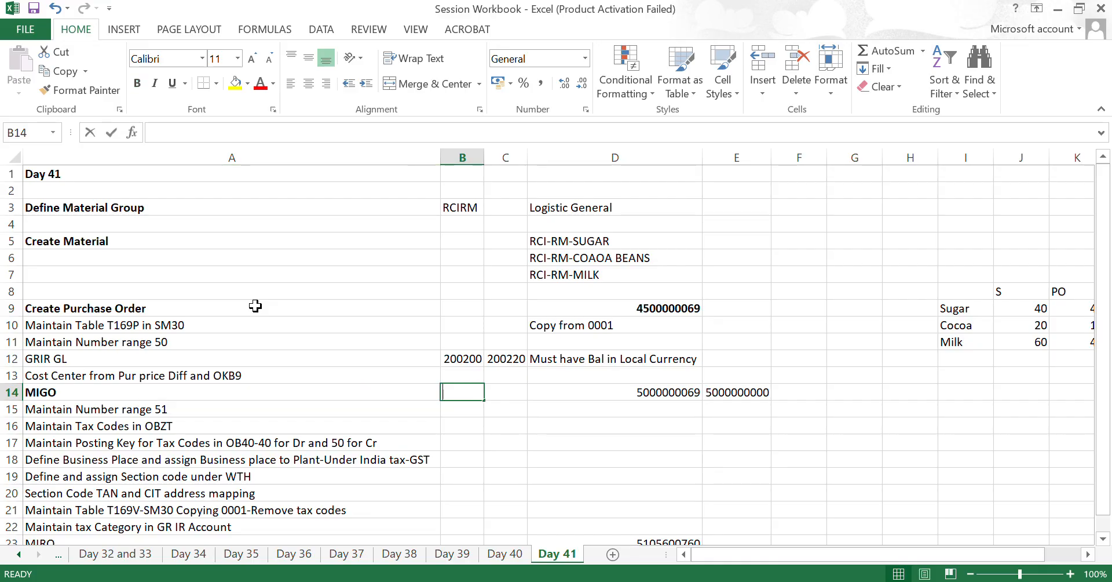
pyautogui.write('GRIR')
pyautogui.press('Return')
pyautogui.press('Up')
pyautogui.hotkey('ctrl', 'b')
# - Review the checklist prerequisites in A10:A13, from Maintain Table T169P to Cost Center from Pur price Diff and OKB9
pyautogui.press('Left')
pyautogui.press('Up')
pyautogui.press('Up')
pyautogui.press('Up')
pyautogui.press('Up')
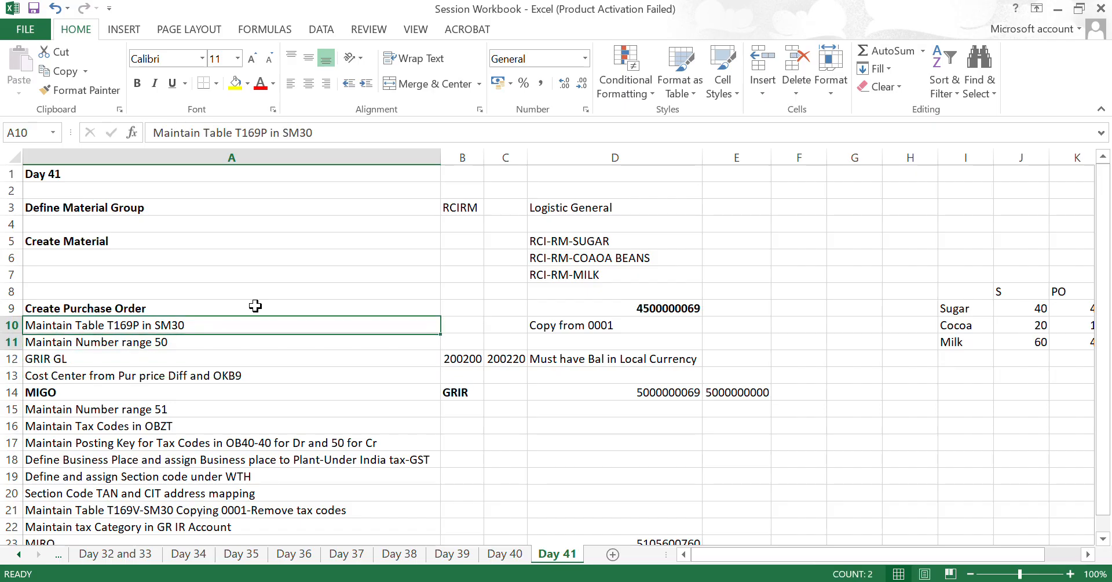
pyautogui.hotkey('shift', 'Down')
pyautogui.hotkey('shift', 'Down')
pyautogui.hotkey('shift', 'Down')
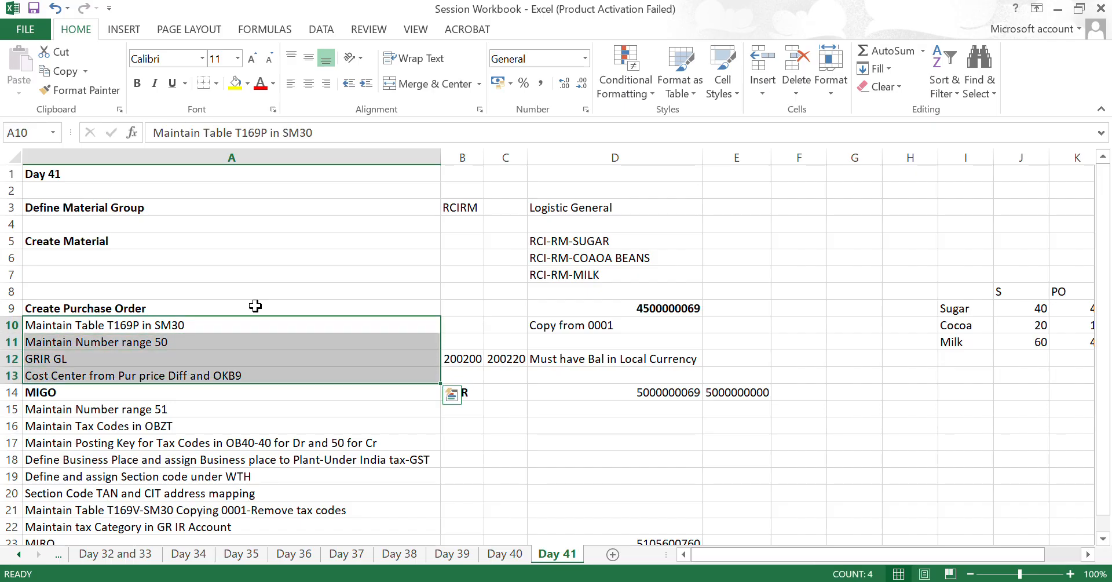
pyautogui.press('Down')
pyautogui.press('Up')
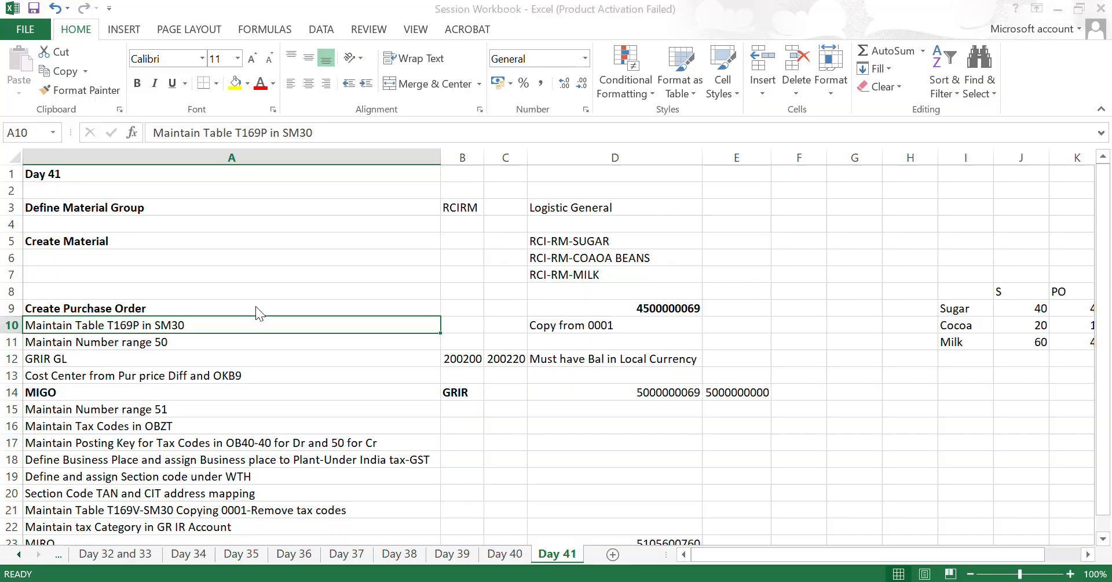
# - Return to SAP, start transaction SM30 and open table T169P for editing
pyautogui.hotkey('alt', 'Tab')
pyautogui.write('sm30')
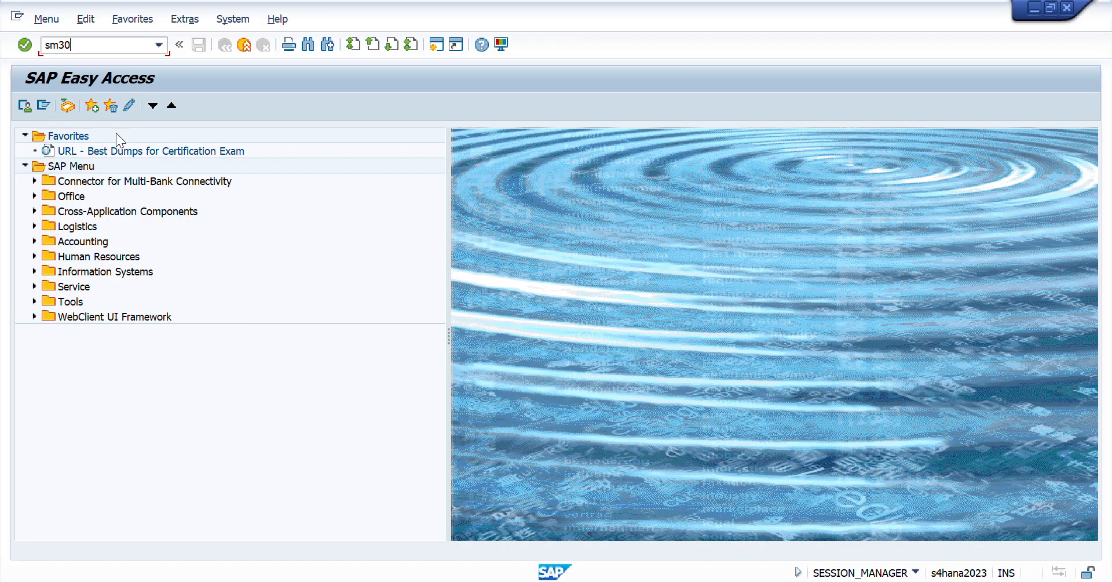
pyautogui.press('Return')
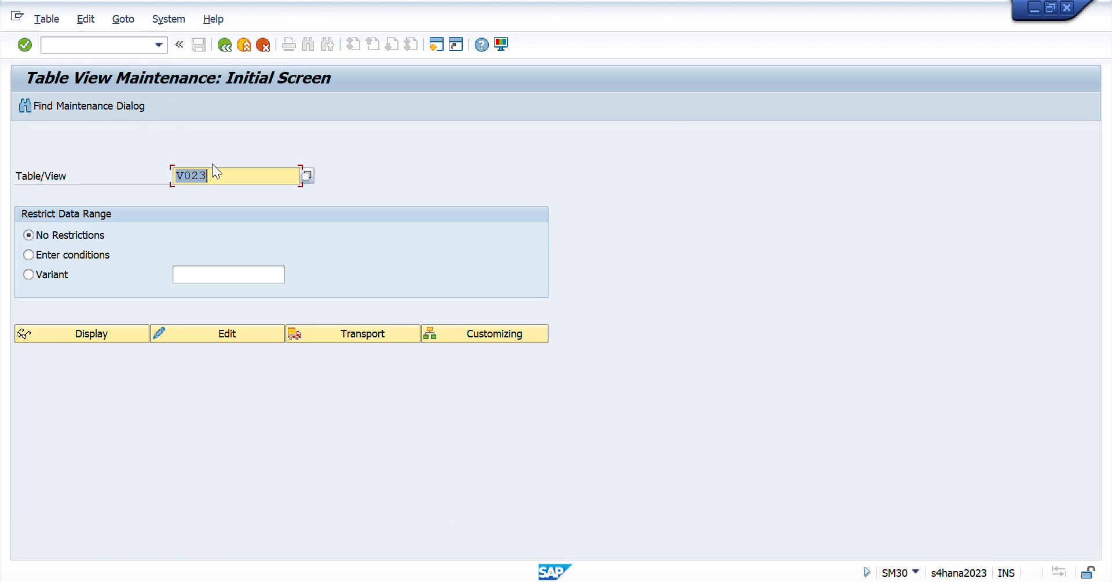
pyautogui.write('T')
pyautogui.press('Down')
pyautogui.press('Down')
pyautogui.press('Return')
pyautogui.click(204, 336)
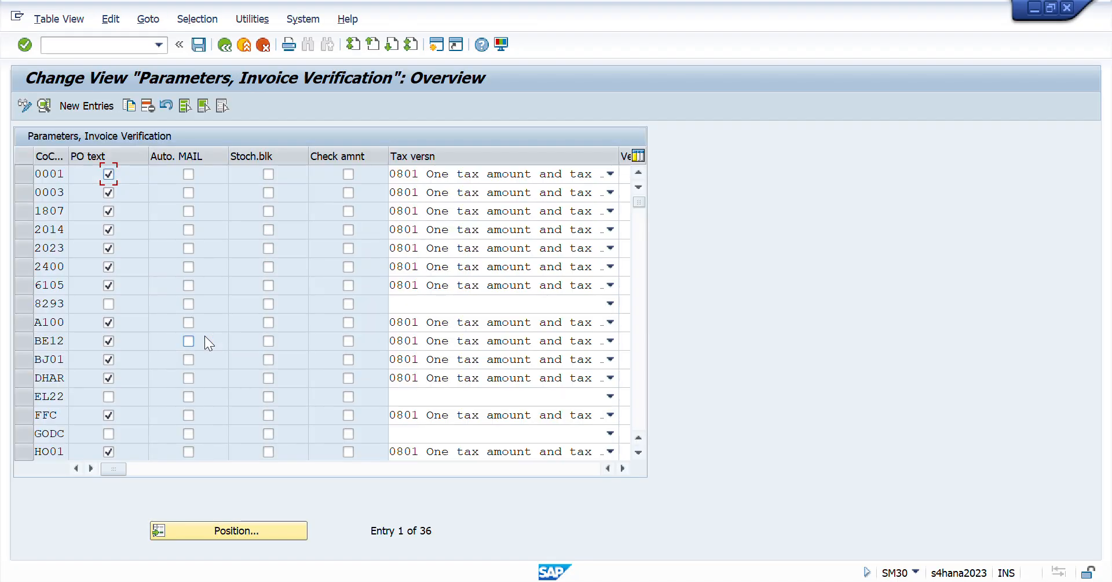
# - Position the invoice verification parameters at company code RCII to check its entry, and go back to the initial screen
pyautogui.click(25, 173)
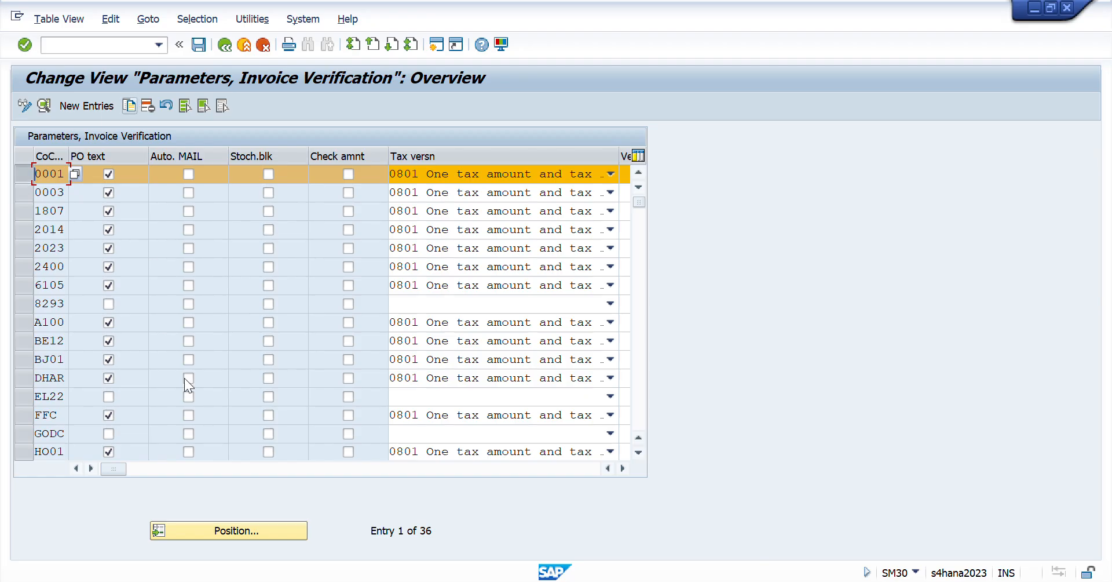
pyautogui.click(24, 173)
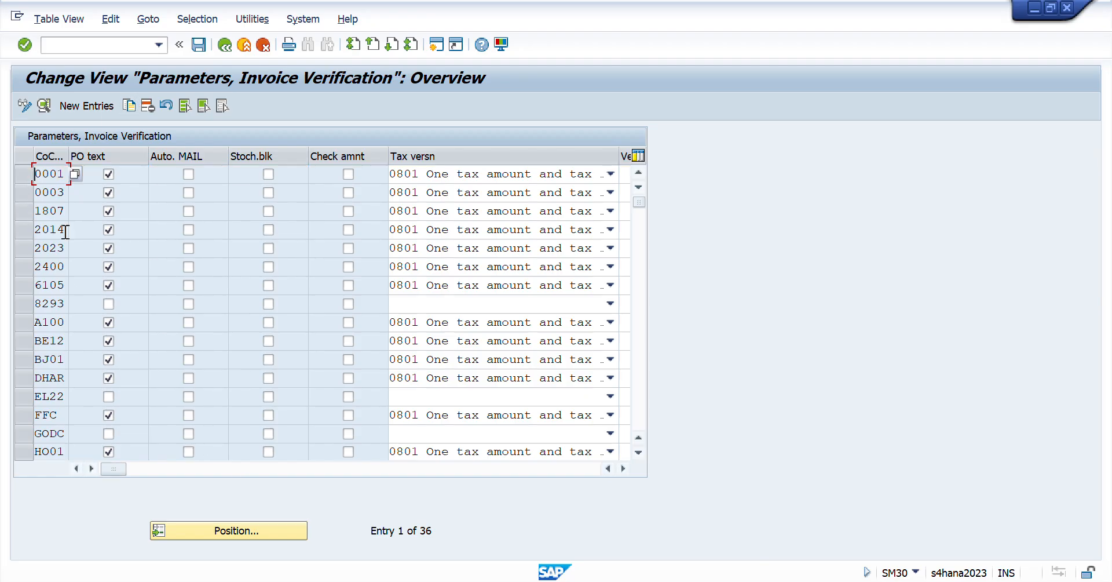
pyautogui.click(221, 528)
pyautogui.write('rcii')
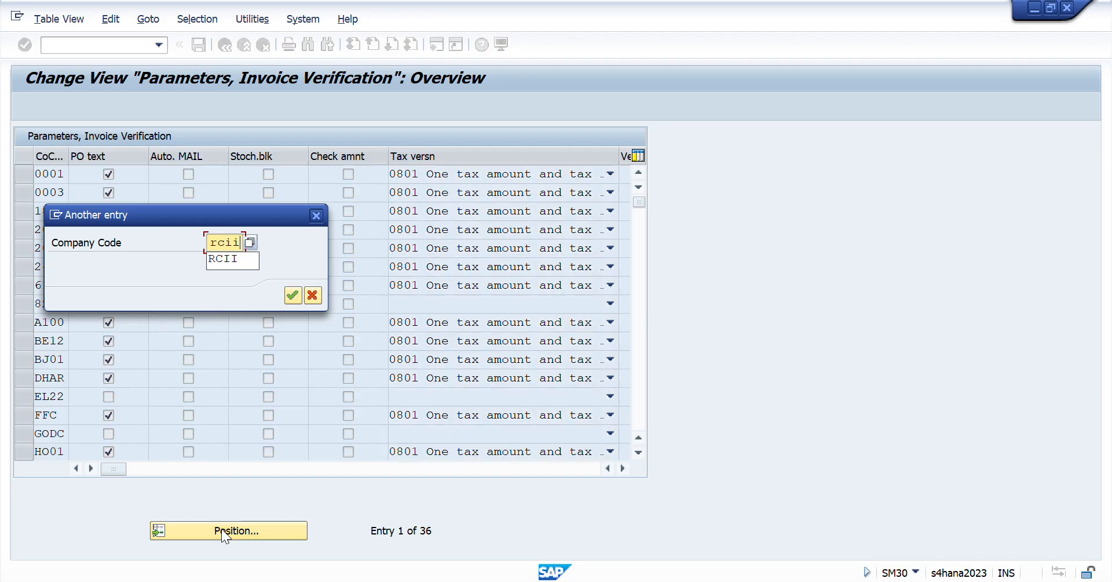
pyautogui.press('Return')
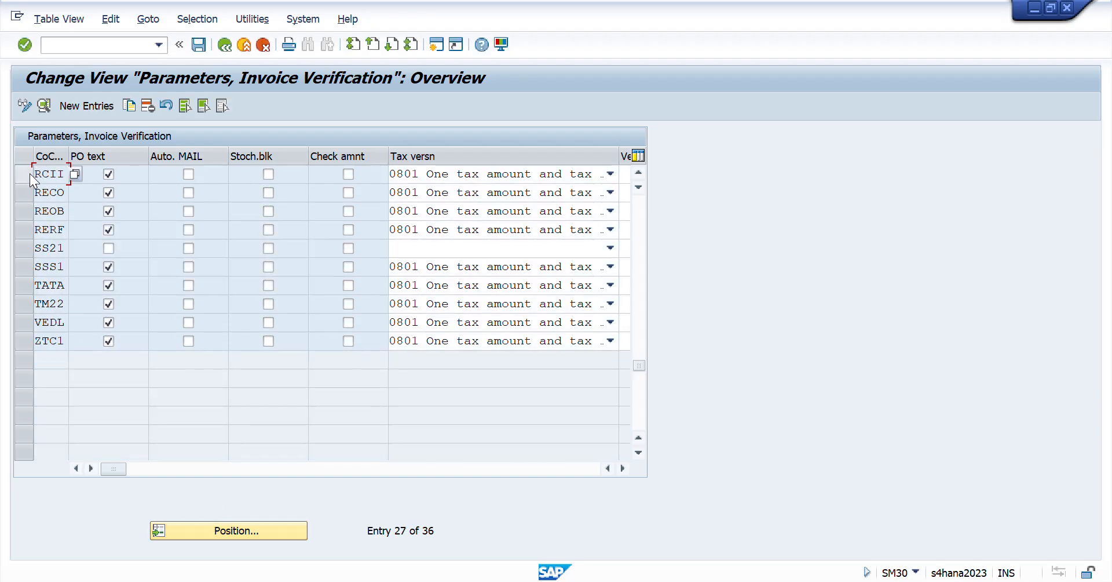
pyautogui.moveTo(65, 174); pyautogui.dragTo(9, 175)
pyautogui.click(224, 45)
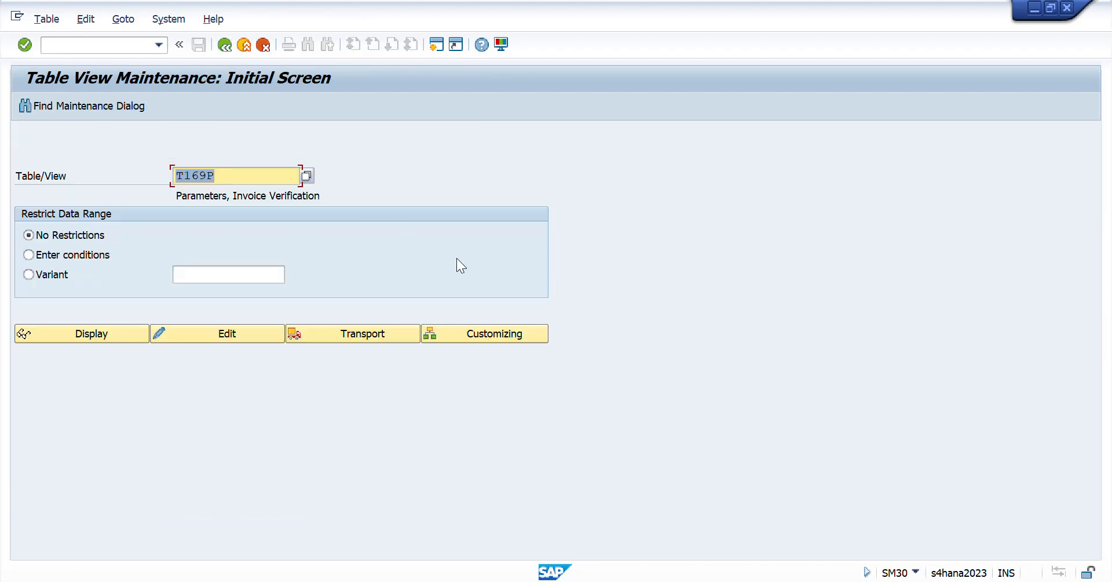
# - Switch to Excel and go to the Maintain Number range 50 item in the checklist
pyautogui.hotkey('alt', 'Tab')
pyautogui.press('Down')
pyautogui.press('Down')
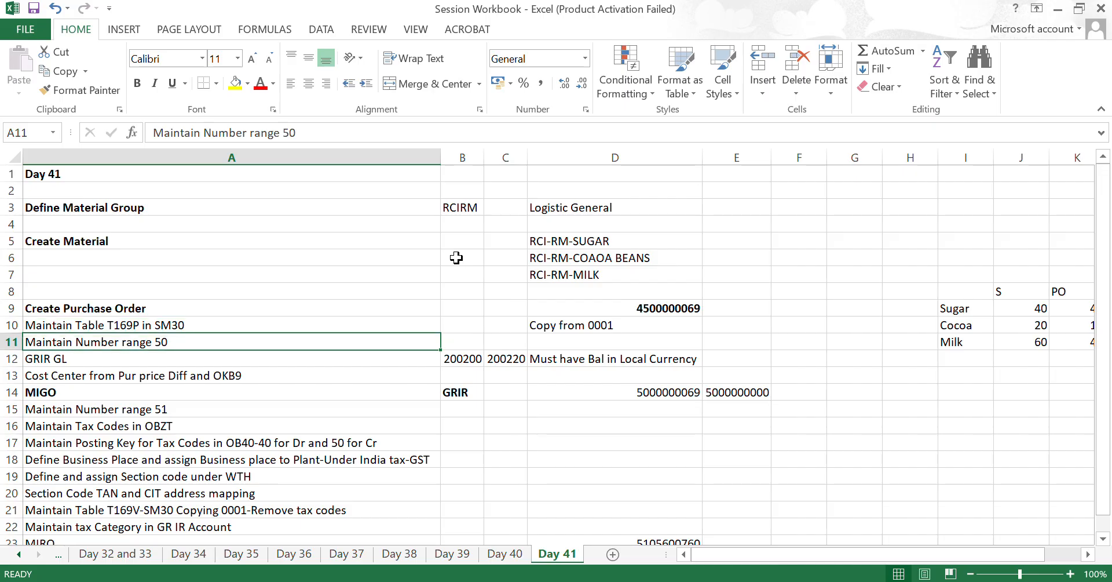
# - Return to SAP, start transaction OBA7 and open the details of document type WE
pyautogui.hotkey('alt', 'Tab')
pyautogui.click(99, 44)
pyautogui.write('/')
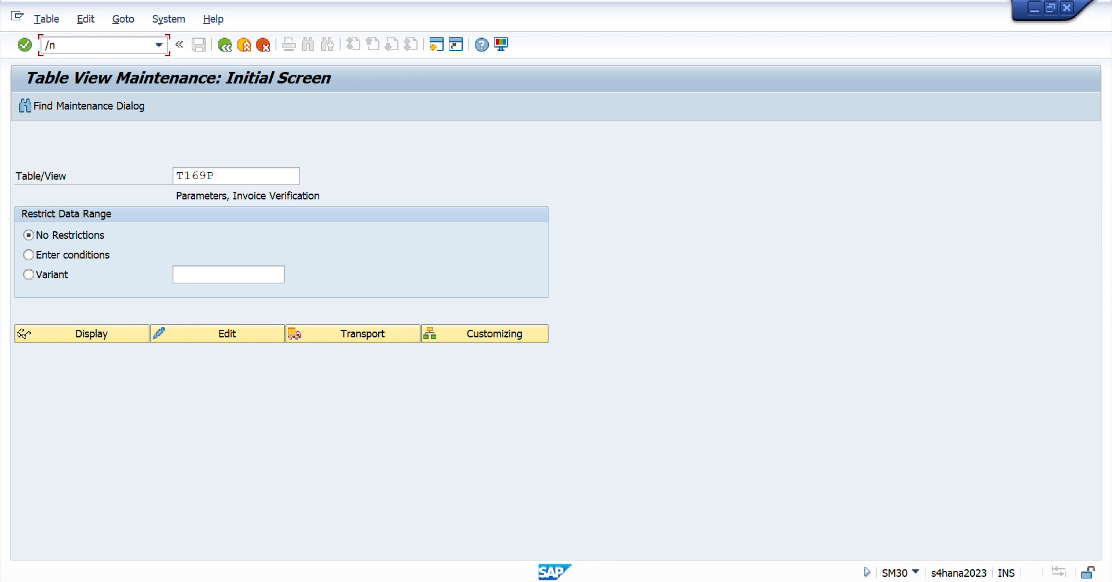
pyautogui.write('noba7')
pyautogui.press('Return')
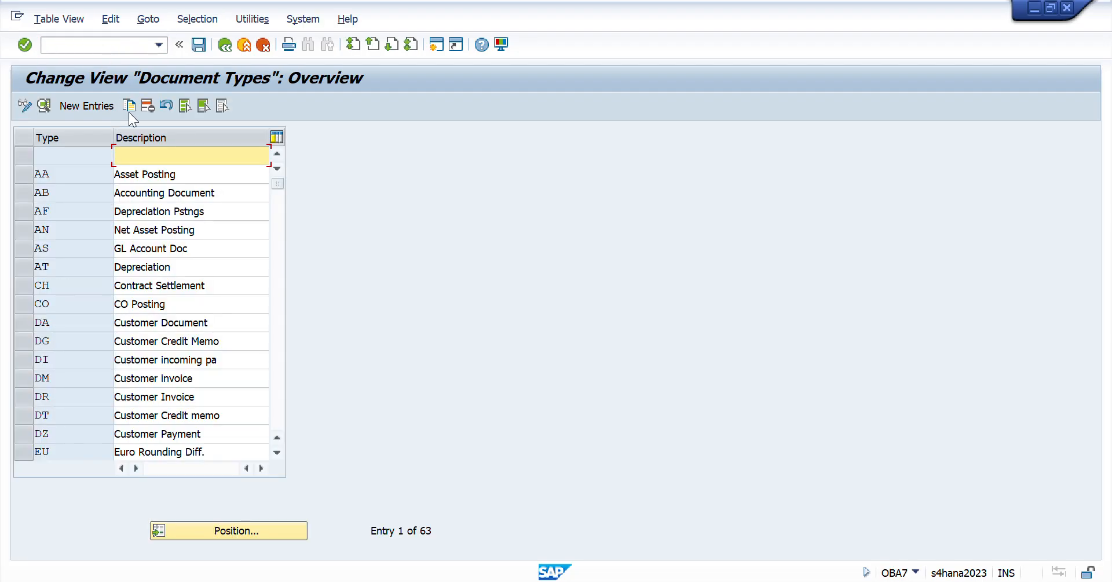
pyautogui.click(234, 530)
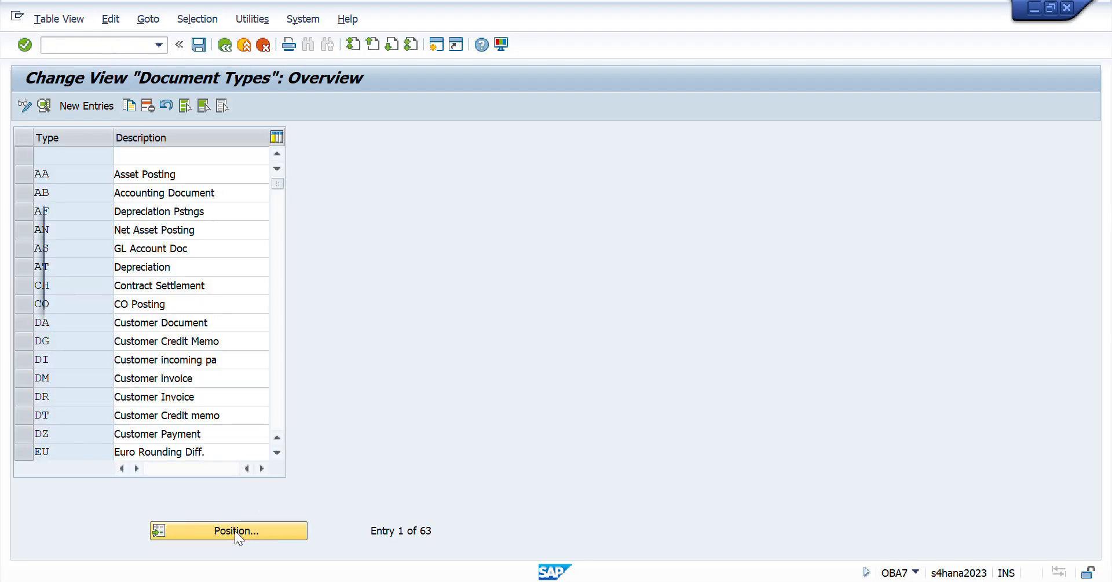
pyautogui.write('WE')
pyautogui.press('Return')
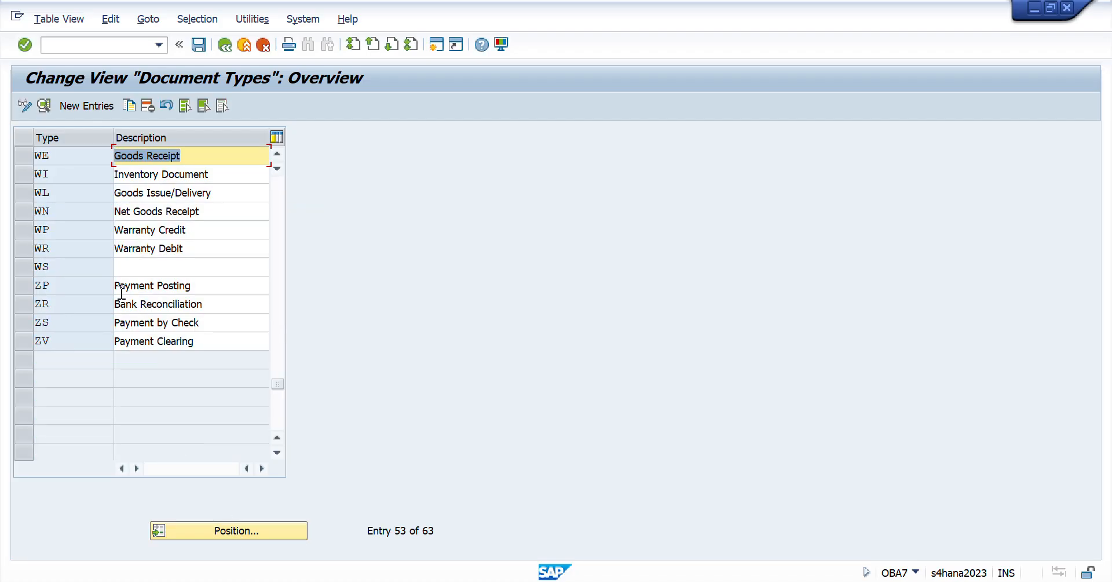
pyautogui.doubleClick(60, 155)
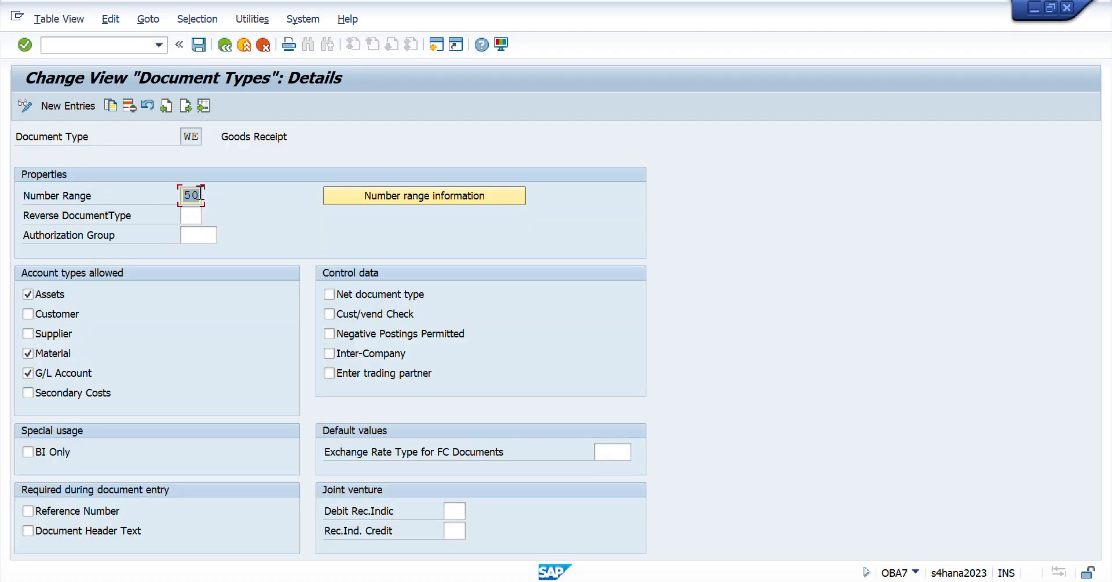
# - Display the number range intervals for company code RCII and check the 50 interval
pyautogui.click(399, 196)
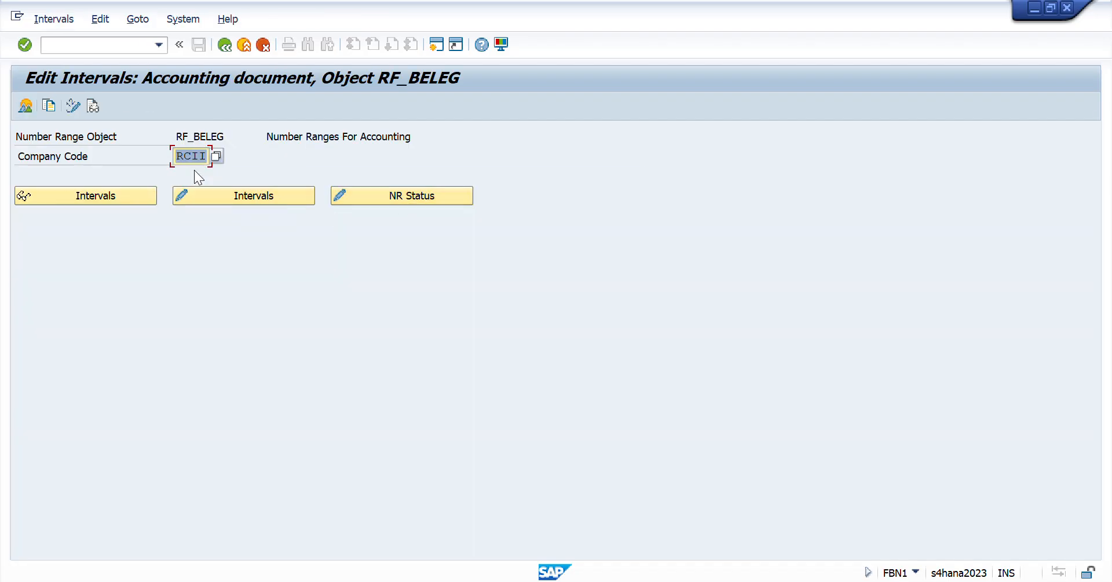
pyautogui.click(110, 196)
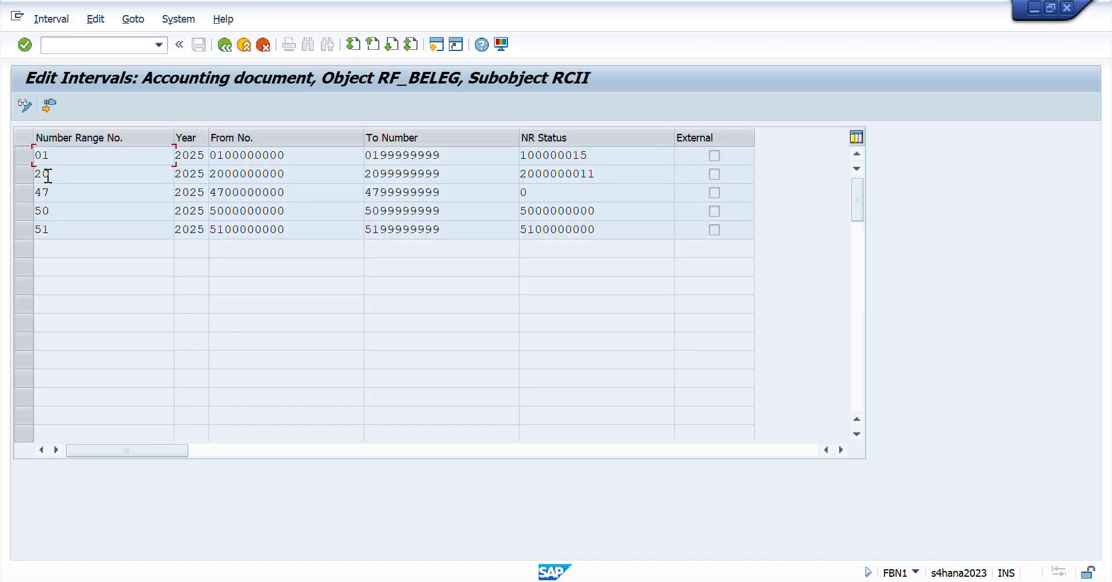
pyautogui.moveTo(64, 213); pyautogui.dragTo(35, 212)
pyautogui.click(277, 215)
pyautogui.doubleClick(277, 215)
# - Leave the number range transaction and switch back to the Day 41 checklist in Excel
pyautogui.click(93, 45)
pyautogui.write('/')
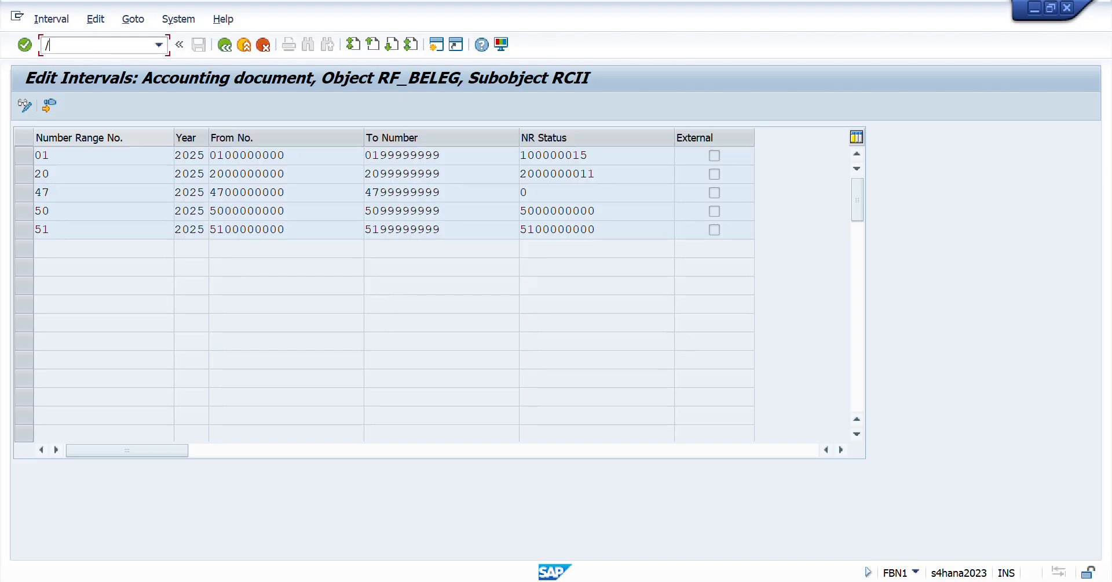
pyautogui.write('n')
pyautogui.press('Return')
pyautogui.hotkey('alt', 'Tab')
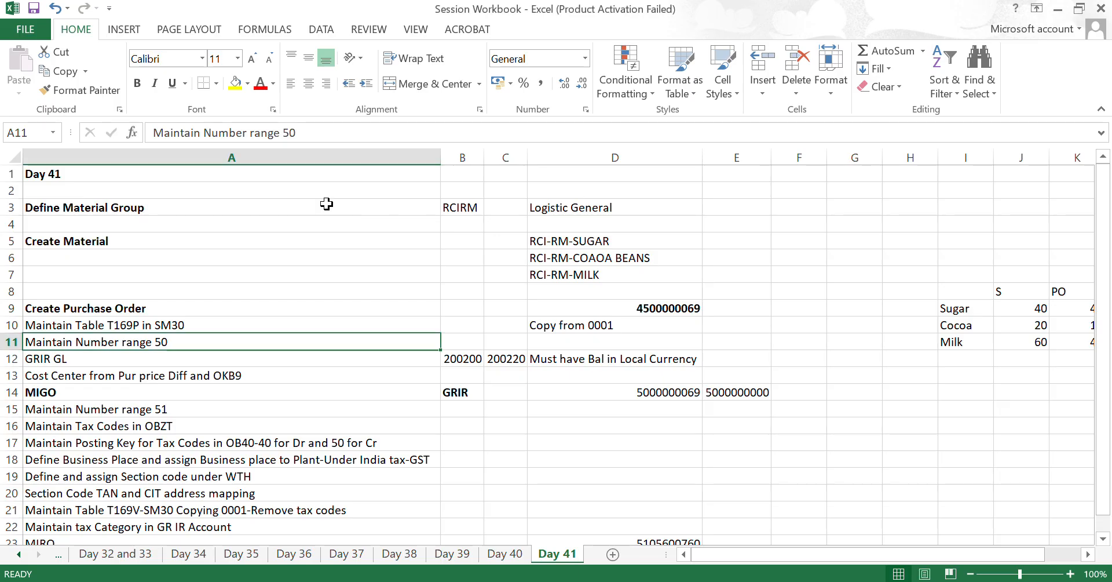
# - Go to the GRIR GL checklist item, switch to SAP, start transaction FS00 and expand the RCI-BS-Liabilities accounts
pyautogui.press('Down')
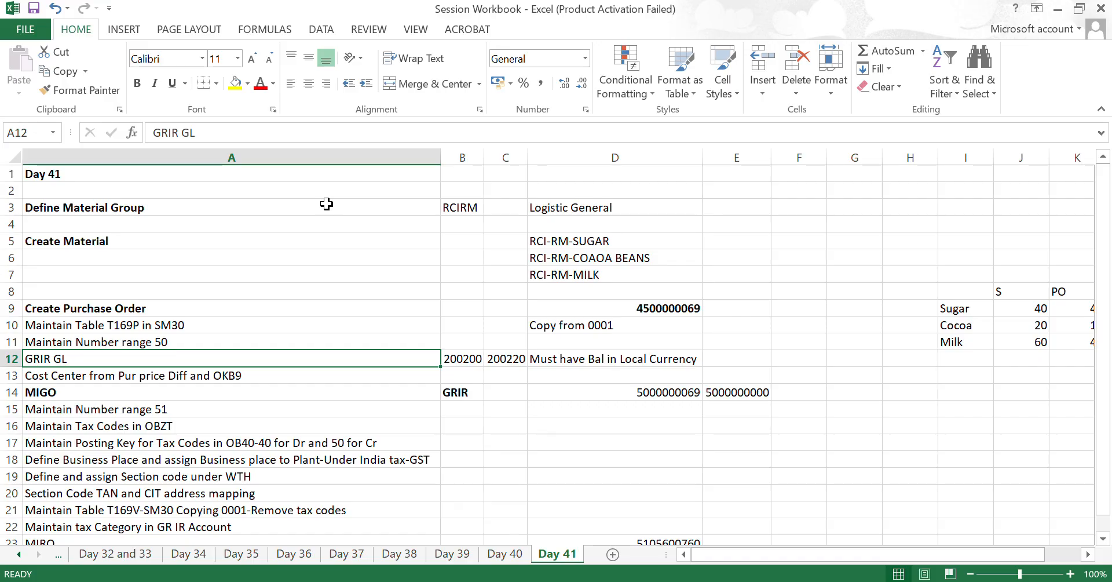
pyautogui.hotkey('alt', 'Tab')
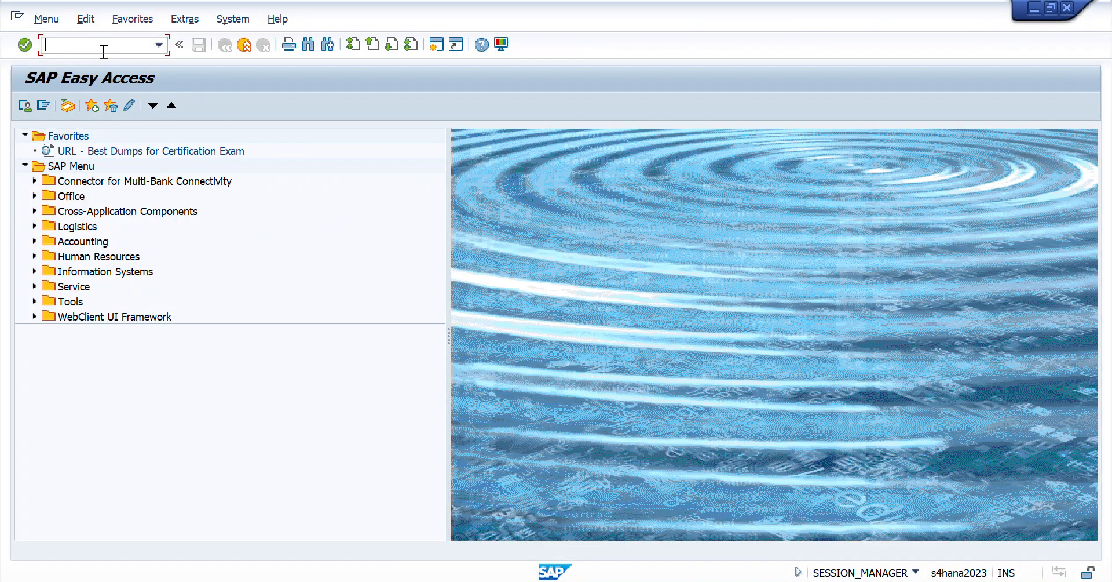
pyautogui.write('/nfs00')
pyautogui.press('Return')
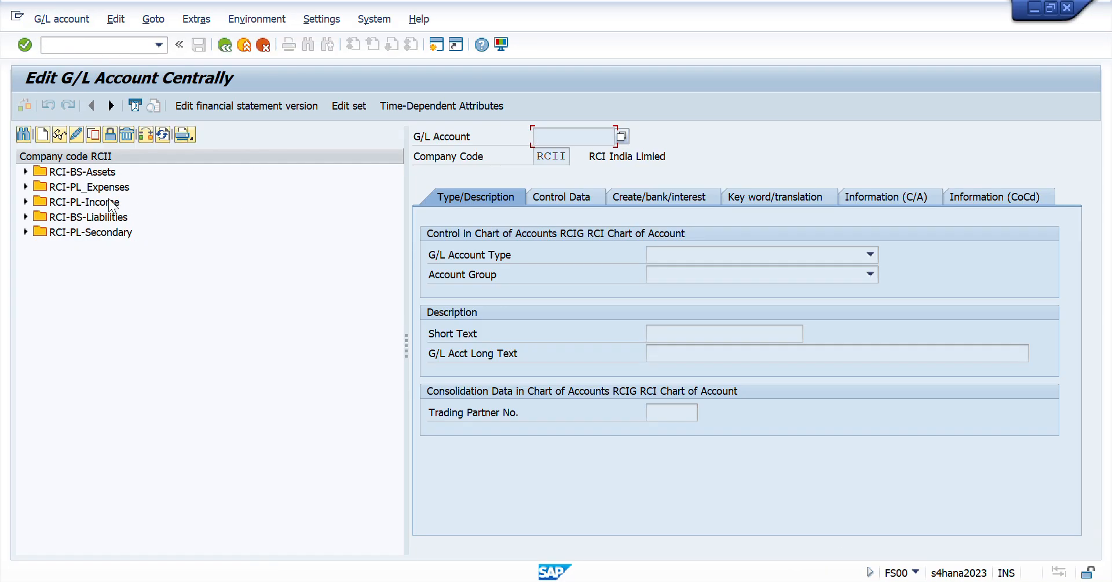
pyautogui.click(26, 217)
# - Check the GRIR account number in the Excel checklist, then display G/L accounts 200200 and 200220 in SAP
pyautogui.hotkey('alt', 'Tab')
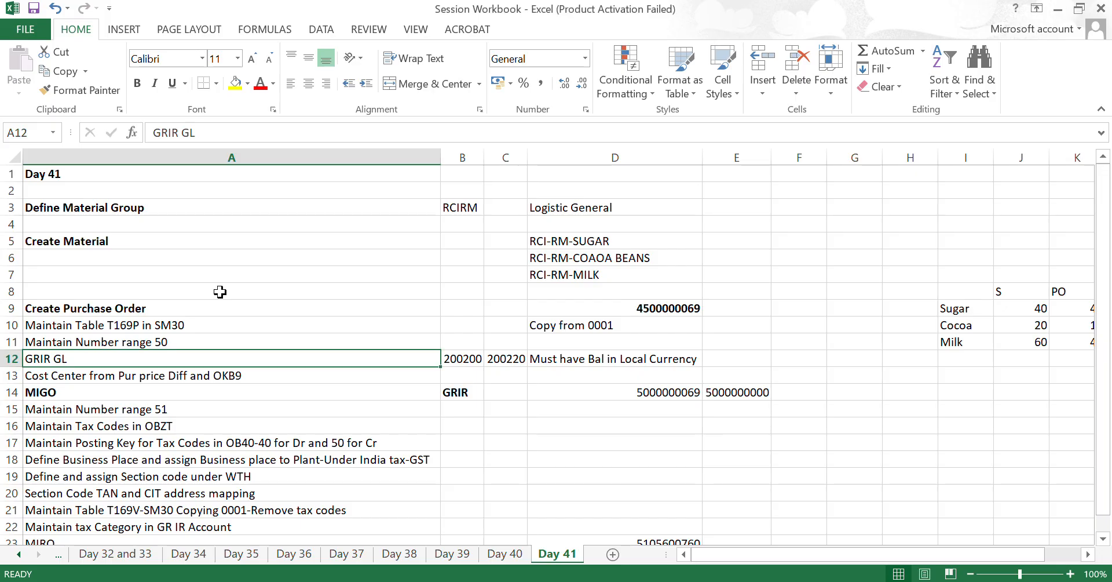
pyautogui.press('Right')
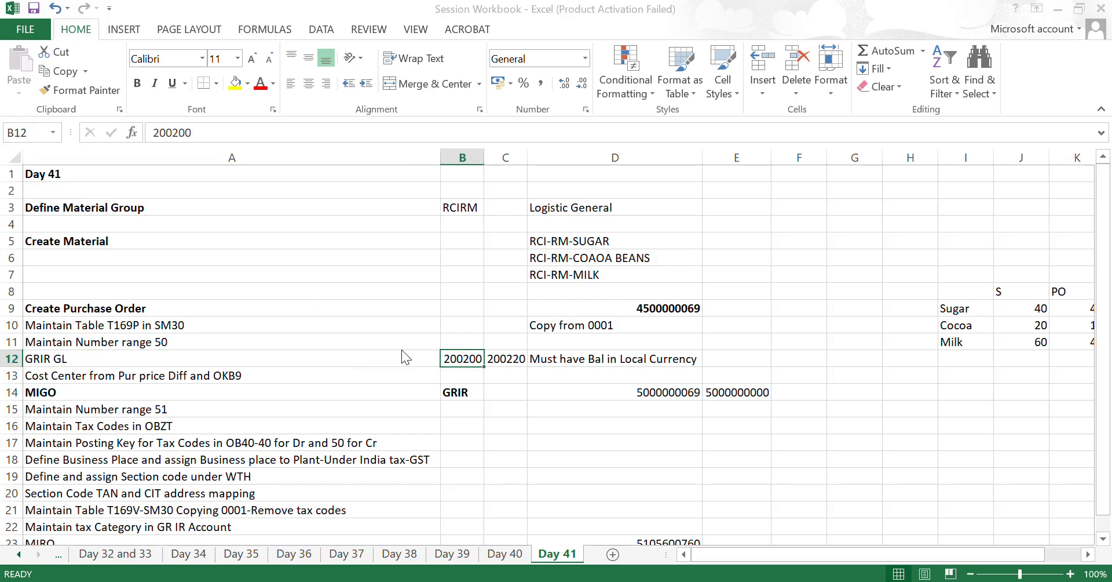
pyautogui.hotkey('alt', 'Tab')
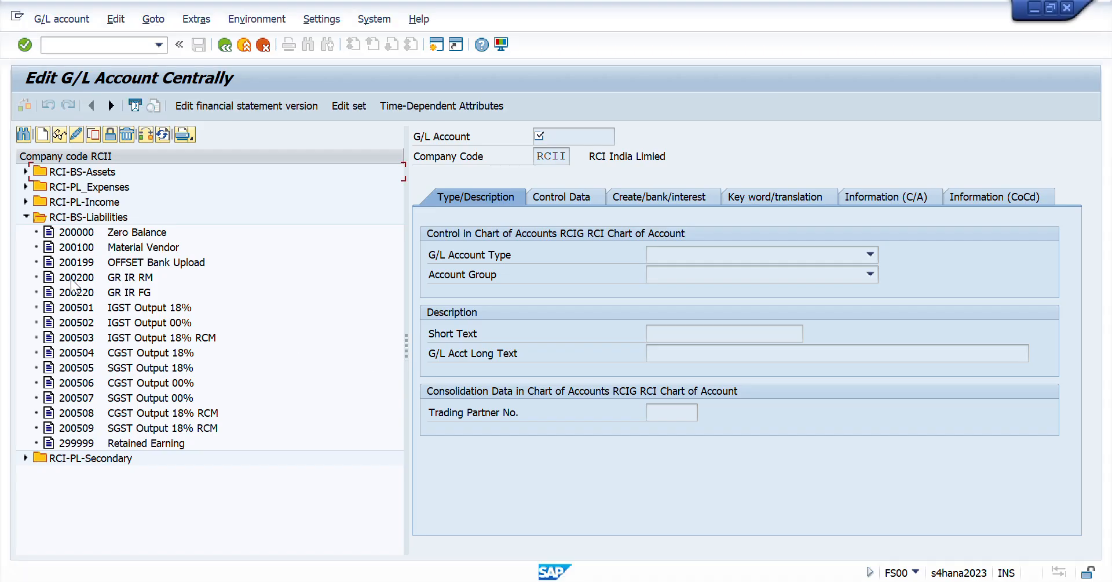
pyautogui.click(74, 284)
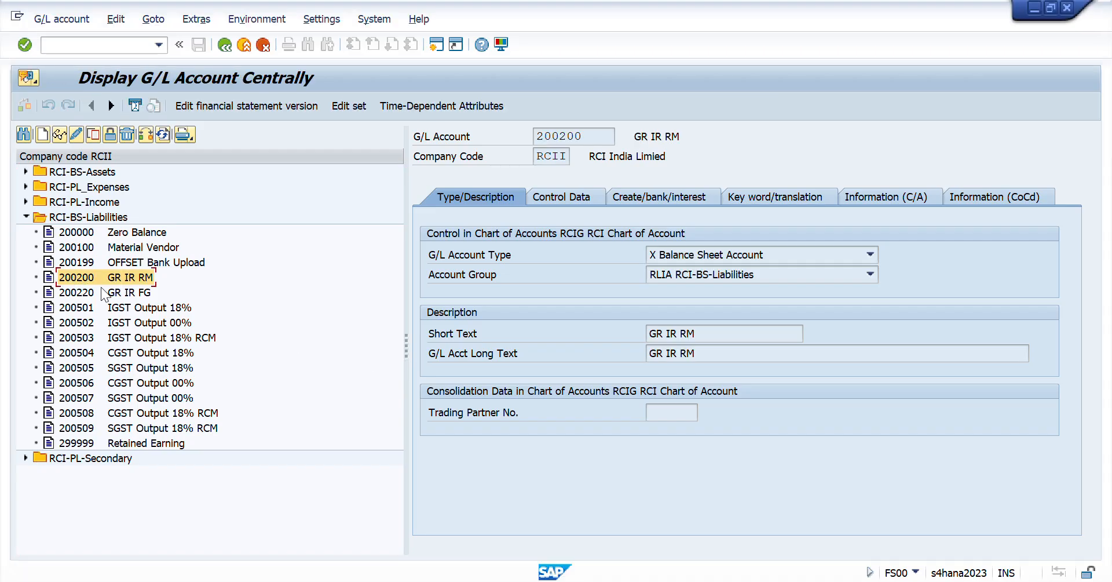
pyautogui.click(81, 293)
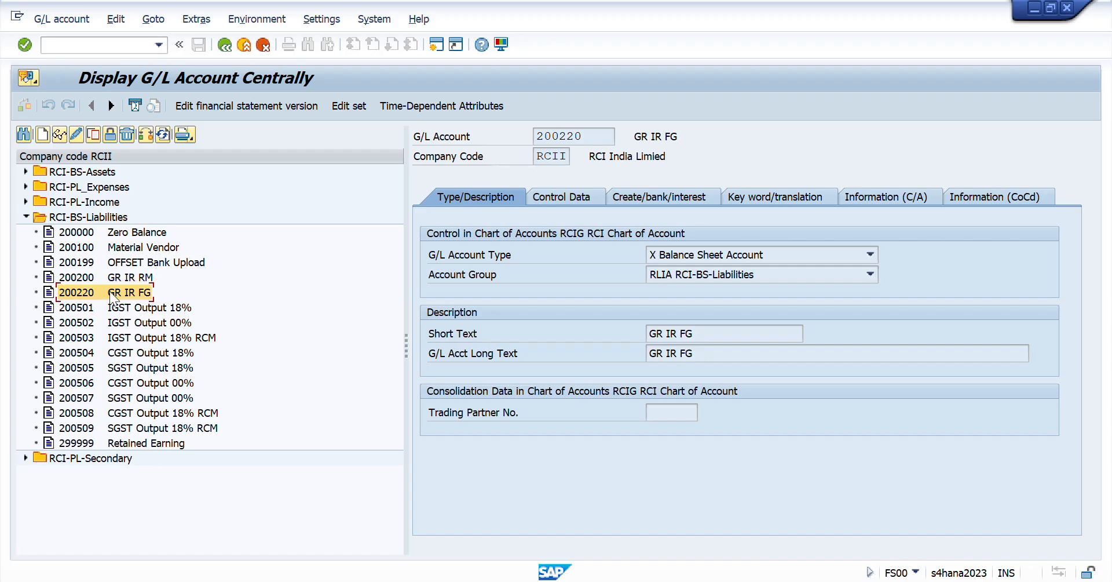
pyautogui.doubleClick(70, 281)
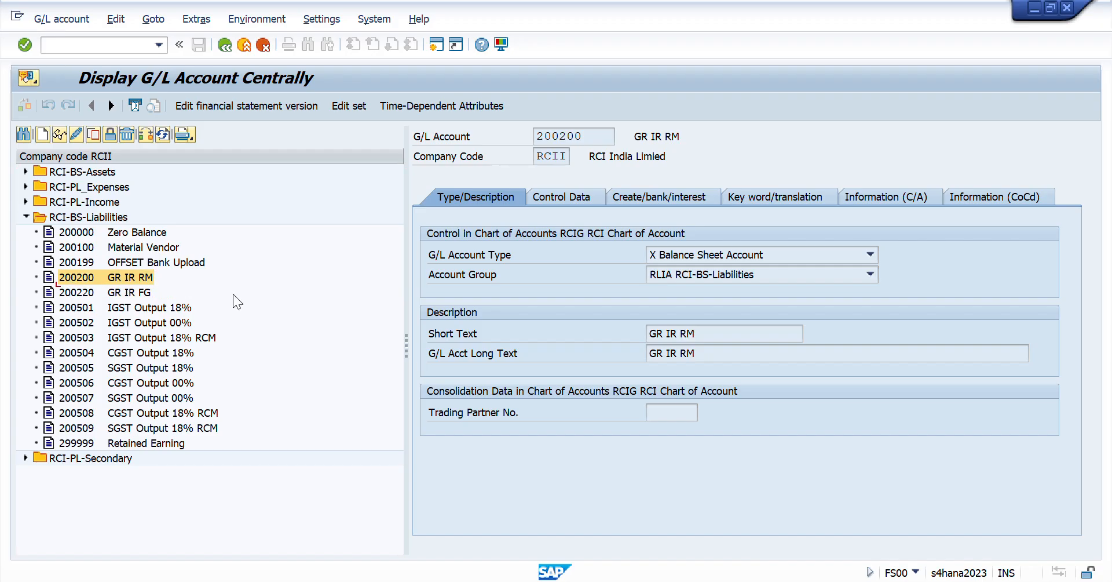
# - Consult the local currency balance note in Excel, then review the control data of G/L accounts 200200 and 200220 in SAP
pyautogui.hotkey('alt', 'Tab')
pyautogui.press('Right')
pyautogui.press('Right')
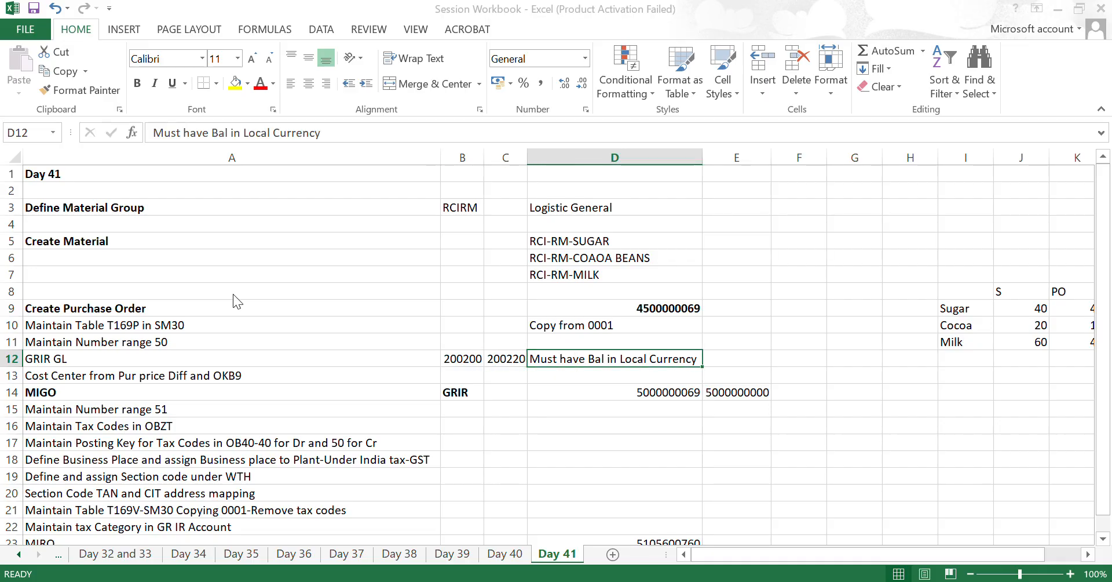
pyautogui.hotkey('alt', 'Tab')
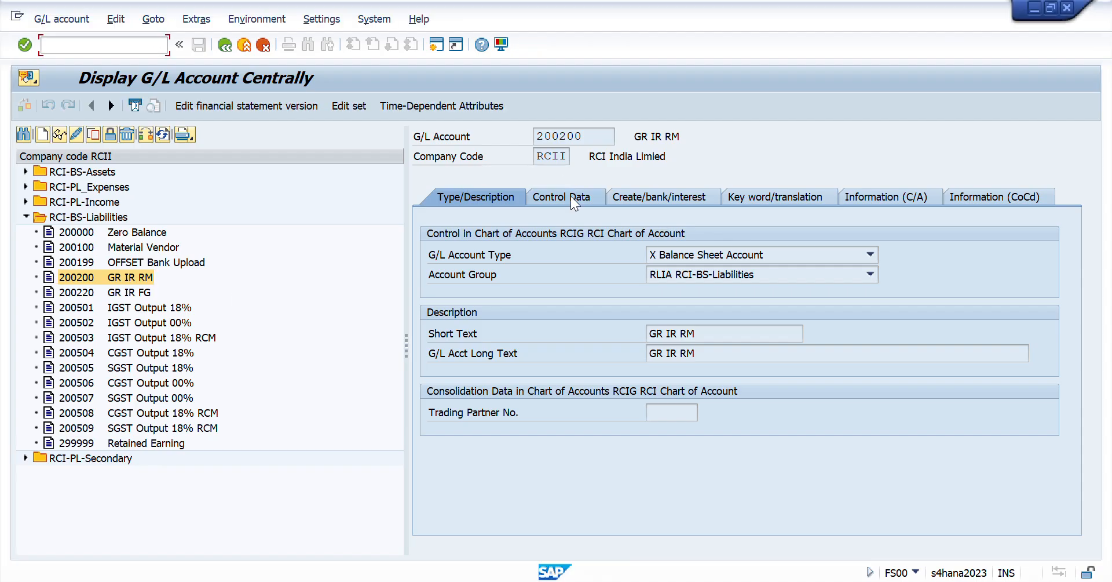
pyautogui.click(572, 195)
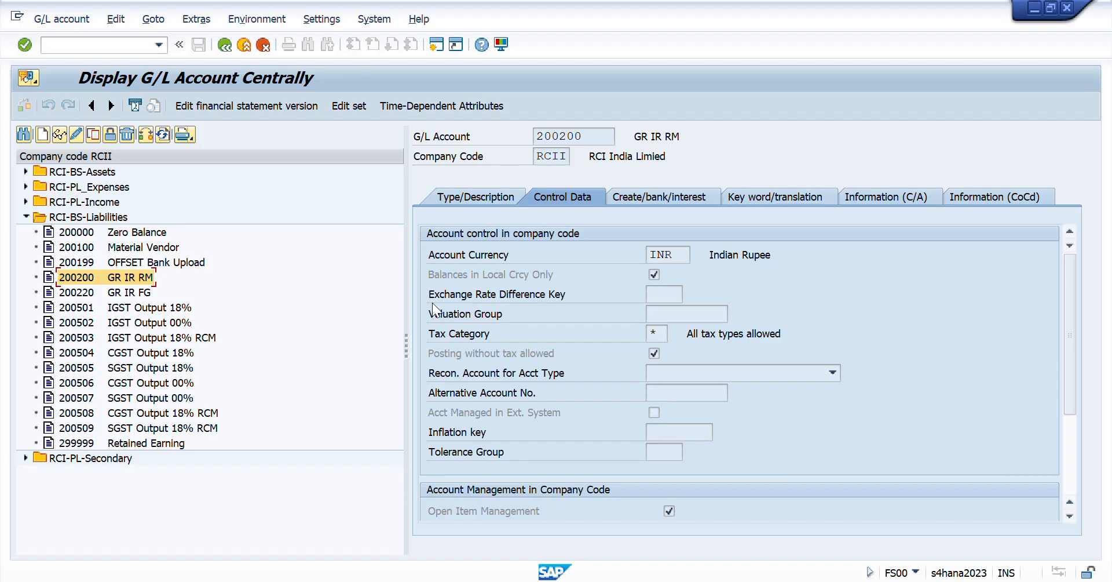
pyautogui.doubleClick(109, 293)
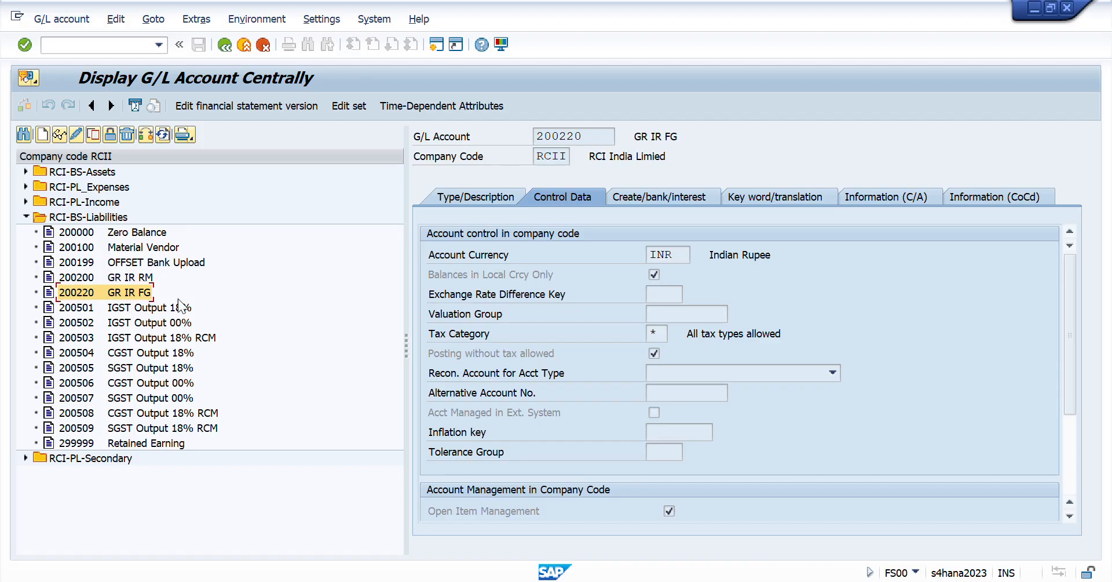
# - Switch to Excel and go to the Cost Center from Pur price Diff and OKB9 item in the checklist
pyautogui.hotkey('alt', 'Tab')
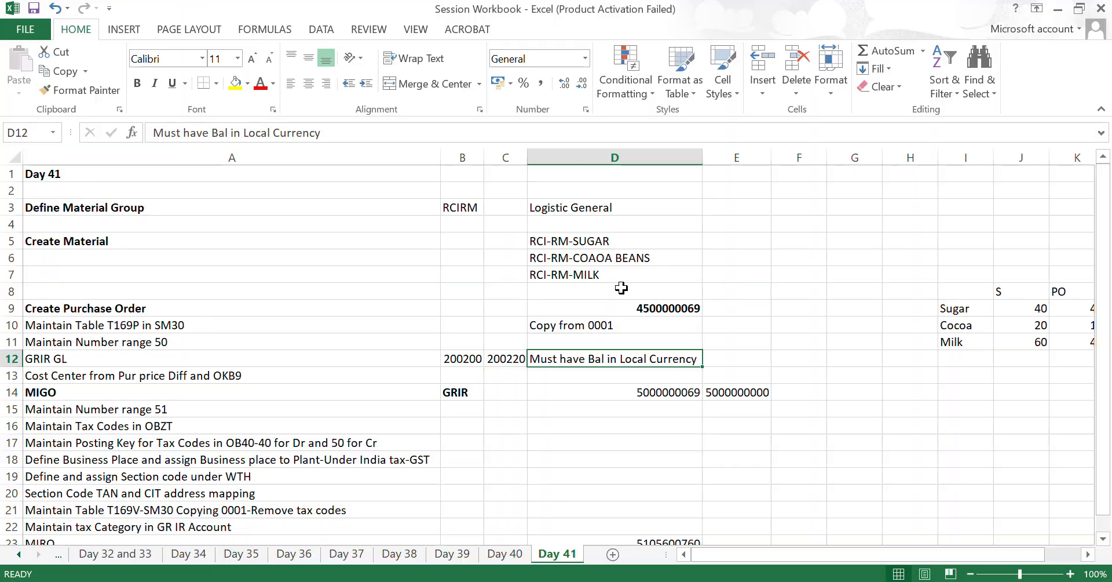
pyautogui.press('Left')
pyautogui.press('Left')
pyautogui.press('Left')
pyautogui.press('Down')
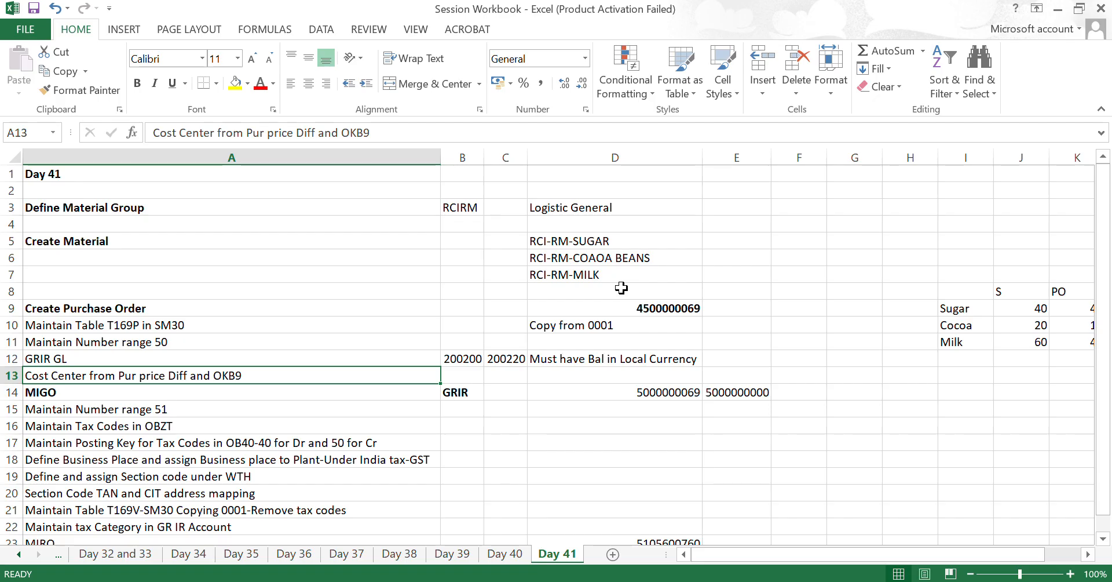
# - Enter Inv in cell B23 beside MIRO and make it bold
pyautogui.press('Down')
pyautogui.press('Down')
pyautogui.press('Down')
pyautogui.press('Down')
pyautogui.press('Down')
pyautogui.press('Down')
pyautogui.press('Down')
pyautogui.press('Down')
pyautogui.press('Down')
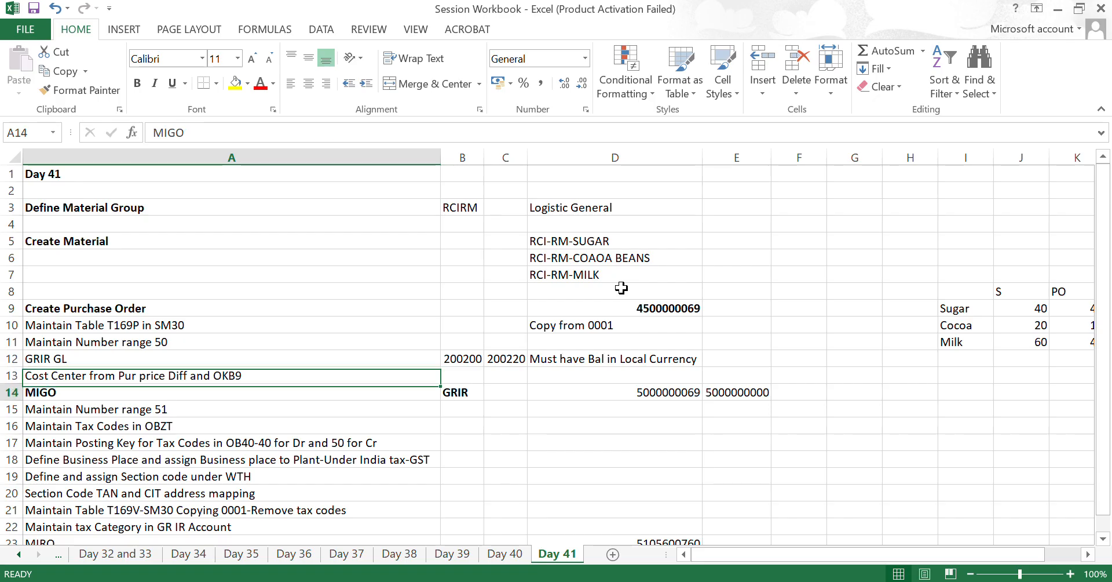
pyautogui.press('Down')
pyautogui.press('Right')
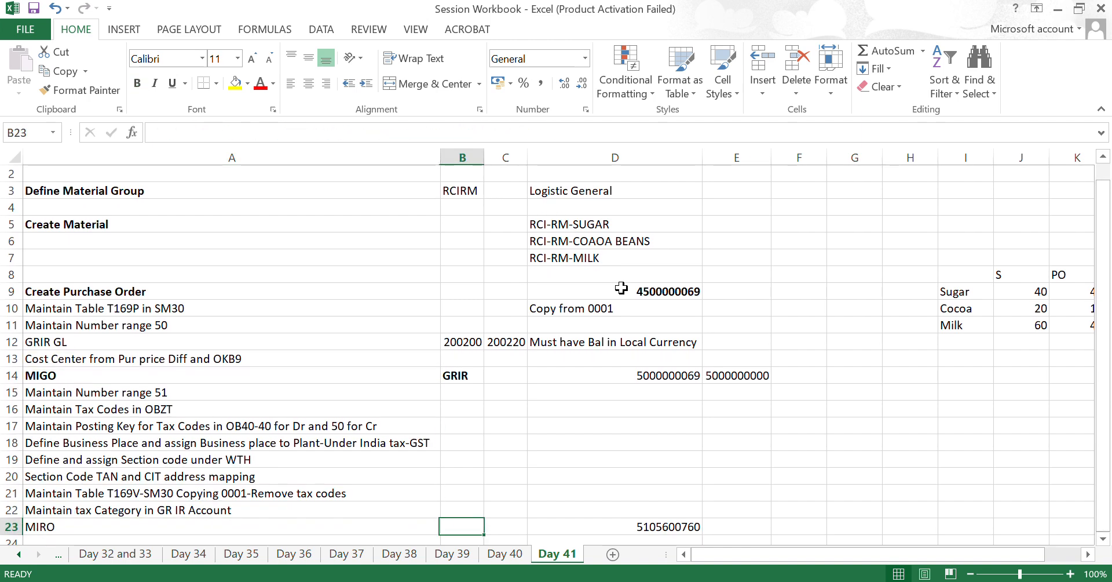
pyautogui.write('Inv')
pyautogui.press('Return')
pyautogui.press('Up')
pyautogui.hotkey('ctrl', 'b')
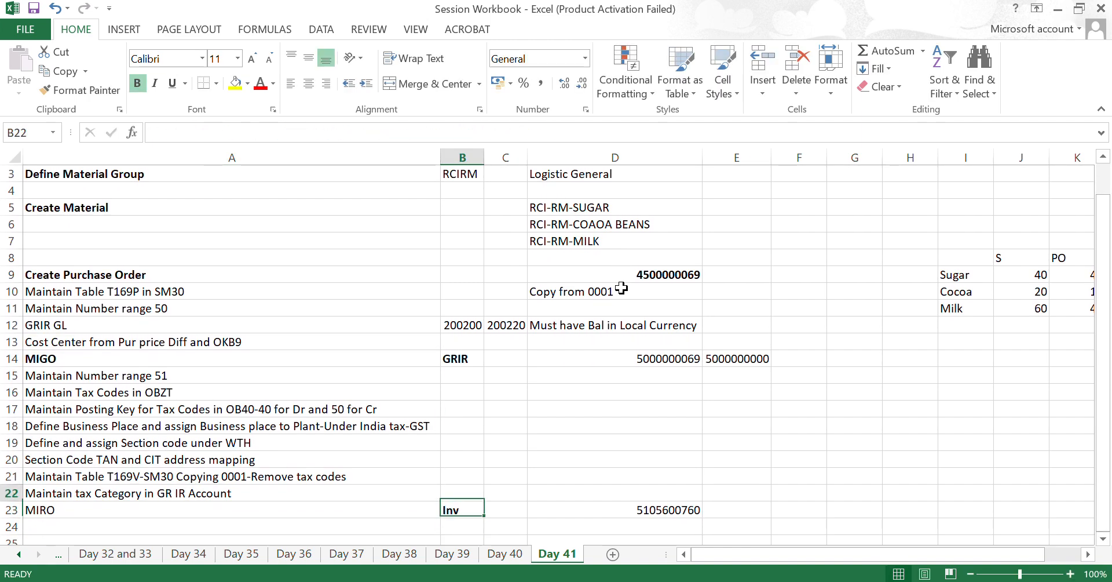
# - Go back up to the GRIR GL item in cell A12 of the checklist
pyautogui.press('Up')
pyautogui.press('Up')
pyautogui.press('Up')
pyautogui.press('Up')
pyautogui.press('Up')
pyautogui.press('Up')
pyautogui.press('Up')
pyautogui.press('Up')
pyautogui.press('Up')
pyautogui.press('Up')
pyautogui.press('Up')
pyautogui.press('Left')
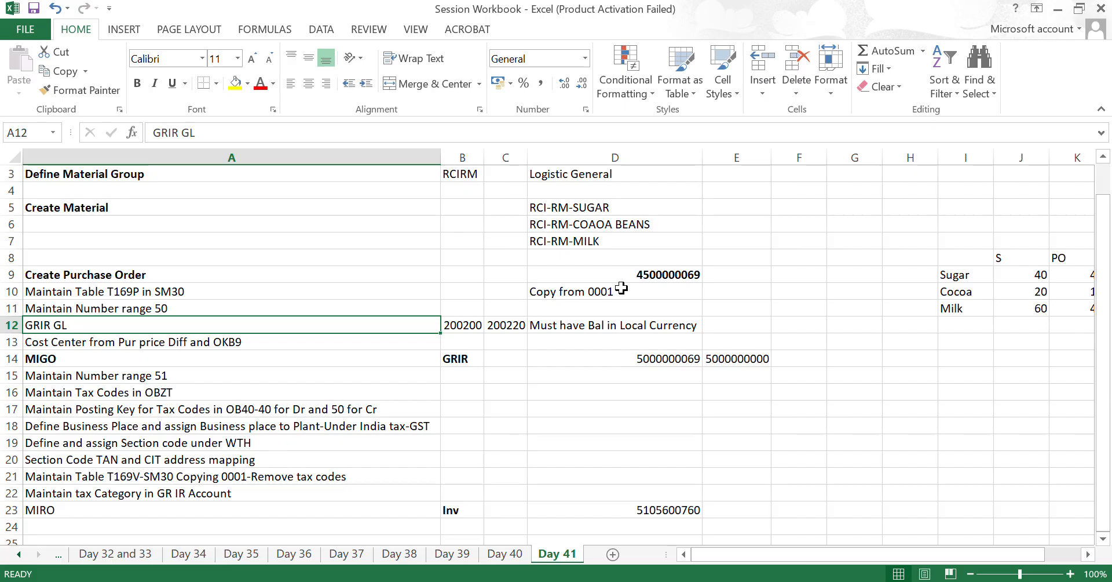
# - Go to the Cost Center from Pur price Diff and OKB9 item and check its row for notes
pyautogui.press('Down')
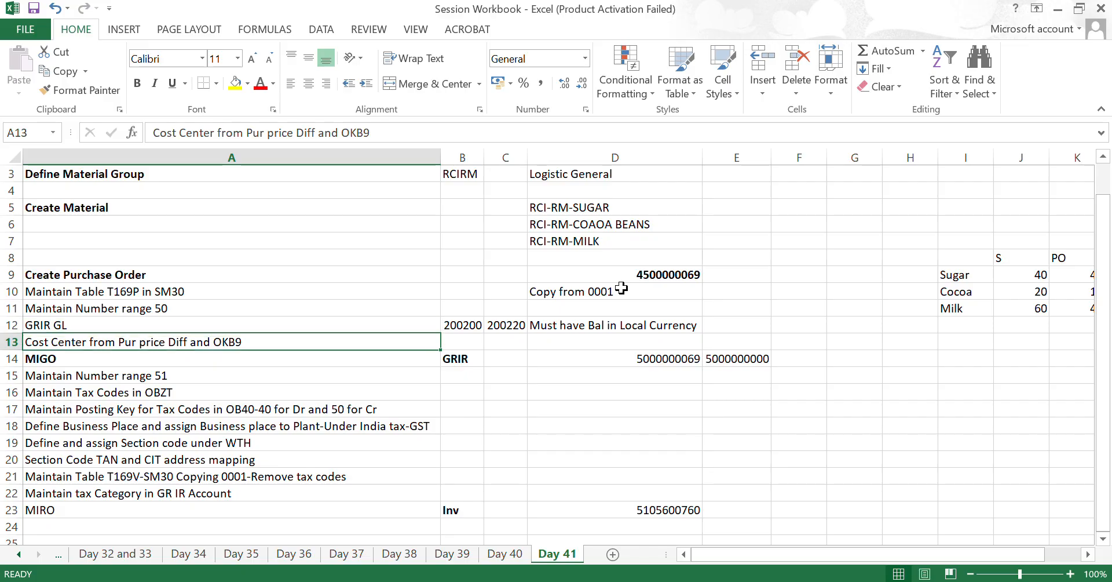
pyautogui.press('Right')
pyautogui.press('Right')
pyautogui.press('Right')
pyautogui.press('Right')
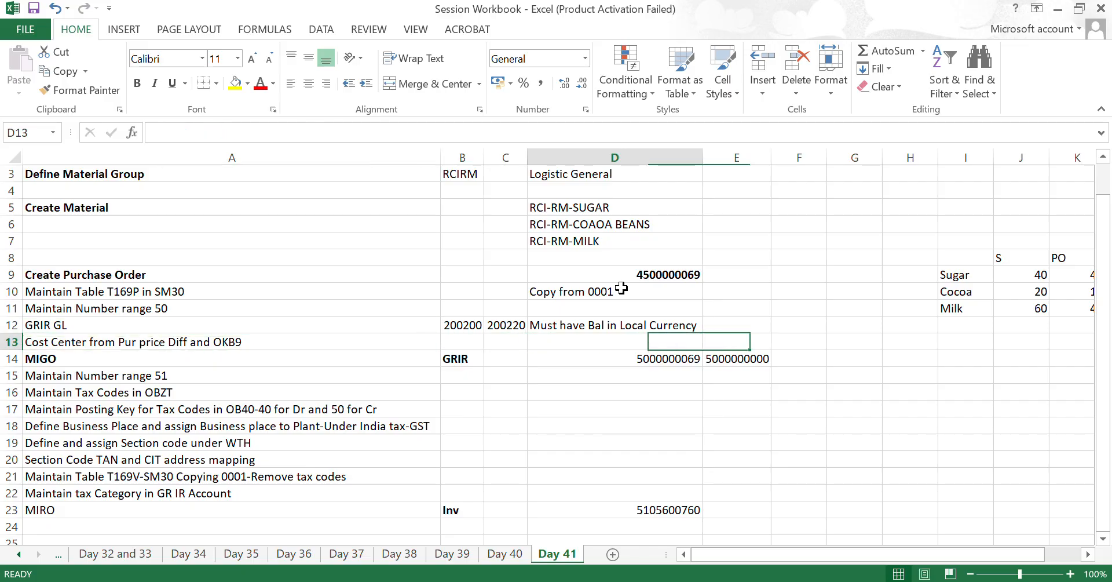
pyautogui.press('Home')
# - Switch to SAP and start the cost center display with transaction KS03
pyautogui.hotkey('alt', 'Tab')
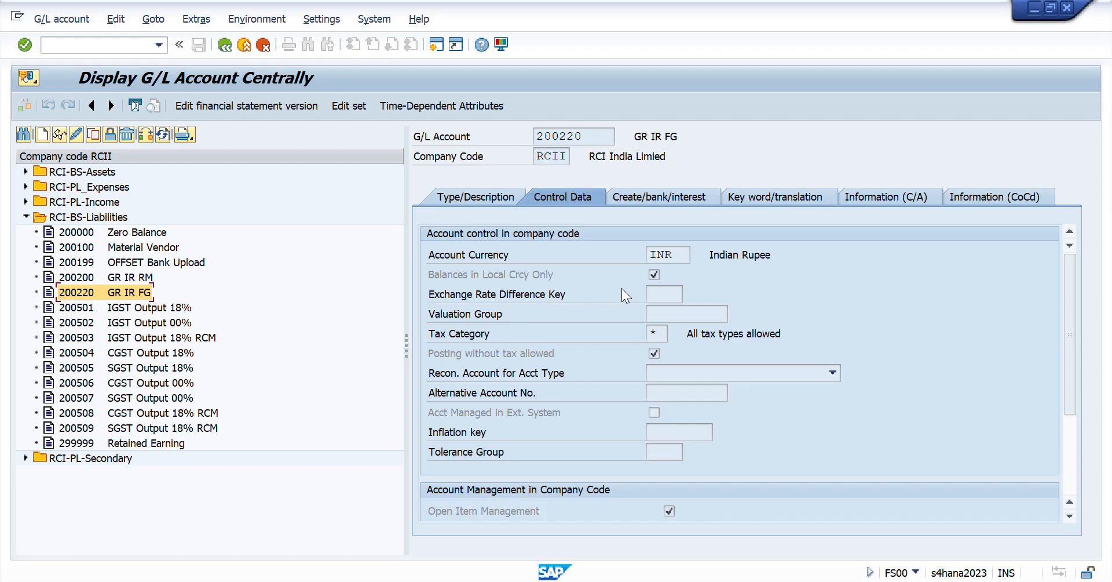
pyautogui.click(129, 45)
pyautogui.write('/nks03')
pyautogui.press('Return')
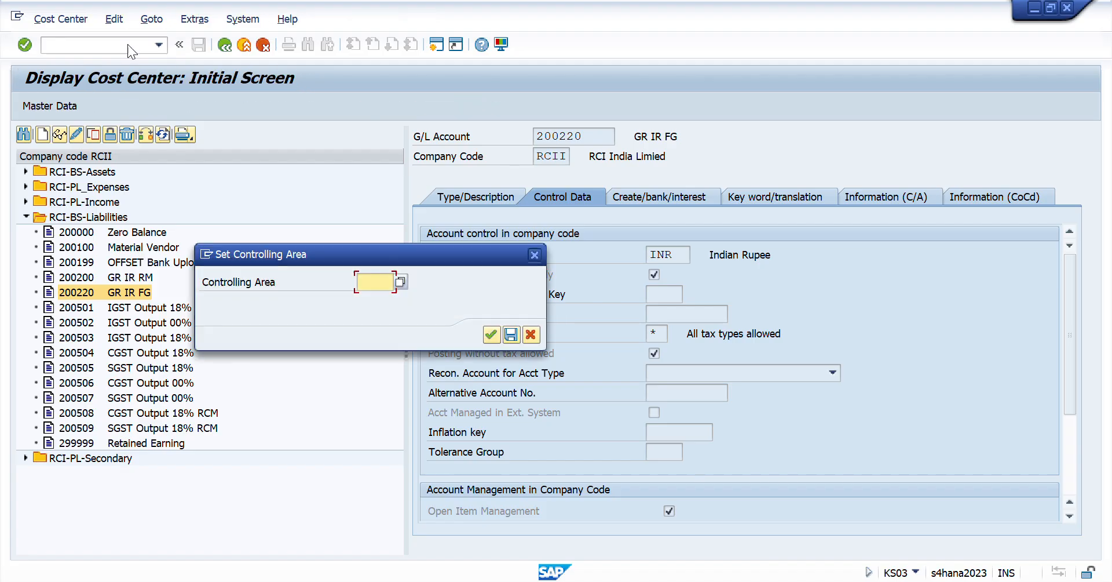
# - Set controlling area RCIG, display cost center RCIG_G2 and examine its name
pyautogui.write('rci')
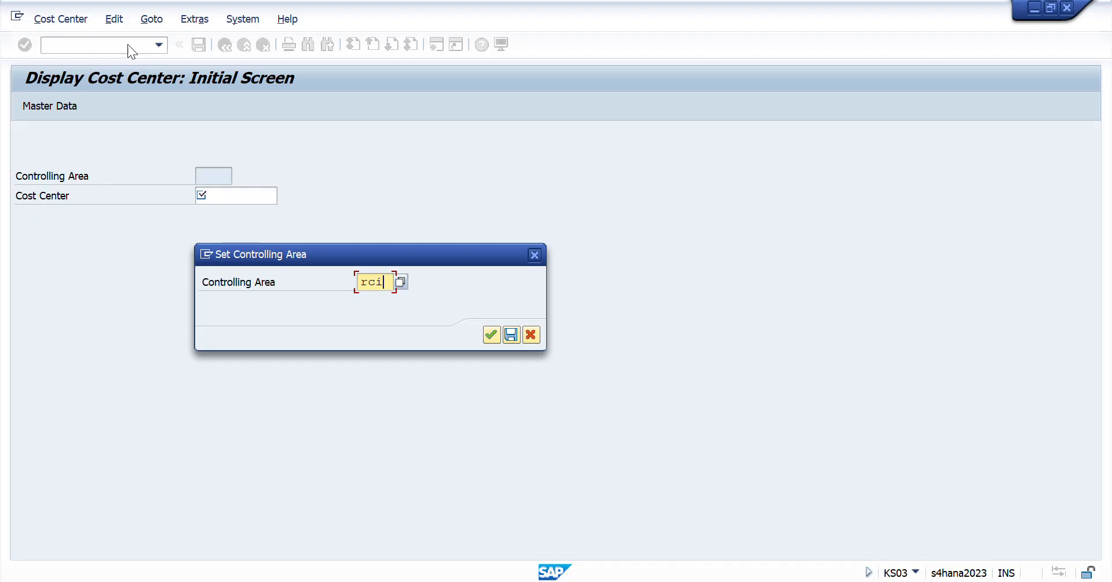
pyautogui.press('Return')
pyautogui.press('Down')
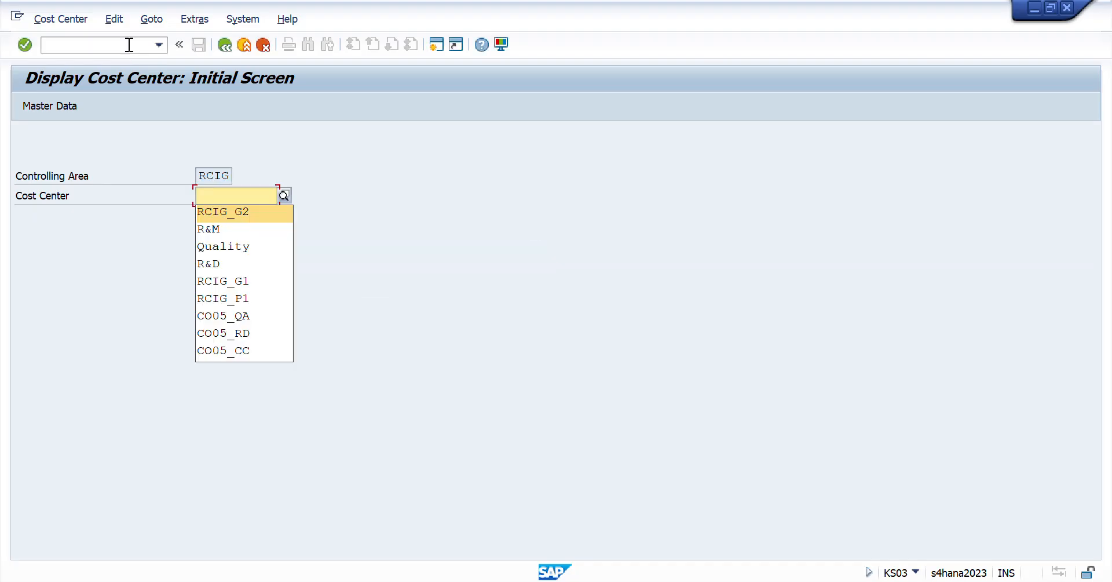
pyautogui.press('Return')
pyautogui.press('Return')
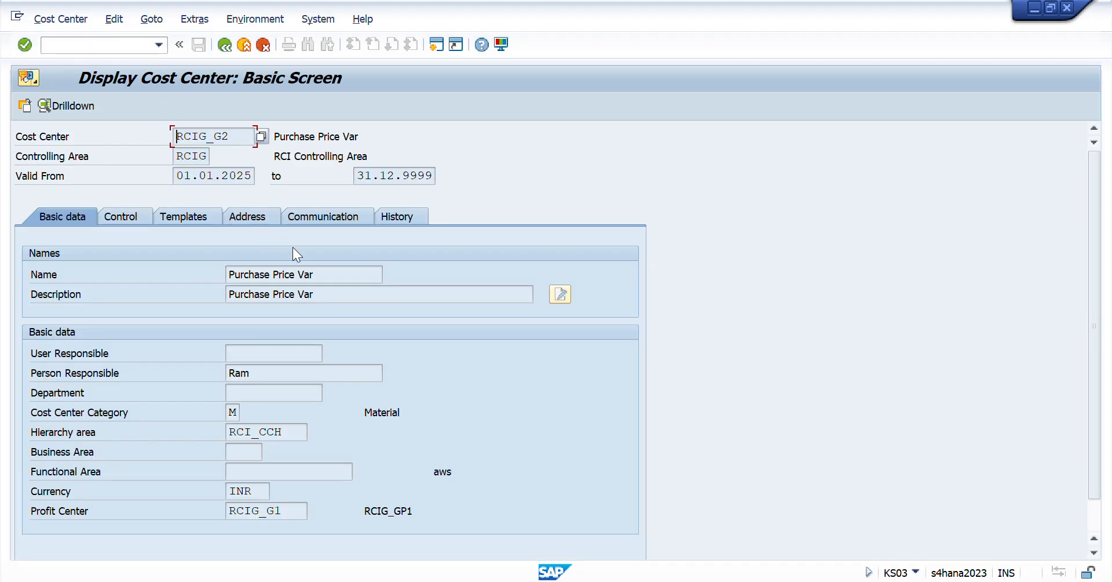
pyautogui.moveTo(330, 270); pyautogui.dragTo(78, 258)
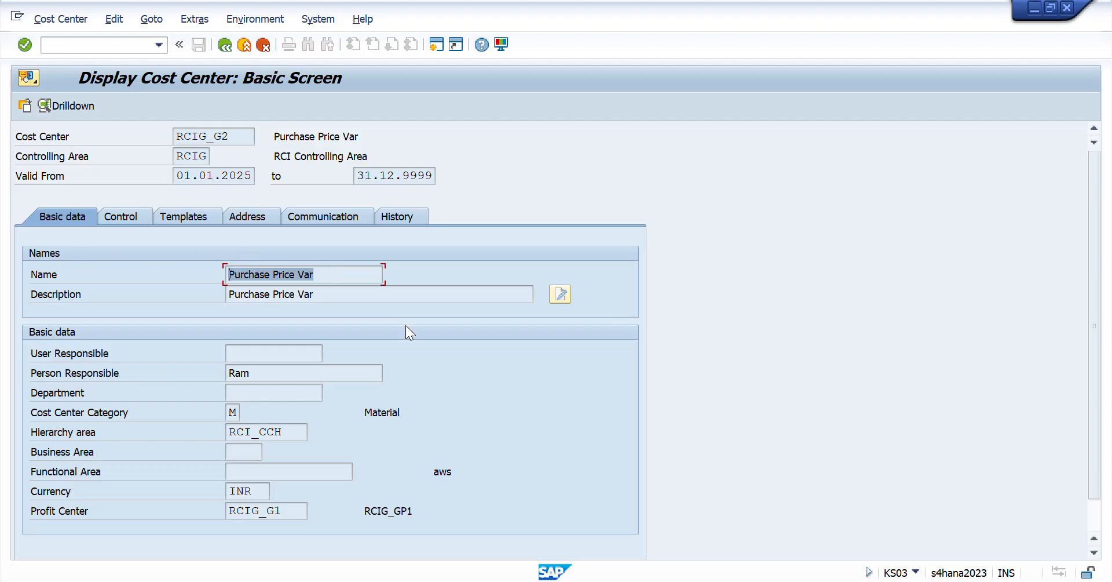
pyautogui.hotkey('alt', 'Tab')
pyautogui.hotkey('alt', 'Tab')
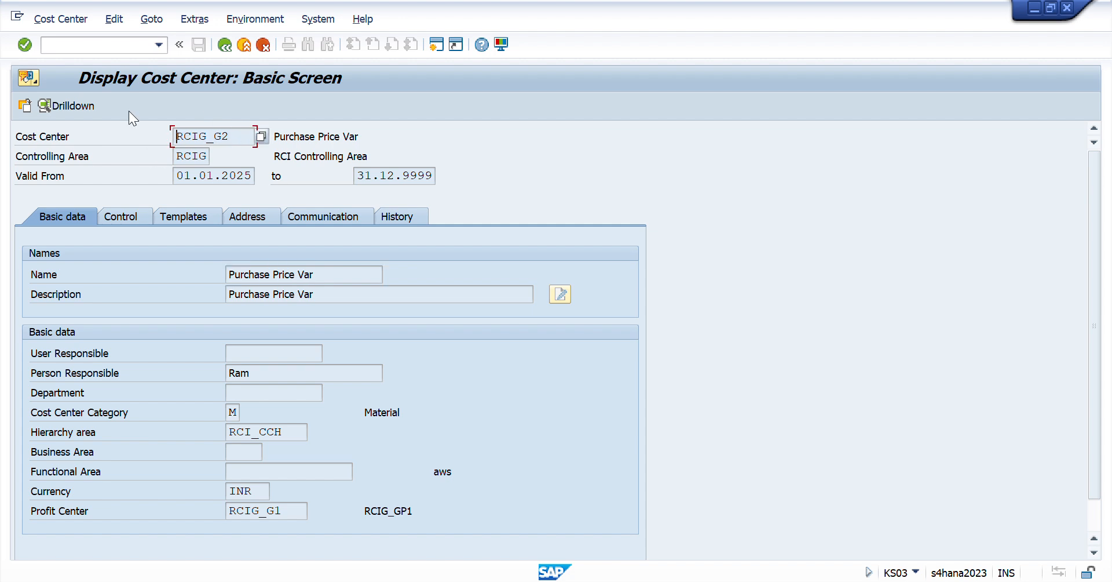
# - Open the default account assignment overview with transaction OKB9
pyautogui.click(84, 46)
pyautogui.write('/nokb9')
pyautogui.press('Return')
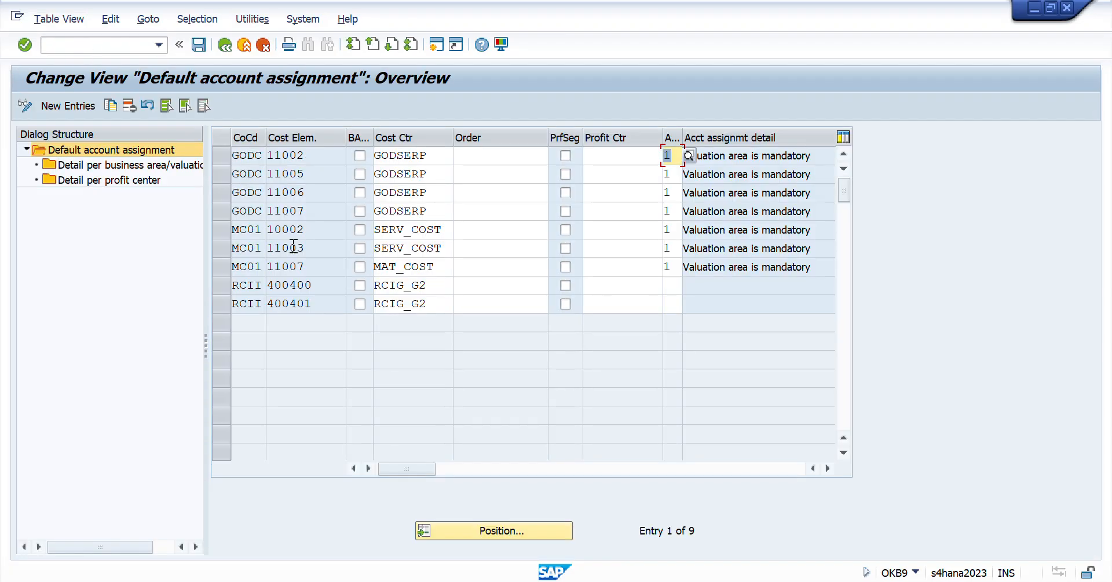
# - Review the company code RCII default assignment entries for cost elements 400400 and 400401
pyautogui.click(223, 285)
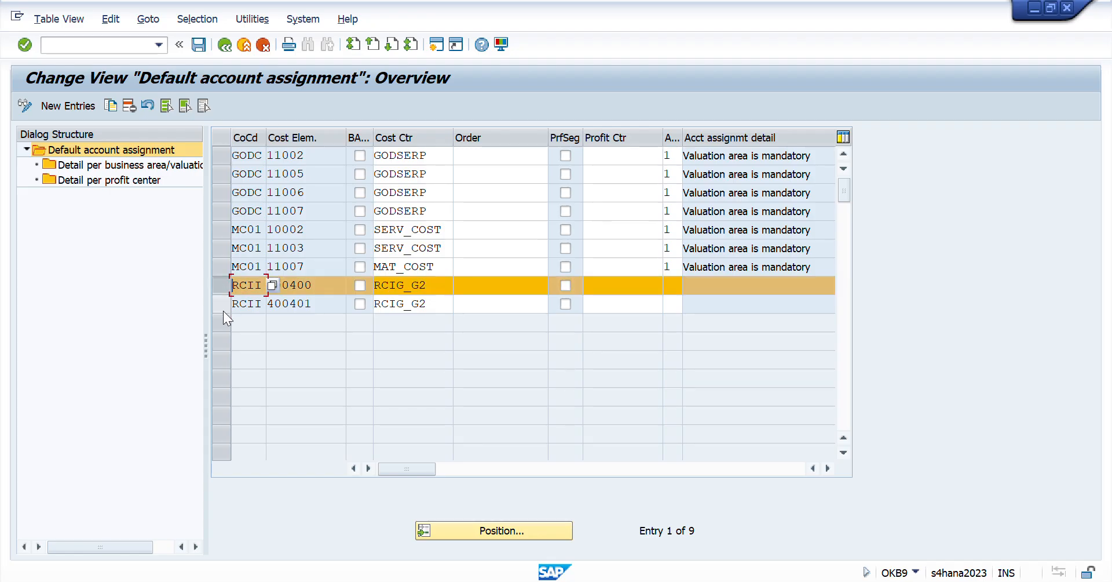
pyautogui.click(224, 307)
pyautogui.moveTo(318, 285); pyautogui.dragTo(204, 285)
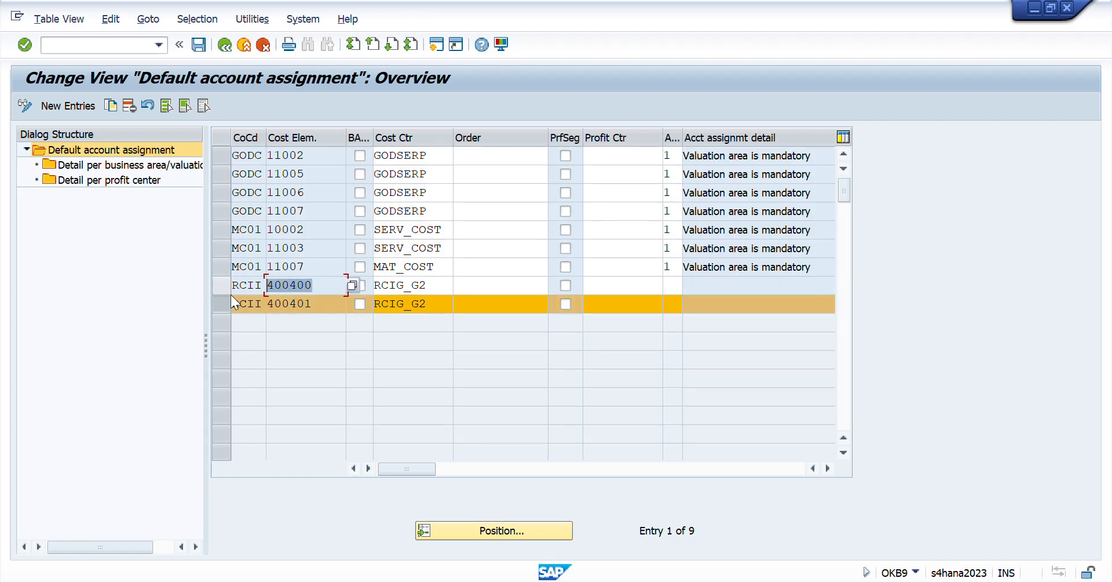
pyautogui.moveTo(331, 303); pyautogui.dragTo(207, 319)
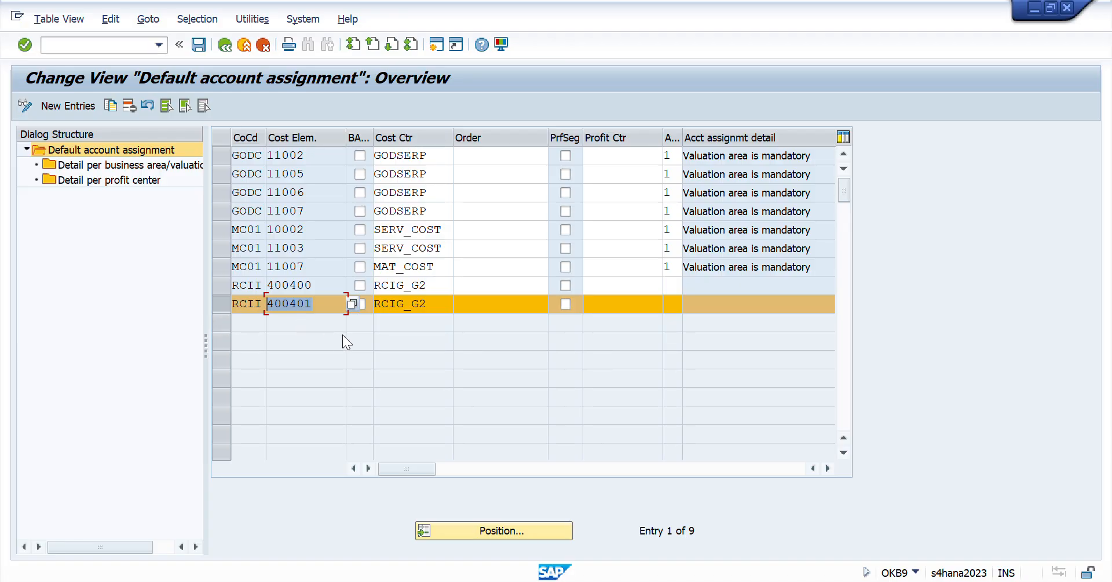
pyautogui.hotkey('alt', 'Tab')
pyautogui.hotkey('alt', 'Tab')
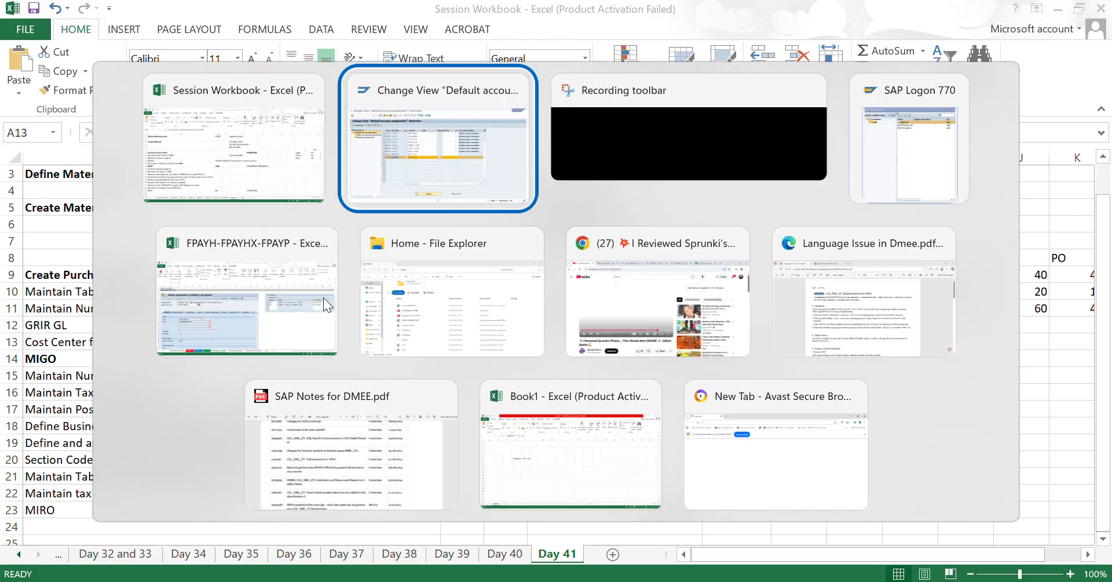
# - Open FS00 in a new session and locate accounts 400400 and 400401 among the RCI-PL_Expenses accounts
pyautogui.click(101, 45)
pyautogui.write('/ofs')
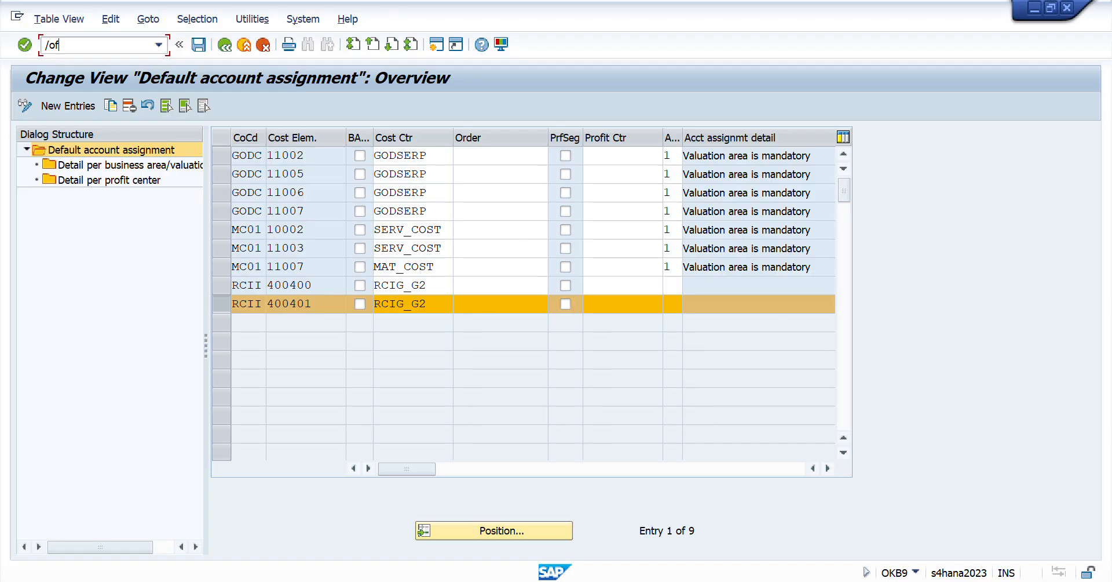
pyautogui.write('00')
pyautogui.press('Return')
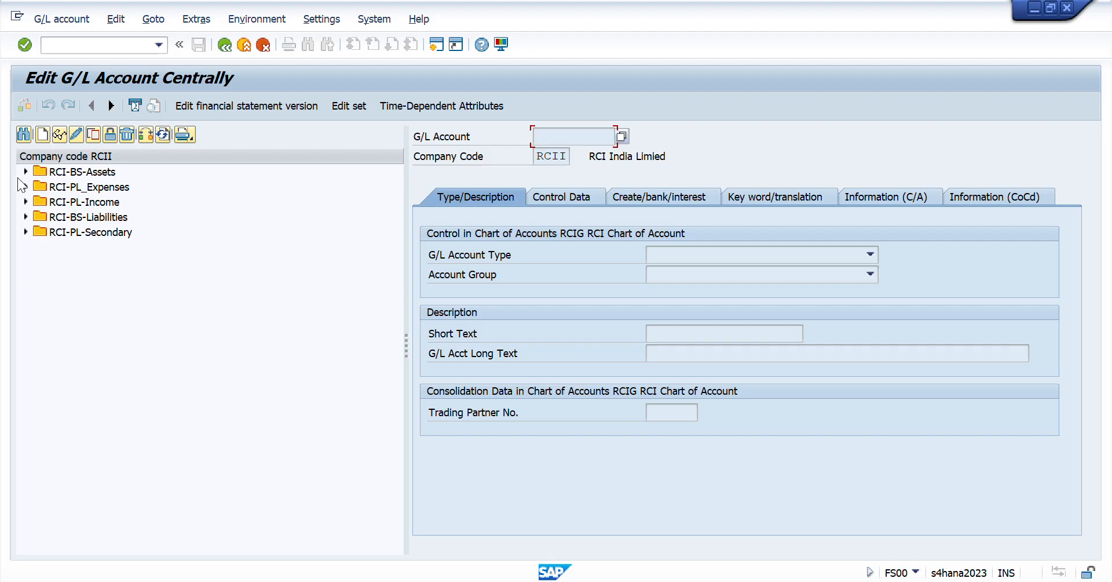
pyautogui.click(26, 186)
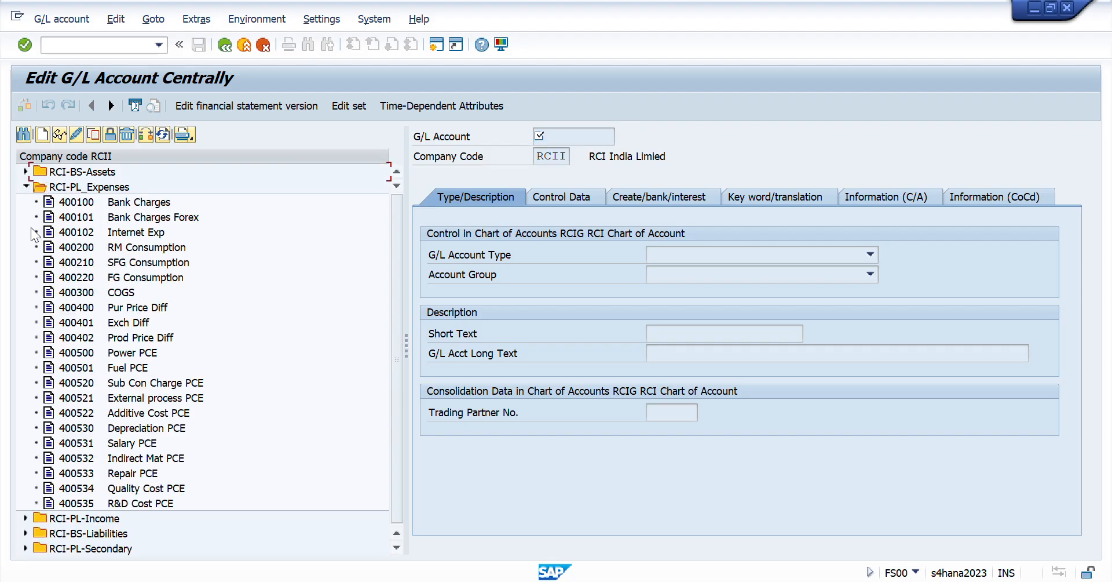
pyautogui.click(86, 307)
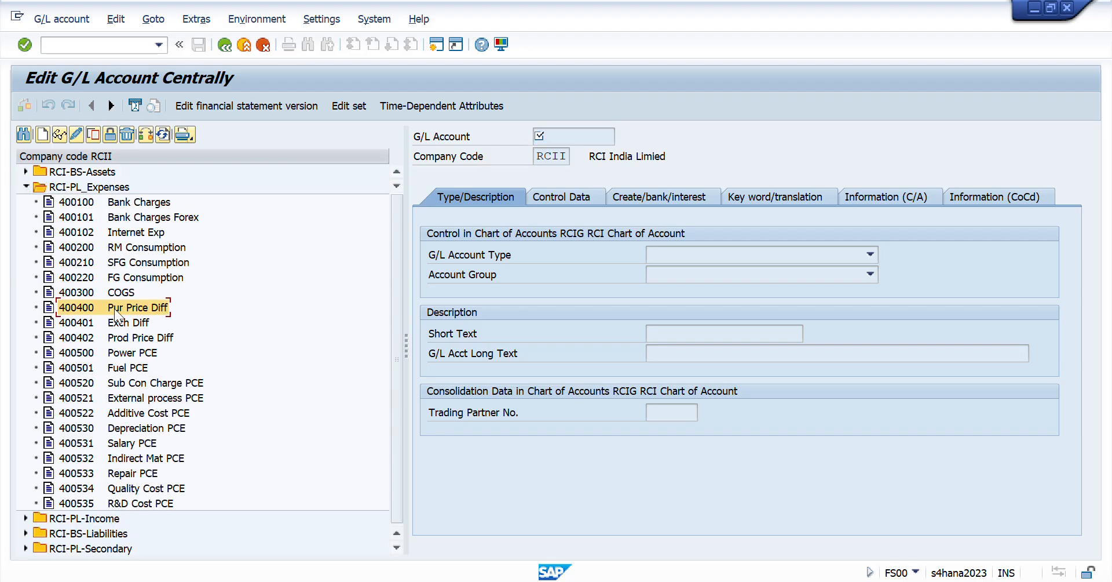
pyautogui.click(76, 322)
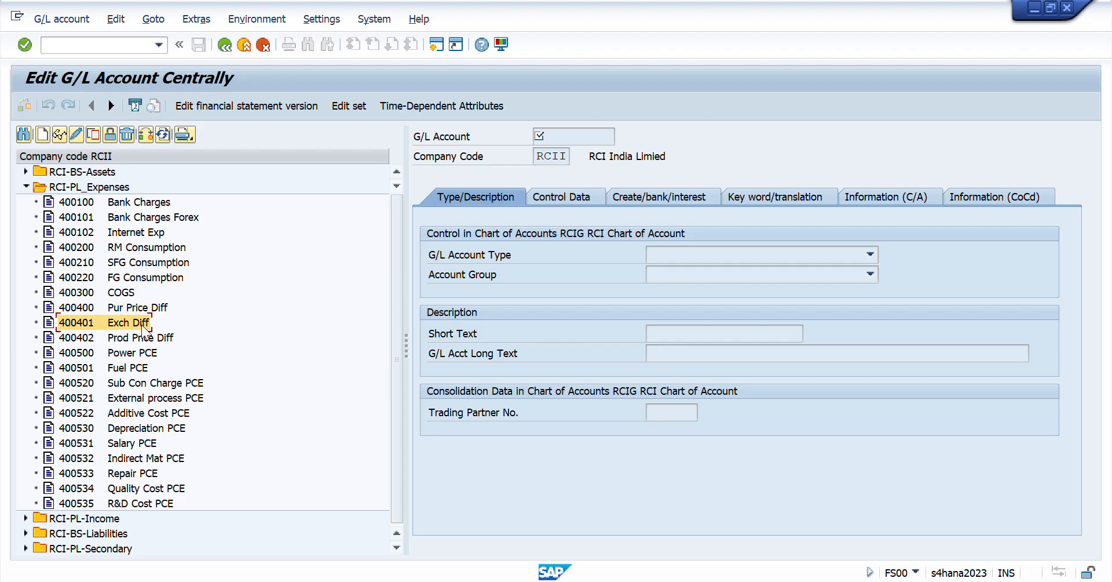
# - Return to the default account assignment overview and check the cost center assigned to both RCII entries
pyautogui.hotkey('alt', 'Tab')
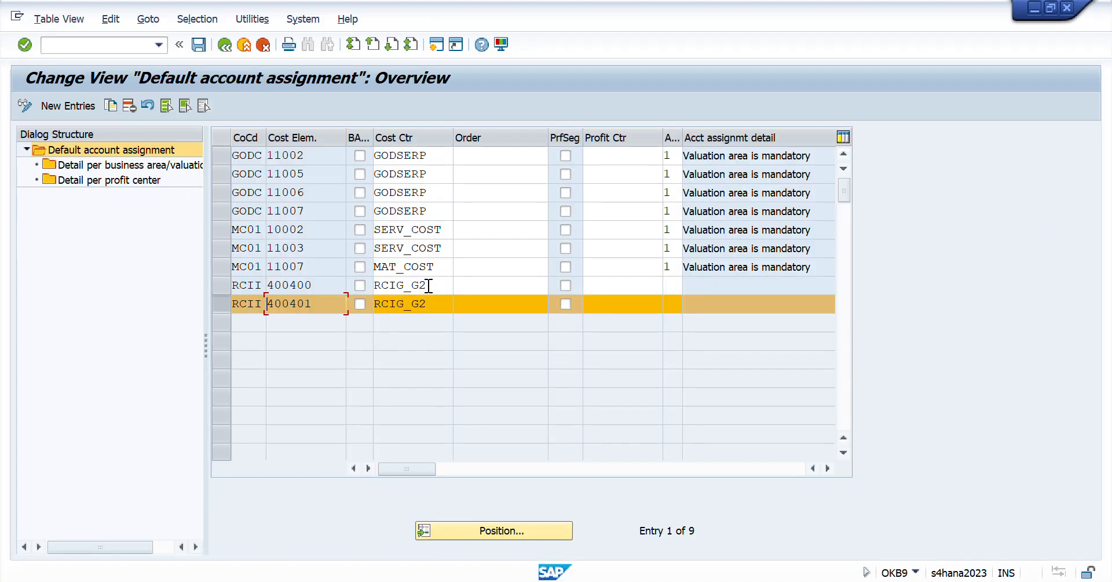
pyautogui.moveTo(435, 285); pyautogui.dragTo(292, 282)
pyautogui.click(432, 305)
pyautogui.moveTo(432, 306); pyautogui.dragTo(365, 316)
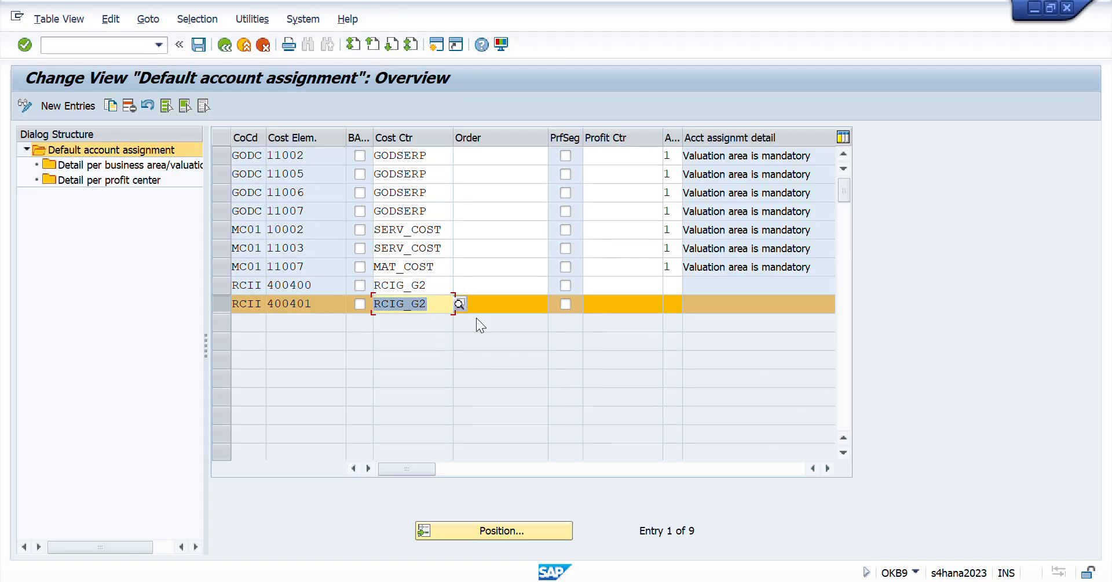
# - Switch to Excel, review checklist items A10 to A13, and move on to the MIGO item in A14
pyautogui.hotkey('alt', 'Tab')
pyautogui.hotkey('alt', 'Tab')
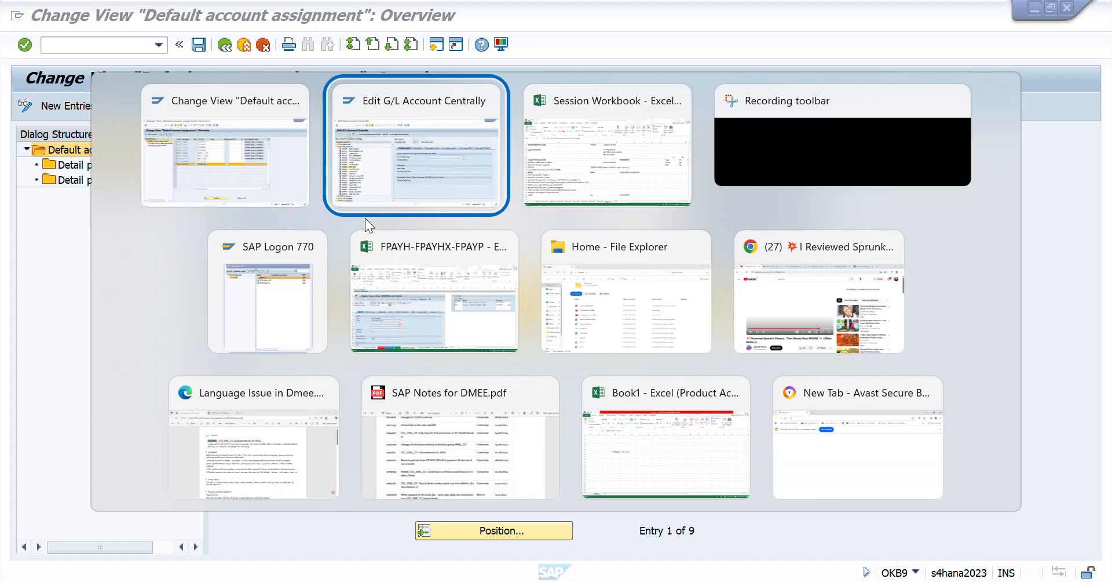
pyautogui.hotkey('shift', 'Up')
pyautogui.hotkey('shift', 'Up')
pyautogui.hotkey('shift', 'Up')
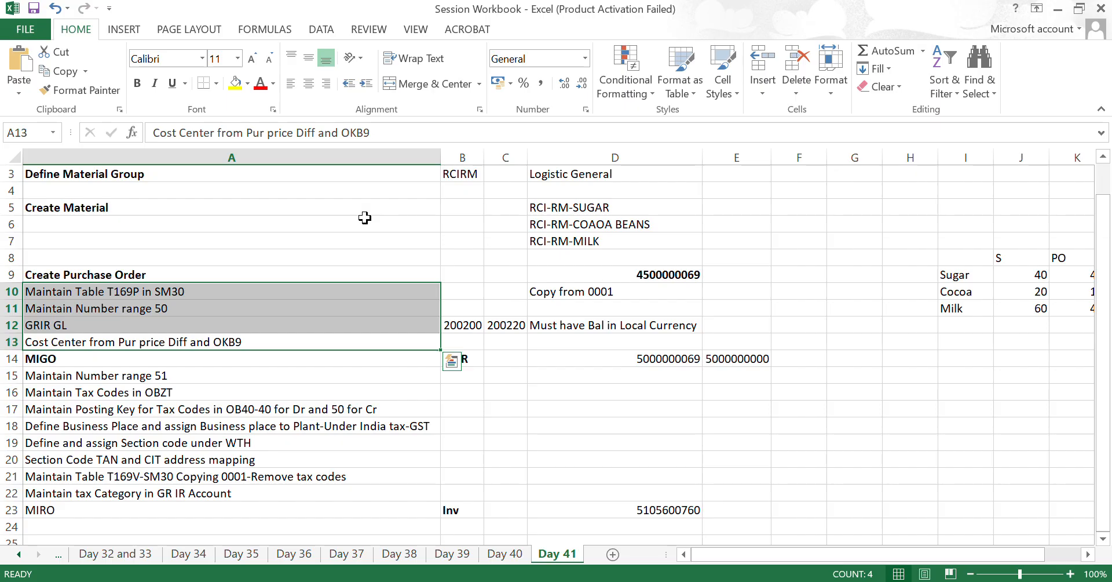
pyautogui.press('Down')
pyautogui.press('Down')
pyautogui.press('Up')
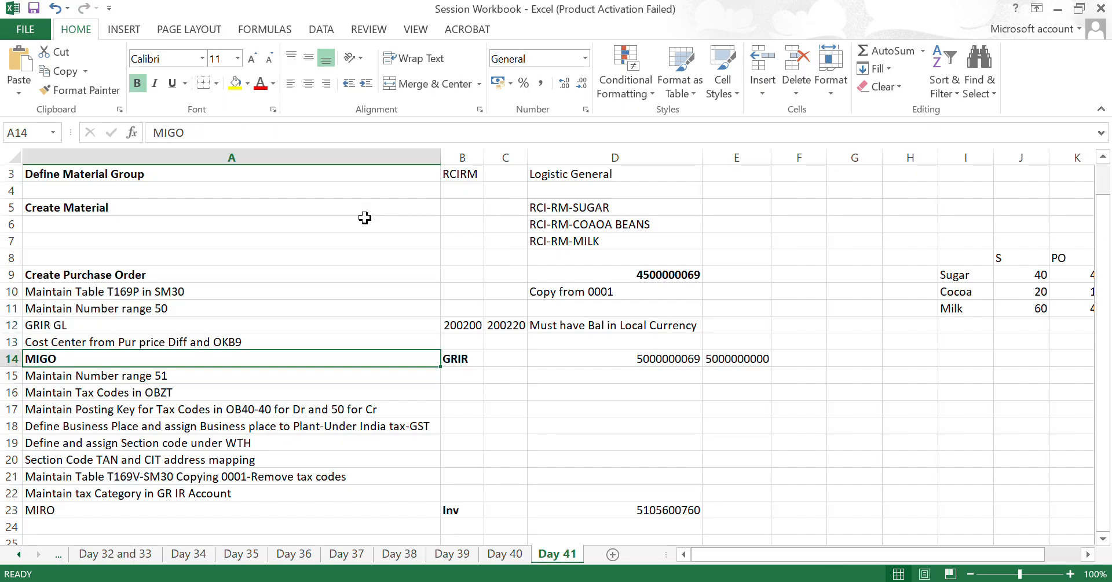
# - Switch to SAP, leave OKB9 and open MIGO with action A04 Display for R02 Material Document
pyautogui.hotkey('alt', 'Tab')
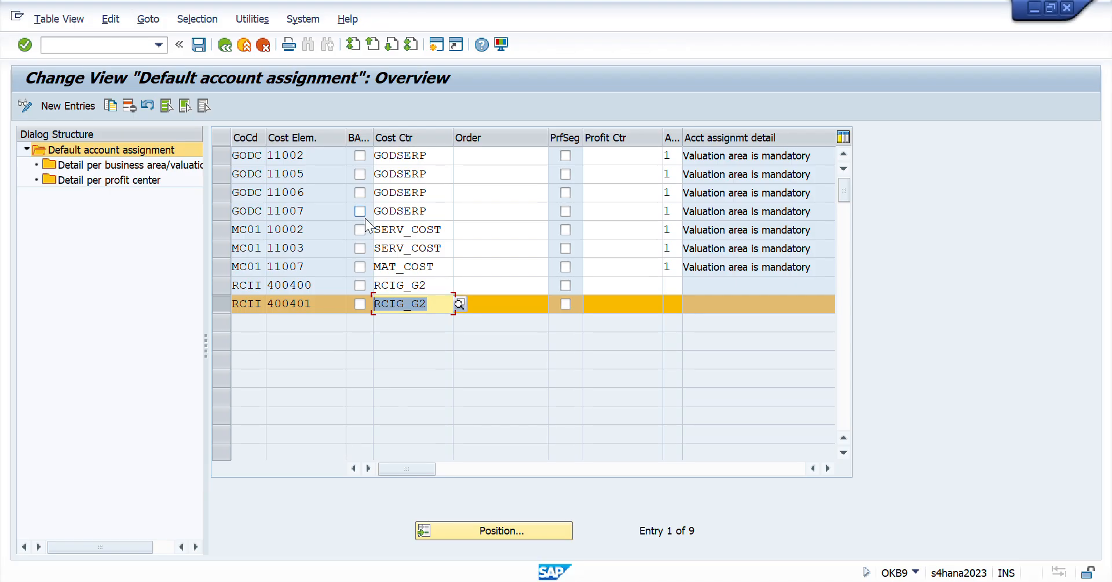
pyautogui.click(100, 51)
pyautogui.write('/n')
pyautogui.press('Return')
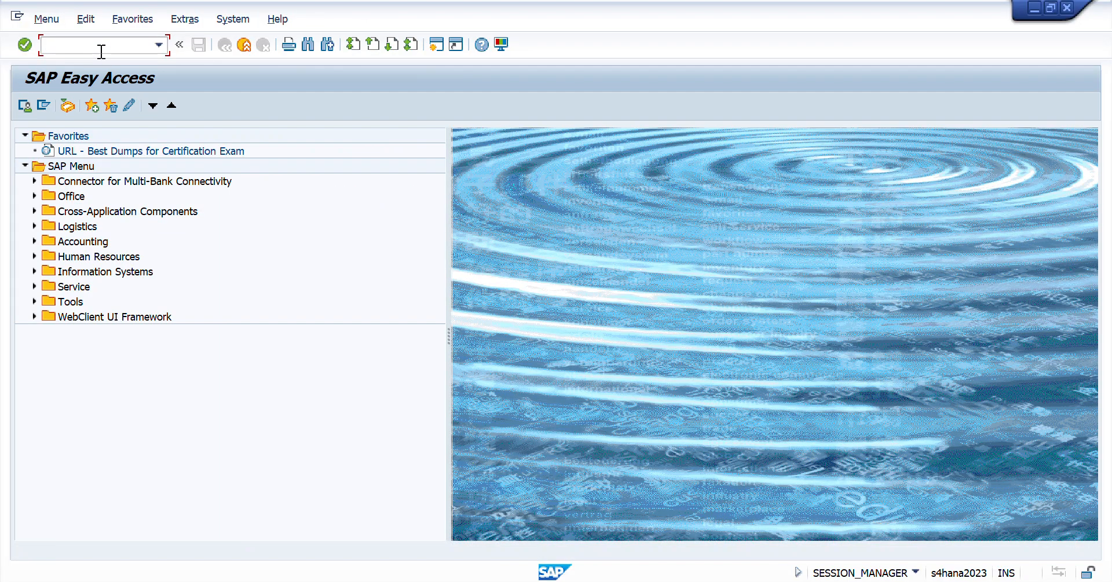
pyautogui.write('migo')
pyautogui.press('Return')
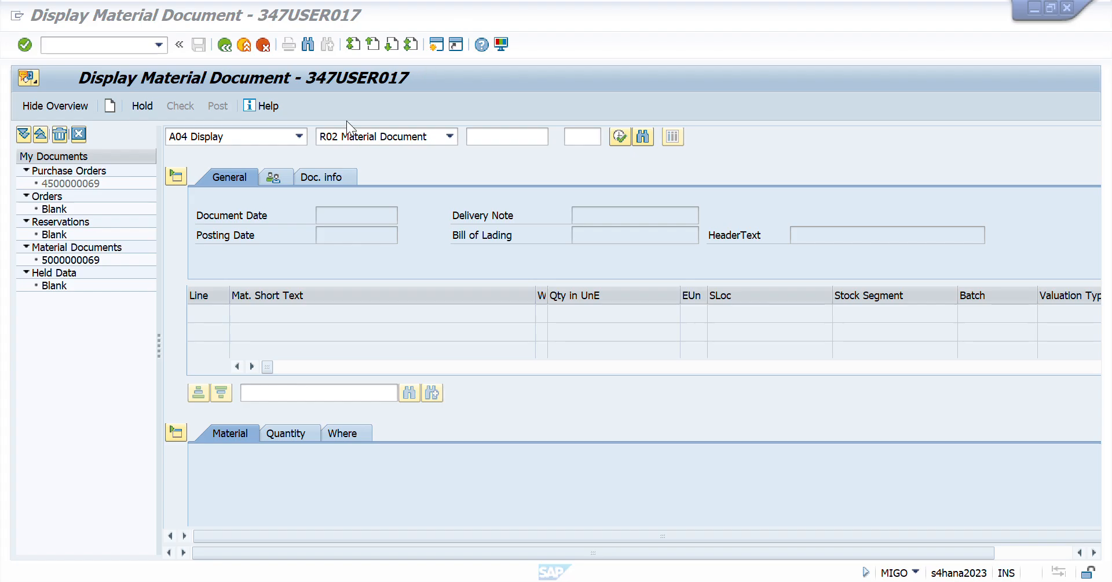
pyautogui.click(289, 135)
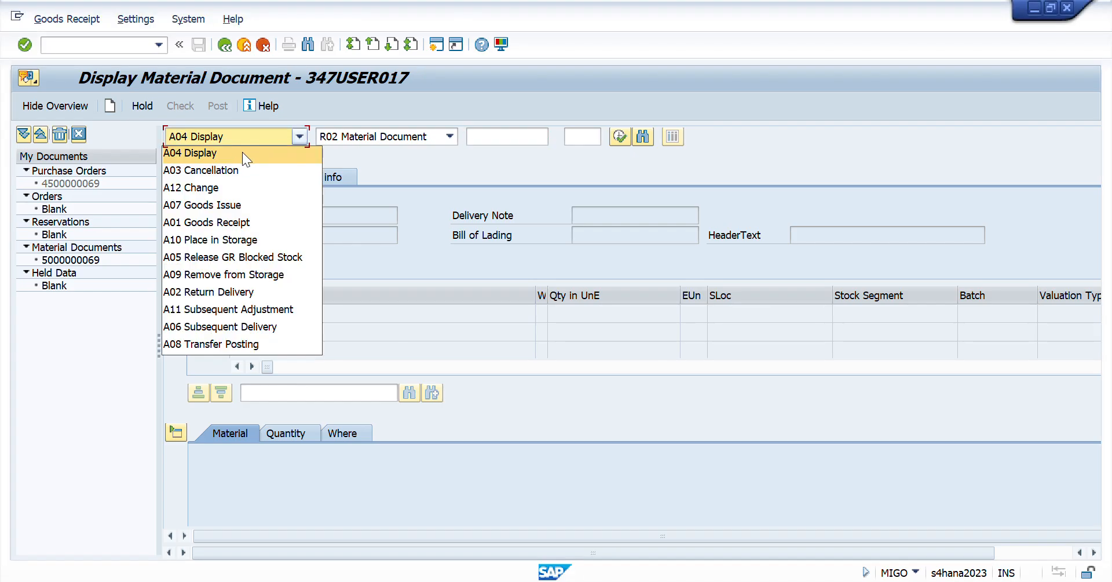
pyautogui.click(199, 154)
pyautogui.click(491, 137)
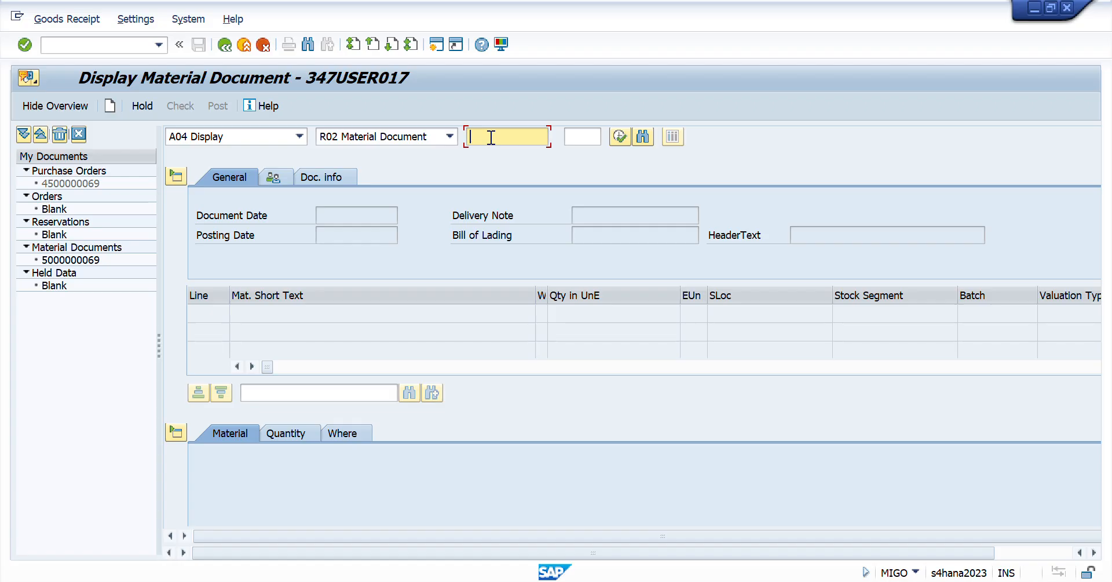
# - Copy the first MIGO document number from cell D14 in Excel and display that material document in SAP
pyautogui.hotkey('alt', 'Tab')
pyautogui.hotkey('alt', 'Tab')
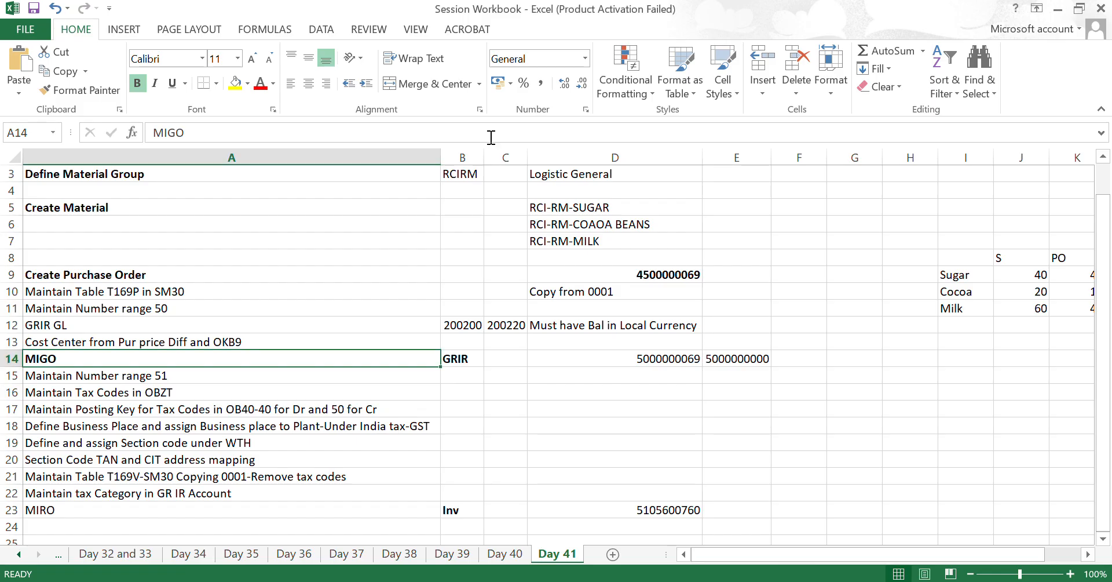
pyautogui.press('Right')
pyautogui.press('Right')
pyautogui.press('Right')
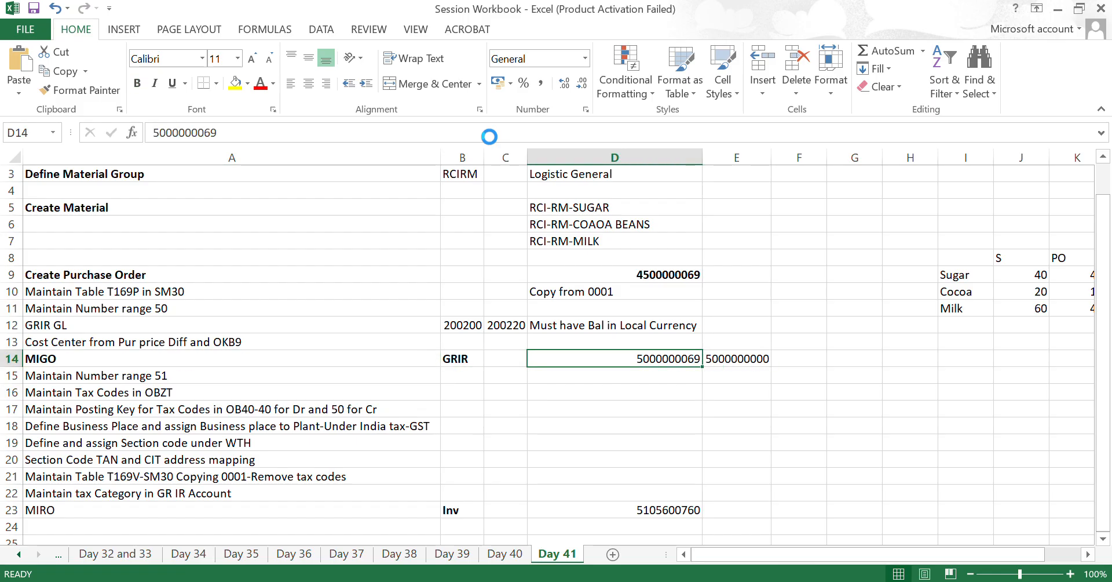
pyautogui.hotkey('ctrl', 'c')
pyautogui.hotkey('alt', 'Tab')
pyautogui.hotkey('ctrl', 'v')
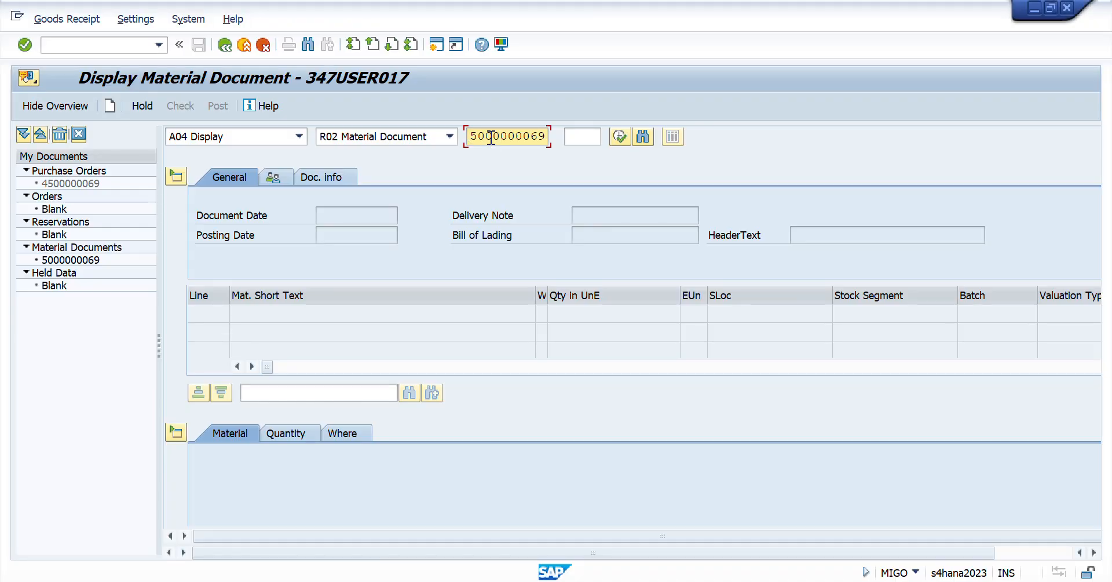
pyautogui.press('Return')
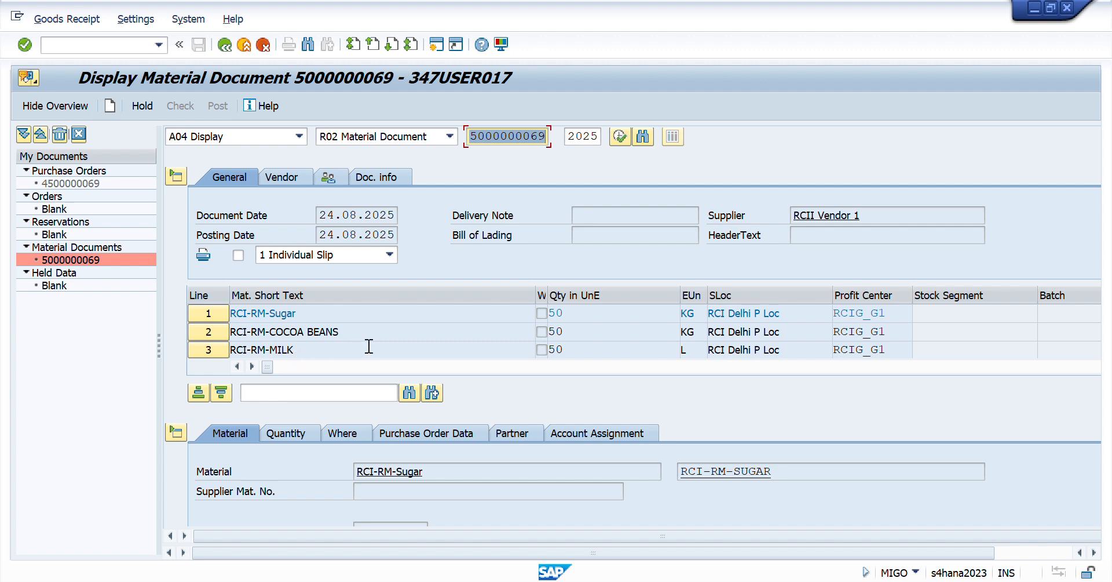
# - Examine the quantity and profit center on the RCI-RM-Sugar line of the material document
pyautogui.doubleClick(572, 312)
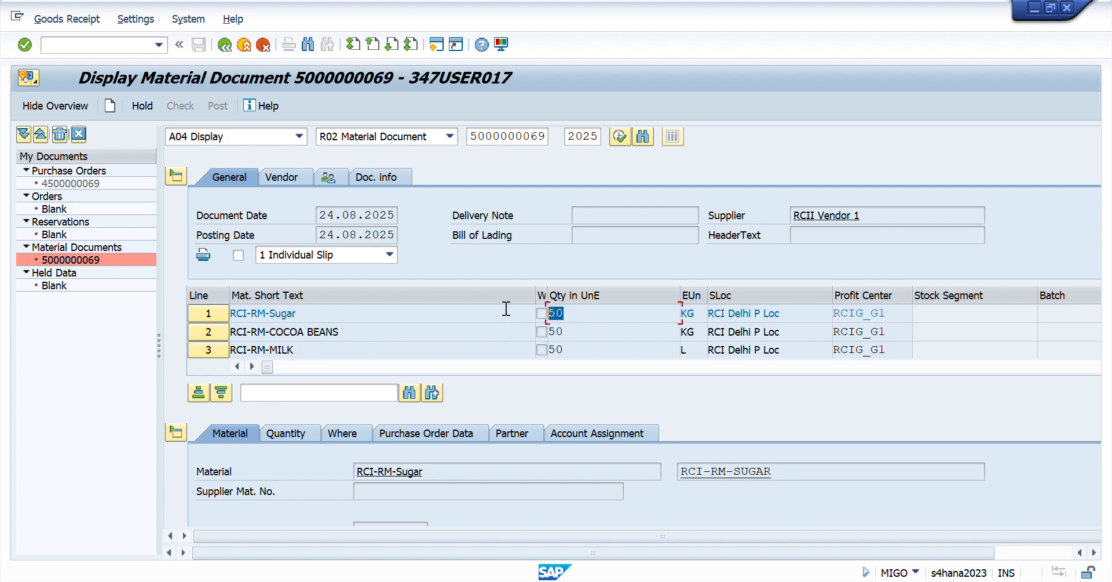
pyautogui.press('Down')
pyautogui.press('Up')
pyautogui.doubleClick(886, 314)
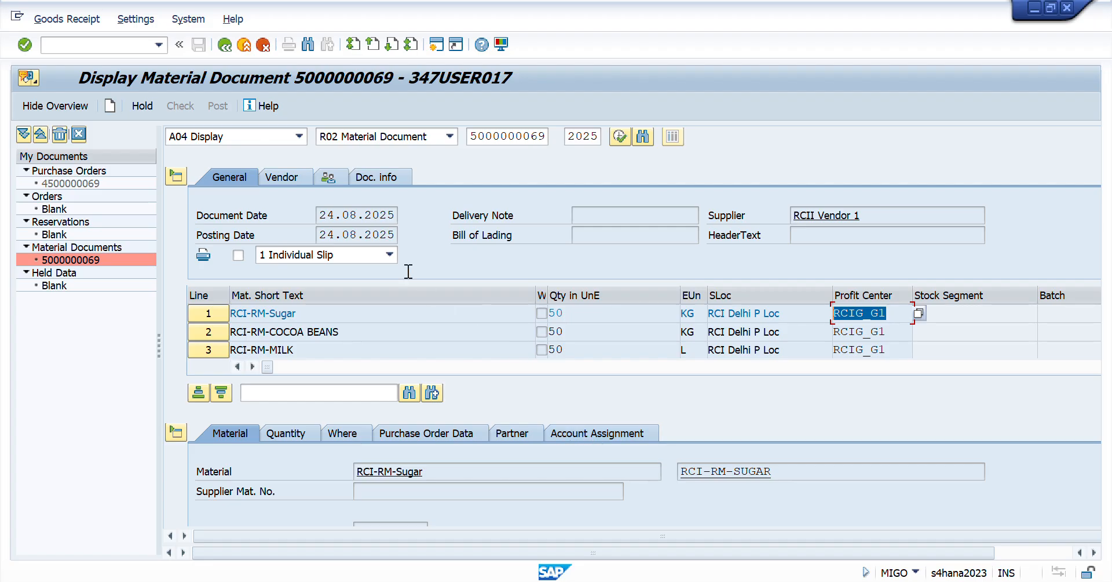
# - Open the accounting document linked to the material document through its FI documents
pyautogui.click(368, 179)
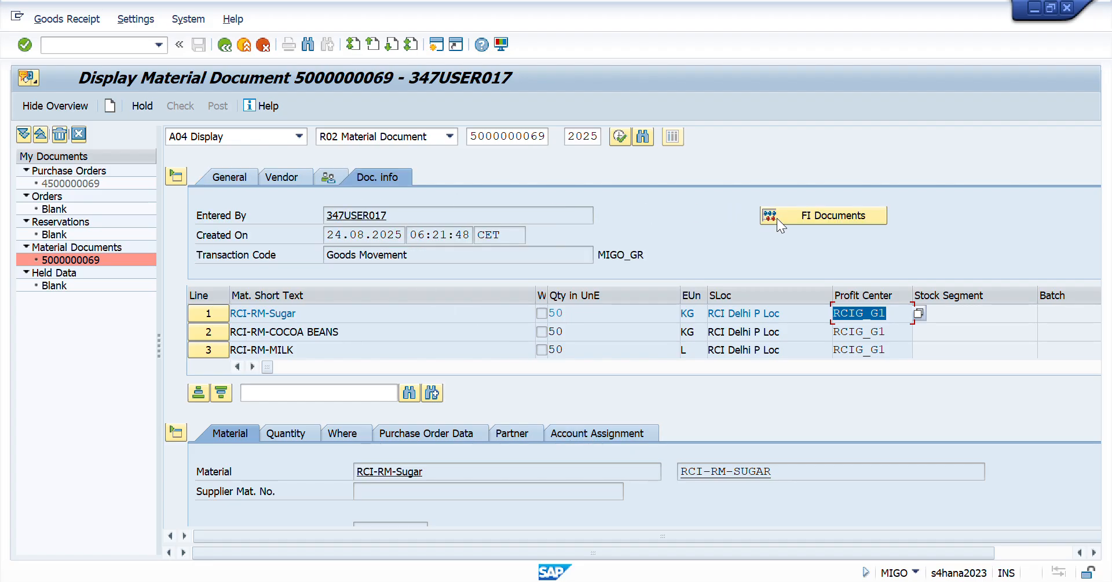
pyautogui.click(815, 216)
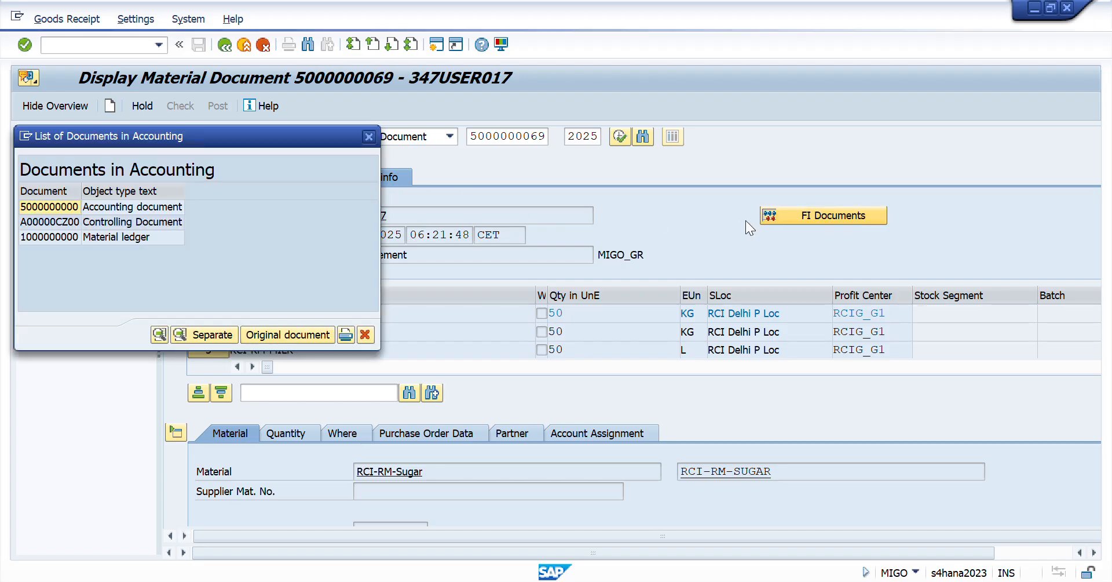
pyautogui.doubleClick(50, 210)
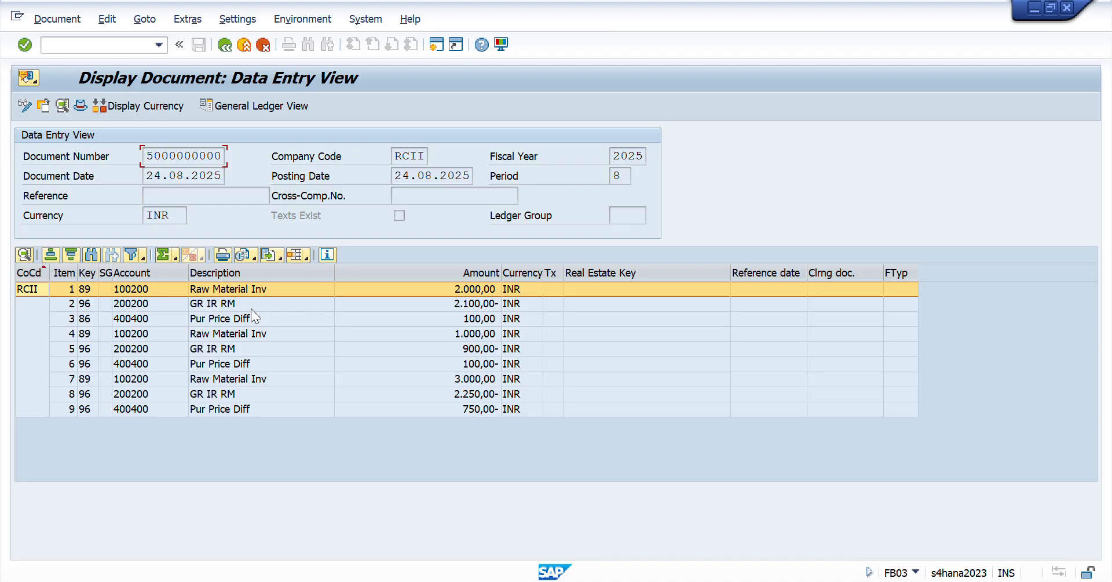
# - Change the line item layout: sort the available columns by name and add Material to the displayed columns
pyautogui.click(307, 260)
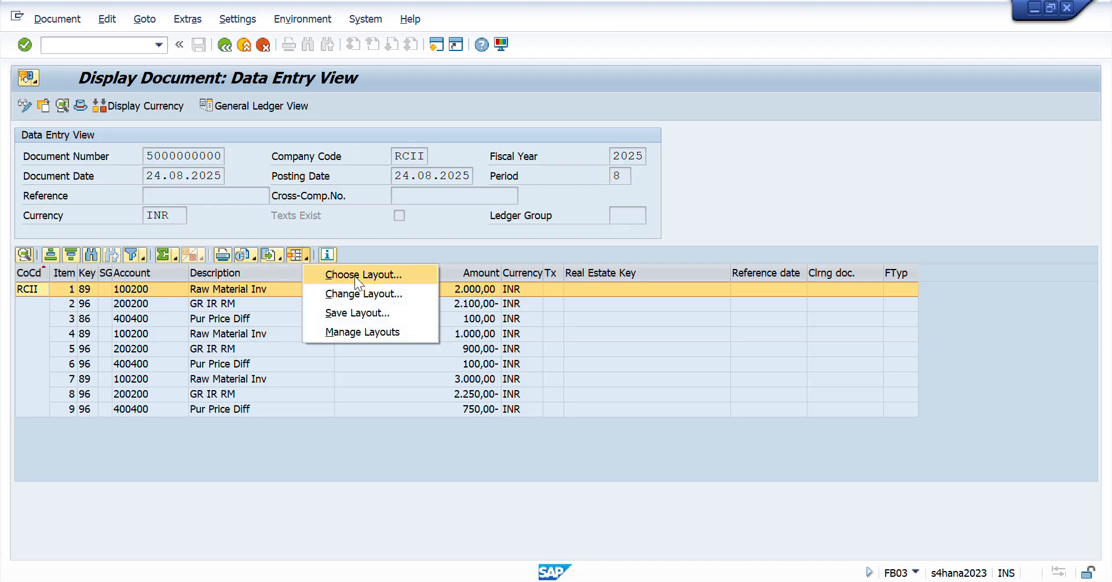
pyautogui.click(359, 294)
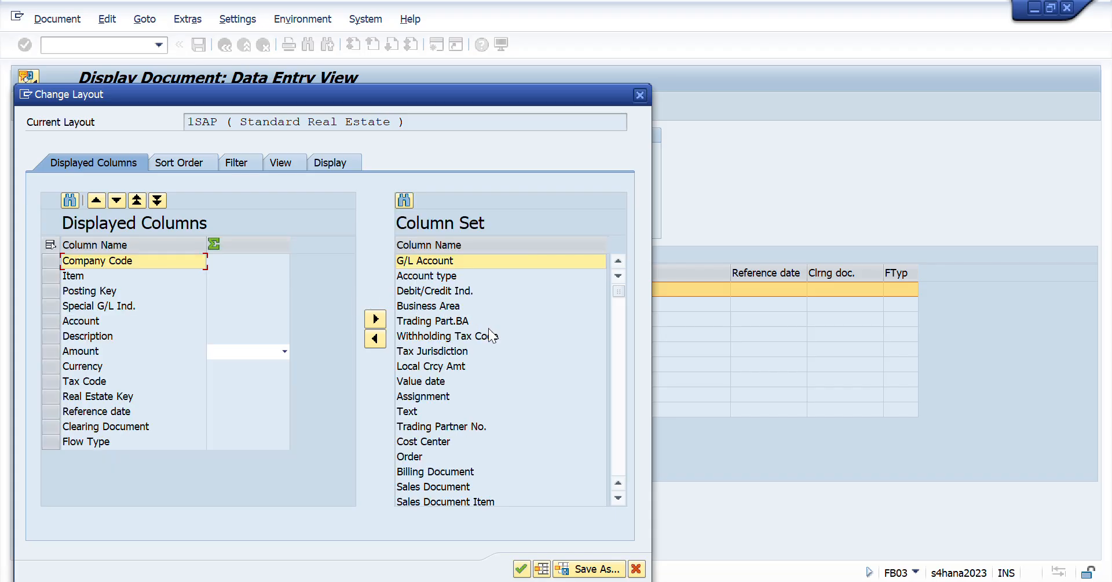
pyautogui.doubleClick(429, 243)
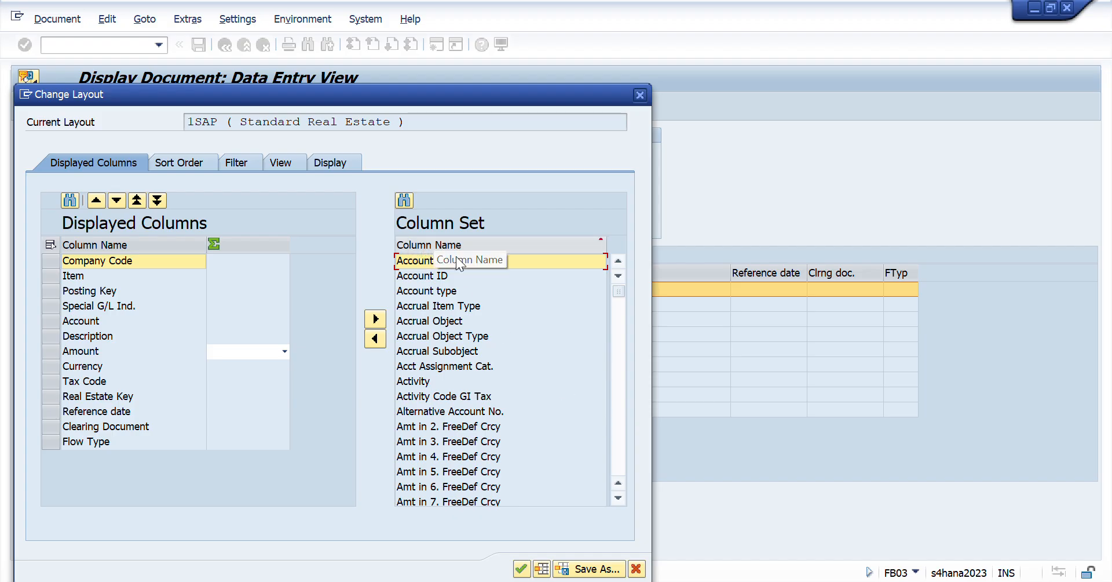
pyautogui.click(618, 497)
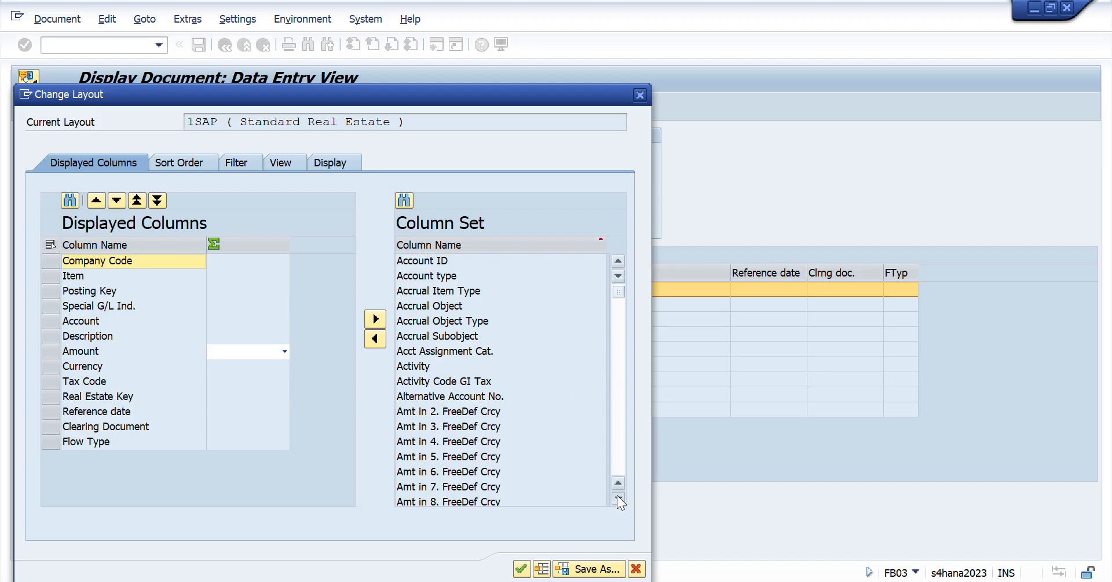
pyautogui.click(618, 497)
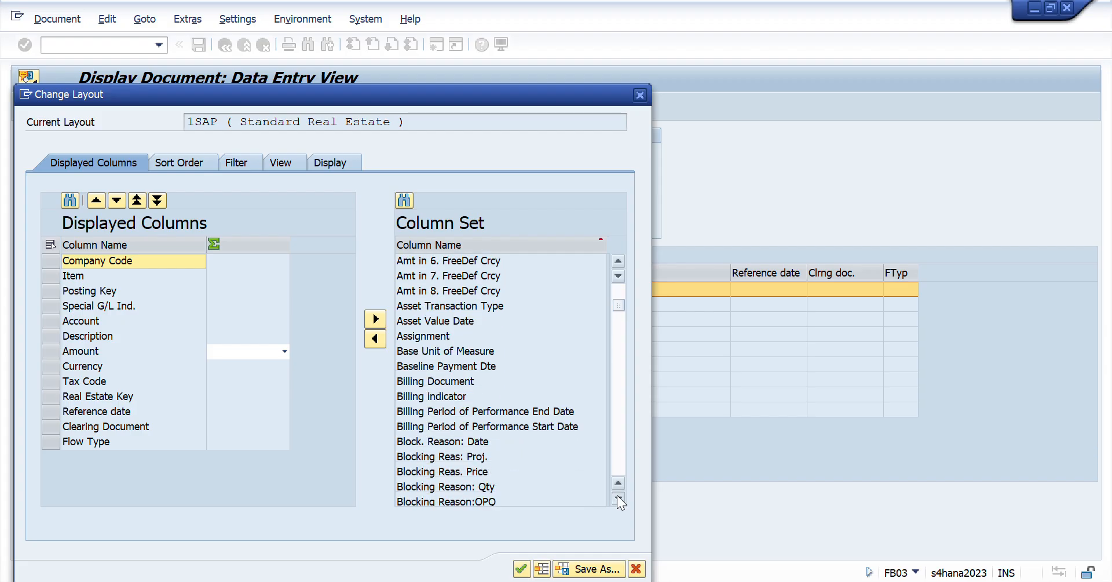
pyautogui.click(619, 497)
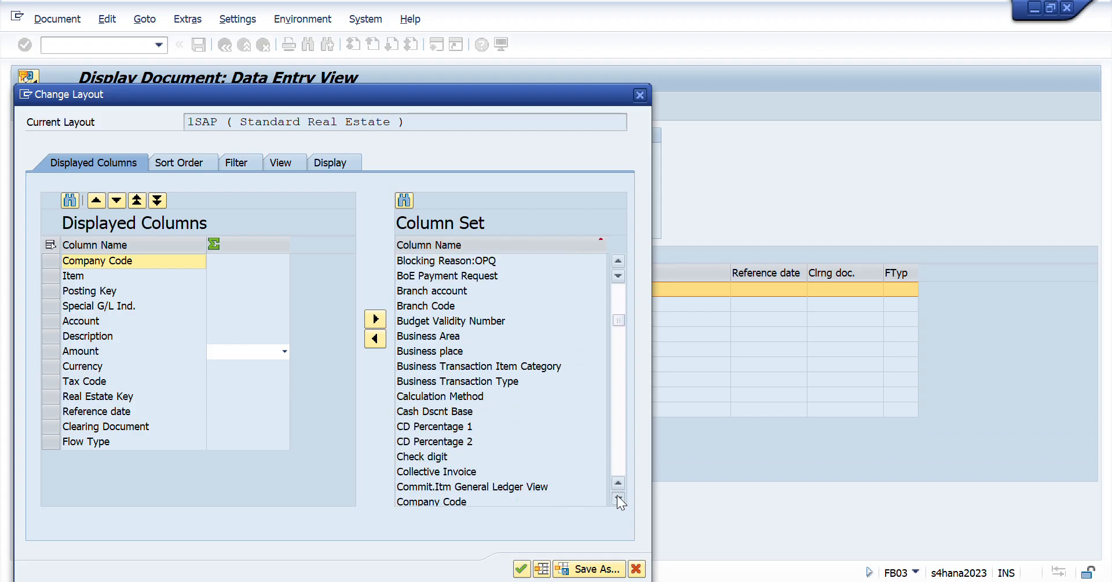
pyautogui.click(618, 497)
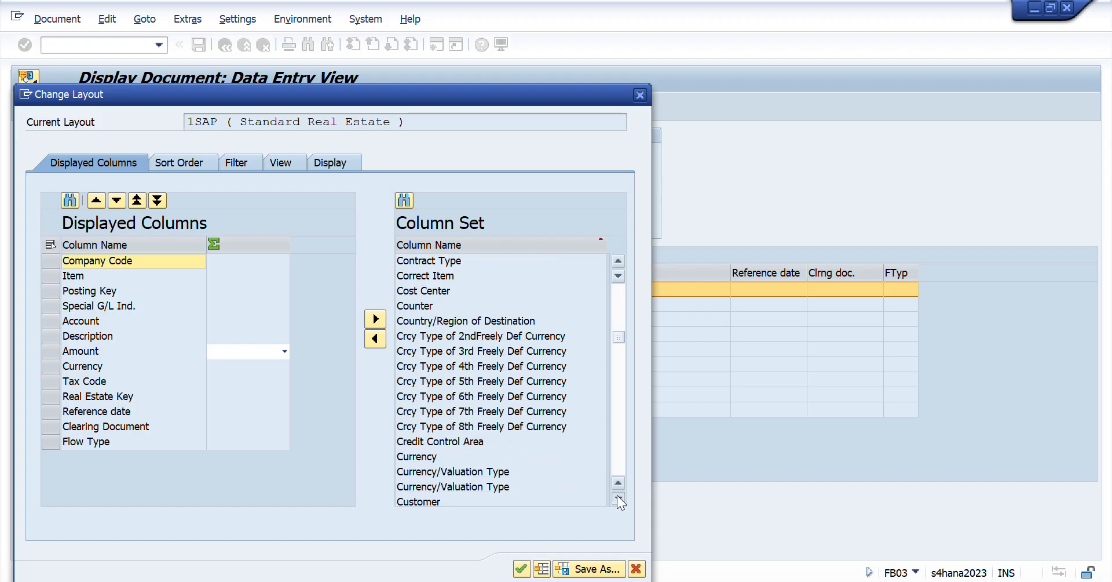
pyautogui.click(618, 498)
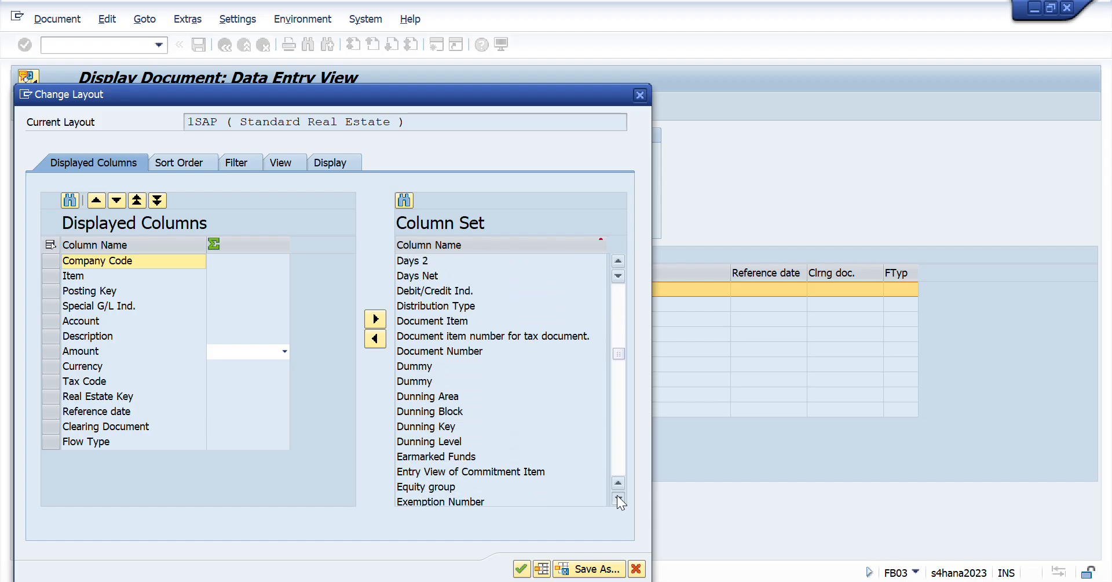
pyautogui.click(618, 497)
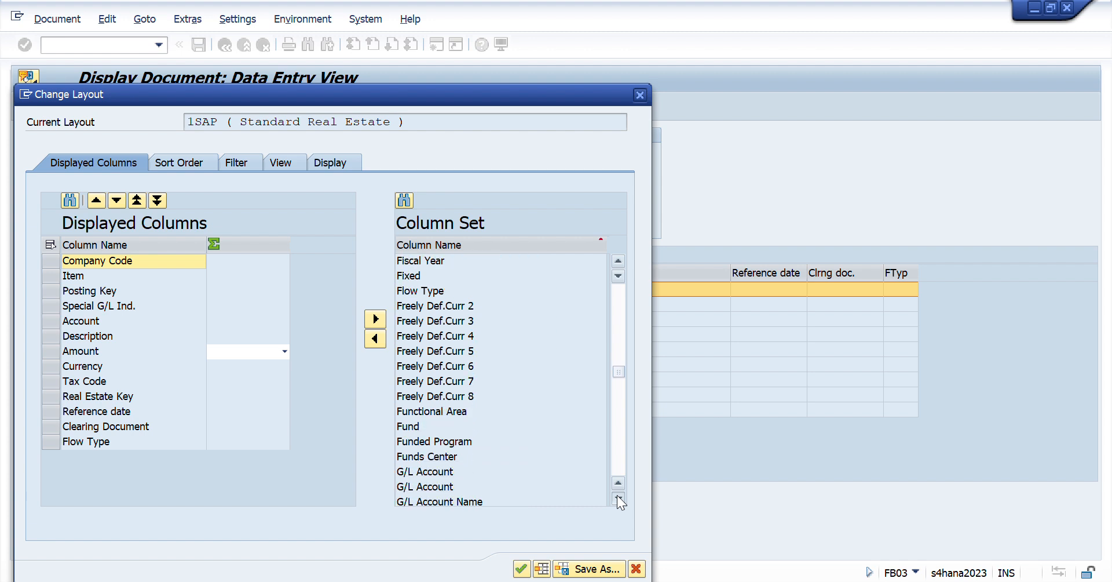
pyautogui.click(618, 497)
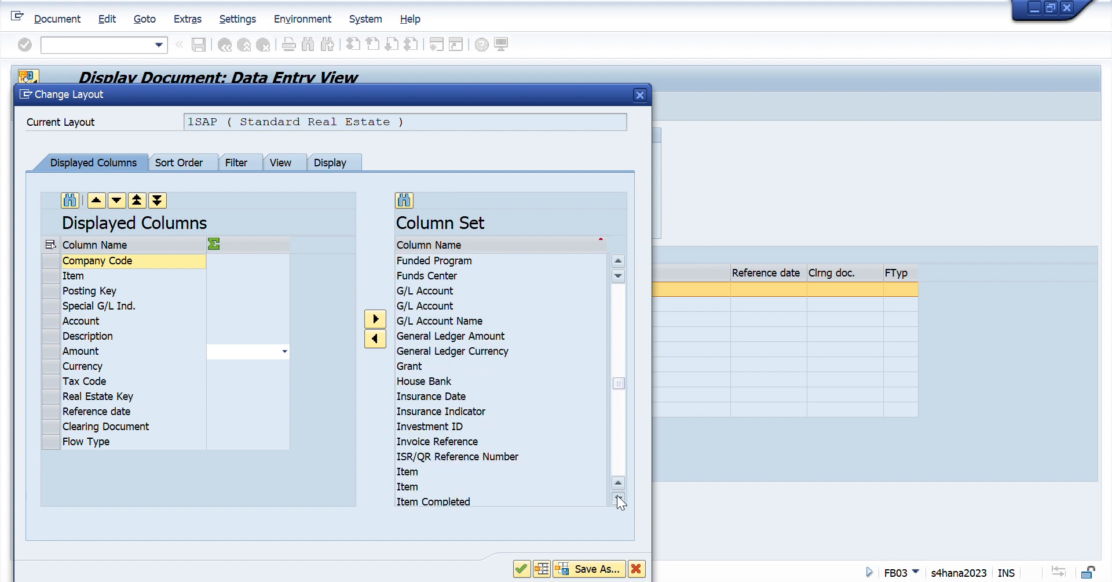
pyautogui.click(618, 497)
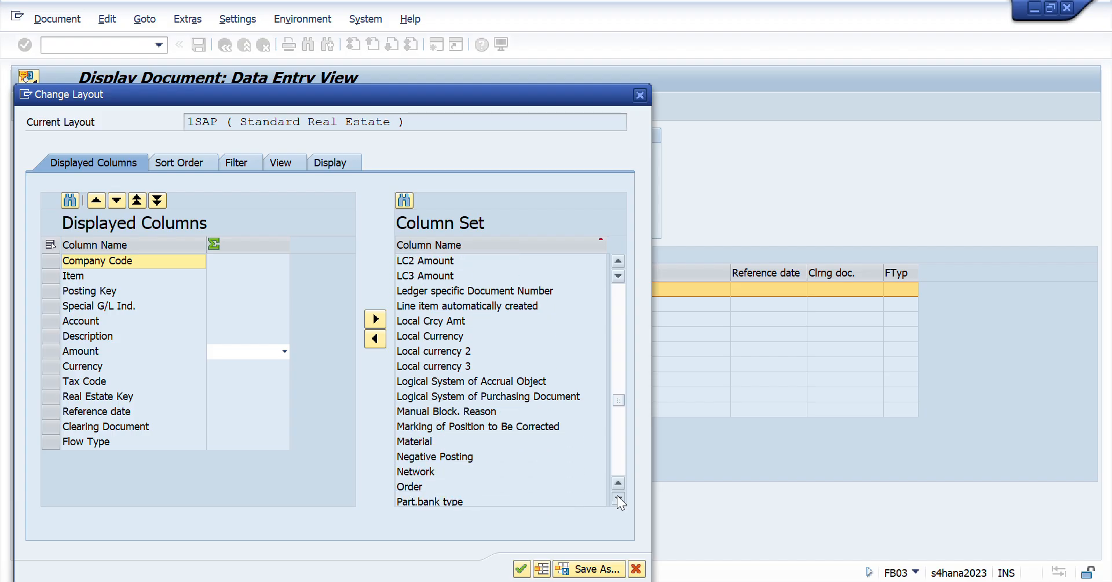
pyautogui.click(407, 442)
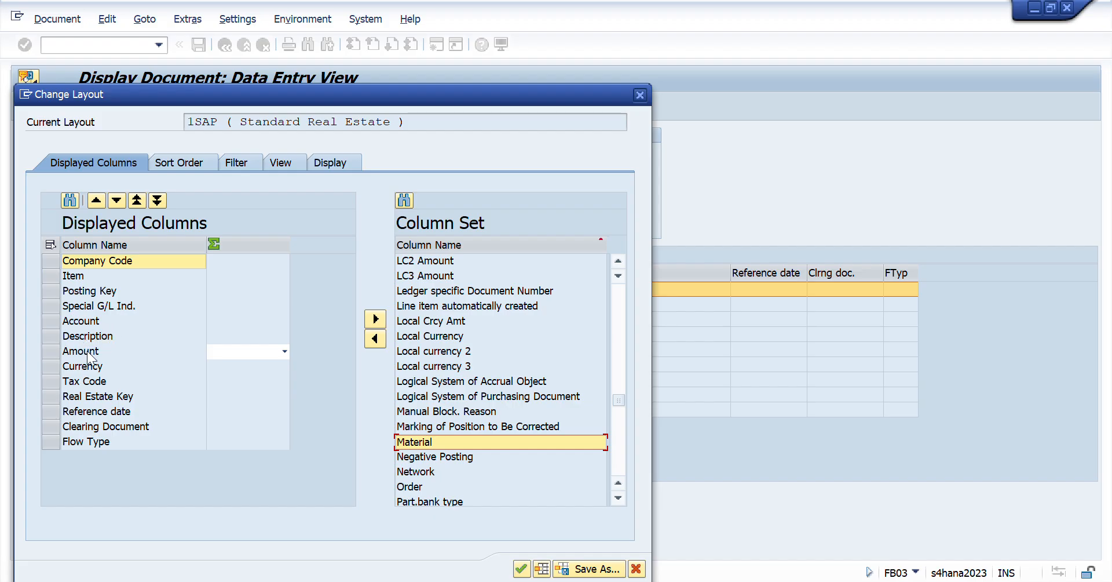
pyautogui.click(154, 374)
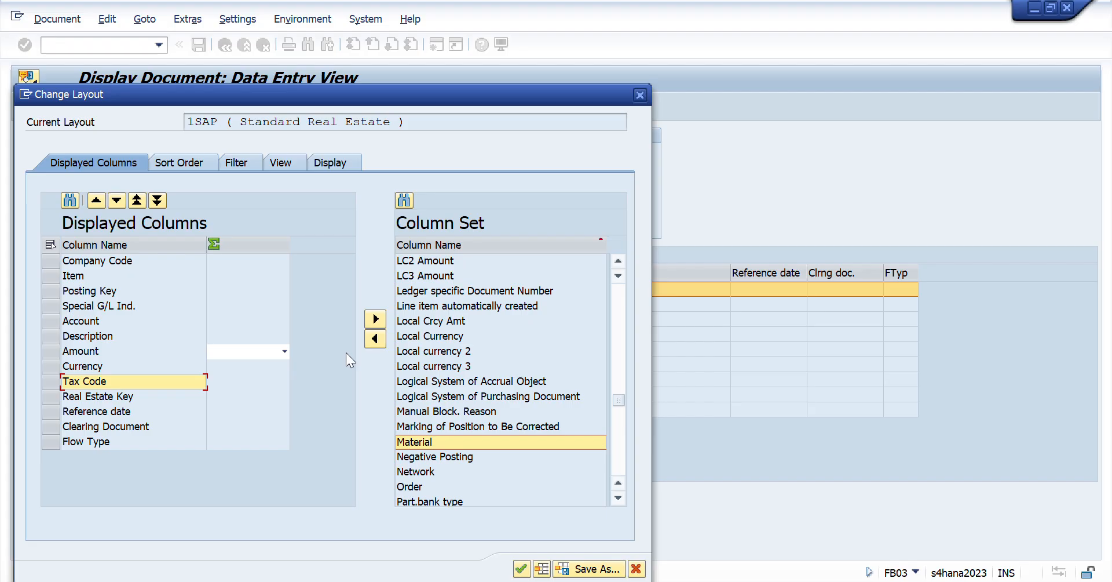
pyautogui.click(377, 342)
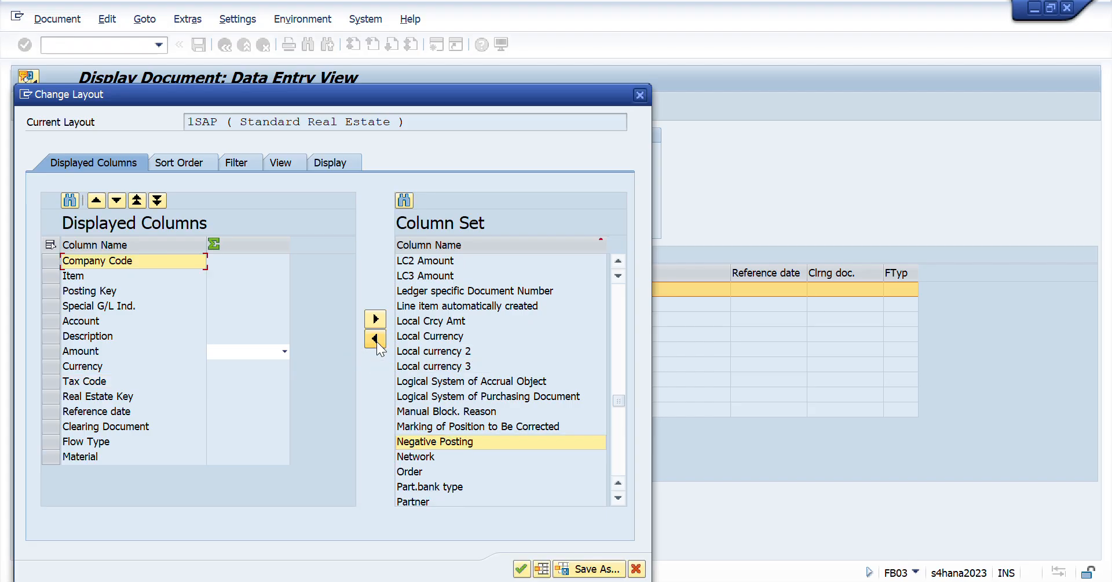
# - Move the Material column up to directly after Currency in the displayed columns
pyautogui.click(50, 457)
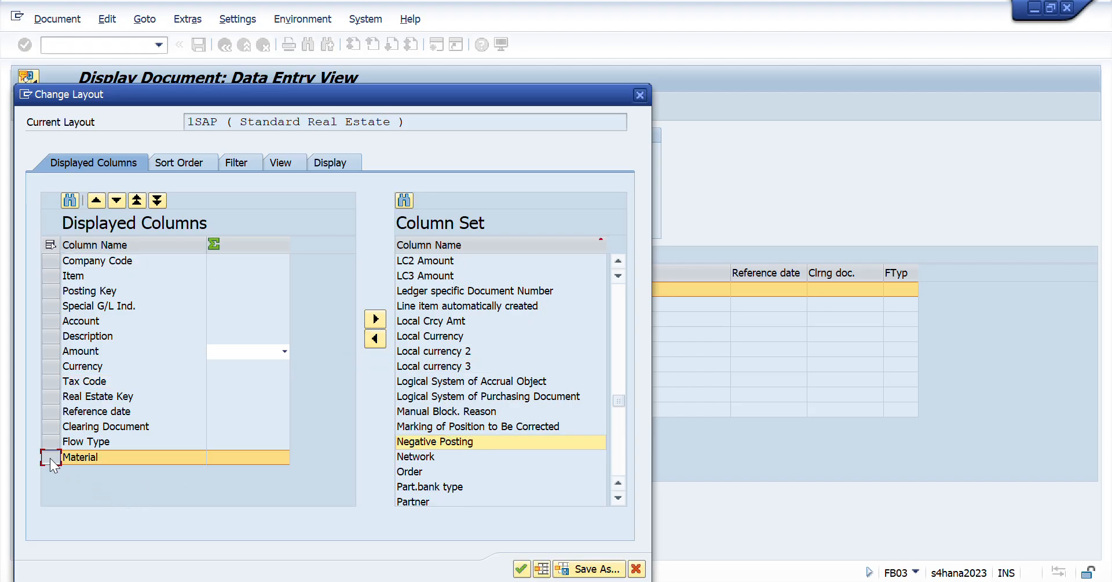
pyautogui.click(96, 200)
pyautogui.click(96, 200)
pyautogui.click(95, 200)
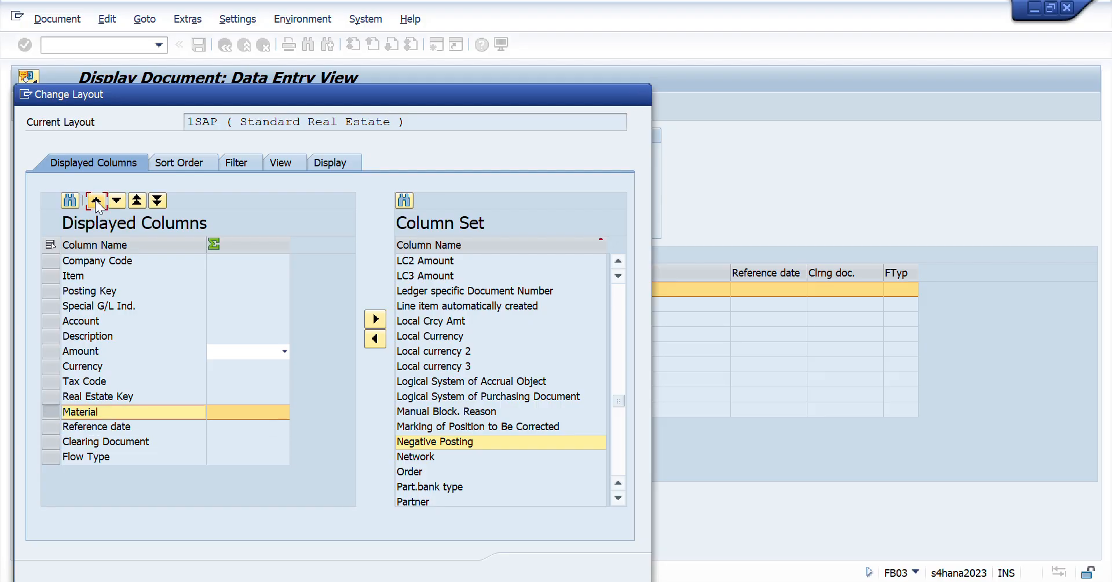
pyautogui.click(96, 200)
pyautogui.click(96, 200)
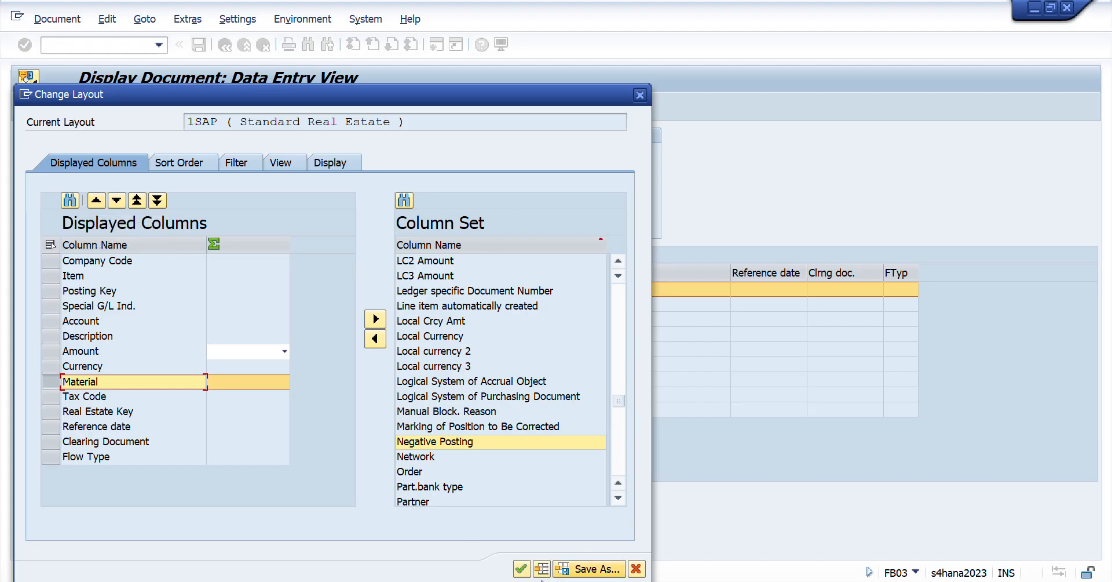
# - Save the layout as a default one named "/Mat" plus the owner's first name, and apply it to the document
pyautogui.click(559, 570)
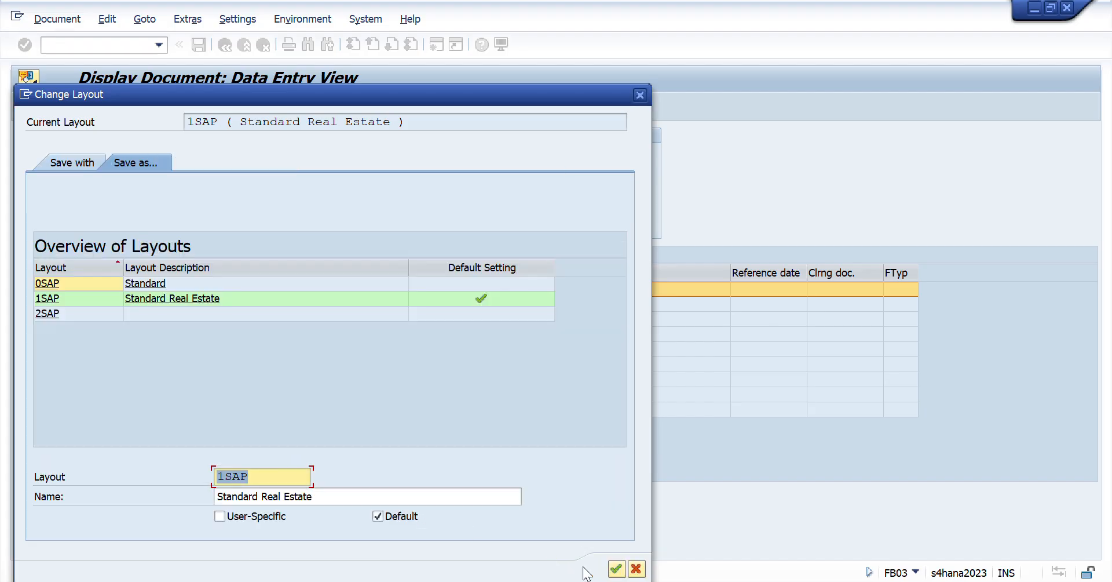
pyautogui.click(262, 478)
pyautogui.press('Home')
pyautogui.write('/Mat Ram')
pyautogui.press('Delete')
pyautogui.press('Delete')
pyautogui.press('Delete')
pyautogui.press('Delete')
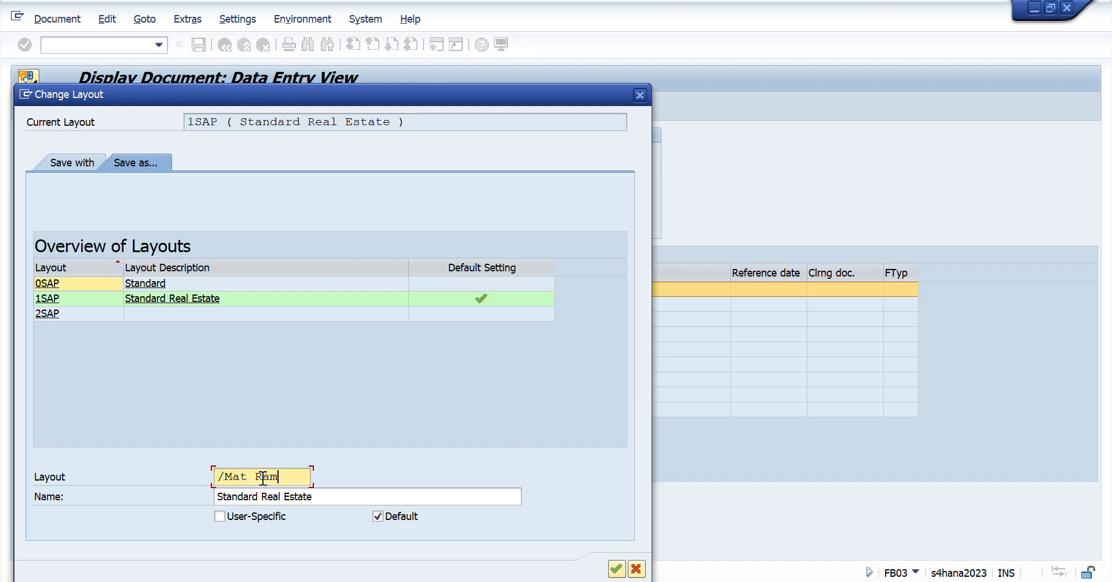
pyautogui.press('Return')
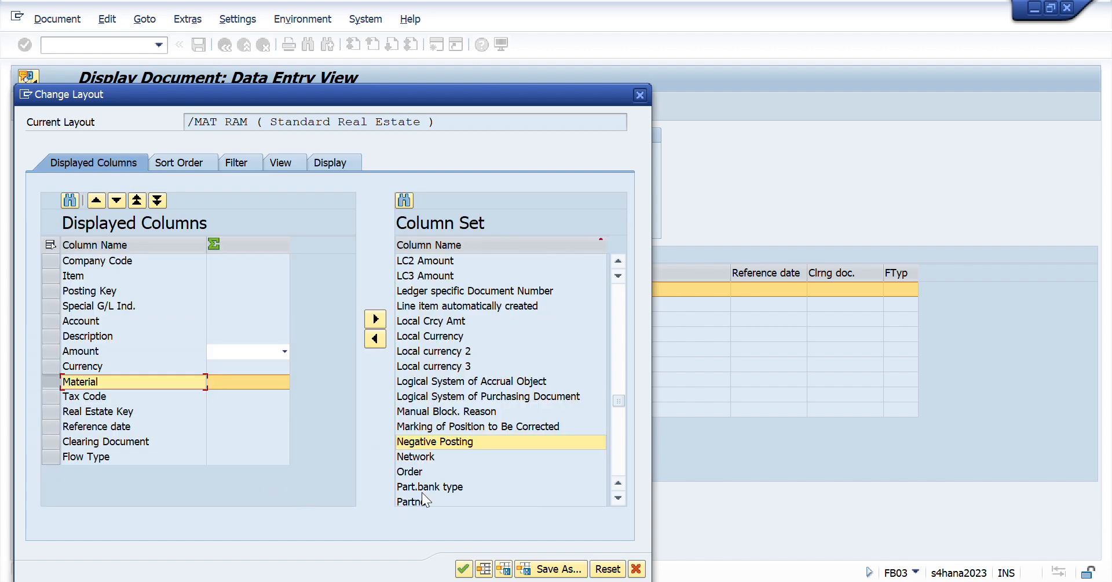
pyautogui.click(464, 569)
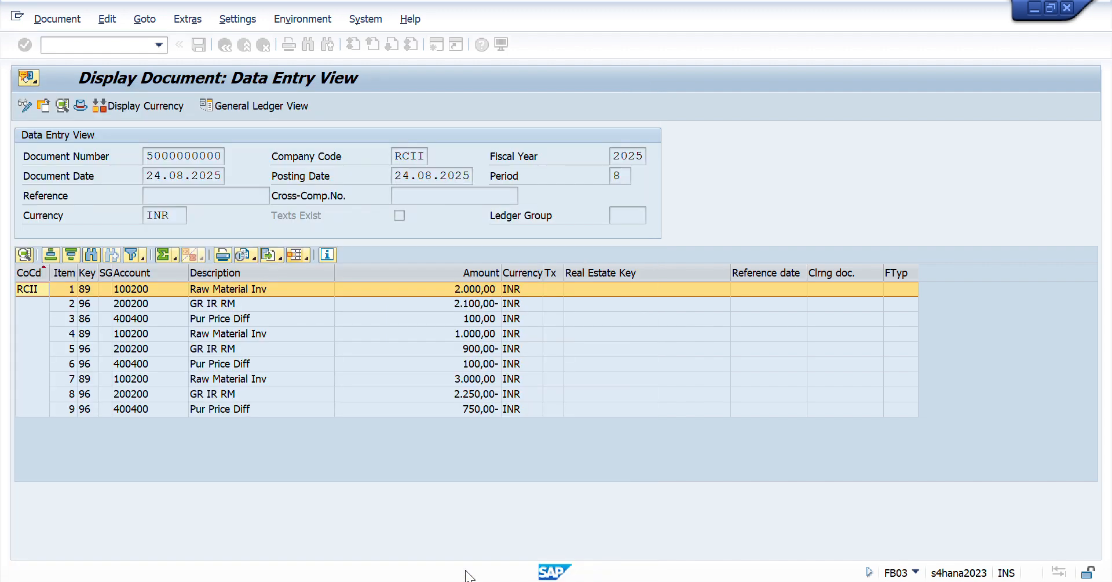
# - Examine the inventory, GR IR and purchase price difference items posted for each material in the accounting document
pyautogui.click(239, 288)
pyautogui.press('Down')
pyautogui.press('Down')
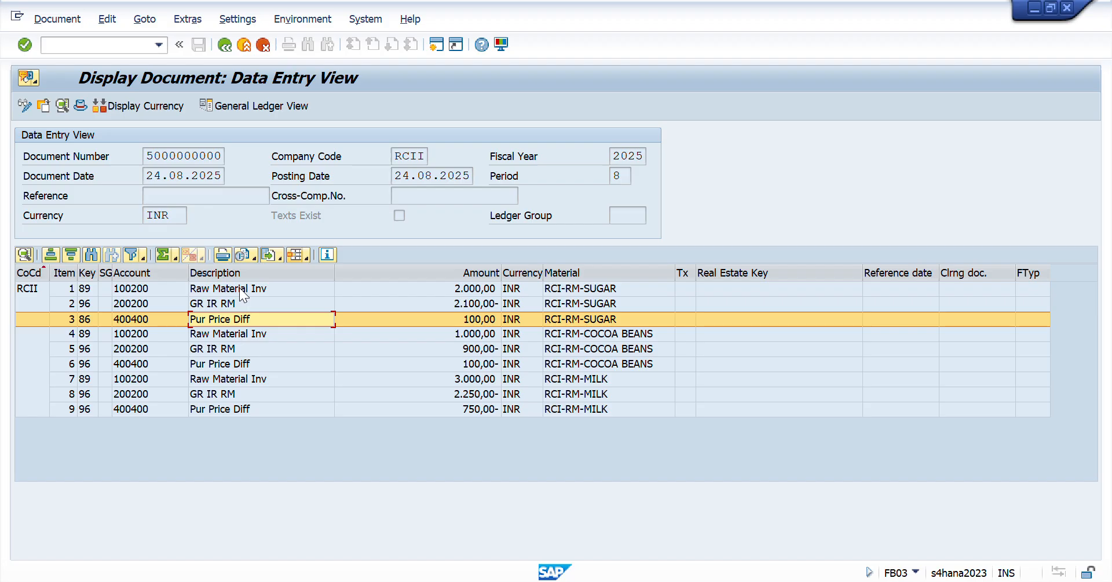
pyautogui.press('Down')
pyautogui.press('Down')
pyautogui.press('Down')
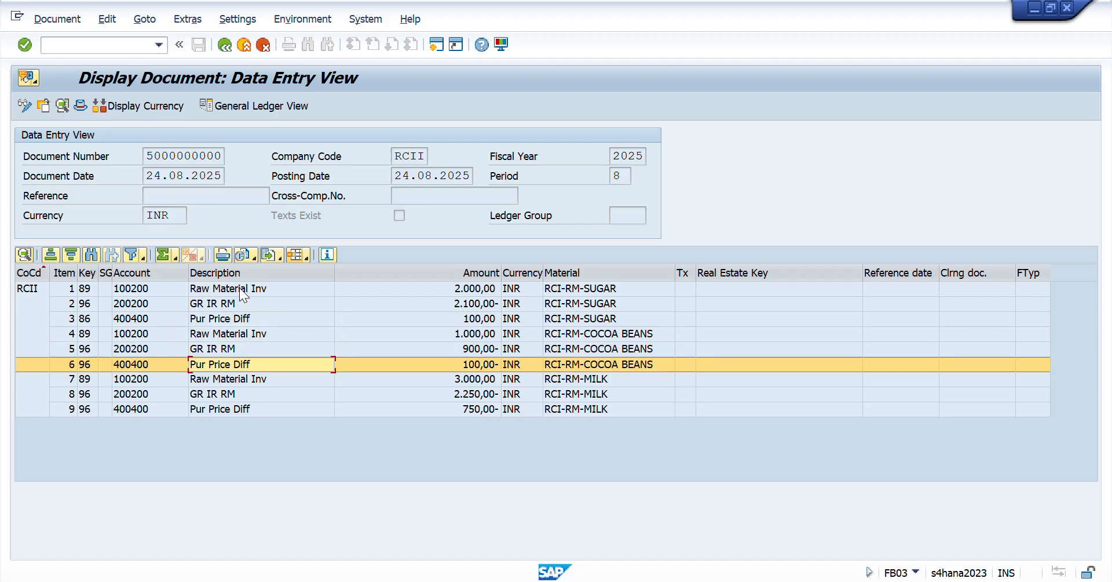
pyautogui.press('Down')
pyautogui.press('Down')
pyautogui.press('Down')
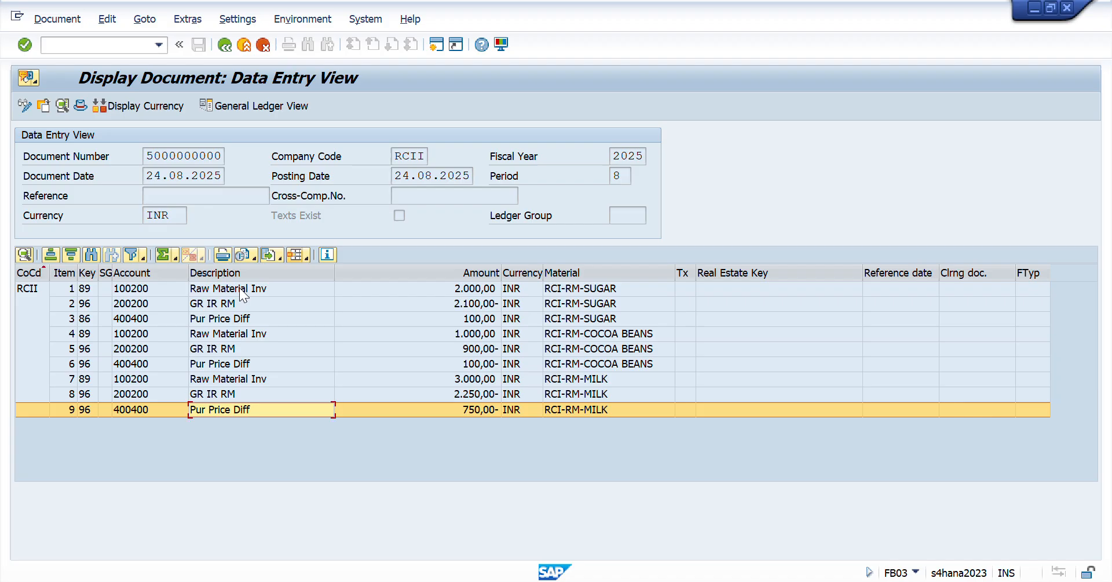
pyautogui.press('Up')
pyautogui.press('Up')
pyautogui.press('Up')
pyautogui.press('Up')
pyautogui.press('Up')
pyautogui.press('Up')
pyautogui.press('Up')
pyautogui.press('Up')
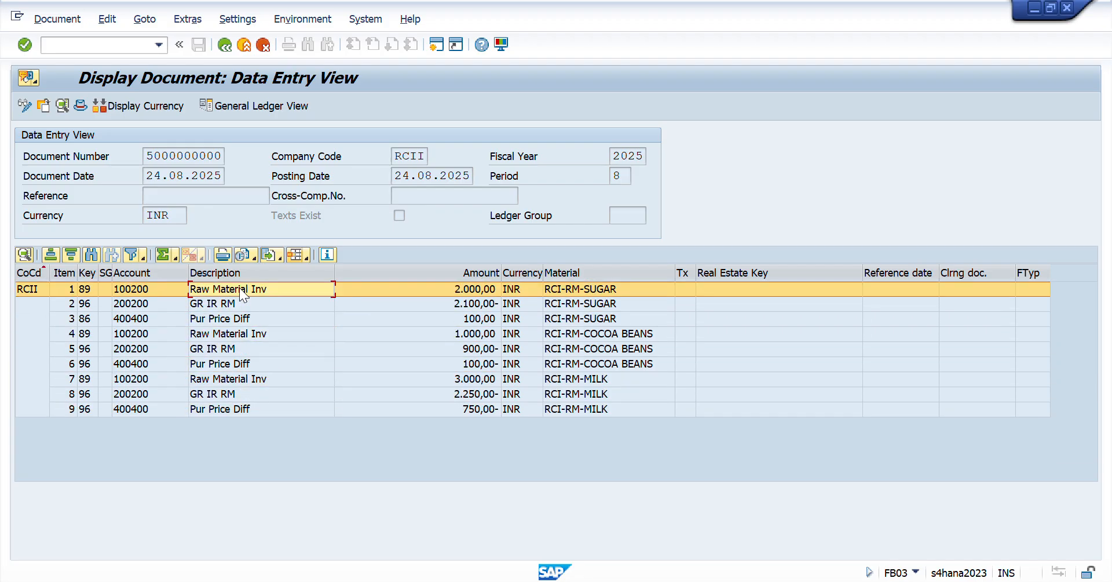
# - Change the layout again, sort the available columns by name and insert Transaction before Material in the displayed columns
pyautogui.click(307, 257)
pyautogui.click(346, 292)
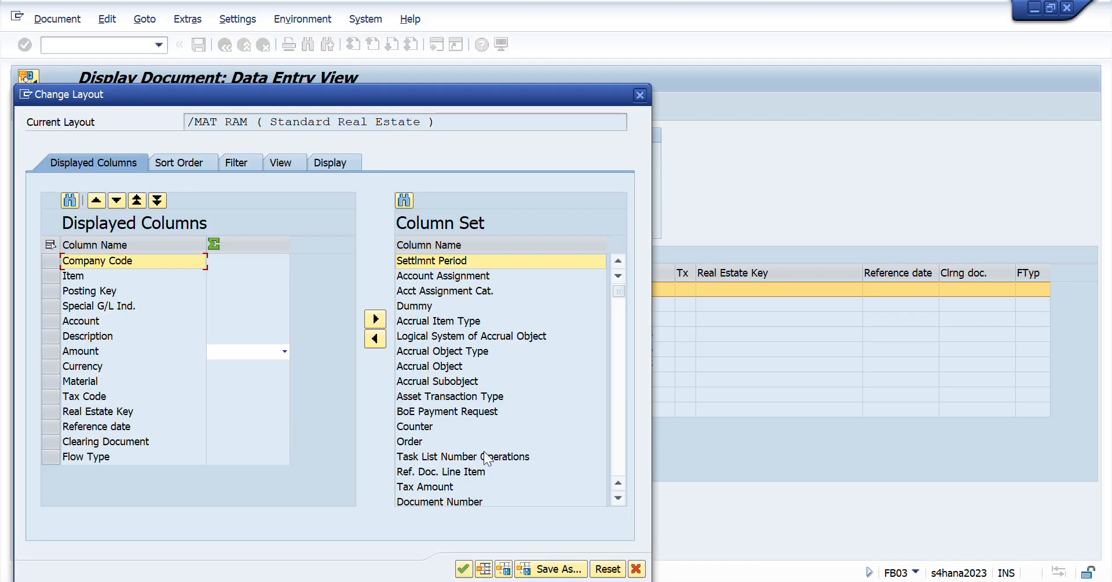
pyautogui.click(423, 248)
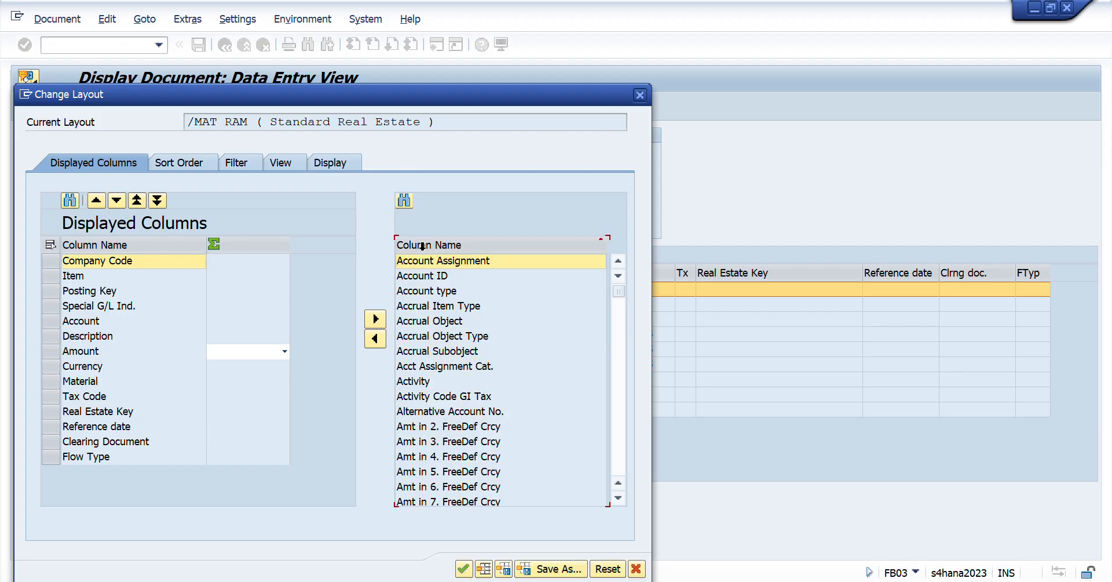
pyautogui.scroll(-5, 556, 442)
pyautogui.scroll(-20, 555, 442)
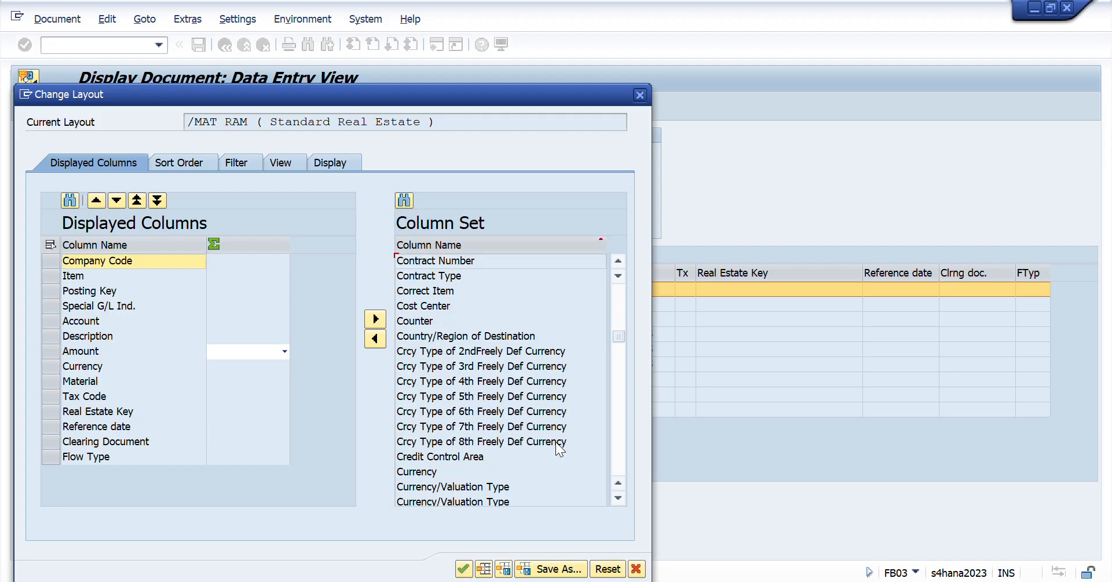
pyautogui.scroll(-5, 555, 442)
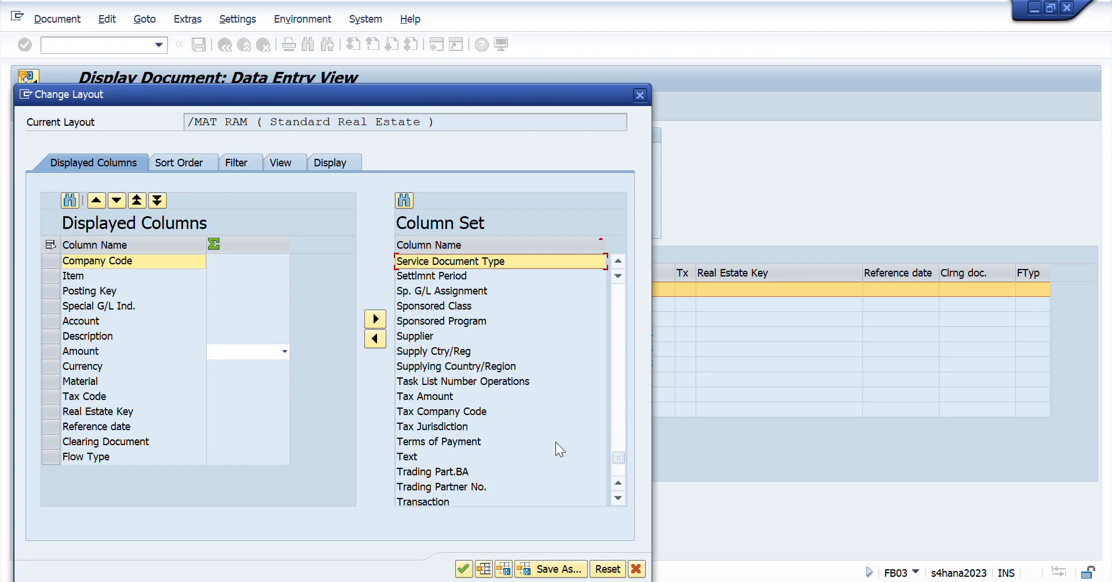
pyautogui.click(425, 503)
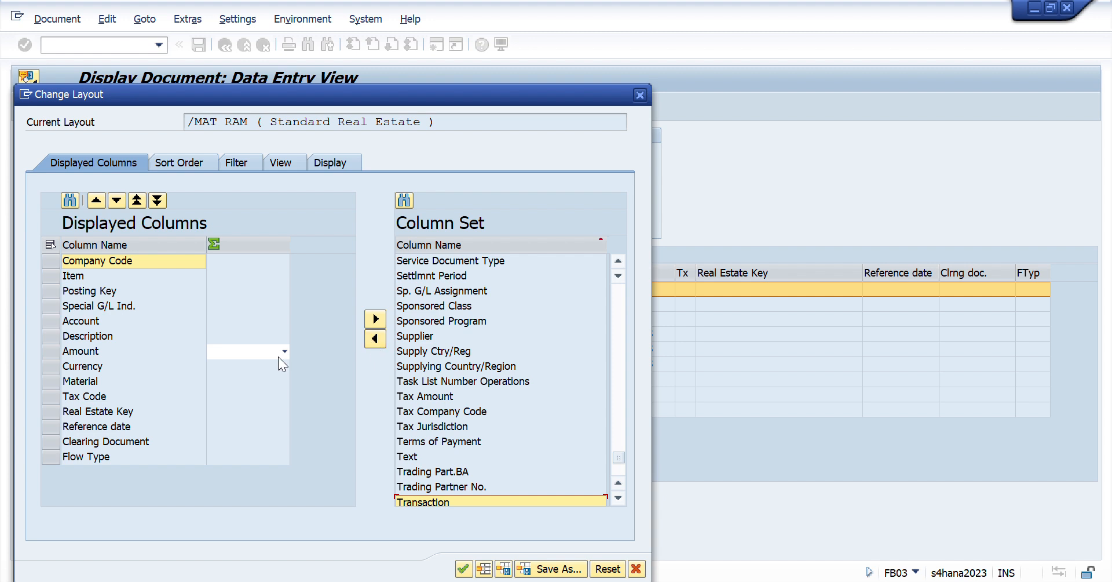
pyautogui.click(51, 381)
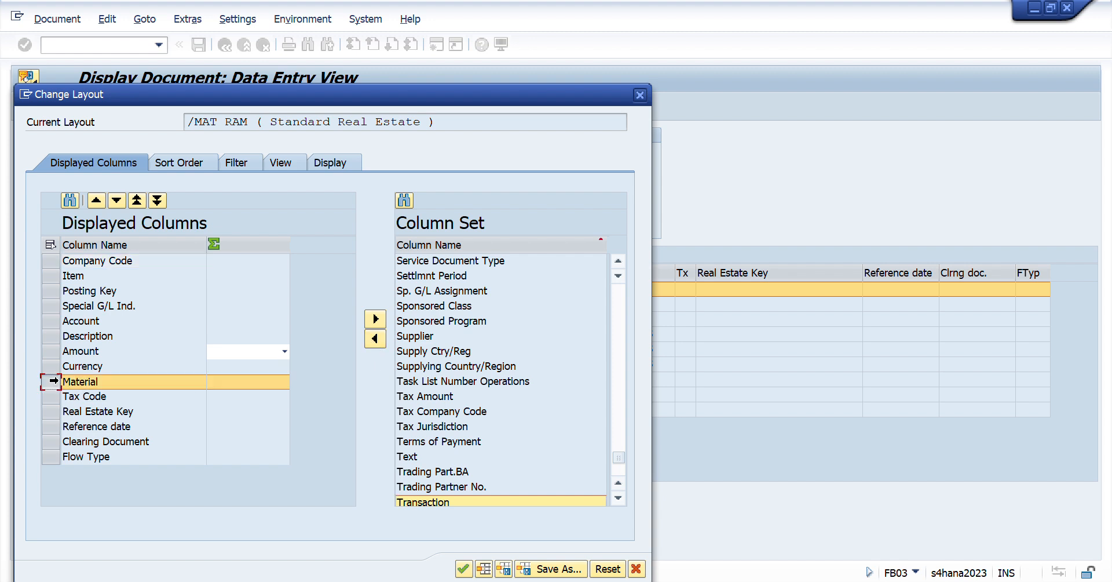
pyautogui.click(373, 339)
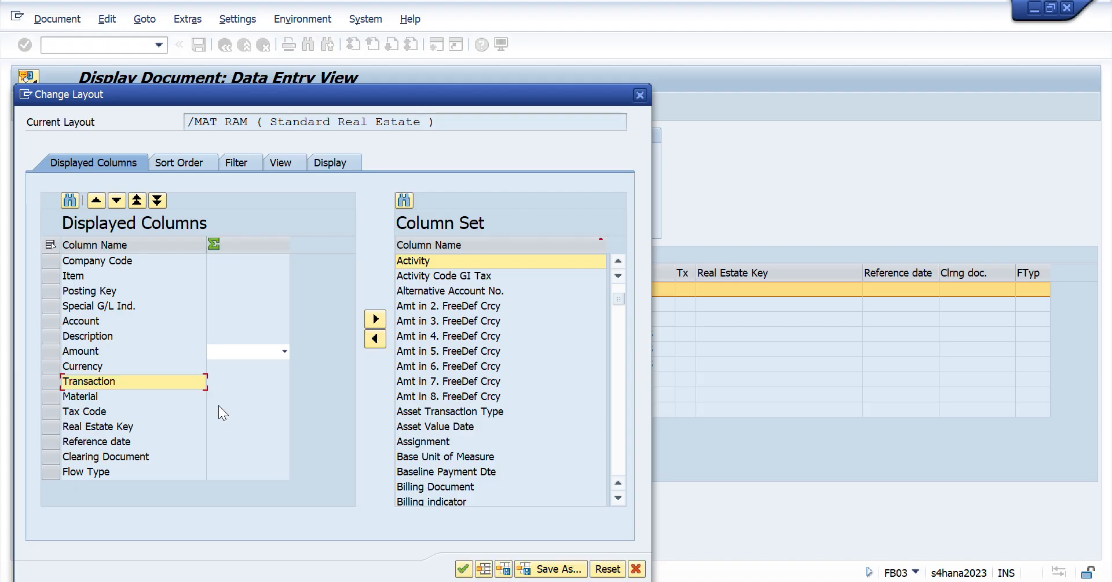
# - Move the Transaction column to directly below Material, save the layout over the existing one and apply it to the document
pyautogui.click(117, 199)
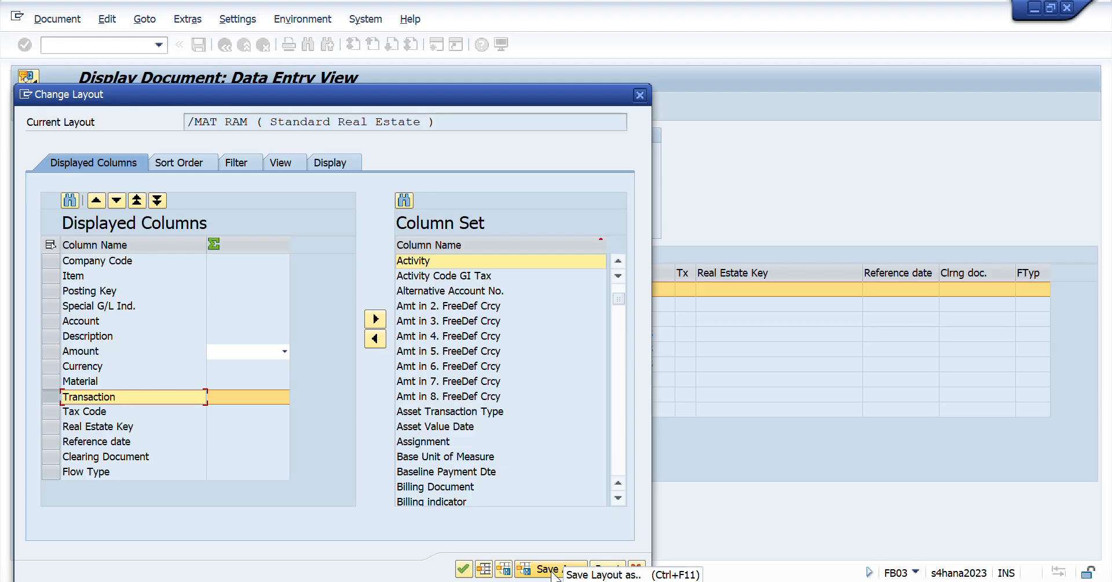
pyautogui.click(505, 569)
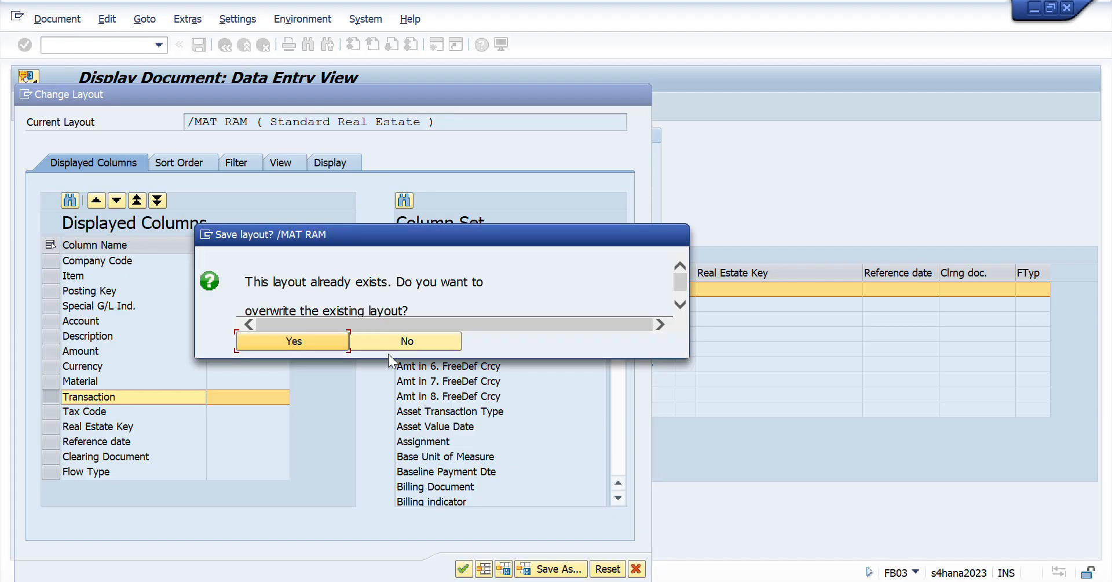
pyautogui.click(322, 345)
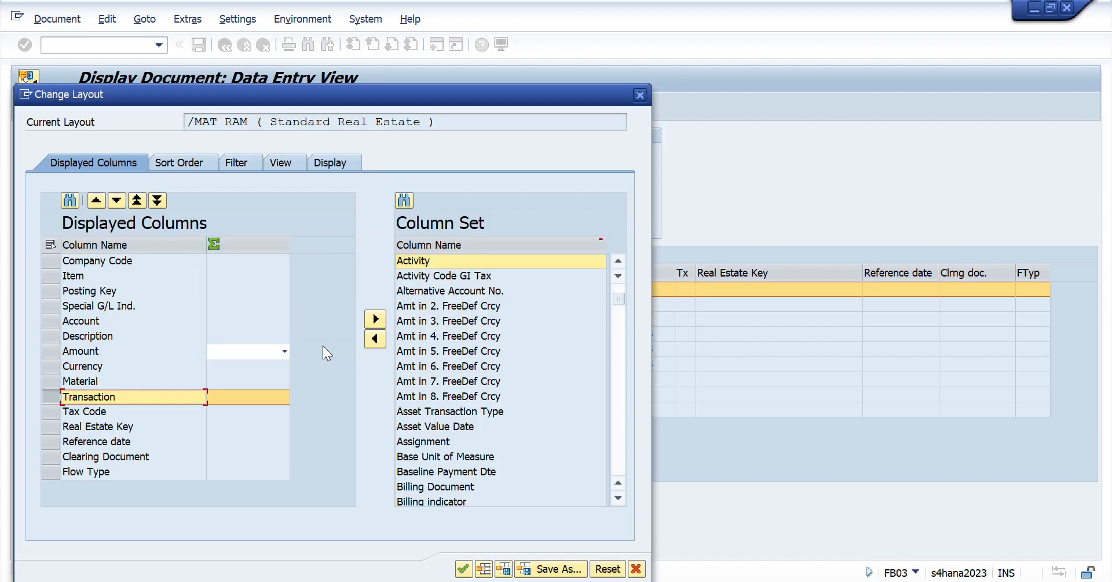
pyautogui.press('Return')
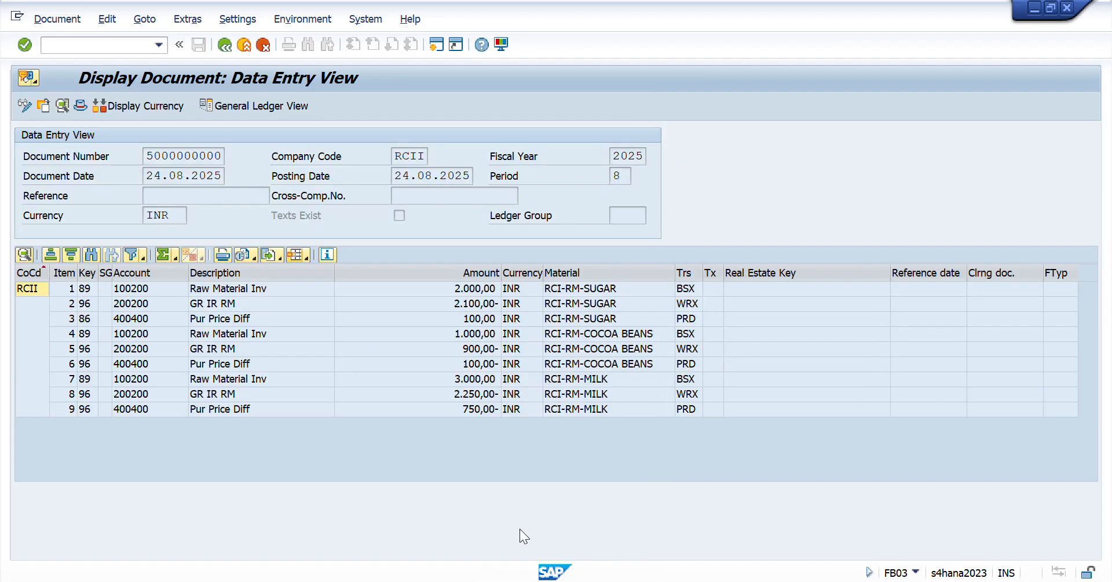
# - Check the BSX and WRX transaction keys of the Sugar items and open transaction OBYC in a separate session
pyautogui.click(693, 292)
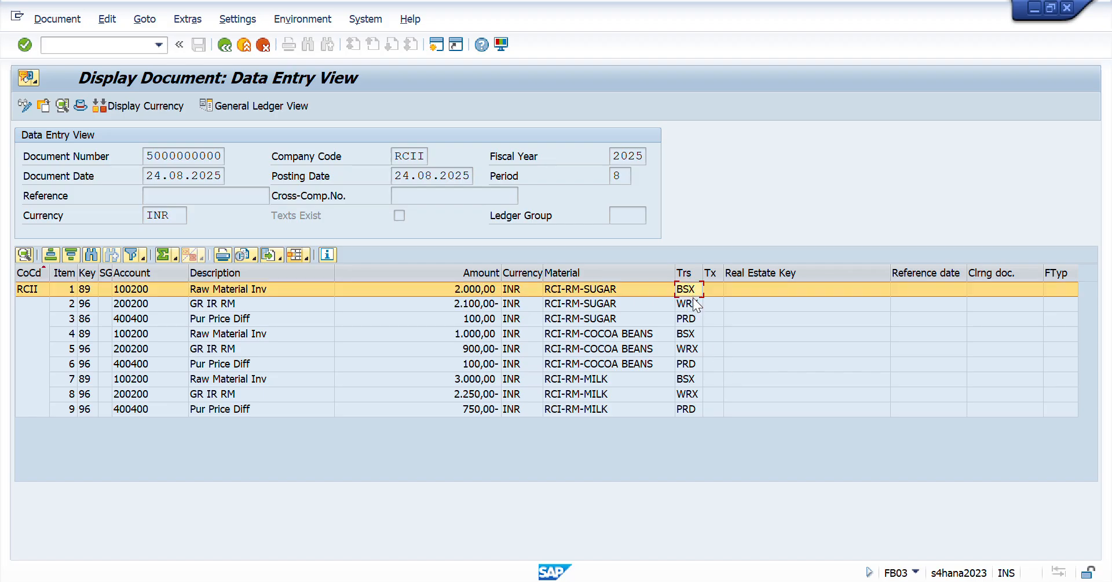
pyautogui.click(692, 304)
pyautogui.click(693, 289)
pyautogui.click(70, 42)
pyautogui.write('/oobyc')
pyautogui.press('Return')
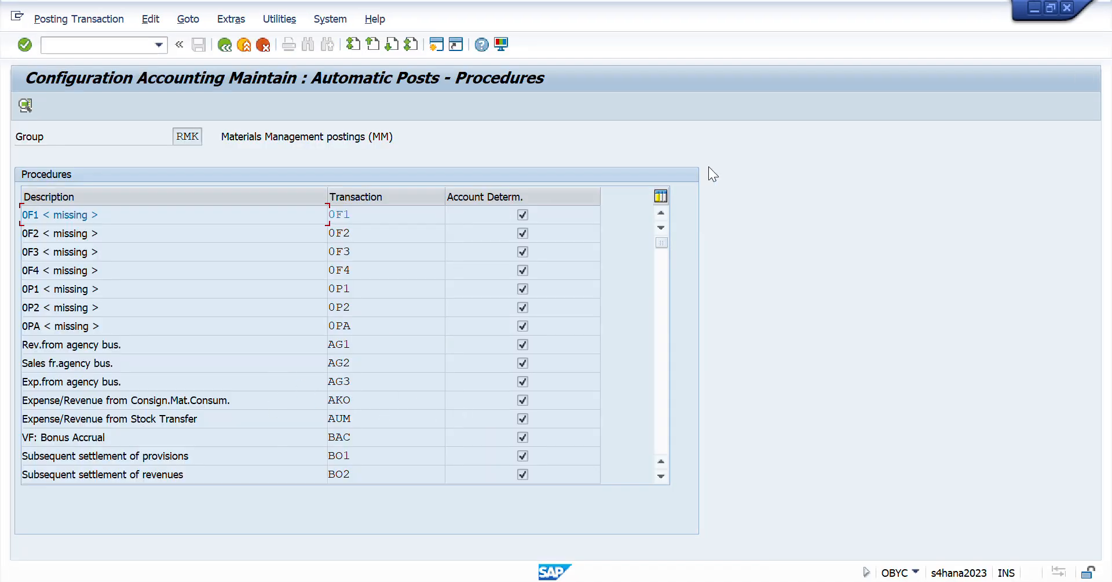
# - Open the BSX inventory posting accounts for chart of accounts RCIG and compare the RRAW account with the document's first item
pyautogui.click(662, 477)
pyautogui.click(662, 478)
pyautogui.click(662, 478)
pyautogui.click(662, 477)
pyautogui.click(663, 478)
pyautogui.click(662, 477)
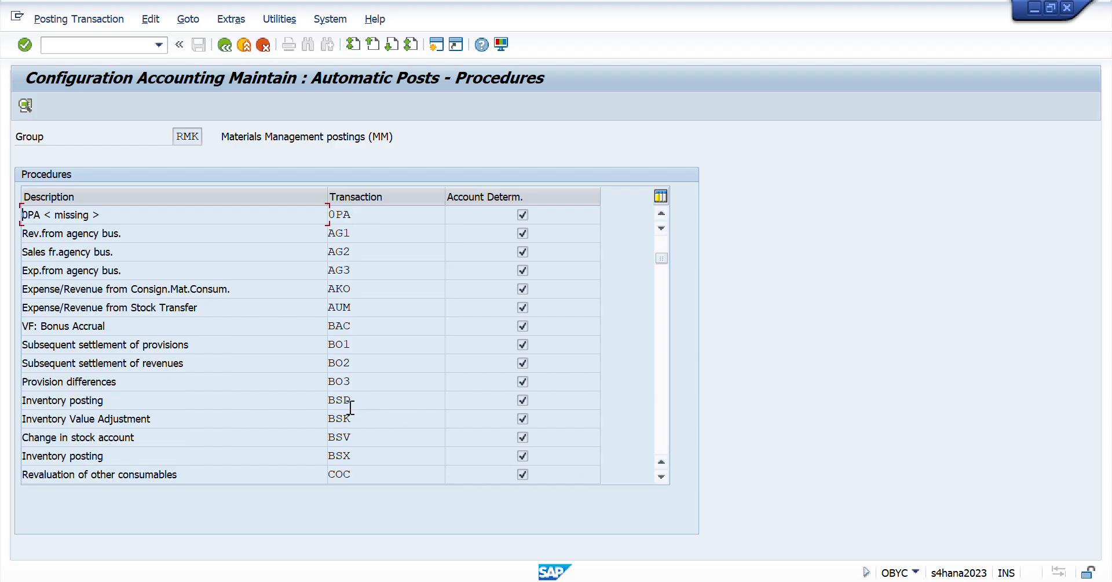
pyautogui.doubleClick(352, 455)
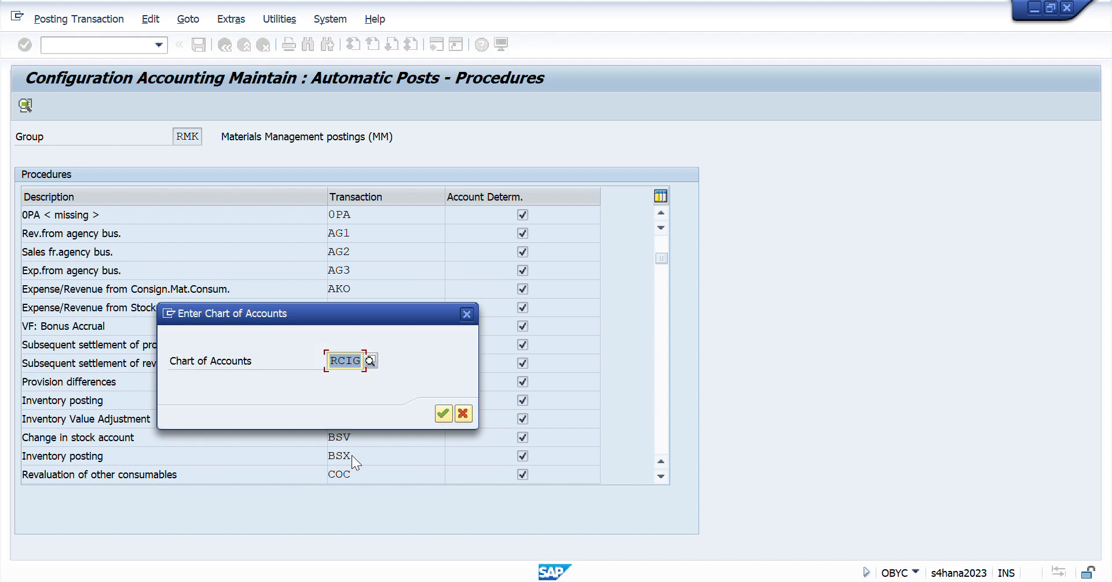
pyautogui.press('Return')
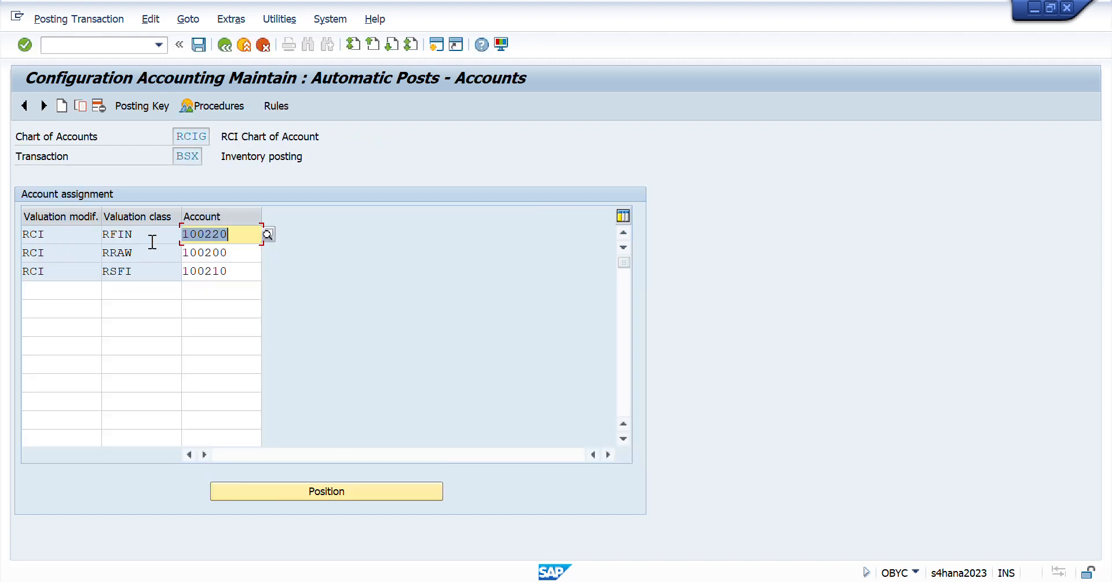
pyautogui.moveTo(135, 253); pyautogui.dragTo(102, 254)
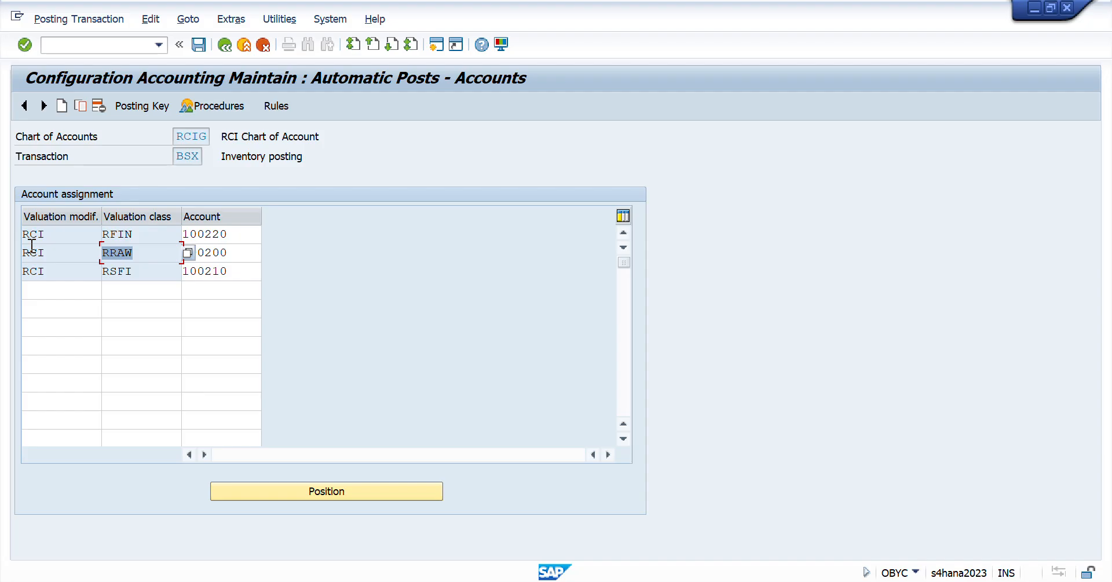
pyautogui.moveTo(247, 254); pyautogui.dragTo(135, 250)
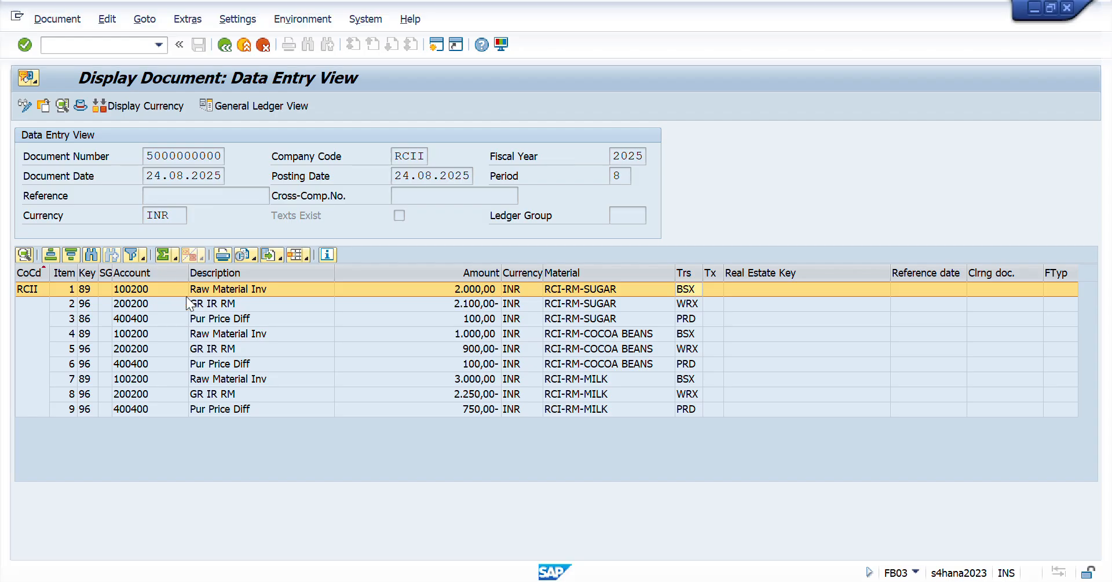
pyautogui.click(140, 287)
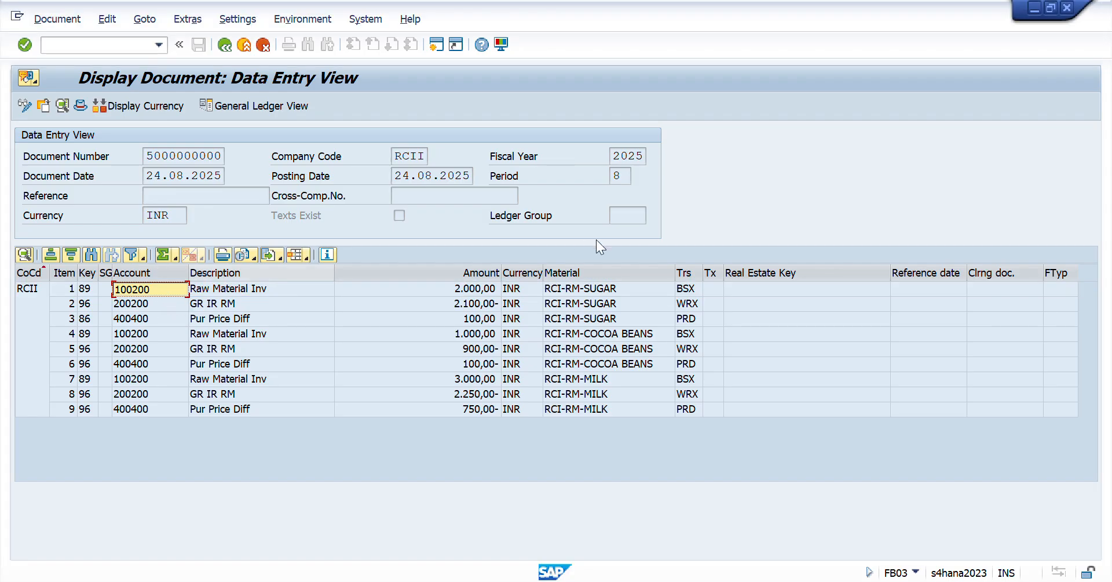
# - Open the WRX GR/IR clearing accounts in OBYC and compare the RRAW account with the Sugar GR IR item
pyautogui.click(694, 305)
pyautogui.hotkey('alt', 'Tab')
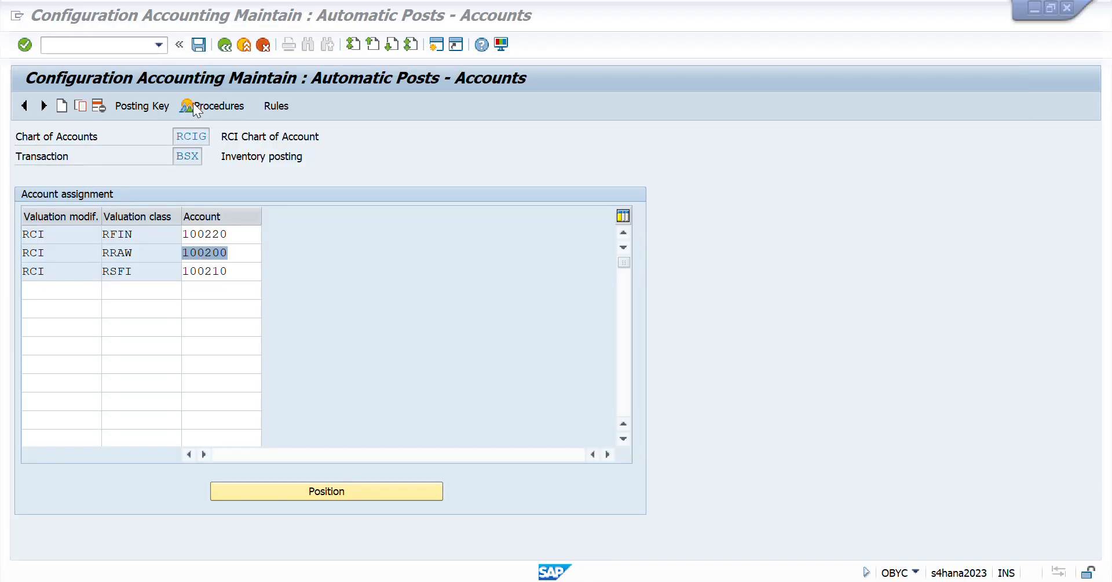
pyautogui.click(226, 48)
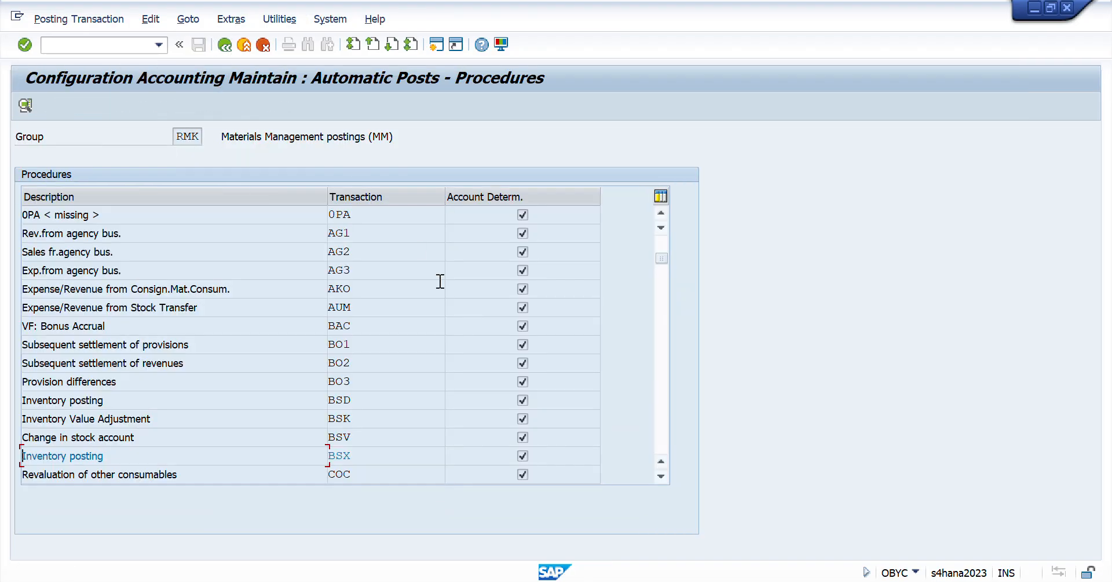
pyautogui.scroll(-5, 384, 368)
pyautogui.scroll(-5, 385, 367)
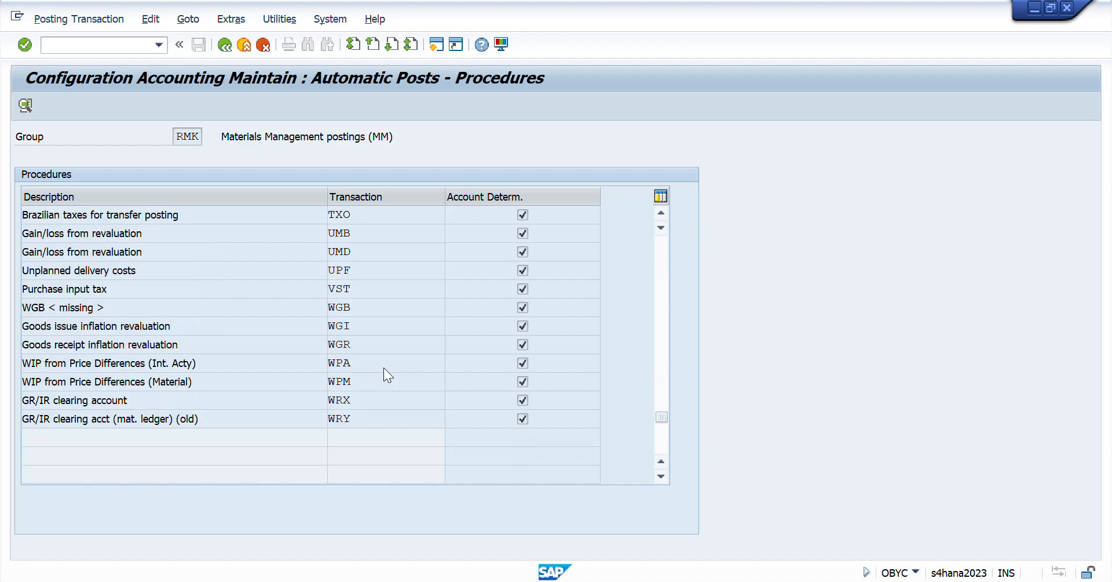
pyautogui.doubleClick(354, 400)
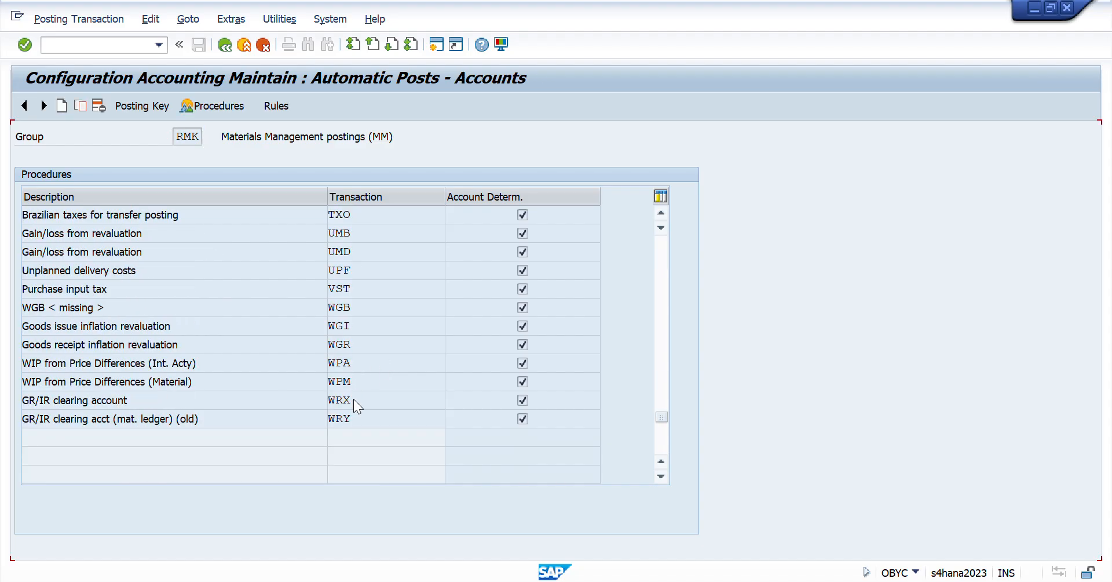
pyautogui.doubleClick(139, 252)
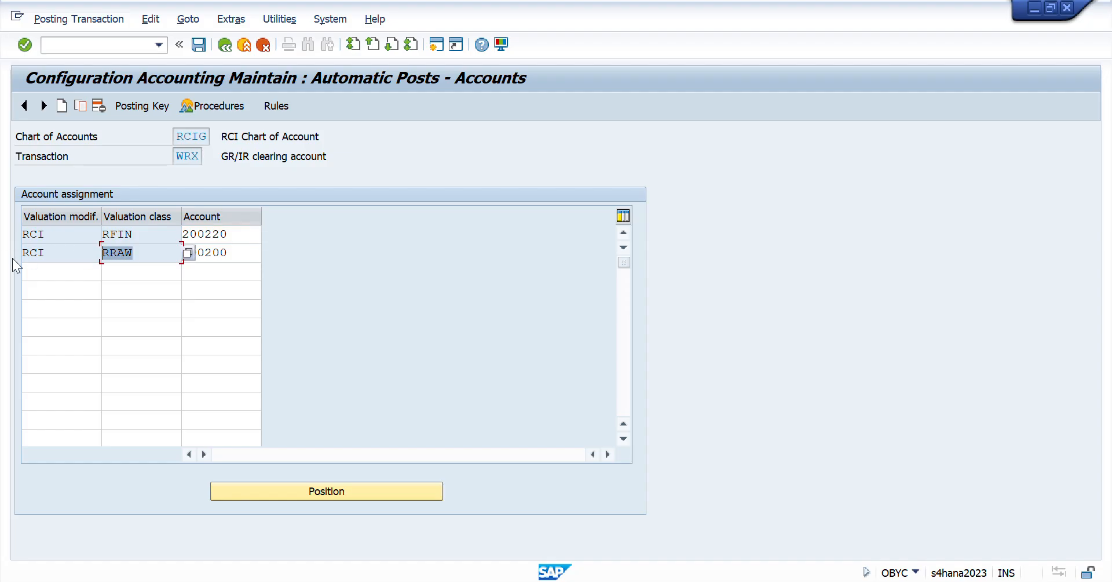
pyautogui.doubleClick(236, 253)
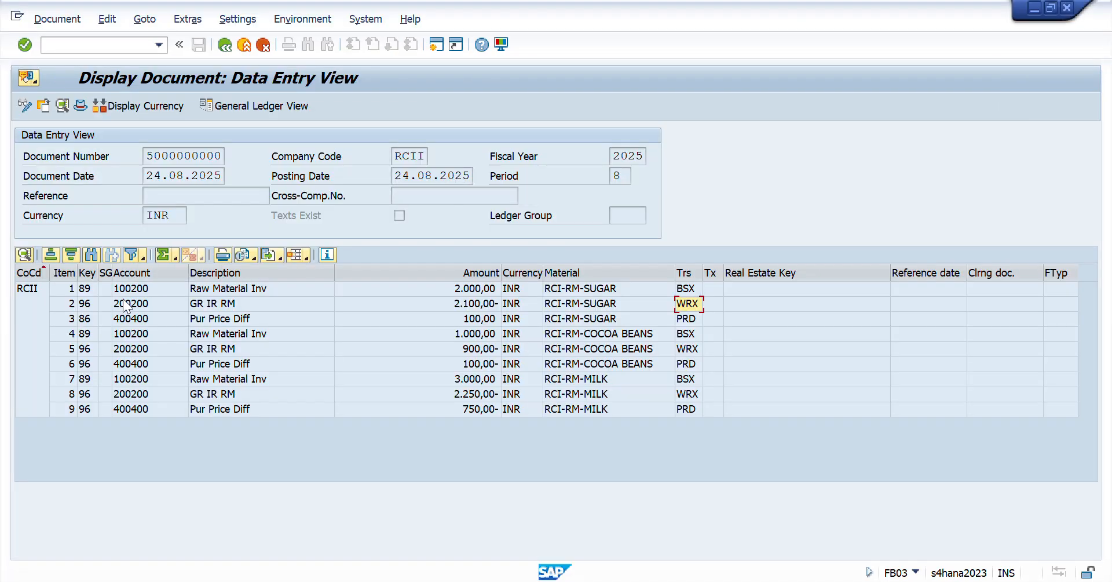
pyautogui.click(132, 304)
pyautogui.click(132, 305)
pyautogui.click(139, 306)
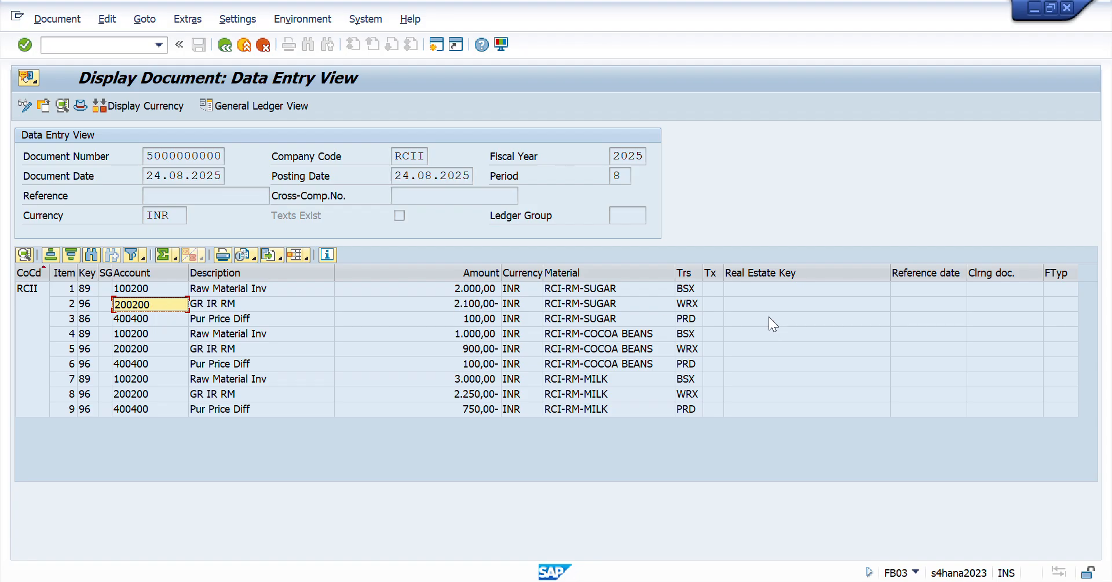
# - Recheck the accounts posted for the Sugar inventory and GR IR items in the accounting document
pyautogui.click(687, 288)
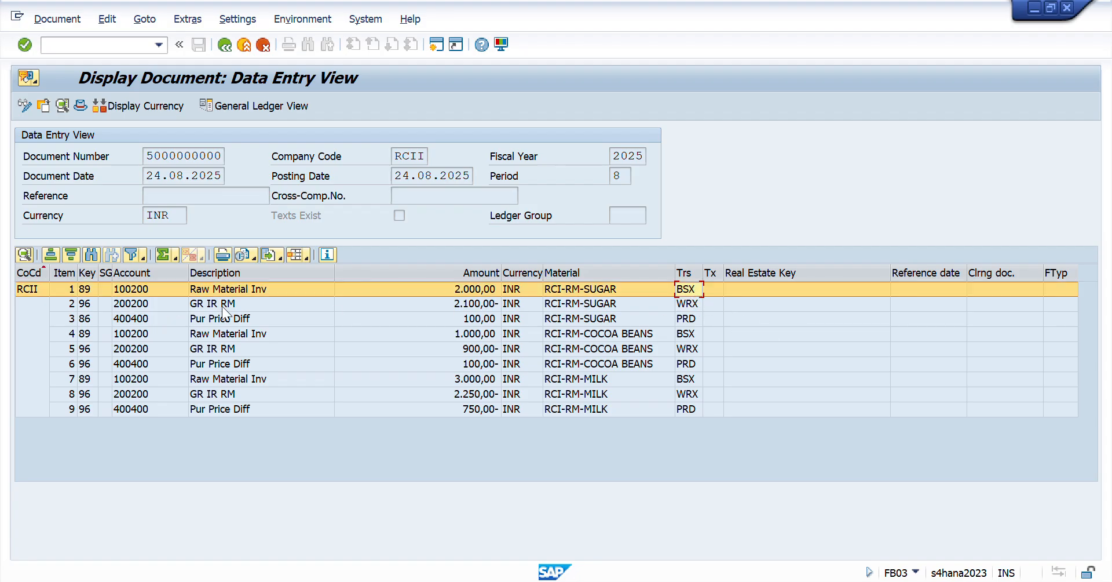
pyautogui.click(145, 286)
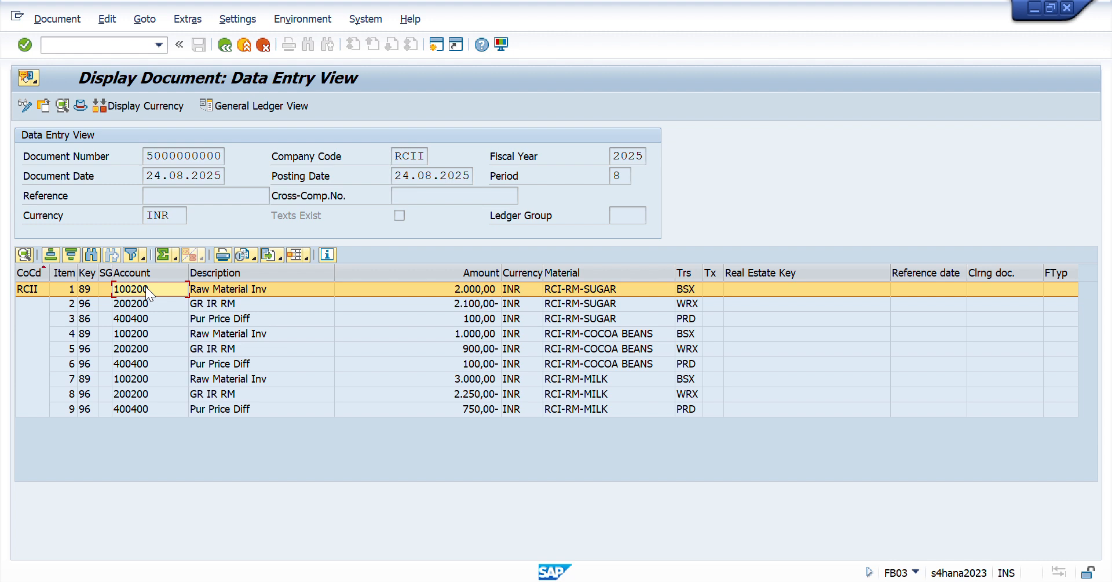
pyautogui.click(145, 286)
pyautogui.click(151, 305)
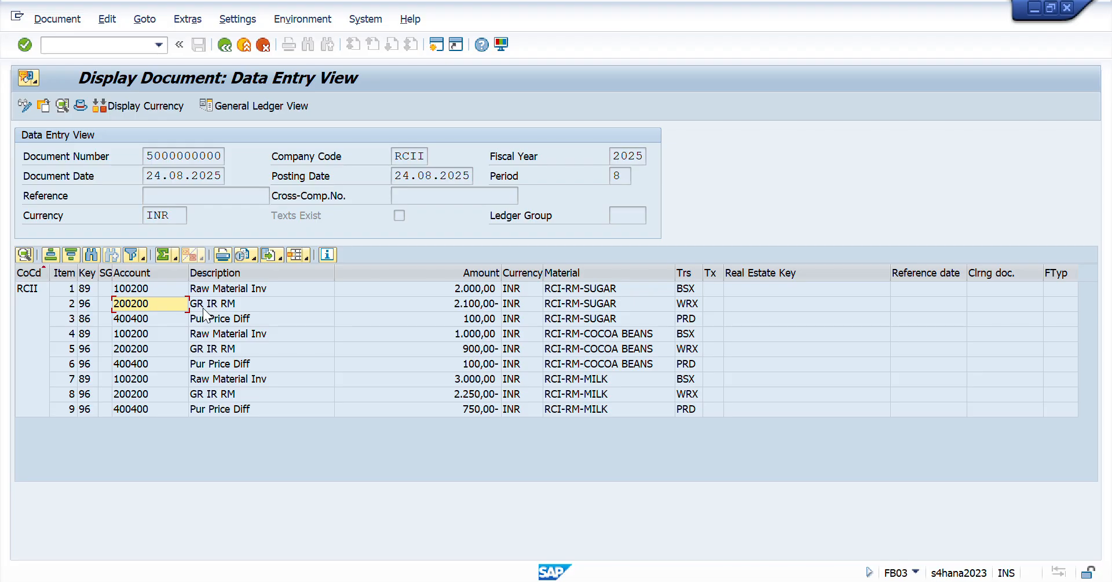
# - Switch to the Session Workbook in Excel and enter the header "Diff" in L8 beside PO on the Day 41 sheet
pyautogui.hotkey('alt', 'Tab')
pyautogui.hotkey('alt', 'Tab')
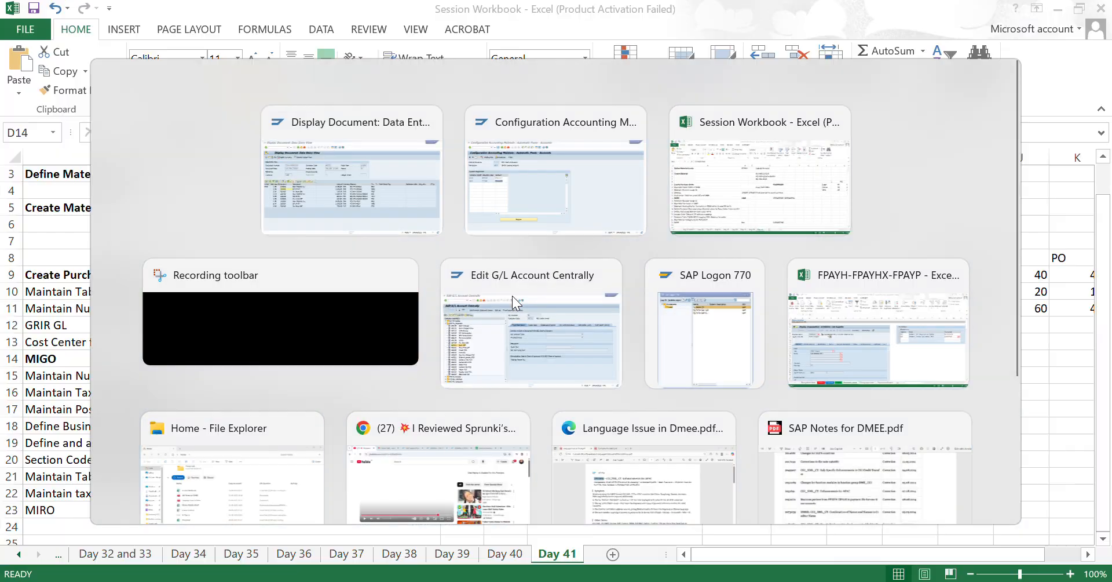
pyautogui.press('Right')
pyautogui.press('Right')
pyautogui.press('Right')
pyautogui.press('Right')
pyautogui.press('Right')
pyautogui.press('Right')
pyautogui.press('Right')
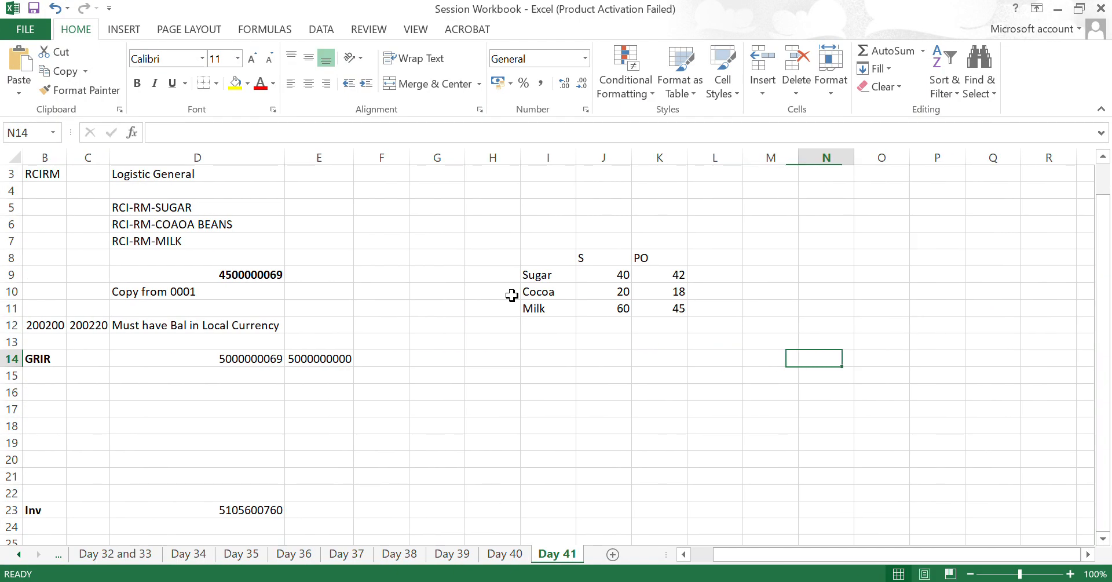
pyautogui.press('Up')
pyautogui.press('Up')
pyautogui.press('Up')
pyautogui.press('Up')
pyautogui.press('Up')
pyautogui.press('Up')
pyautogui.press('Left')
pyautogui.press('Left')
pyautogui.write('Diff')
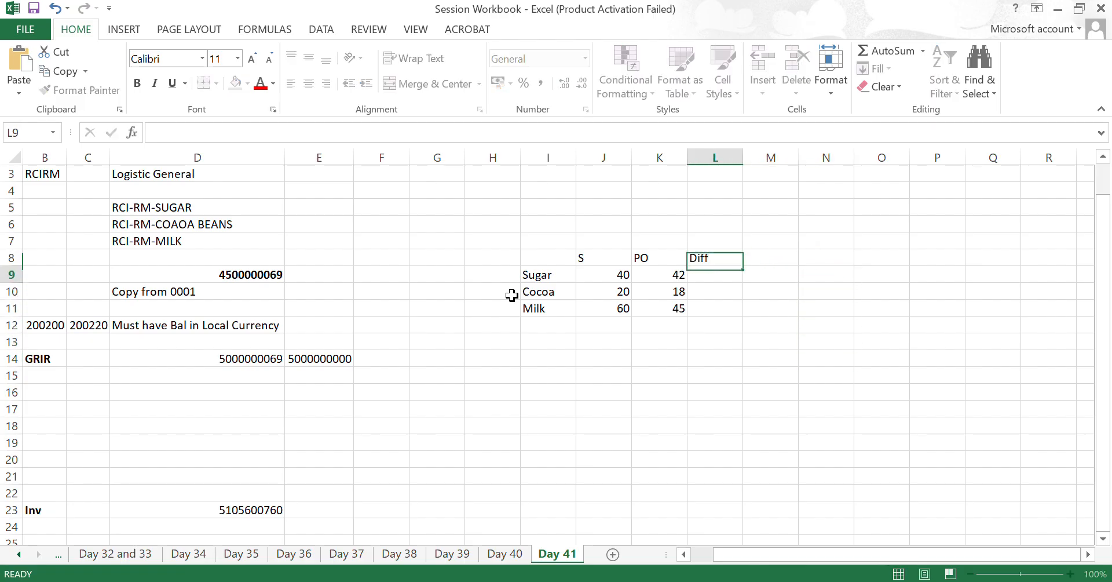
pyautogui.press('Return')
# - Calculate the Sugar difference in L9 as =K9-J9 and fill the formula down through Cocoa and Milk
pyautogui.write('=')
pyautogui.press('Left')
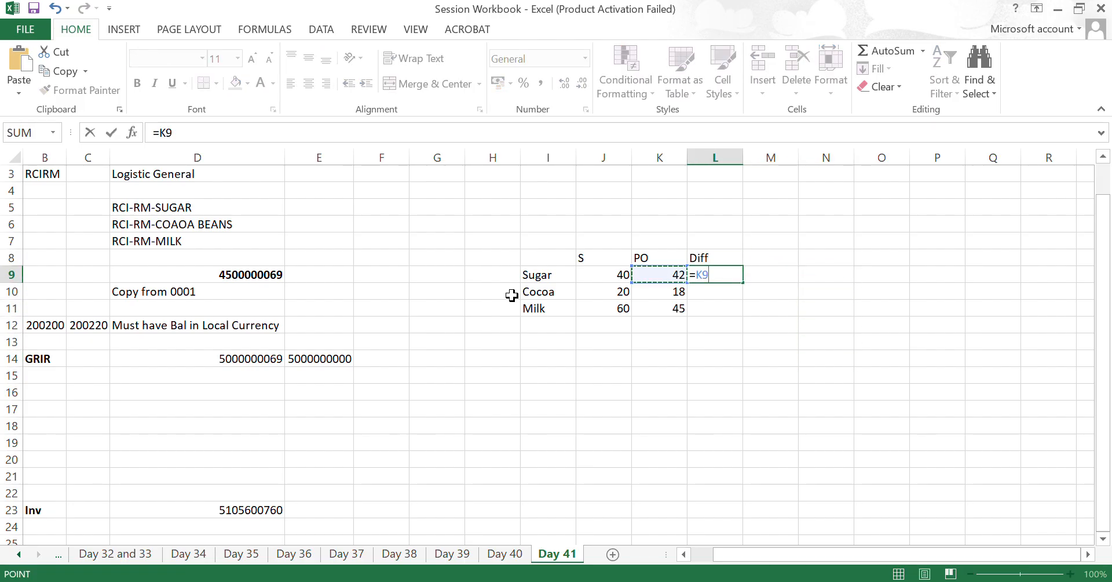
pyautogui.write('-')
pyautogui.press('Left')
pyautogui.press('Left')
pyautogui.press('Return')
pyautogui.press('Up')
pyautogui.hotkey('shift', 'Down')
pyautogui.hotkey('shift', 'Down')
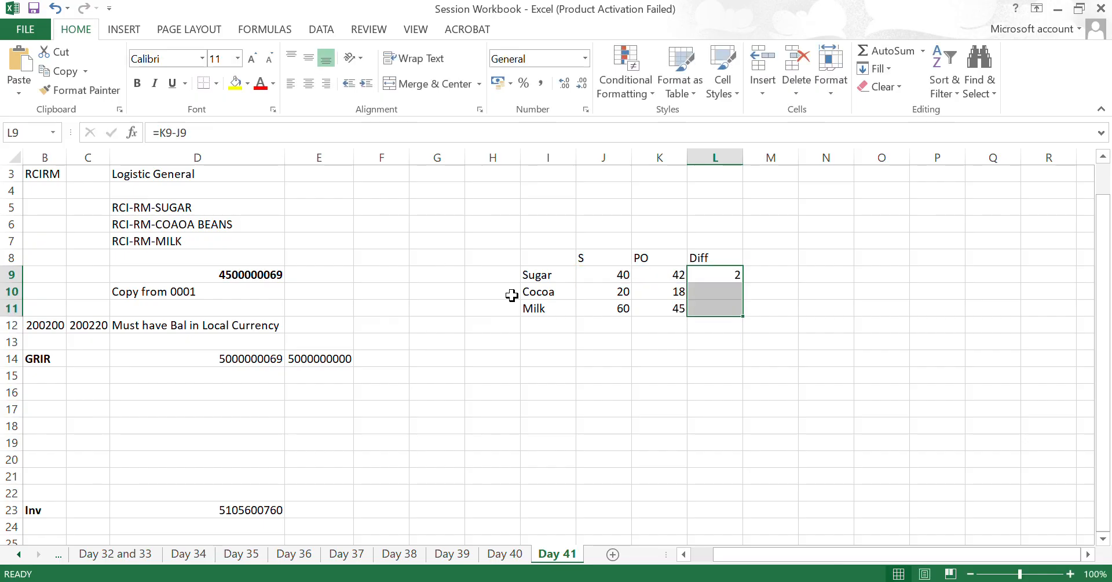
pyautogui.hotkey('ctrl', 'd')
pyautogui.press('Right')
pyautogui.press('Right')
pyautogui.press('Left')
pyautogui.press('Up')
pyautogui.write('Amount')
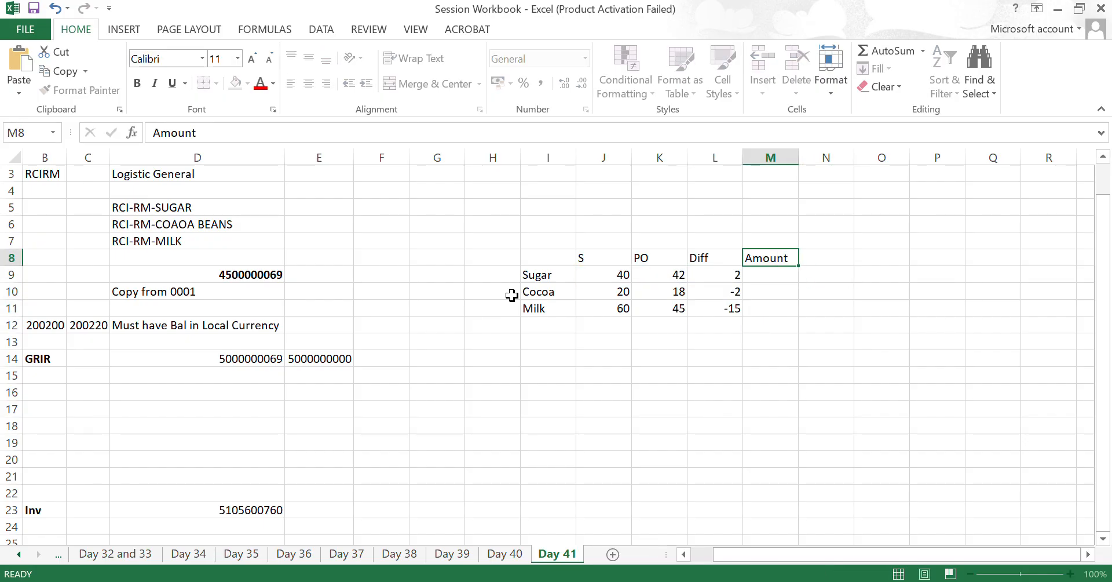
pyautogui.press('Return')
pyautogui.write('=')
pyautogui.press('Left')
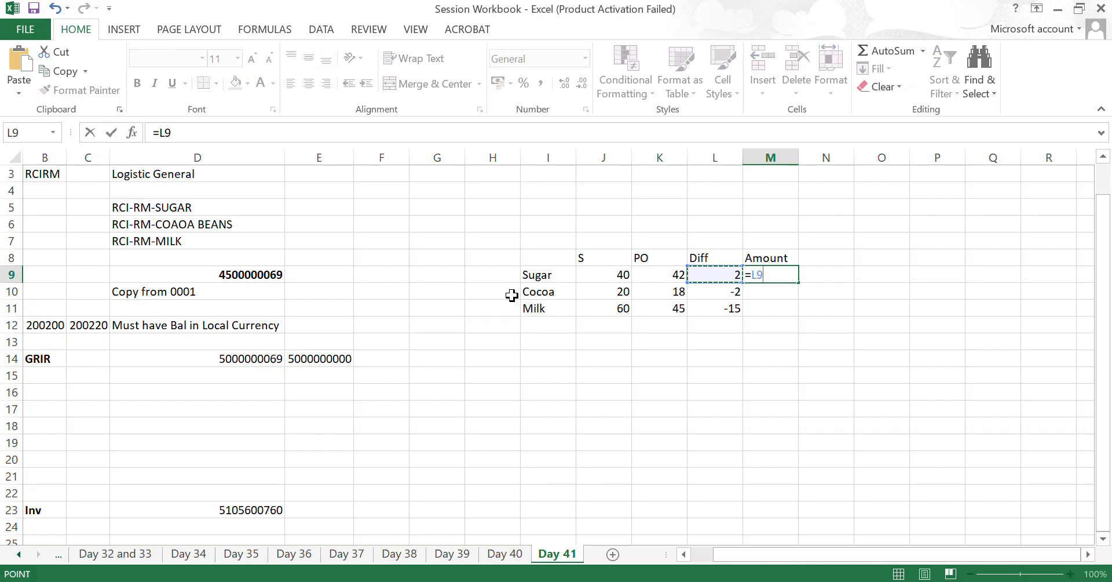
pyautogui.press('Escape')
pyautogui.press('Up')
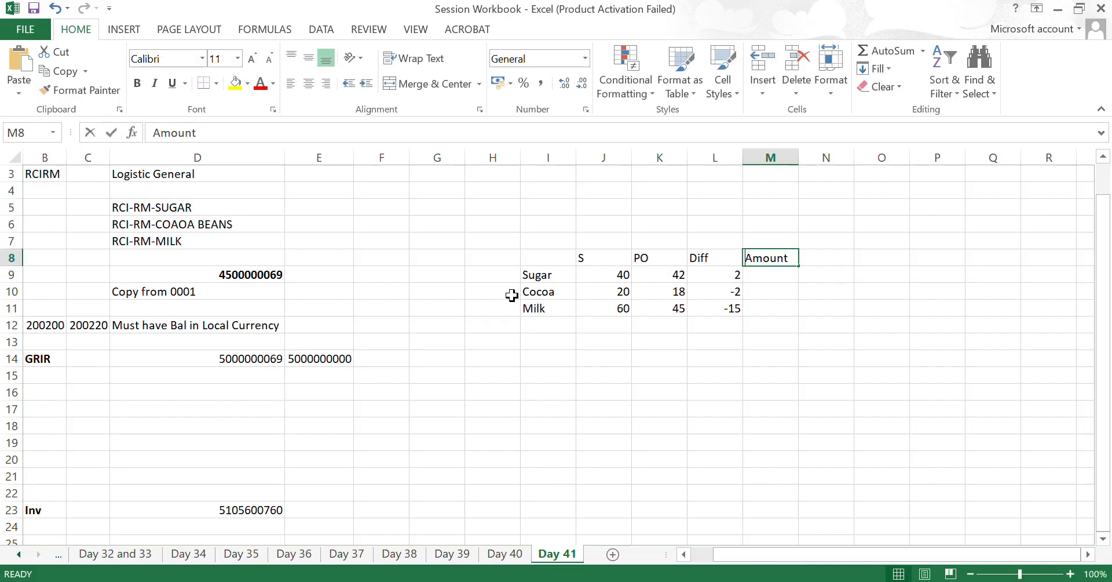
# - Head column M "Qty" in M8 and enter 50 for each of Sugar, Cocoa and Milk
pyautogui.write('Qty')
pyautogui.press('Return')
pyautogui.write('50')
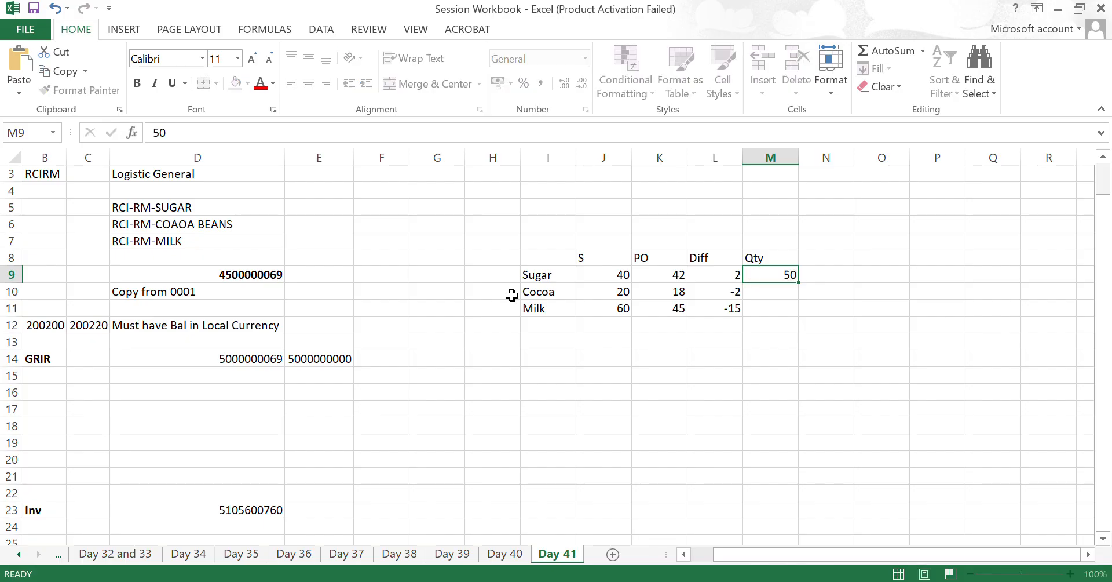
pyautogui.press('Return')
pyautogui.write('50')
pyautogui.press('Return')
pyautogui.write('50')
pyautogui.press('Return')
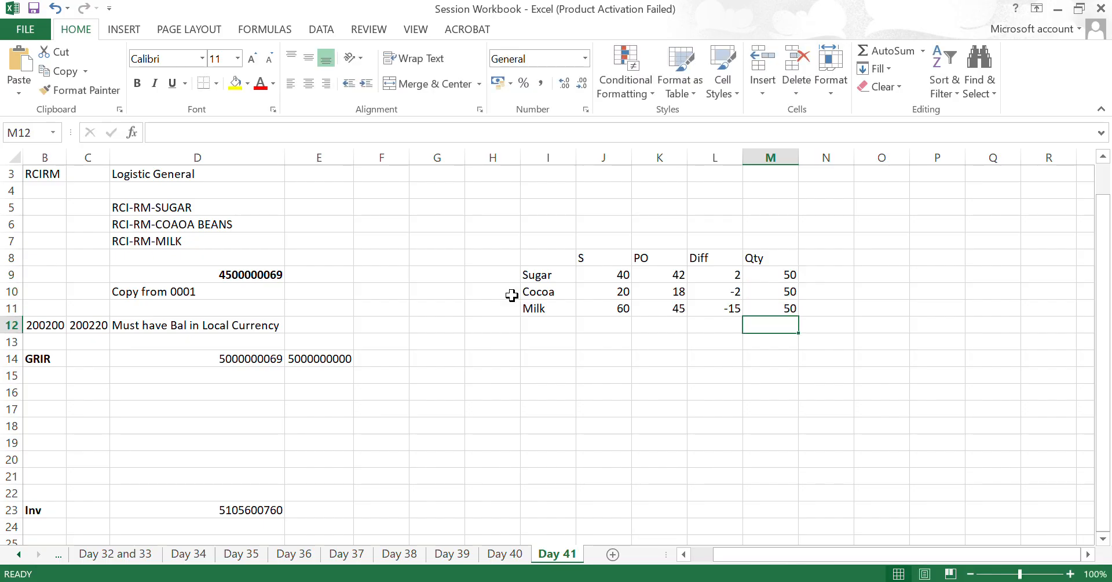
# - Enter the header "Diff Amount" in N8, beside Qty
pyautogui.press('Up')
pyautogui.press('Up')
pyautogui.press('Up')
pyautogui.press('Up')
pyautogui.press('Right')
pyautogui.write('Diff Amount')
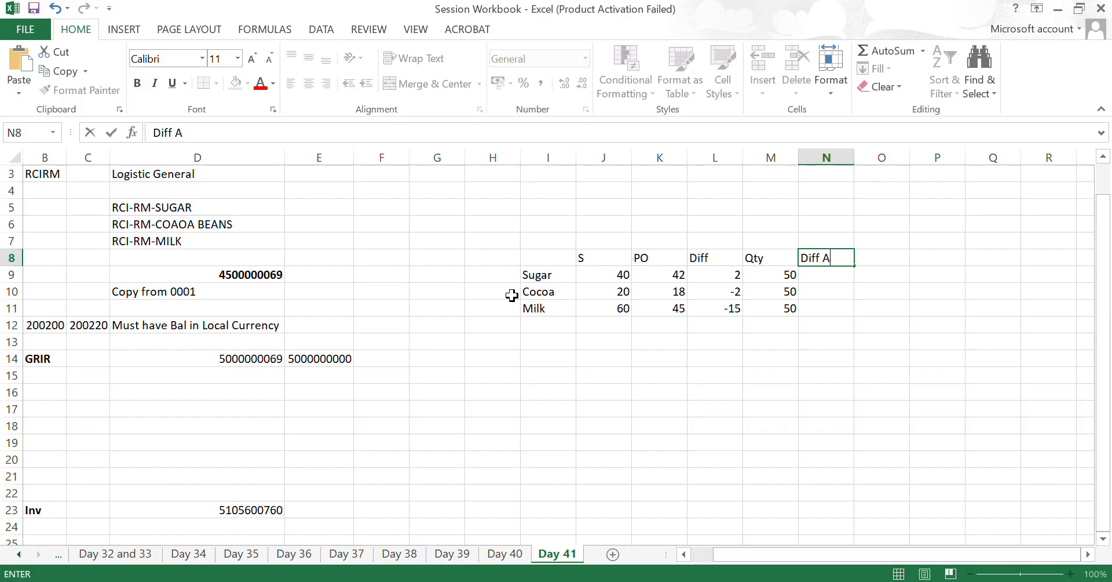
pyautogui.press('Return')
# - Calculate the Sugar difference amount in N9 by multiplying its quantity in M9 by the difference in L9
pyautogui.write('=')
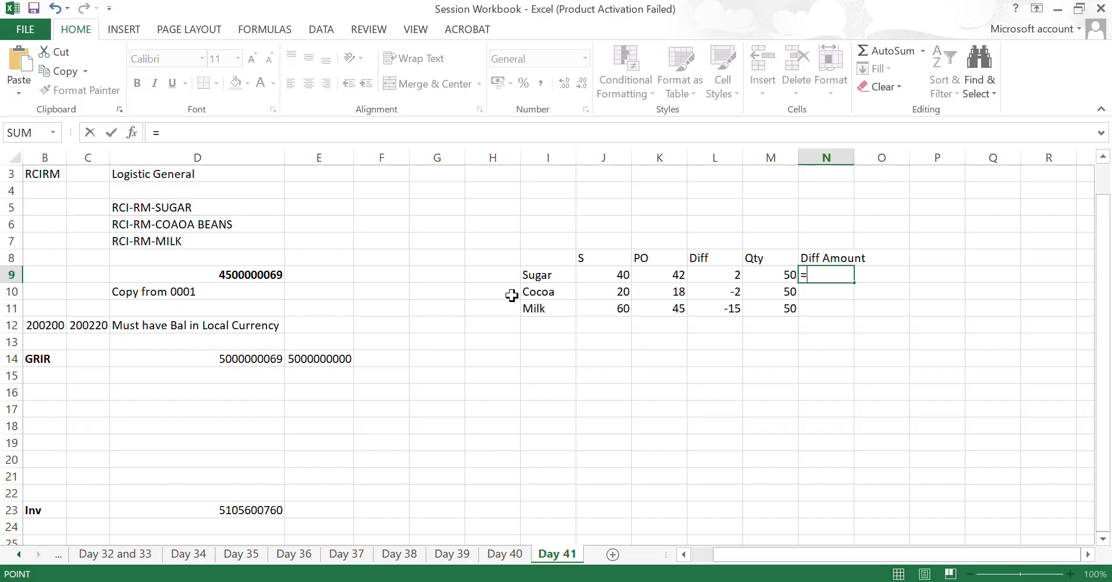
pyautogui.press('Left')
pyautogui.write('*')
pyautogui.press('Left')
pyautogui.press('Left')
pyautogui.press('Return')
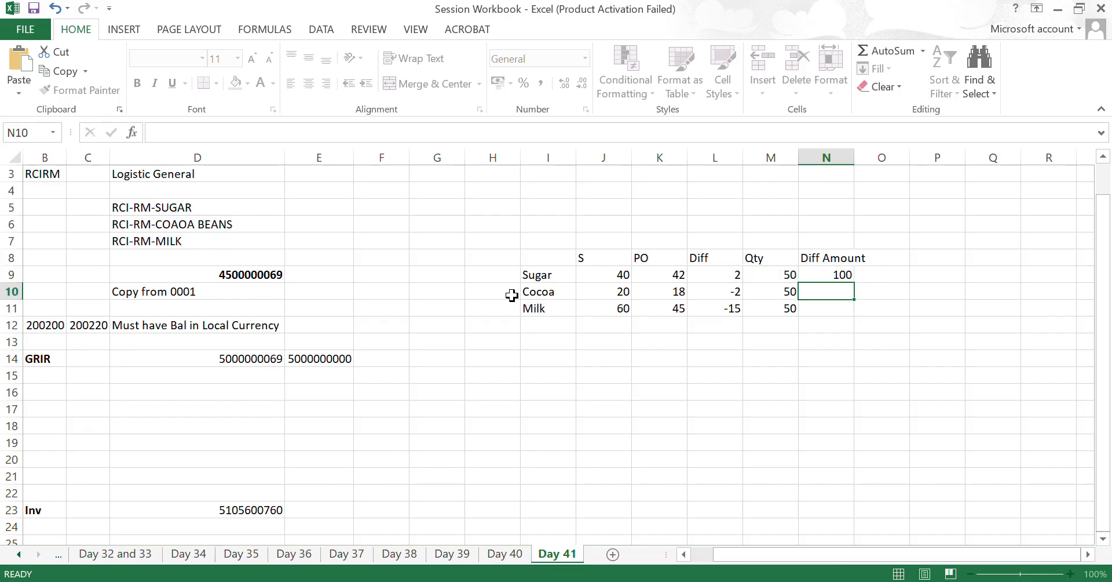
# - Fill the Sugar difference amount formula from N9 down through the Cocoa and Milk rows in column N
pyautogui.press('Up')
pyautogui.hotkey('shift', 'Down')
pyautogui.hotkey('shift', 'Down')
pyautogui.hotkey('ctrl', 'd')
pyautogui.press('Down')
pyautogui.press('Down')
pyautogui.press('Up')
pyautogui.press('Up')
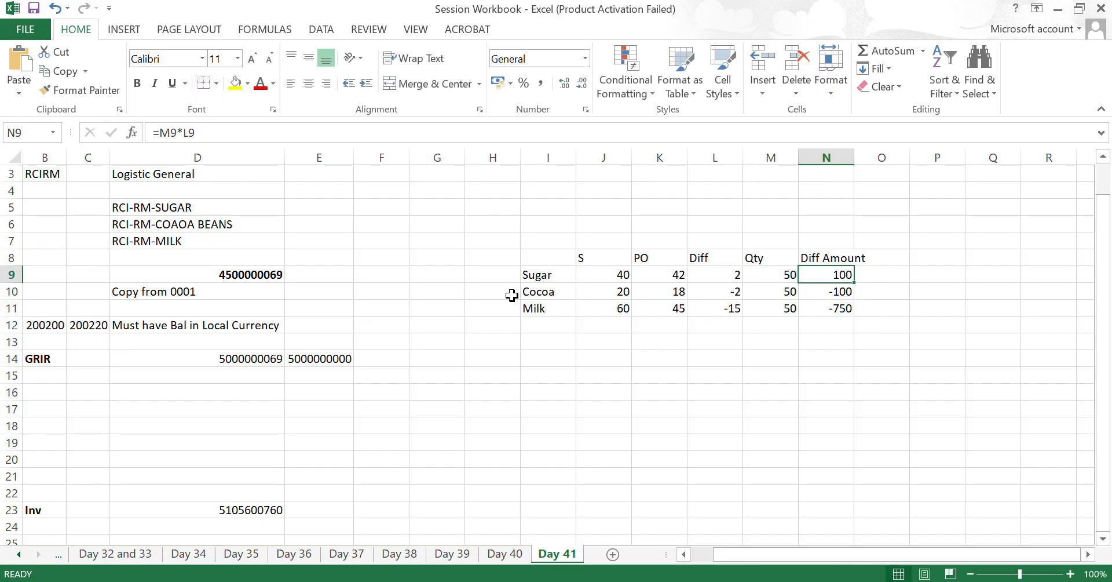
pyautogui.hotkey('shift', 'Down')
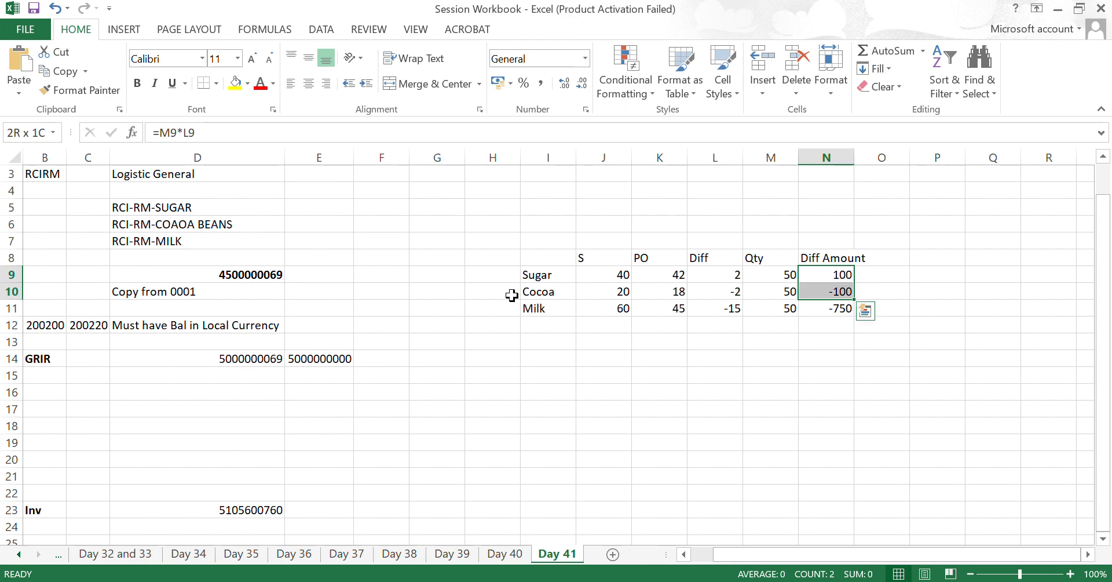
pyautogui.hotkey('shift', 'Down')
# - Switch to the SAP accounting document and check the amounts and accounts of the Pur Price Diff items for sugar, cocoa beans and milk
pyautogui.hotkey('alt', 'Tab')
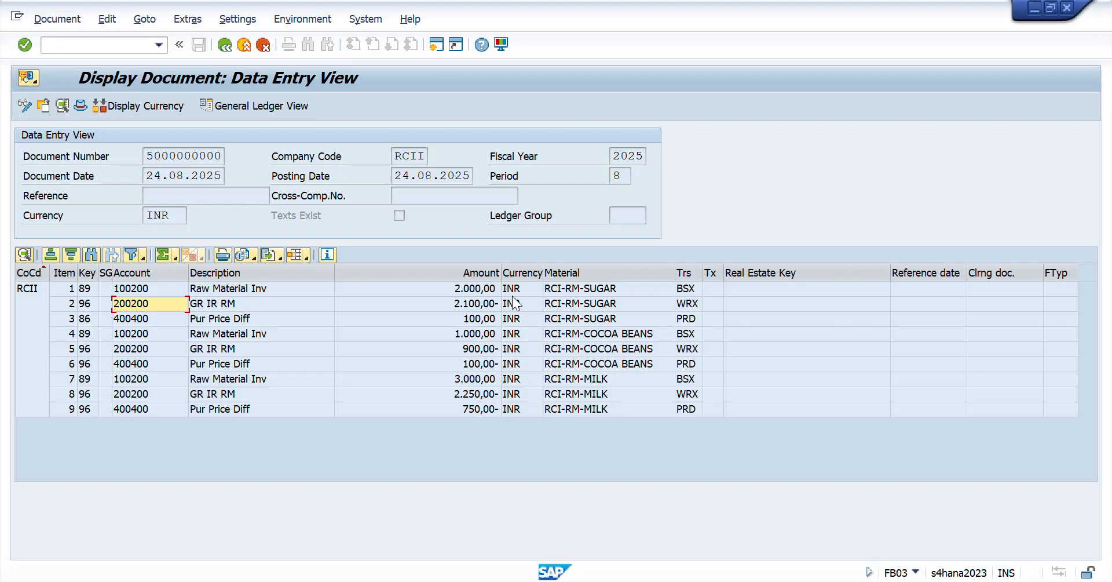
pyautogui.click(472, 320)
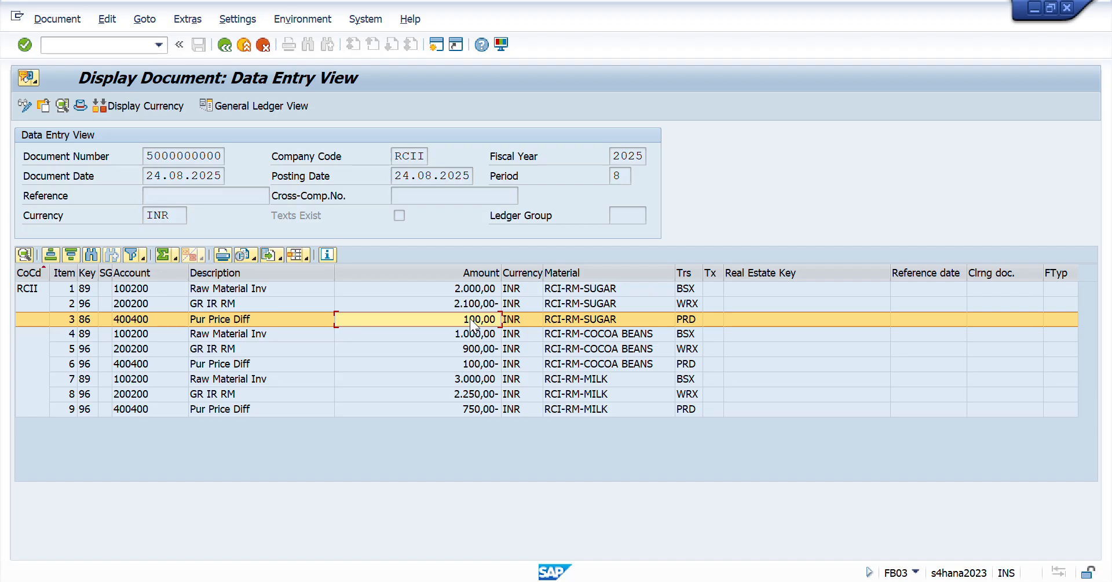
pyautogui.click(497, 363)
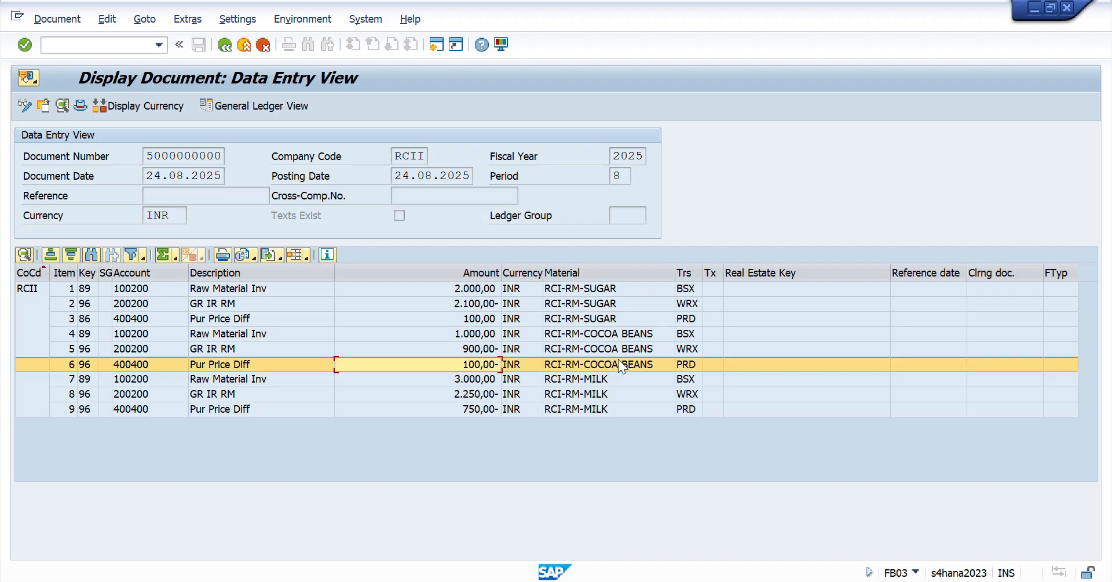
pyautogui.click(495, 409)
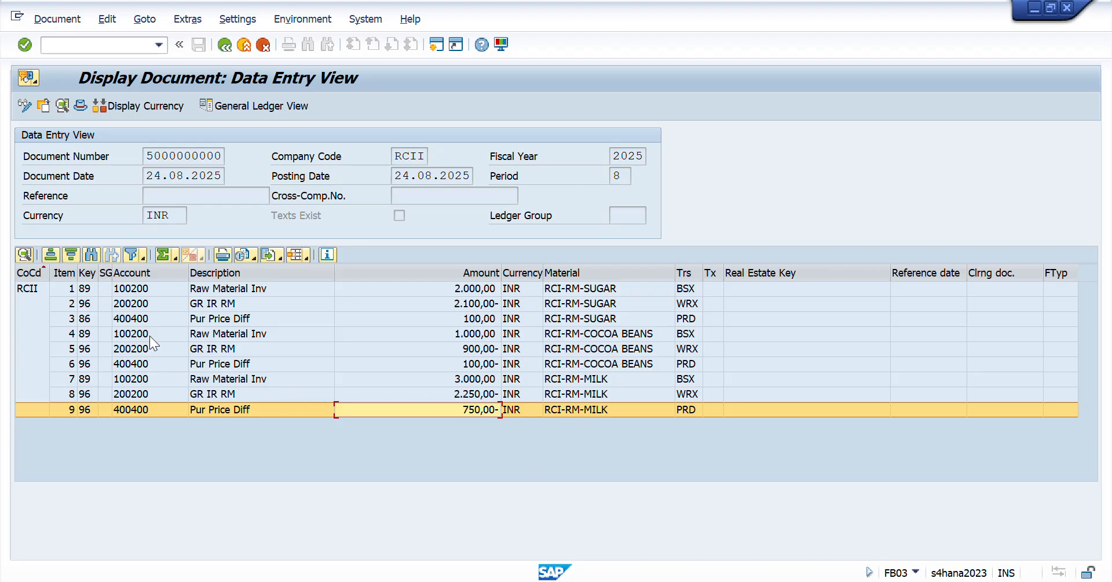
pyautogui.click(144, 318)
pyautogui.click(144, 364)
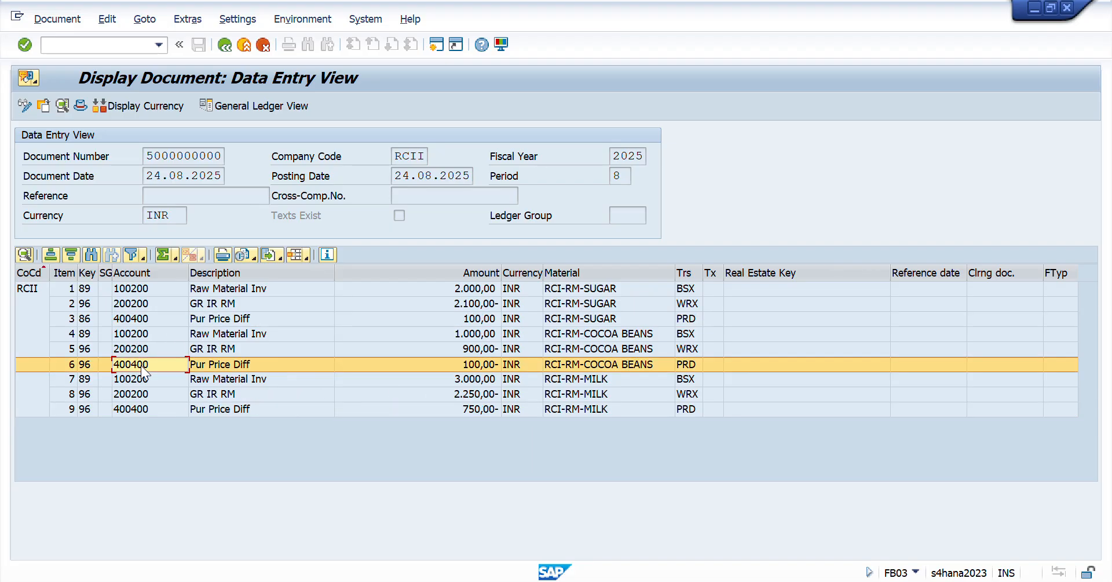
pyautogui.click(138, 409)
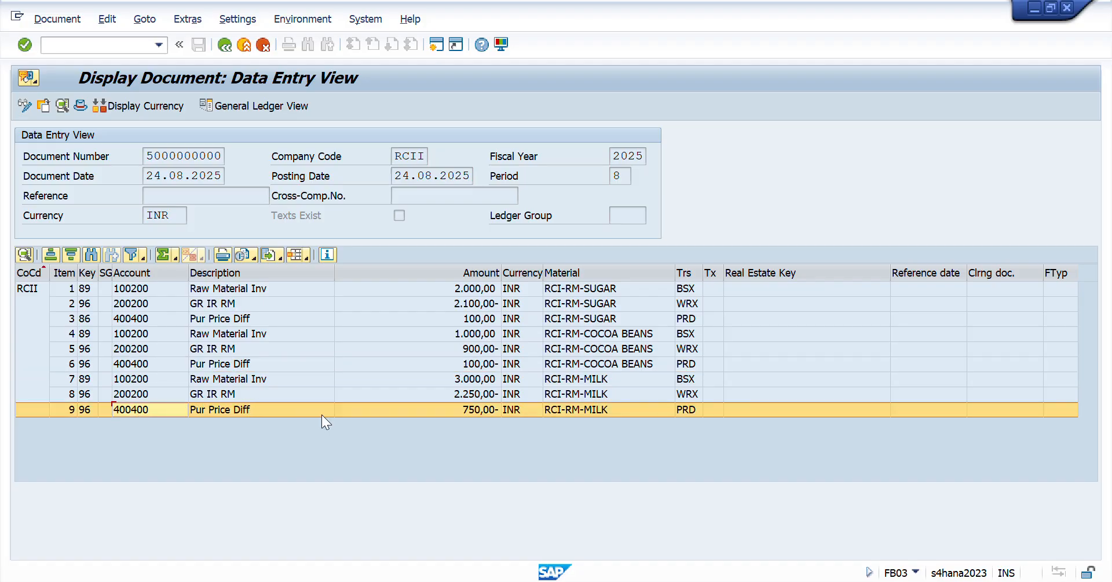
# - In the OBYC session, return to the procedures list and view the GBB (Offsetting entry for inventory posting) account assignments
pyautogui.hotkey('alt', 'Tab')
pyautogui.hotkey('alt', 'Tab')
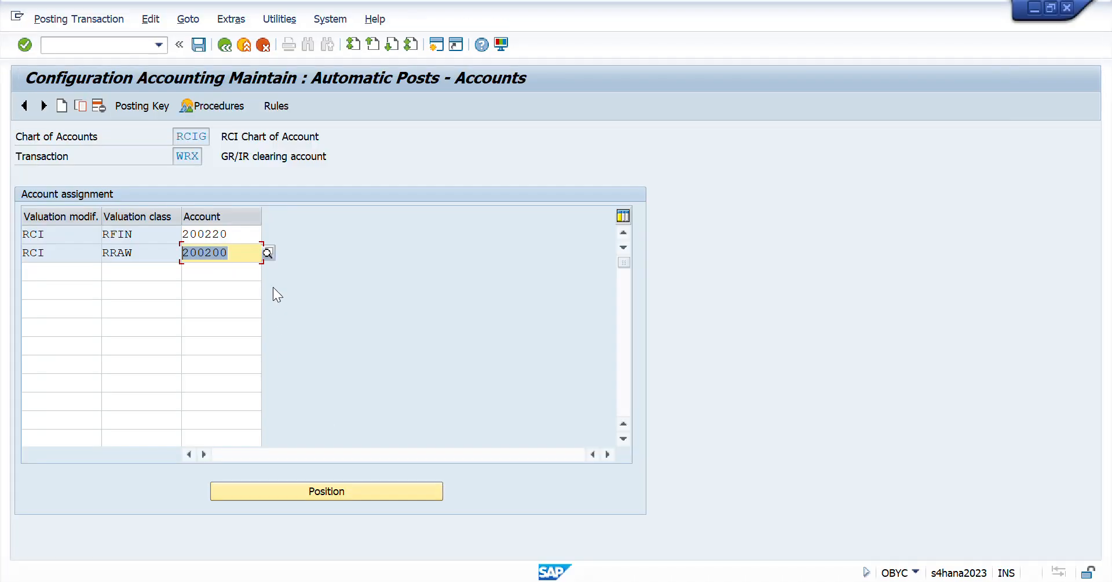
pyautogui.click(223, 45)
pyautogui.click(222, 45)
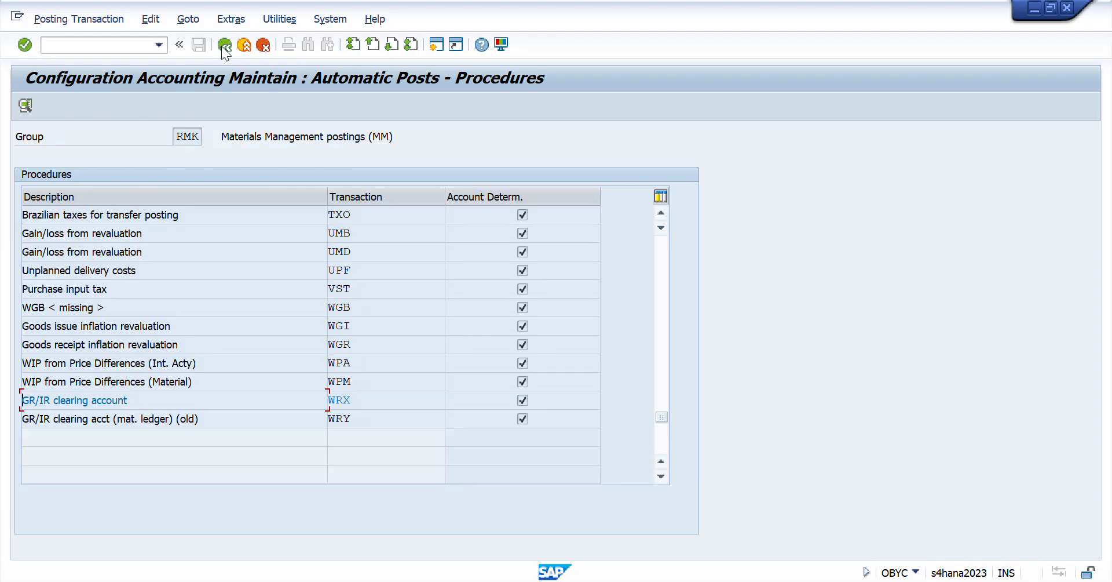
pyautogui.scroll(5, 531, 363)
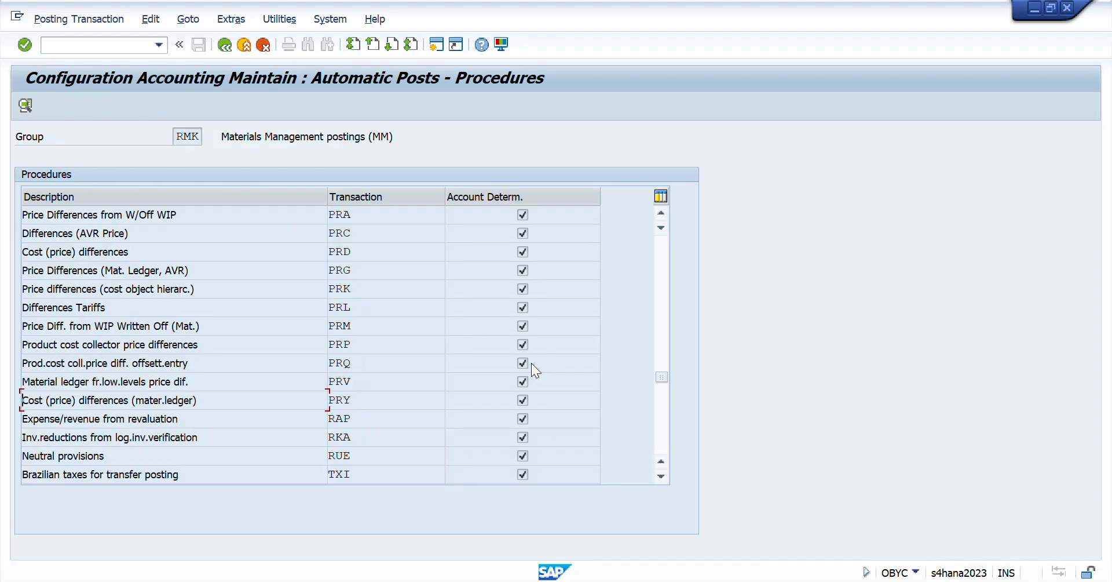
pyautogui.scroll(5, 530, 362)
pyautogui.scroll(5, 531, 362)
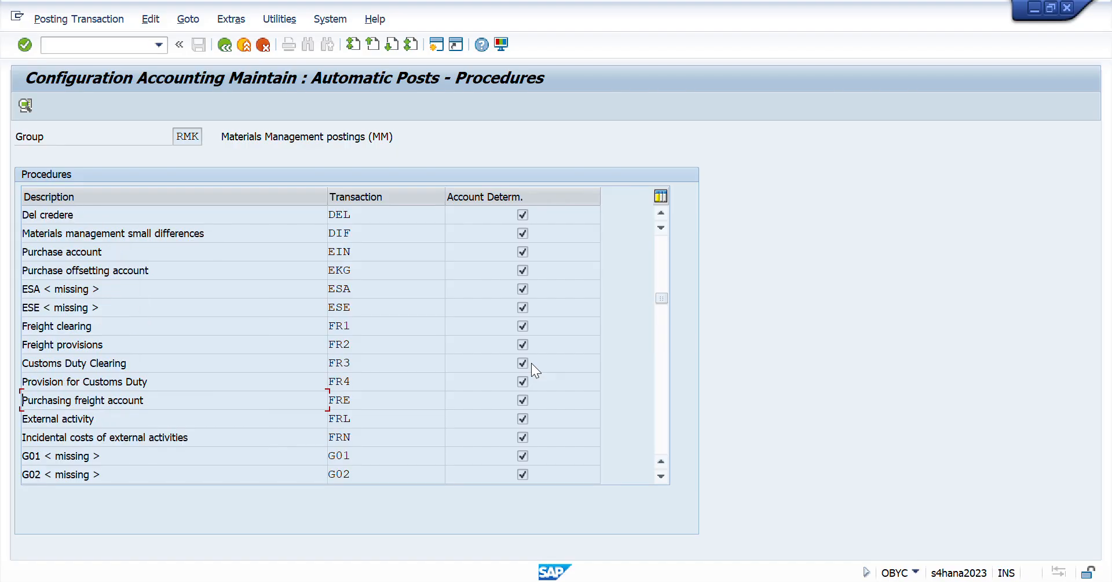
pyautogui.scroll(-5, 531, 362)
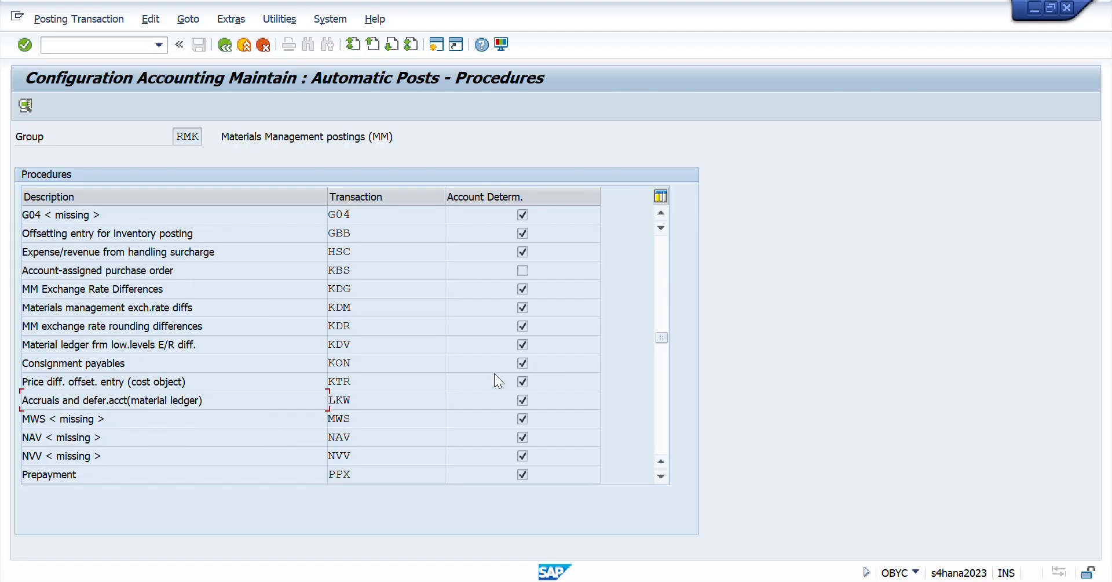
pyautogui.doubleClick(343, 233)
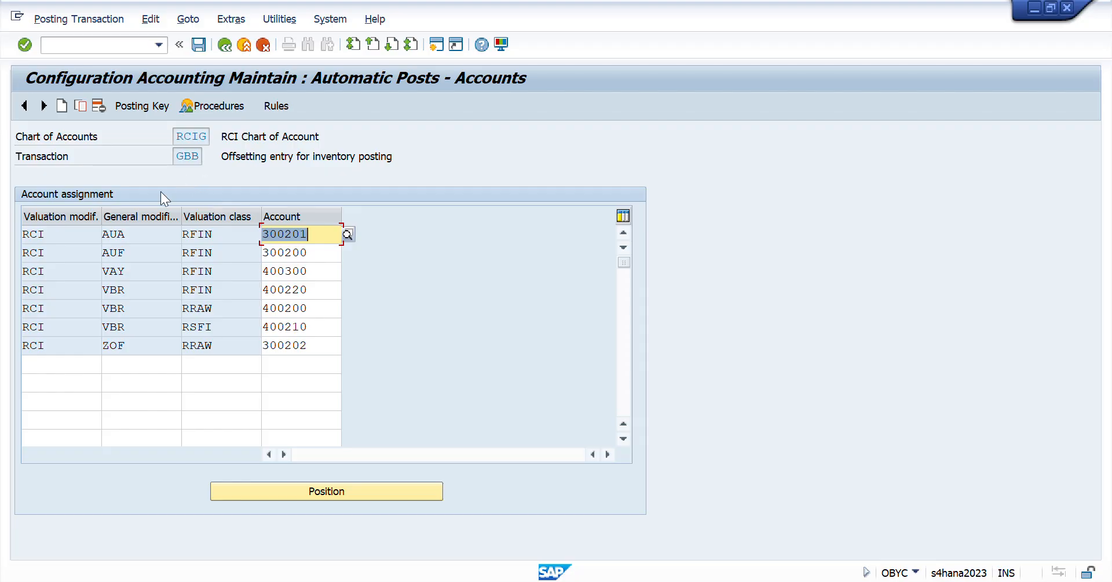
pyautogui.click(224, 46)
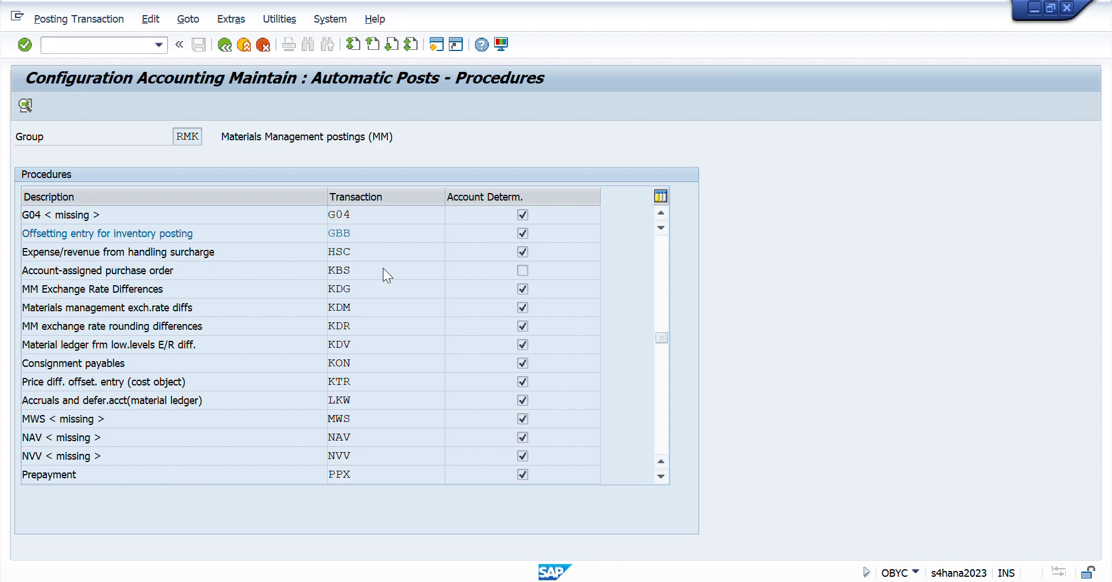
# - Open the PRD (Cost (price) differences) procedure and check the account assigned to valuation class RRAW under modifier RCI
pyautogui.scroll(-5, 386, 271)
pyautogui.doubleClick(341, 252)
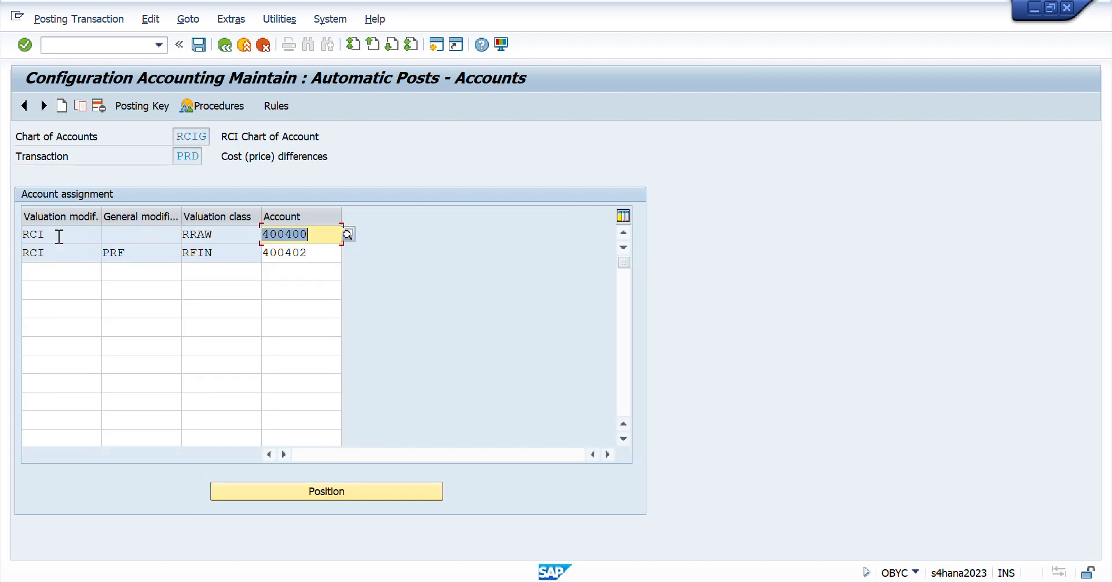
pyautogui.click(60, 236)
pyautogui.click(326, 232)
pyautogui.click(199, 235)
pyautogui.click(313, 237)
# - Return to the accounting document and compare the PRD account with the cocoa beans and sugar Pur Price Diff items
pyautogui.hotkey('alt', 'Tab')
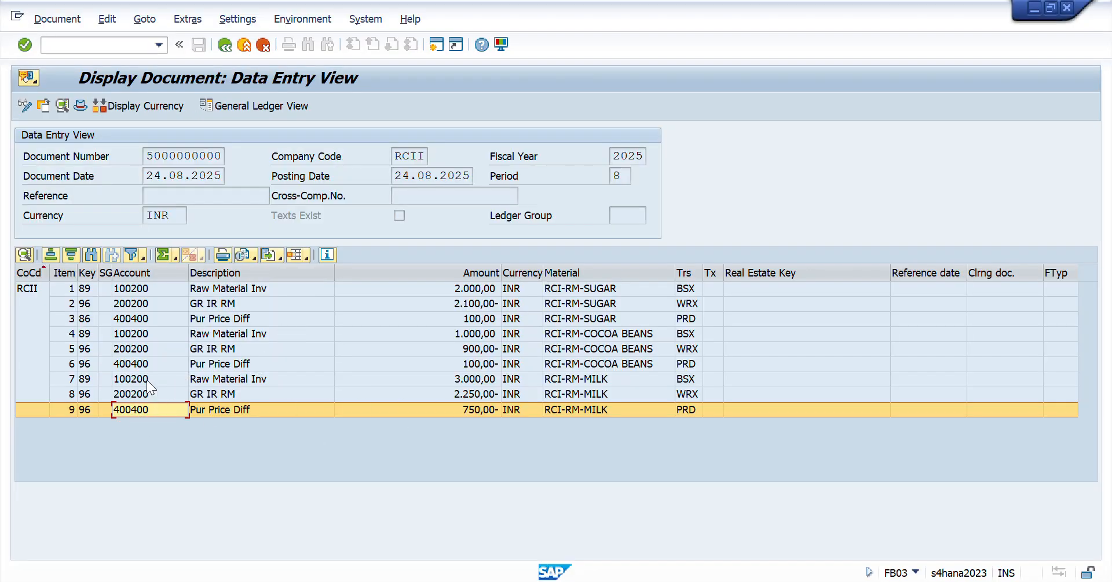
pyautogui.click(139, 365)
pyautogui.click(151, 319)
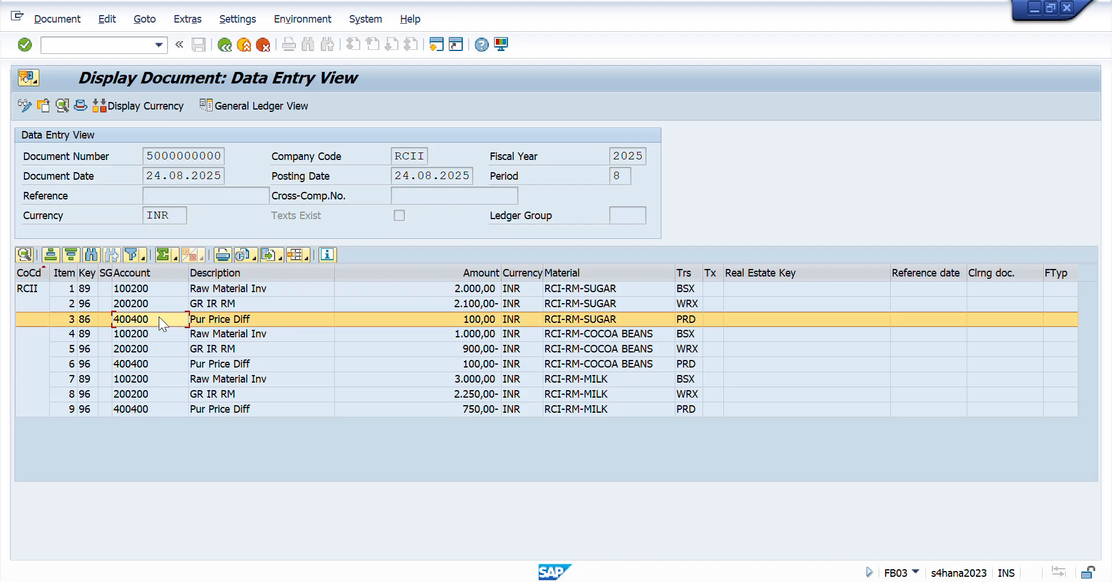
# - Try to add Cost Center to the displayed columns of the document's line item layout
pyautogui.click(308, 259)
pyautogui.click(348, 293)
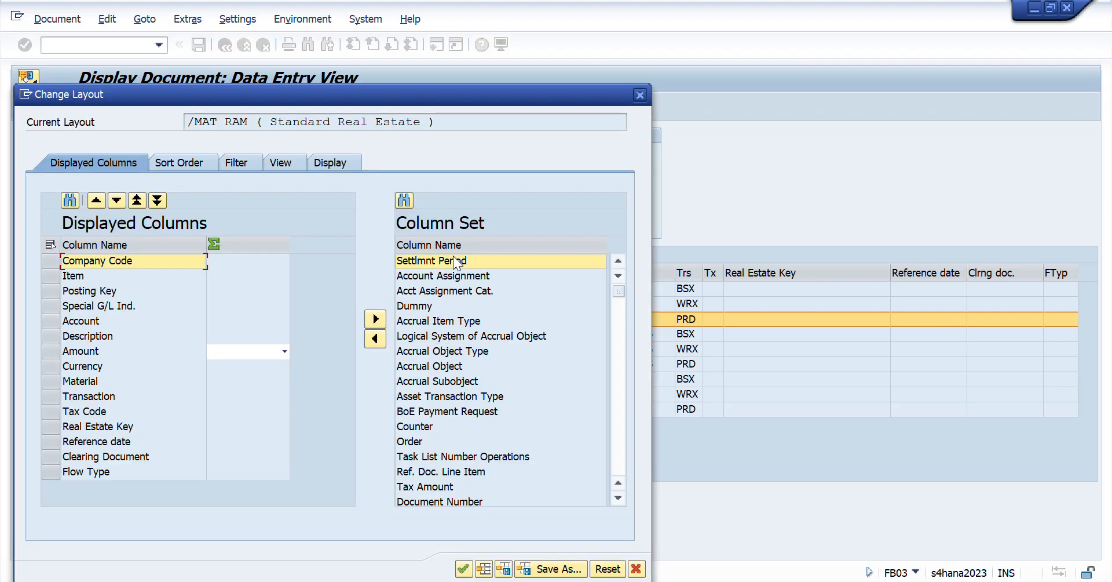
pyautogui.click(429, 246)
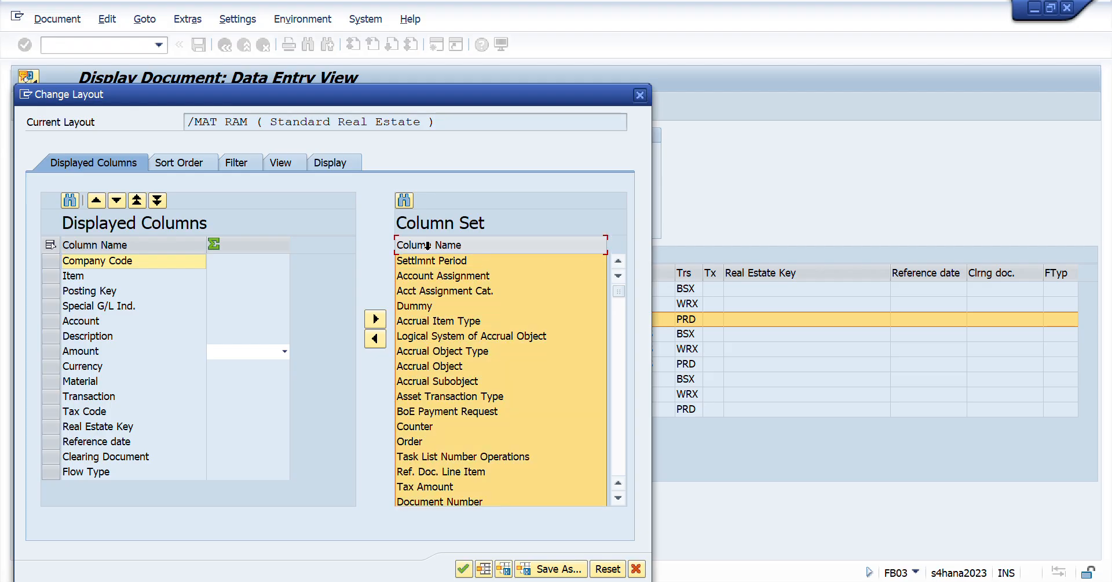
pyautogui.press('pagedown')
pyautogui.press('pagedown')
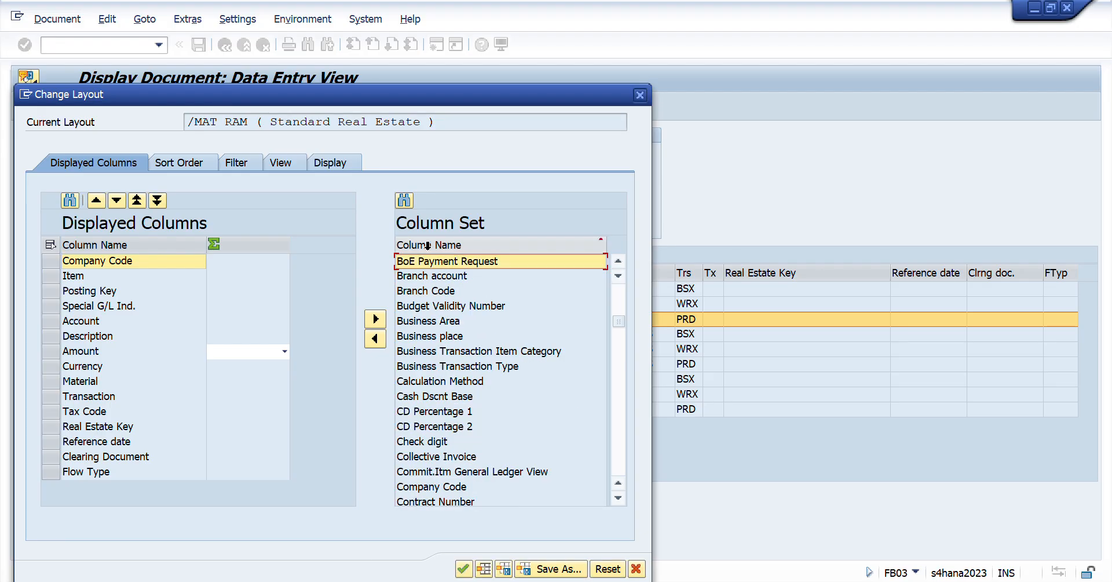
pyautogui.press('pagedown')
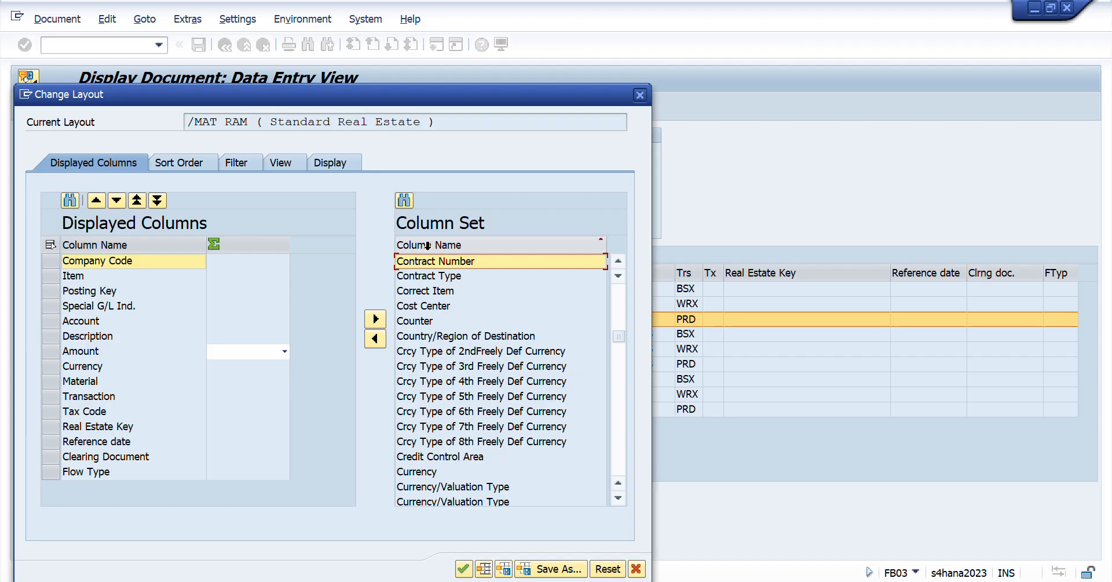
pyautogui.click(403, 307)
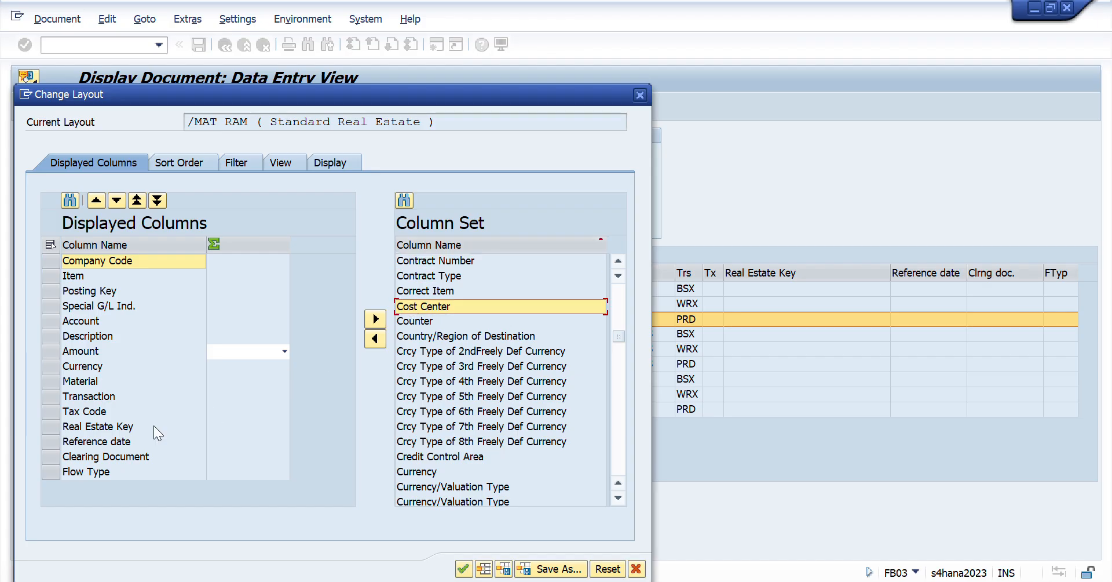
pyautogui.click(73, 417)
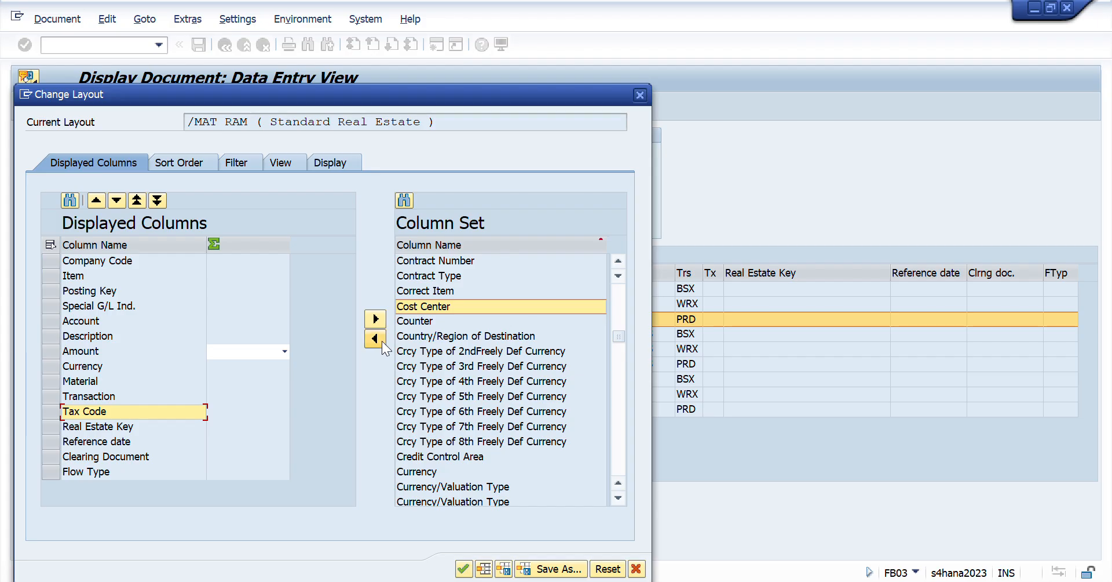
pyautogui.click(375, 338)
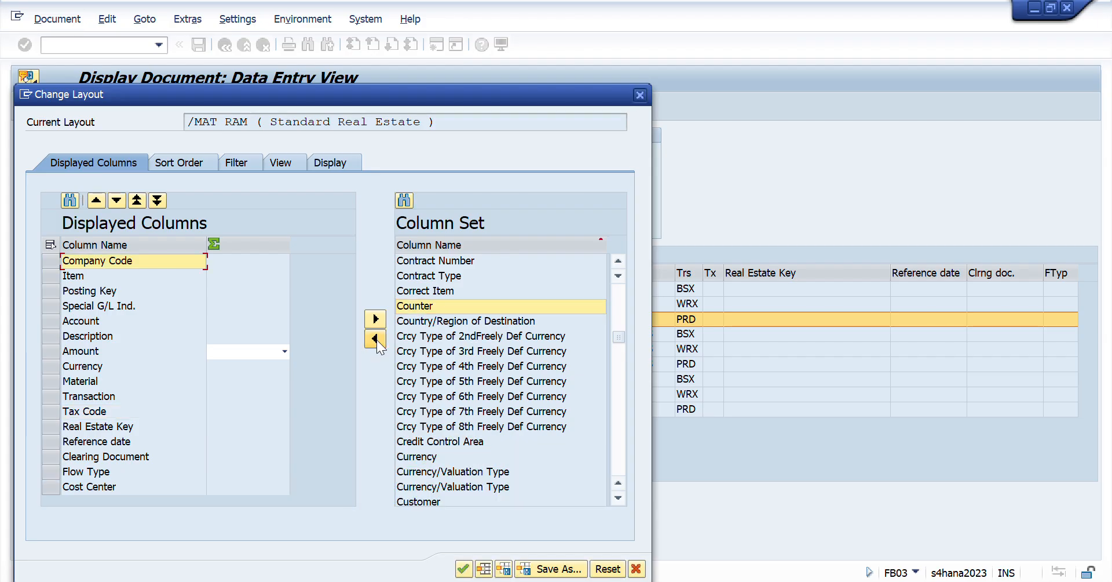
# - Move the Cost Center column up in the layout so it sits directly above Tax Code
pyautogui.click(50, 487)
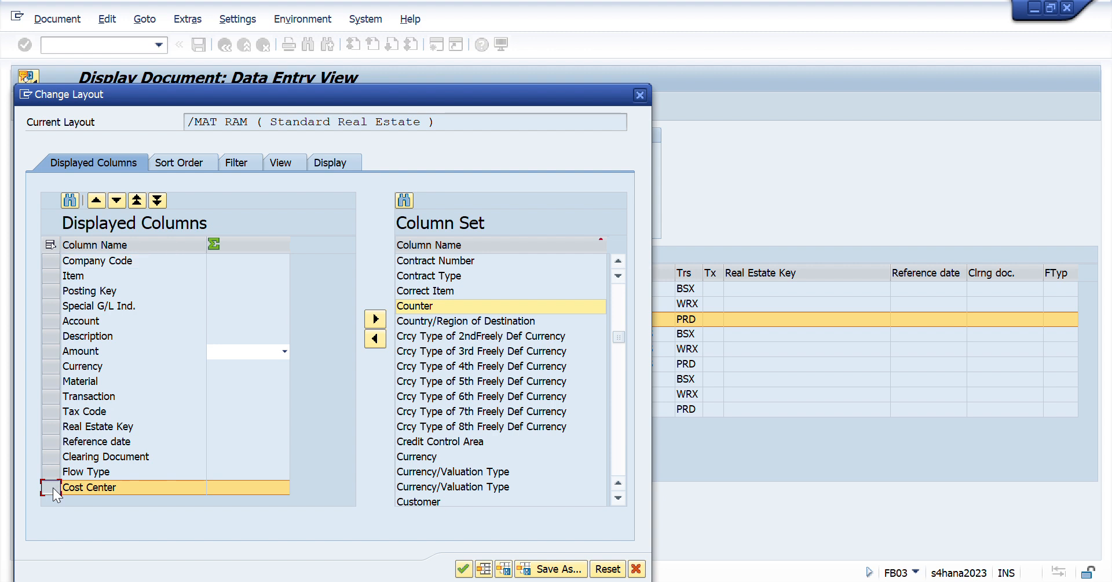
pyautogui.click(96, 201)
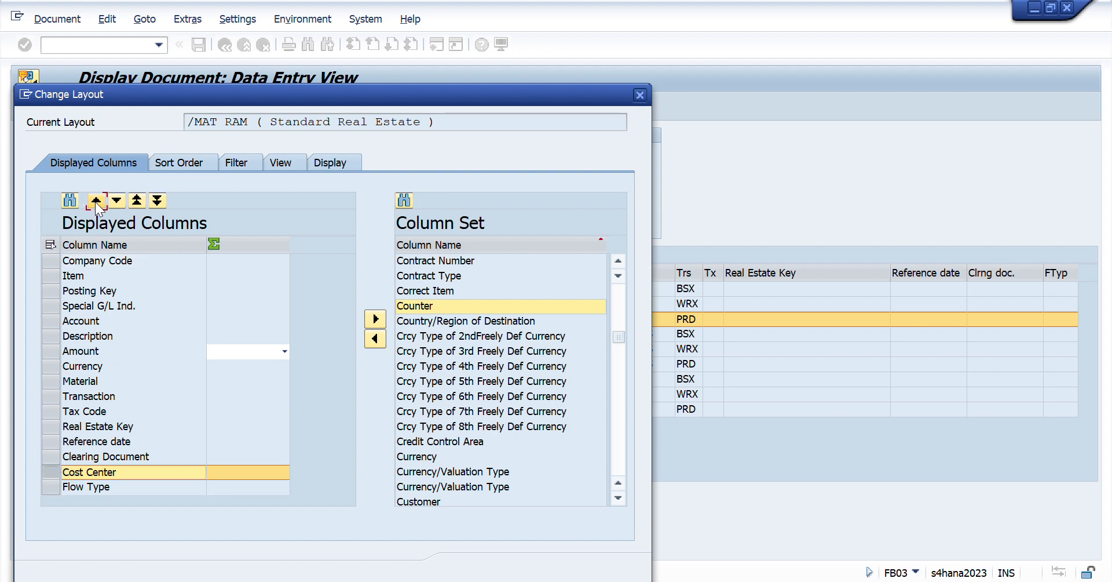
pyautogui.click(97, 201)
pyautogui.click(96, 200)
pyautogui.click(96, 200)
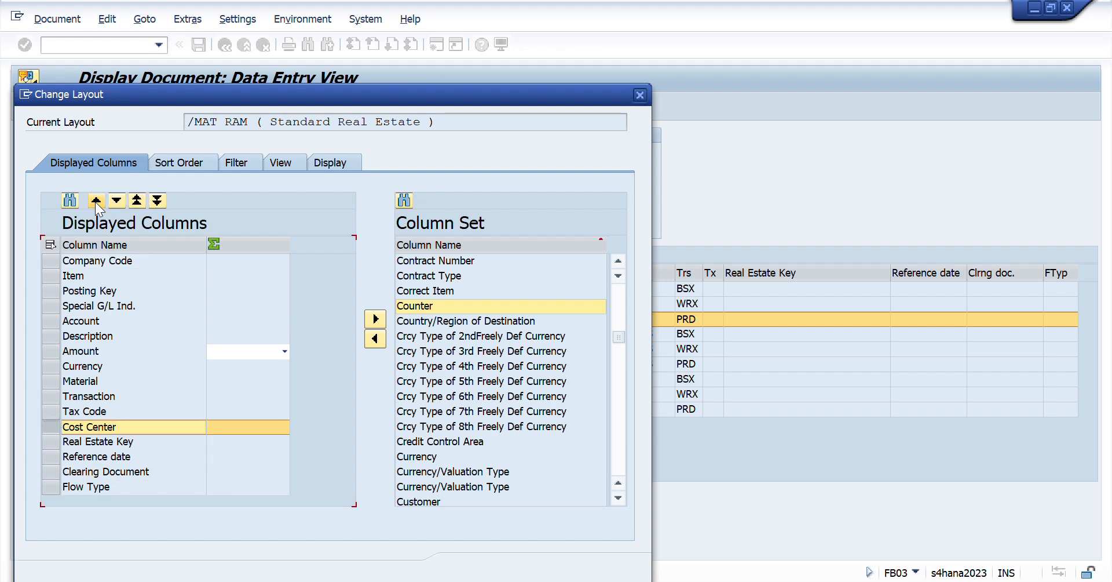
pyautogui.click(96, 200)
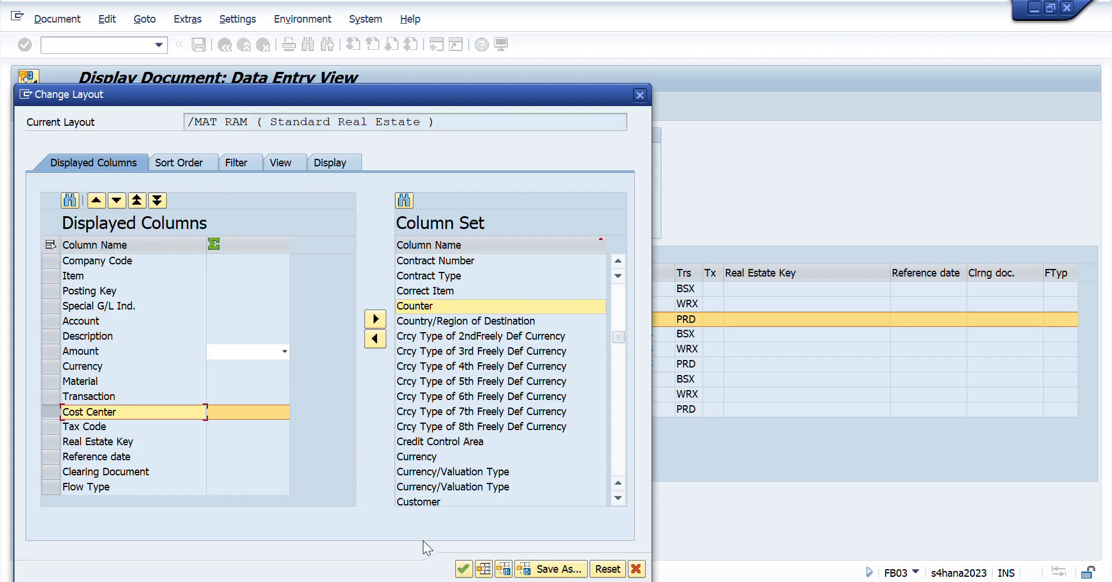
# - Choose the /MAT RAM layout, save it and apply it to the document's line items
pyautogui.click(483, 569)
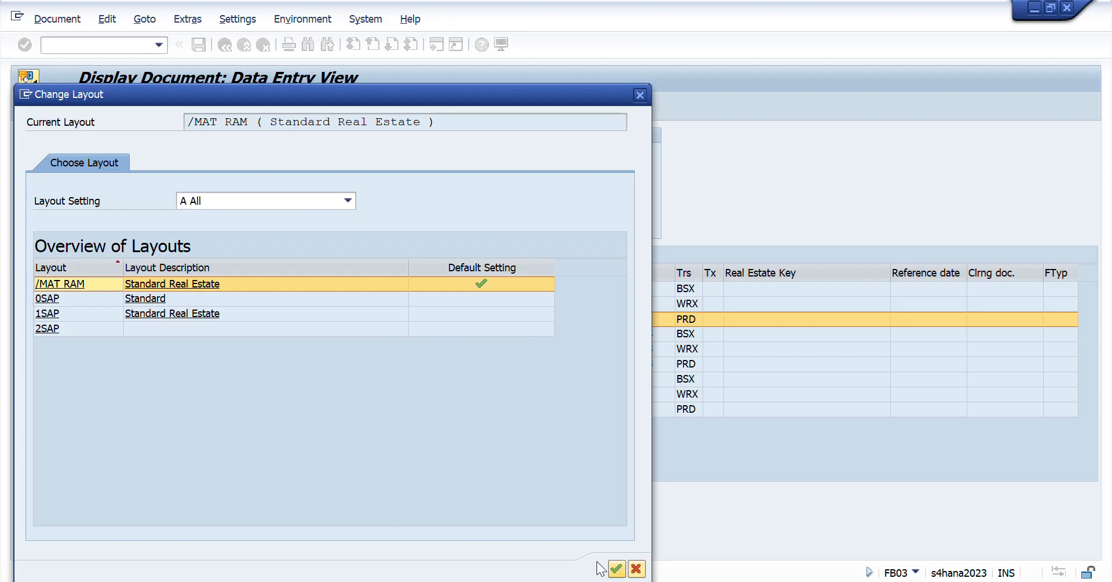
pyautogui.click(67, 283)
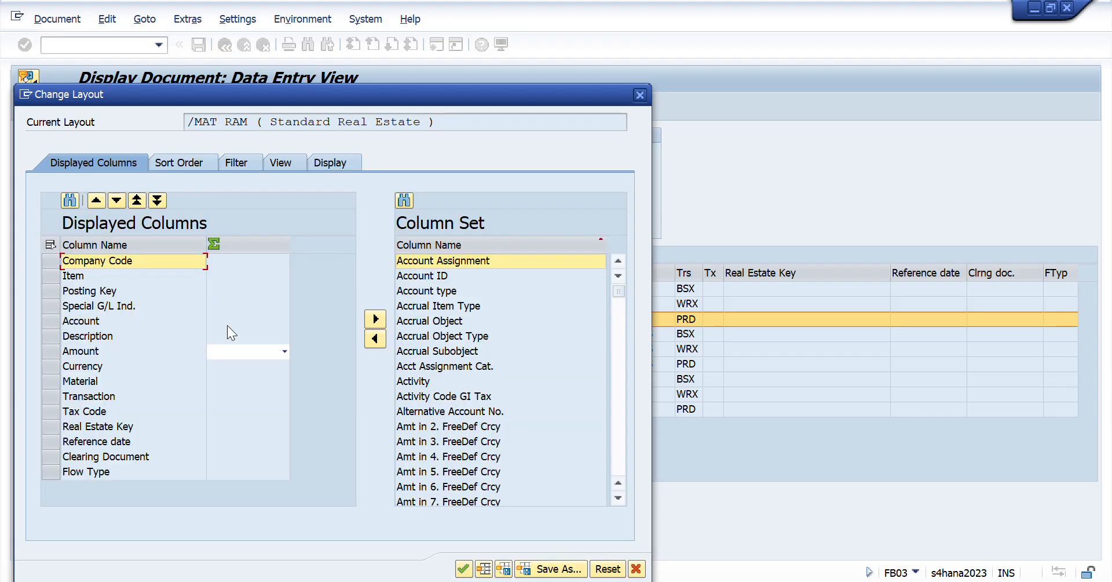
pyautogui.click(504, 569)
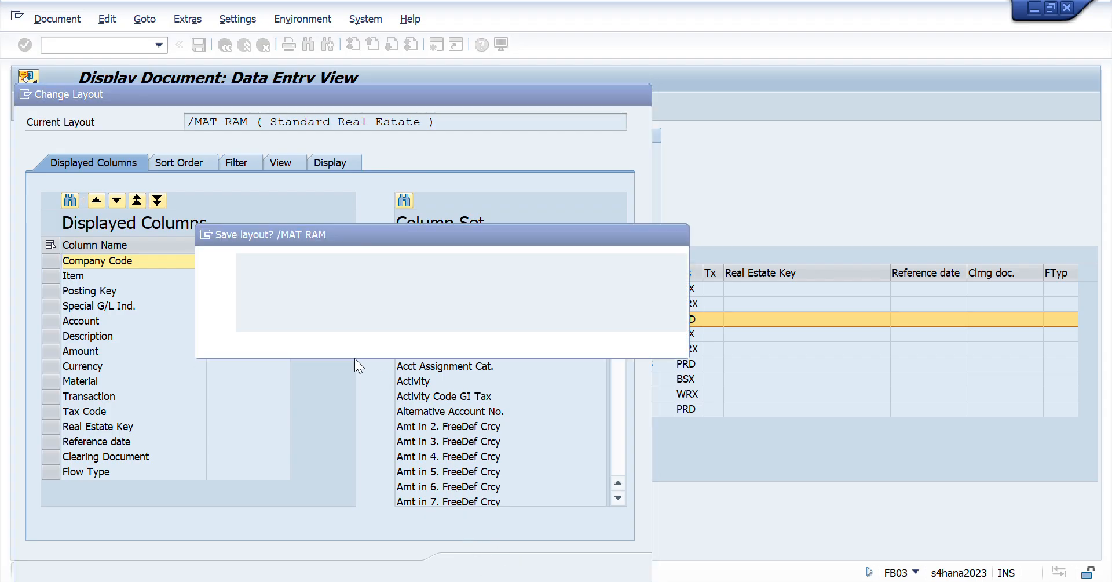
pyautogui.click(295, 341)
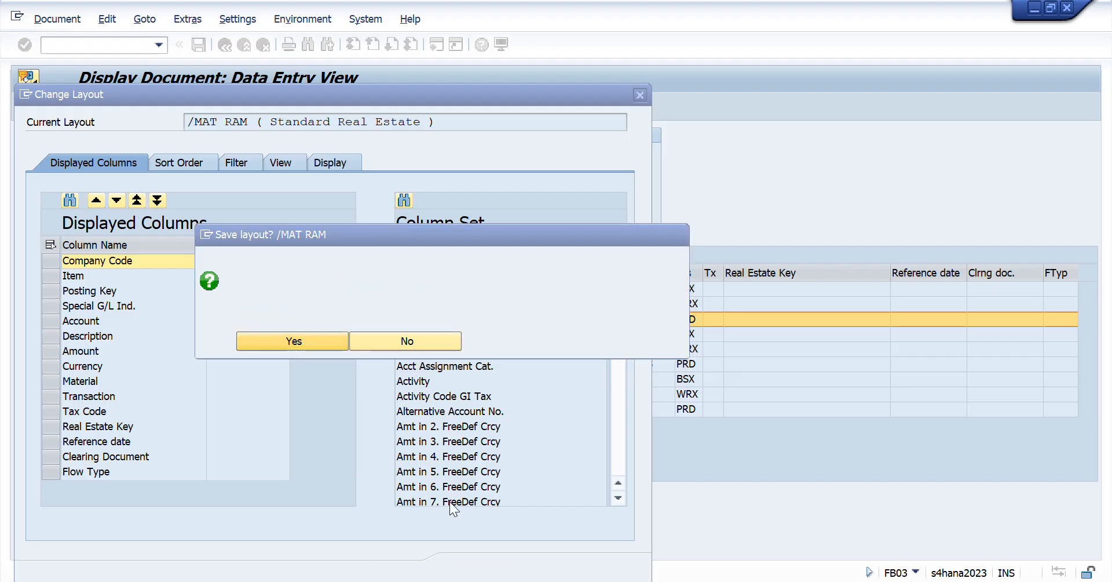
pyautogui.click(463, 569)
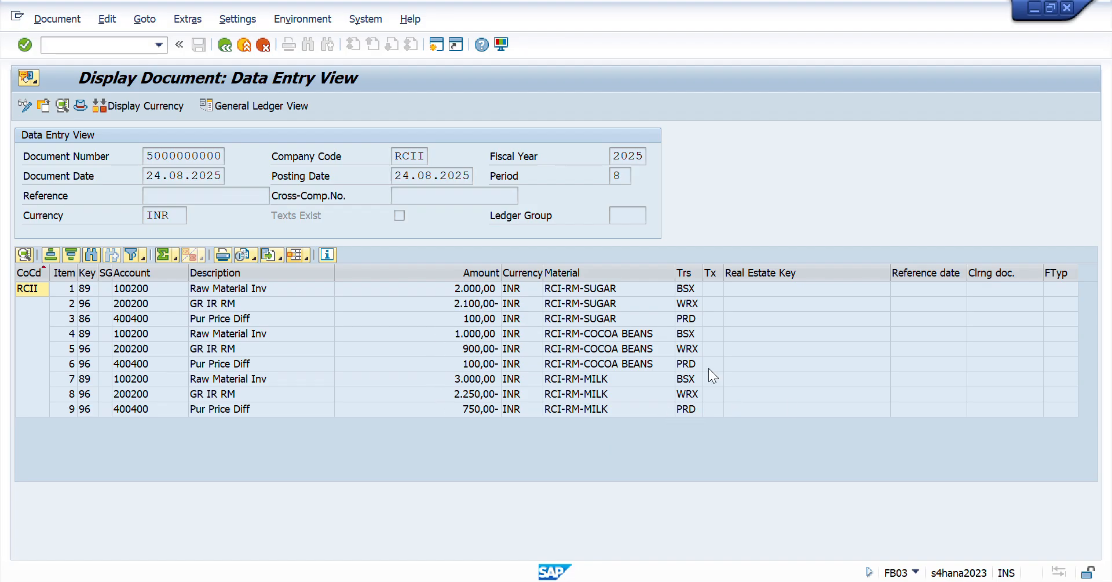
# - Add Cost Center to the displayed columns of the document's line item layout, directly above Tax Code
pyautogui.click(308, 260)
pyautogui.click(347, 296)
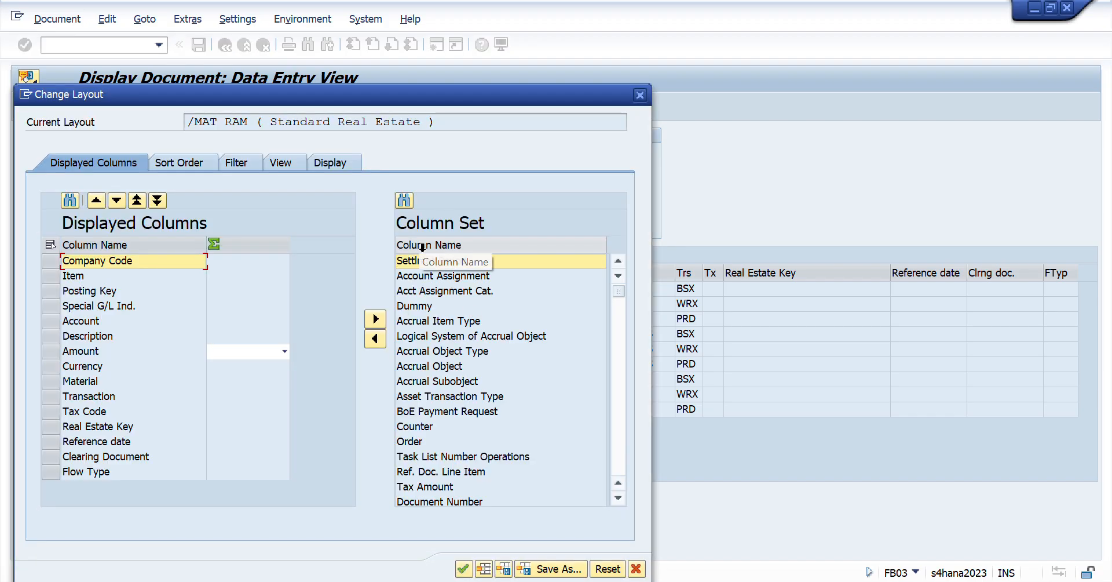
pyautogui.click(423, 245)
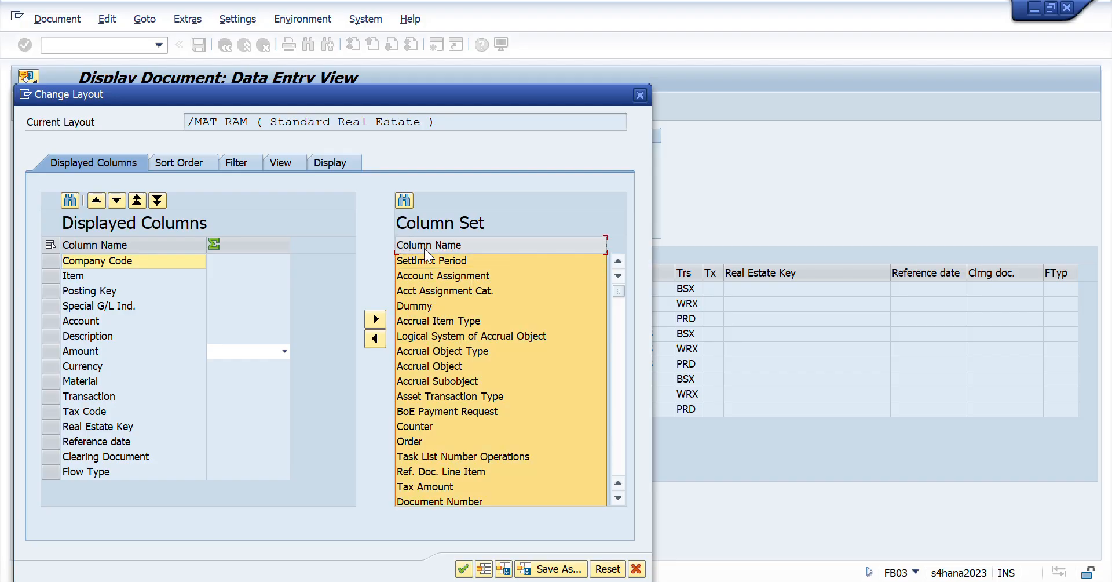
pyautogui.click(422, 244)
pyautogui.scroll(-5, 520, 442)
pyautogui.scroll(-10, 520, 442)
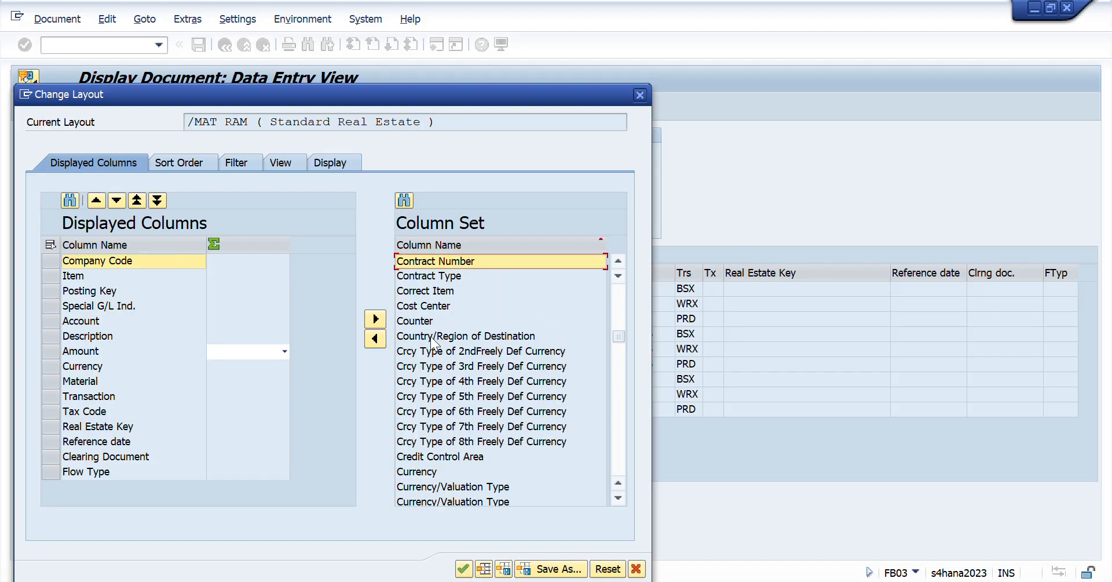
pyautogui.click(412, 306)
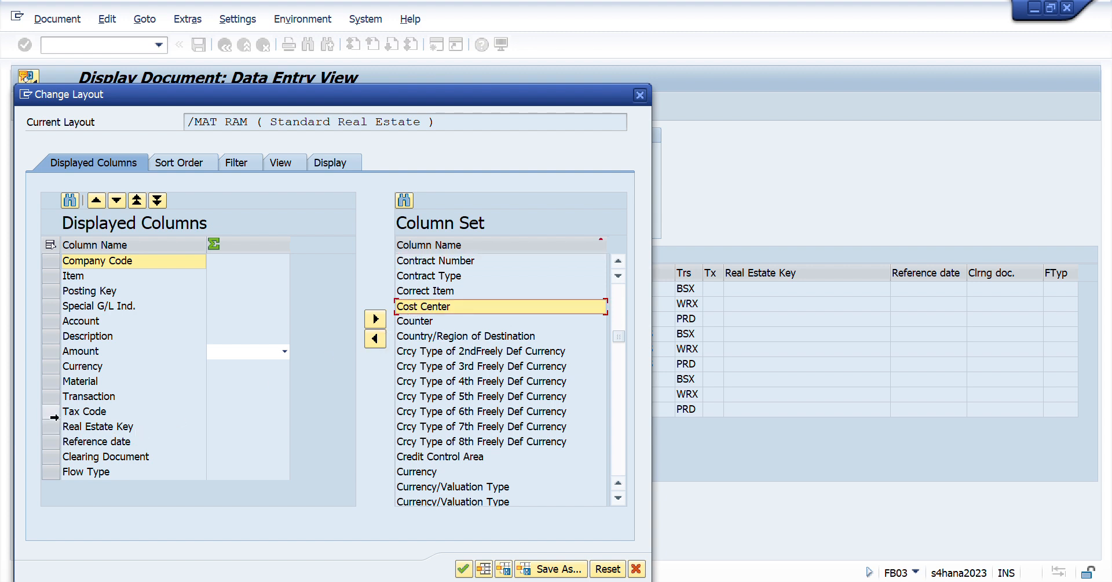
pyautogui.click(47, 411)
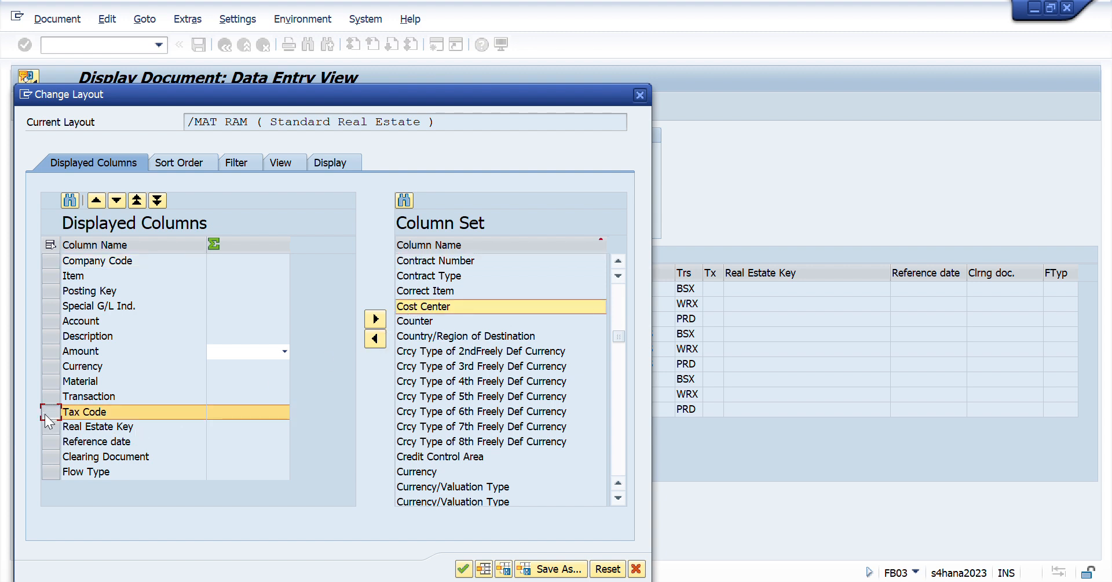
pyautogui.click(376, 338)
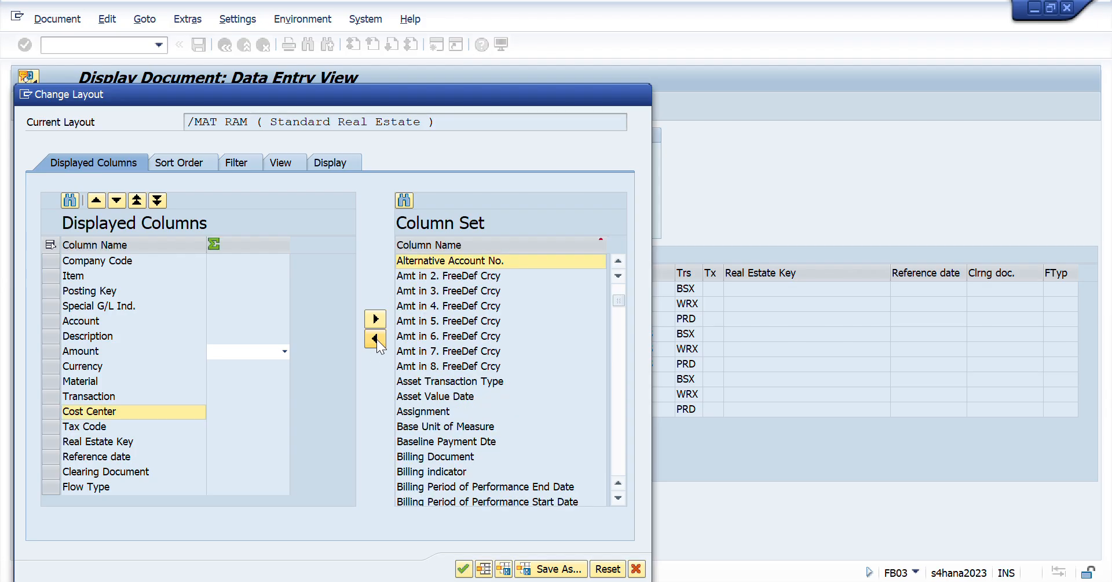
# - Save the column change by overwriting the existing /MAT RAM layout and apply it to the line items
pyautogui.click(502, 569)
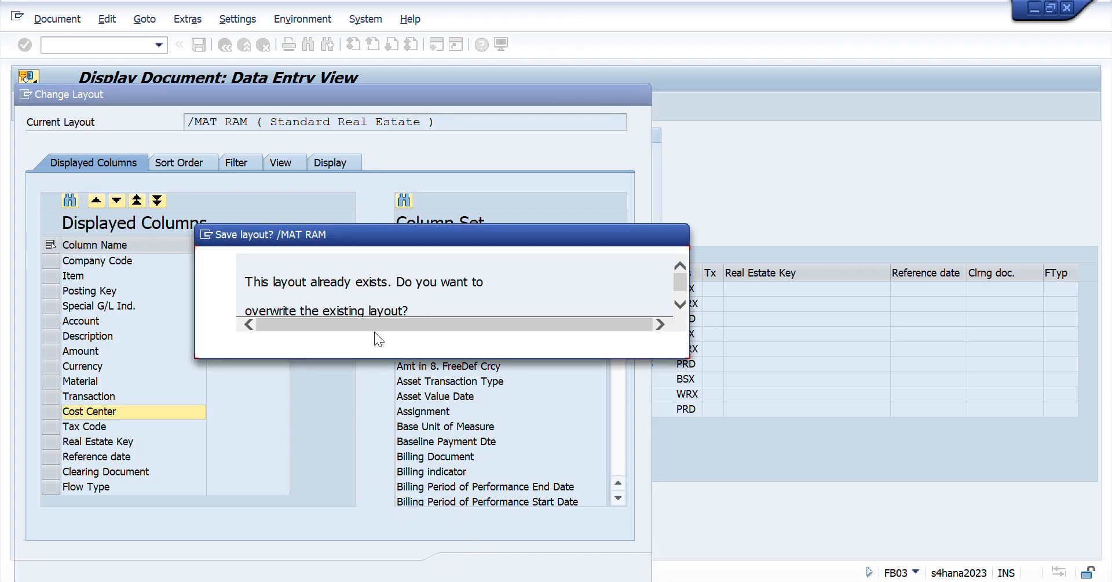
pyautogui.click(319, 344)
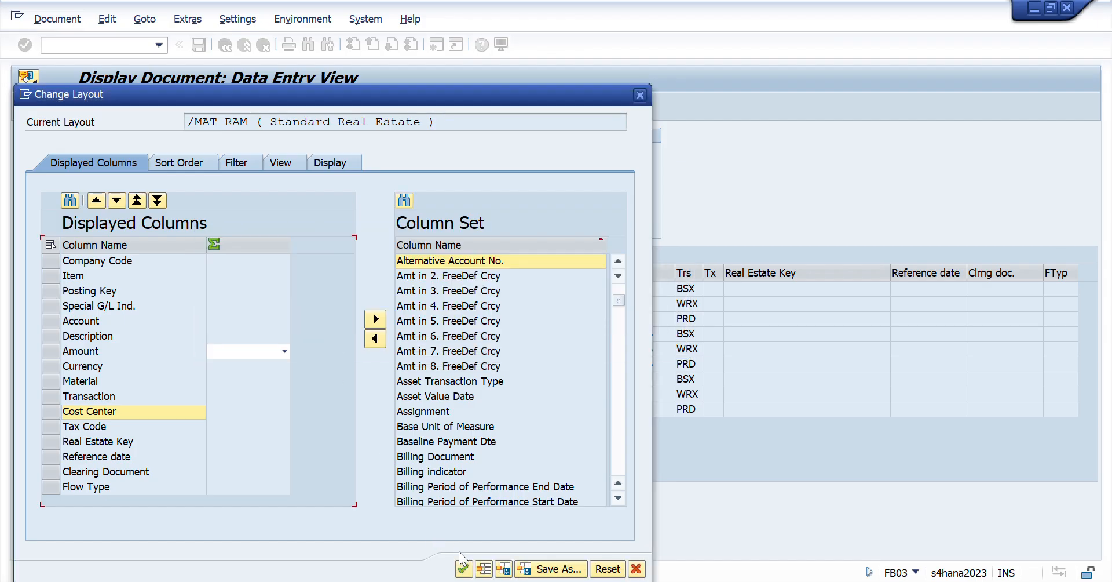
pyautogui.click(463, 569)
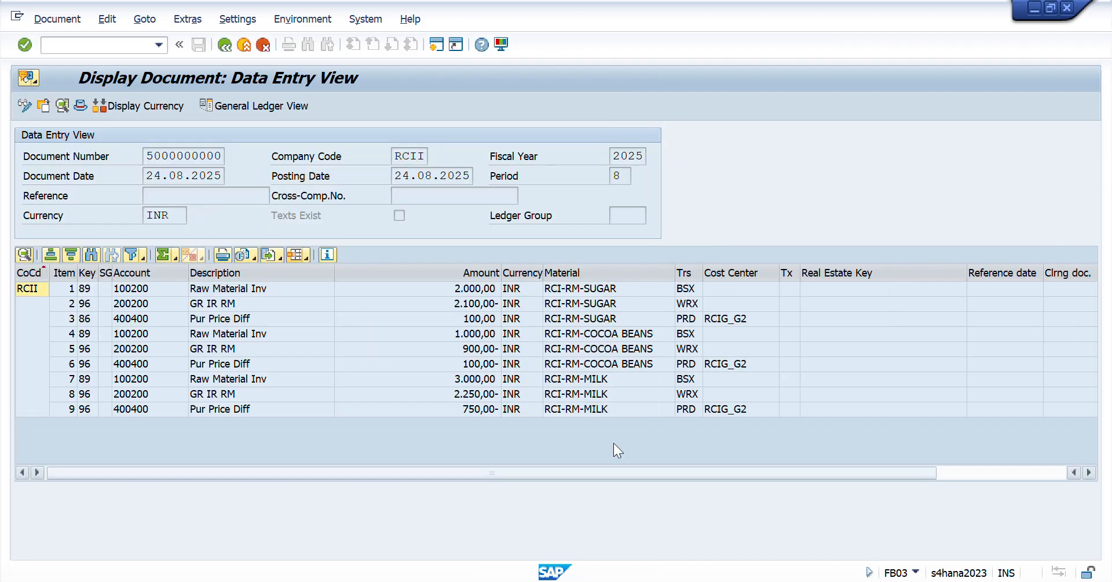
# - Compare the cost center on the sugar Pur Price Diff item with the Cost Center and OKB9 entry in the Excel checklist
pyautogui.click(739, 322)
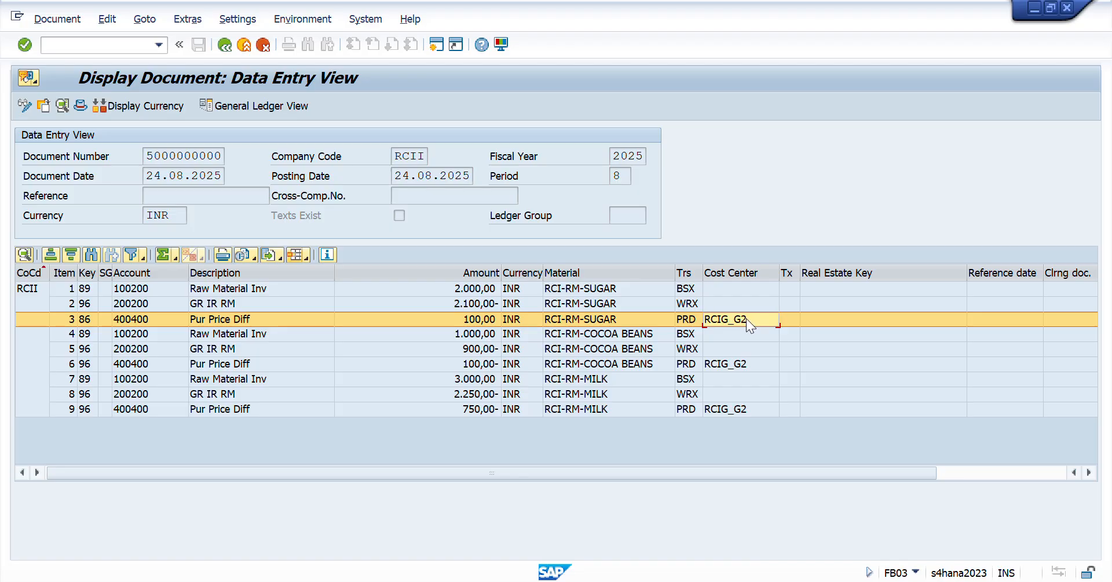
pyautogui.hotkey('alt', 'Tab')
pyautogui.hotkey('alt', 'Tab')
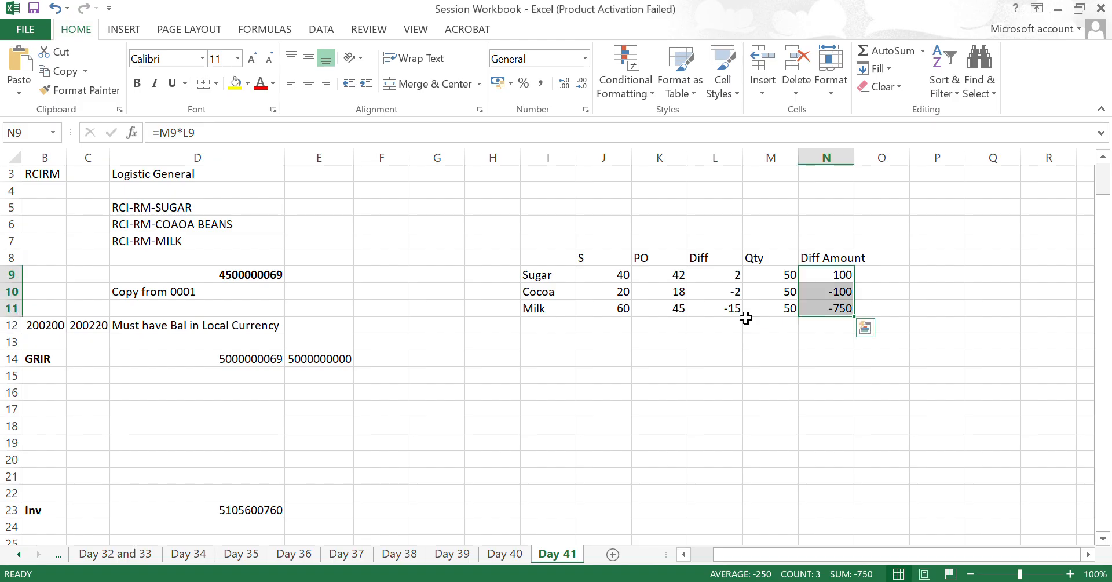
pyautogui.hotkey('ctrl', 'Left')
pyautogui.hotkey('ctrl', 'Left')
pyautogui.hotkey('ctrl', 'Left')
pyautogui.press('Down')
pyautogui.press('Down')
pyautogui.press('Down')
pyautogui.press('Down')
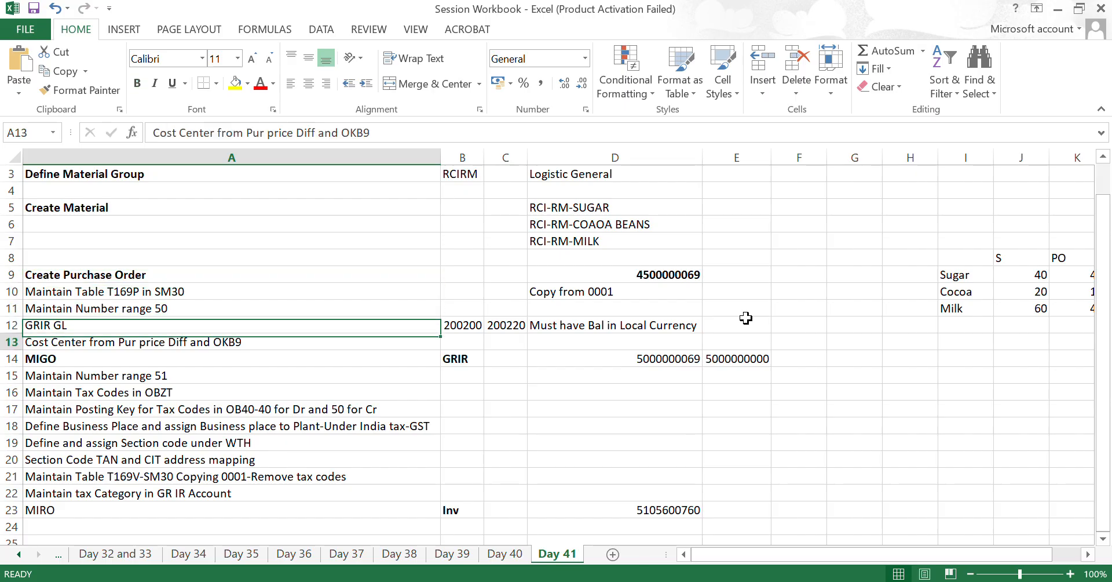
pyautogui.hotkey('alt', 'Tab')
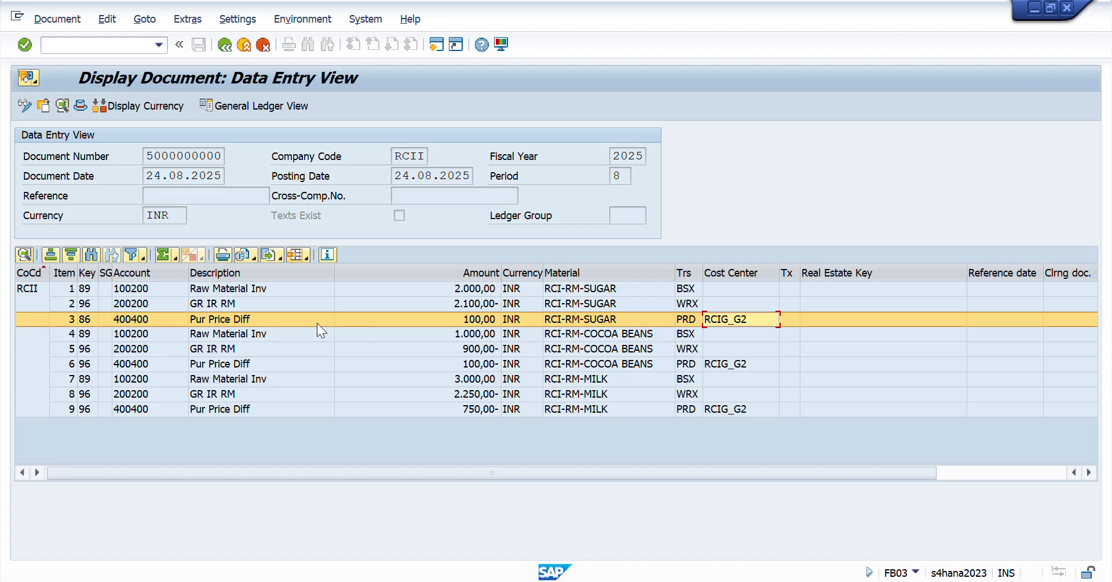
pyautogui.click(155, 324)
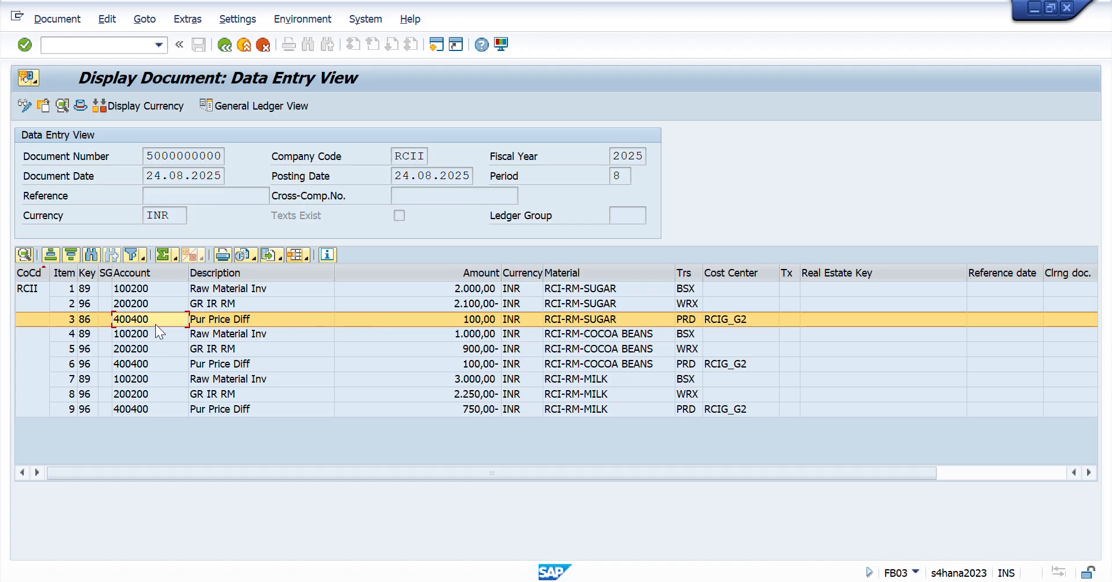
# - Add Profit Center to the displayed columns of the line item layout, between Cost Center and Tax Code
pyautogui.click(307, 259)
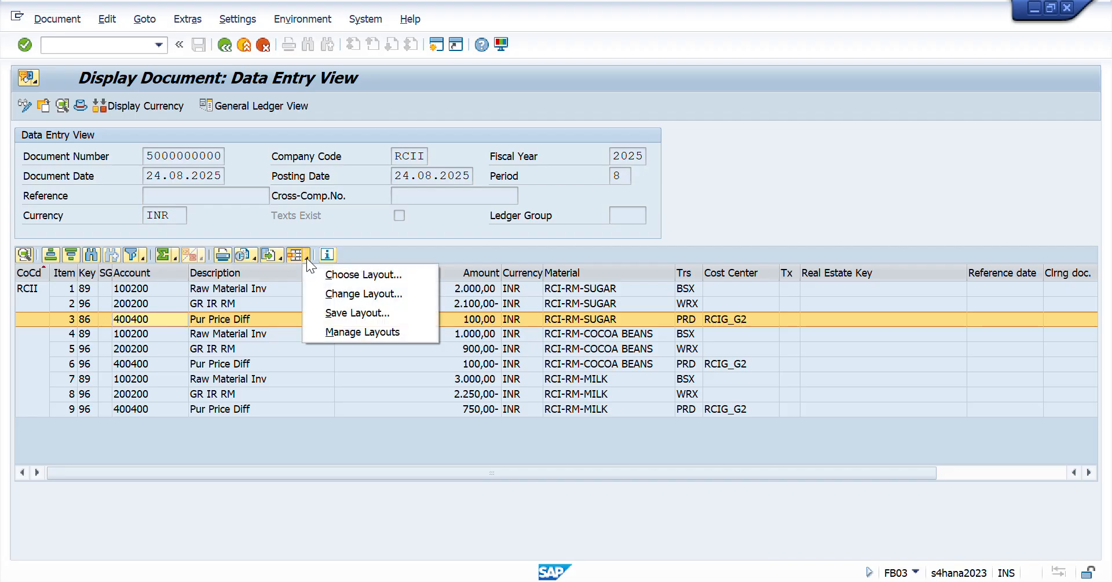
pyautogui.click(347, 293)
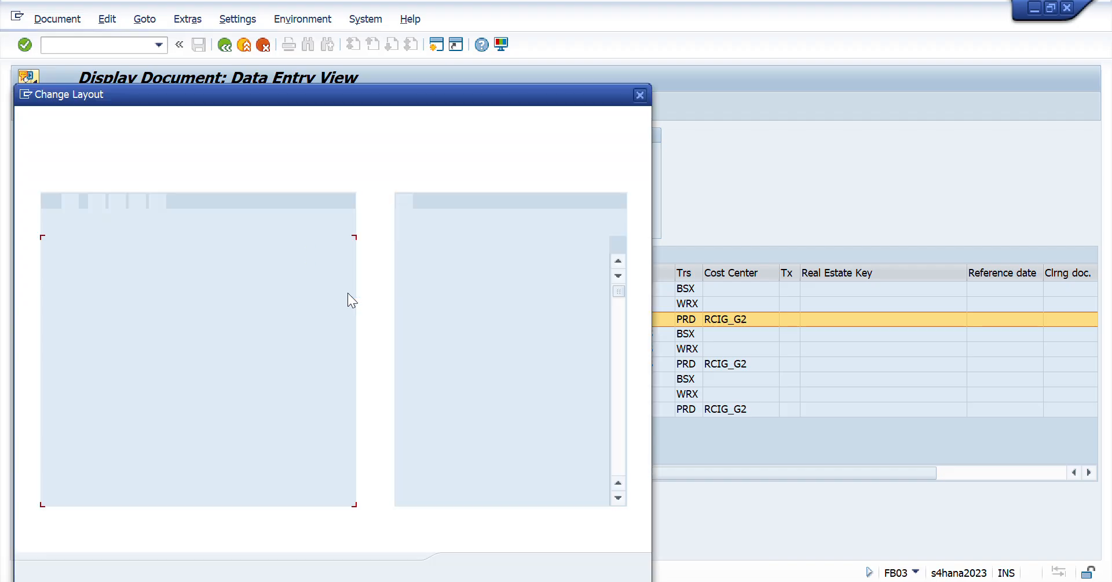
pyautogui.click(418, 243)
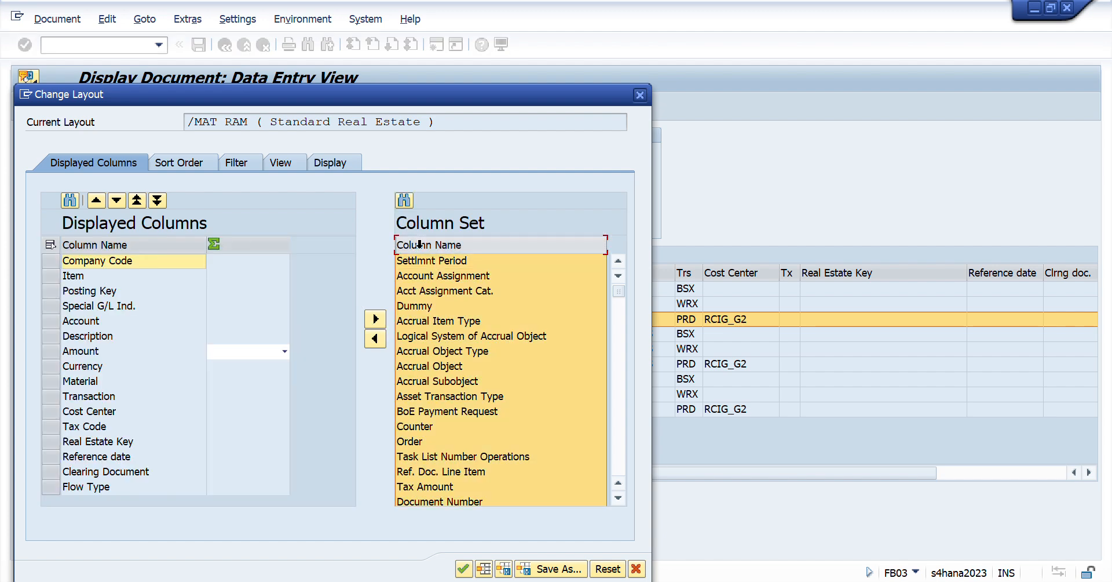
pyautogui.scroll(-6, 550, 410)
pyautogui.scroll(-20, 551, 410)
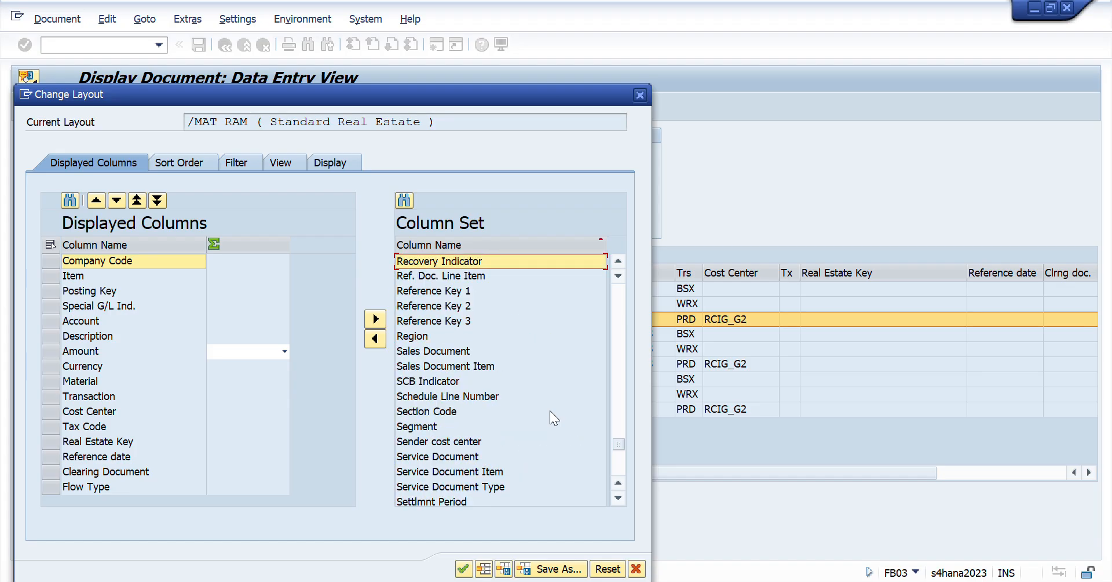
pyautogui.scroll(5, 550, 411)
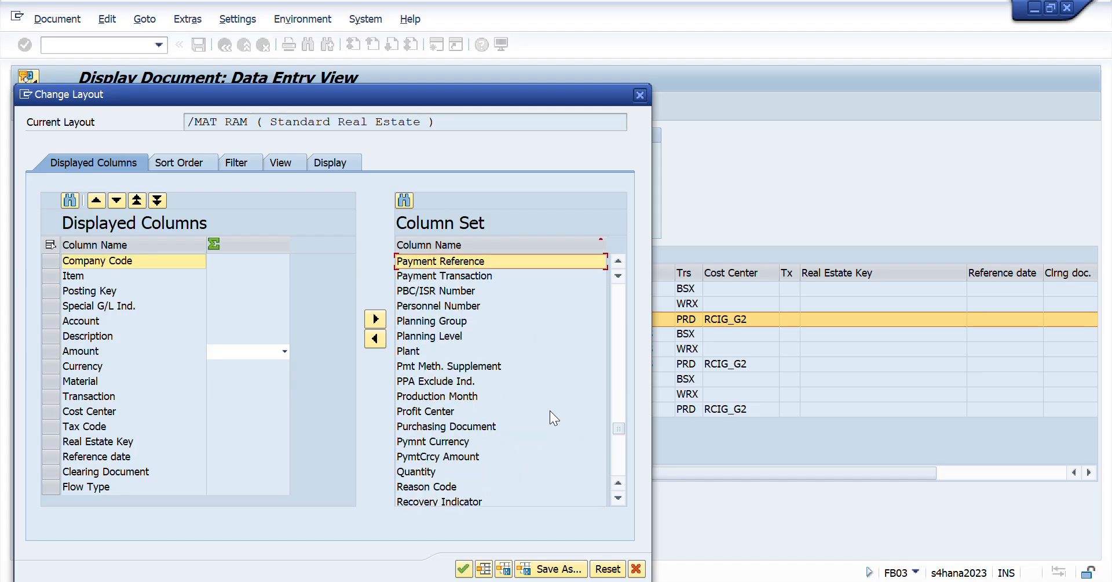
pyautogui.press('Down')
pyautogui.press('Down')
pyautogui.press('Down')
pyautogui.press('Down')
pyautogui.press('Down')
pyautogui.press('Down')
pyautogui.press('Down')
pyautogui.press('Down')
pyautogui.press('Down')
pyautogui.press('Down')
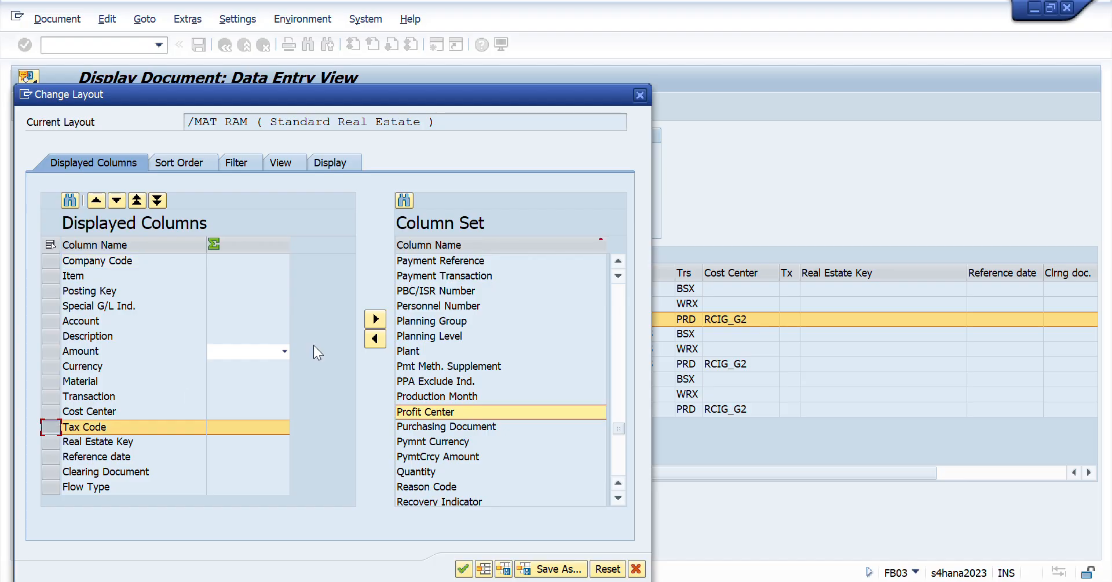
pyautogui.click(375, 339)
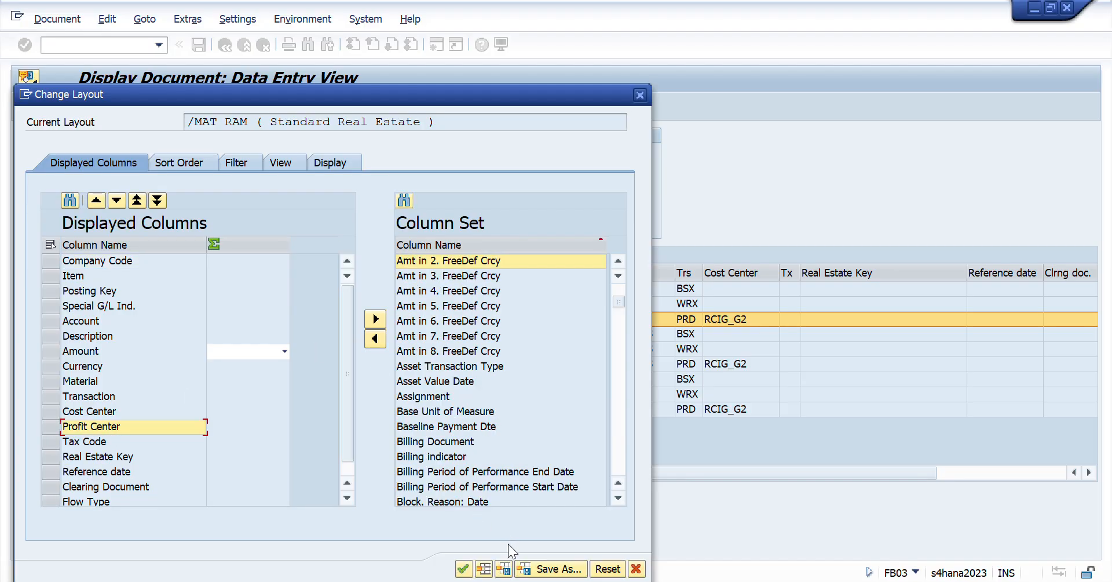
# - Overwrite the /MAT RAM layout with the added Profit Center column and apply it to the document
pyautogui.click(503, 568)
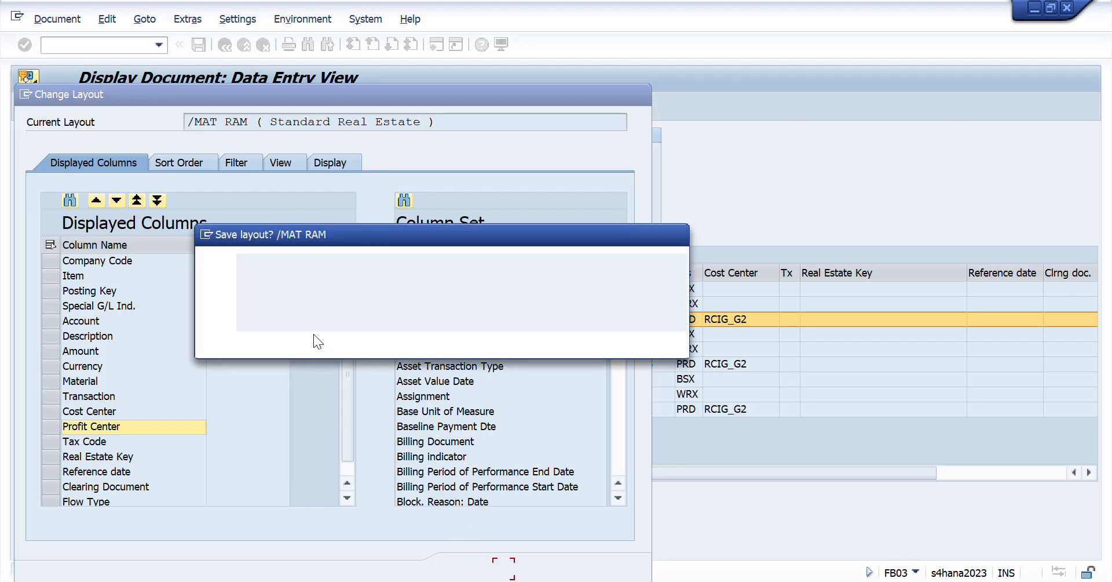
pyautogui.click(293, 340)
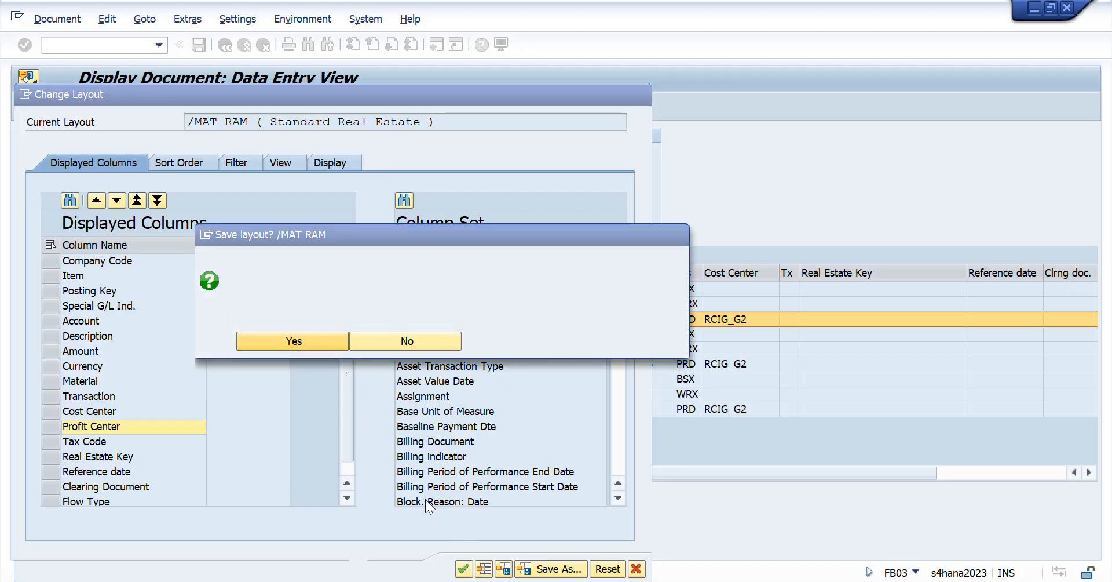
pyautogui.click(467, 572)
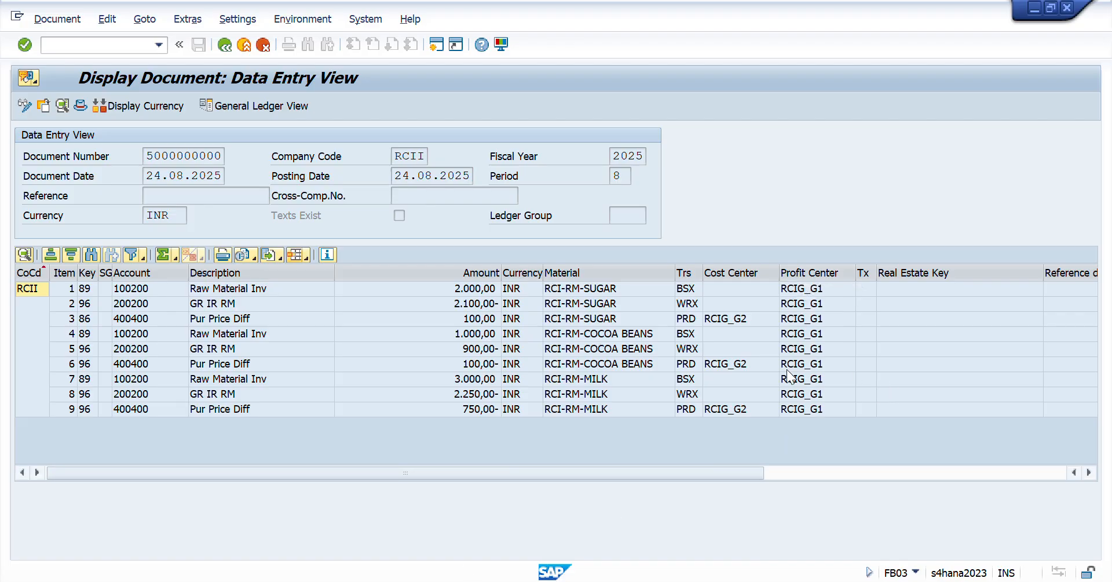
# - Check the sugar items' profit and cost center assignments, and return to the material document, closing its list of accounting documents
pyautogui.click(228, 289)
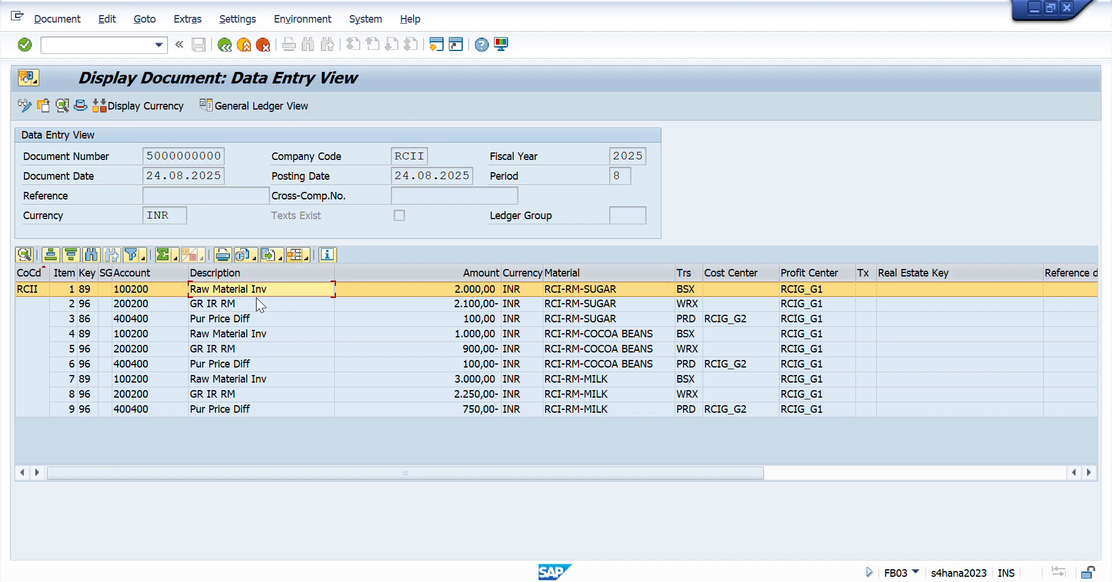
pyautogui.click(725, 319)
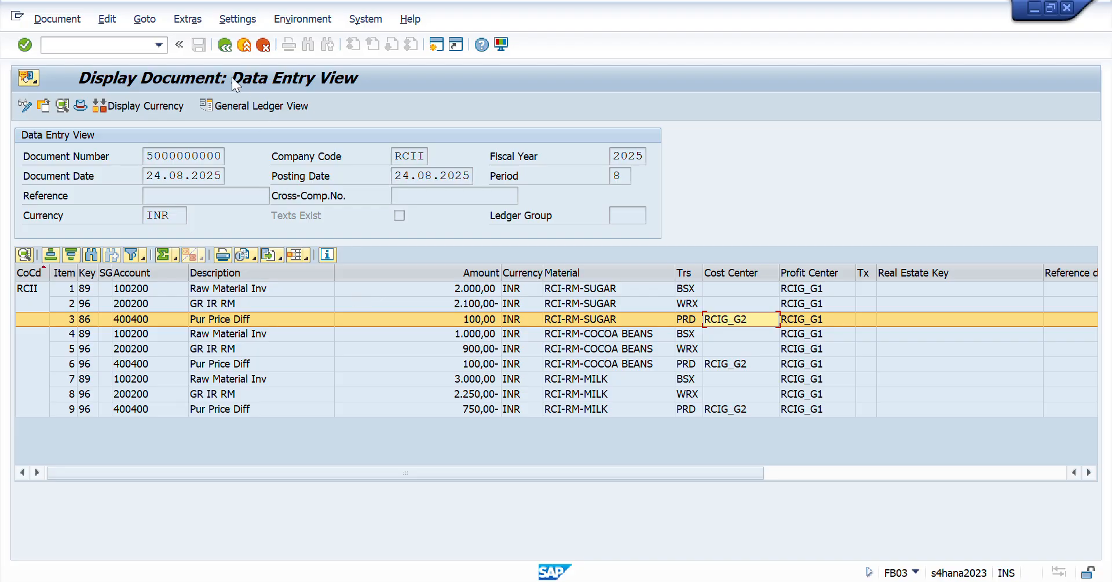
pyautogui.click(225, 46)
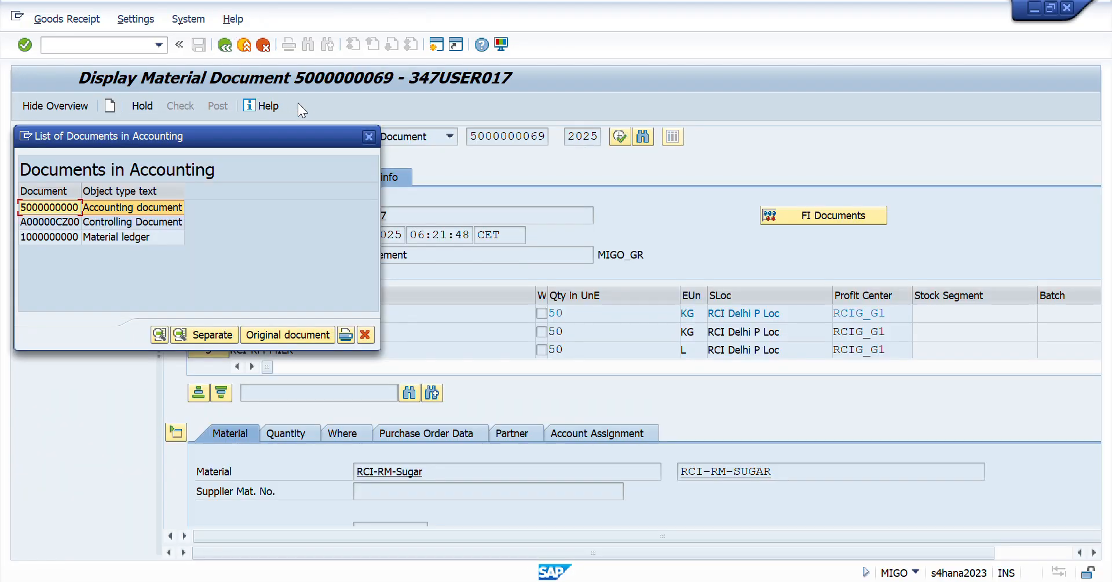
pyautogui.click(371, 138)
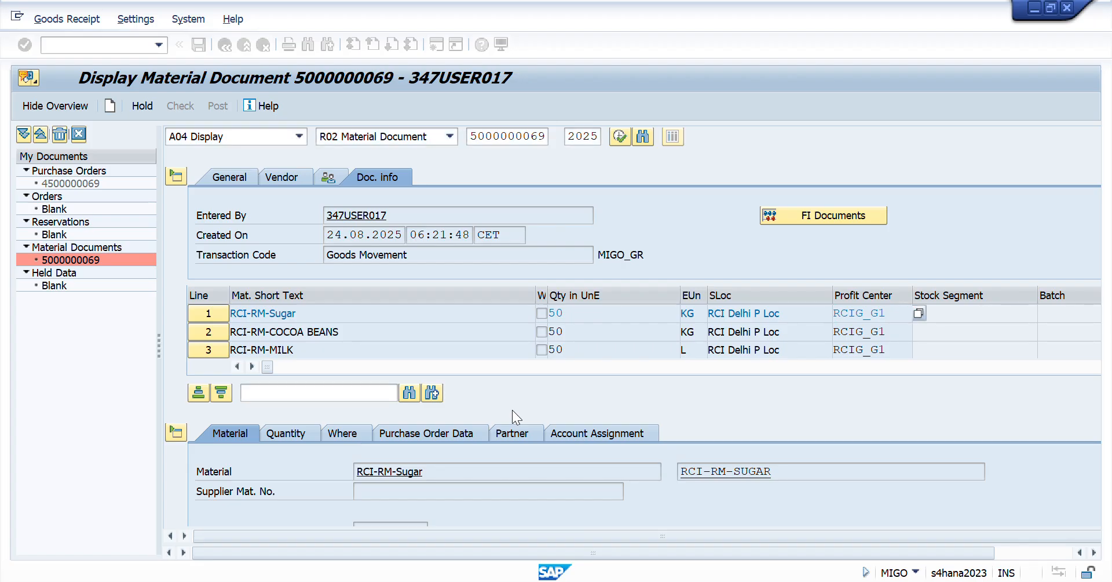
# - Switch to the Day 41 checklist in Excel and make the MIRO entry in A23 bold
pyautogui.hotkey('alt', 'Tab')
pyautogui.press('Down')
pyautogui.press('Down')
pyautogui.press('Down')
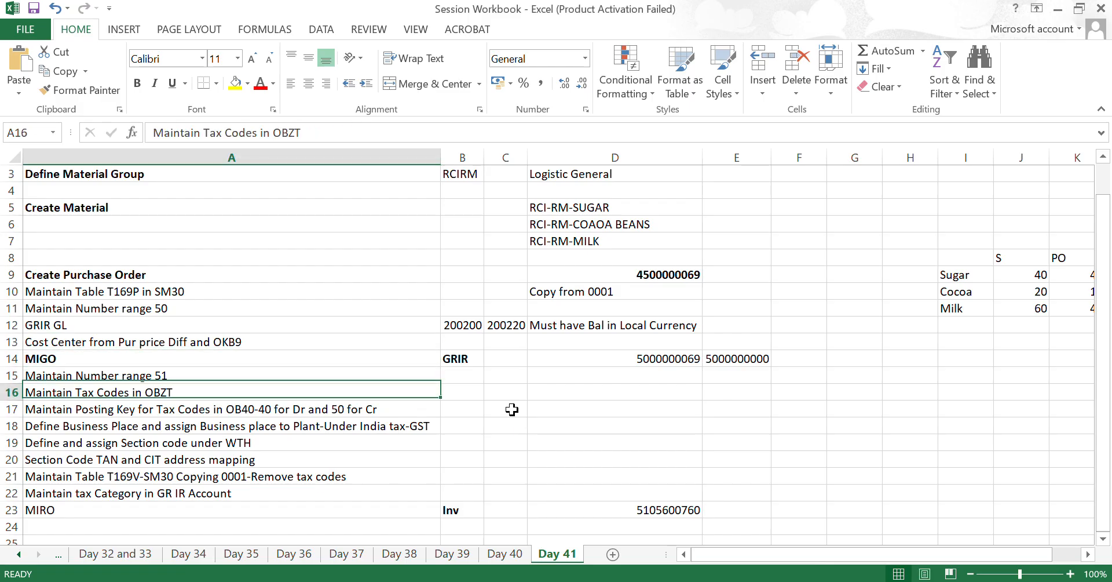
pyautogui.press('Up')
pyautogui.press('Down')
pyautogui.press('Down')
pyautogui.press('Down')
pyautogui.press('Down')
pyautogui.press('Down')
pyautogui.press('Down')
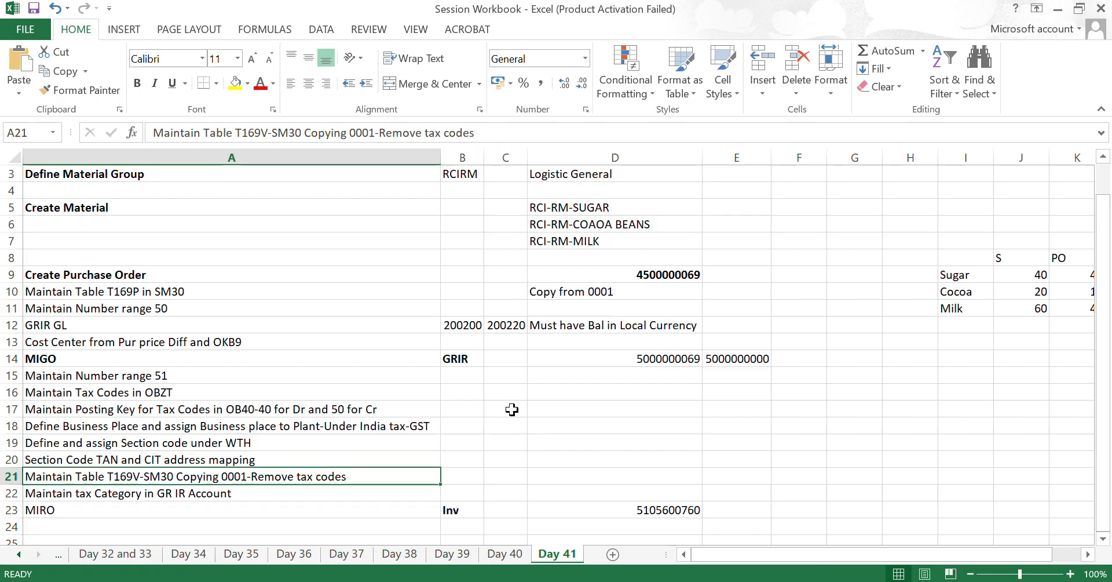
pyautogui.press('Down')
pyautogui.press('Down')
pyautogui.hotkey('ctrl', 'b')
# - Examine the checklist entries leading up to MIRO and the area around them on the Day 41 sheet
pyautogui.press('Up')
pyautogui.hotkey('shift', 'Up')
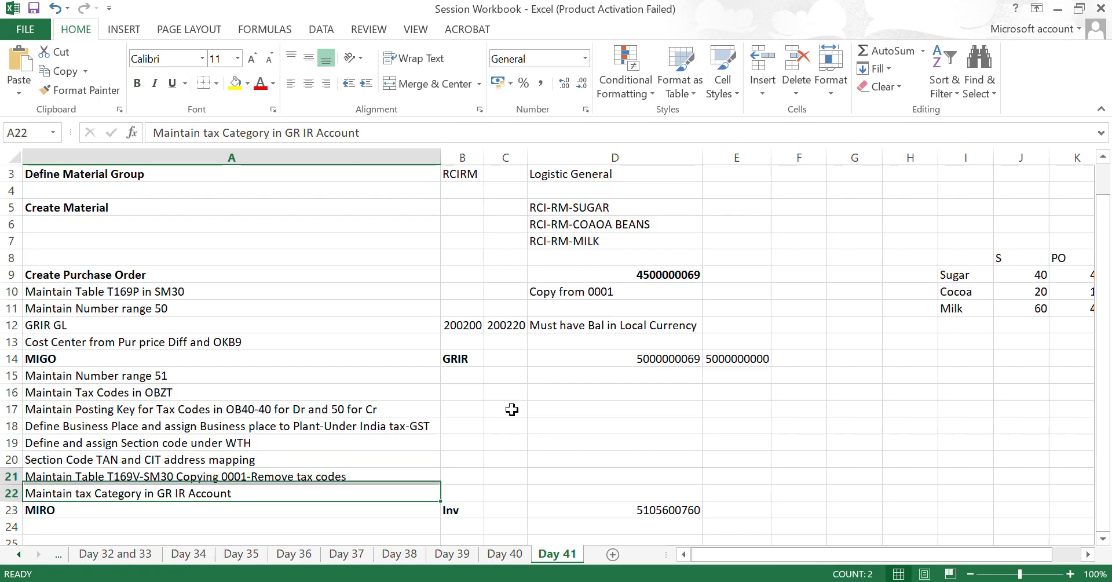
pyautogui.hotkey('shift', 'Up')
pyautogui.hotkey('shift', 'Up')
pyautogui.hotkey('shift', 'Up')
pyautogui.hotkey('shift', 'Up')
pyautogui.hotkey('shift', 'Up')
pyautogui.hotkey('shift', 'Up')
pyautogui.press('Down')
pyautogui.press('Down')
pyautogui.press('Down')
pyautogui.press('Down')
pyautogui.press('Down')
pyautogui.press('Down')
pyautogui.press('Down')
pyautogui.press('Down')
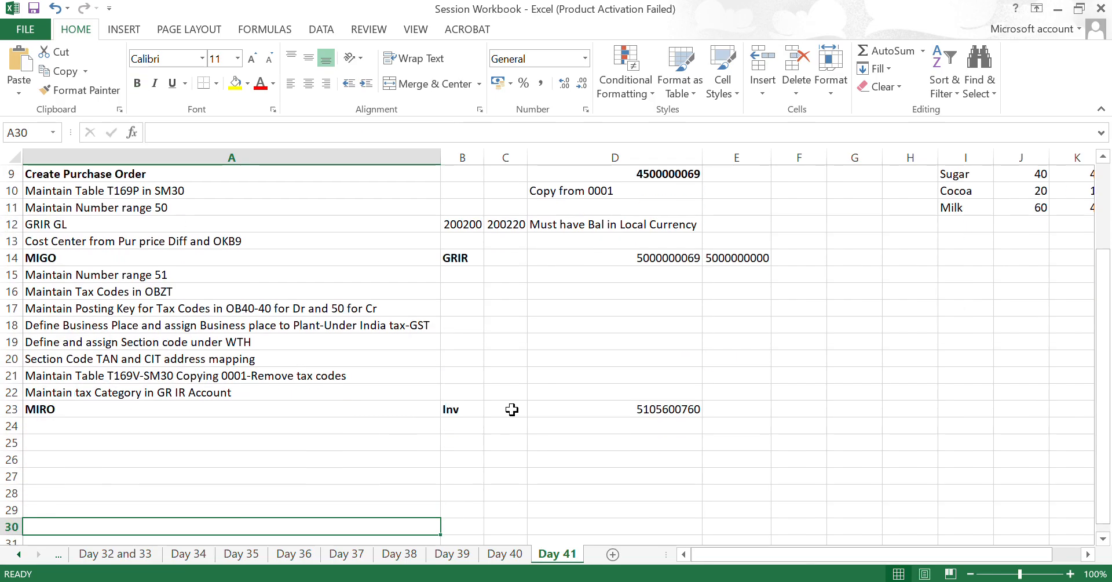
pyautogui.press('Down')
pyautogui.press('Down')
pyautogui.press('Down')
pyautogui.press('Down')
pyautogui.press('Down')
pyautogui.press('Down')
pyautogui.press('Up')
pyautogui.press('Up')
pyautogui.press('Up')
pyautogui.press('Up')
pyautogui.press('Up')
pyautogui.press('Up')
pyautogui.press('Up')
pyautogui.press('Up')
pyautogui.press('Up')
pyautogui.press('Up')
pyautogui.press('Up')
pyautogui.press('Up')
pyautogui.press('Up')
pyautogui.press('Up')
pyautogui.press('Up')
pyautogui.press('Up')
pyautogui.press('Up')
pyautogui.press('Up')
pyautogui.press('Up')
pyautogui.press('Up')
pyautogui.press('Down')
pyautogui.press('Down')
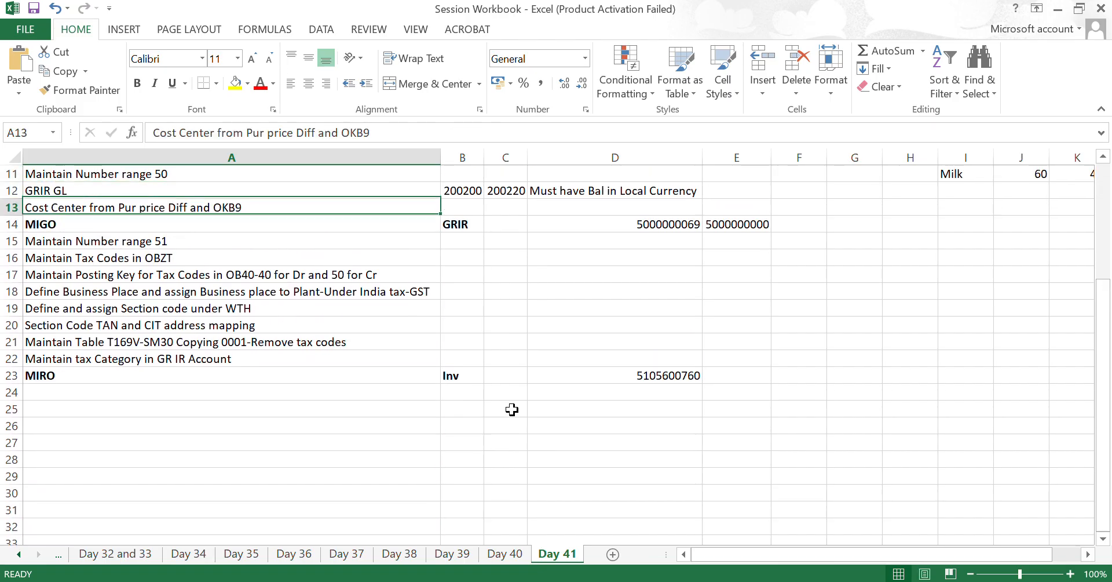
# - Review the Day 41 checklist tasks between MIGO and MIRO in A15:A22
pyautogui.press('Down')
pyautogui.press('Down')
pyautogui.hotkey('shift', 'Down')
pyautogui.hotkey('shift', 'Down')
pyautogui.hotkey('shift', 'Down')
pyautogui.hotkey('shift', 'Down')
pyautogui.hotkey('shift', 'Down')
pyautogui.hotkey('shift', 'Down')
pyautogui.hotkey('shift', 'Down')
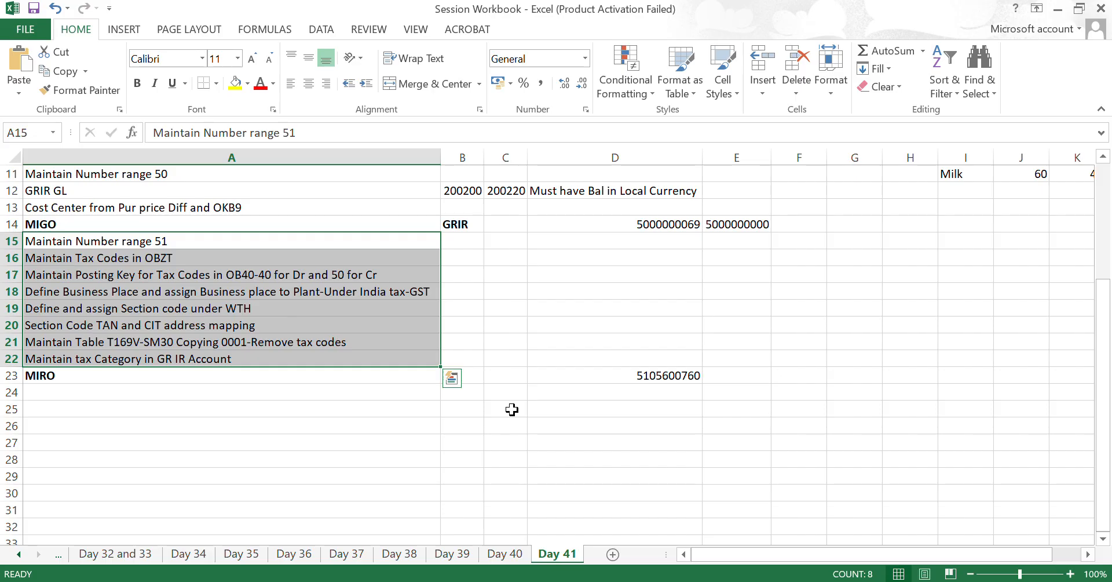
pyautogui.press('Down')
pyautogui.press('Up')
# - Switch to the SAP accounting configuration session and open the document types overview with transaction OBA7
pyautogui.hotkey('alt', 'Tab')
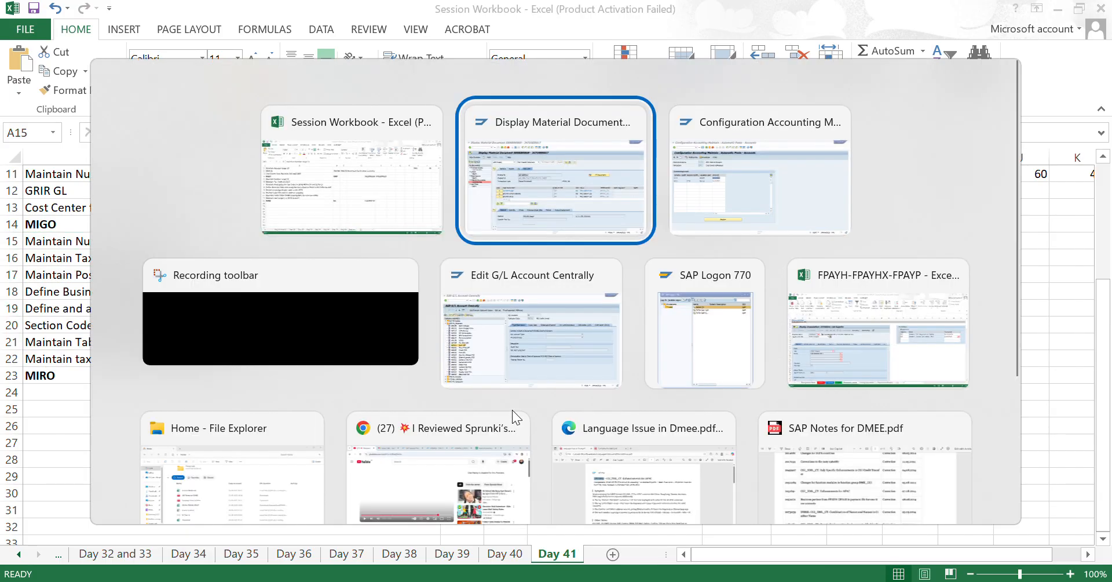
pyautogui.hotkey('alt', 'Tab')
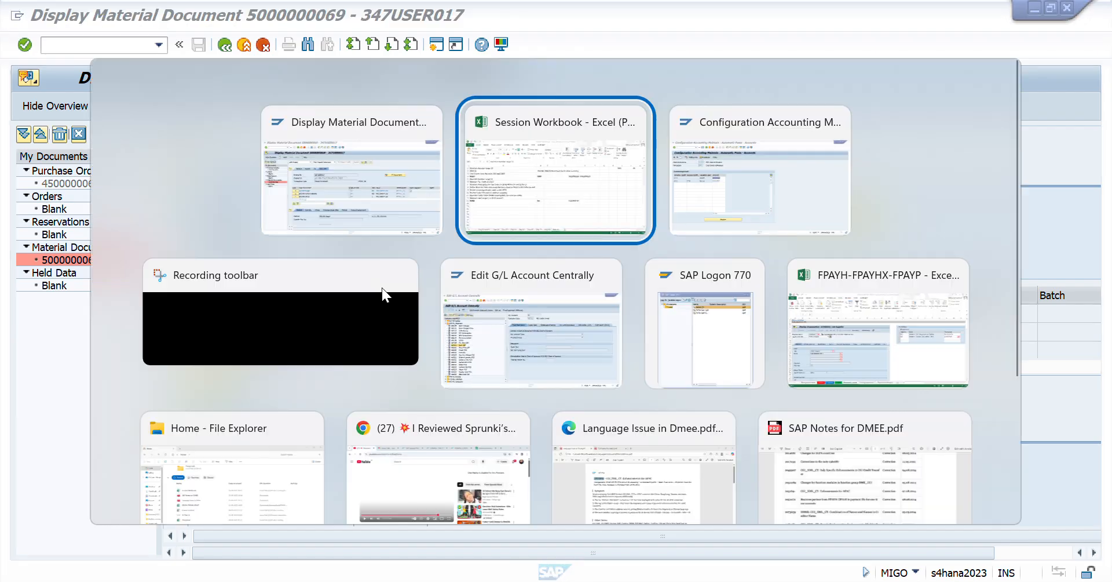
pyautogui.hotkey('alt', 'Tab')
pyautogui.click(99, 45)
pyautogui.write('/')
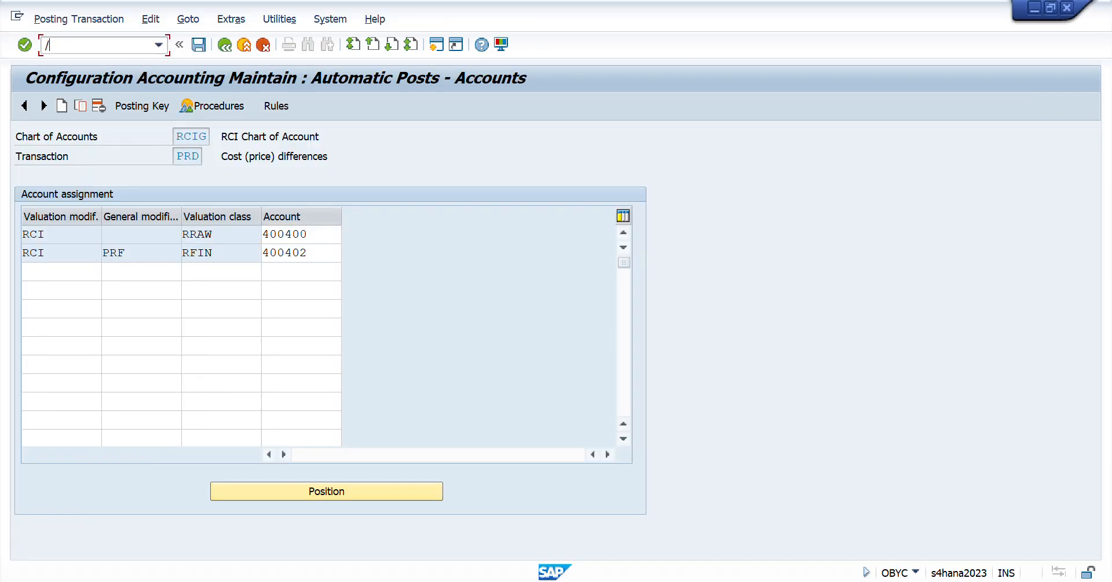
pyautogui.write('noba7')
pyautogui.press('Return')
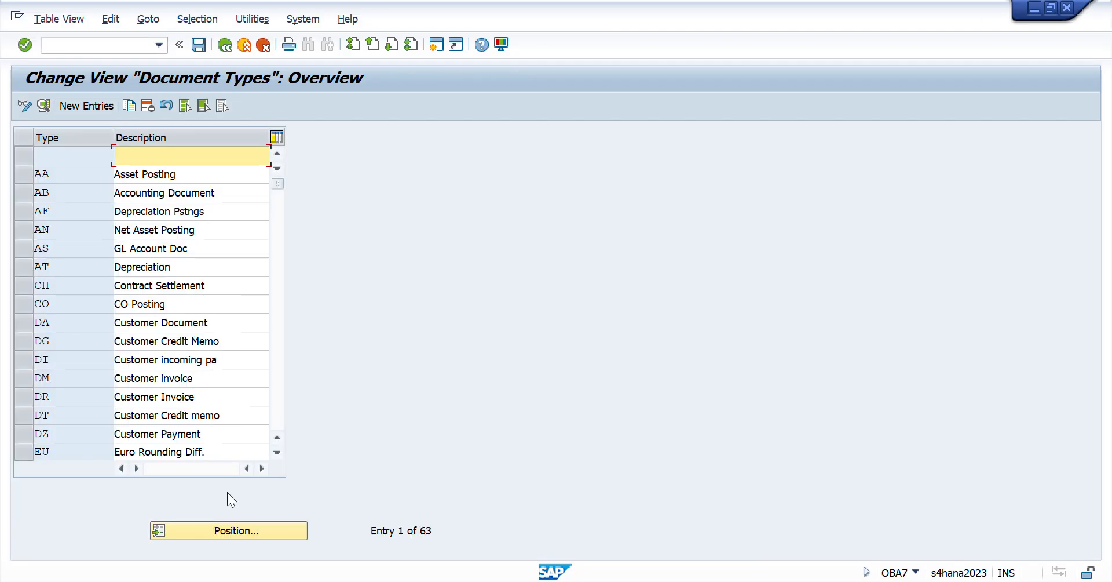
# - Find document type RE, open its details and go to its number range information
pyautogui.click(236, 528)
pyautogui.write('re')
pyautogui.press('Return')
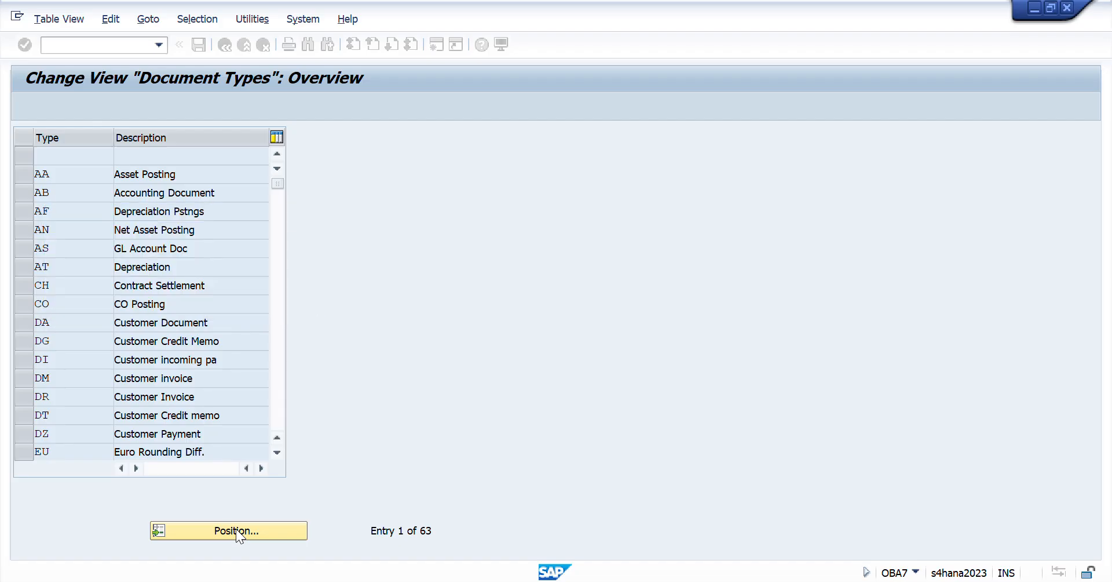
pyautogui.doubleClick(45, 156)
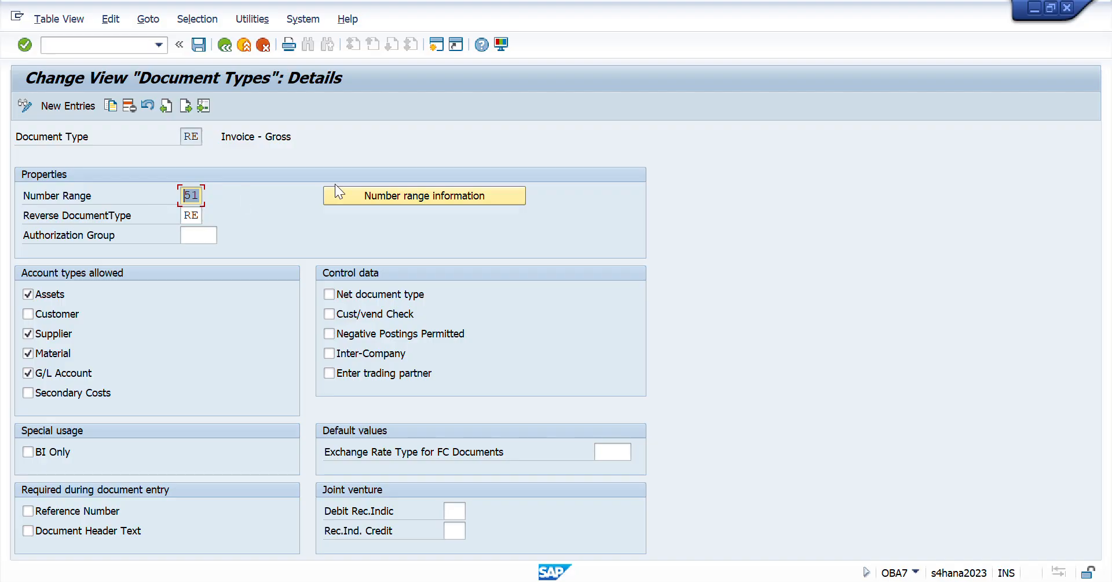
pyautogui.click(417, 194)
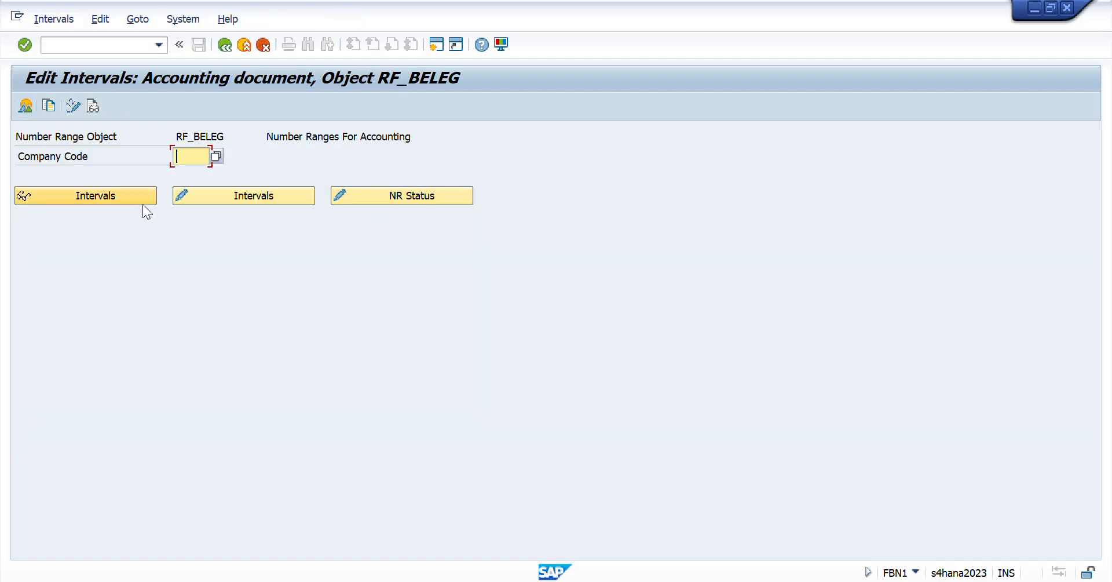
# - Display the number range intervals for company code RCII and check the limits of range 51
pyautogui.write('RCI')
pyautogui.click(205, 156)
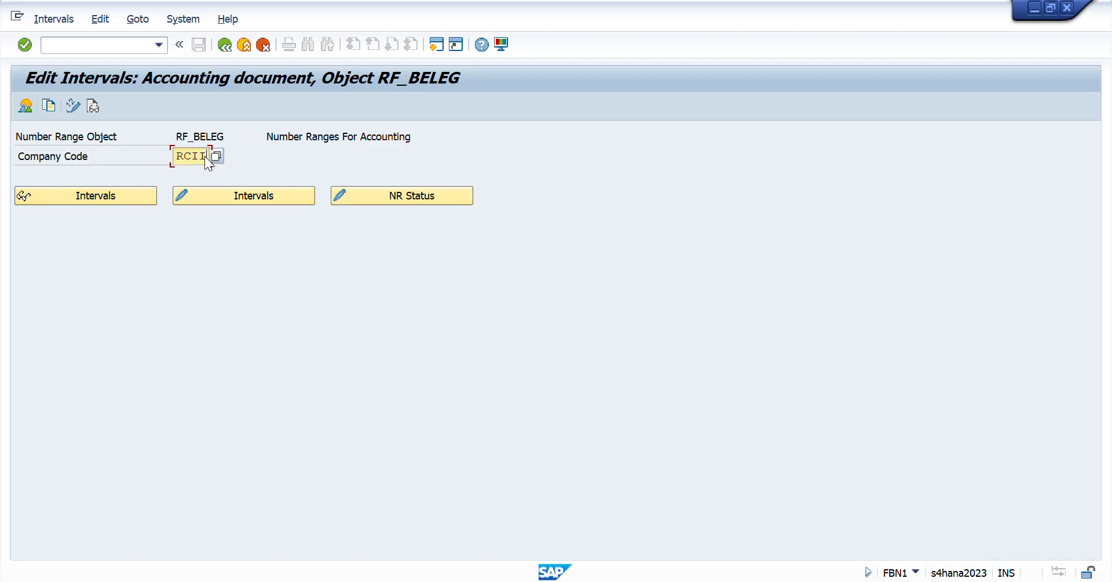
pyautogui.click(113, 196)
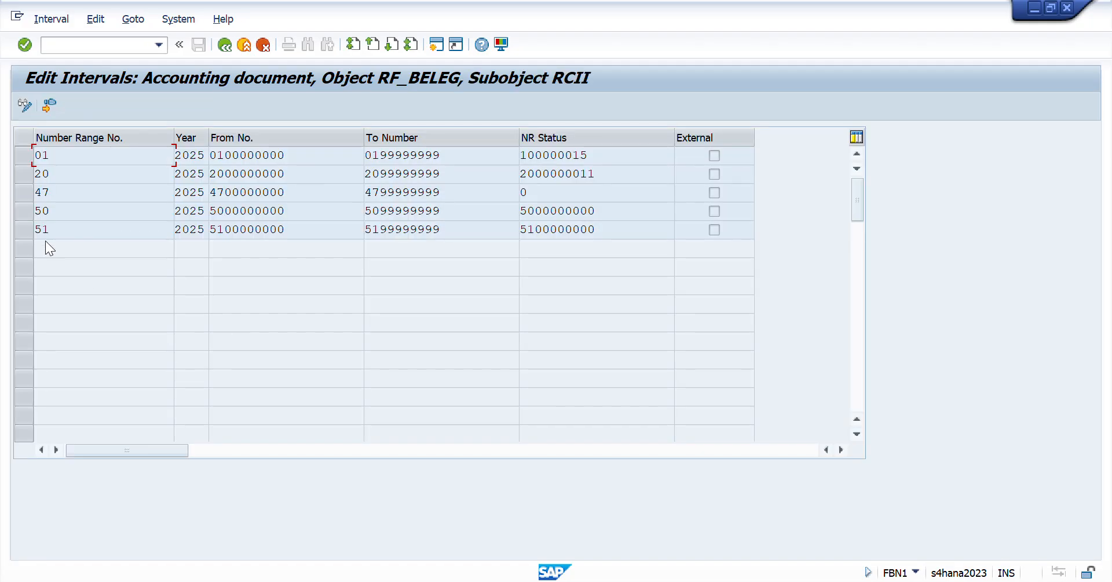
pyautogui.moveTo(66, 231); pyautogui.dragTo(34, 230)
pyautogui.moveTo(286, 235); pyautogui.dragTo(43, 266)
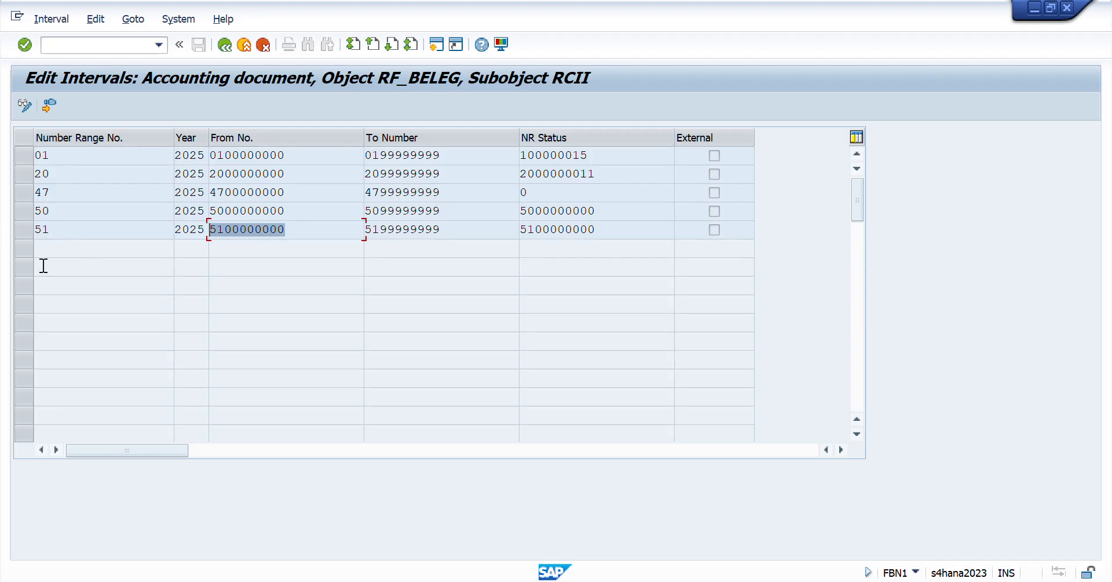
pyautogui.moveTo(452, 231); pyautogui.dragTo(171, 246)
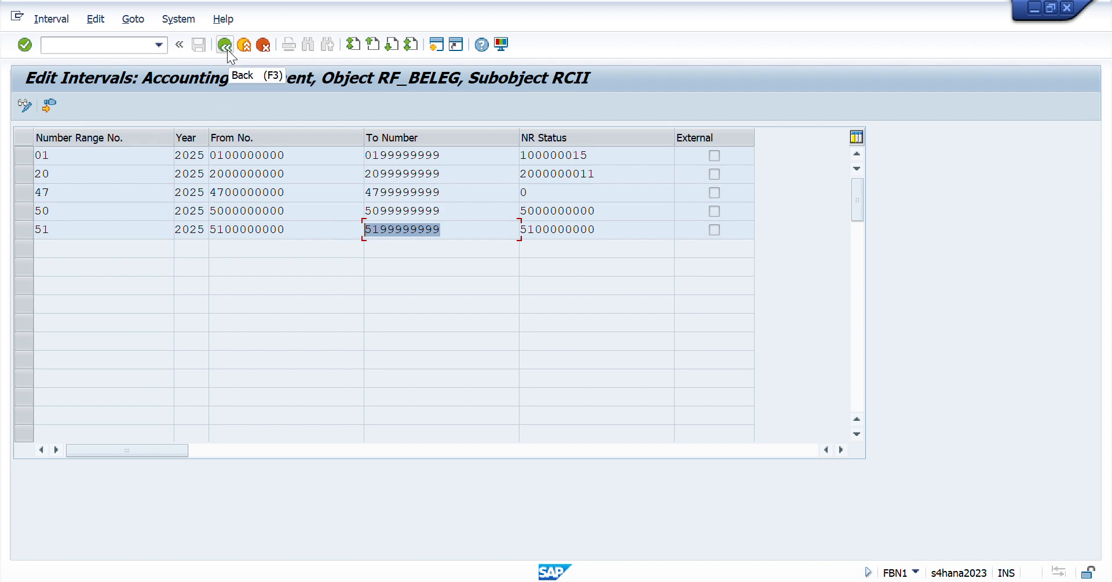
# - Check the next Day 41 checklist task in Excel, return to SAP and open transaction OBZT for country IN
pyautogui.hotkey('alt', 'Tab')
pyautogui.hotkey('alt', 'Tab')
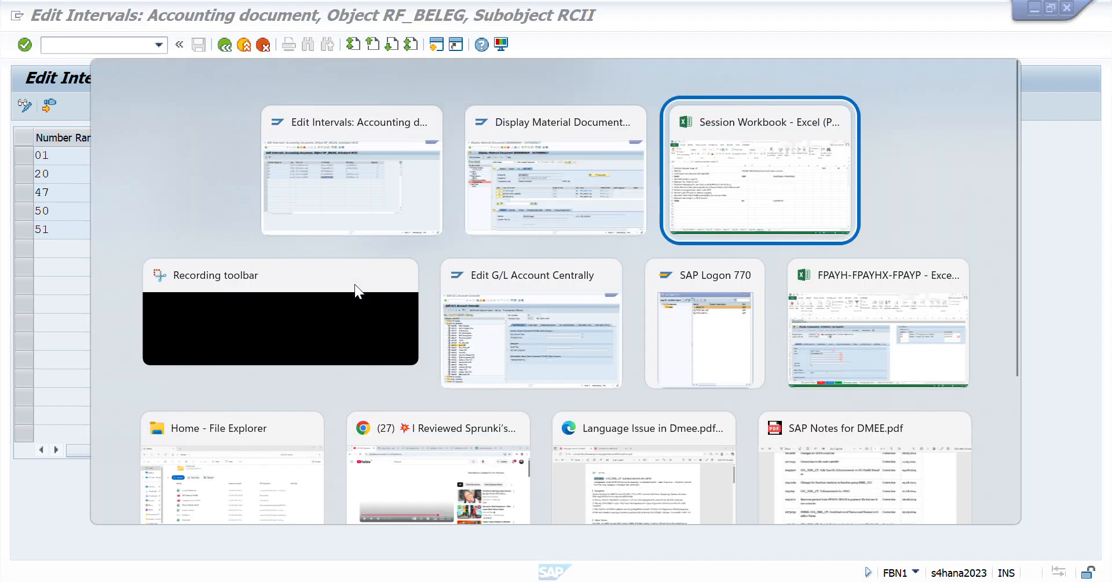
pyautogui.press('Down')
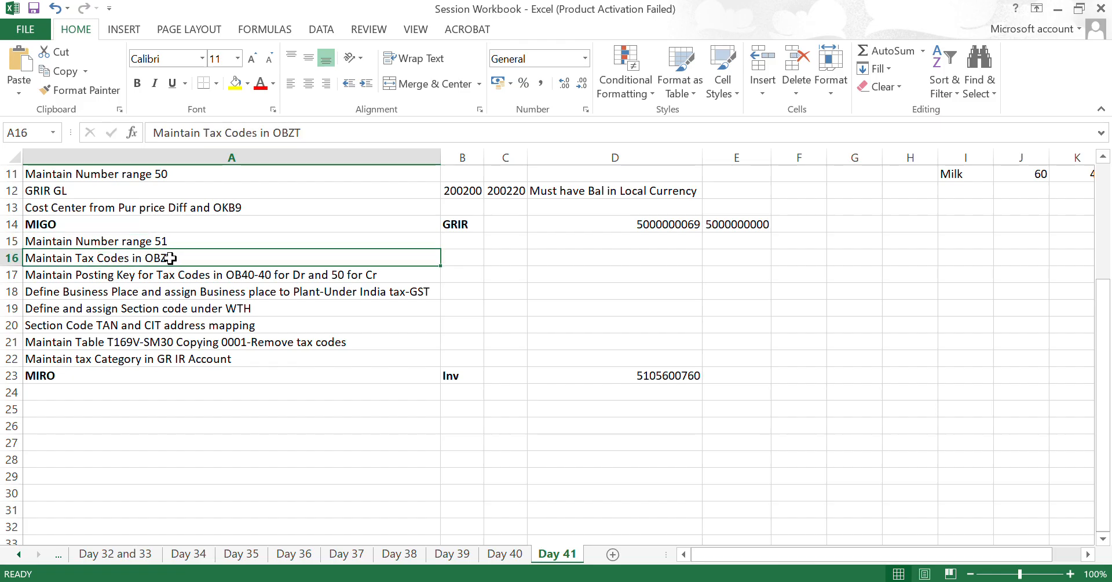
pyautogui.hotkey('alt', 'Tab')
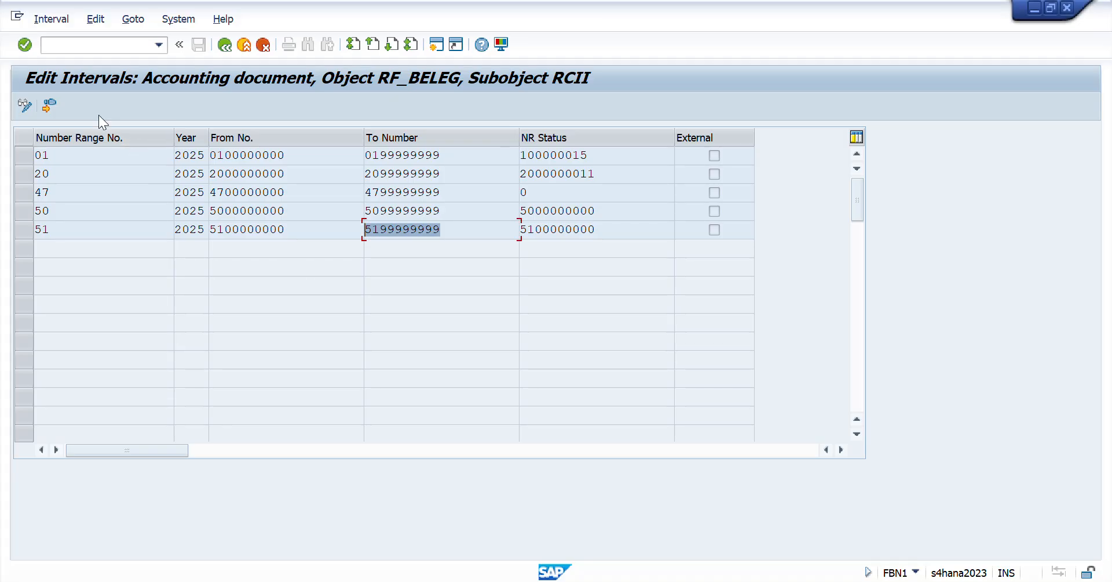
pyautogui.click(80, 47)
pyautogui.write('/nobz')
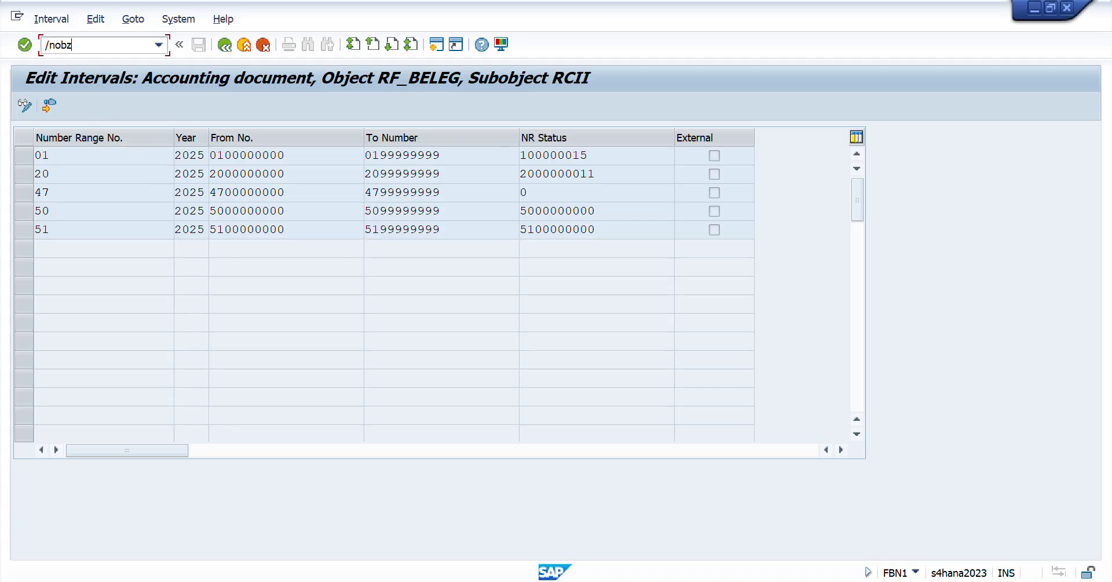
pyautogui.write('t')
pyautogui.press('Return')
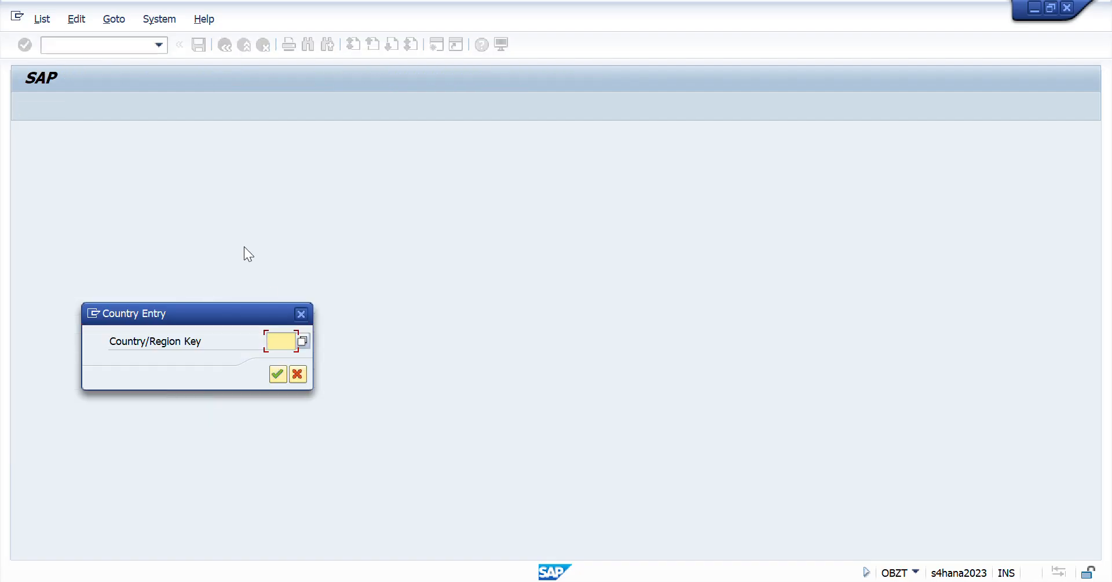
pyautogui.write('in')
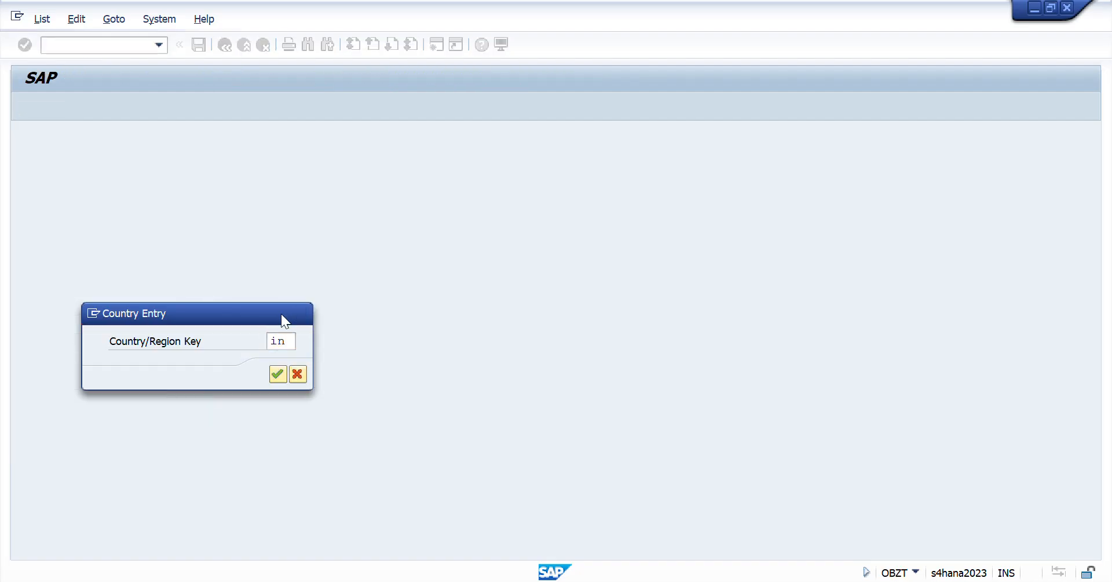
pyautogui.press('Return')
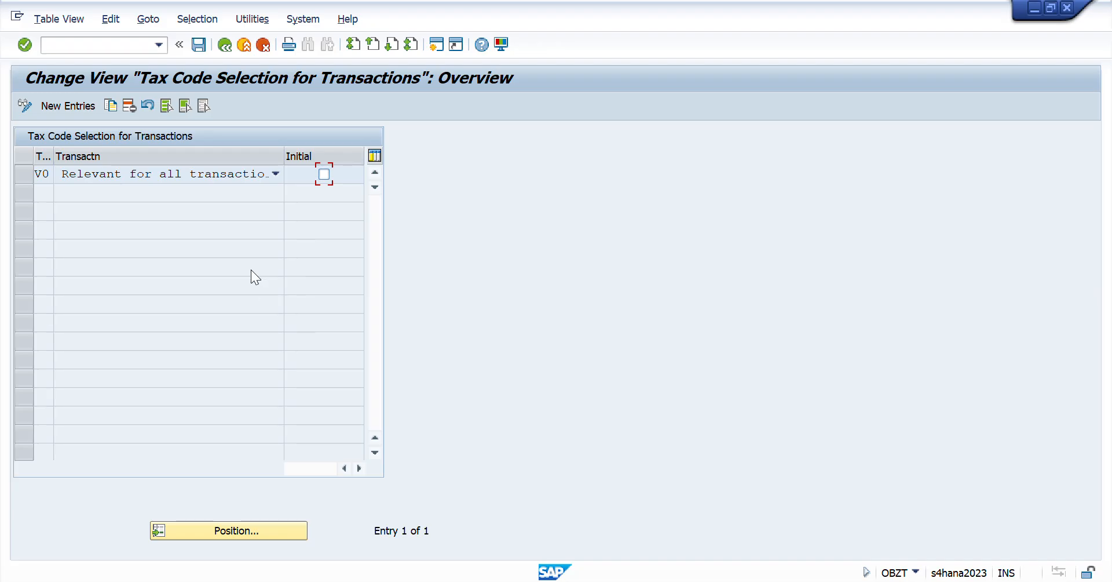
# - Open the tax procedures overview with transaction OBQ3 and start searching for a procedure
pyautogui.click(93, 45)
pyautogui.write('/nobq3')
pyautogui.press('Return')
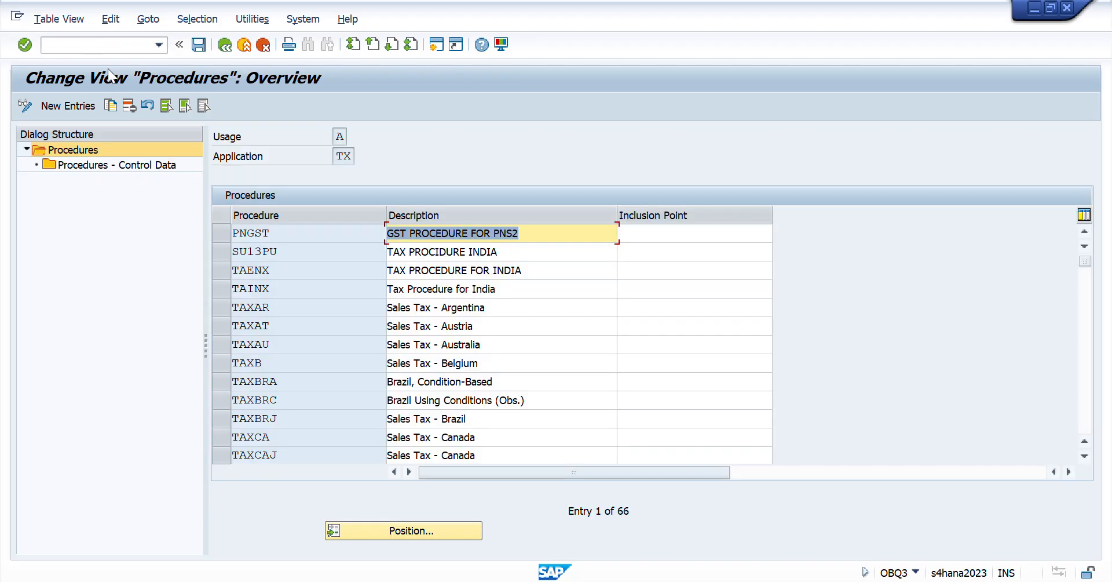
pyautogui.click(402, 530)
pyautogui.click(331, 215)
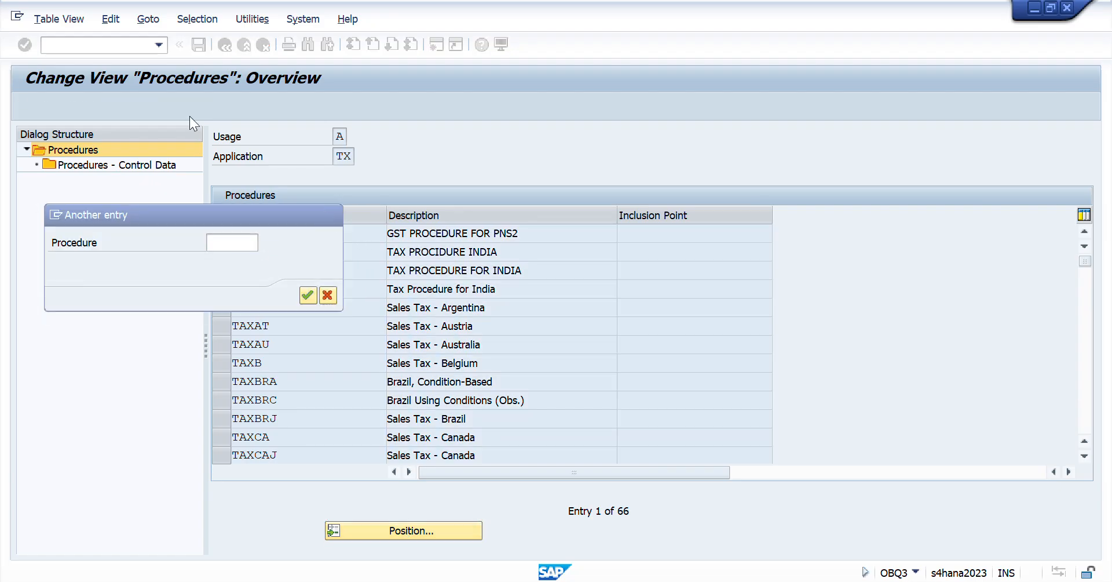
pyautogui.click(47, 44)
pyautogui.write('/noobg')
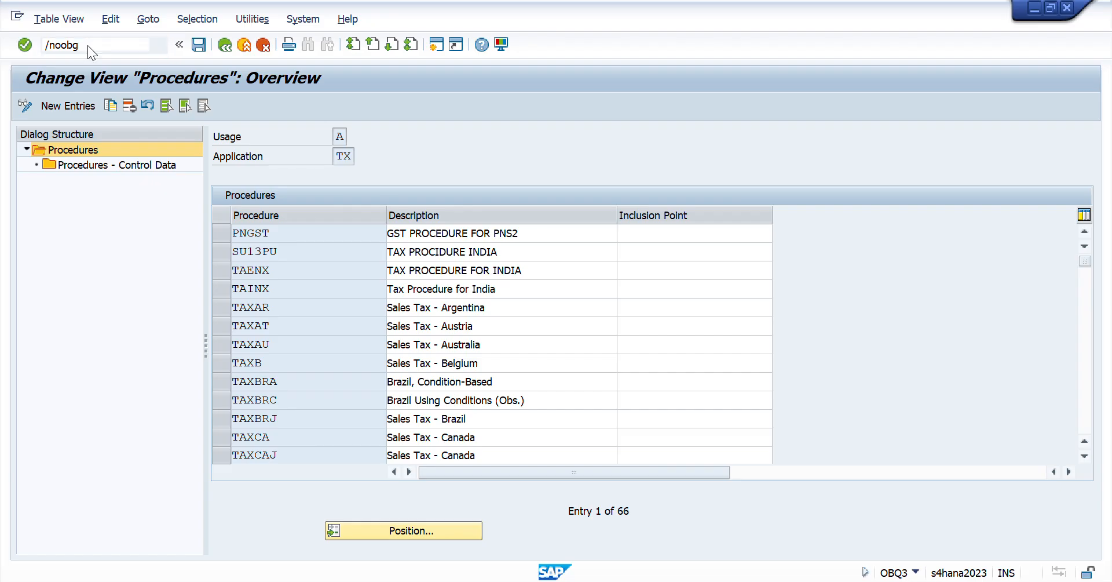
pyautogui.press('Return')
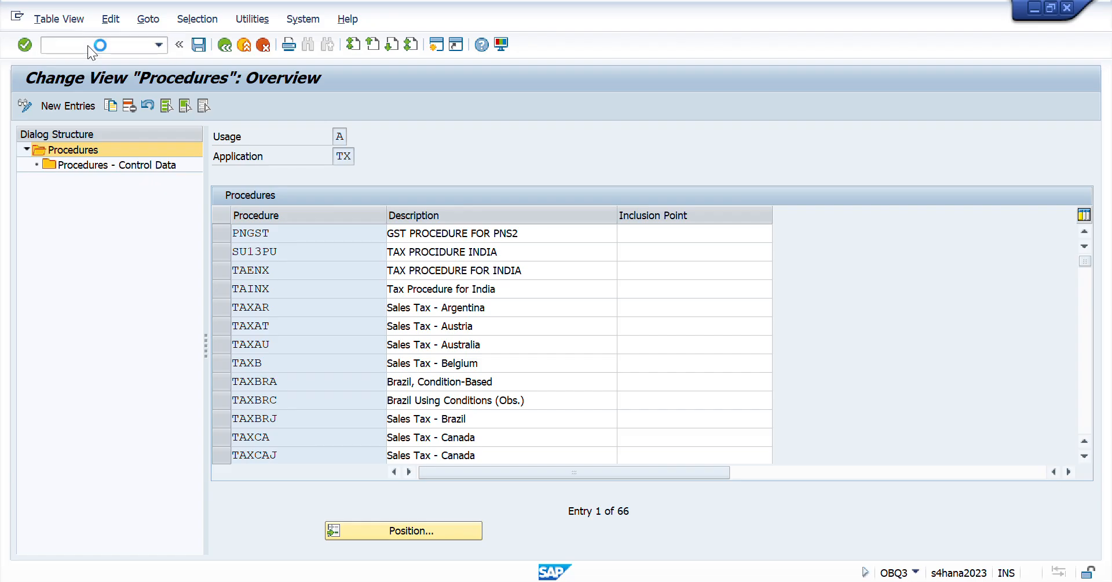
# - Assign calculation procedure ZTAXPI to country IN in transaction OBBG and save it under customizing request A4HK904188
pyautogui.click(88, 46)
pyautogui.write('/nobbg')
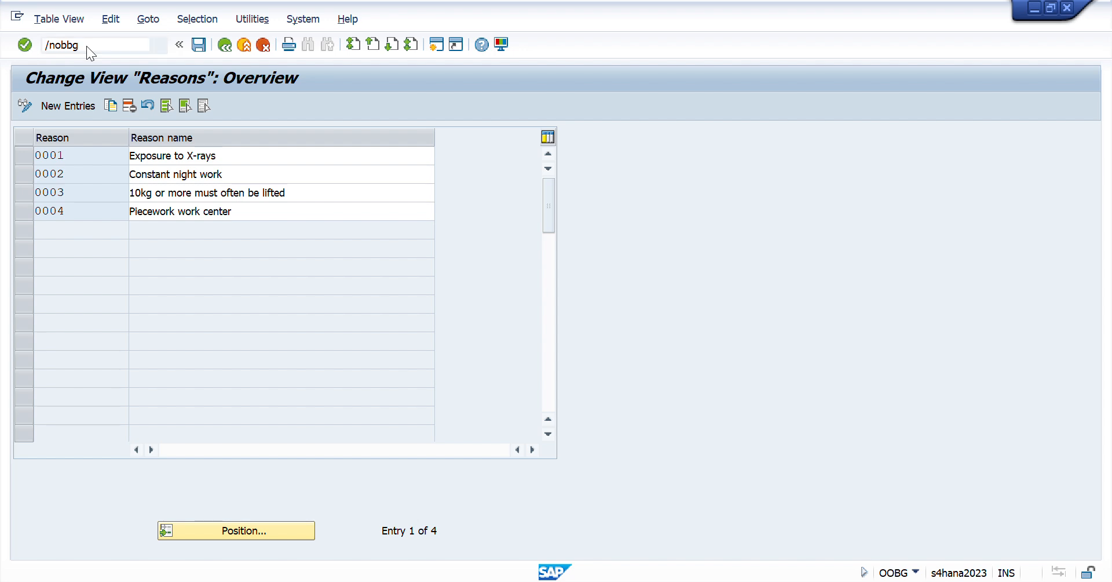
pyautogui.press('Return')
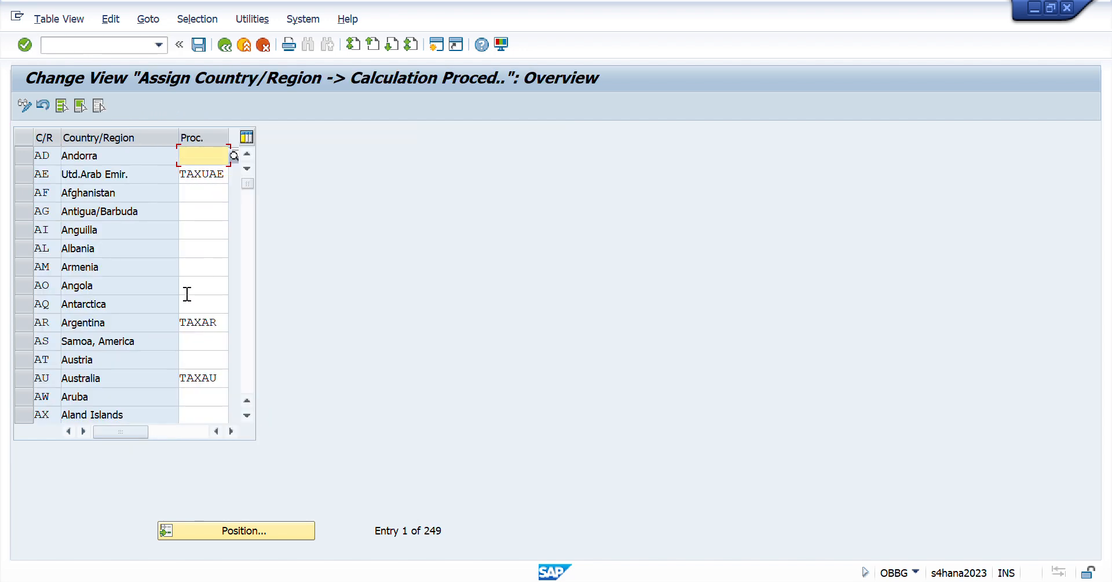
pyautogui.click(252, 529)
pyautogui.write('IN')
pyautogui.press('Return')
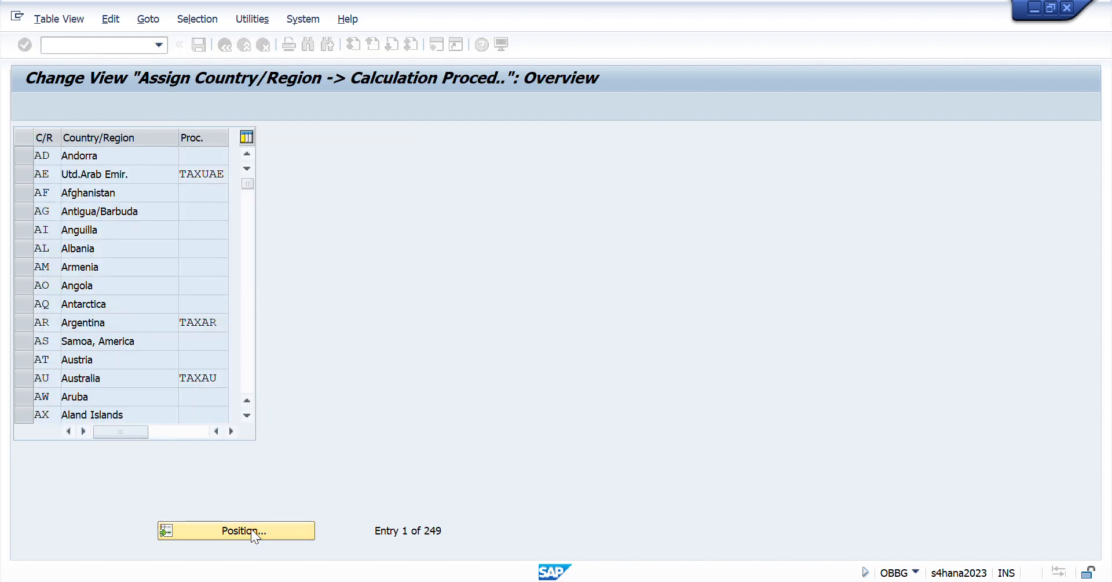
pyautogui.write('ZTAXPI')
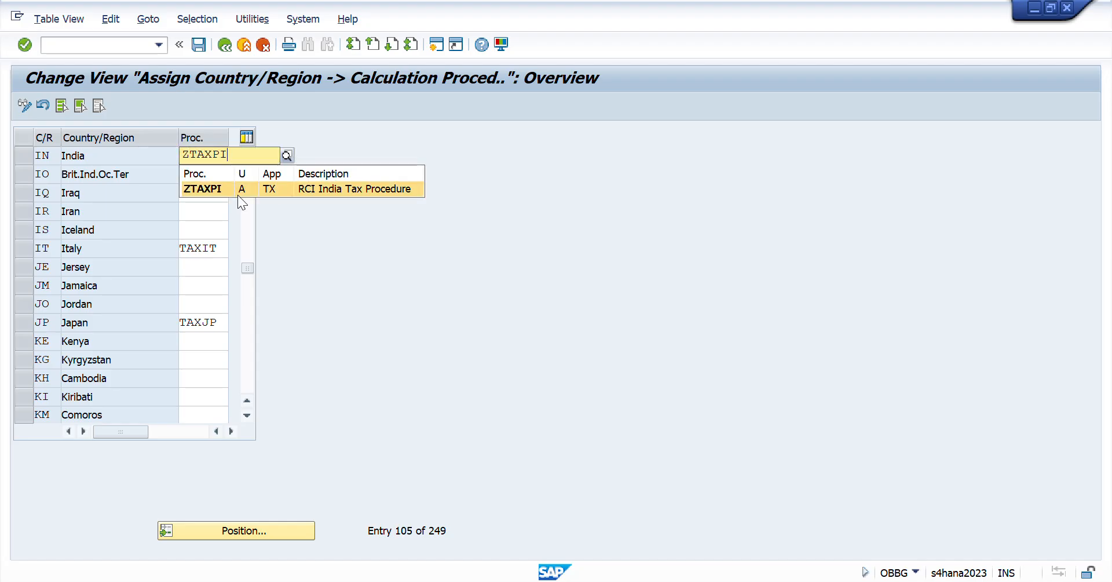
pyautogui.press('Return')
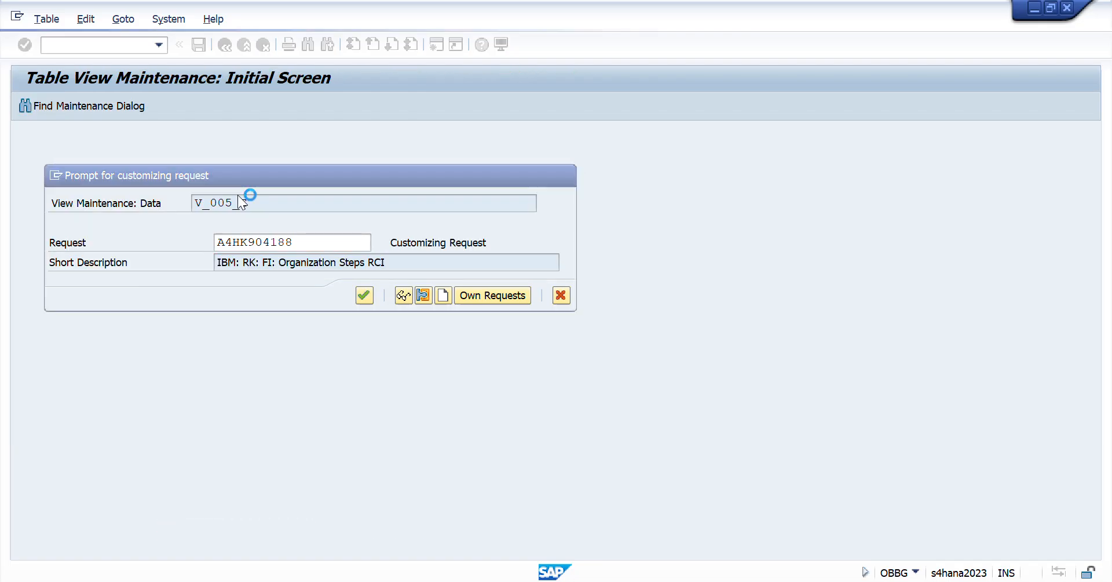
pyautogui.press('Return')
# - Reopen transaction OBZT for country IN to check its tax code selection for transactions
pyautogui.click(107, 47)
pyautogui.write('/no')
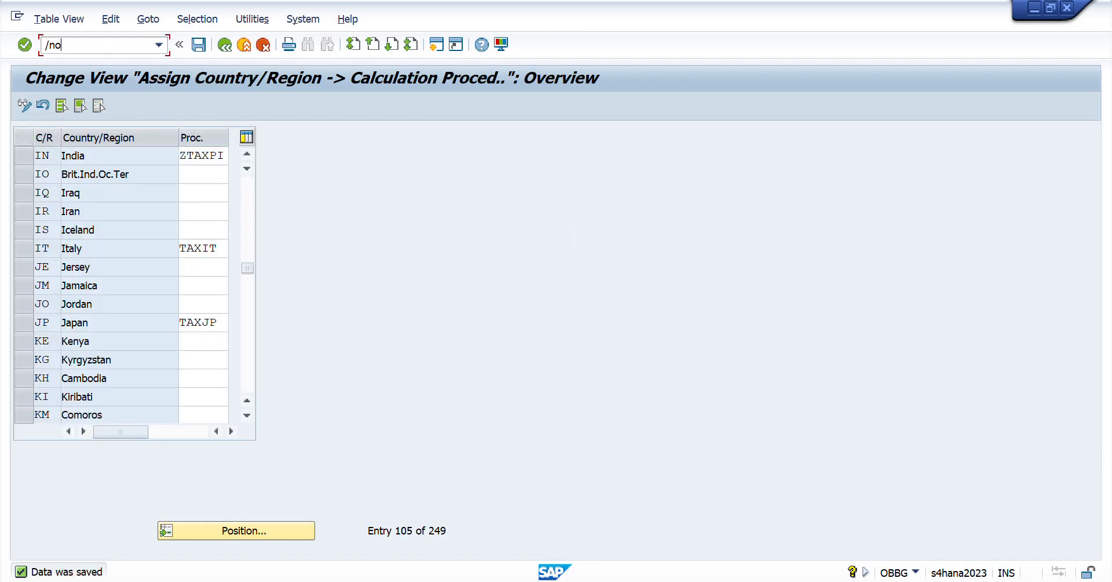
pyautogui.write('bzt')
pyautogui.press('Return')
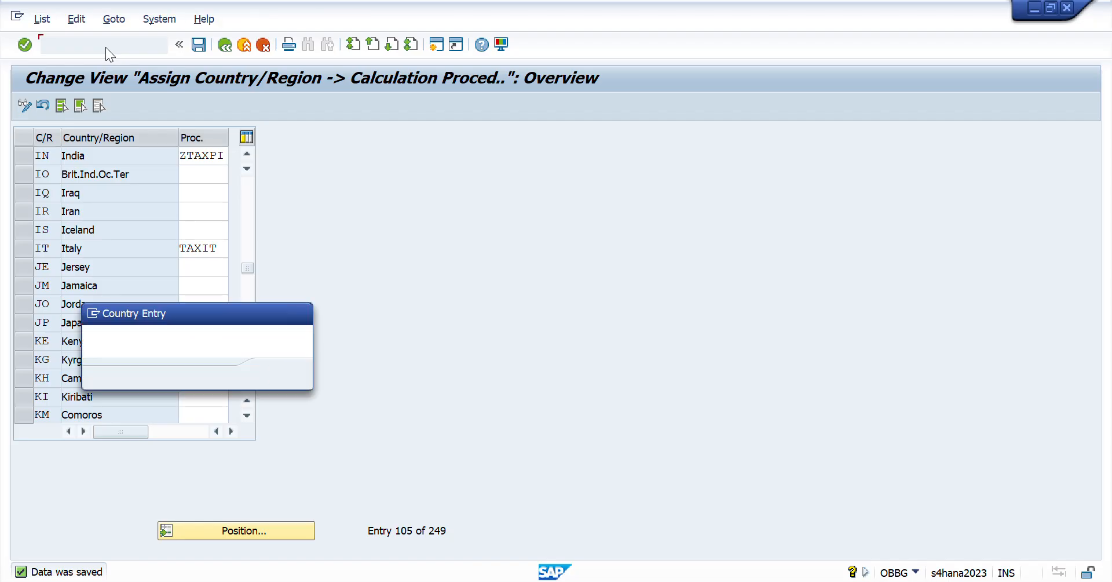
pyautogui.write('in')
pyautogui.press('Return')
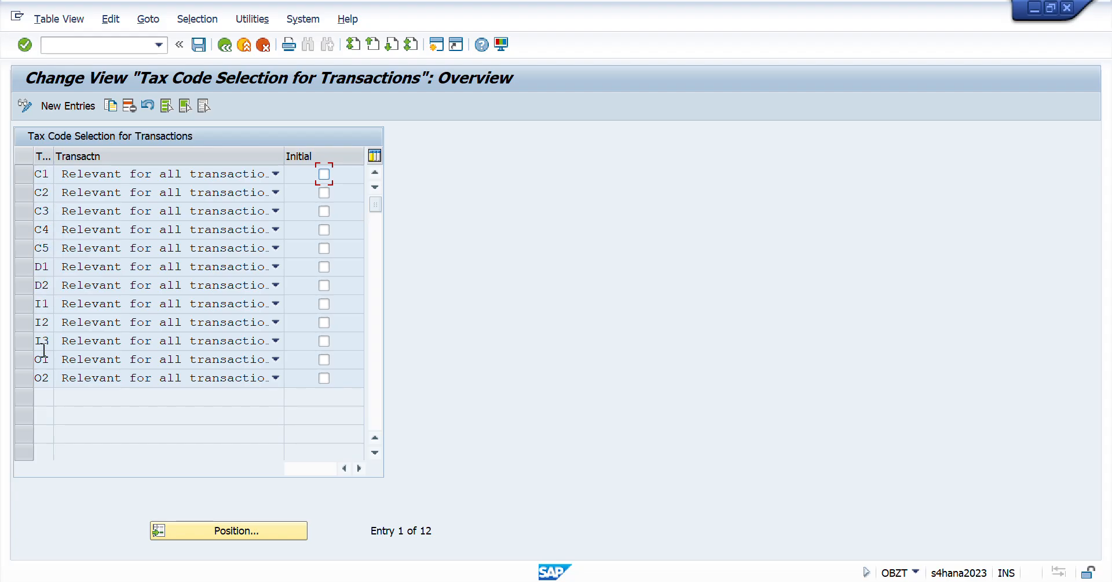
# - Switch to the Excel session workbook and find the tax code table on the Day 28 Part I and Part II sheet
pyautogui.hotkey('alt', 'Tab')
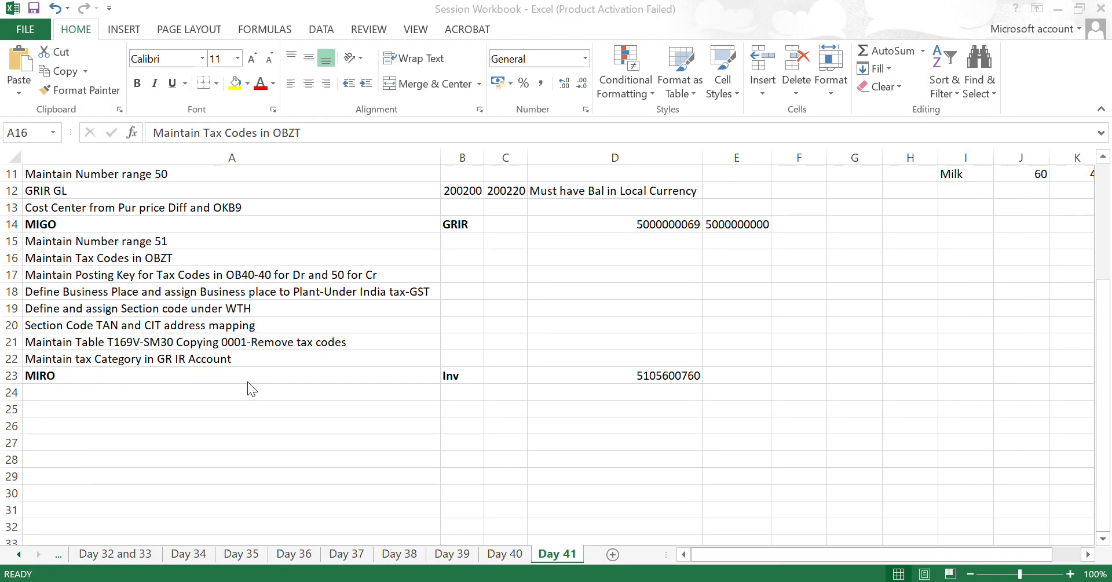
pyautogui.hotkey('ctrl', 'pageup')
pyautogui.hotkey('ctrl', 'pageup')
pyautogui.hotkey('ctrl', 'pageup')
pyautogui.hotkey('ctrl', 'pageup')
pyautogui.hotkey('ctrl', 'pageup')
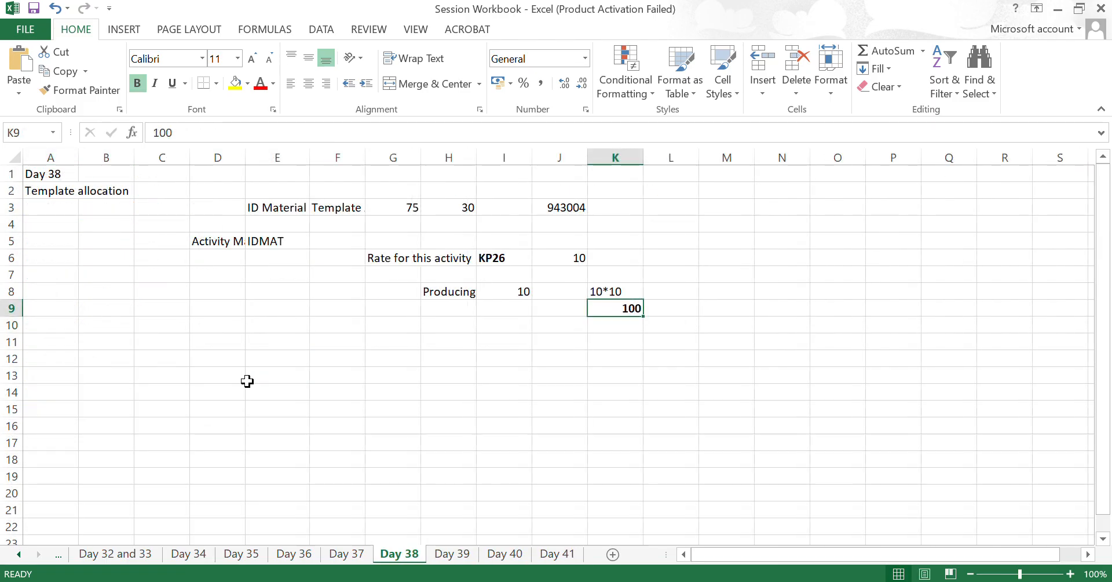
pyautogui.hotkey('ctrl', 'pageup')
pyautogui.hotkey('ctrl', 'pageup')
pyautogui.hotkey('ctrl', 'pageup')
pyautogui.hotkey('ctrl', 'pageup')
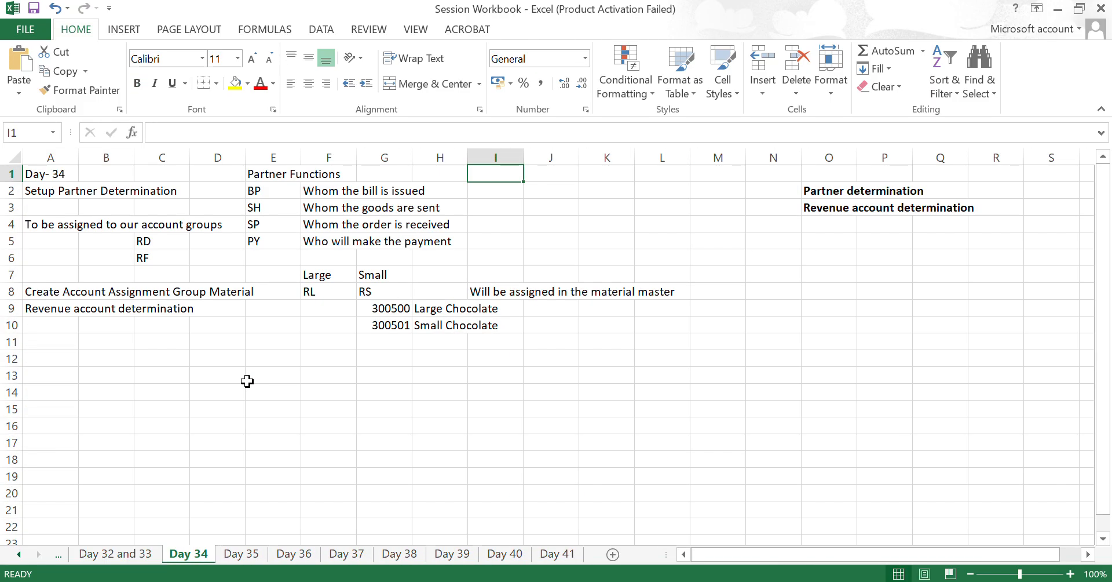
pyautogui.hotkey('ctrl', 'pageup')
pyautogui.hotkey('ctrl', 'pageup')
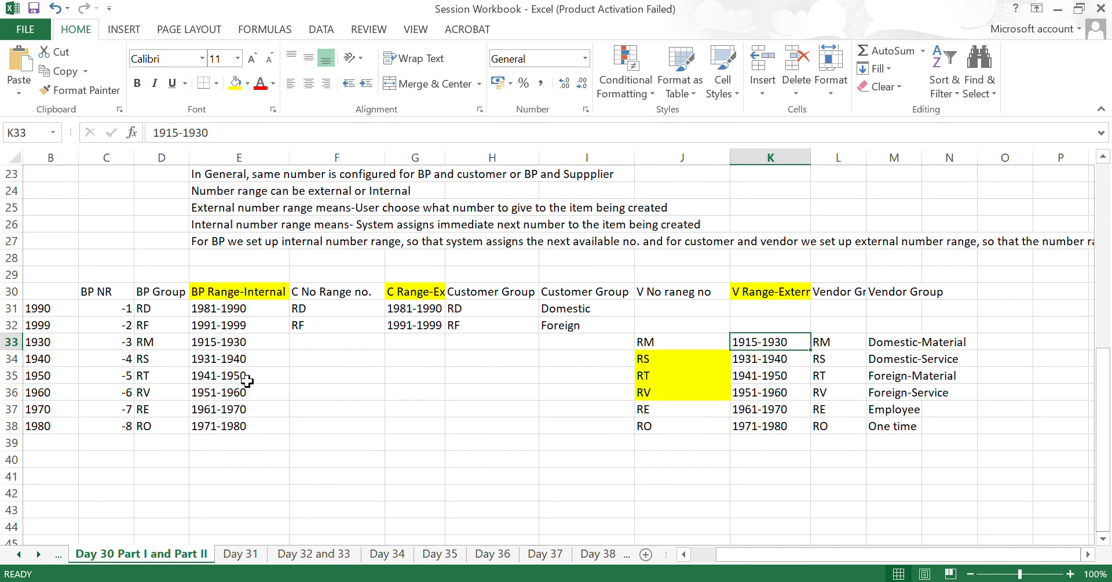
pyautogui.hotkey('ctrl', 'pagedown')
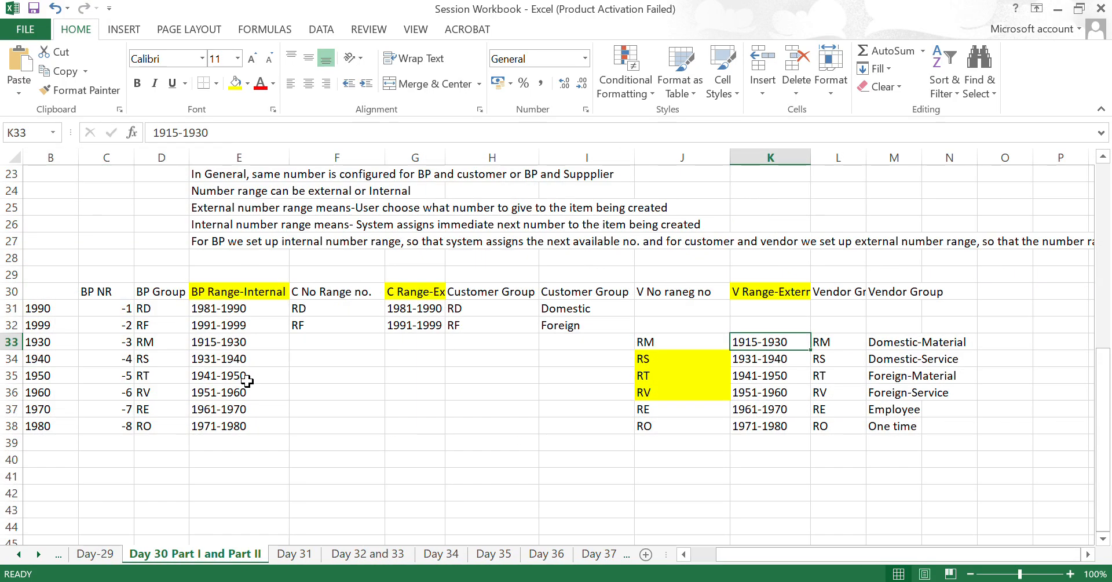
pyautogui.hotkey('ctrl', 'pageup')
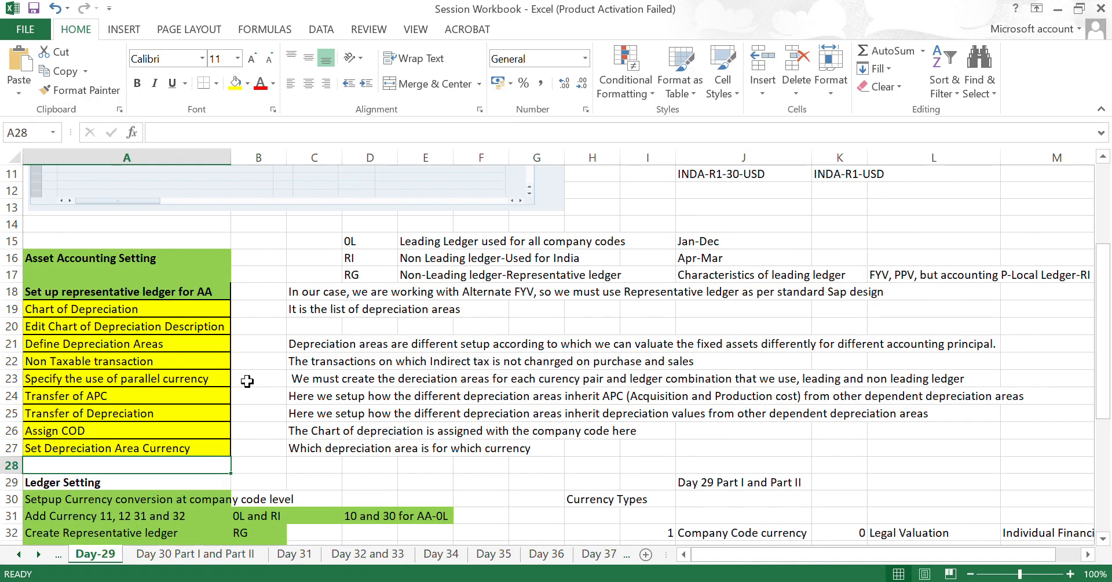
pyautogui.hotkey('ctrl', 'pageup')
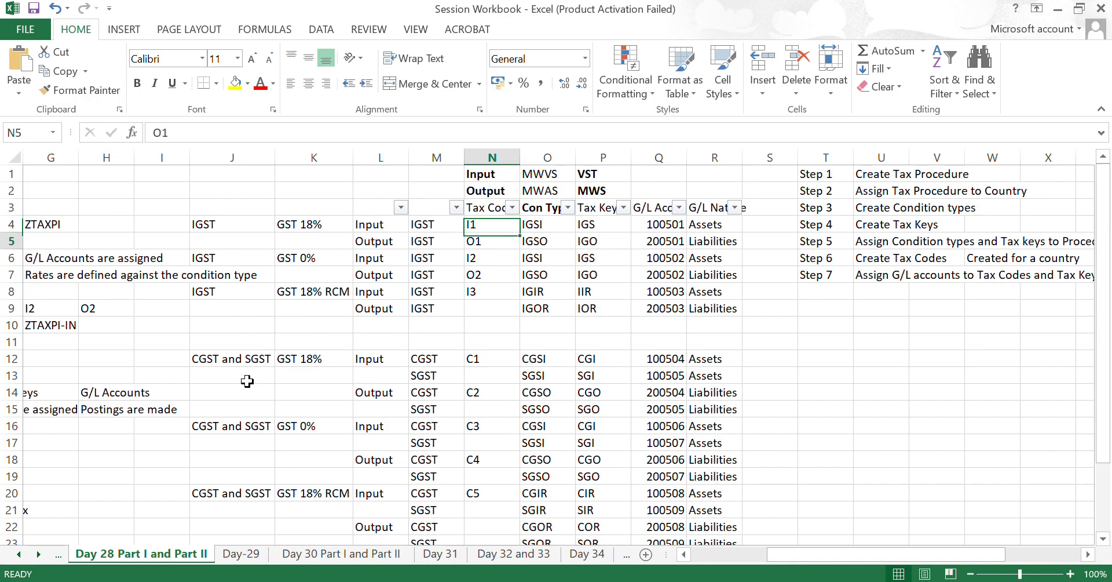
# - Select the IGST tax codes I1 through I3 in the Tax Code column to review them
pyautogui.press('Up')
pyautogui.hotkey('shift', 'Down')
pyautogui.hotkey('shift', 'Down')
pyautogui.hotkey('shift', 'Down')
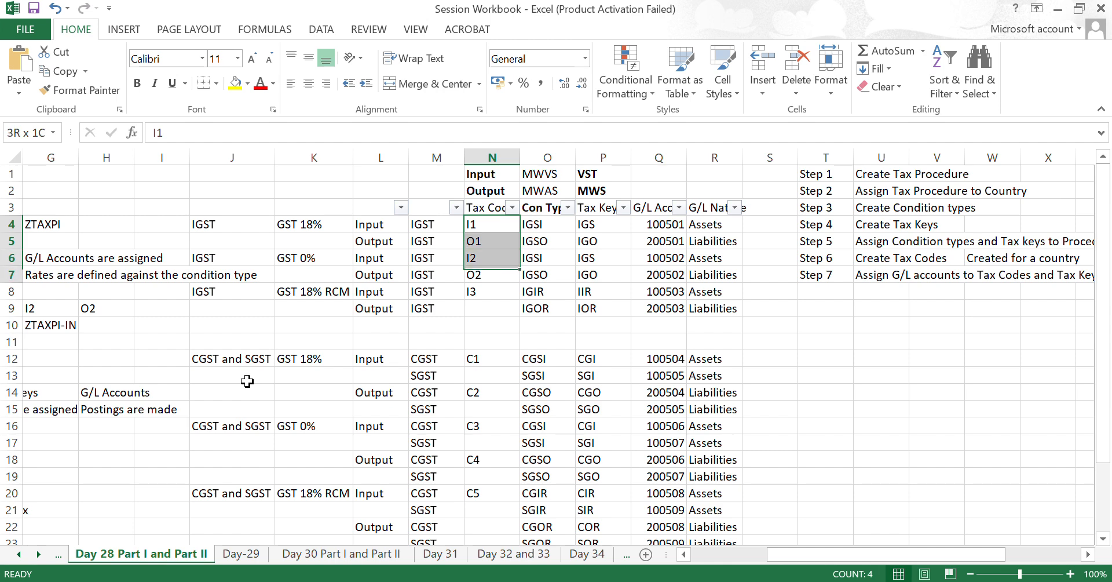
pyautogui.hotkey('shift', 'Down')
pyautogui.hotkey('shift', 'Down')
# - Return to SAP, check which transaction options are offered for tax code C1, and leave the OBZT overview
pyautogui.hotkey('alt', 'Tab')
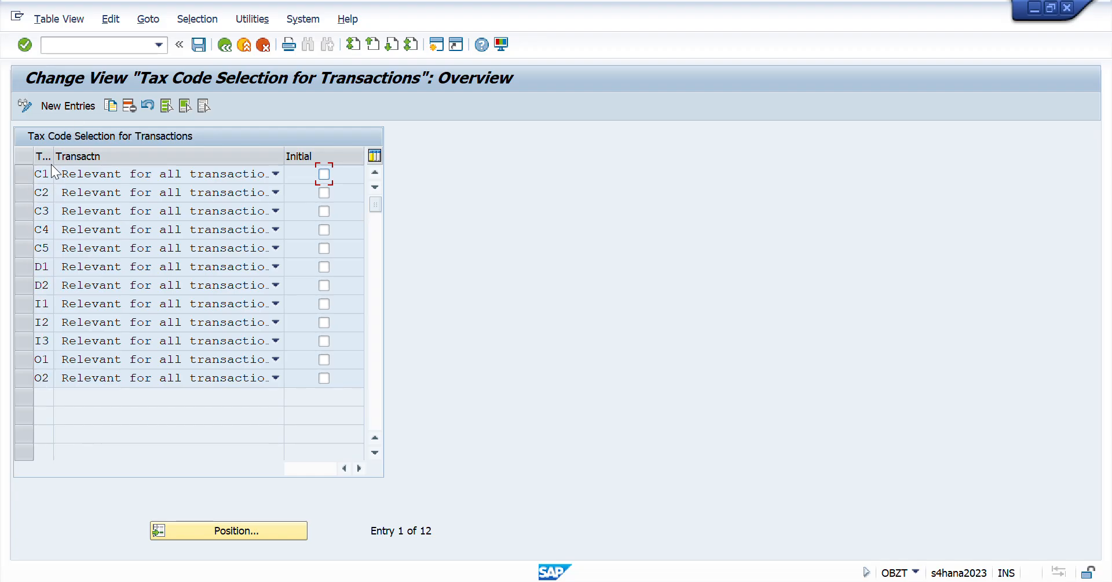
pyautogui.click(275, 174)
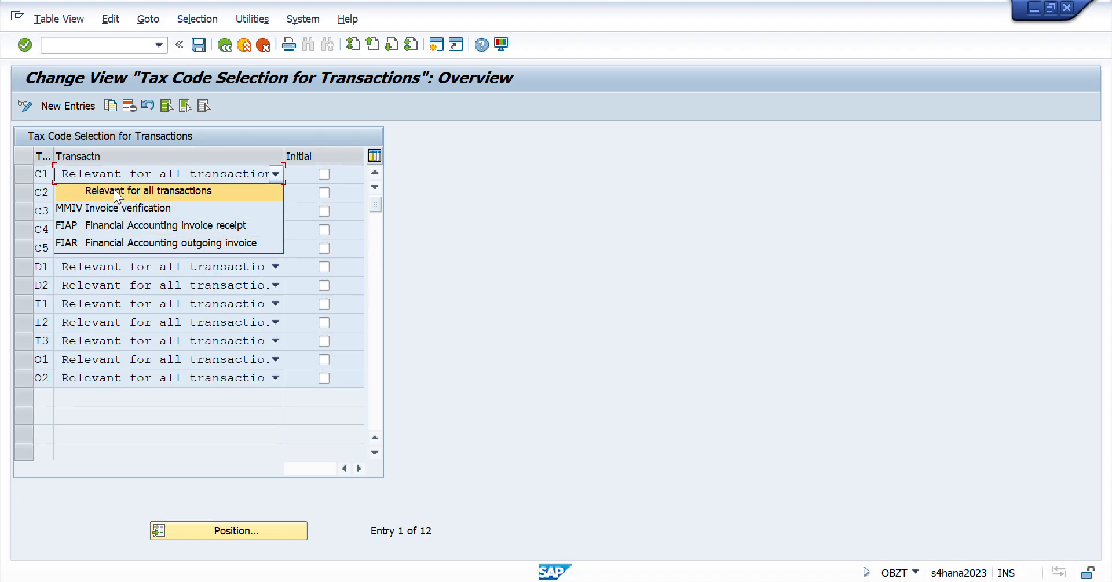
pyautogui.click(262, 194)
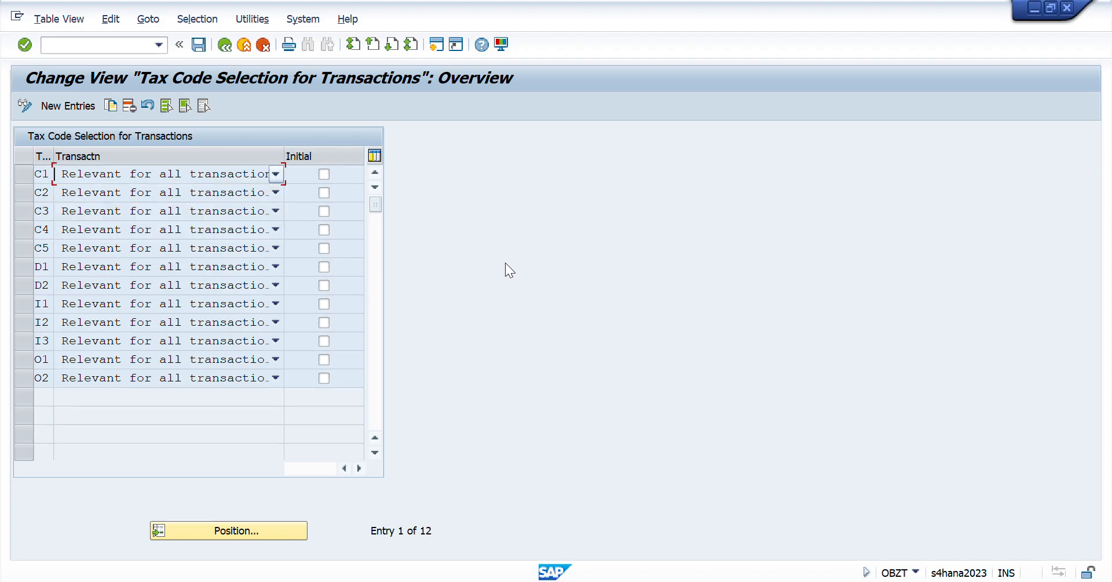
pyautogui.click(223, 44)
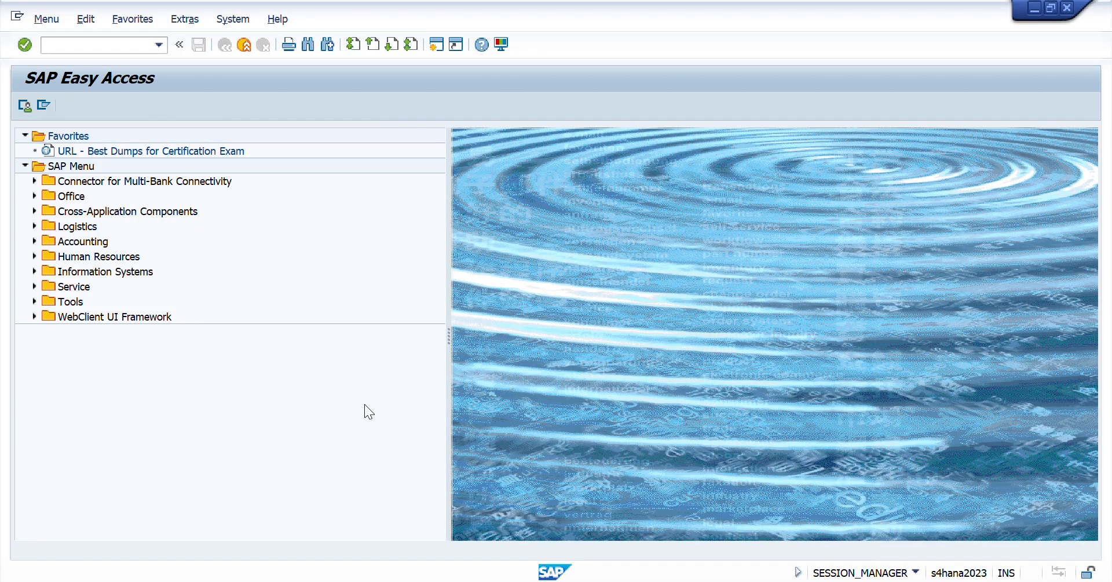
# - Open transaction FB60 and examine which tax codes are offered for a vendor invoice
pyautogui.hotkey('alt', 'Tab')
pyautogui.hotkey('alt', 'Tab')
pyautogui.write('/nf')
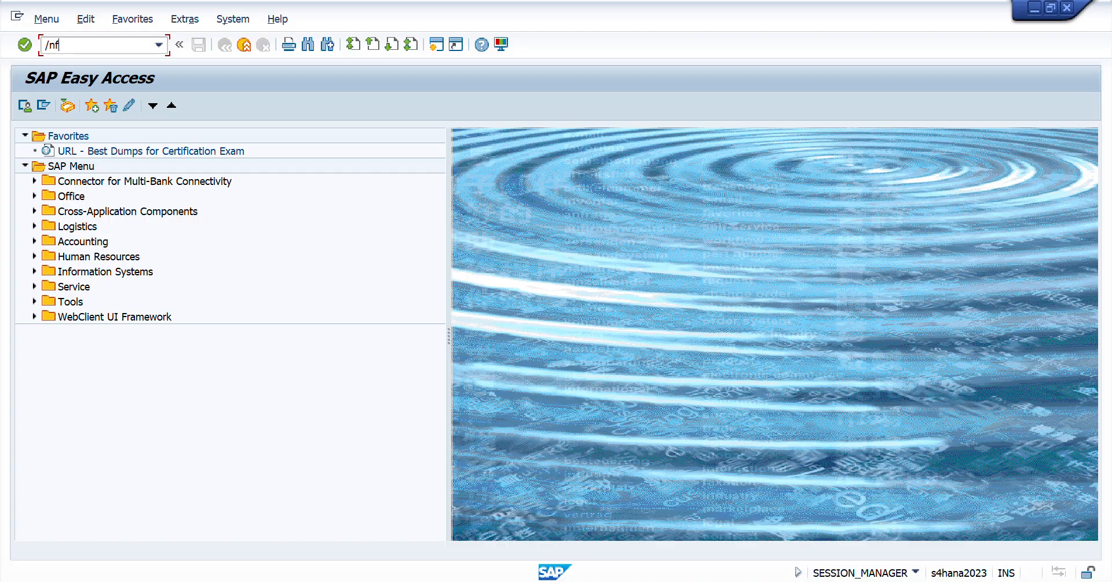
pyautogui.write('b60')
pyautogui.press('Return')
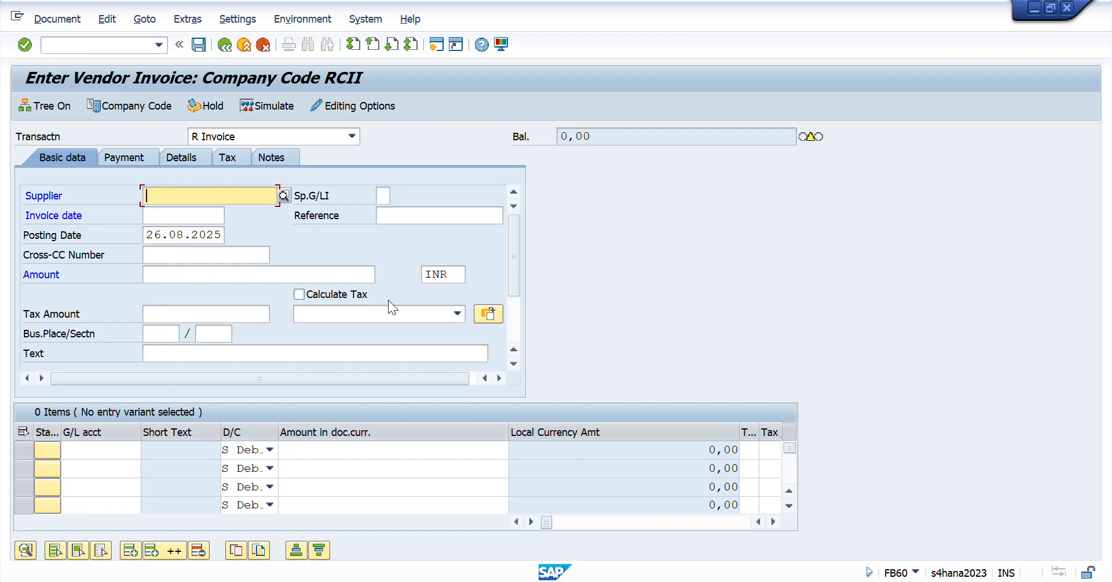
pyautogui.click(459, 312)
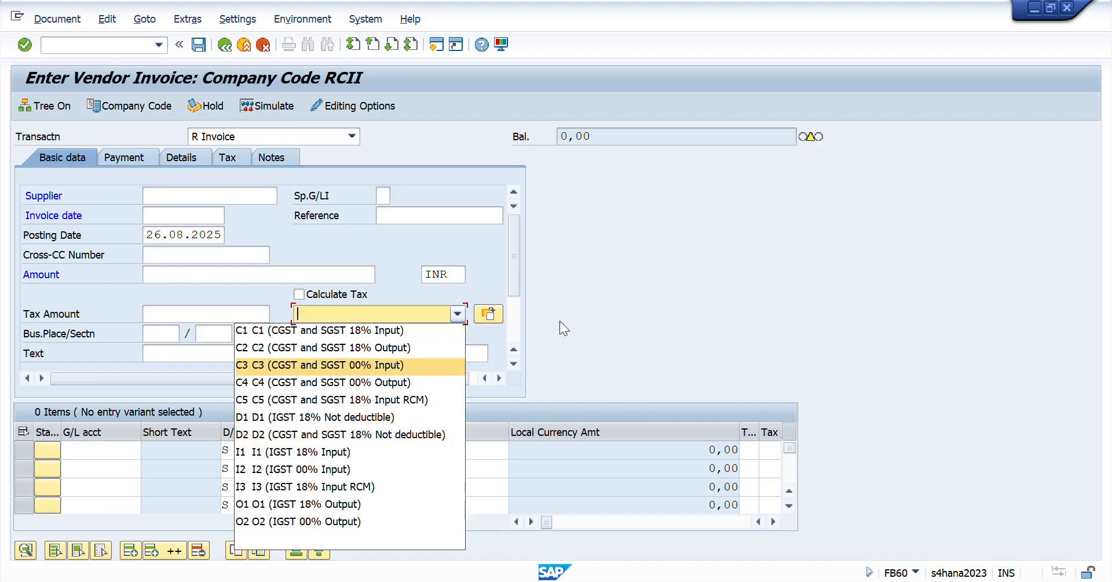
pyautogui.click(605, 300)
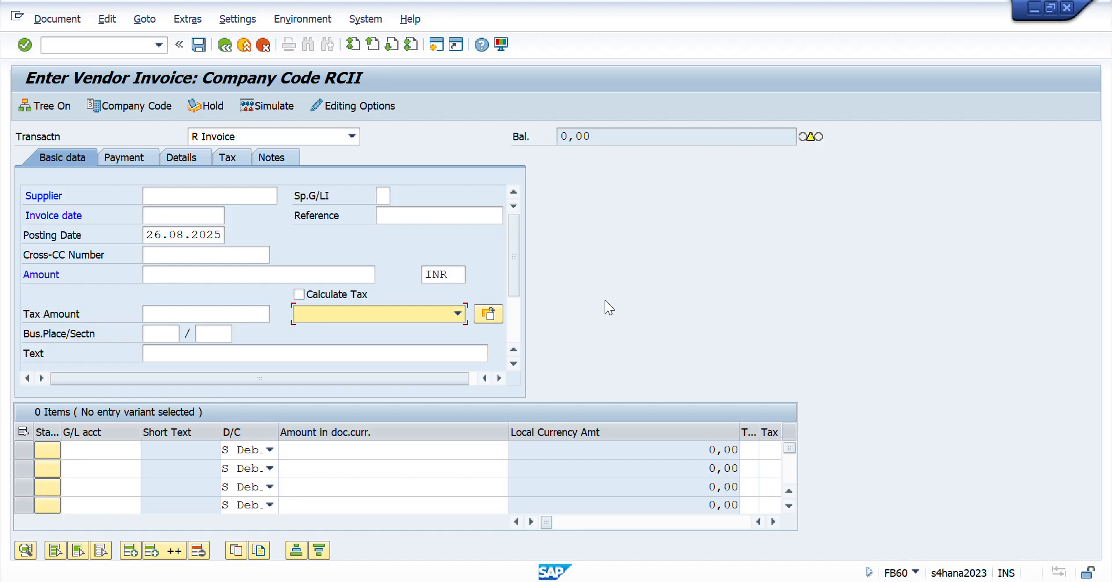
# - Return to the Day 41 sheet in Excel and locate the checklist task on maintaining posting keys for tax codes in OB40
pyautogui.click(78, 44)
pyautogui.hotkey('alt', 'Tab')
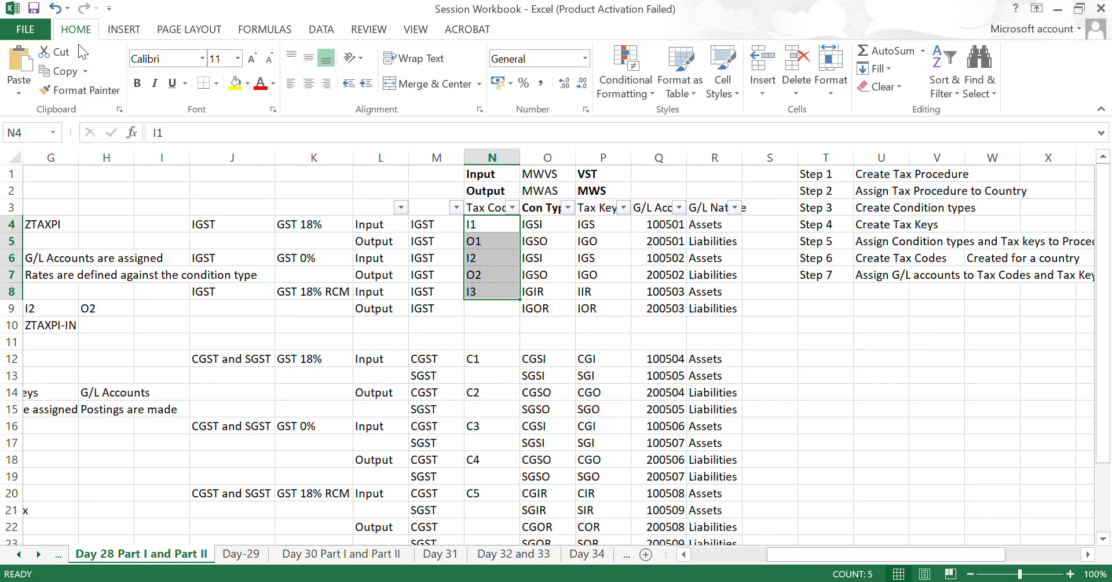
pyautogui.hotkey('ctrl', 'pagedown')
pyautogui.hotkey('ctrl', 'pagedown')
pyautogui.hotkey('ctrl', 'pagedown')
pyautogui.hotkey('ctrl', 'pagedown')
pyautogui.hotkey('ctrl', 'pagedown')
pyautogui.hotkey('ctrl', 'pagedown')
pyautogui.hotkey('ctrl', 'pagedown')
pyautogui.hotkey('ctrl', 'pagedown')
pyautogui.hotkey('ctrl', 'pagedown')
pyautogui.hotkey('ctrl', 'pagedown')
pyautogui.hotkey('ctrl', 'pagedown')
pyautogui.hotkey('ctrl', 'pagedown')
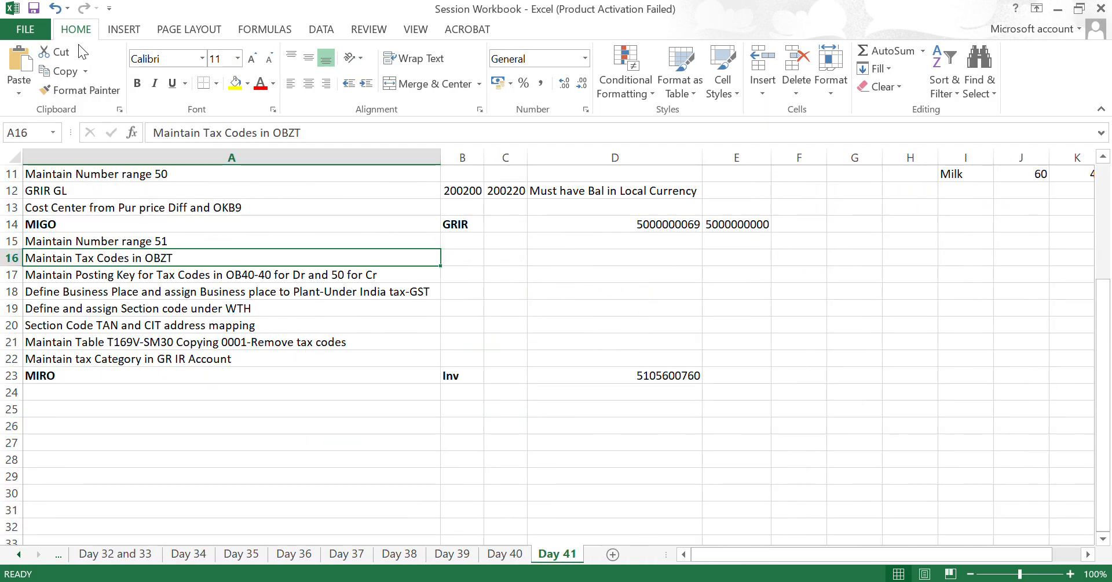
pyautogui.press('pagedown')
pyautogui.hotkey('ctrl', 'Up')
pyautogui.hotkey('ctrl', 'Home')
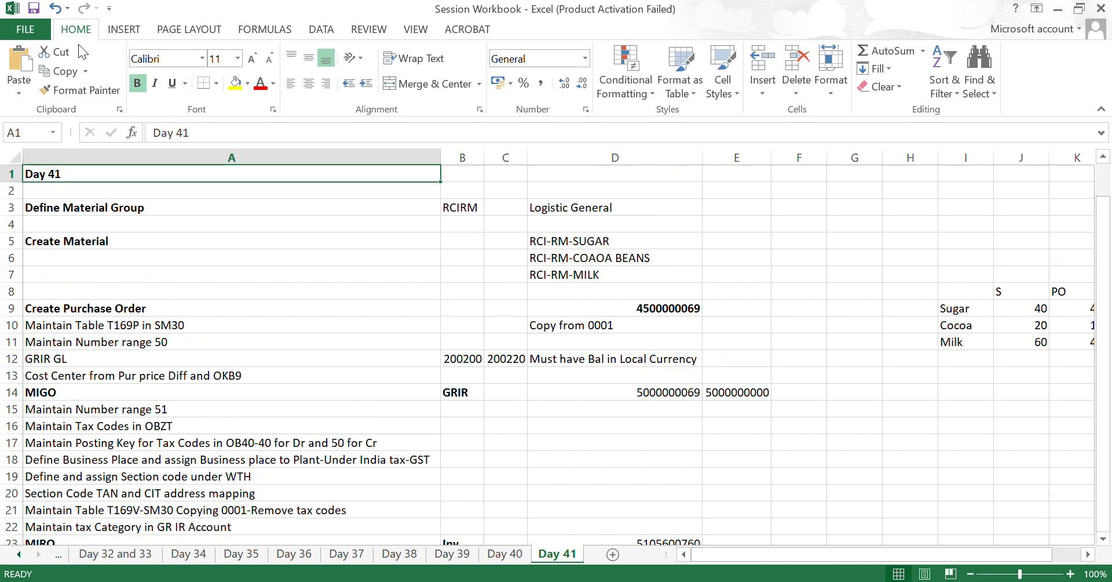
pyautogui.press('Down')
pyautogui.press('Down')
pyautogui.press('Down')
pyautogui.press('Down')
pyautogui.press('Down')
pyautogui.press('Down')
pyautogui.press('Down')
pyautogui.press('Down')
pyautogui.press('Down')
pyautogui.press('Down')
pyautogui.press('Down')
pyautogui.press('Down')
pyautogui.press('Down')
pyautogui.press('Down')
pyautogui.press('Down')
pyautogui.press('Down')
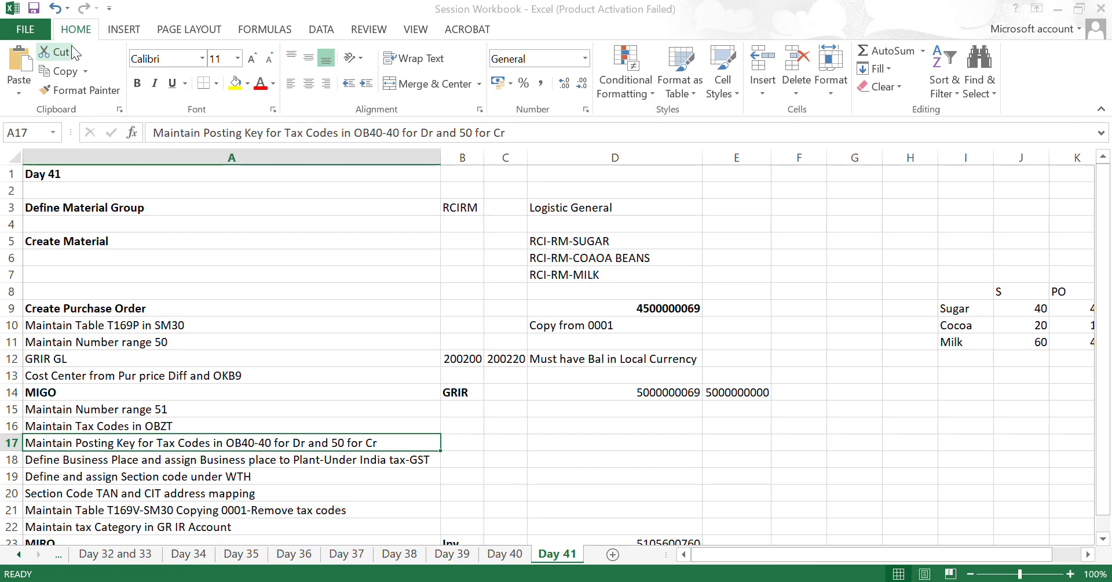
# - Switch to SAP, open transaction OB40 to view the tax posting procedures, and return to the SAP Easy Access screen
pyautogui.hotkey('alt', 'Tab')
pyautogui.write('ob')
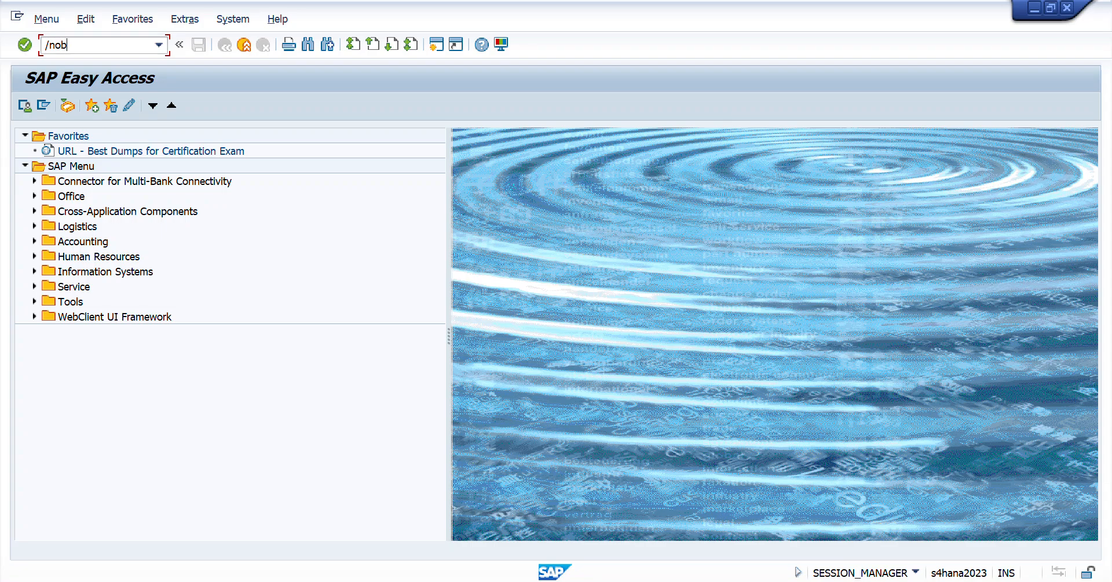
pyautogui.press('Return')
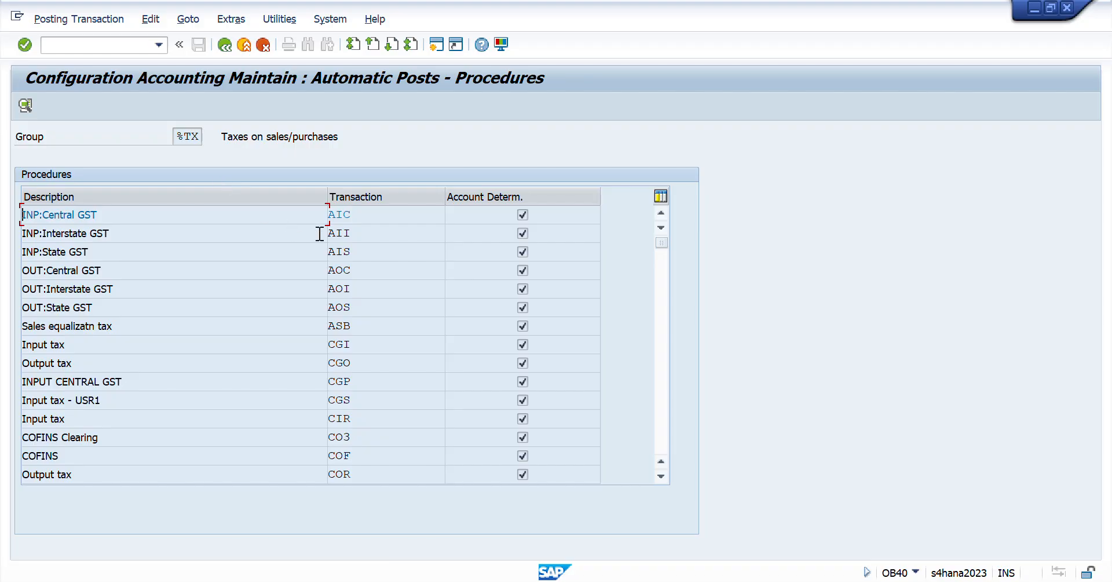
pyautogui.click(106, 47)
pyautogui.write('/n')
pyautogui.press('Return')
# - Open the SAP Reference IMG through transaction SPRO and expand Financial Accounting
pyautogui.write('spro')
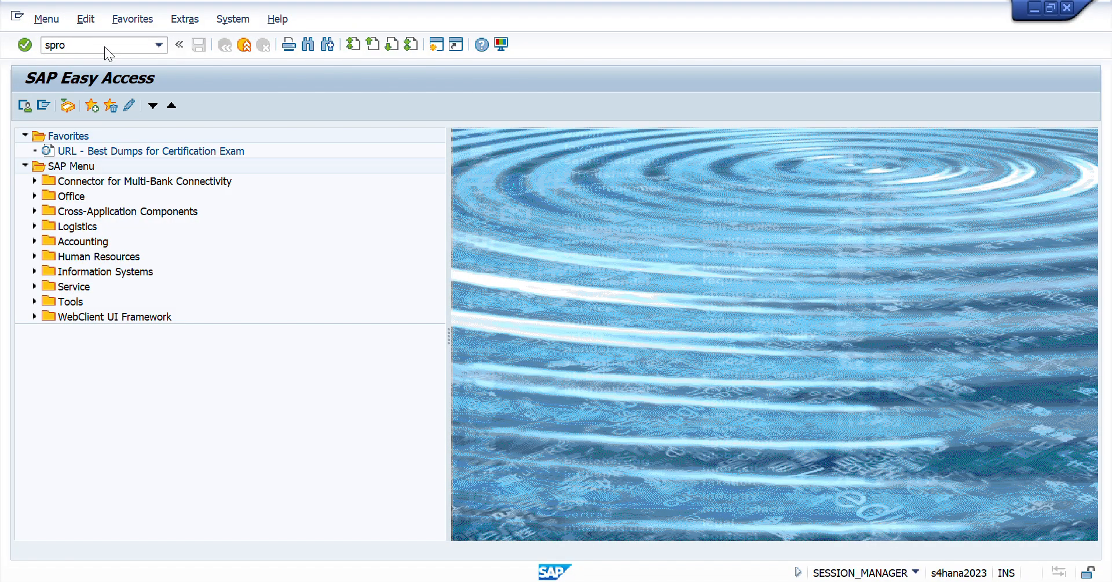
pyautogui.press('Return')
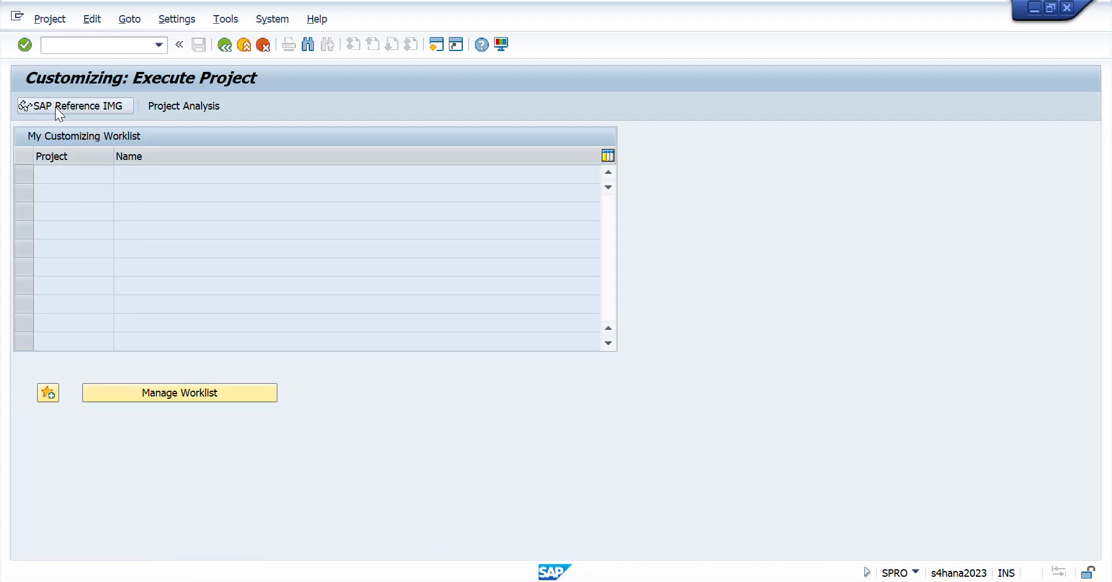
pyautogui.click(56, 107)
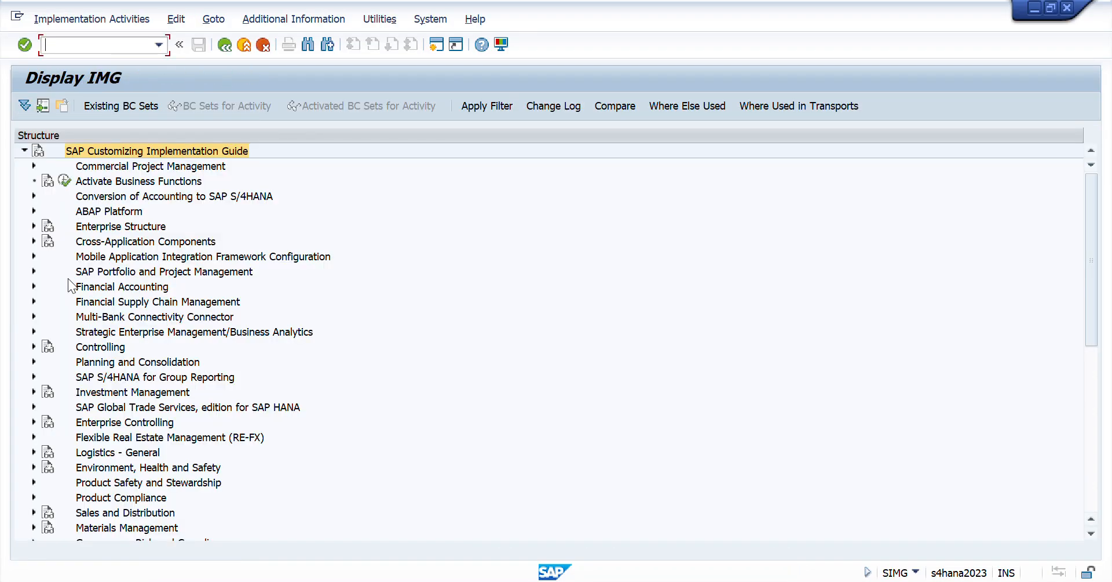
pyautogui.click(34, 286)
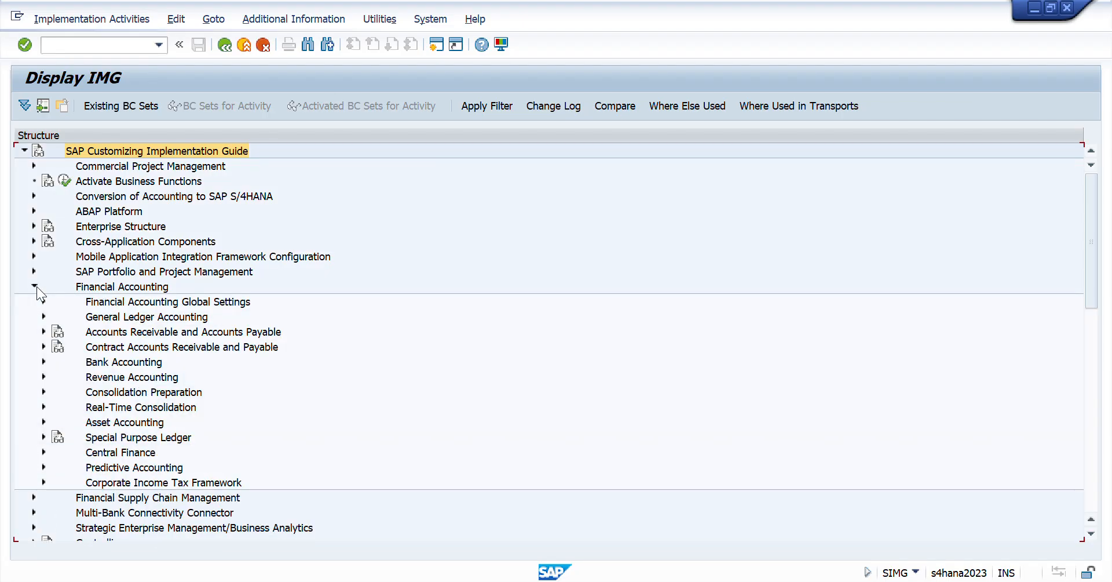
# - Expand Financial Accounting Global Settings and its Tax on Sales/Purchases node in the IMG structure
pyautogui.press('Down')
pyautogui.press('Down')
pyautogui.press('Down')
pyautogui.press('Down')
pyautogui.press('Down')
pyautogui.press('Down')
pyautogui.press('Down')
pyautogui.press('Down')
pyautogui.press('Down')
pyautogui.press('Down')
pyautogui.press('Down')
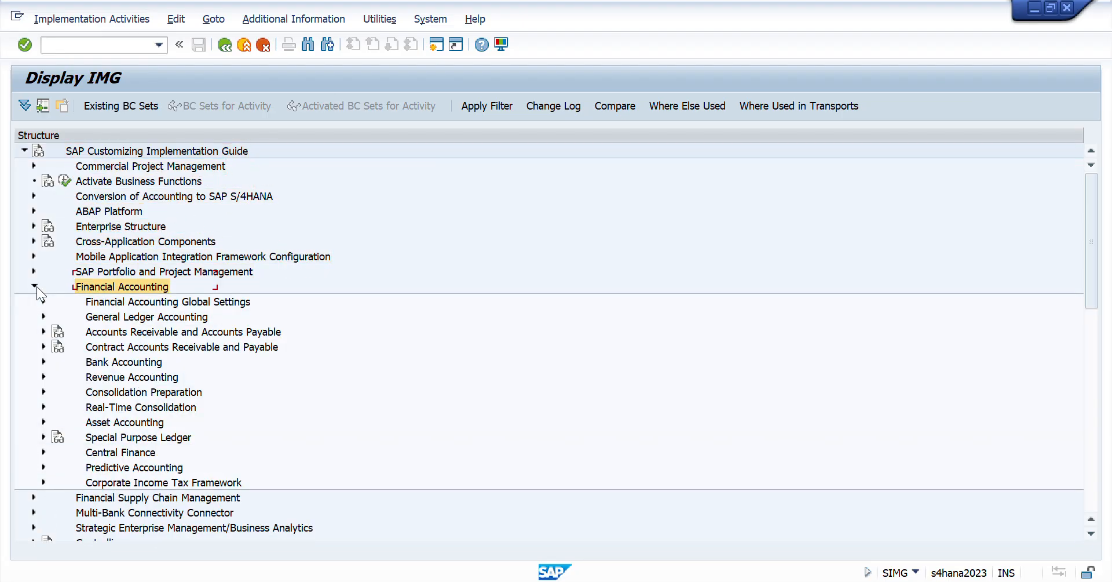
pyautogui.press('Up')
pyautogui.press('Right')
pyautogui.press('Down')
pyautogui.press('Down')
pyautogui.press('Down')
pyautogui.press('Down')
pyautogui.press('Down')
pyautogui.press('Down')
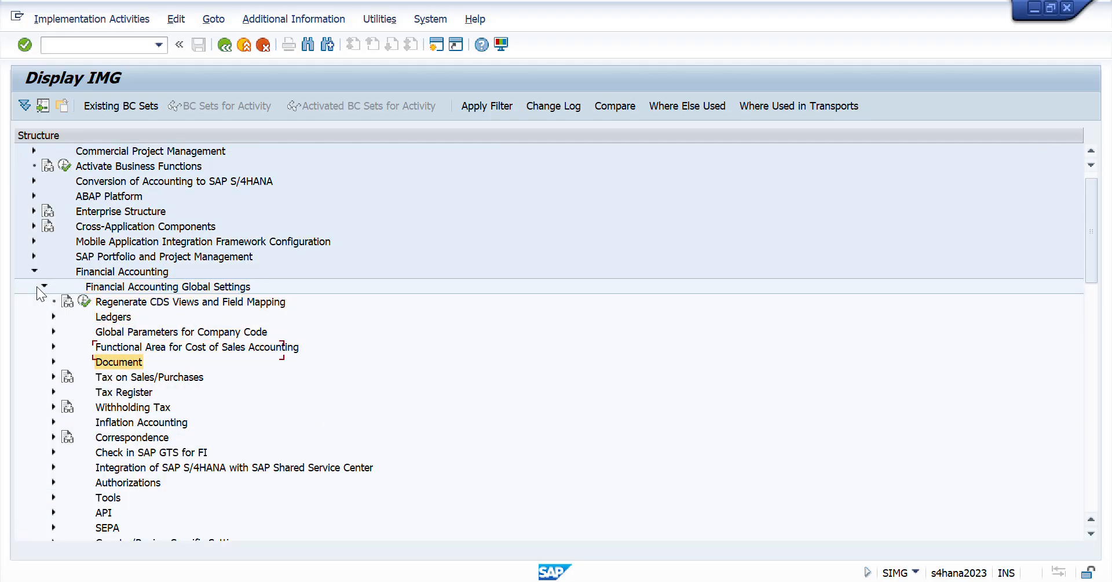
pyautogui.press('Right')
# - Look through the Posting and Basic Settings activities, then view Check and Change Settings for Tax Processing and return to the IMG
pyautogui.press('Down')
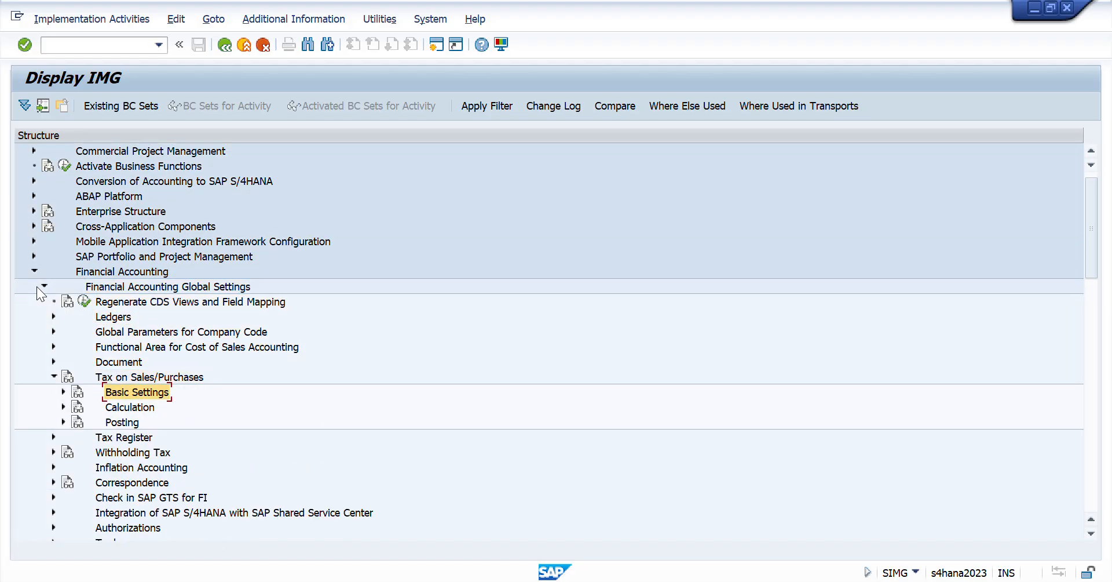
pyautogui.press('Down')
pyautogui.press('Down')
pyautogui.press('Right')
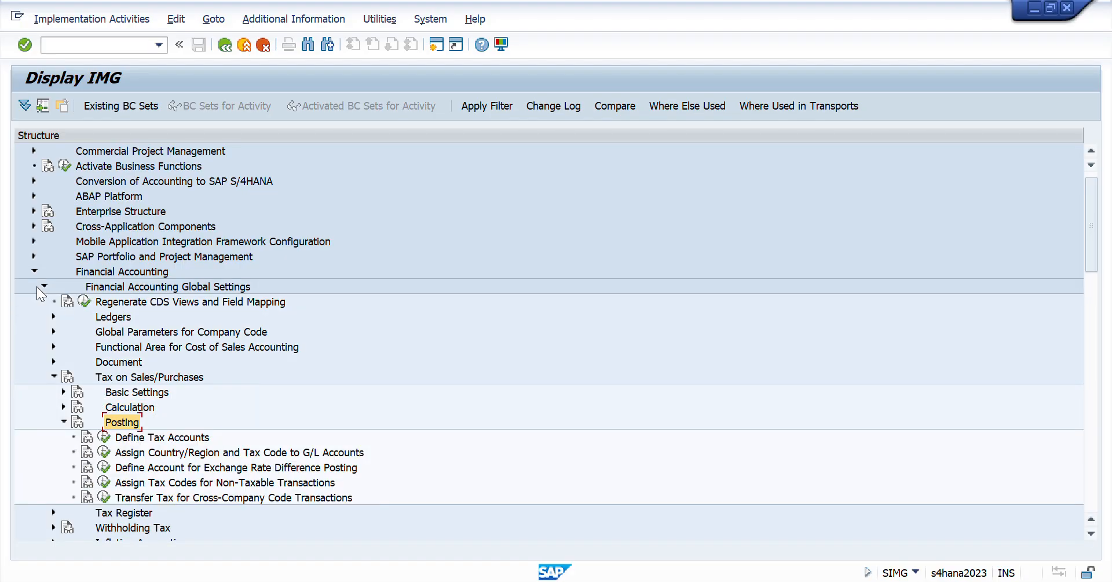
pyautogui.press('Left')
pyautogui.press('Up')
pyautogui.press('Up')
pyautogui.press('Right')
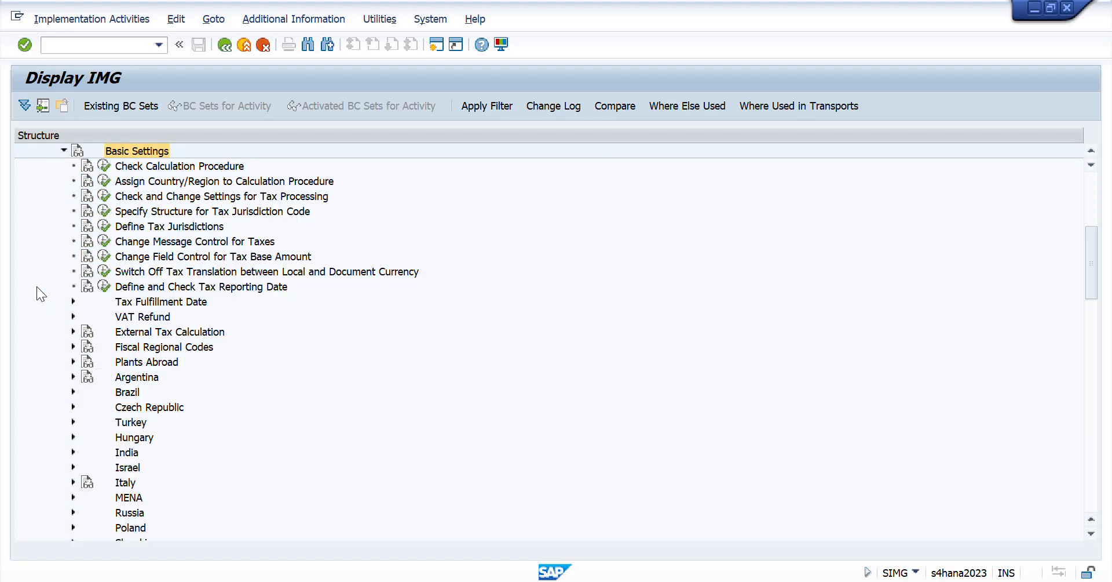
pyautogui.press('Down')
pyautogui.press('Down')
pyautogui.press('Down')
pyautogui.press('Left')
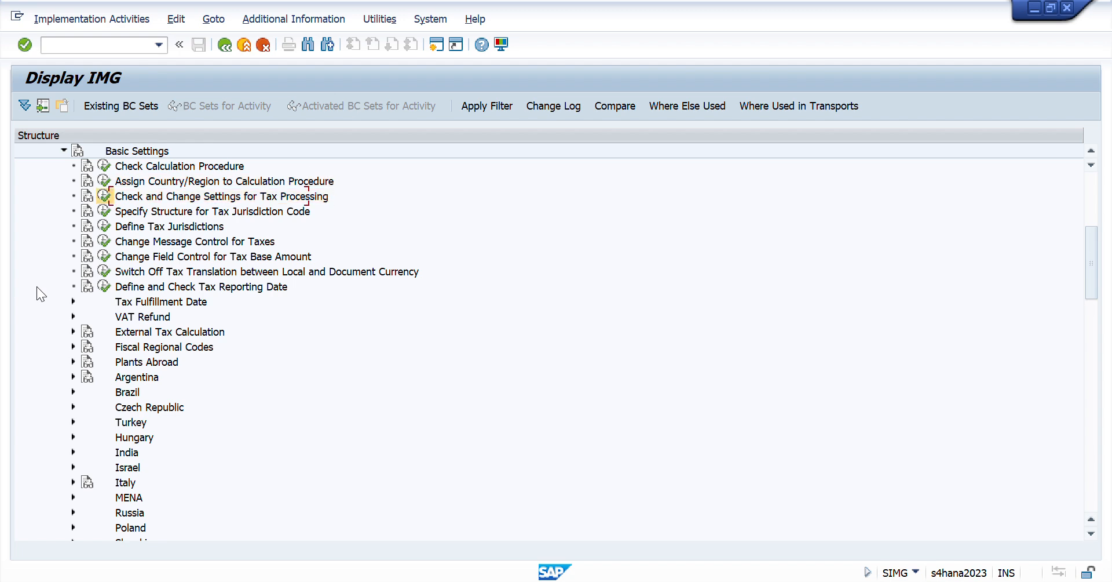
pyautogui.press('Return')
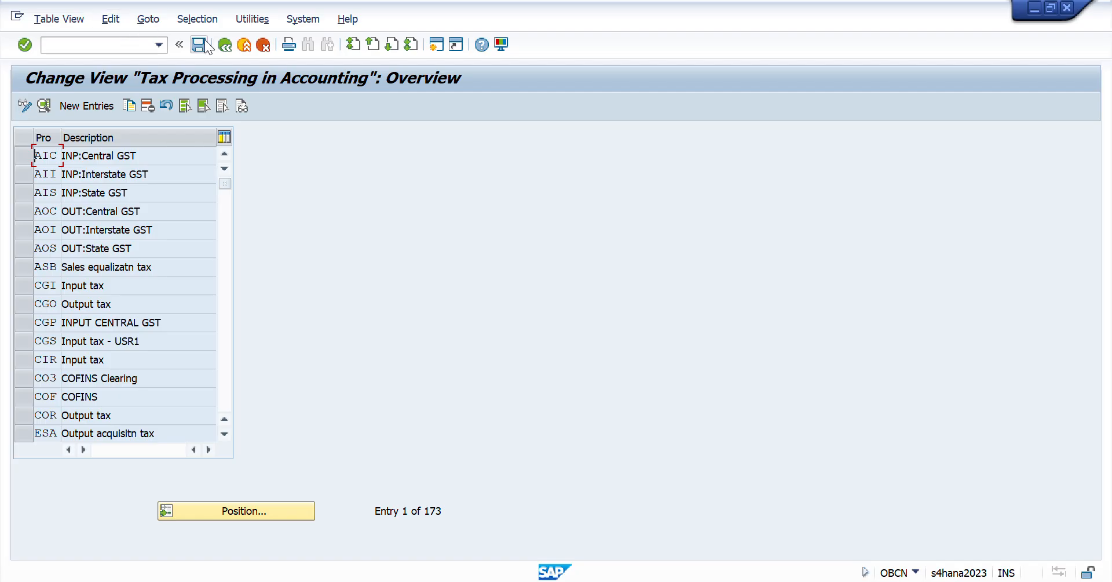
pyautogui.click(225, 44)
# - Open Define Tax Accounts under Tax on Sales/Purchases, Posting, and check the debit and credit posting keys of the tax transactions
pyautogui.press('Up')
pyautogui.press('Up')
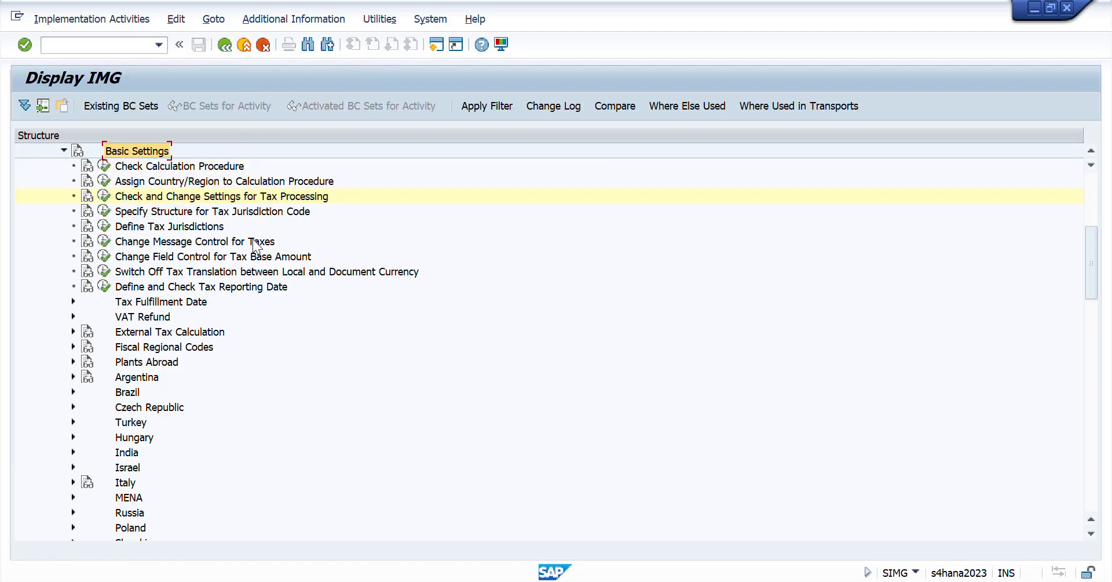
pyautogui.press('Left')
pyautogui.press('Down')
pyautogui.press('Down')
pyautogui.press('Right')
pyautogui.press('Down')
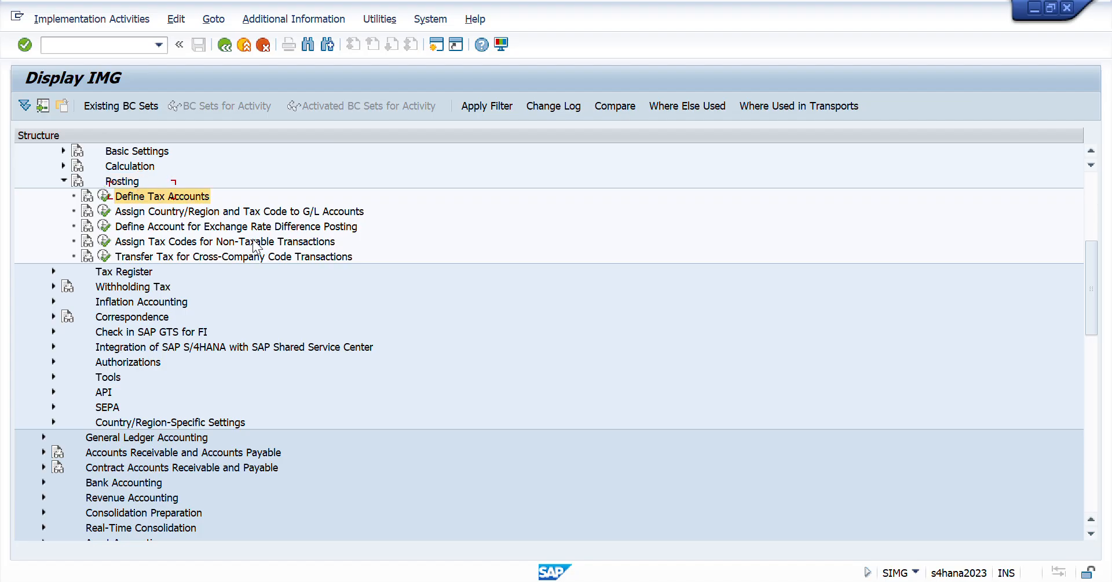
pyautogui.press('Return')
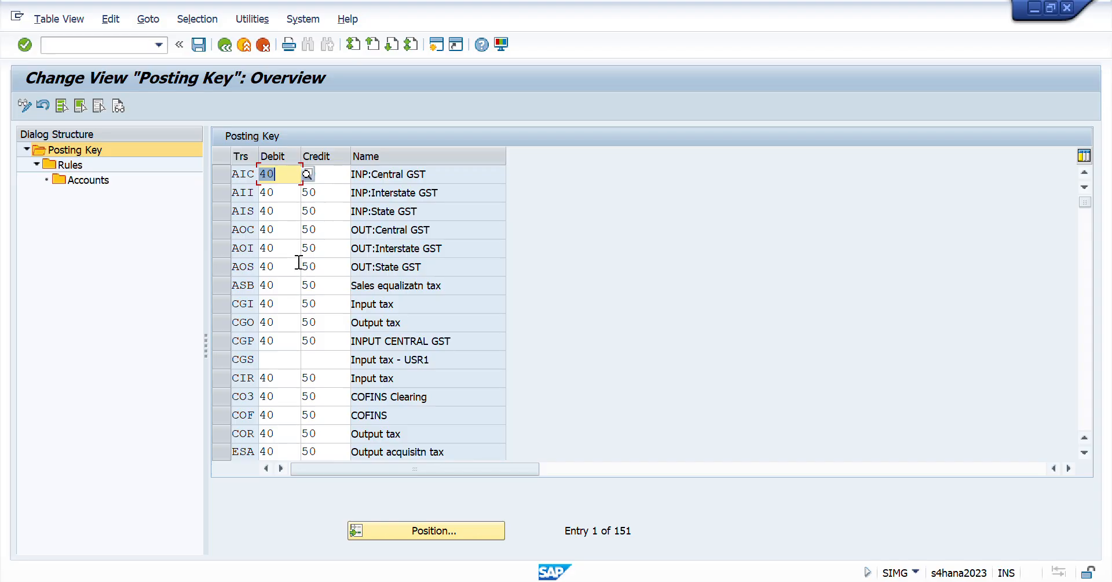
pyautogui.click(284, 196)
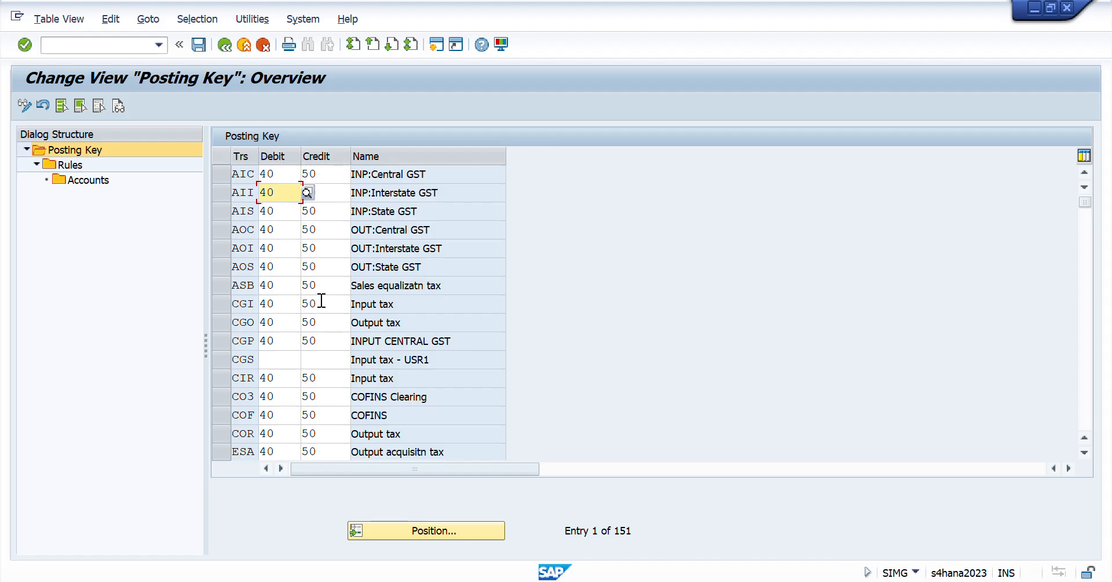
# - Switch to the Day 41 sheet in Excel and find the task on defining the business place and assigning it to the plant
pyautogui.hotkey('alt', 'Tab')
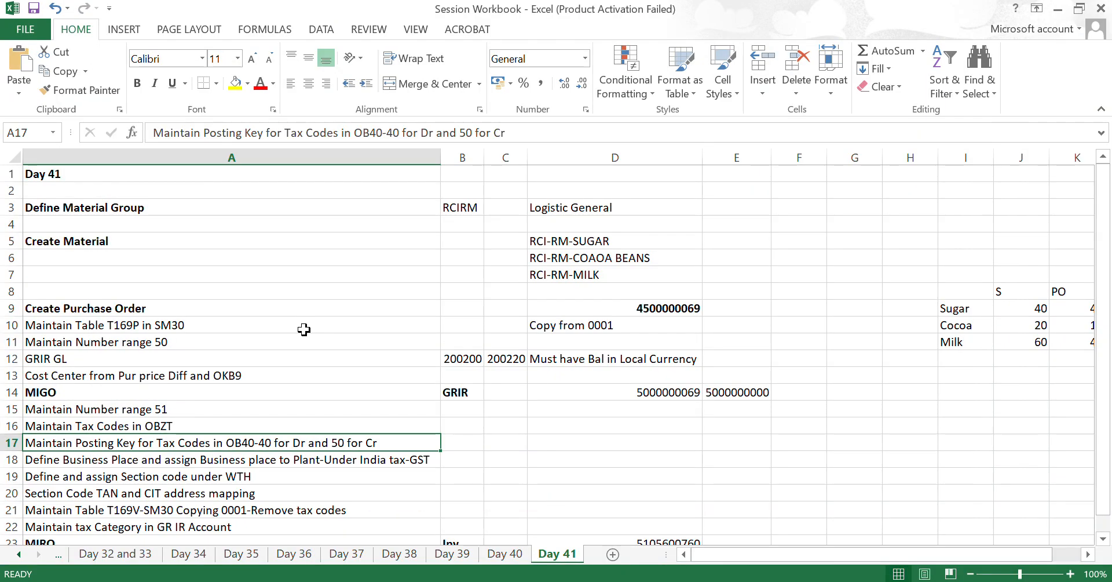
pyautogui.press('Down')
pyautogui.press('Down')
pyautogui.press('Down')
pyautogui.press('Down')
pyautogui.press('Down')
pyautogui.press('Down')
pyautogui.press('Down')
pyautogui.press('Down')
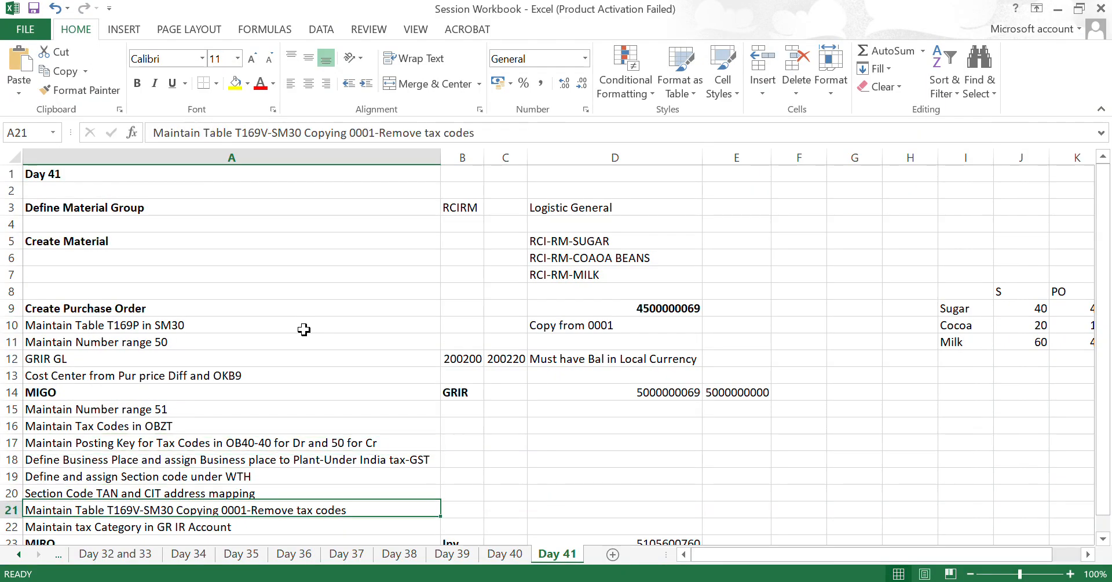
pyautogui.press('Up')
pyautogui.press('Up')
pyautogui.press('Up')
pyautogui.press('Up')
pyautogui.press('Up')
pyautogui.press('Up')
pyautogui.press('Up')
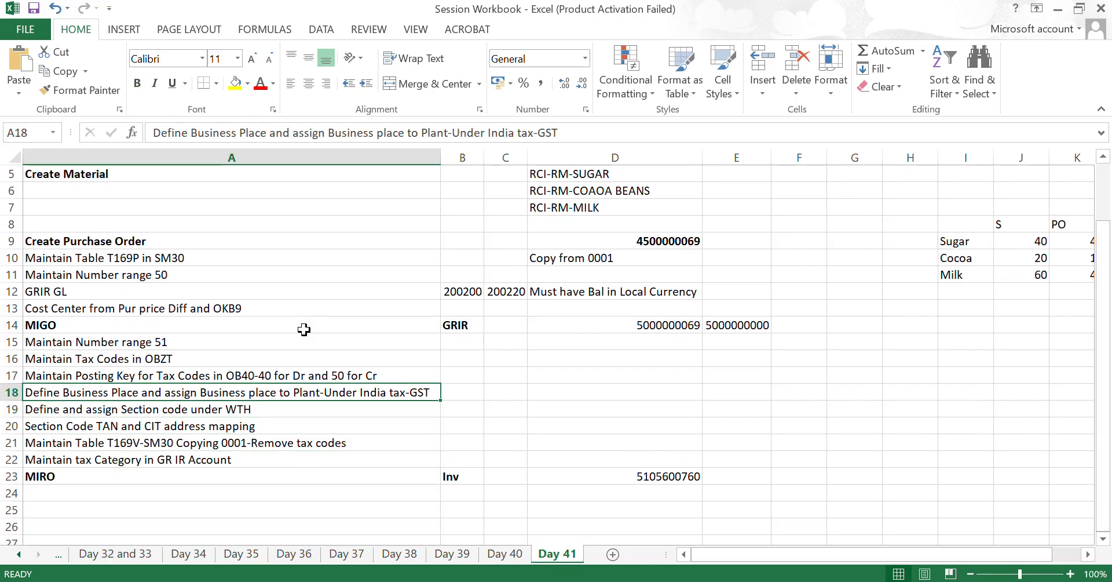
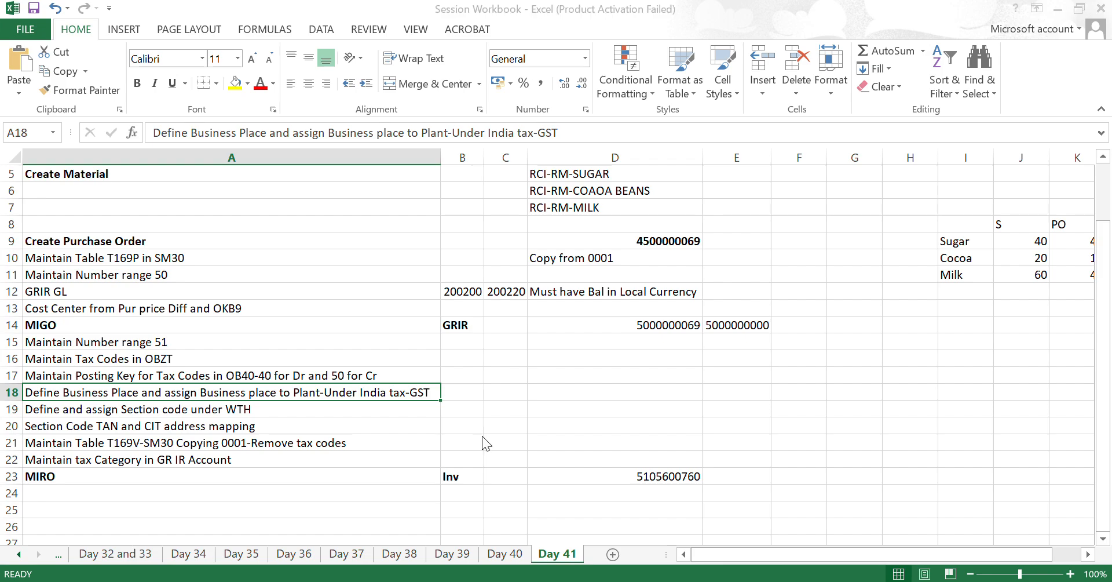
# - Open Define Business Places for Goods and Services Tax for India, check the Delhi and Mumbai business places, and return to the IMG
pyautogui.hotkey('alt', 'Tab')
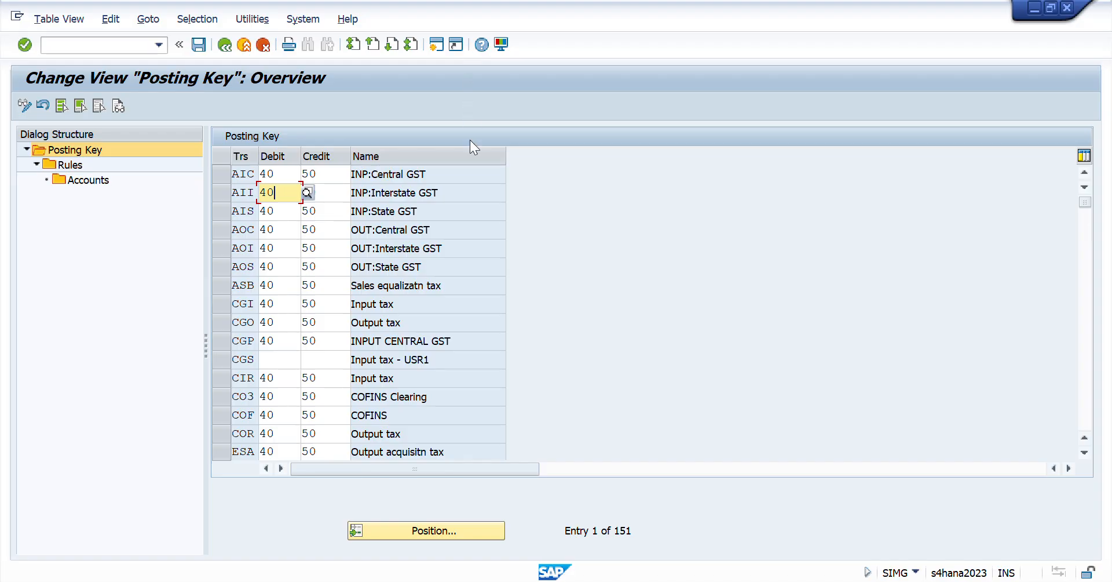
pyautogui.hotkey('alt', 'Tab')
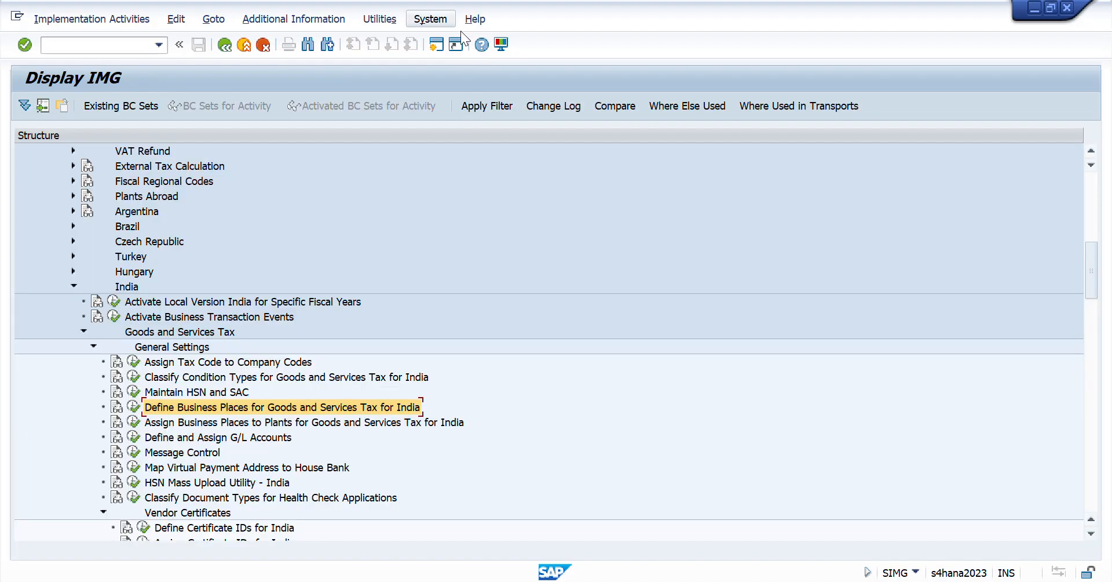
pyautogui.scroll(6, 220, 260)
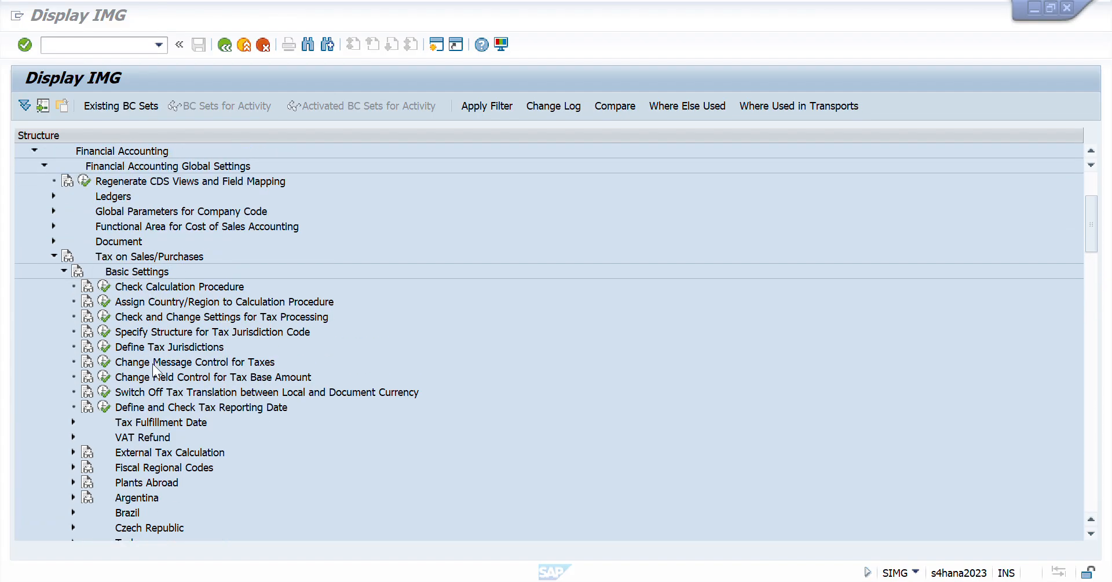
pyautogui.scroll(-5, 152, 363)
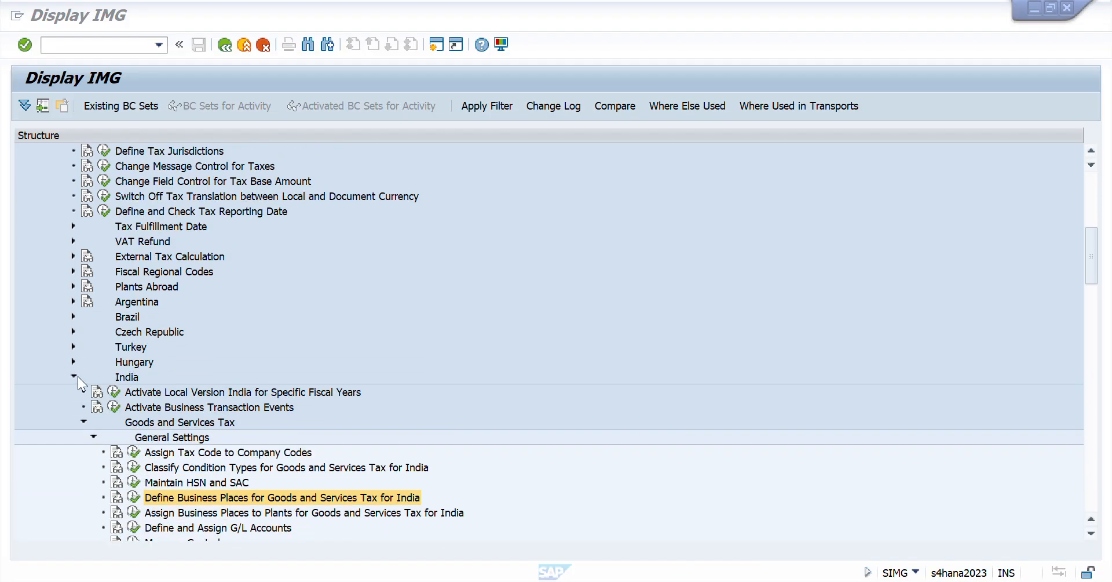
pyautogui.scroll(-2, 142, 386)
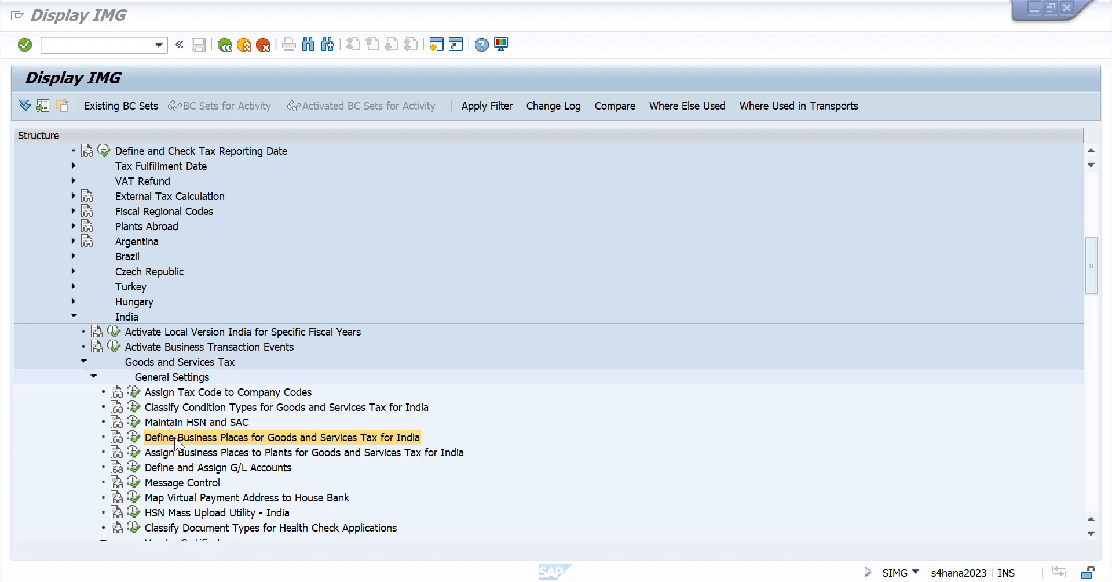
pyautogui.click(134, 438)
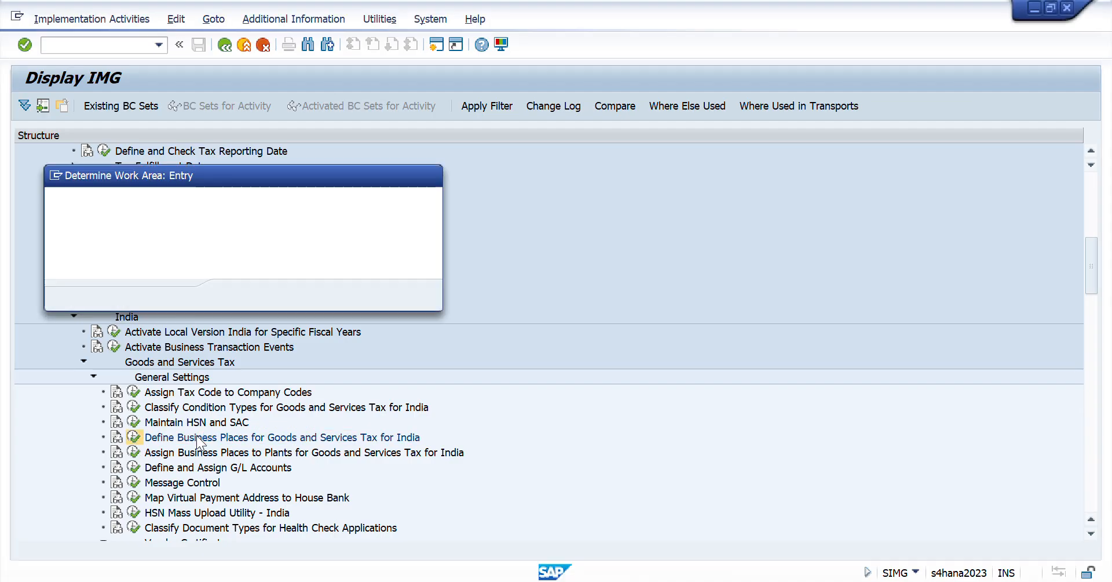
pyautogui.press('Return')
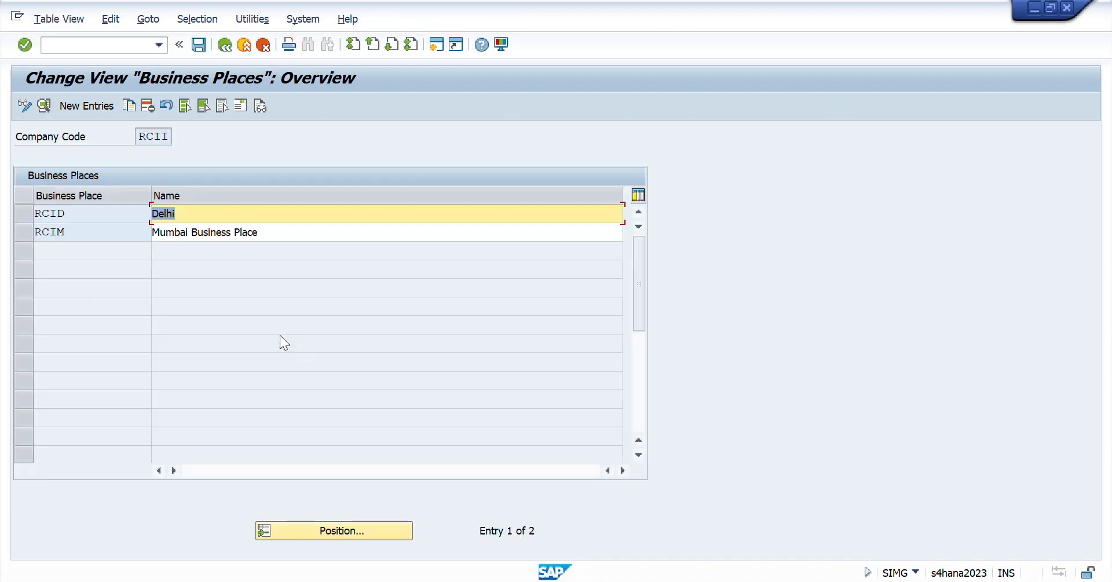
pyautogui.click(46, 215)
pyautogui.moveTo(47, 214); pyautogui.dragTo(20, 223)
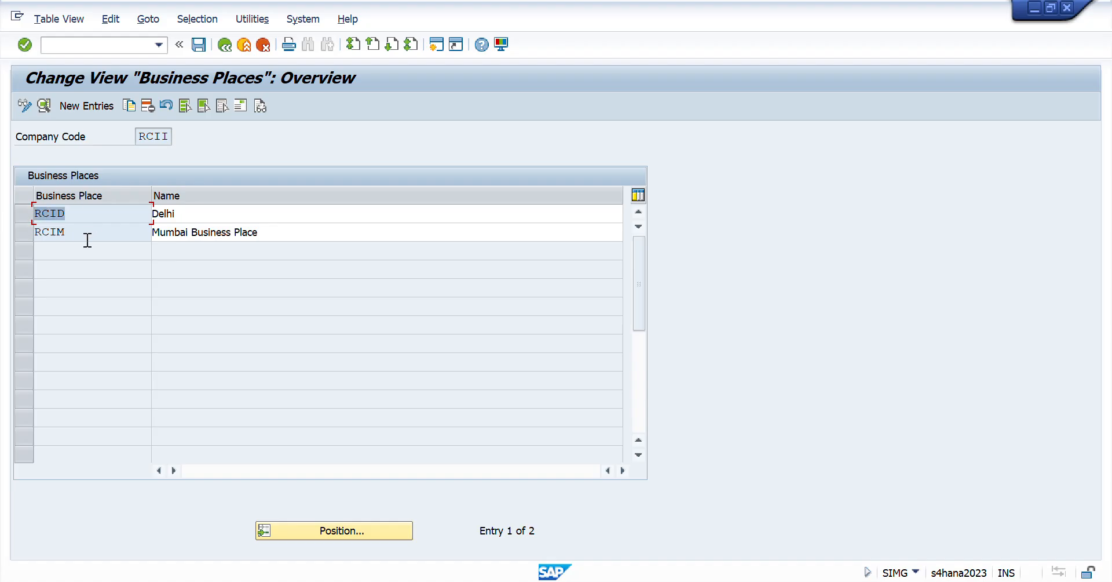
pyautogui.moveTo(86, 238); pyautogui.dragTo(2, 245)
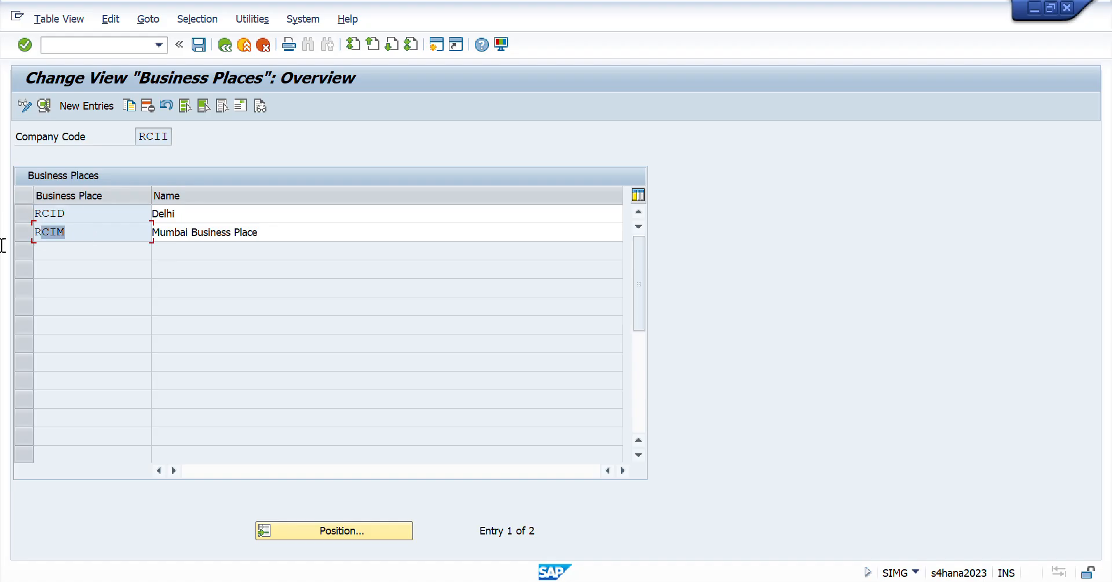
pyautogui.click(224, 45)
# - Open Assign Business Places to Plants for Goods and Services Tax for India, check plant RCID's business place, and return to the IMG
pyautogui.press('Down')
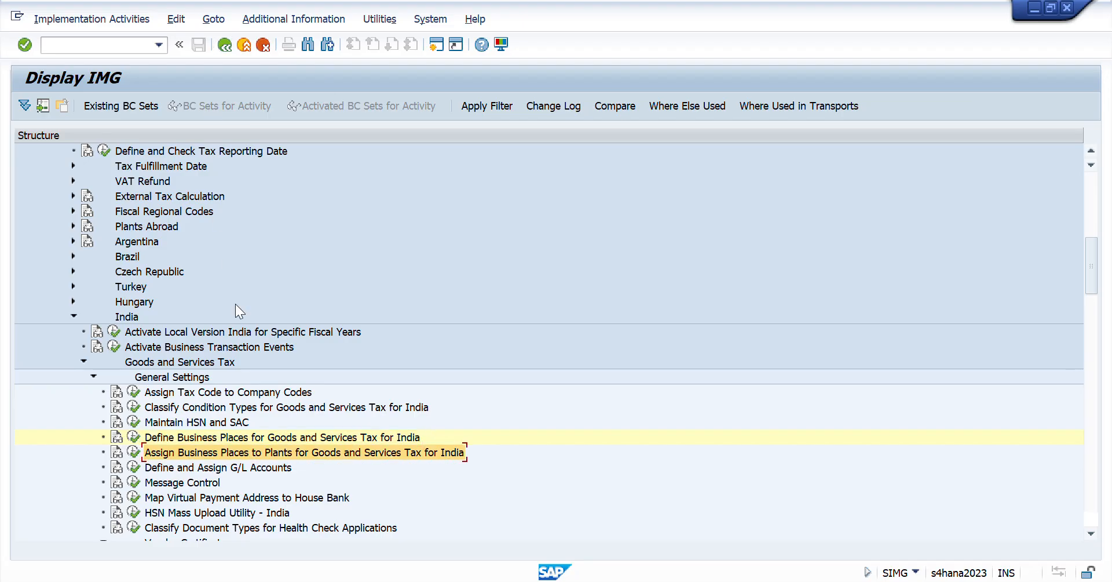
pyautogui.press('Return')
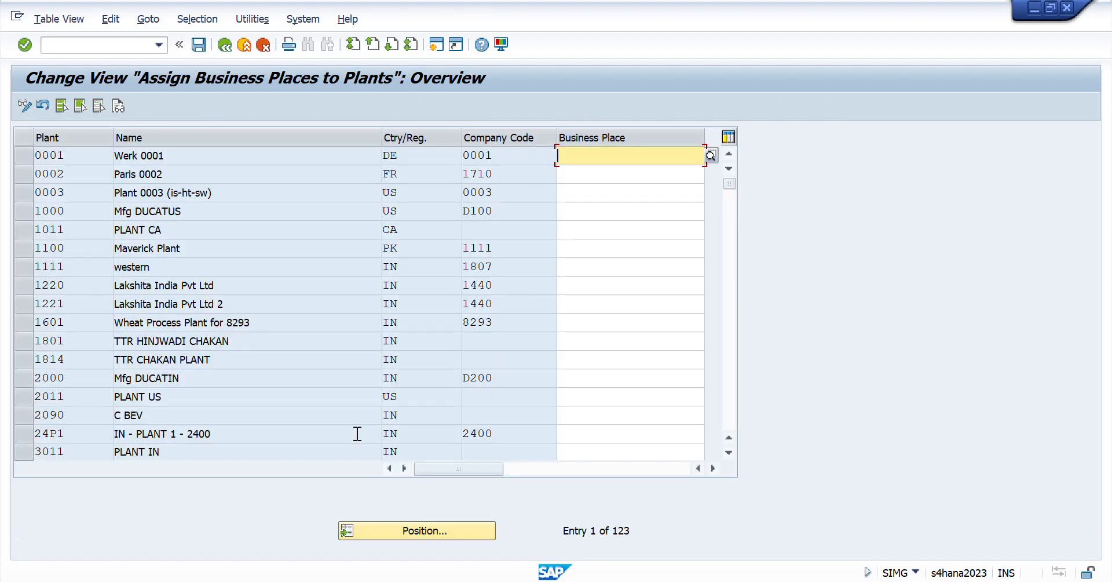
pyautogui.click(429, 530)
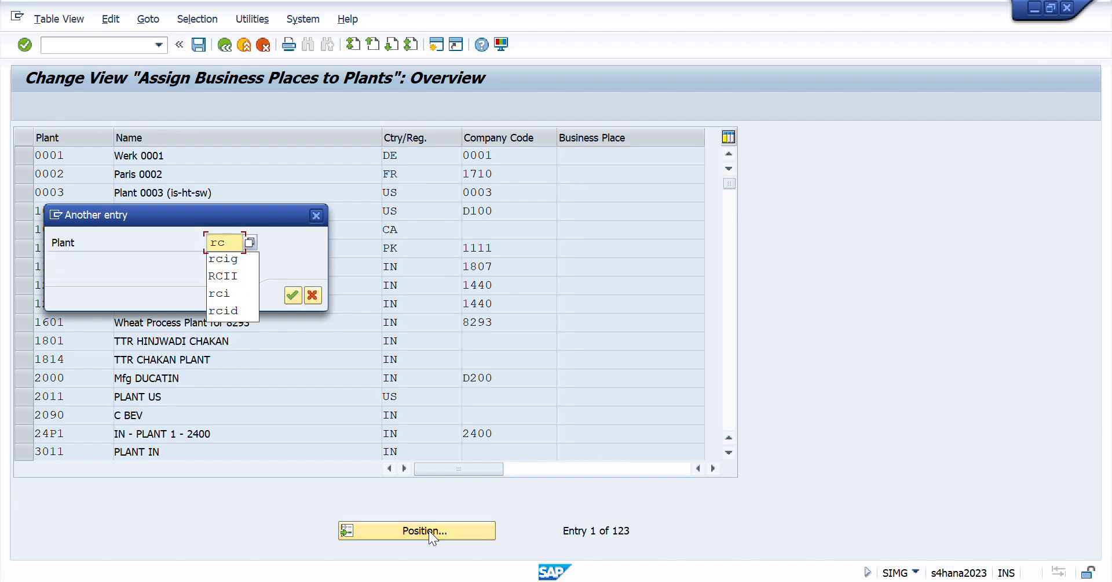
pyautogui.press('Return')
pyautogui.moveTo(84, 159); pyautogui.dragTo(3, 139)
pyautogui.moveTo(630, 156); pyautogui.dragTo(423, 166)
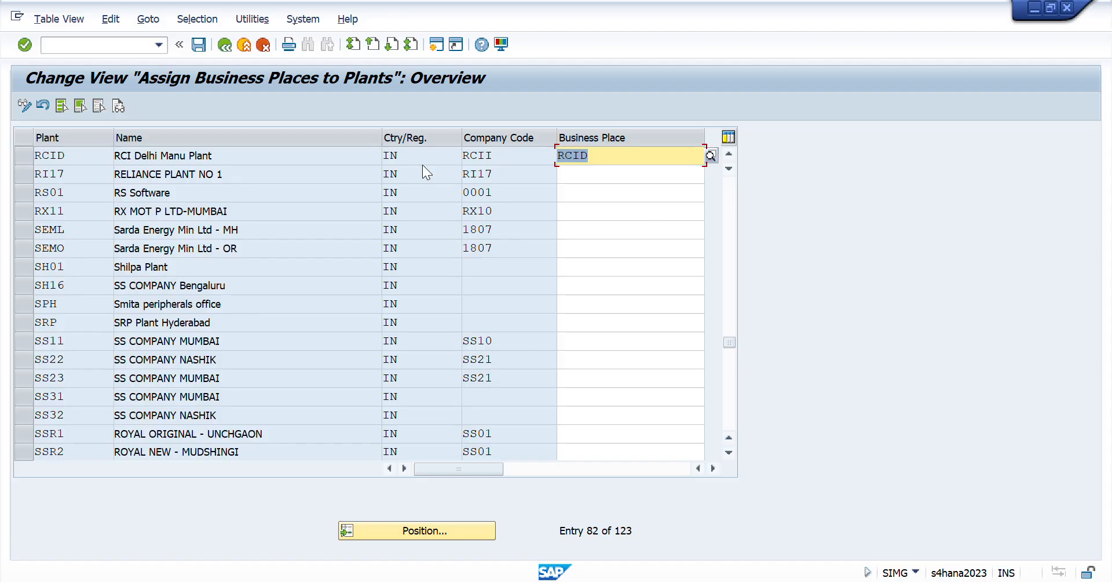
pyautogui.click(224, 45)
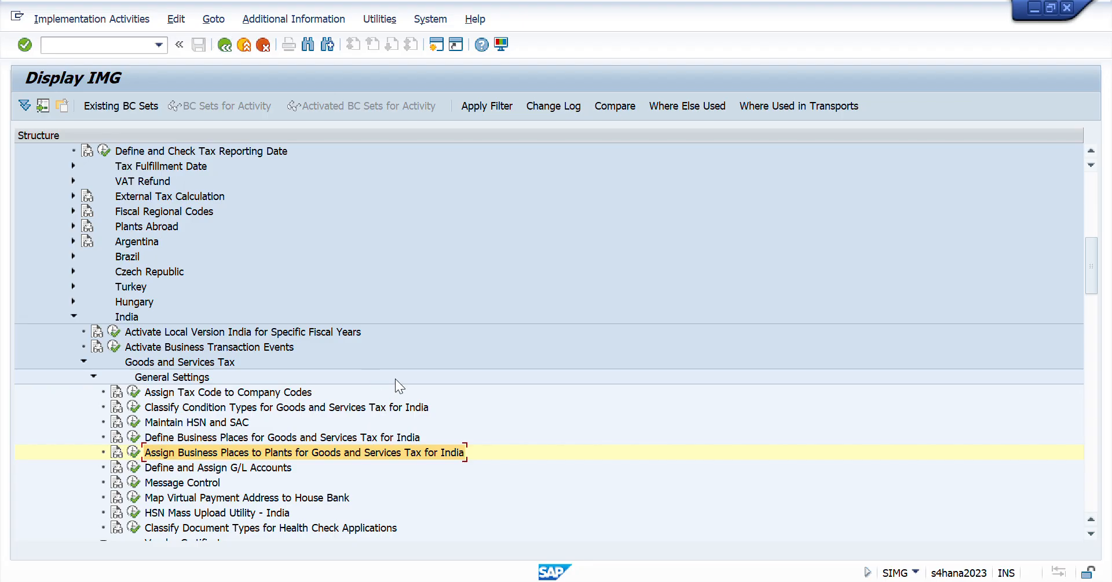
# - Switch to the Day 41 sheet in Excel and go to the task on defining and assigning the section code under WTH
pyautogui.hotkey('alt', 'Tab')
pyautogui.hotkey('alt', 'Tab')
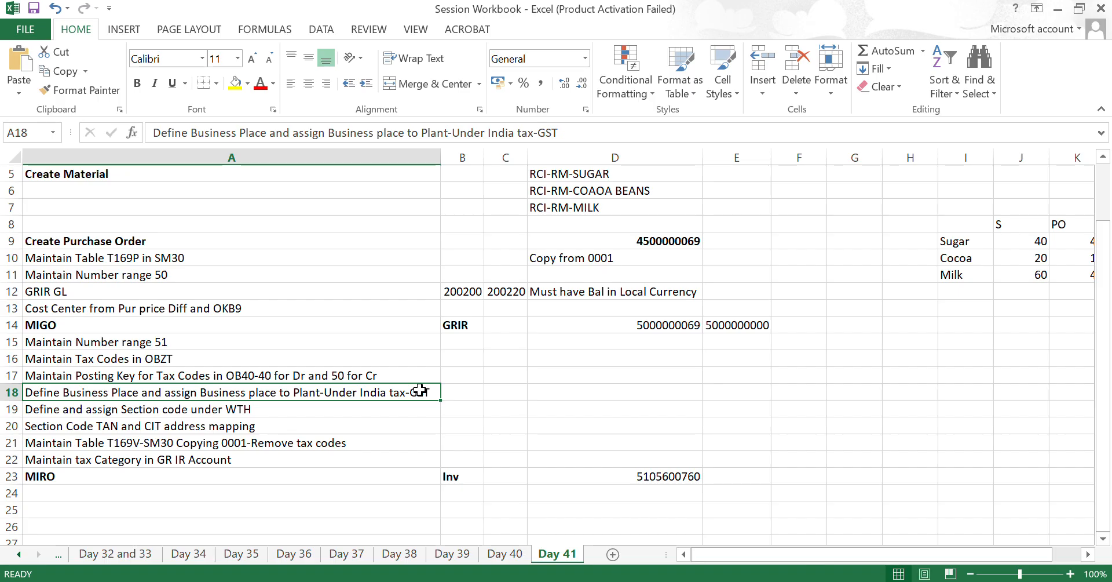
pyautogui.press('Down')
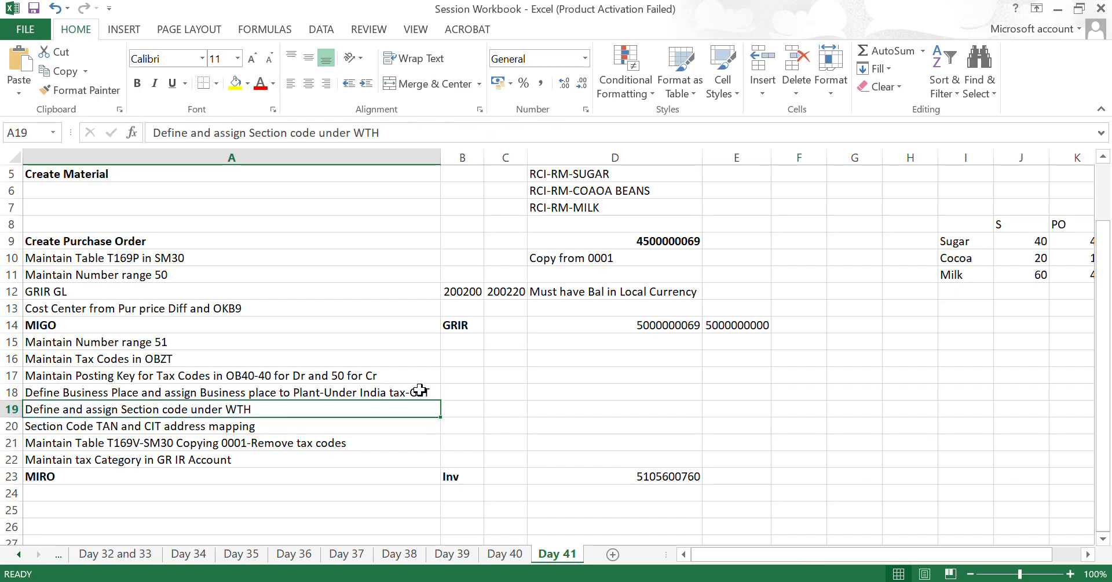
# - Switch back to the SAP IMG, collapse Tax on Sales/Purchases with its Basic Settings, and expand the main Withholding Tax node
pyautogui.hotkey('alt', 'Tab')
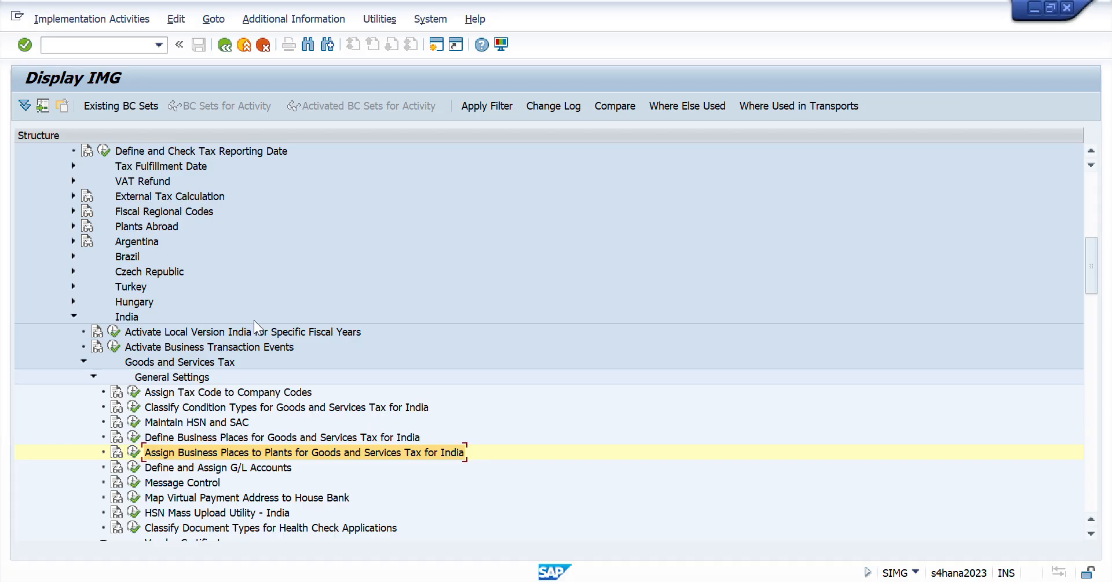
pyautogui.scroll(3, 254, 320)
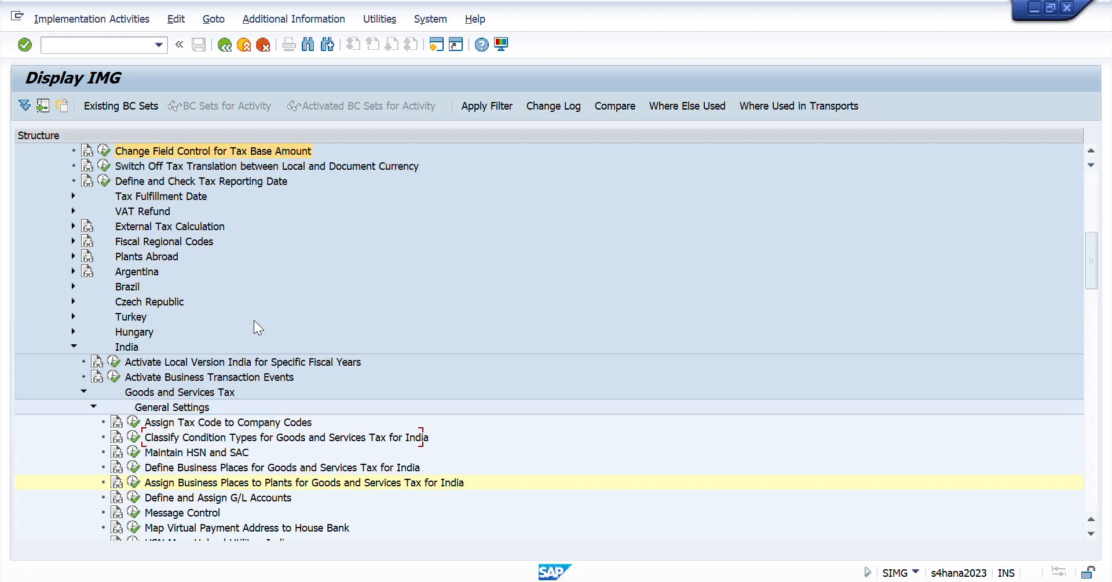
pyautogui.press('Up')
pyautogui.press('Up')
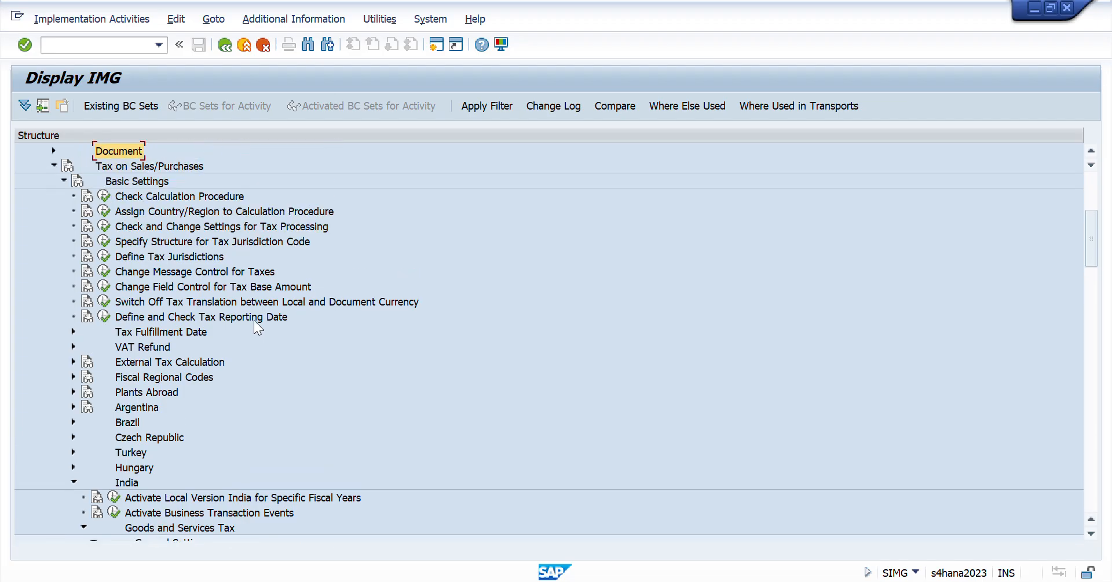
pyautogui.press('Down')
pyautogui.press('Down')
pyautogui.press('Left')
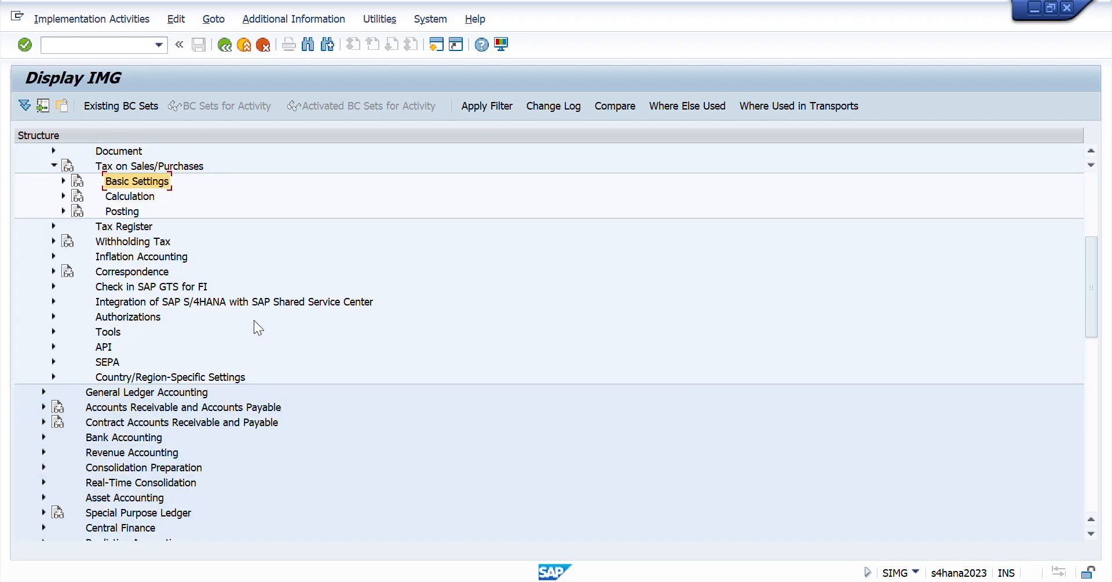
pyautogui.press('Up')
pyautogui.press('Left')
pyautogui.press('Down')
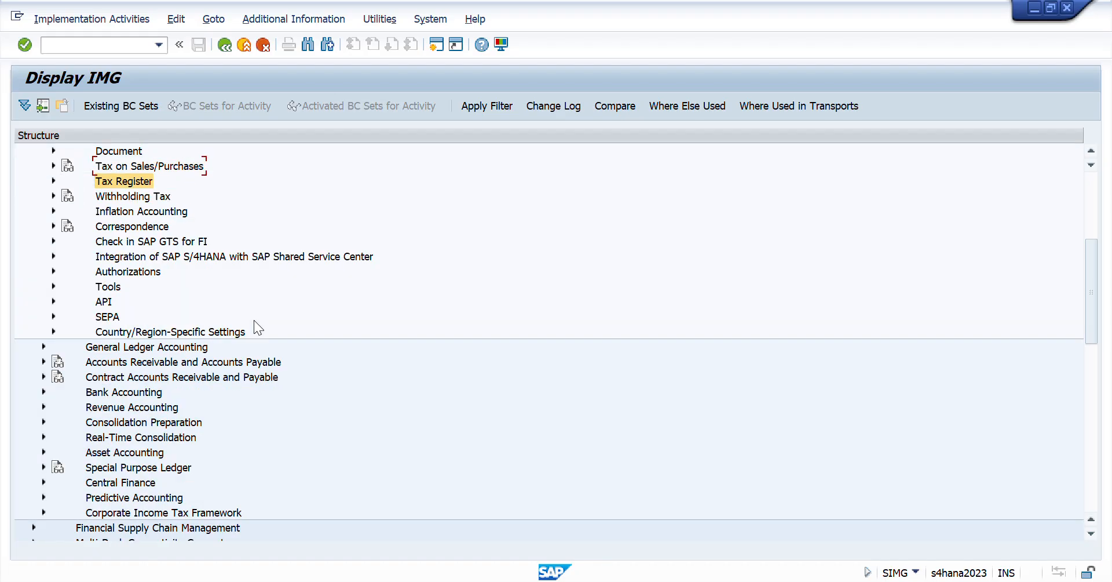
pyautogui.press('Down')
pyautogui.press('Right')
pyautogui.press('Down')
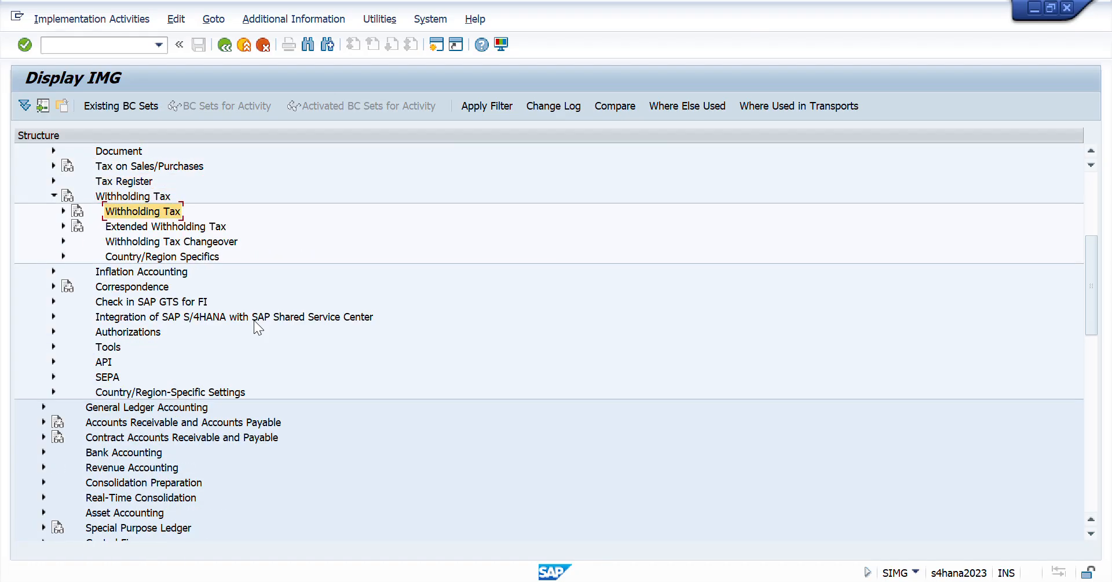
# - Look through the Report and Basic Settings nodes of the inner Withholding Tax node for section code activities, and collapse it again
pyautogui.press('Right')
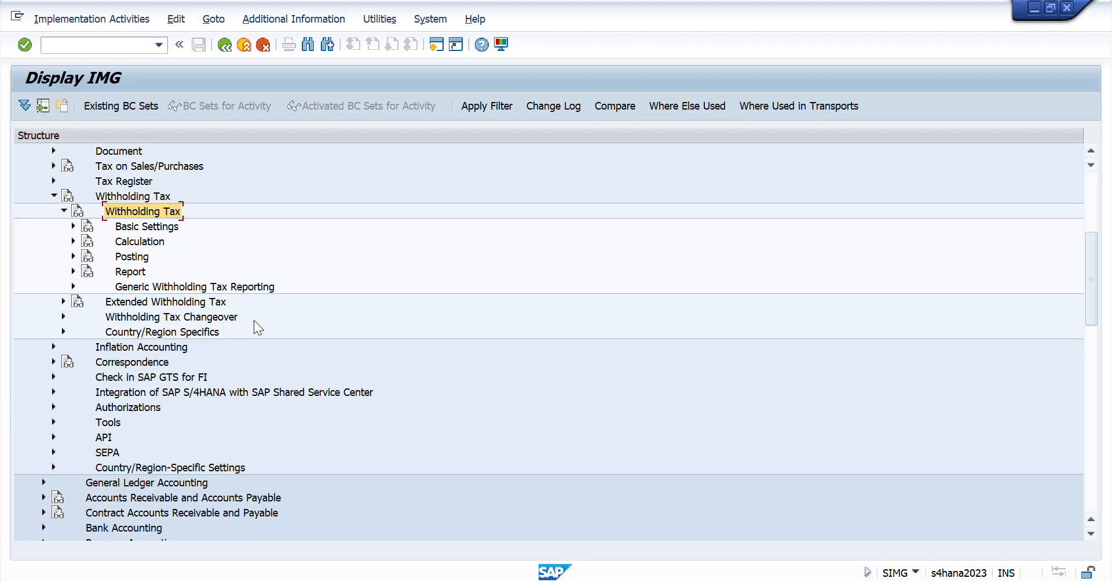
pyautogui.press('Down')
pyautogui.press('Down')
pyautogui.press('Down')
pyautogui.press('Down')
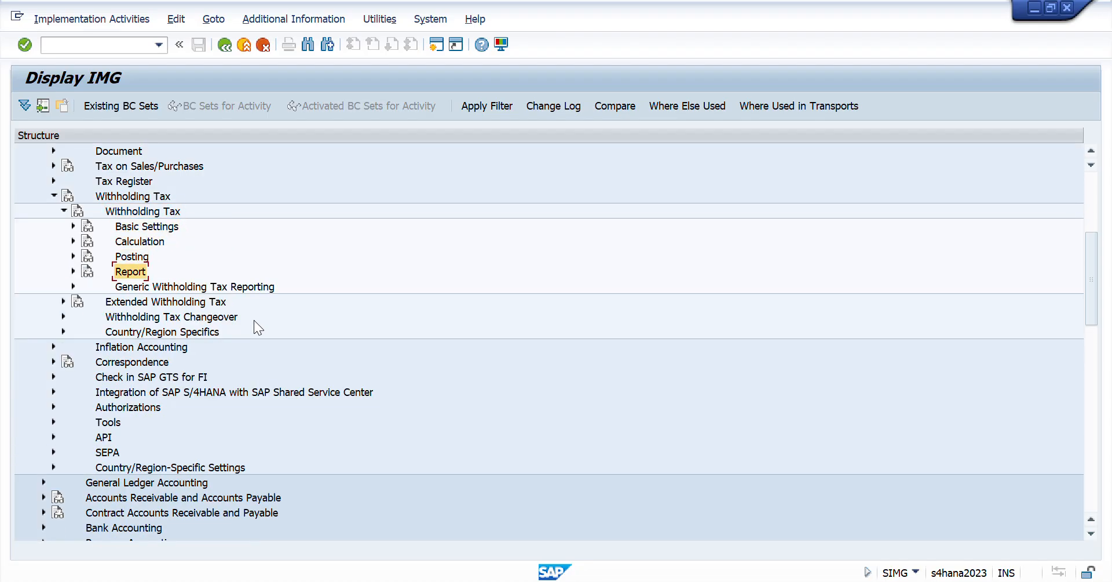
pyautogui.press('Right')
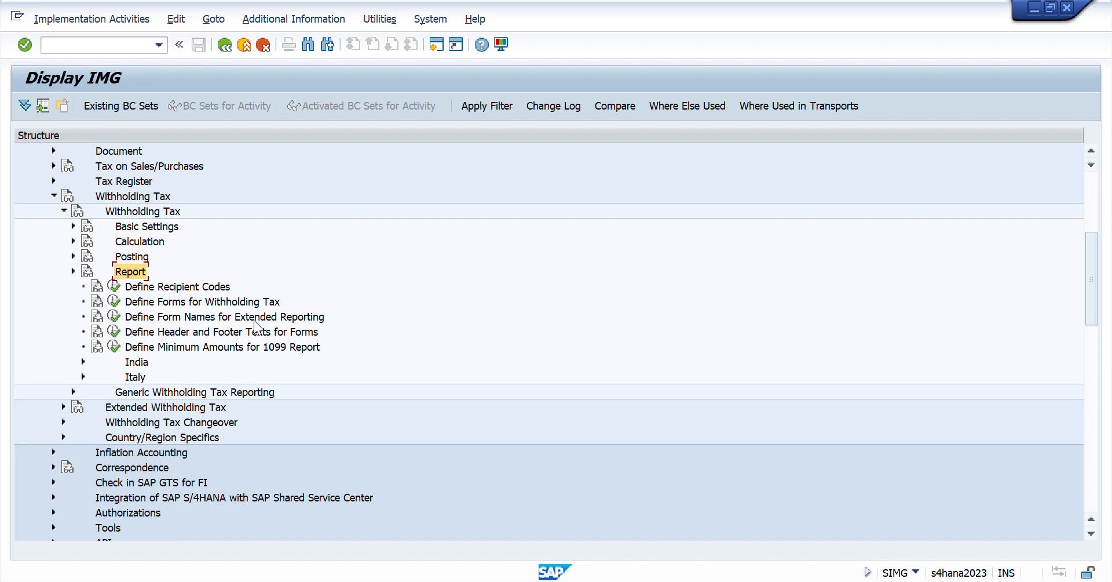
pyautogui.press('Left')
pyautogui.press('Up')
pyautogui.press('Up')
pyautogui.press('Up')
pyautogui.press('Right')
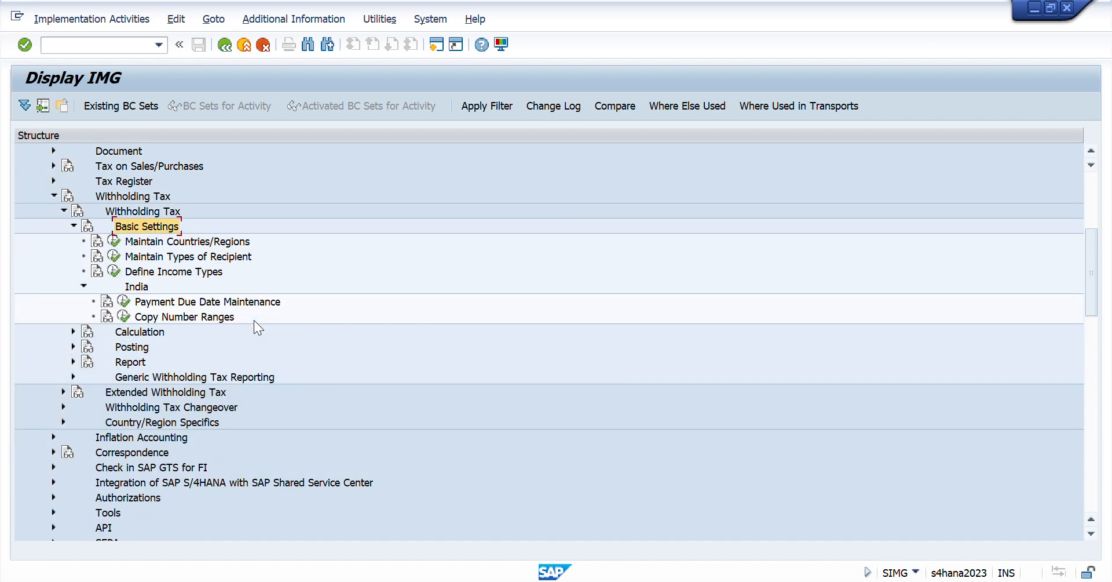
pyautogui.press('Down')
pyautogui.press('Down')
pyautogui.press('Down')
pyautogui.press('Down')
pyautogui.press('Down')
pyautogui.press('Down')
pyautogui.press('Down')
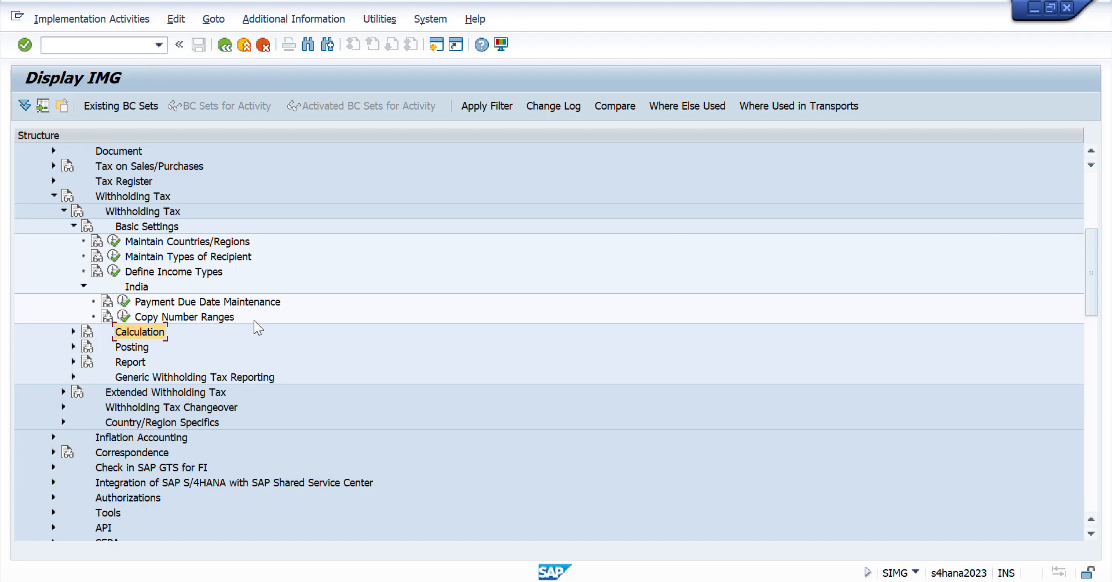
pyautogui.press('Up')
pyautogui.press('Up')
pyautogui.press('Up')
pyautogui.press('Up')
pyautogui.press('Up')
pyautogui.press('Up')
pyautogui.press('Up')
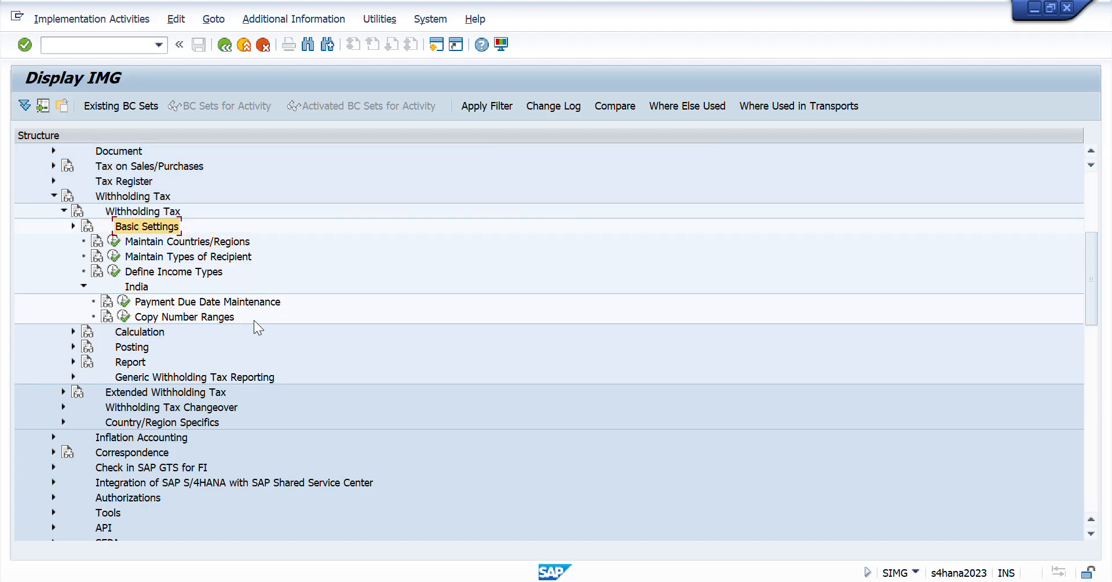
pyautogui.press('Left')
pyautogui.press('Up')
pyautogui.press('Left')
# - Expand Extended Withholding Tax and look through its Posting node down to the India entry for section code activities
pyautogui.press('Down')
pyautogui.press('Right')
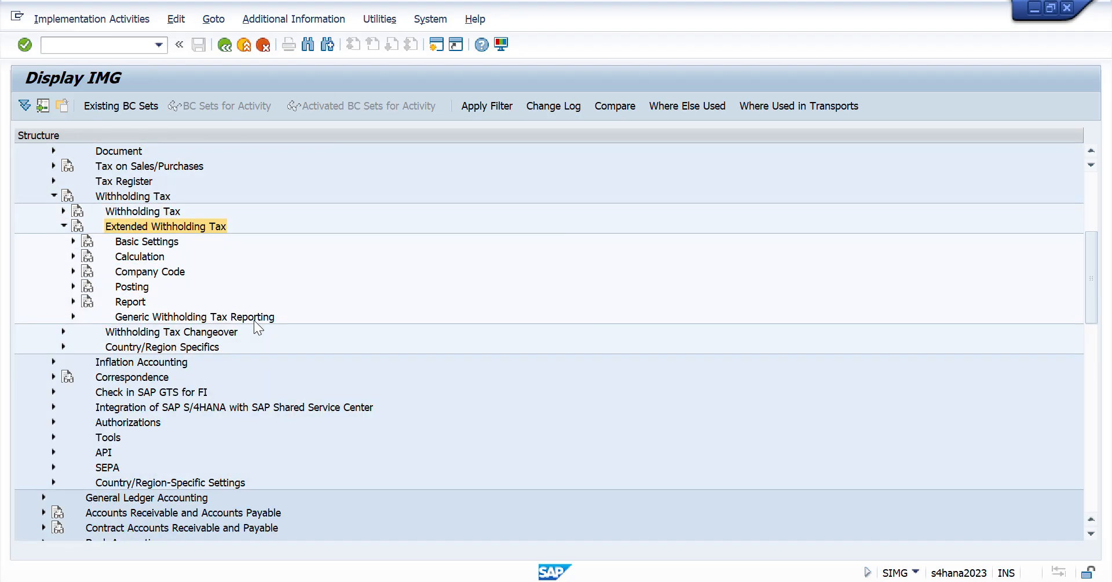
pyautogui.press('Down')
pyautogui.press('Down')
pyautogui.press('Down')
pyautogui.press('Down')
pyautogui.press('Down')
pyautogui.press('Up')
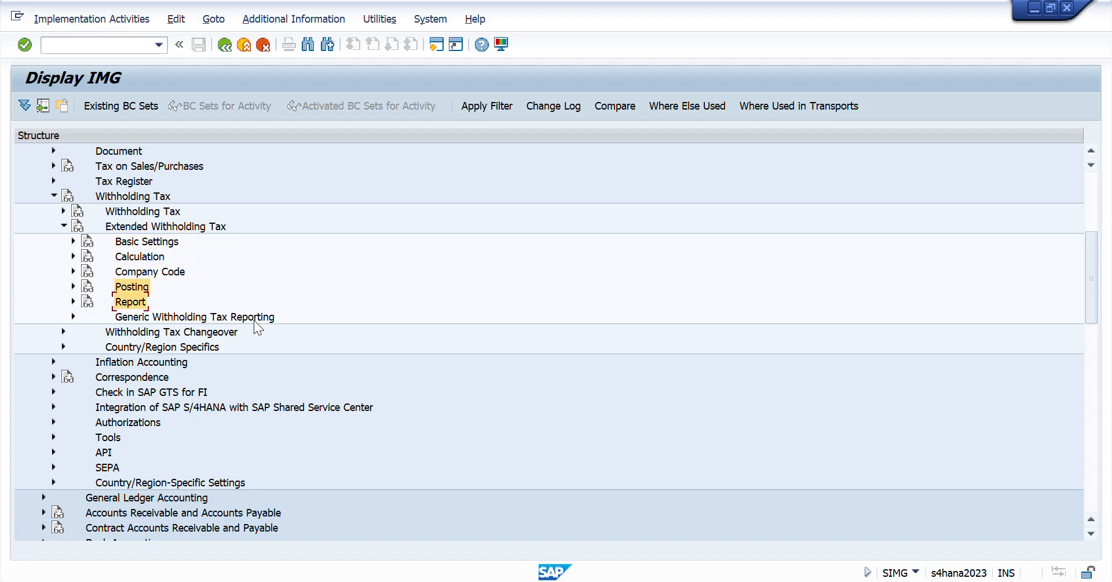
pyautogui.press('Right')
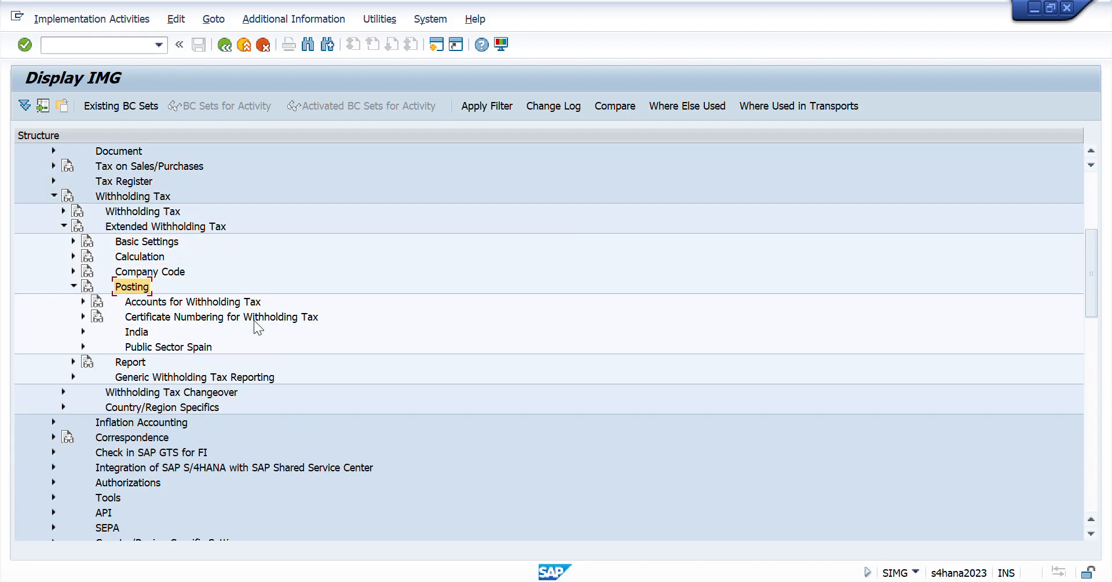
pyautogui.press('Down')
pyautogui.press('Down')
pyautogui.press('Down')
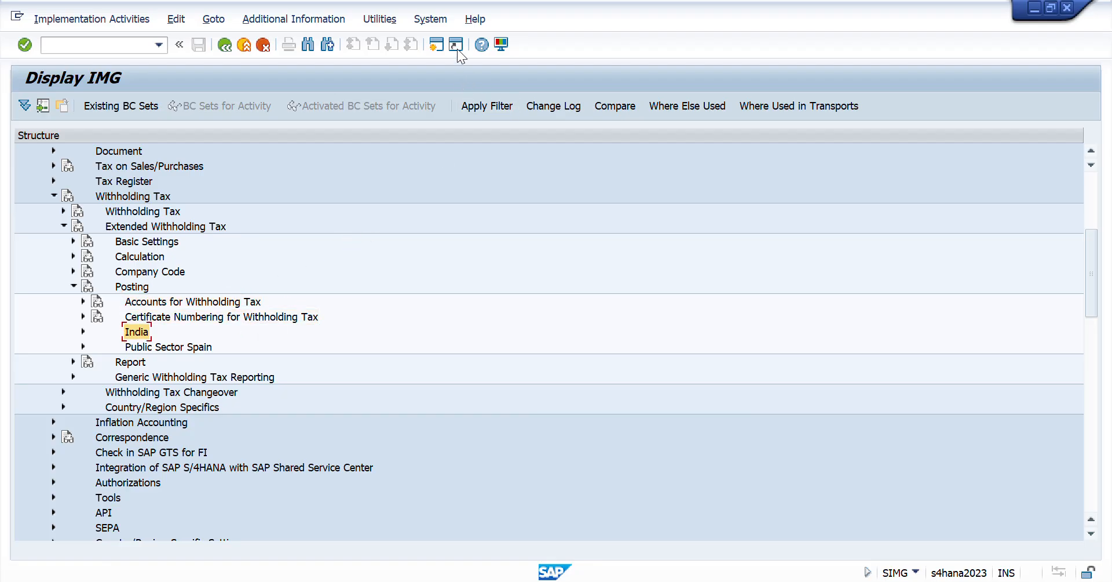
# - Open Define Section Codes for Withholding Tax under Extended Withholding Tax, Basic Settings, India, accepting the proposed work area
pyautogui.click(456, 45)
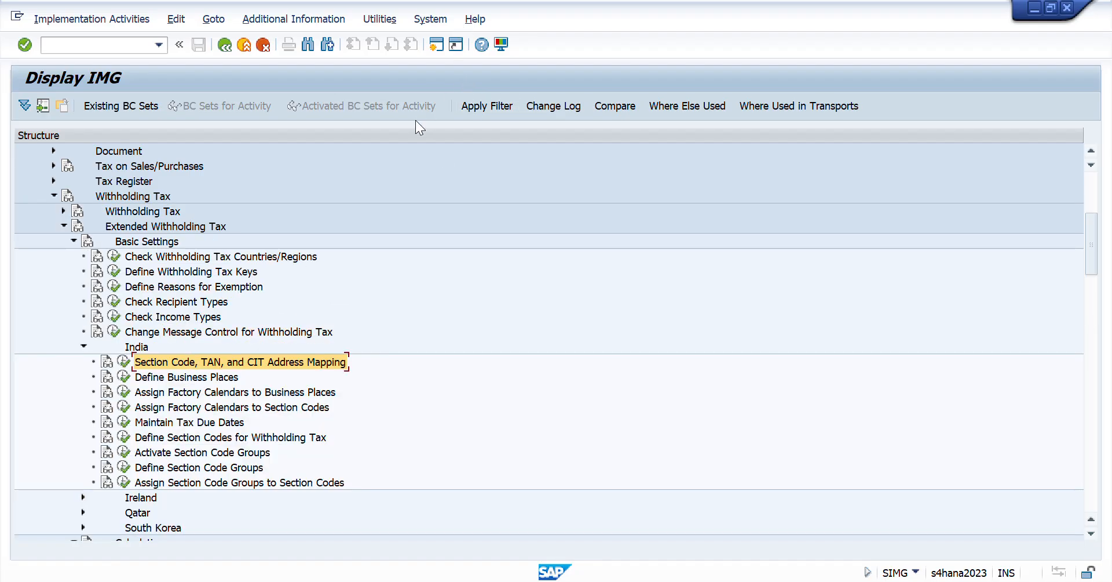
pyautogui.click(130, 227)
pyautogui.press('Down')
pyautogui.press('Down')
pyautogui.press('Down')
pyautogui.press('Down')
pyautogui.press('Down')
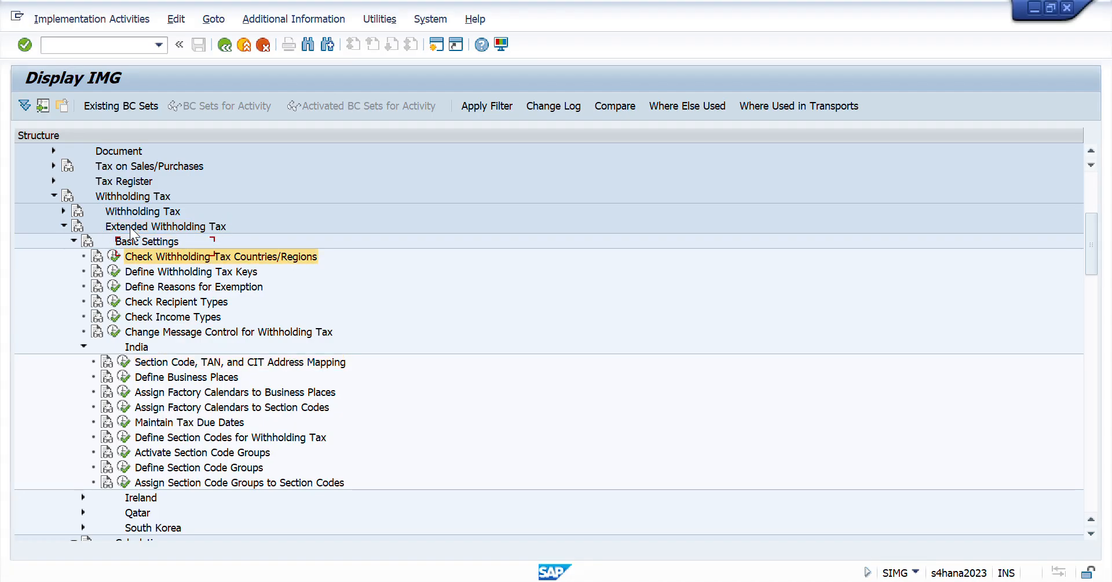
pyautogui.press('Down')
pyautogui.press('Down')
pyautogui.press('Down')
pyautogui.press('Down')
pyautogui.press('Down')
pyautogui.press('Down')
pyautogui.press('Down')
pyautogui.press('Down')
pyautogui.press('Down')
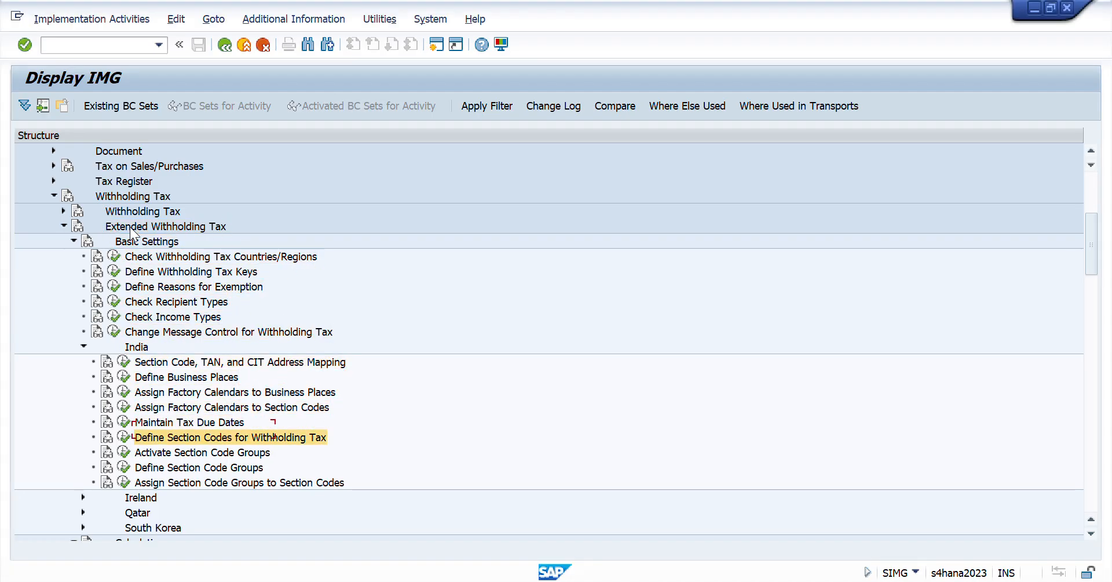
pyautogui.press('Return')
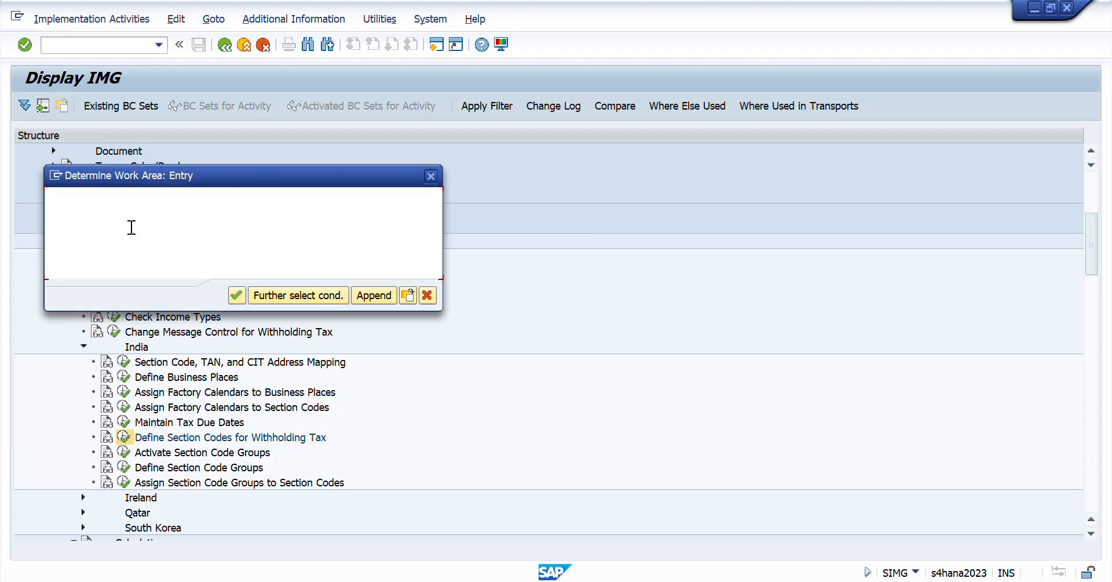
pyautogui.press('Return')
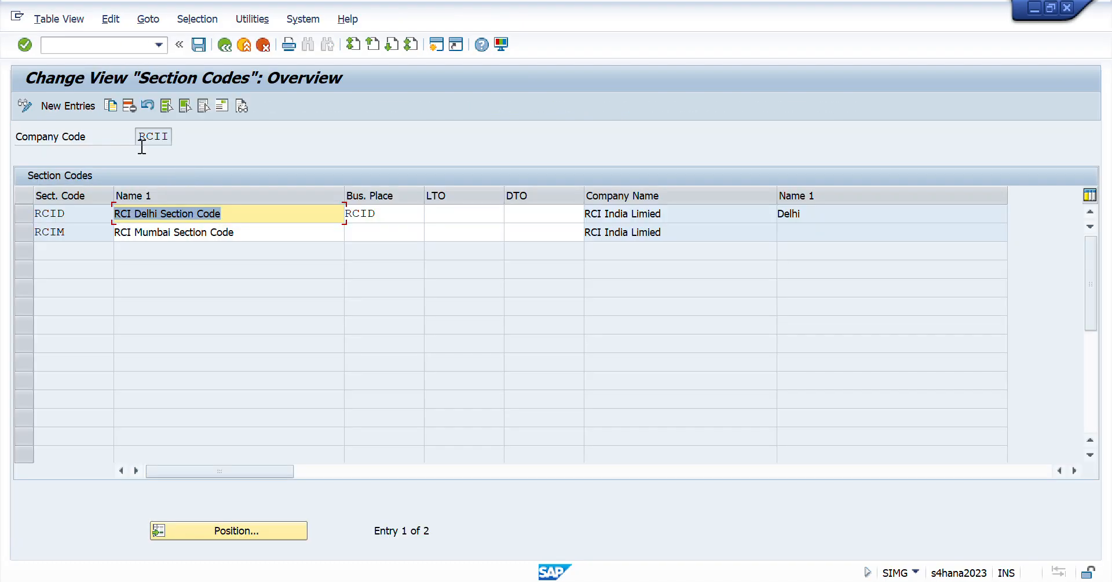
# - Check section codes RCID and RCIM and the business place assigned to the Delhi section code, and return to the IMG
pyautogui.moveTo(58, 215); pyautogui.dragTo(21, 239)
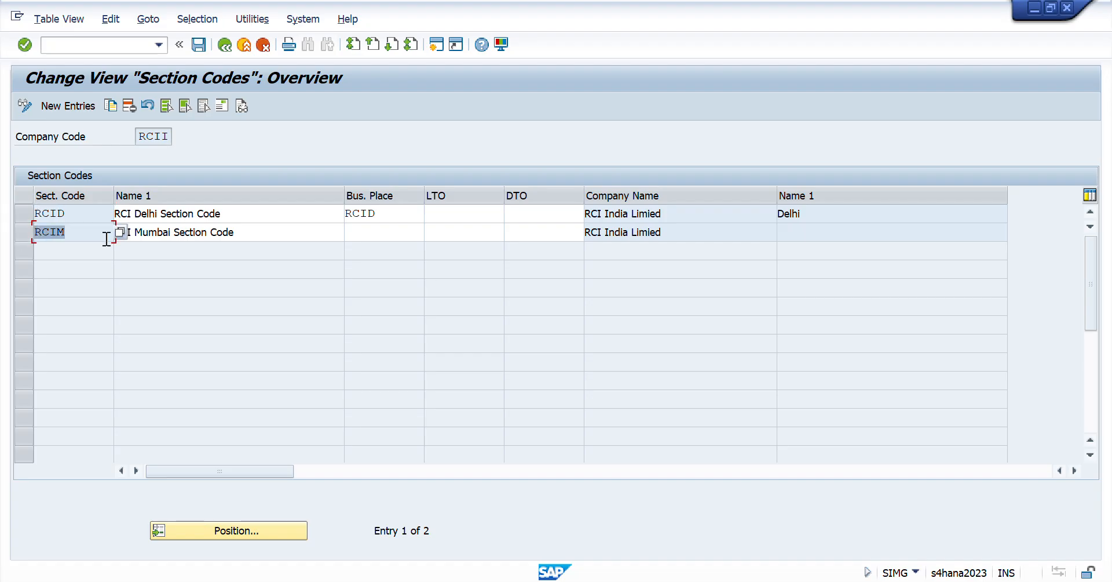
pyautogui.moveTo(92, 216); pyautogui.dragTo(6, 227)
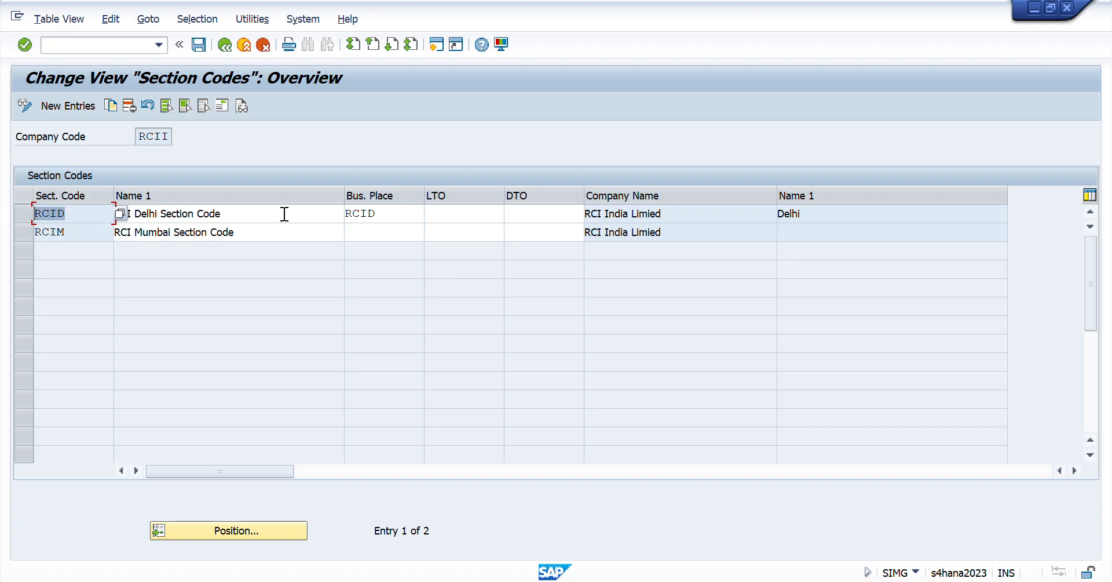
pyautogui.moveTo(387, 216); pyautogui.dragTo(253, 212)
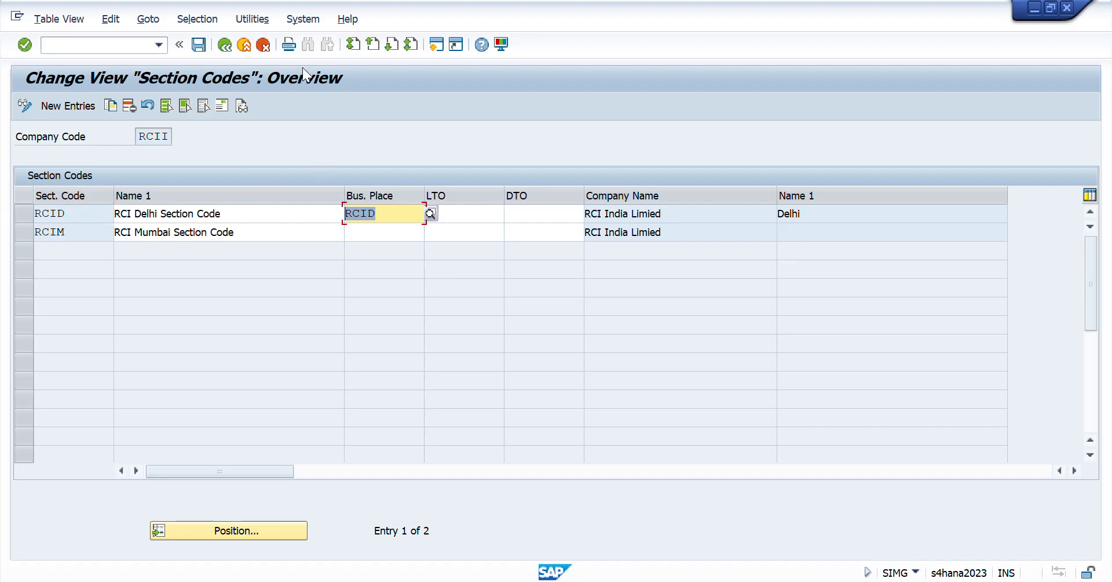
pyautogui.click(226, 45)
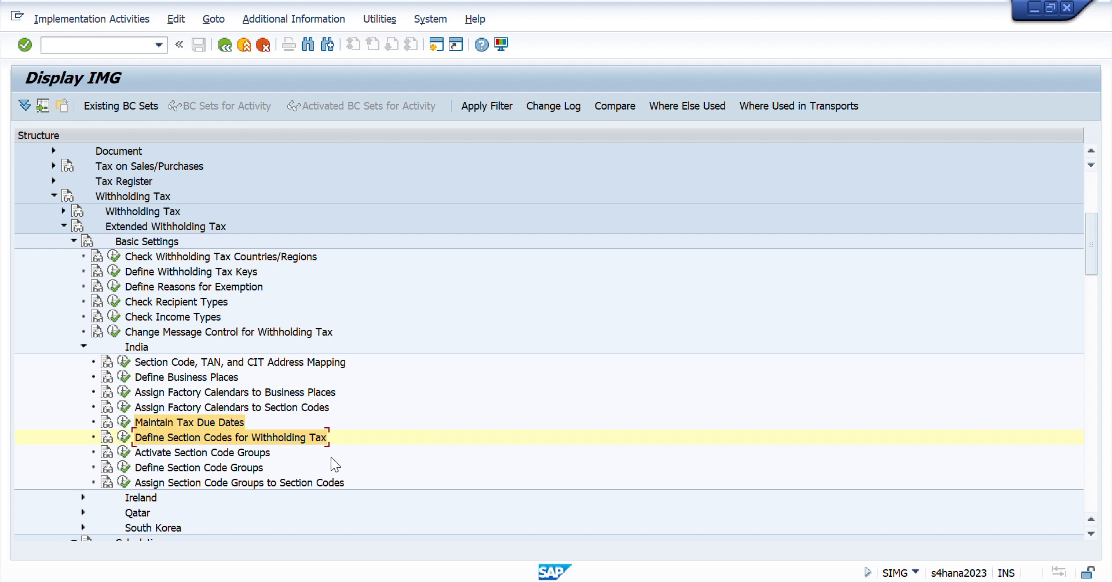
# - Open Section Code, TAN, and CIT Address Mapping under India and check the TAN mapped to company code RCII, section code RCID
pyautogui.press('Up')
pyautogui.press('Up')
pyautogui.press('Up')
pyautogui.press('Up')
pyautogui.press('Up')
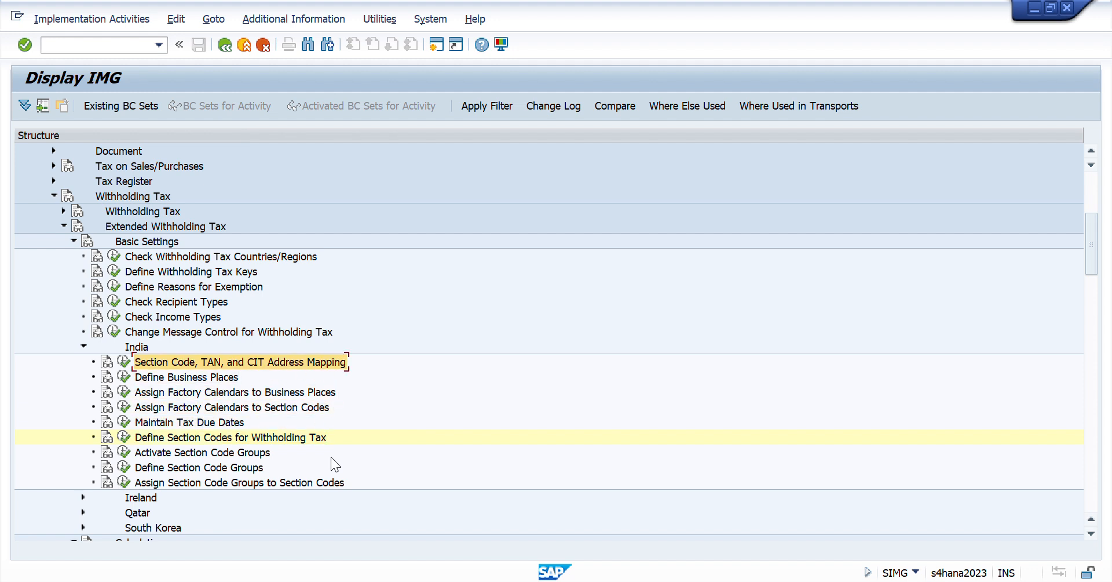
pyautogui.press('Left')
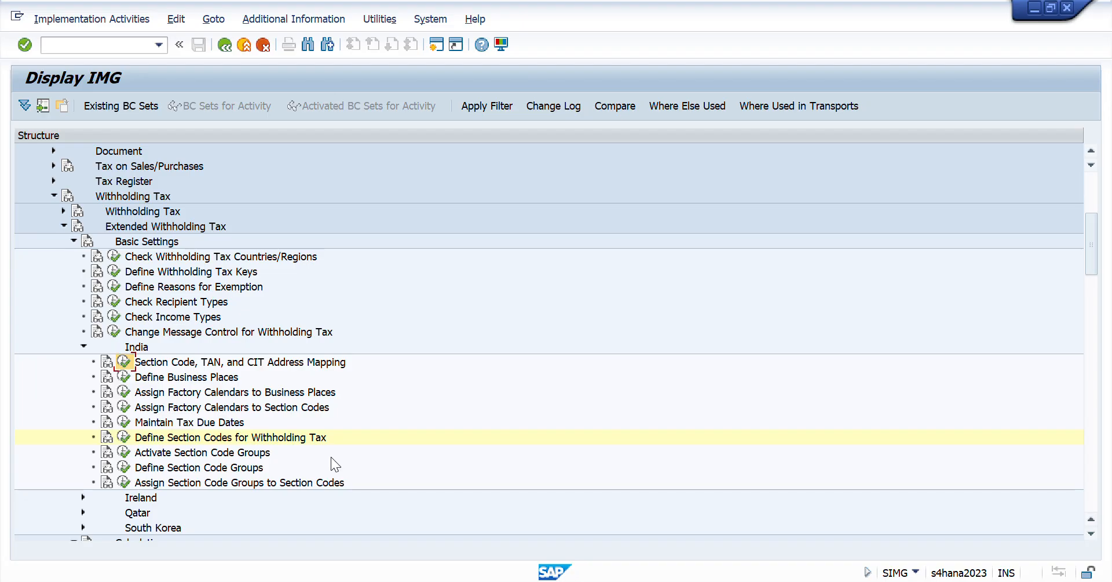
pyautogui.press('Return')
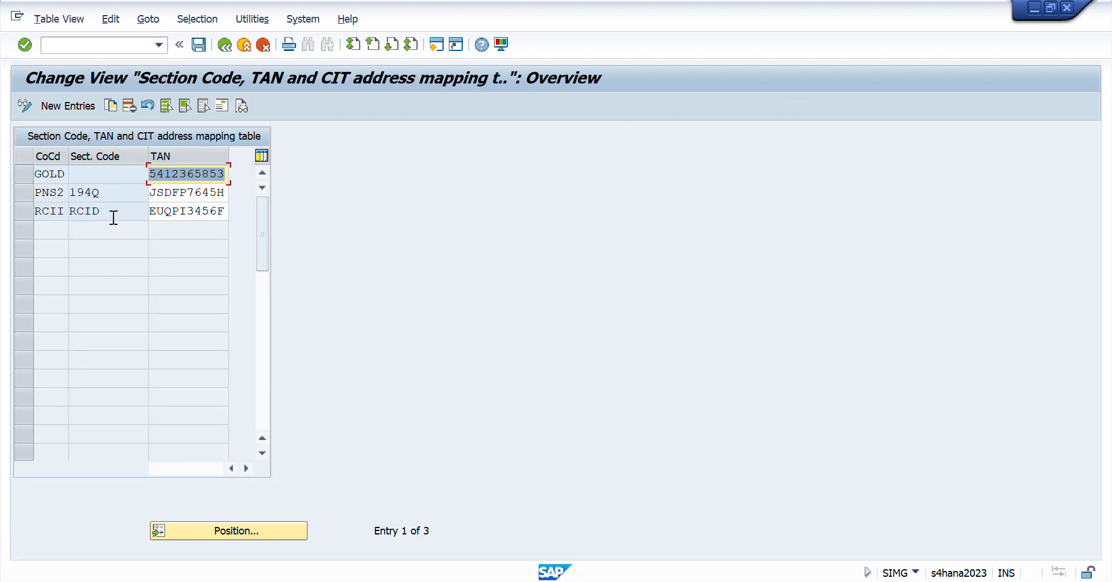
pyautogui.moveTo(114, 218); pyautogui.dragTo(65, 218)
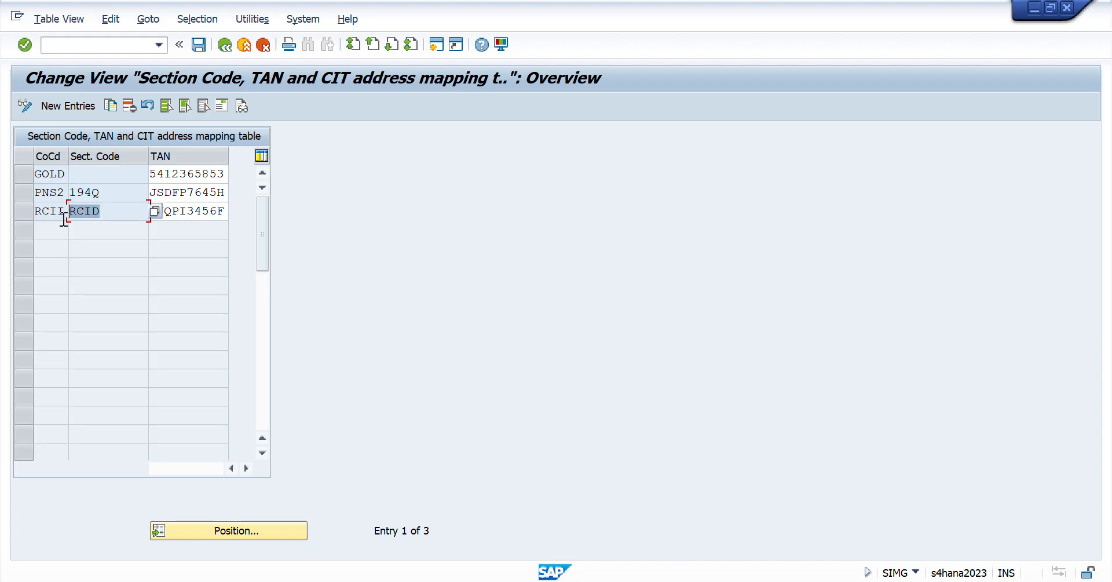
pyautogui.click(226, 213)
pyautogui.moveTo(226, 212); pyautogui.dragTo(154, 189)
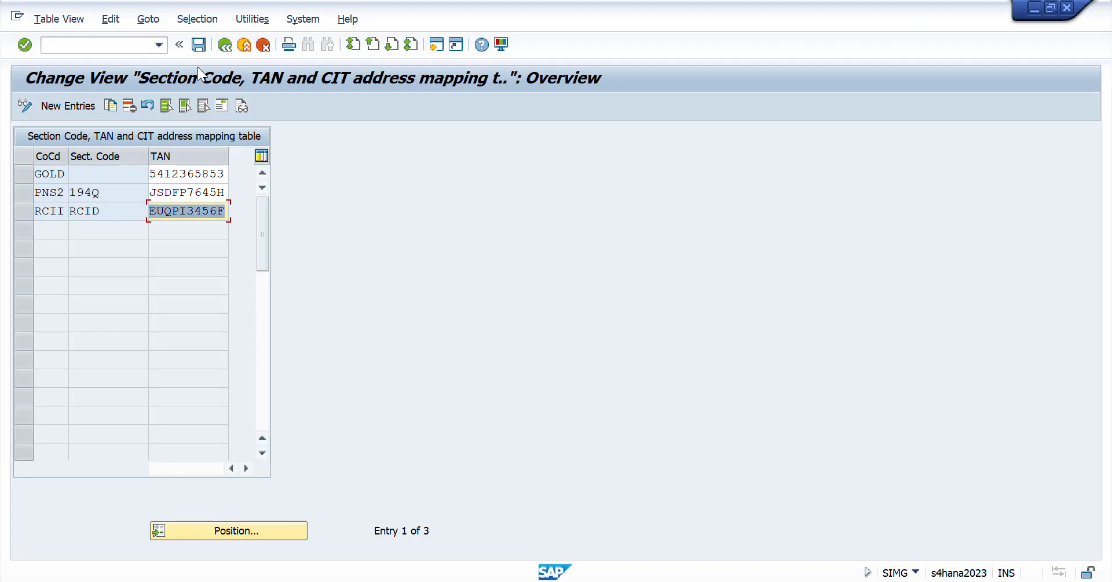
# - Switch to the Day 41 sheet in Excel, review the business place and section code tasks, and go to the T169V maintenance task
pyautogui.hotkey('alt', 'Tab')
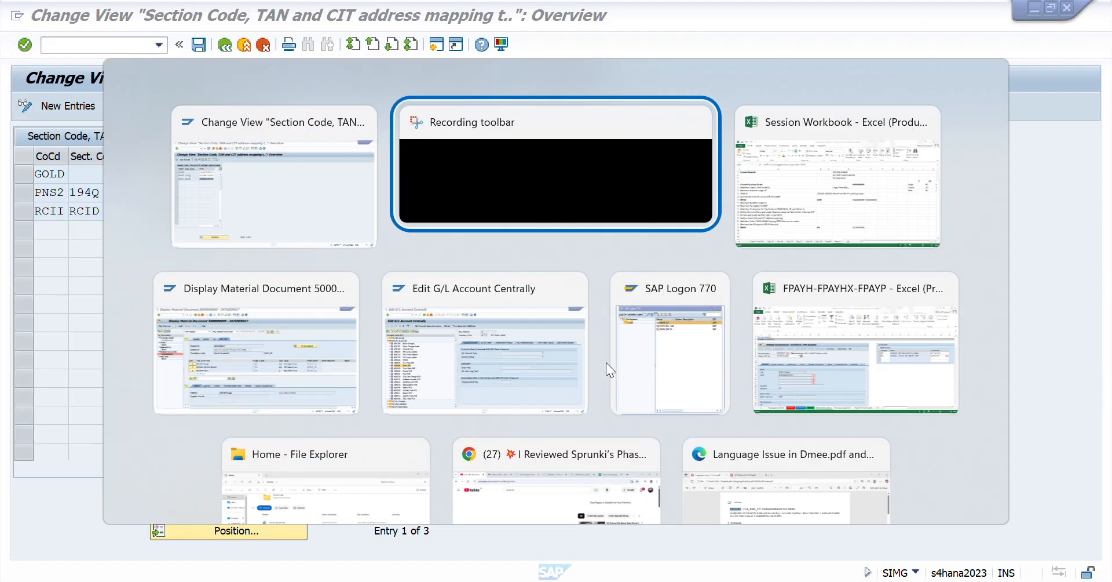
pyautogui.hotkey('alt', 'Tab')
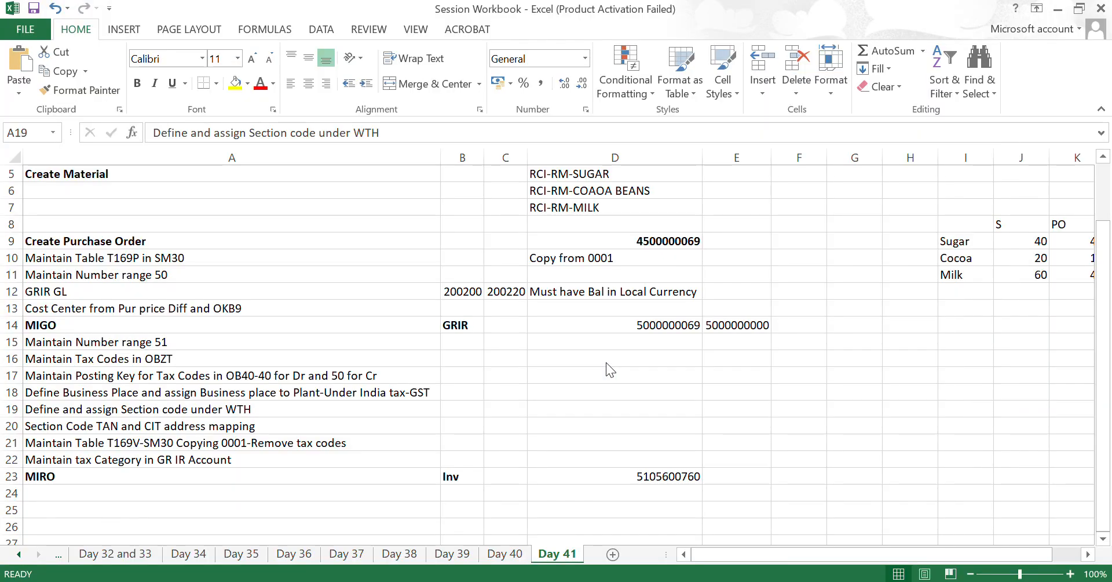
pyautogui.press('Down')
pyautogui.press('Down')
pyautogui.press('Up')
pyautogui.press('Up')
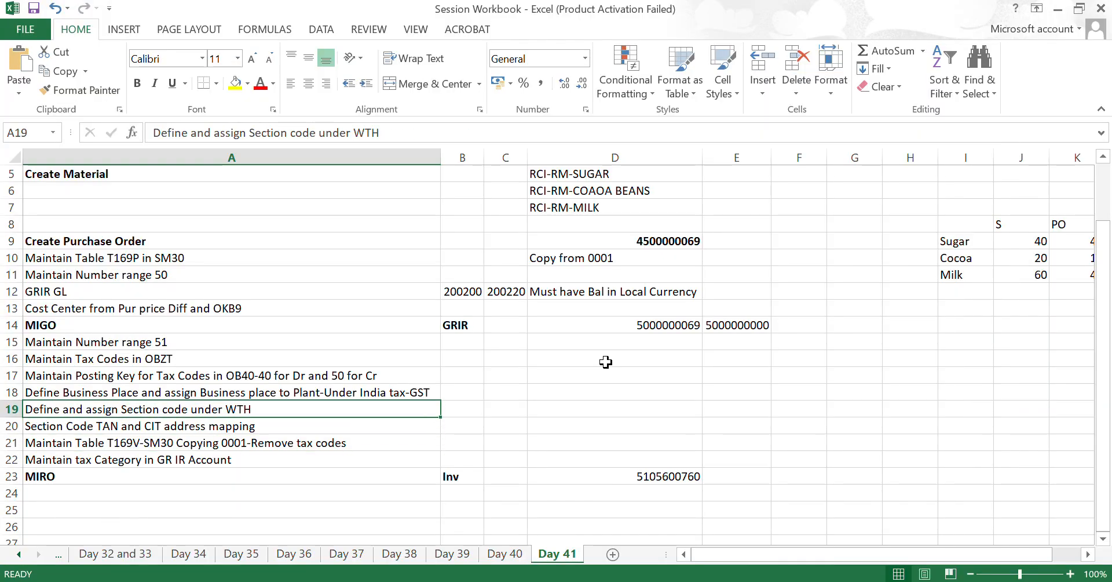
pyautogui.press('Up')
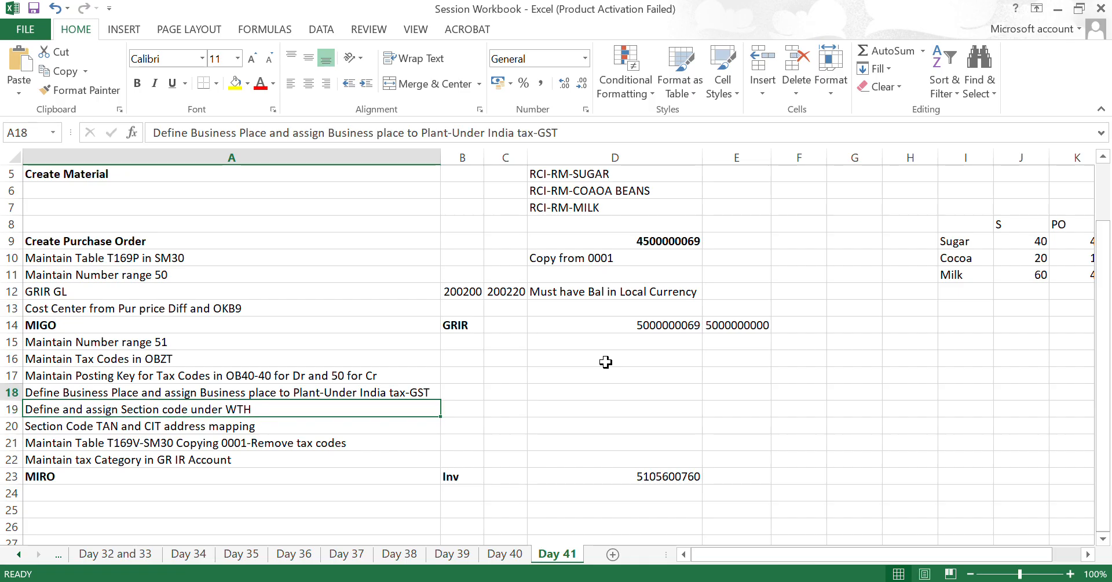
pyautogui.press('Down')
pyautogui.press('Down')
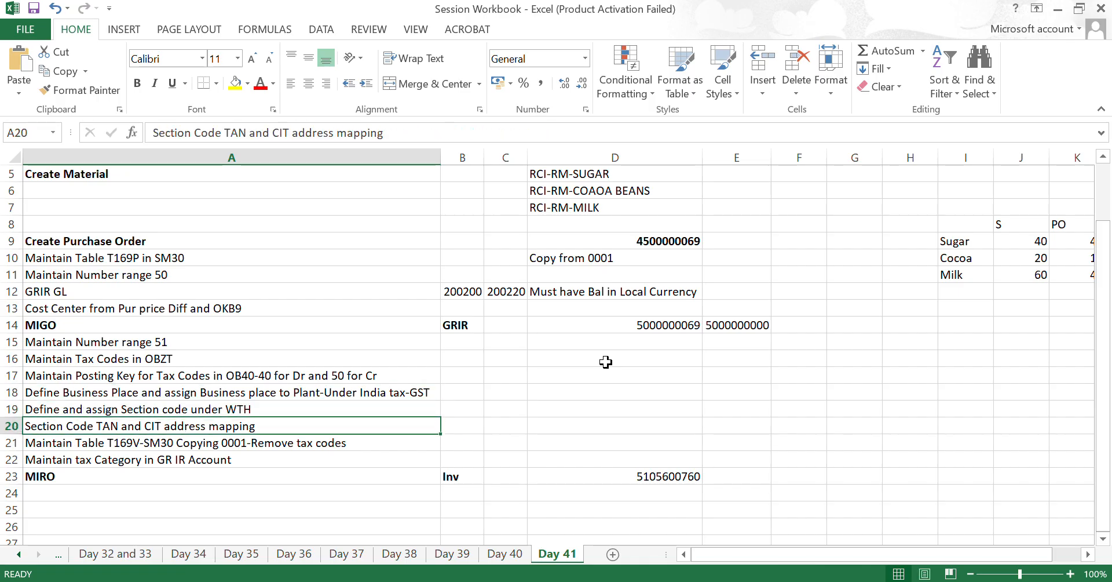
pyautogui.press('Down')
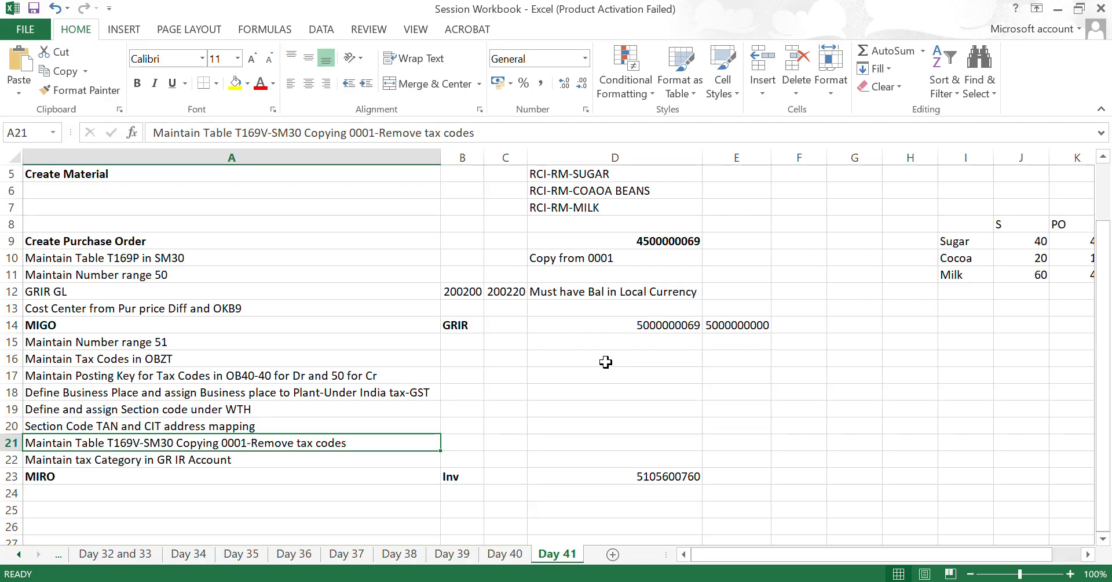
# - Switch back to SAP, display table T169V in SE16N for company code RCII, check its entry, and return to the selection screen
pyautogui.hotkey('alt', 'Tab')
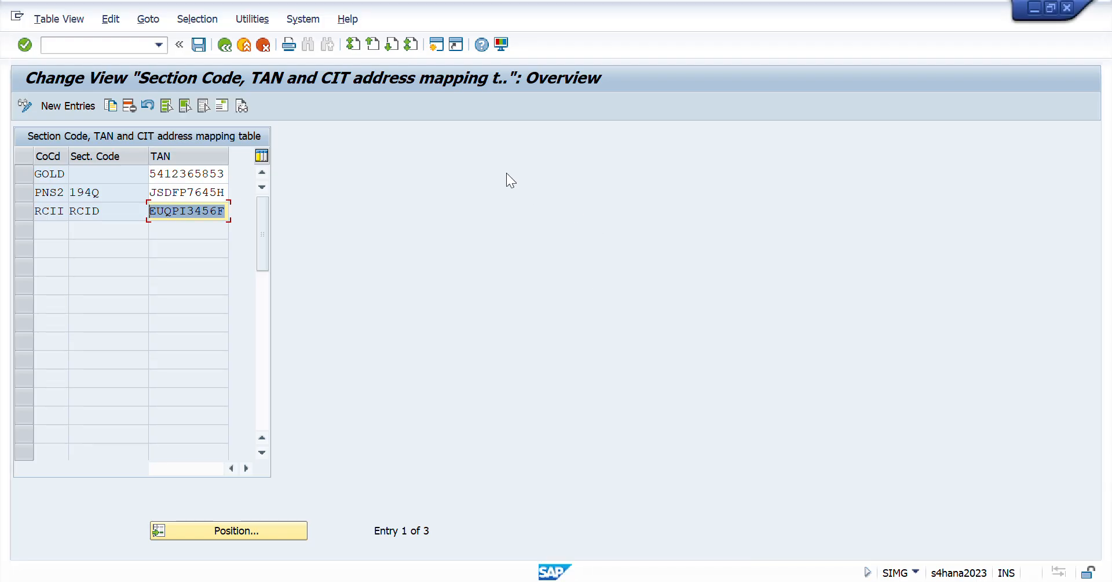
pyautogui.click(134, 51)
pyautogui.write('/nse16n')
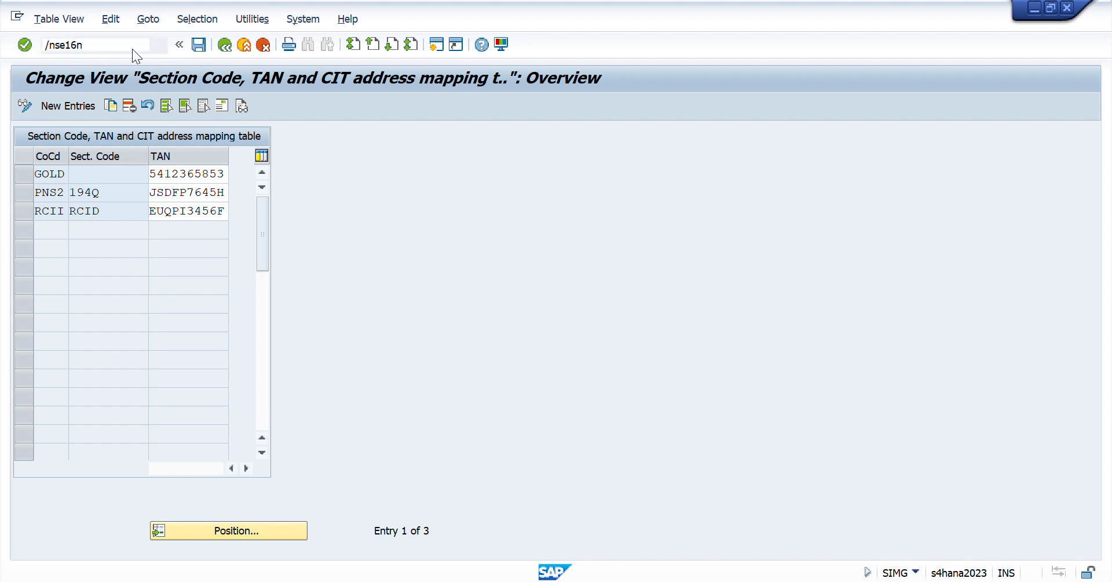
pyautogui.press('Return')
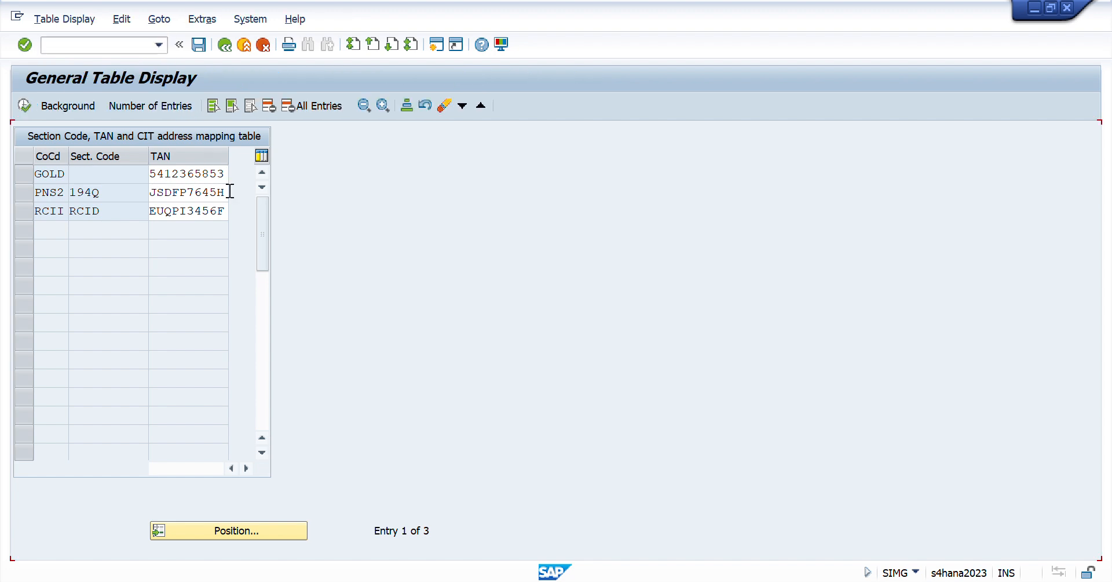
pyautogui.write('T')
pyautogui.write('169V')
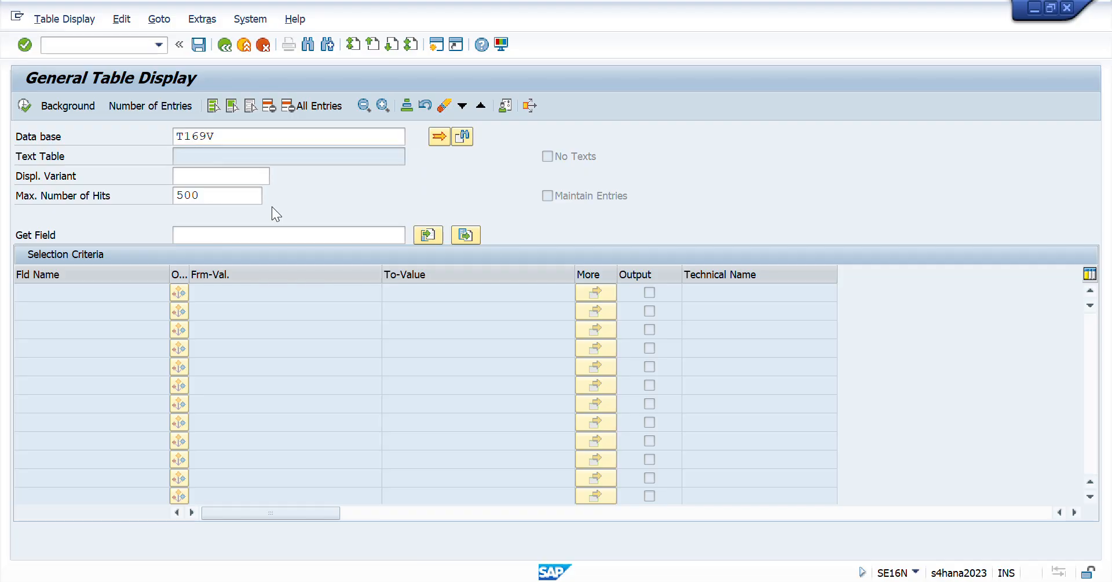
pyautogui.press('Return')
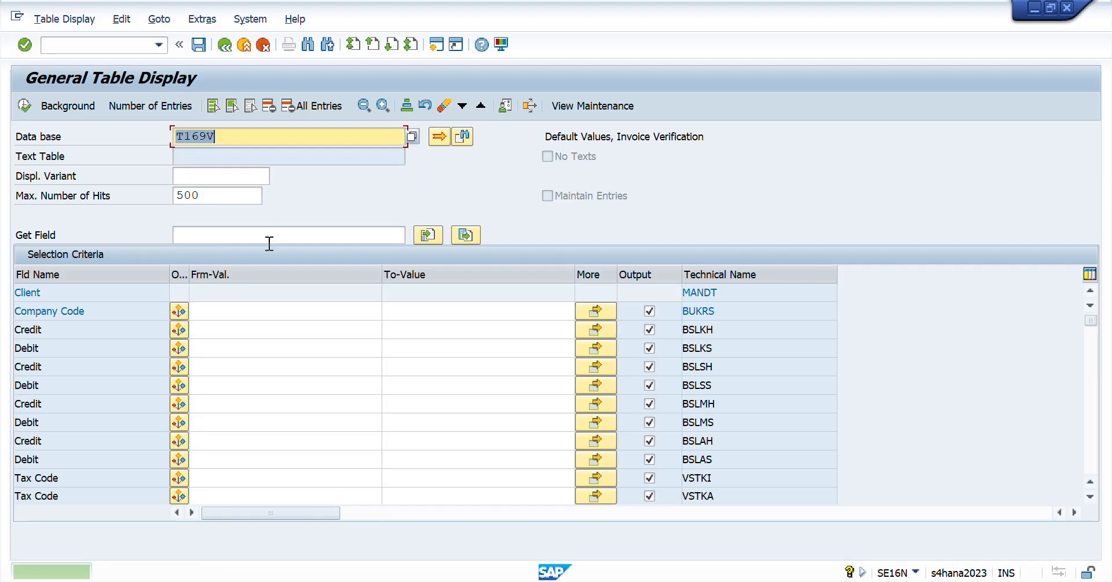
pyautogui.click(235, 311)
pyautogui.write('RCII')
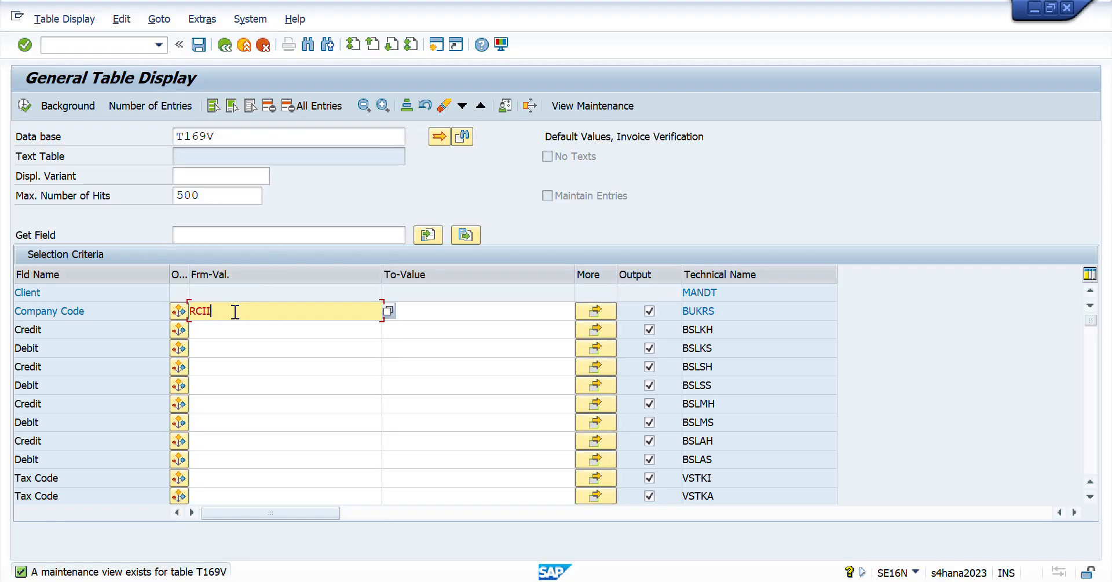
pyautogui.click(23, 105)
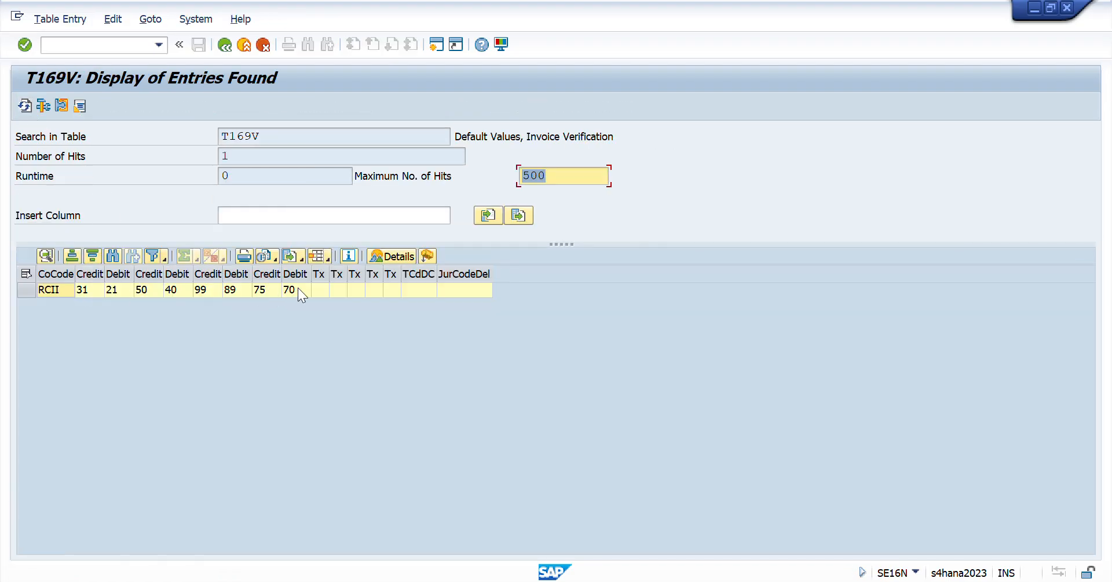
pyautogui.click(224, 44)
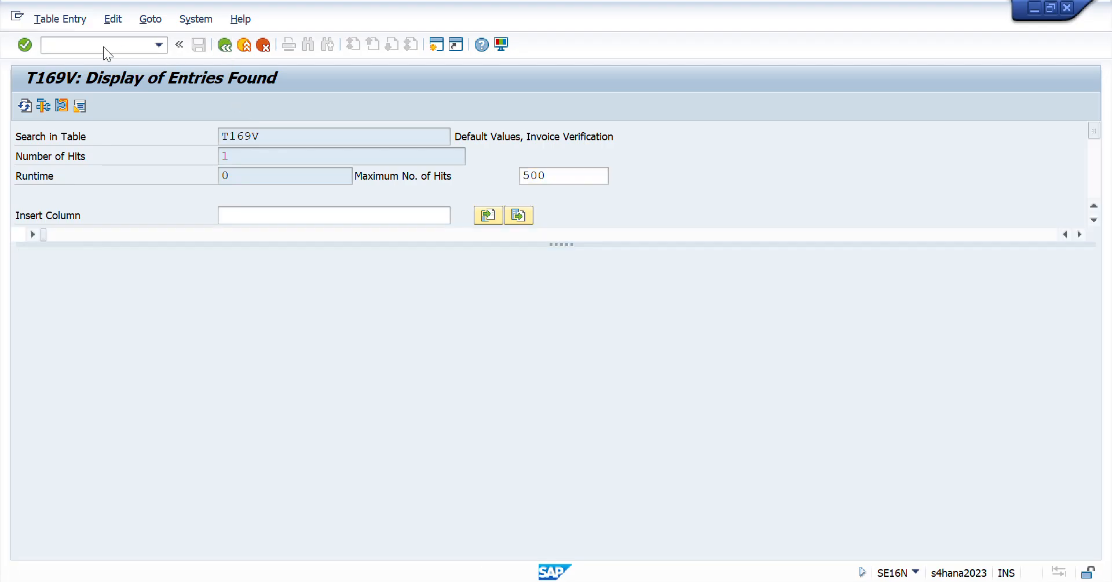
# - Start transaction SM30 and open table T169V in display mode without restrictions
pyautogui.click(100, 46)
pyautogui.write('/nsm')
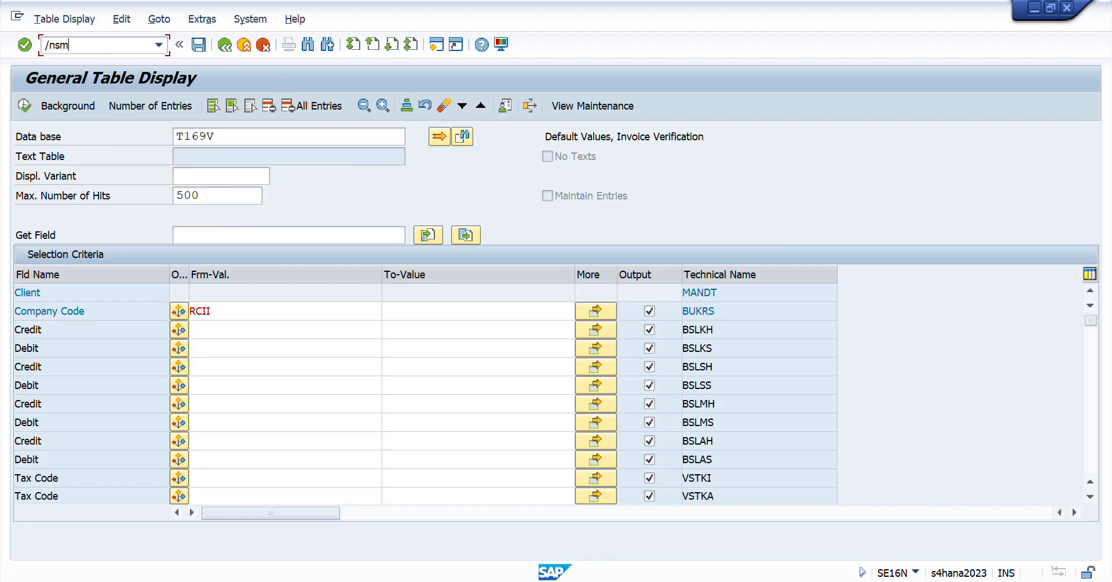
pyautogui.write('30')
pyautogui.press('Return')
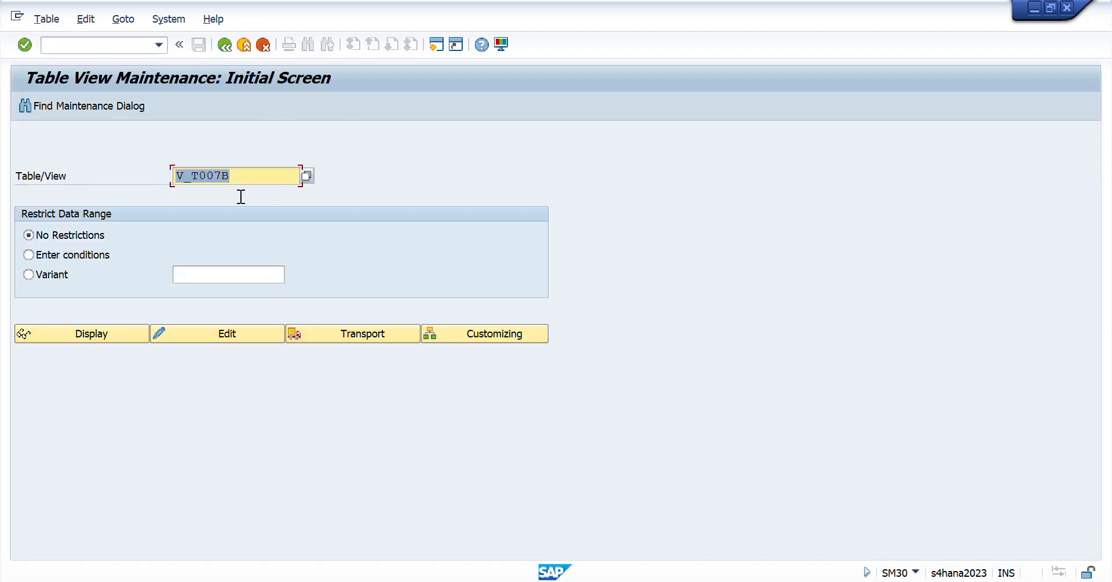
pyautogui.hotkey('alt', 'Tab')
pyautogui.hotkey('alt', 'Tab')
pyautogui.press('Delete')
pyautogui.press('Down')
pyautogui.press('Down')
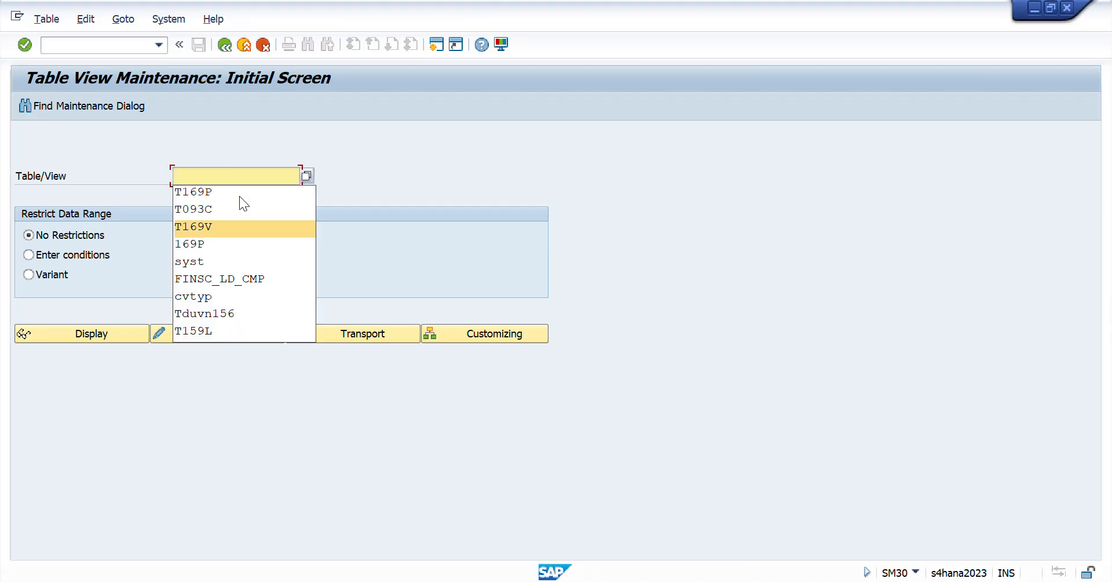
pyautogui.press('Return')
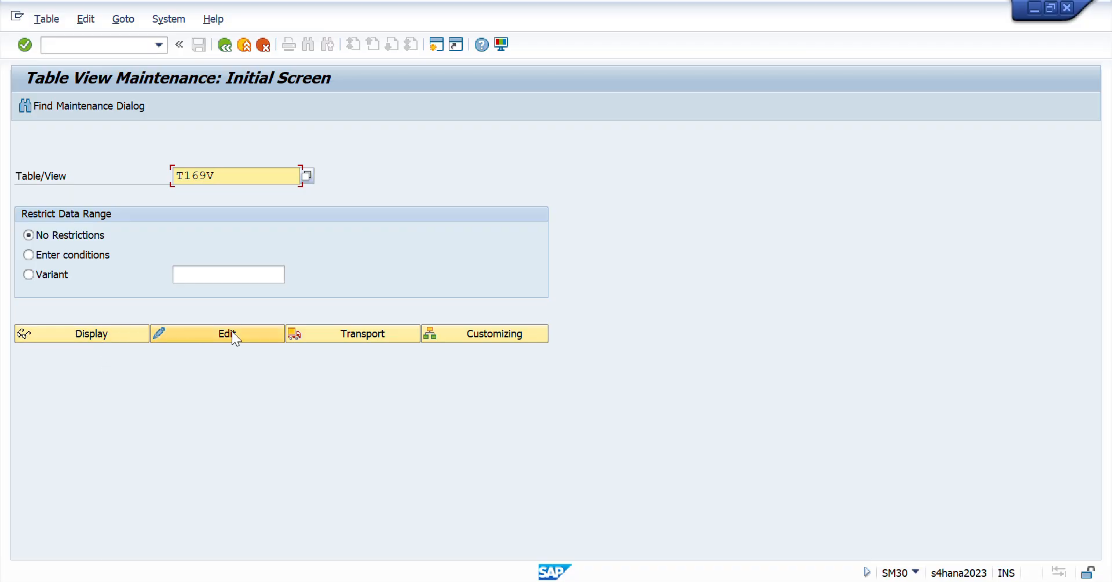
pyautogui.click(112, 333)
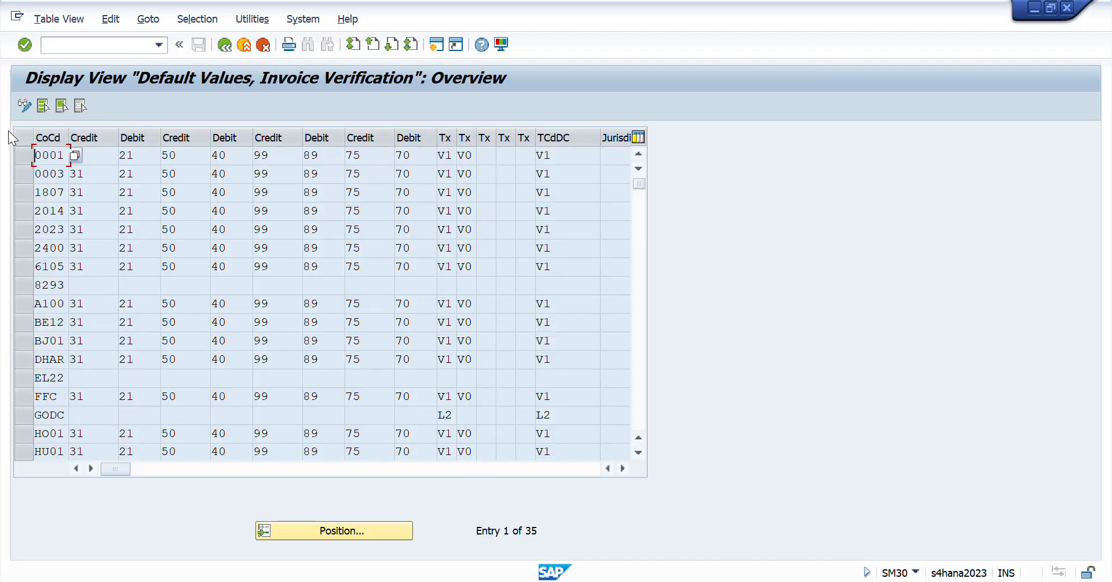
# - Position the T169V invoice verification defaults at company code RCII and check its entry
pyautogui.click(29, 154)
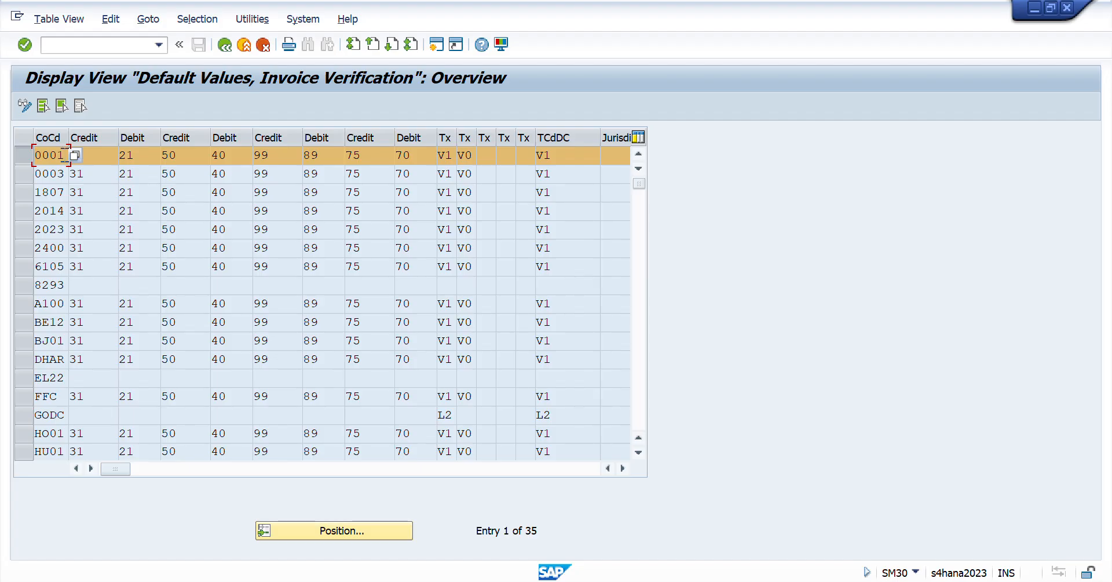
pyautogui.moveTo(66, 155); pyautogui.dragTo(3, 157)
pyautogui.click(331, 530)
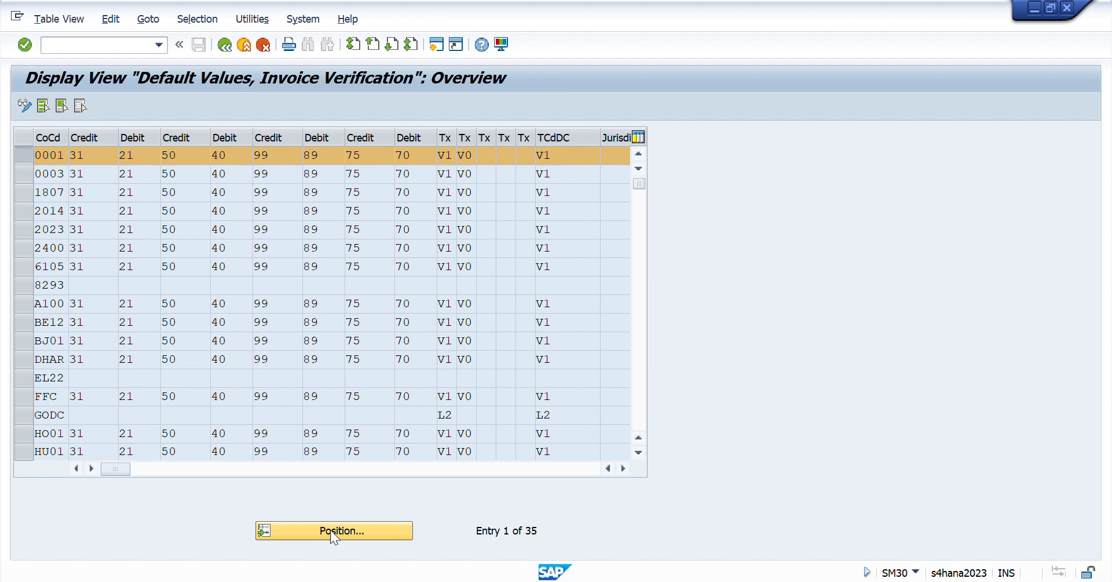
pyautogui.write('RCII')
pyautogui.press('Return')
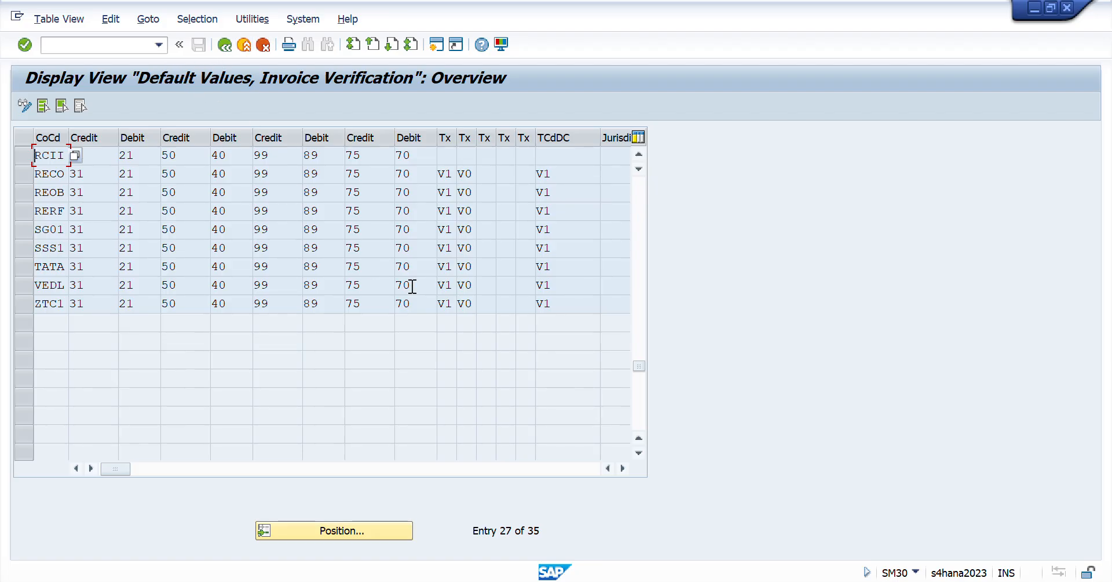
# - Switch to Excel, go to the GR IR tax category task on the Day 41 sheet, and start transaction FS00 back in SAP
pyautogui.hotkey('alt', 'Tab')
pyautogui.press('Down')
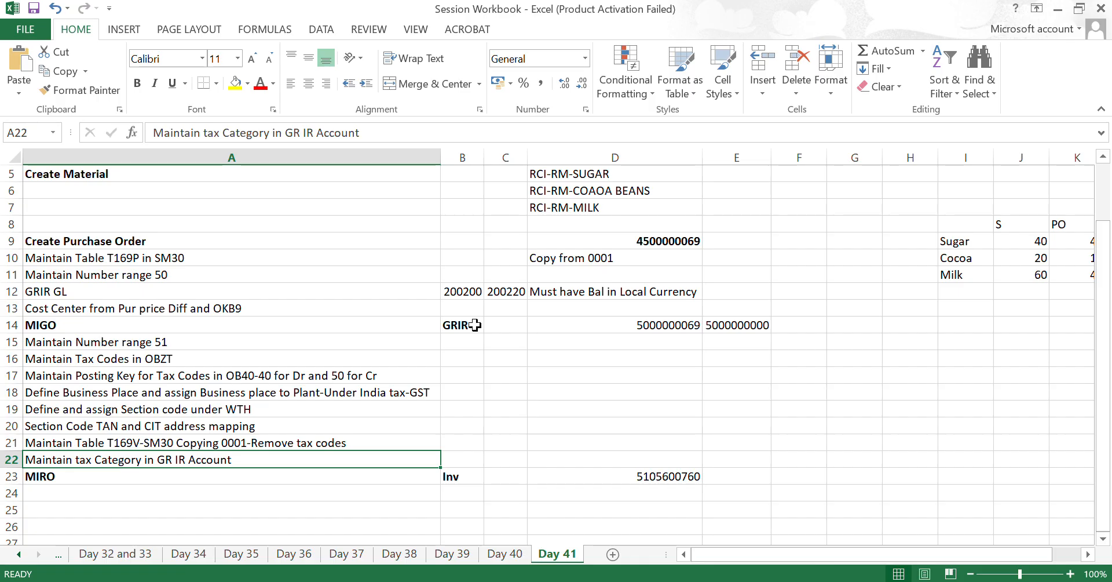
pyautogui.hotkey('alt', 'Tab')
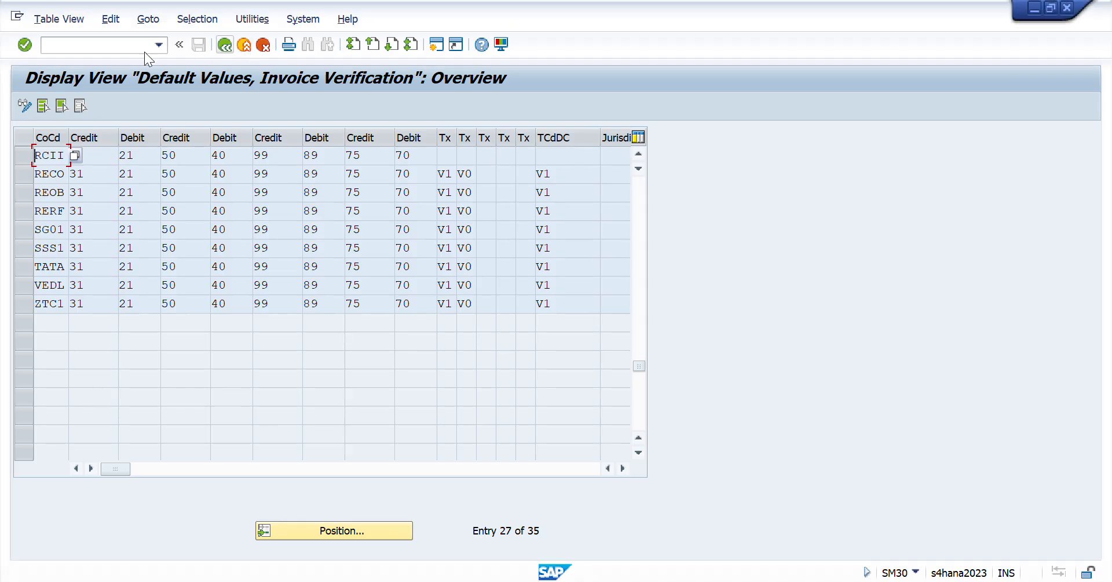
pyautogui.click(95, 47)
pyautogui.write('/n')
pyautogui.press('Return')
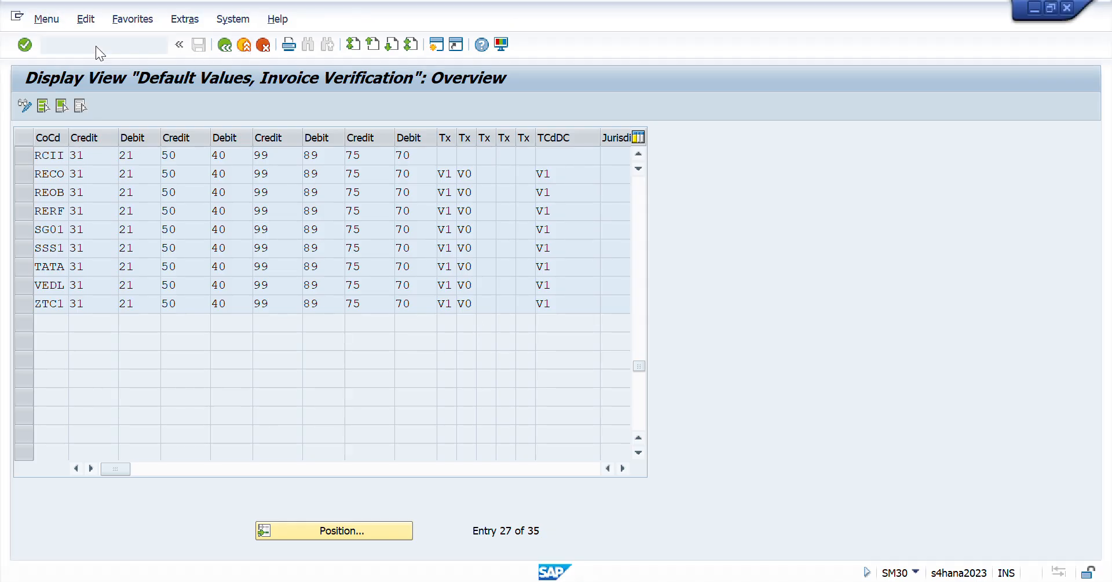
pyautogui.write('fs00')
pyautogui.press('Return')
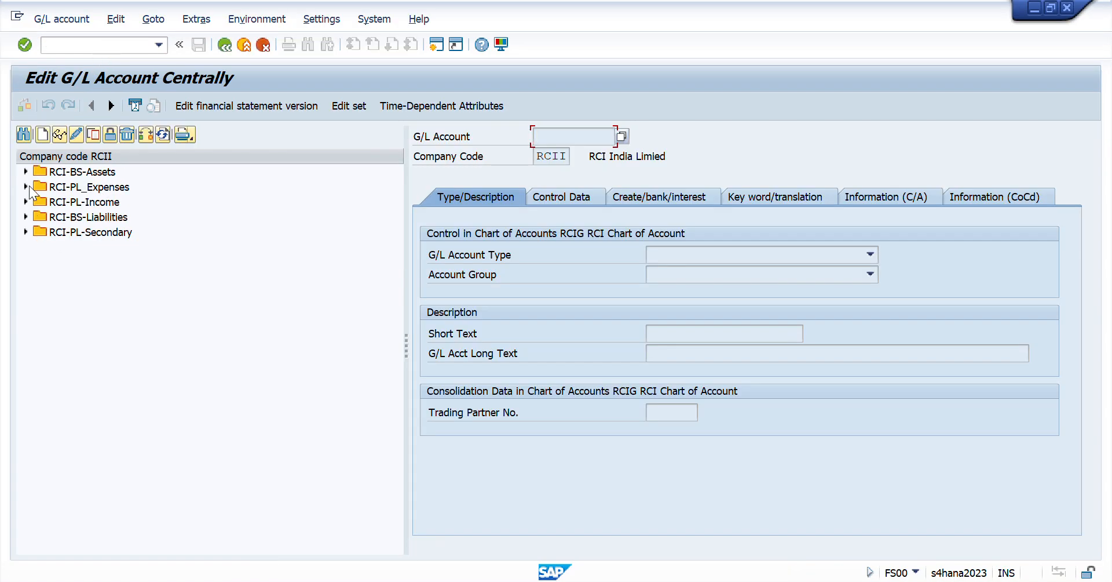
# - Display the GR IR RM account under RCI-BS-Liabilities and check the Tax Category in its control data
pyautogui.click(26, 217)
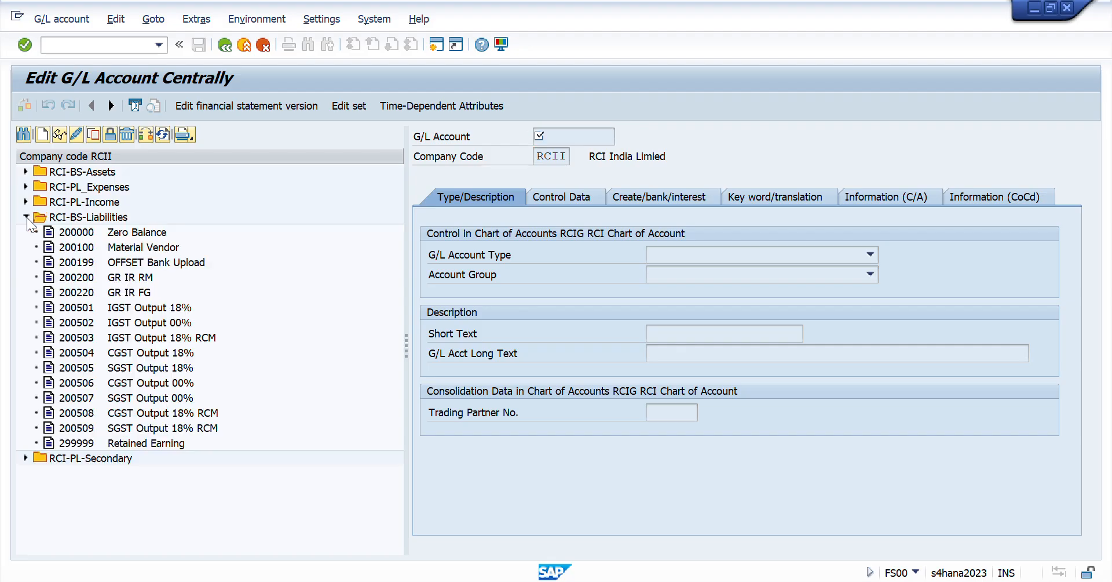
pyautogui.doubleClick(105, 277)
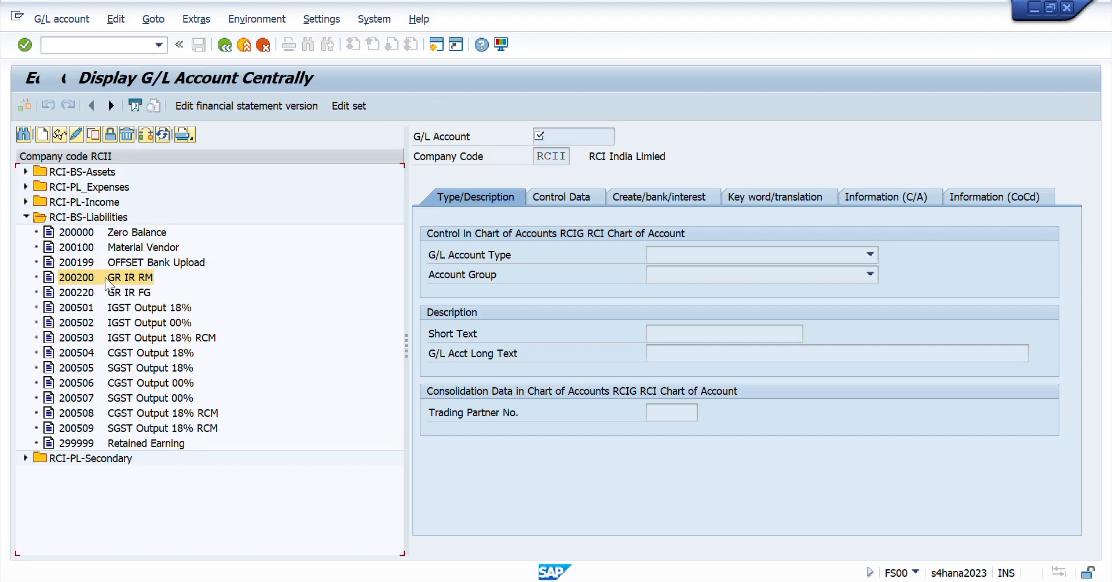
pyautogui.click(566, 200)
pyautogui.click(662, 333)
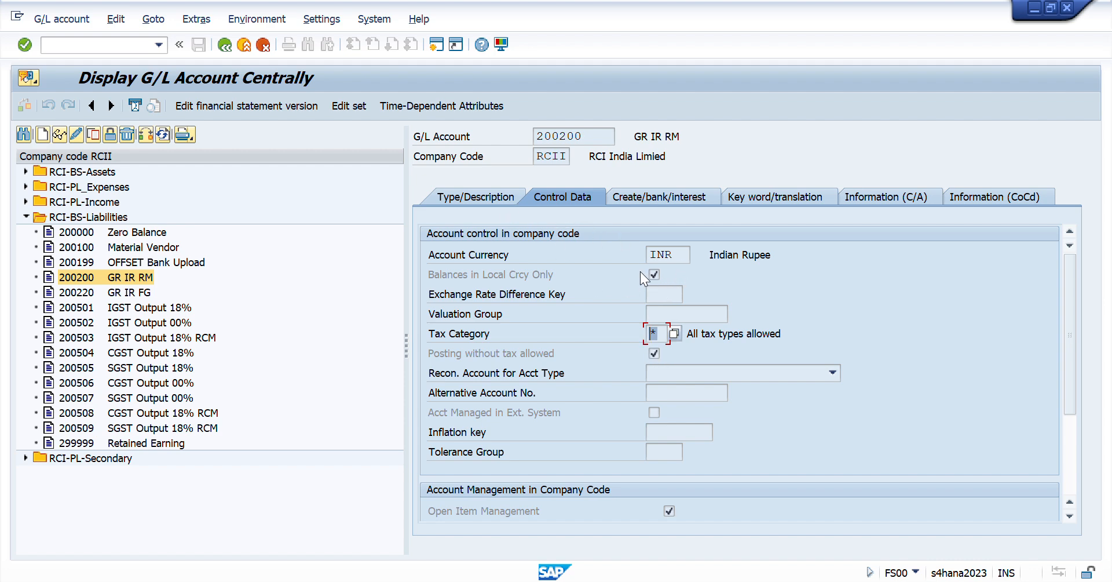
# - Switch to Excel, go to the MIRO task on the Day 41 sheet, and start transaction MIR4 back in SAP
pyautogui.hotkey('alt', 'Tab')
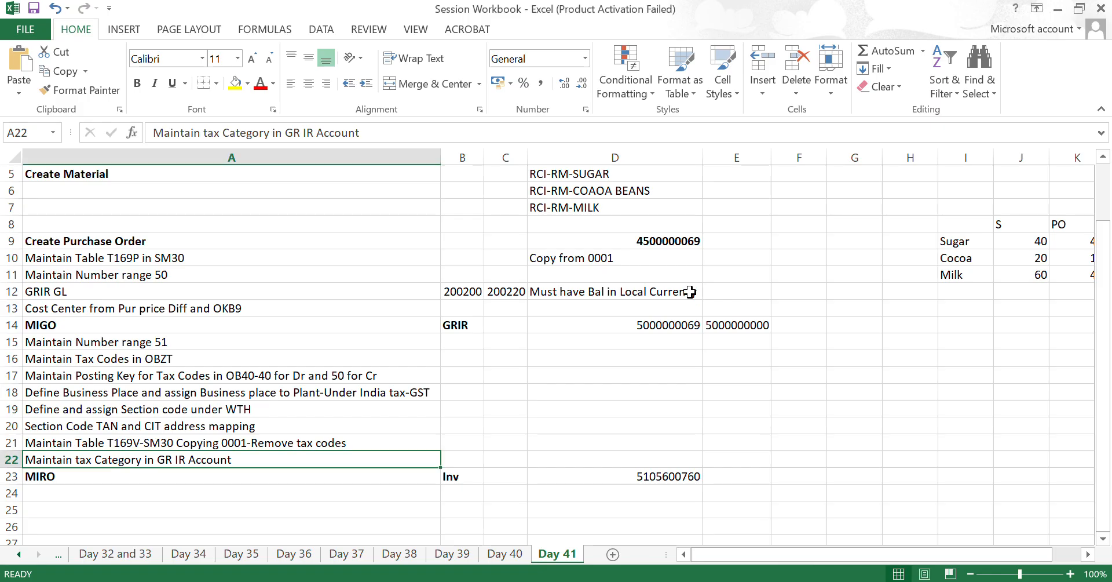
pyautogui.press('Down')
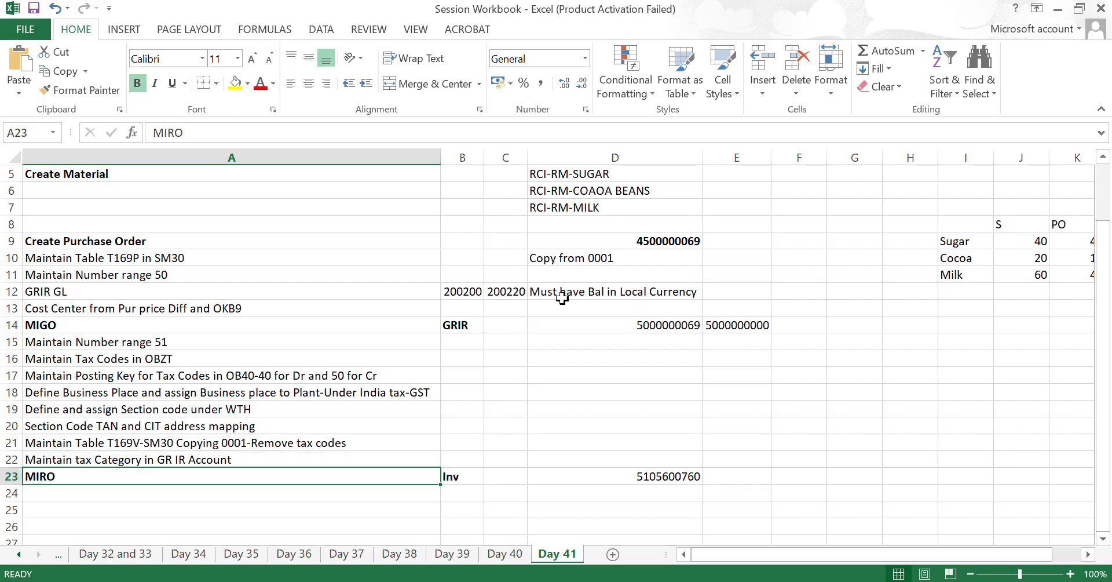
pyautogui.hotkey('alt', 'Tab')
pyautogui.hotkey('alt', 'Tab')
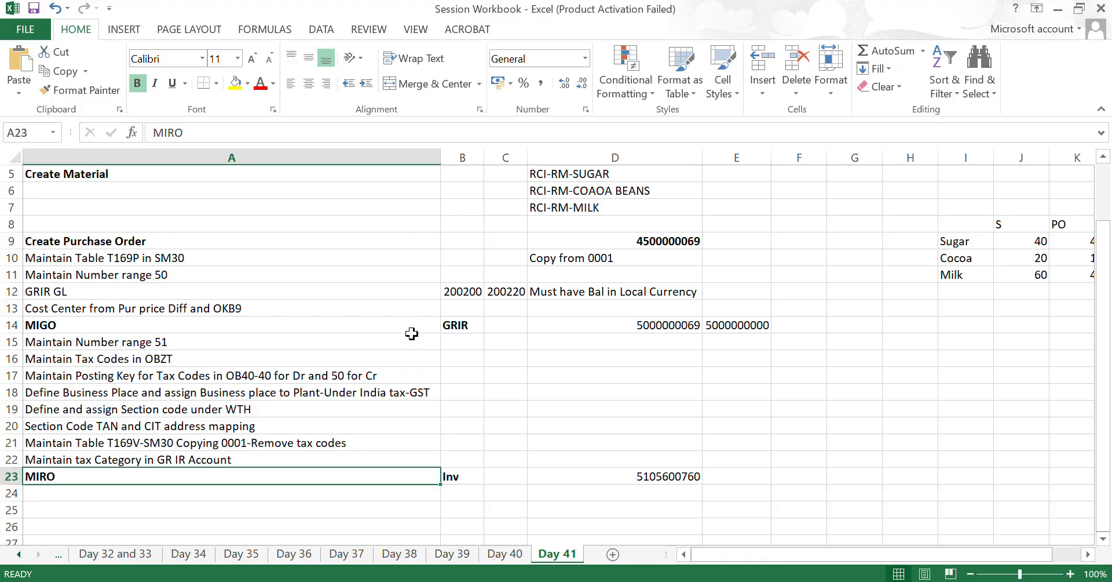
pyautogui.hotkey('alt', 'Tab')
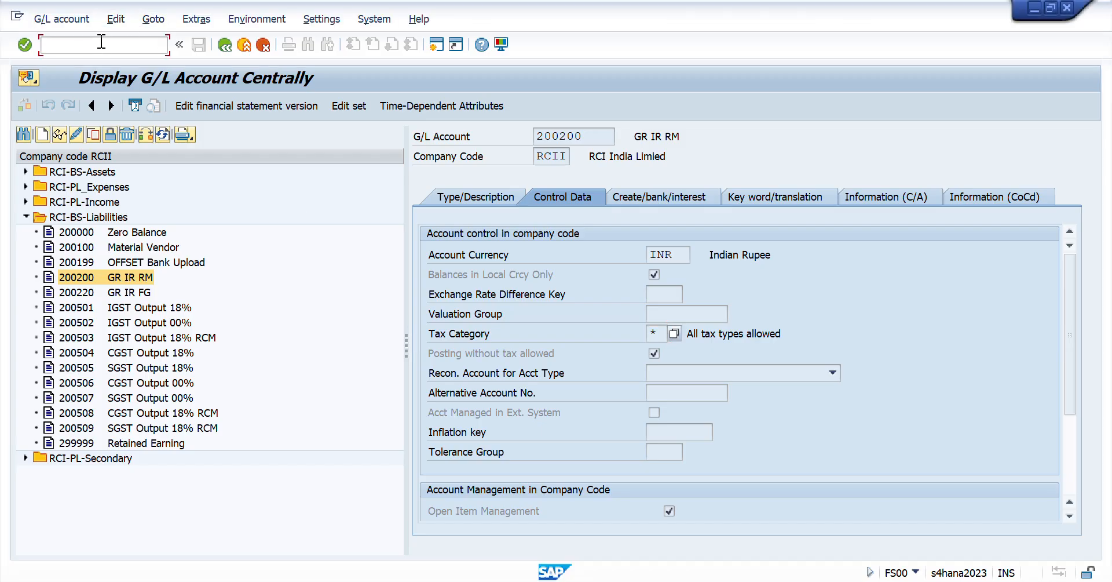
pyautogui.click(101, 41)
pyautogui.press('Return')
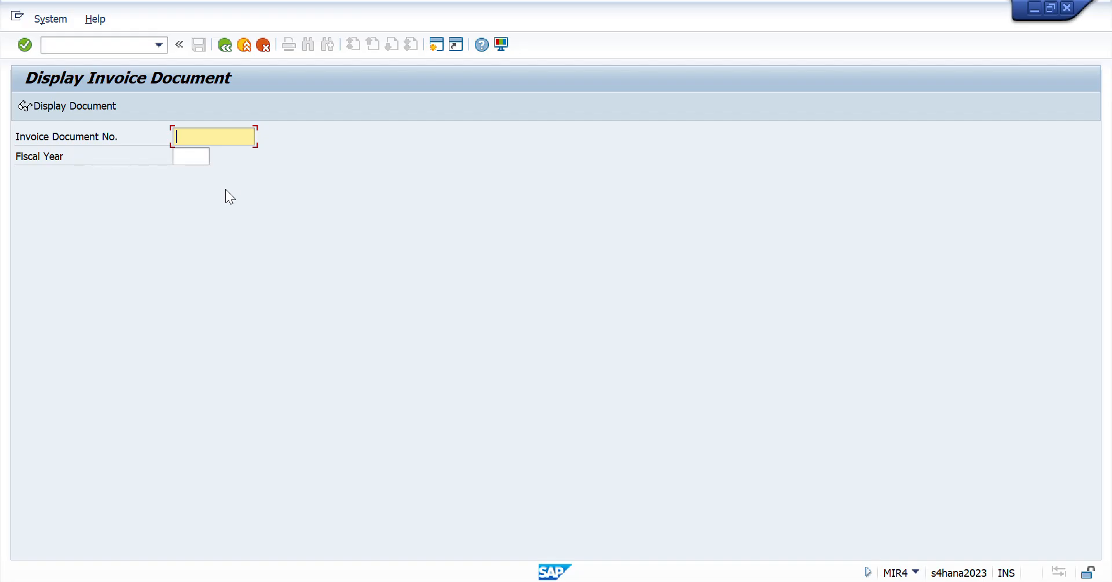
# - Switch to Excel, copy the invoice document number from cell D23 of the Day 41 sheet, and return to SAP
pyautogui.hotkey('alt', 'Tab')
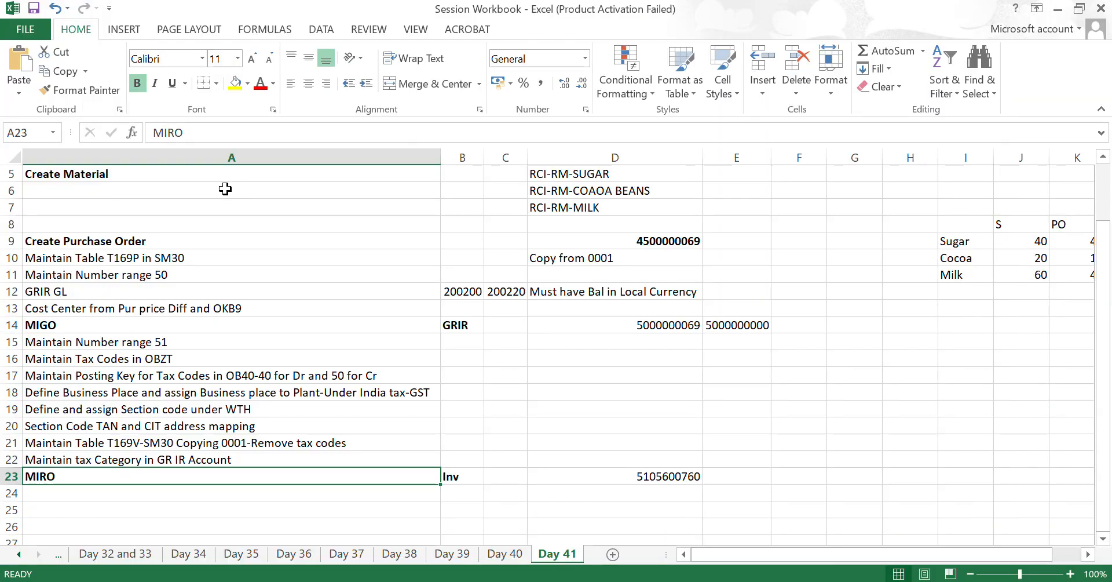
pyautogui.press('Right')
pyautogui.press('Right')
pyautogui.press('Right')
pyautogui.hotkey('ctrl', 'c')
pyautogui.hotkey('alt', 'Tab')
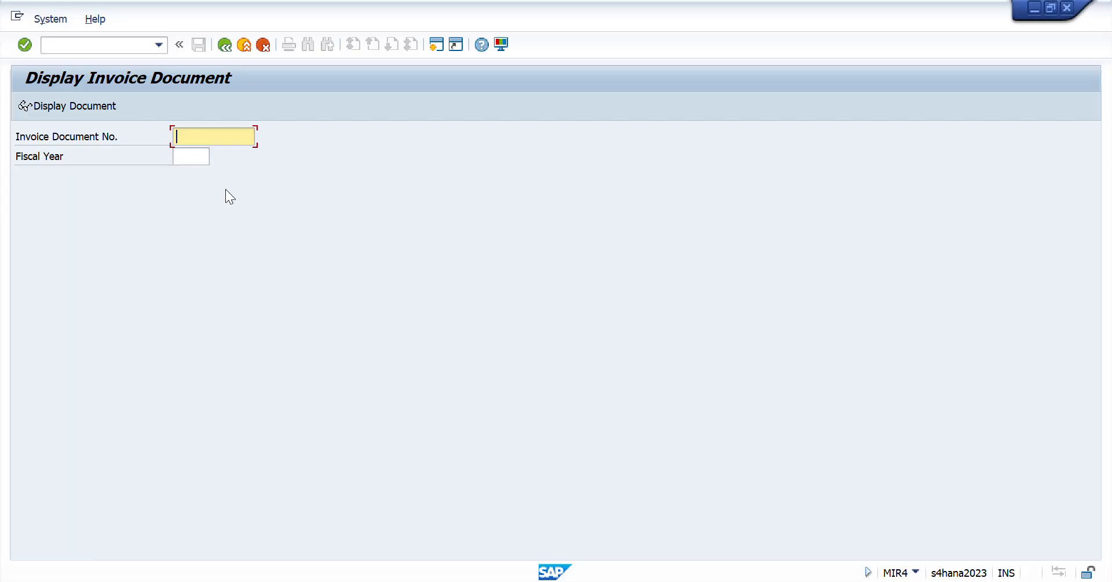
# - Display the invoice document with the copied number for fiscal year 2025 and check the amount of item 1
pyautogui.hotkey('ctrl', 'v')
pyautogui.press('Tab')
pyautogui.write('202')
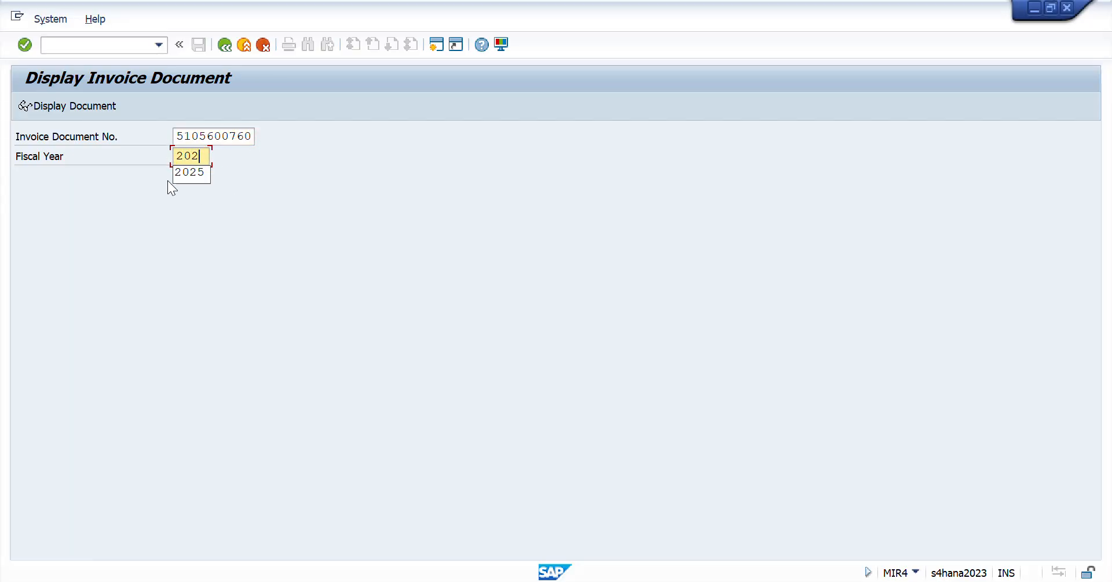
pyautogui.write('5')
pyautogui.press('Return')
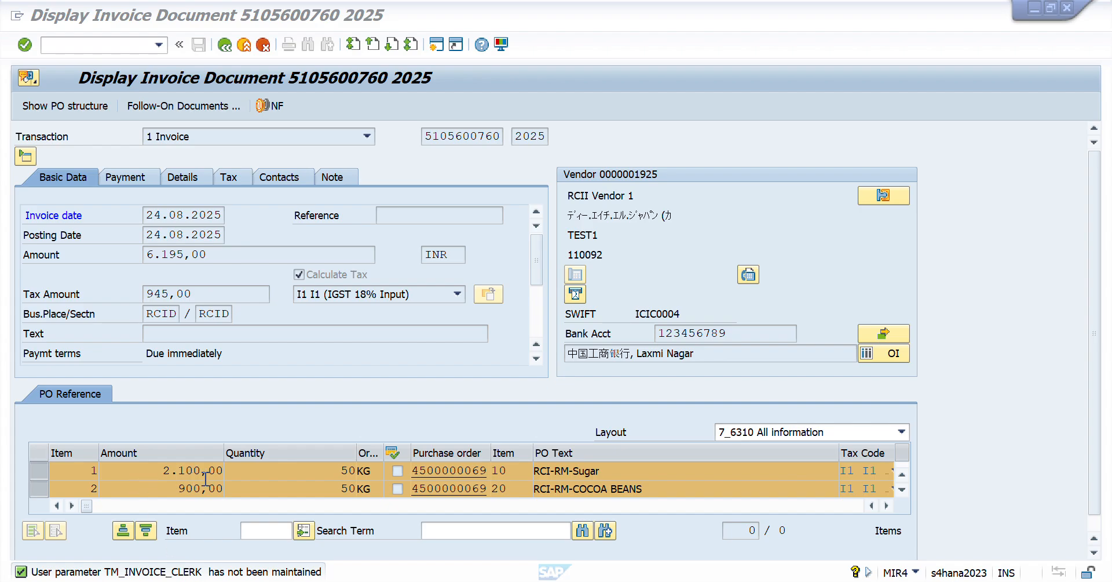
pyautogui.moveTo(158, 468); pyautogui.dragTo(220, 470)
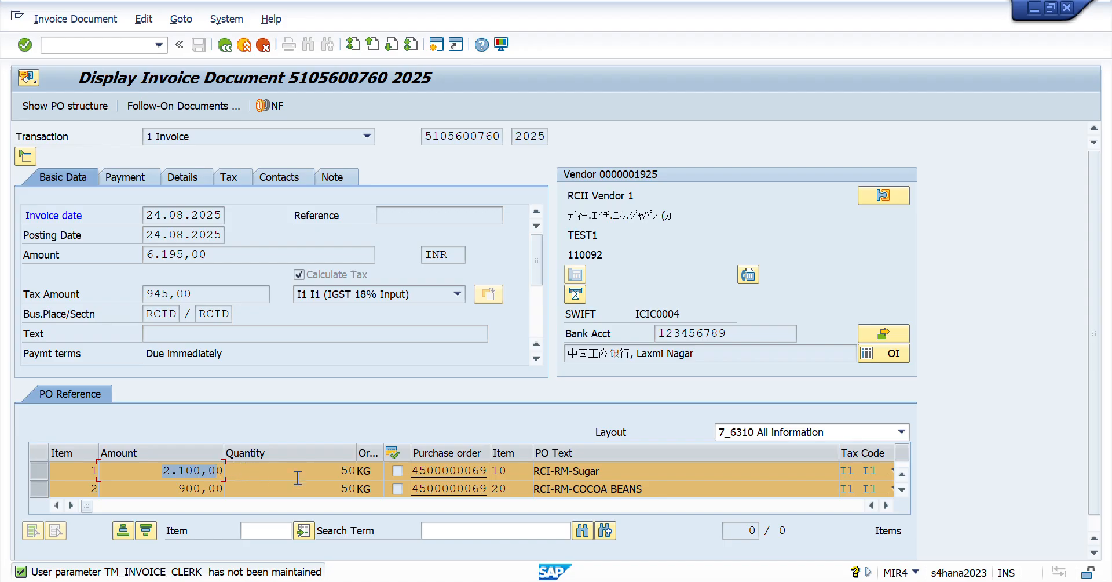
# - Switch to Excel and enter the heading "INV Amount" in cell P8 of the Day 41 sheet
pyautogui.hotkey('alt', 'Tab')
pyautogui.hotkey('alt', 'Tab')
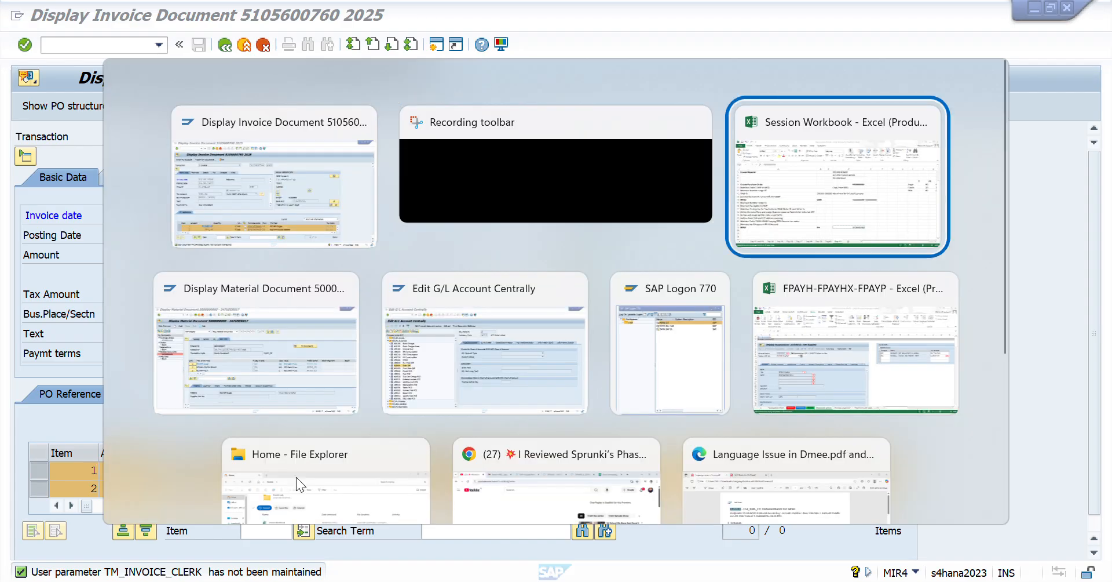
pyautogui.press('Right')
pyautogui.press('Right')
pyautogui.press('Right')
pyautogui.press('Right')
pyautogui.press('Right')
pyautogui.press('Right')
pyautogui.press('Right')
pyautogui.press('Right')
pyautogui.press('Right')
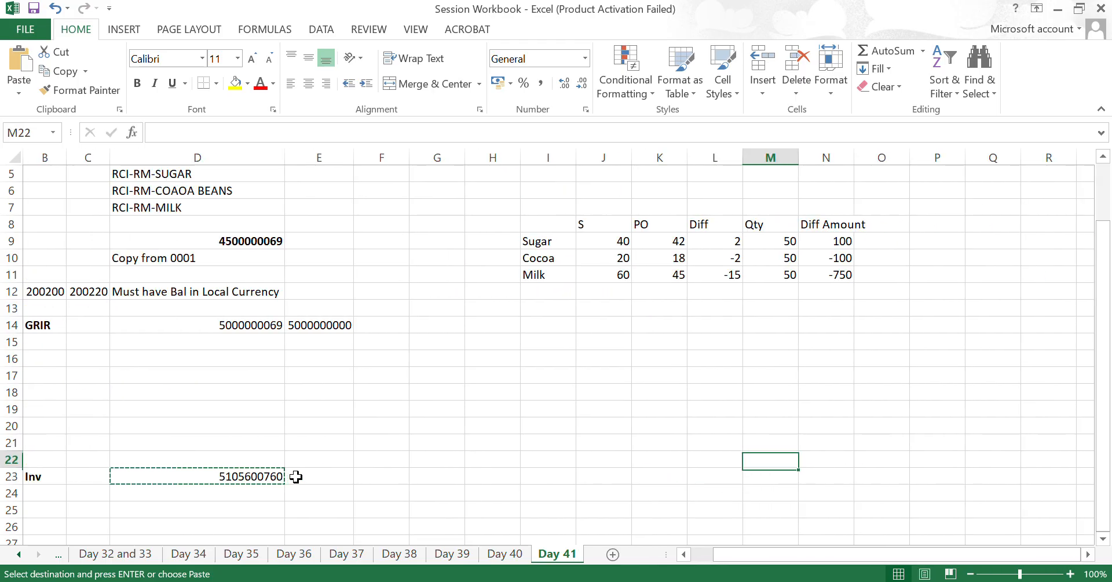
pyautogui.press('Up')
pyautogui.press('Up')
pyautogui.press('Up')
pyautogui.press('Up')
pyautogui.press('Up')
pyautogui.press('Up')
pyautogui.press('Up')
pyautogui.press('Up')
pyautogui.press('Up')
pyautogui.press('Up')
pyautogui.press('Up')
pyautogui.press('Up')
pyautogui.press('Up')
pyautogui.press('Up')
pyautogui.press('Up')
pyautogui.press('Right')
pyautogui.press('Right')
pyautogui.press('Right')
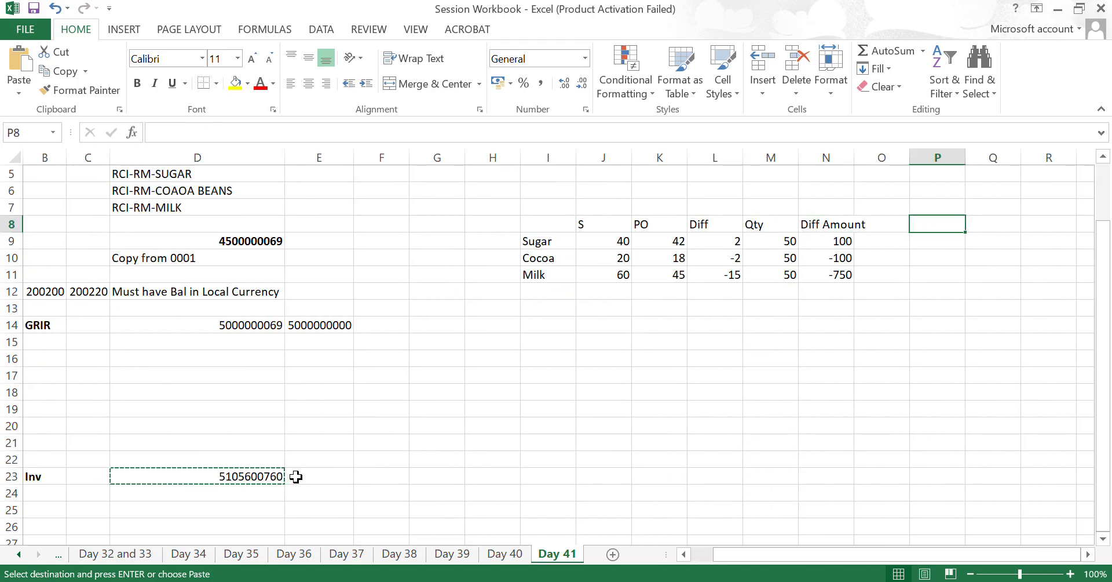
pyautogui.press('Left')
pyautogui.press('Right')
pyautogui.write('I')
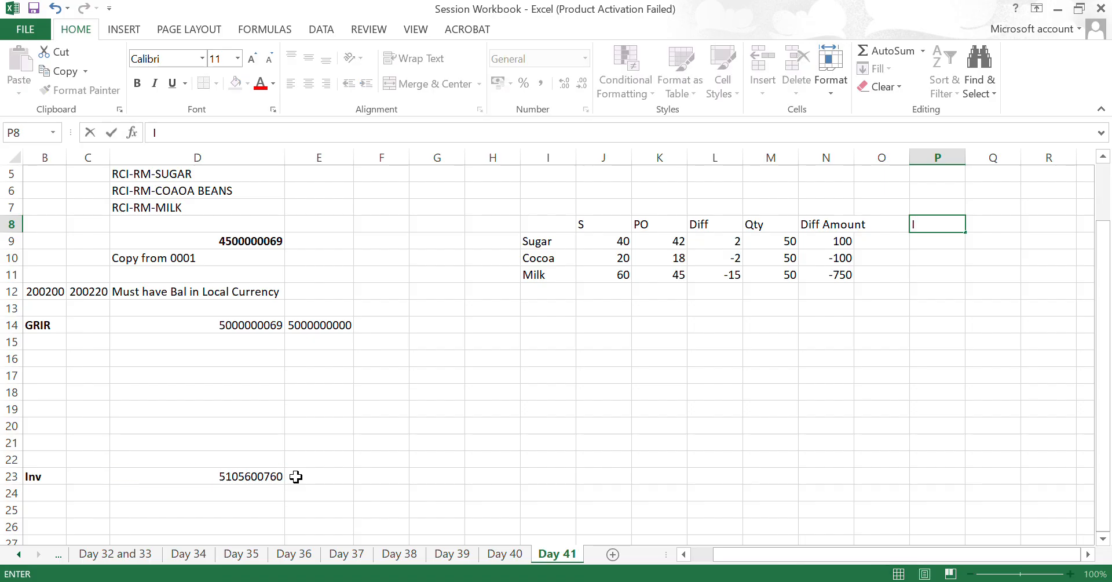
pyautogui.write('NV Amount')
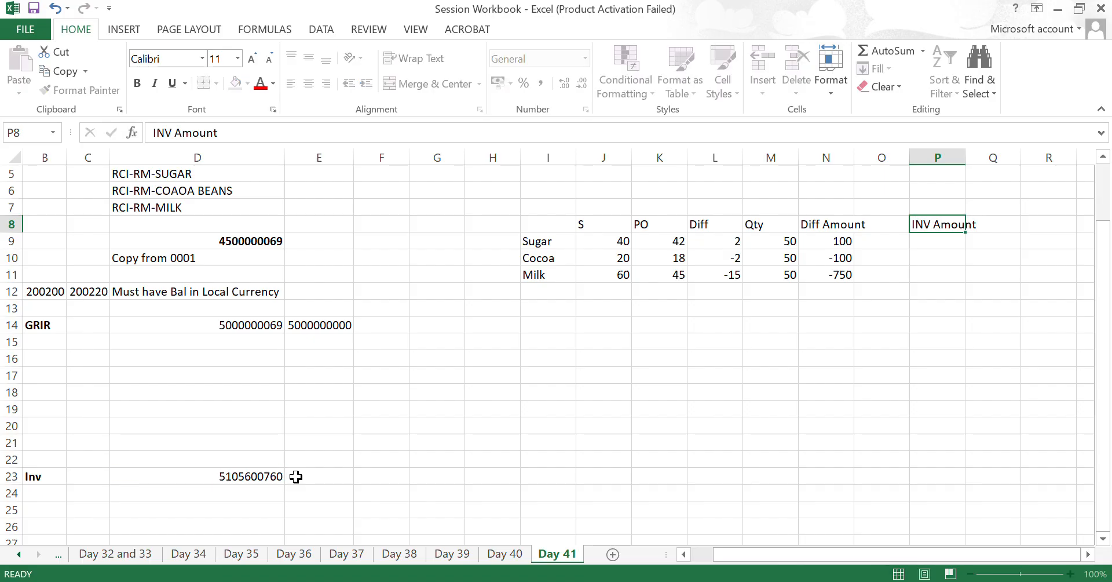
pyautogui.press('Return')
# - Calculate the sugar invoice amount in P9 with the formula =M9*K9
pyautogui.write('=')
pyautogui.press('Left')
pyautogui.press('Left')
pyautogui.press('Left')
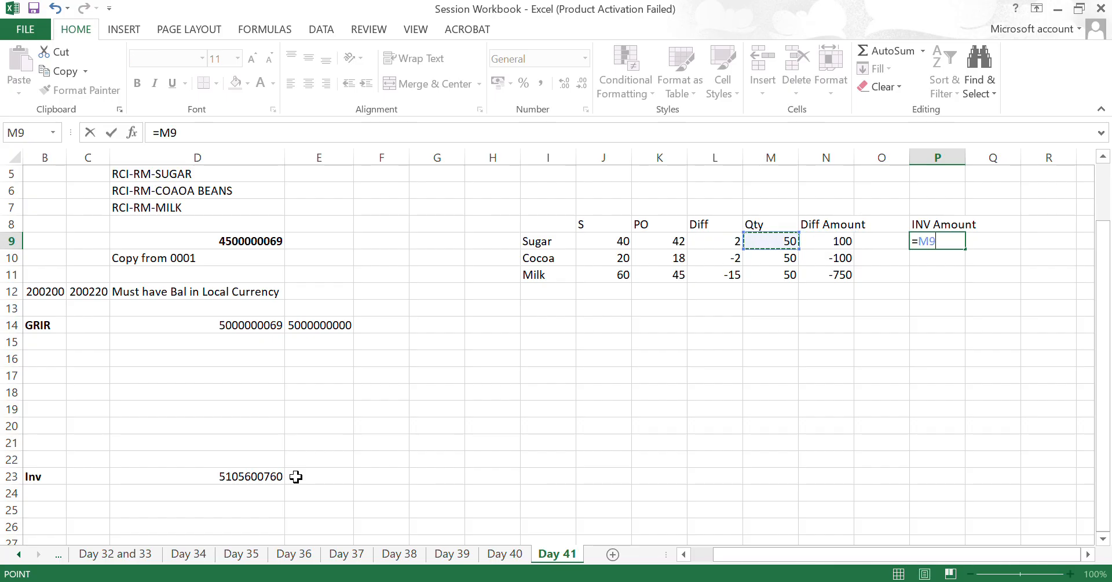
pyautogui.write('*')
pyautogui.press('Left')
pyautogui.press('Left')
pyautogui.press('Left')
pyautogui.press('Left')
pyautogui.press('Left')
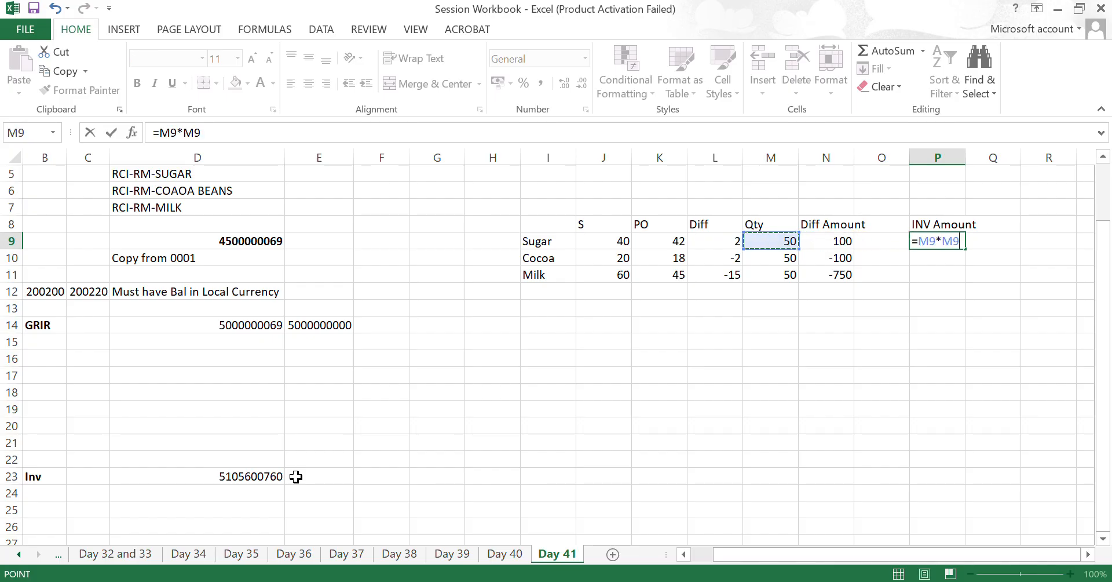
pyautogui.press('Return')
# - Fill the invoice amount formula down from P9 to P11 for cocoa and milk, and check the copied cells
pyautogui.hotkey('shift', 'Down')
pyautogui.hotkey('shift', 'Down')
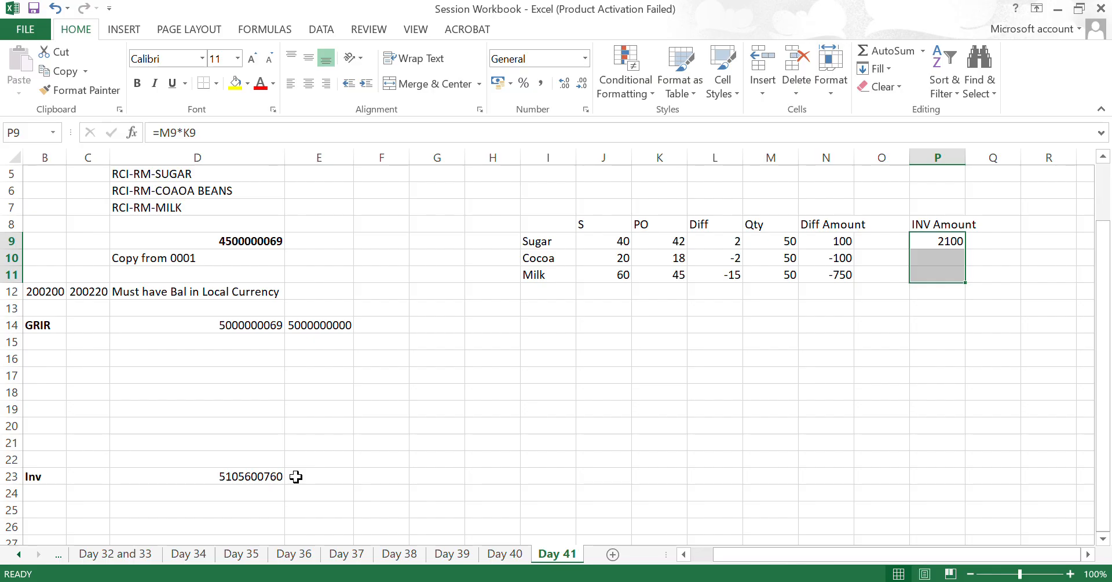
pyautogui.hotkey('ctrl', 'd')
pyautogui.press('Down')
pyautogui.press('Up')
pyautogui.press('Down')
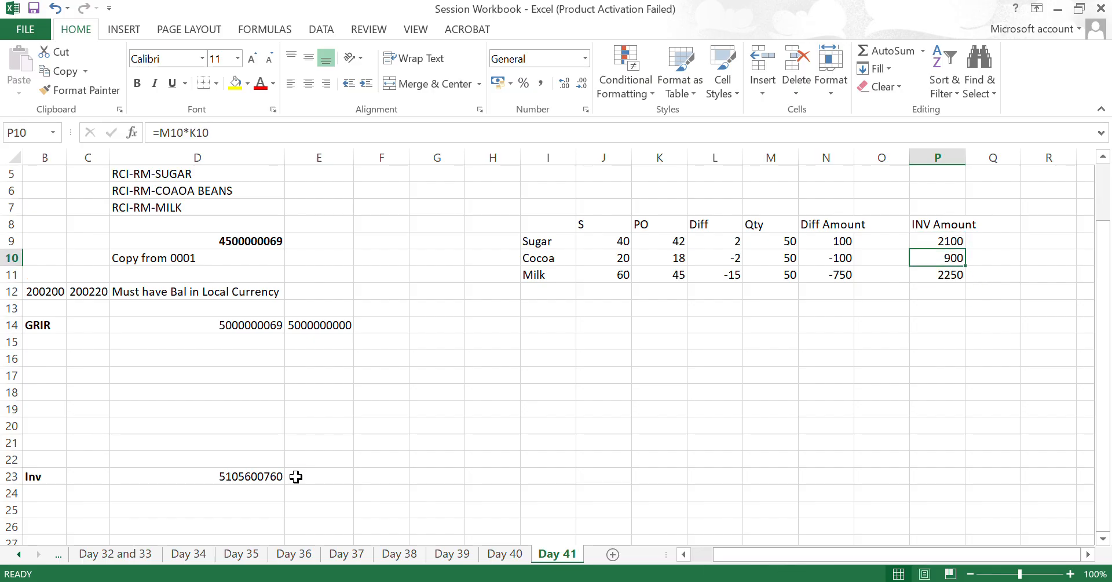
pyautogui.press('Down')
# - Switch to SAP, check the invoice's remaining items, business place, section code and tax amount, and return to Excel
pyautogui.hotkey('alt', 'Tab')
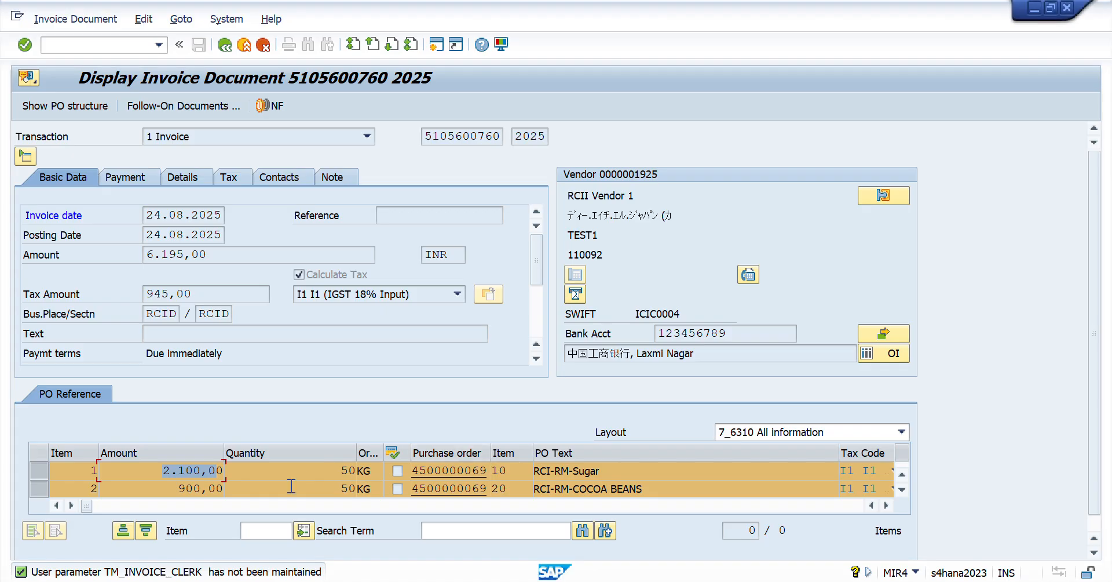
pyautogui.click(901, 489)
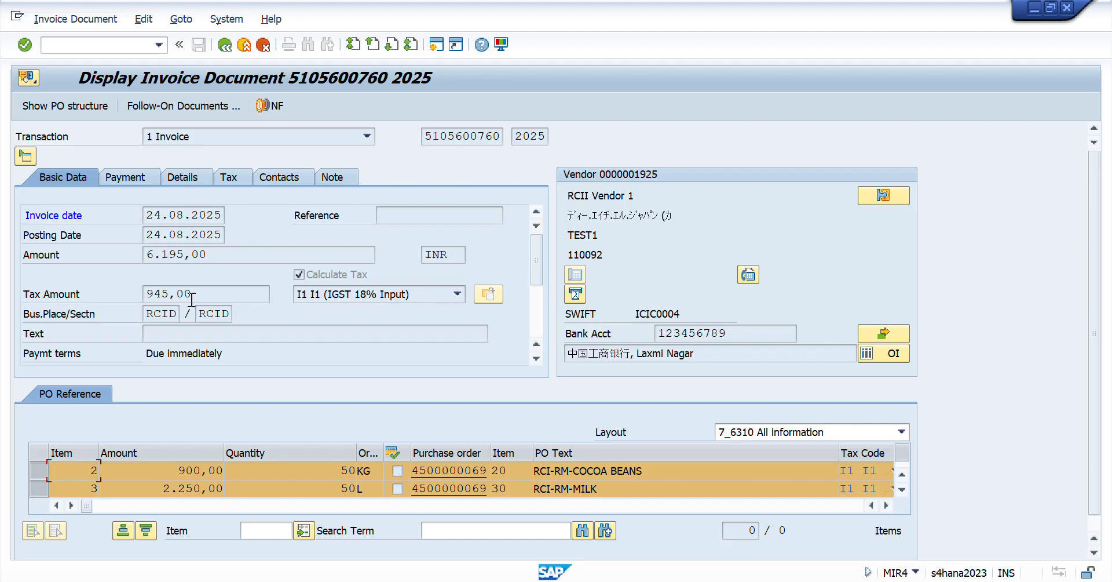
pyautogui.doubleClick(161, 314)
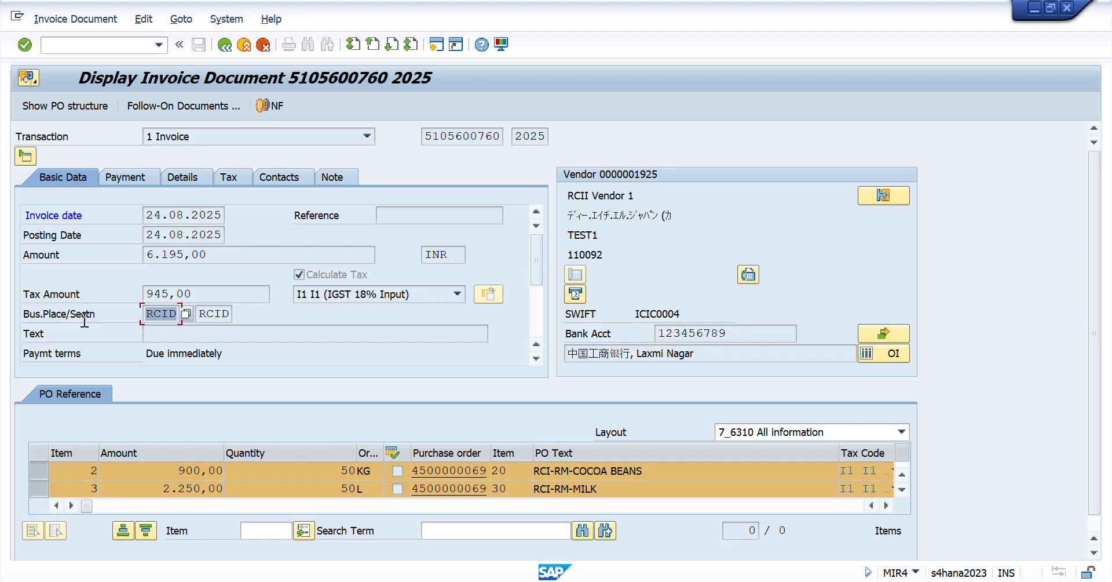
pyautogui.doubleClick(230, 314)
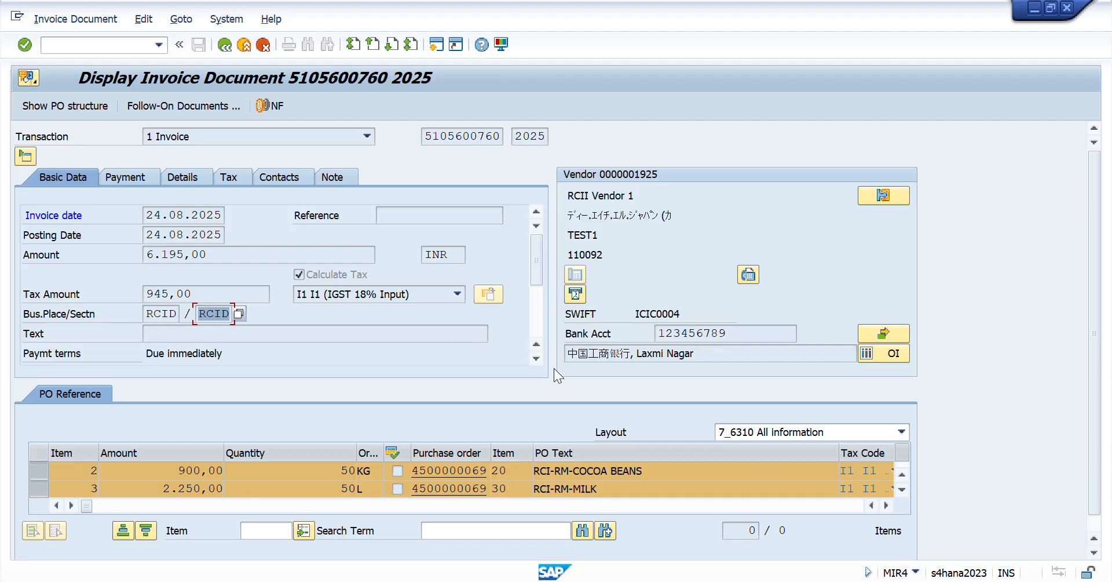
pyautogui.doubleClick(190, 293)
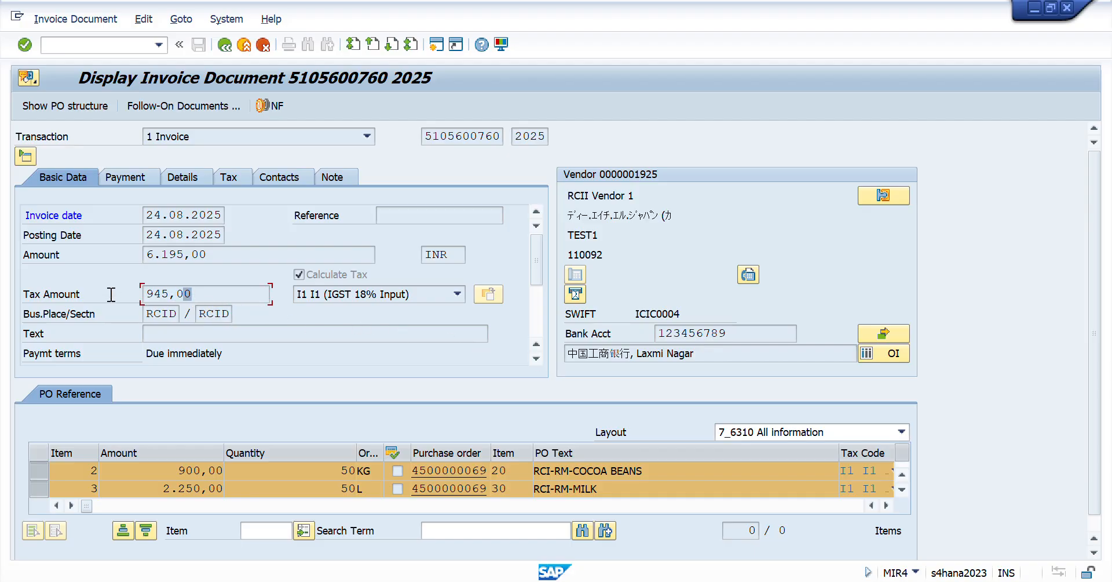
pyautogui.hotkey('alt', 'Tab')
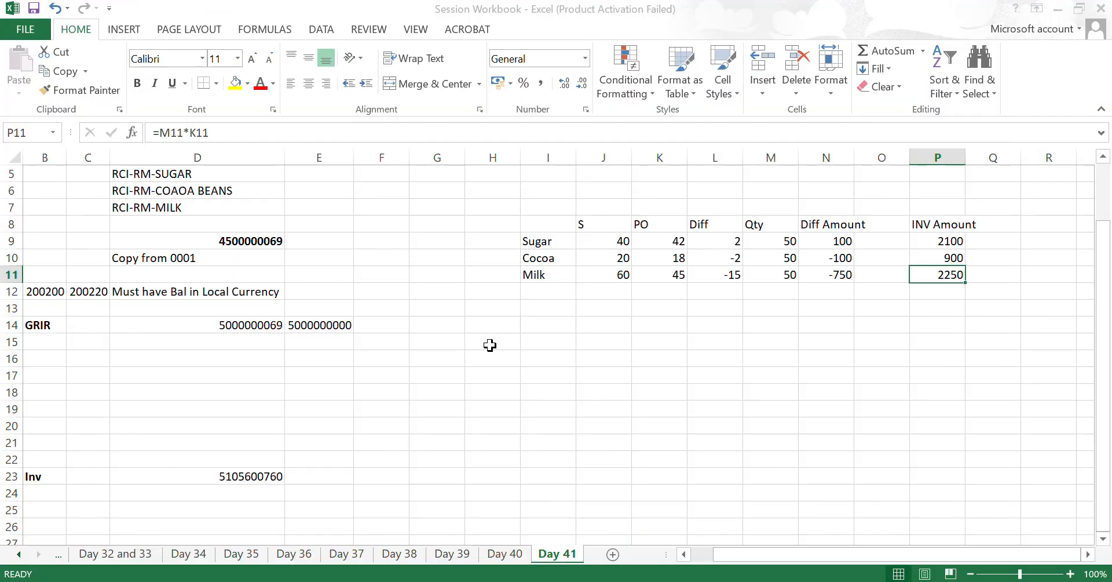
# - Sum the three invoice amounts in P12 with AutoSum and make the total bold
pyautogui.press('Left')
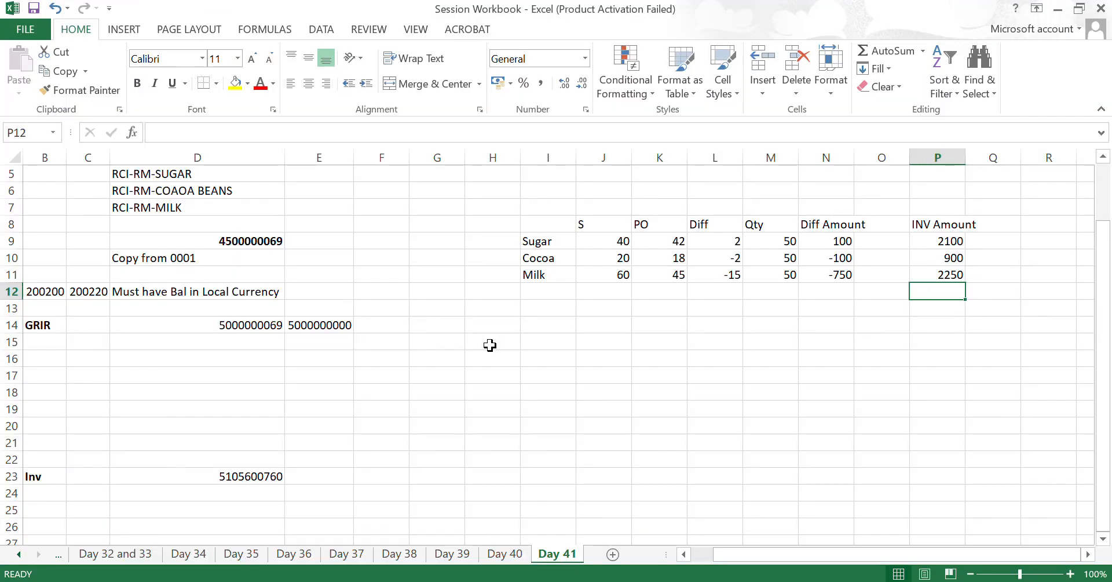
pyautogui.hotkey('alt', '=')
pyautogui.press('Return')
pyautogui.press('Up')
pyautogui.hotkey('ctrl', 'b')
# - Enter the tax rate 18 in Q12 and calculate the tax amount in R12 with the formula =P12*Q12%
pyautogui.press('Right')
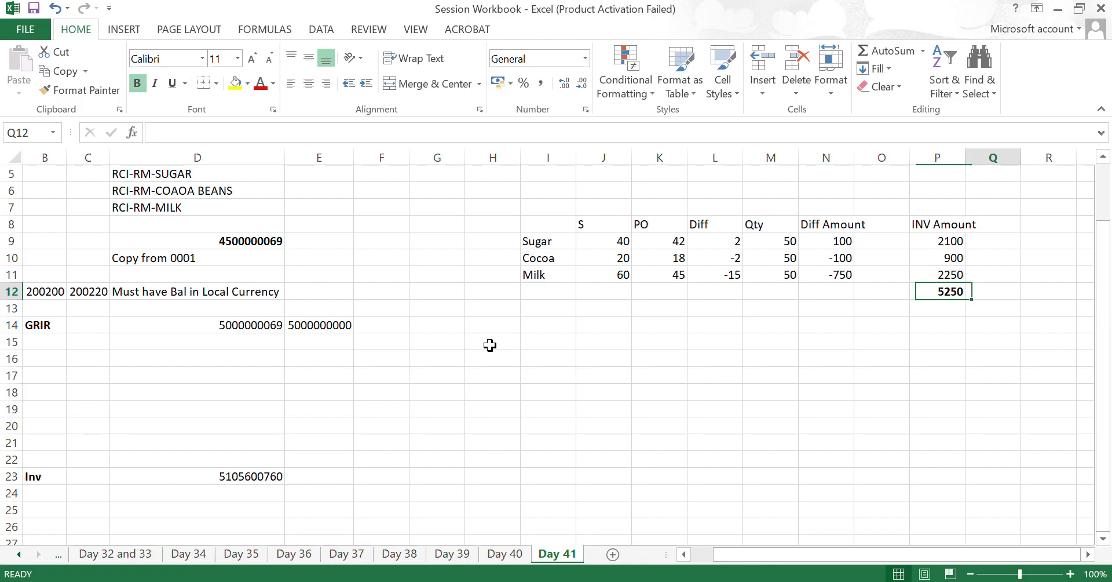
pyautogui.write('18')
pyautogui.press('Right')
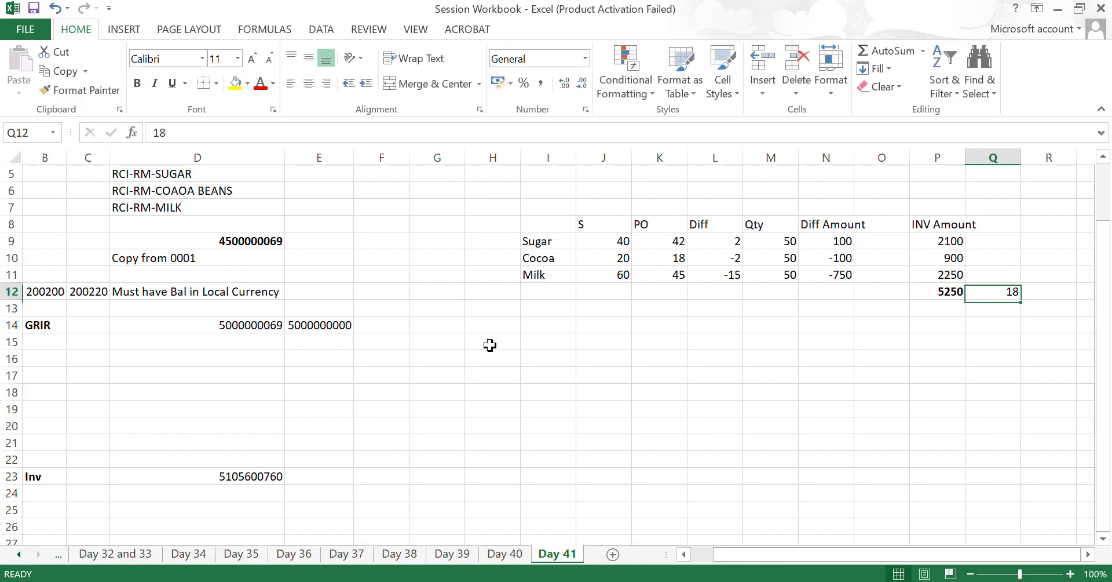
pyautogui.write('=')
pyautogui.press('Left')
pyautogui.press('Left')
pyautogui.write('*')
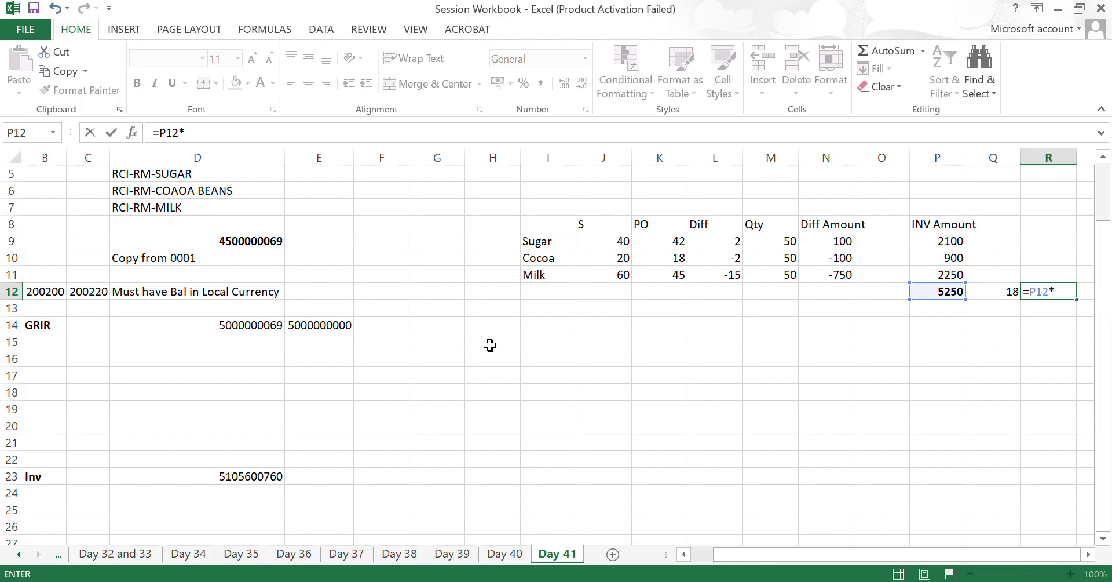
pyautogui.press('Left')
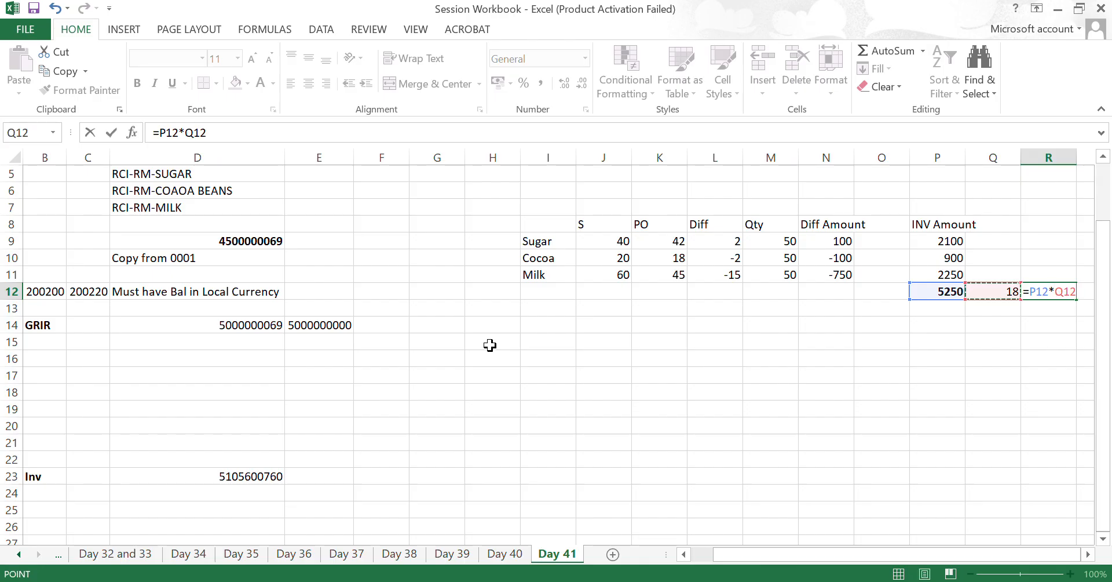
pyautogui.press('Return')
pyautogui.press('Up')
# - Review the total, tax rate and tax amount in row 12, and compare the tax with the invoice in SAP
pyautogui.press('Left')
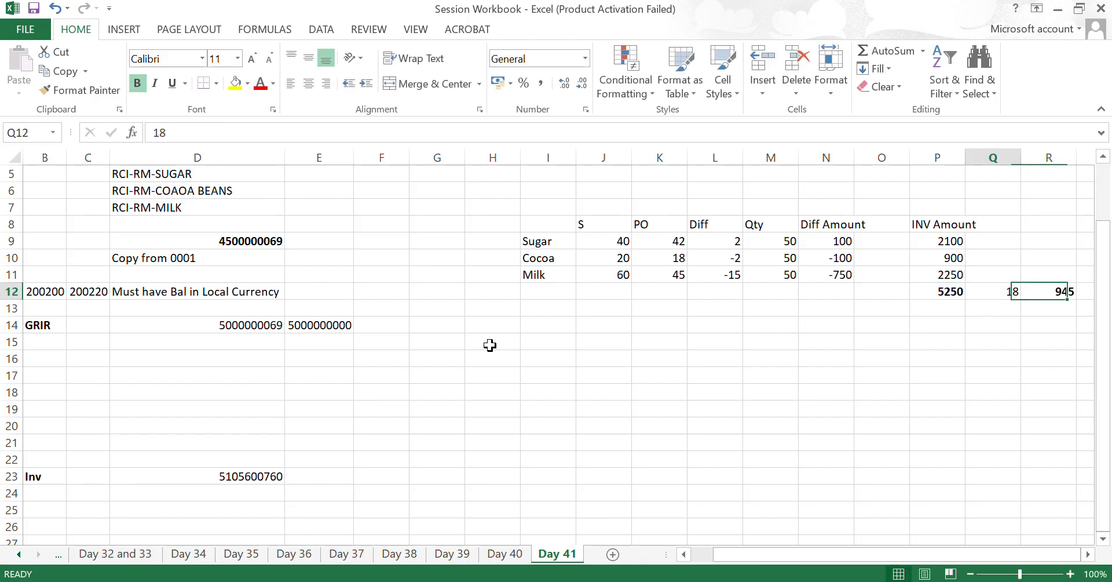
pyautogui.press('Left')
pyautogui.press('Right')
pyautogui.press('Right')
pyautogui.press('Right')
pyautogui.press('Right')
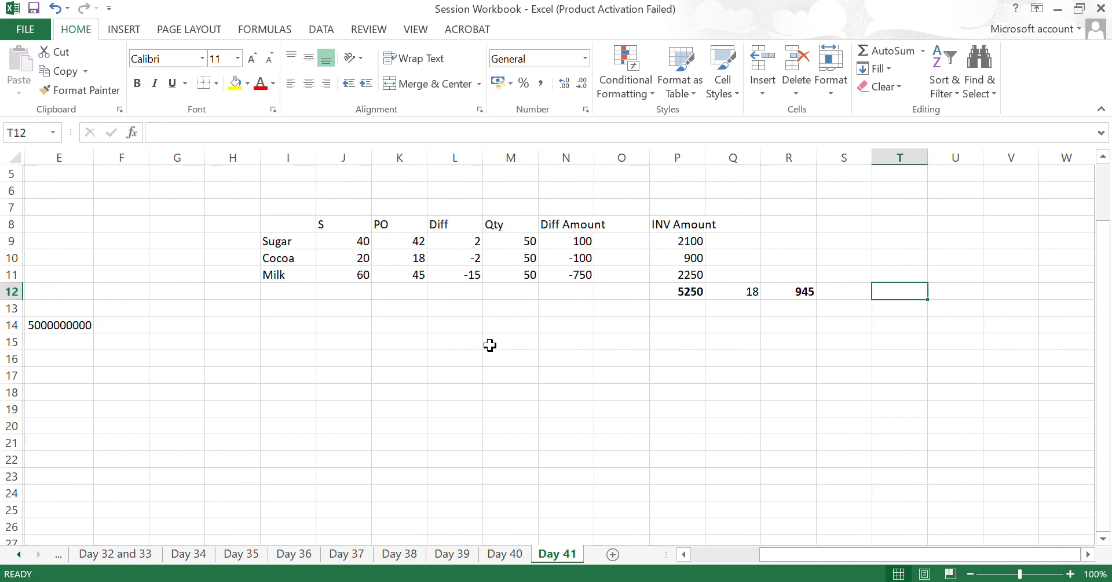
pyautogui.press('Left')
pyautogui.press('Left')
pyautogui.press('Left')
pyautogui.press('Left')
pyautogui.hotkey('shift', 'Right')
pyautogui.press('Right')
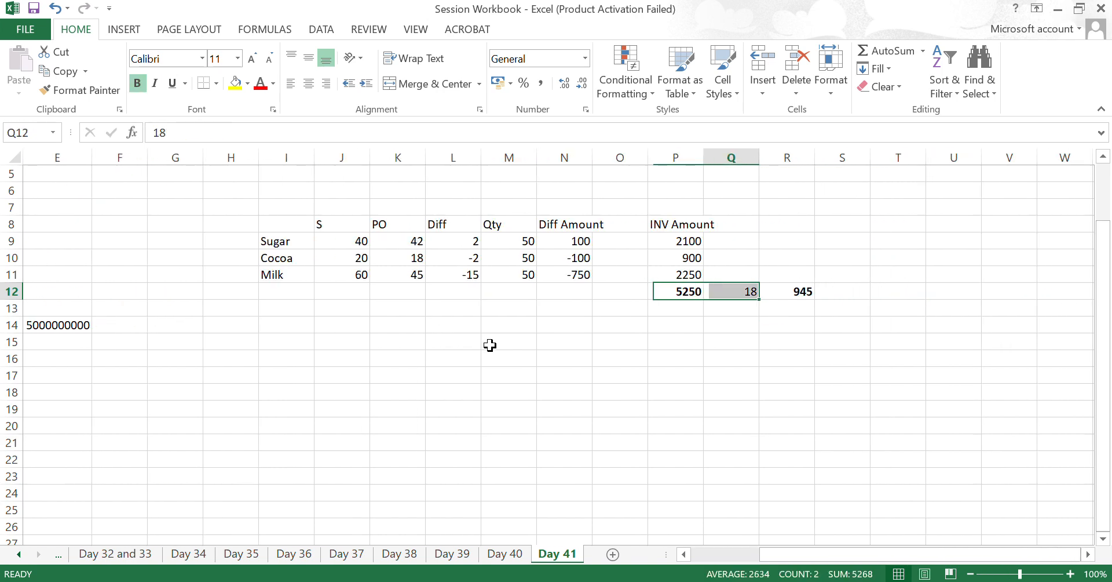
pyautogui.press('Right')
pyautogui.press('Left')
pyautogui.press('Right')
pyautogui.press('Right')
pyautogui.press('Left')
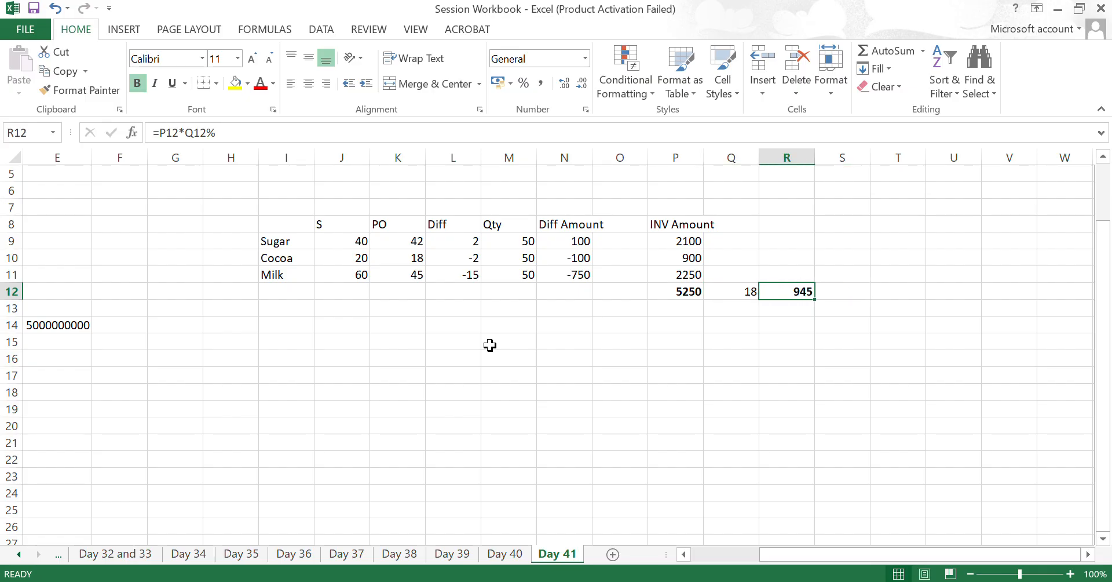
pyautogui.hotkey('alt', 'Tab')
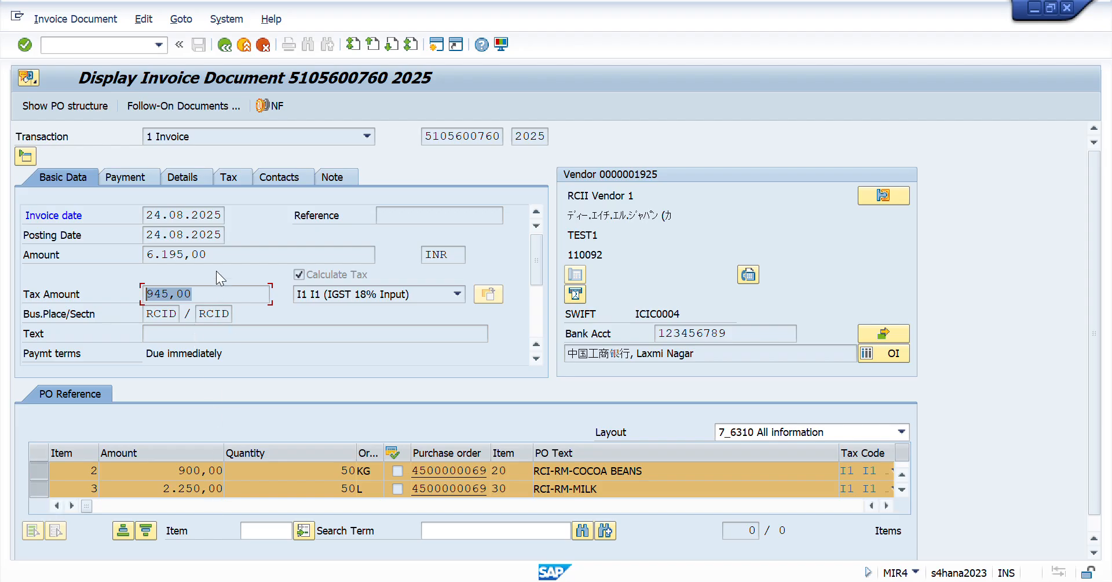
pyautogui.hotkey('alt', 'Tab')
# - Calculate the gross invoice amount in S12 with the formula =R12+P12, and compare it with the invoice amount in SAP
pyautogui.press('Right')
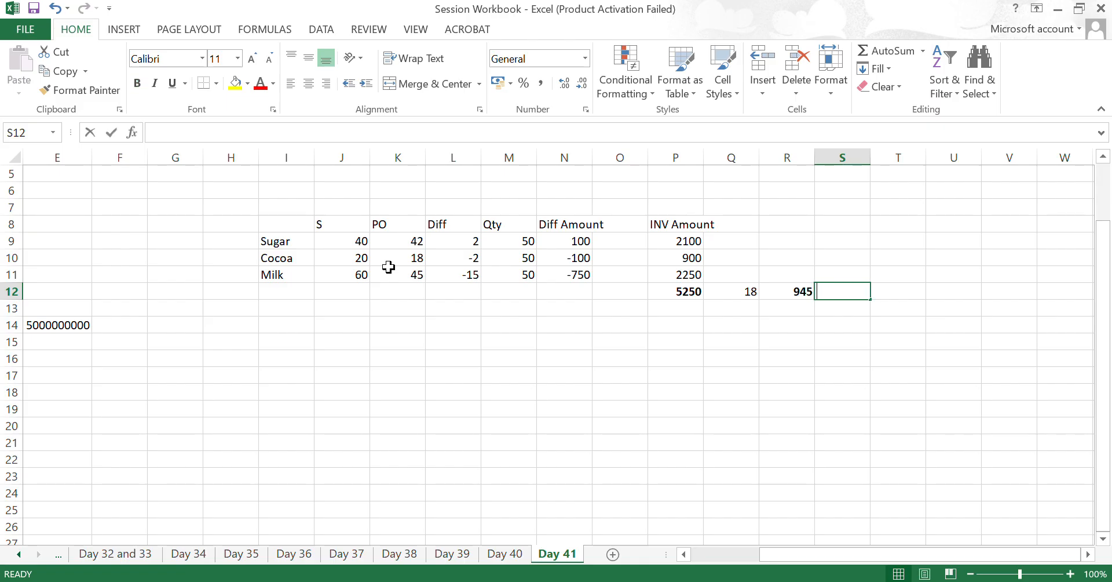
pyautogui.write('=')
pyautogui.press('Left')
pyautogui.write('+')
pyautogui.press('Left')
pyautogui.press('Left')
pyautogui.press('Left')
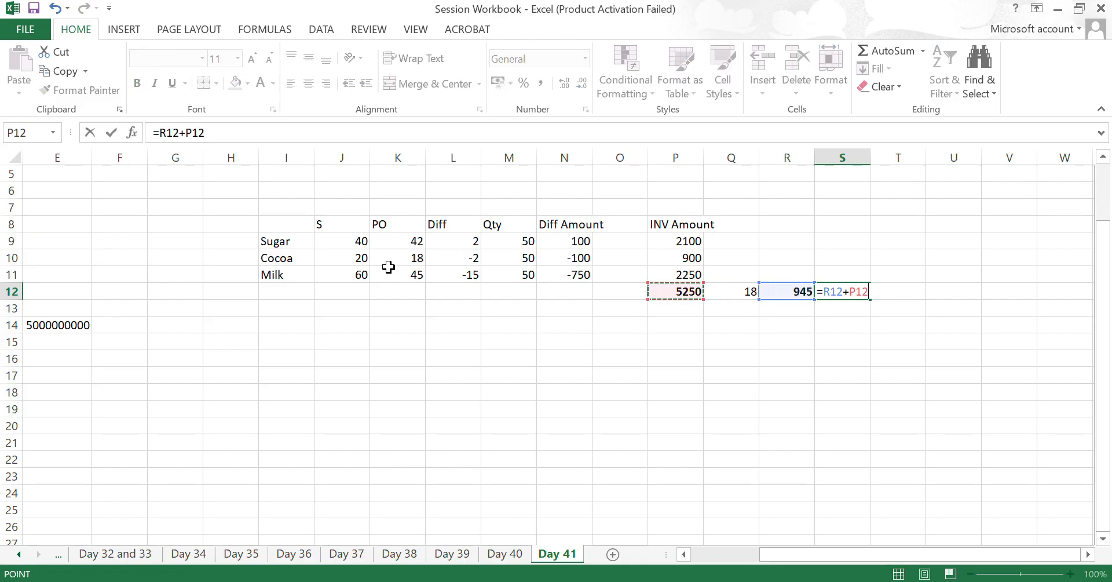
pyautogui.hotkey('ctrl', 'Return')
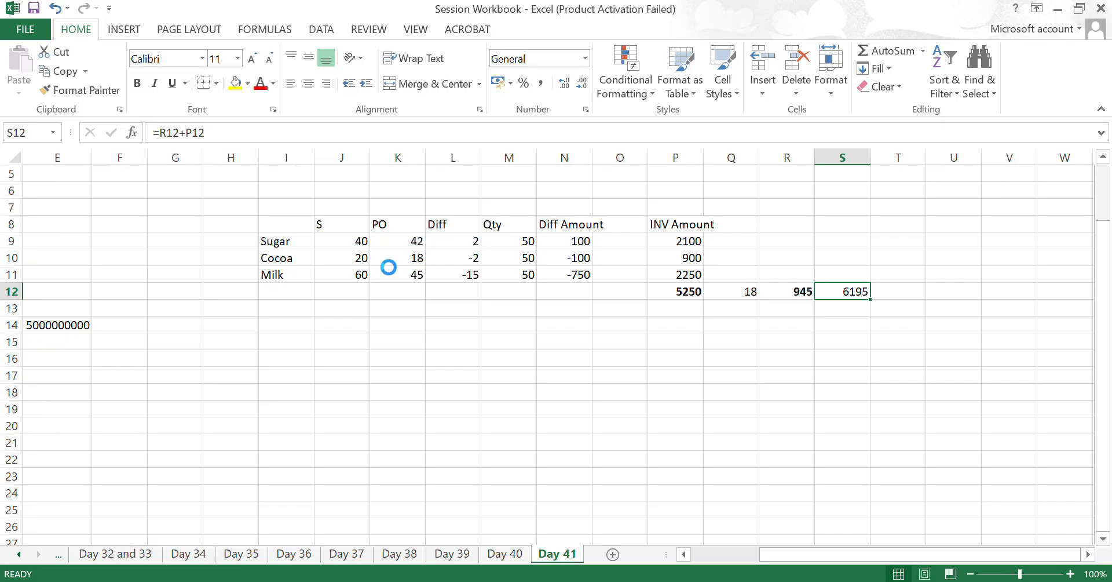
pyautogui.hotkey('alt', 'Tab')
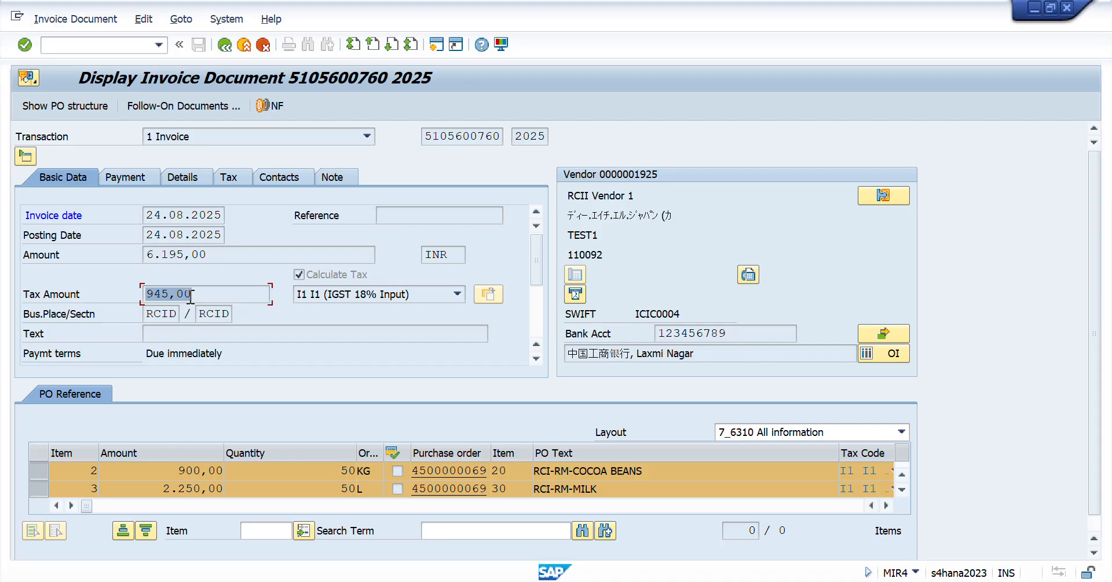
pyautogui.click(216, 254)
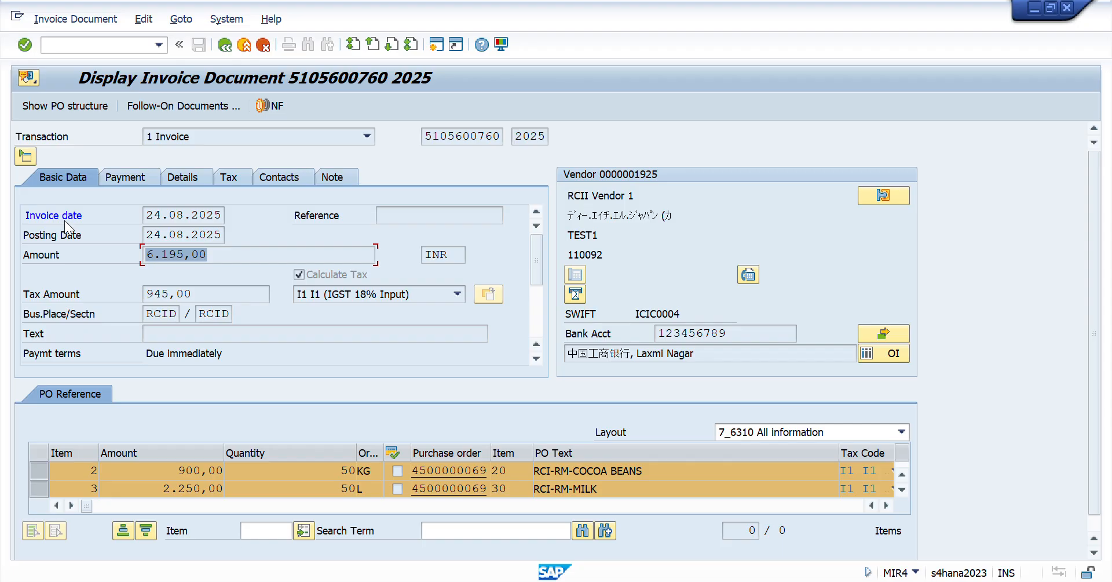
# - Examine the invoice's payment data: baseline date, payment method, partner bank, payment block, payment terms, house bank and payment reason
pyautogui.click(133, 177)
pyautogui.click(133, 177)
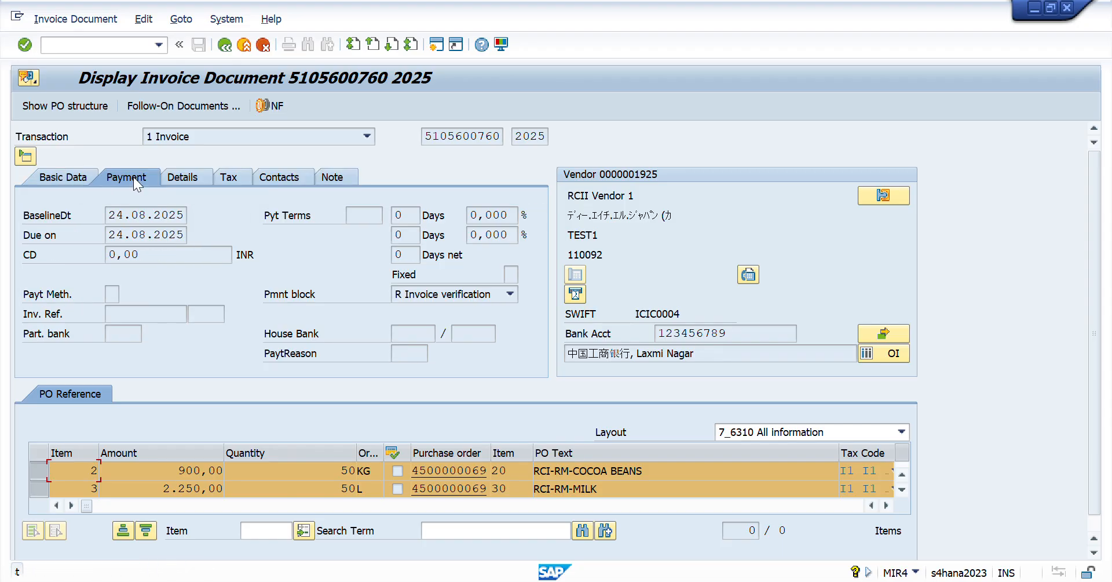
pyautogui.moveTo(183, 212); pyautogui.dragTo(5, 212)
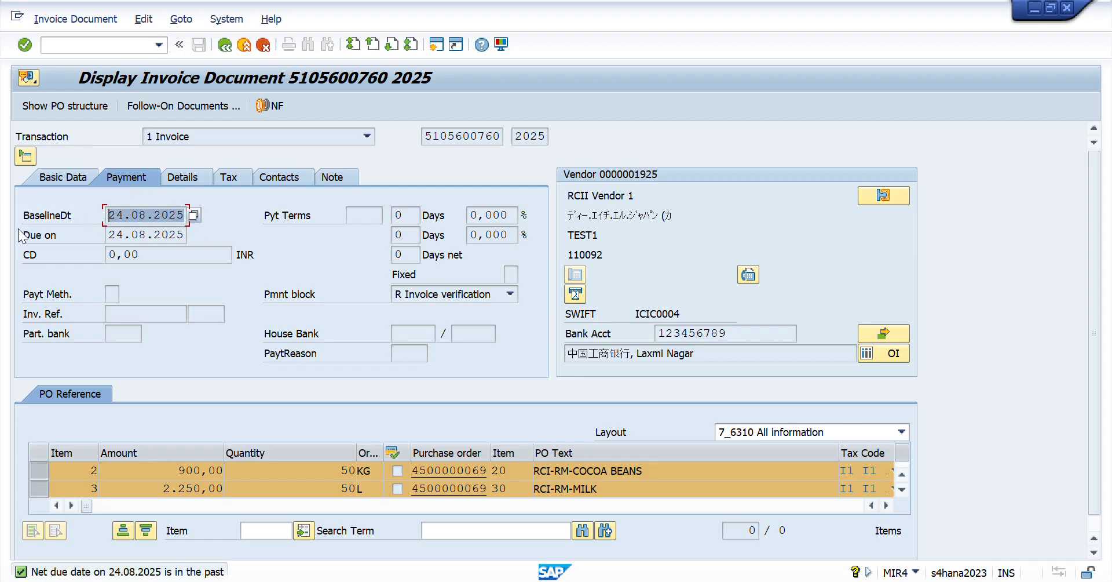
pyautogui.click(113, 294)
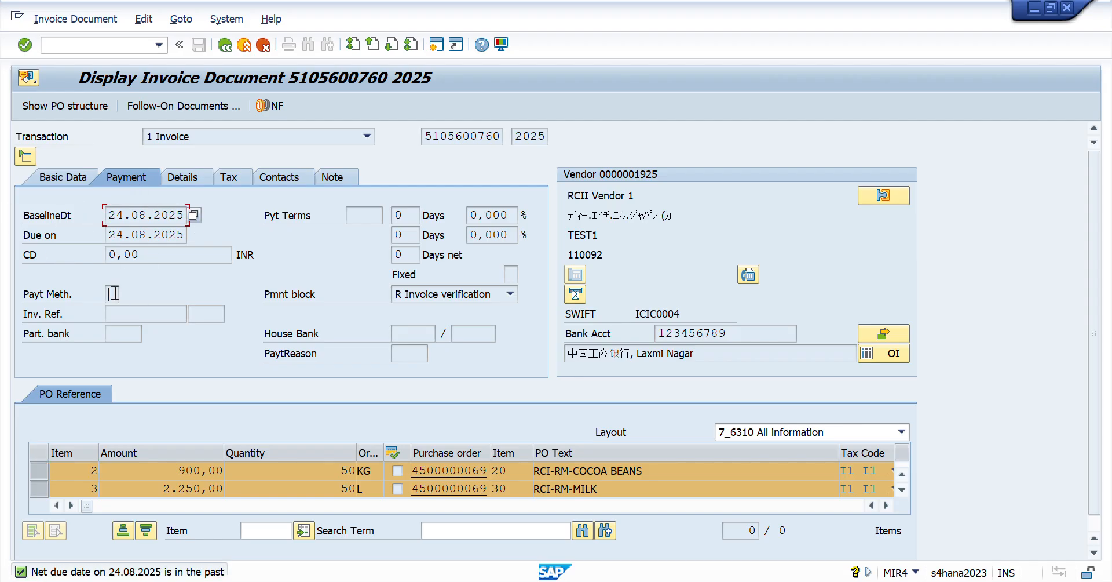
pyautogui.click(126, 335)
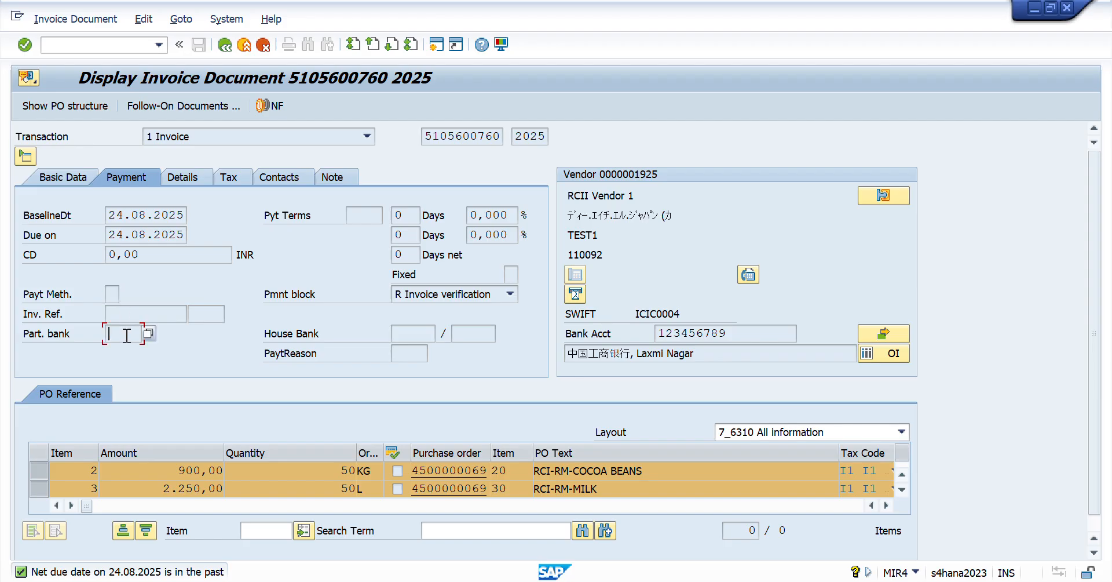
pyautogui.click(434, 298)
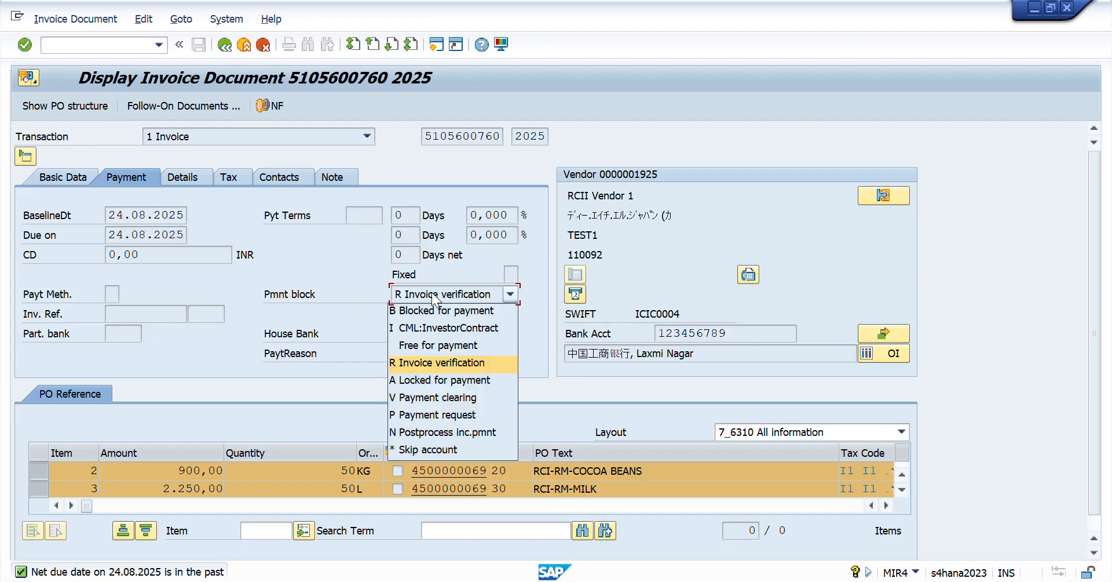
pyautogui.click(435, 298)
pyautogui.click(371, 208)
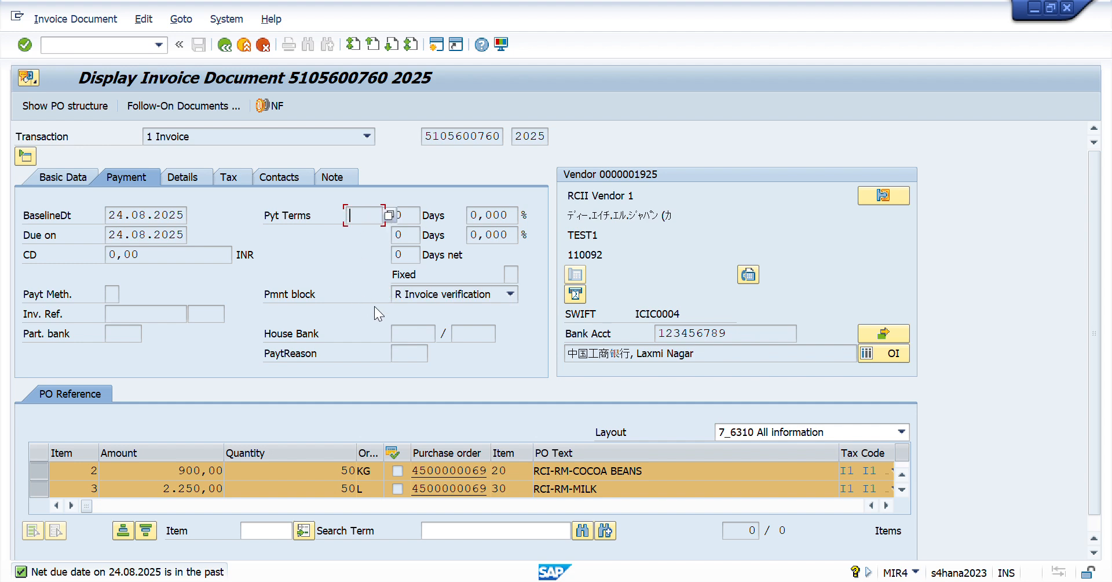
pyautogui.click(412, 333)
pyautogui.click(415, 354)
# - Switch to Excel and review the row 12 calculations and the Day 41 checklist down to the MIRO entry
pyautogui.hotkey('alt', 'Tab')
pyautogui.press('Left')
pyautogui.press('Left')
pyautogui.press('Left')
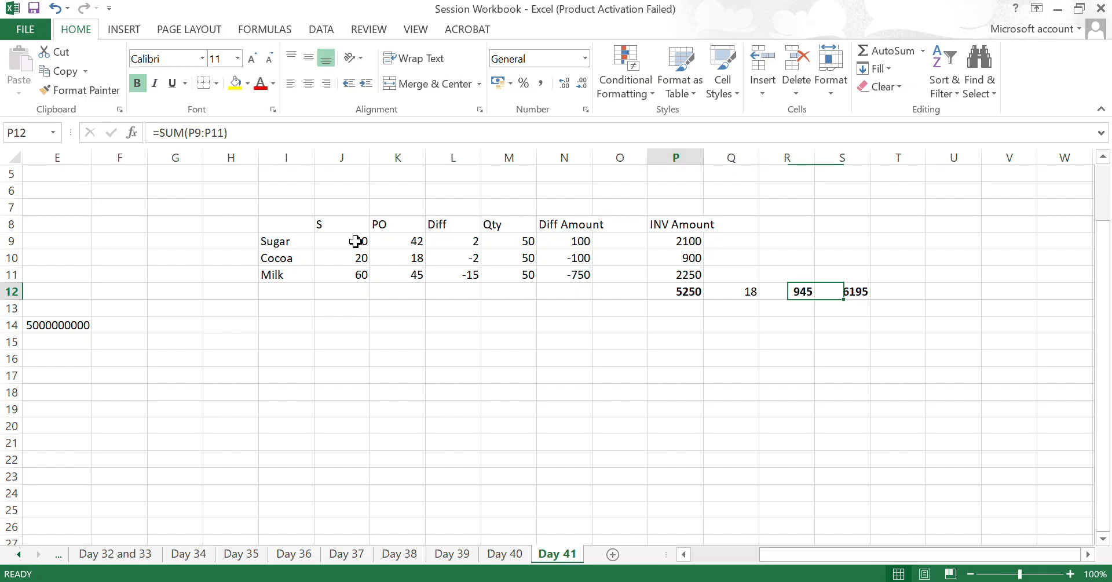
pyautogui.press('Home')
pyautogui.press('Right')
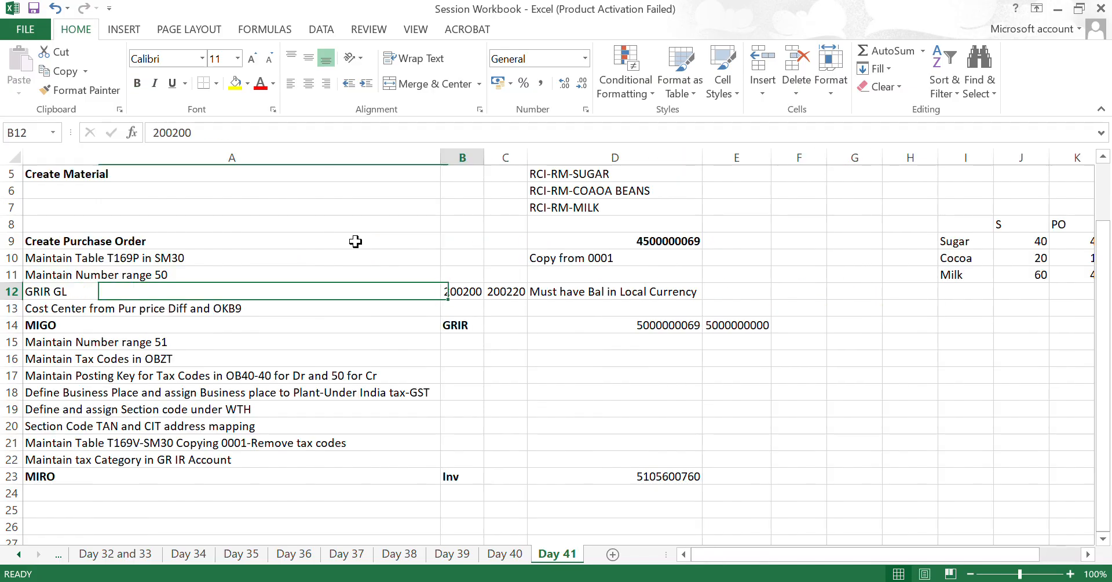
pyautogui.press('Right')
pyautogui.press('Right')
pyautogui.press('Right')
pyautogui.press('Right')
pyautogui.press('Right')
pyautogui.press('Right')
pyautogui.press('Right')
pyautogui.press('Right')
pyautogui.press('Right')
pyautogui.press('Right')
pyautogui.hotkey('ctrl', 'Left')
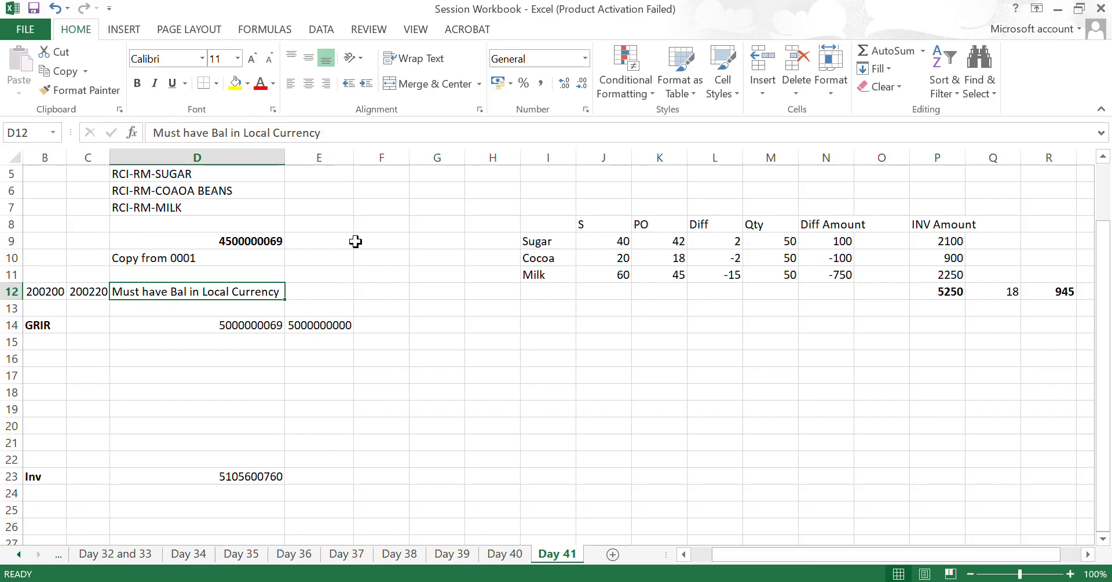
pyautogui.hotkey('ctrl', 'Left')
pyautogui.press('Down')
pyautogui.hotkey('ctrl', 'Down')
pyautogui.press('Down')
pyautogui.press('Down')
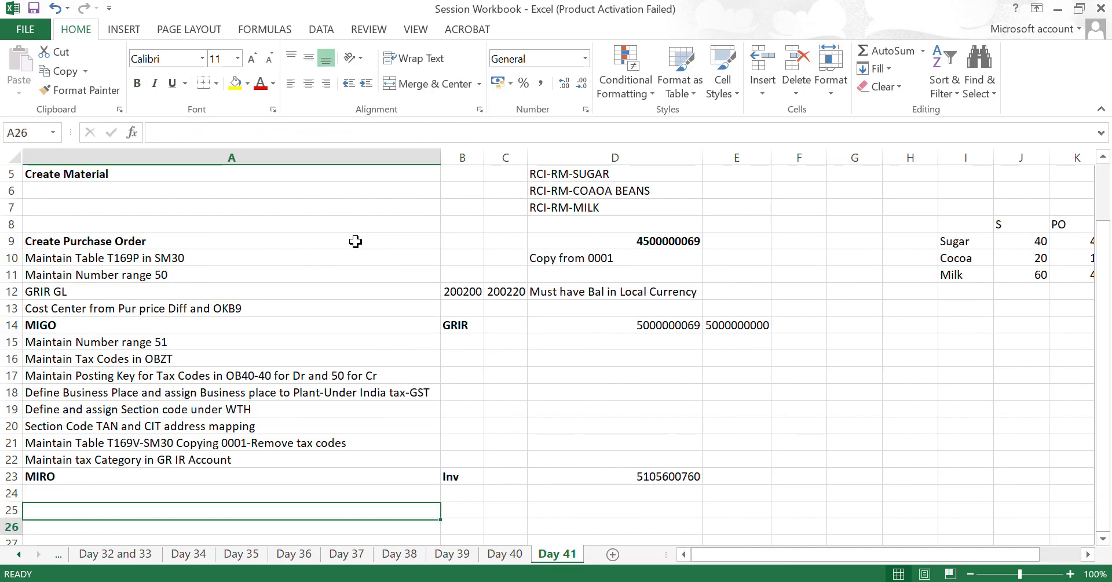
pyautogui.press('Up')
pyautogui.press('Up')
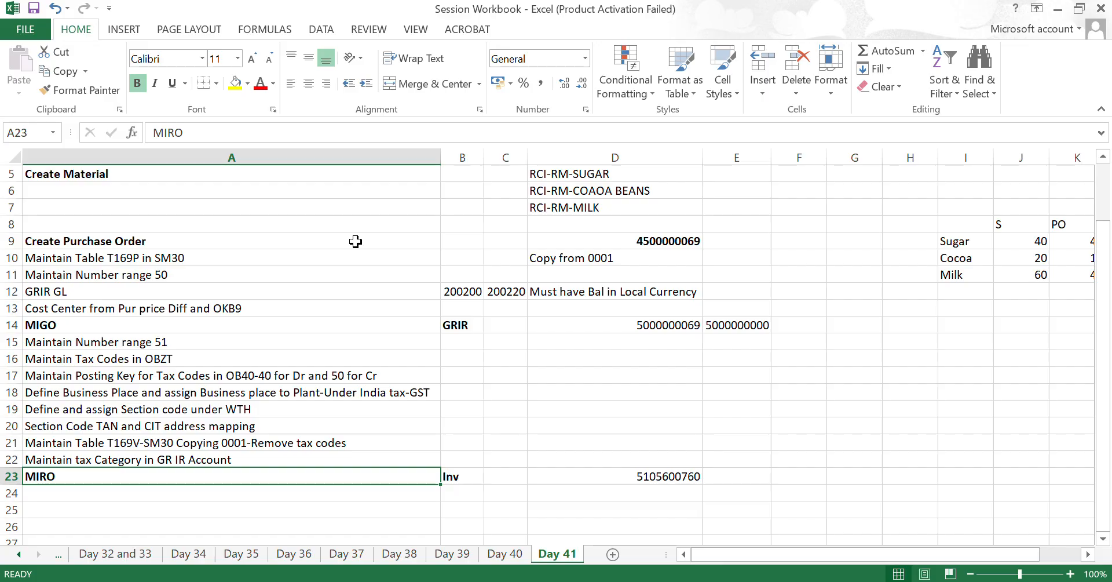
# - Switch to SAP and open the invoice's accounting document from its follow-on documents
pyautogui.hotkey('alt', 'Tab')
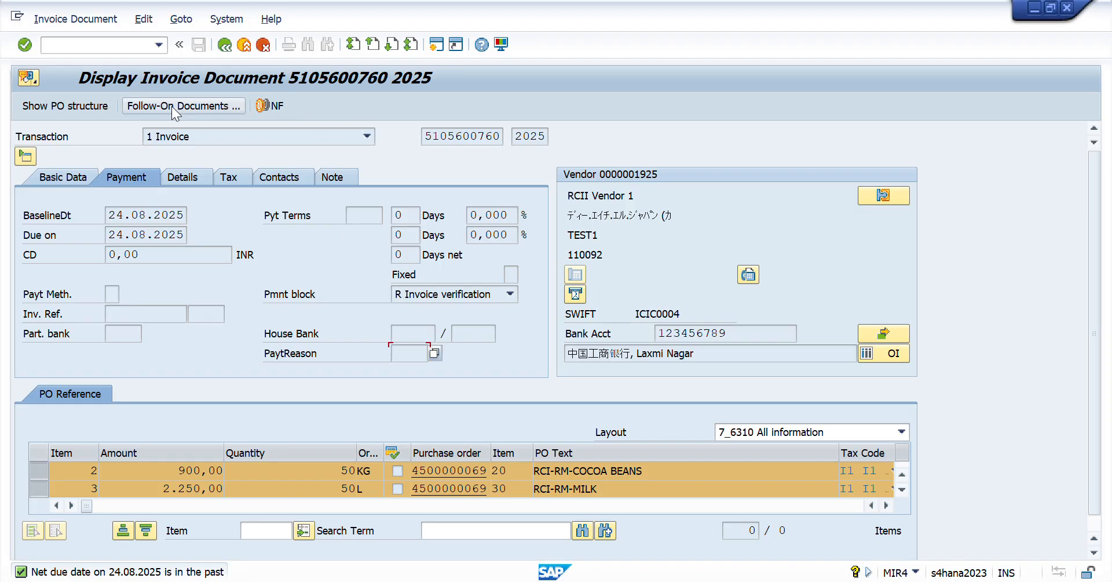
pyautogui.click(171, 107)
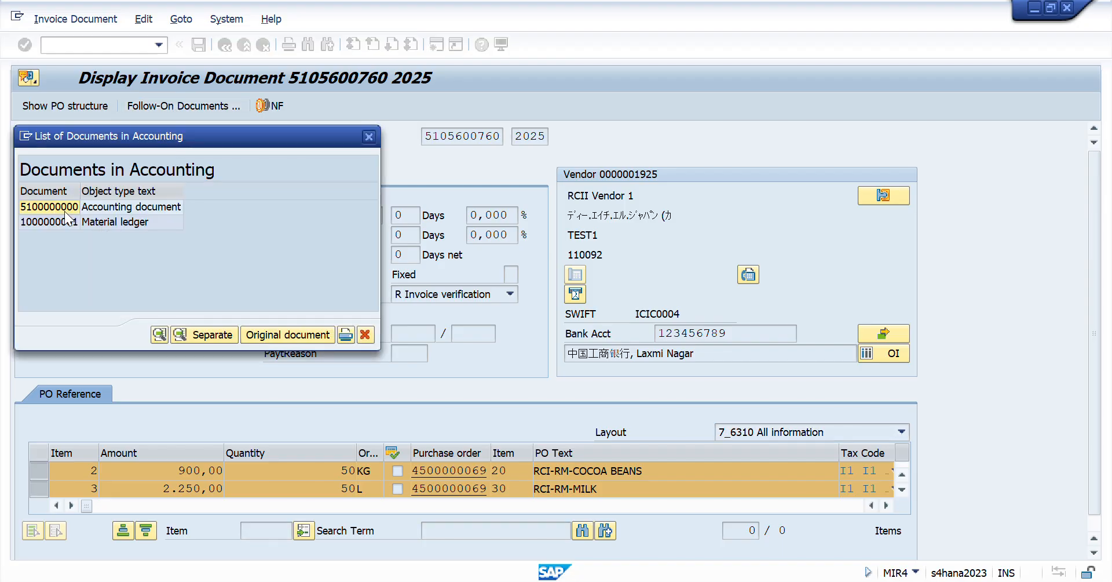
pyautogui.doubleClick(59, 209)
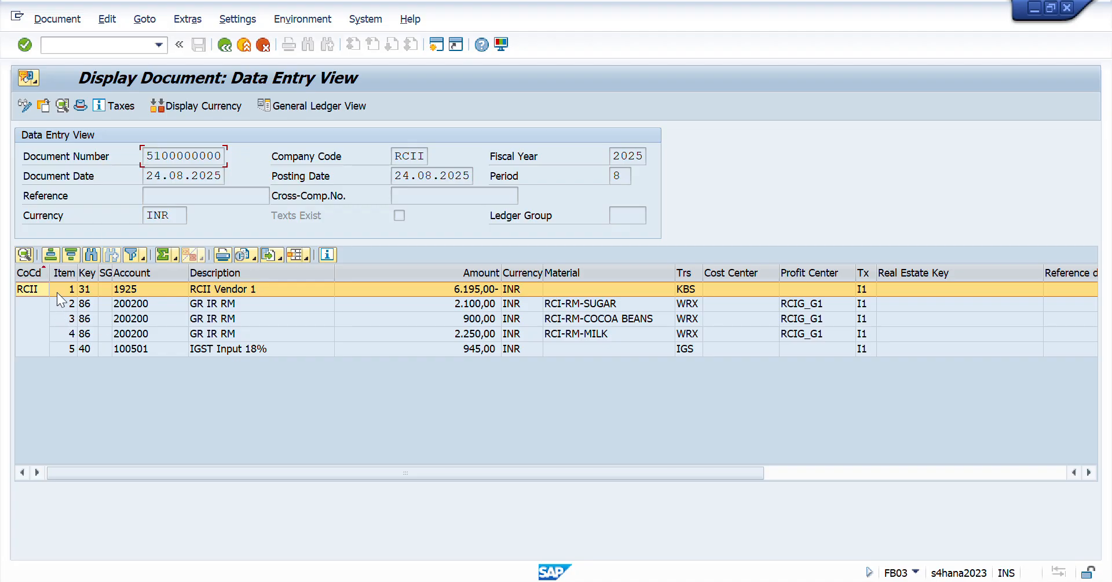
# - Examine the accounting document's vendor, GR/IR and IGST input tax line items, including the tax line's tax code
pyautogui.click(131, 289)
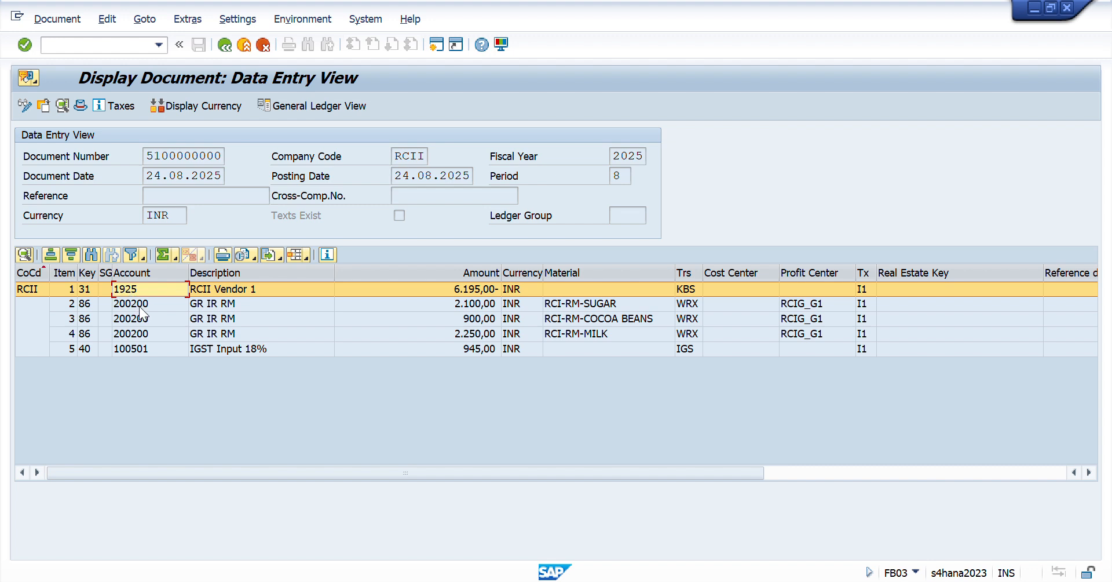
pyautogui.click(142, 305)
pyautogui.click(141, 316)
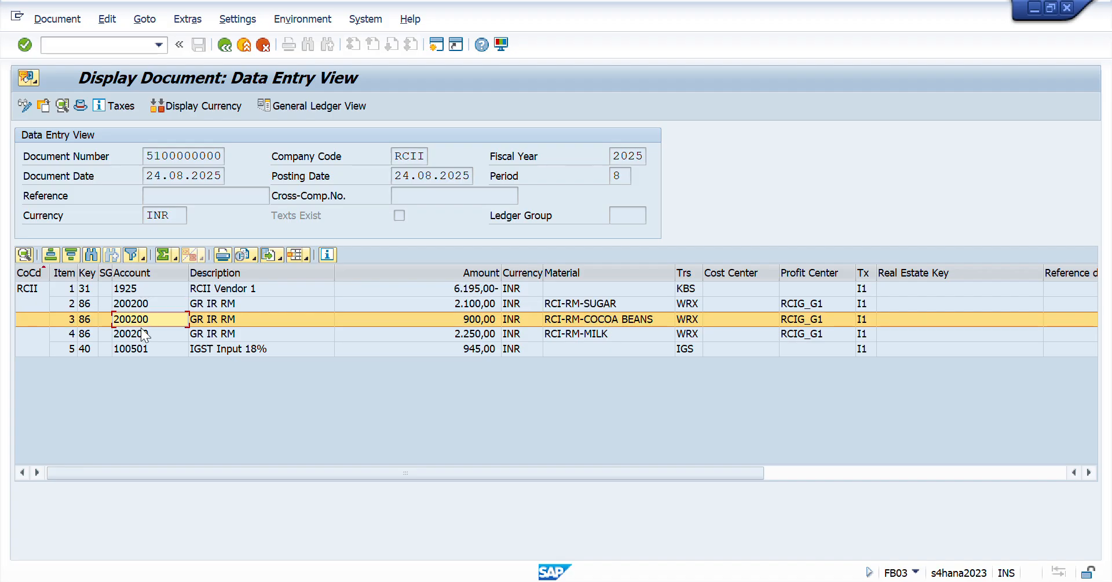
pyautogui.click(141, 329)
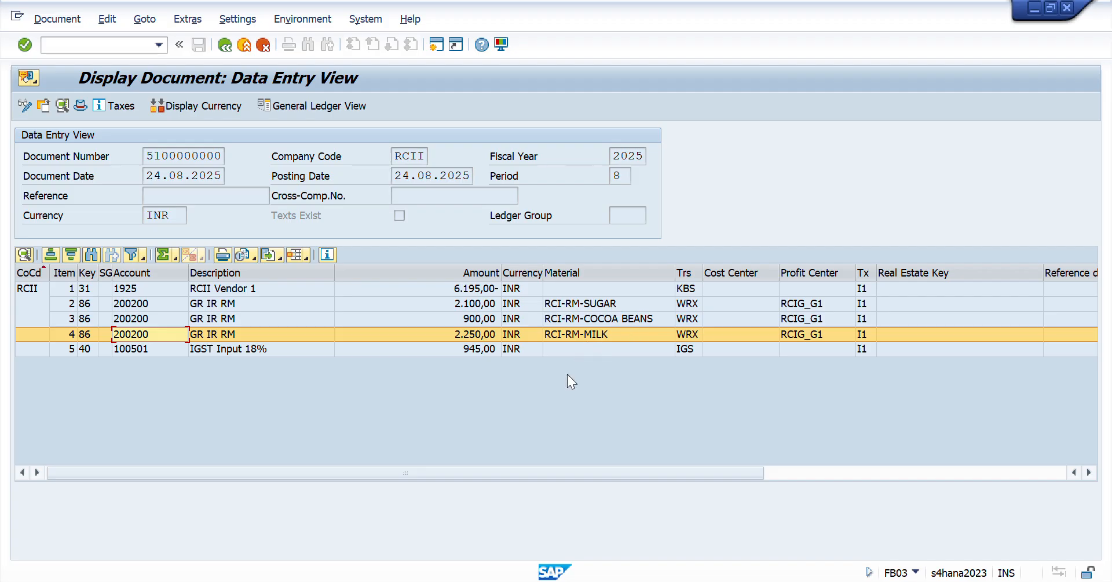
pyautogui.click(130, 350)
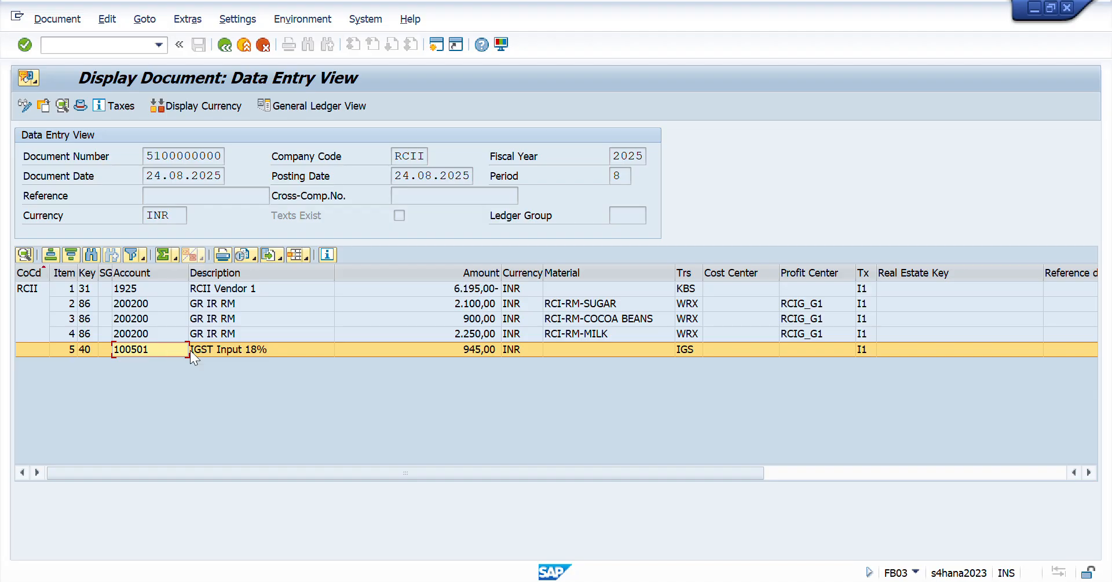
pyautogui.click(208, 348)
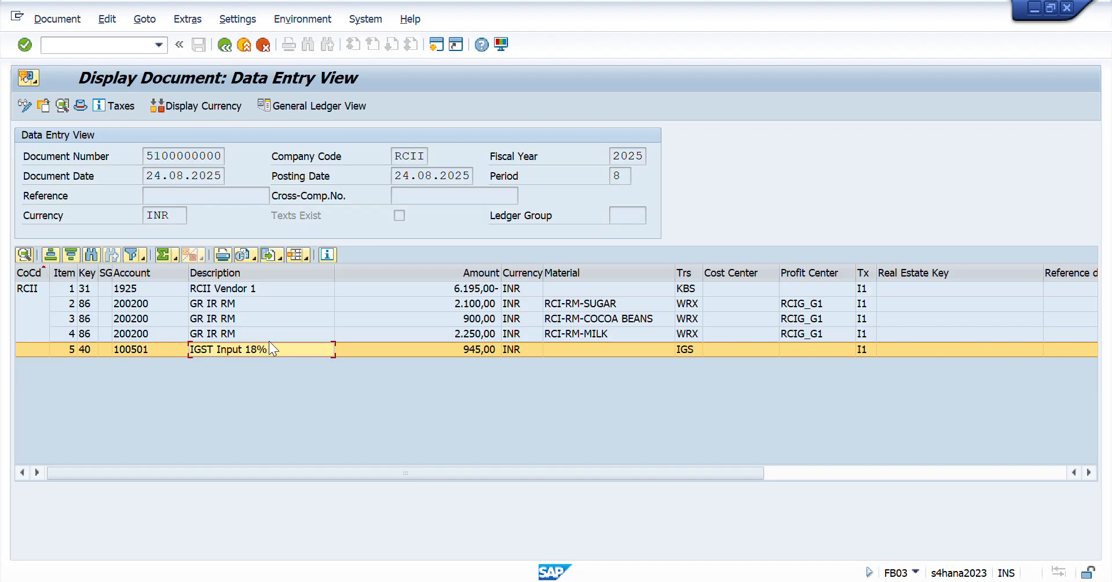
pyautogui.click(861, 349)
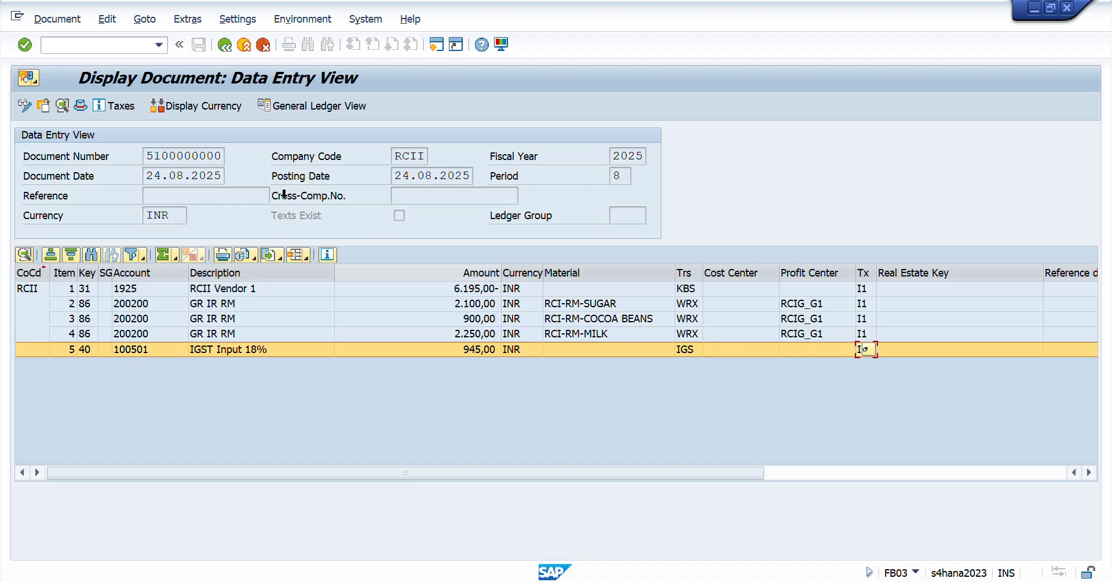
# - Open transaction SPRO in a new session and display the SAP Reference IMG
pyautogui.click(92, 48)
pyautogui.write('/ospro')
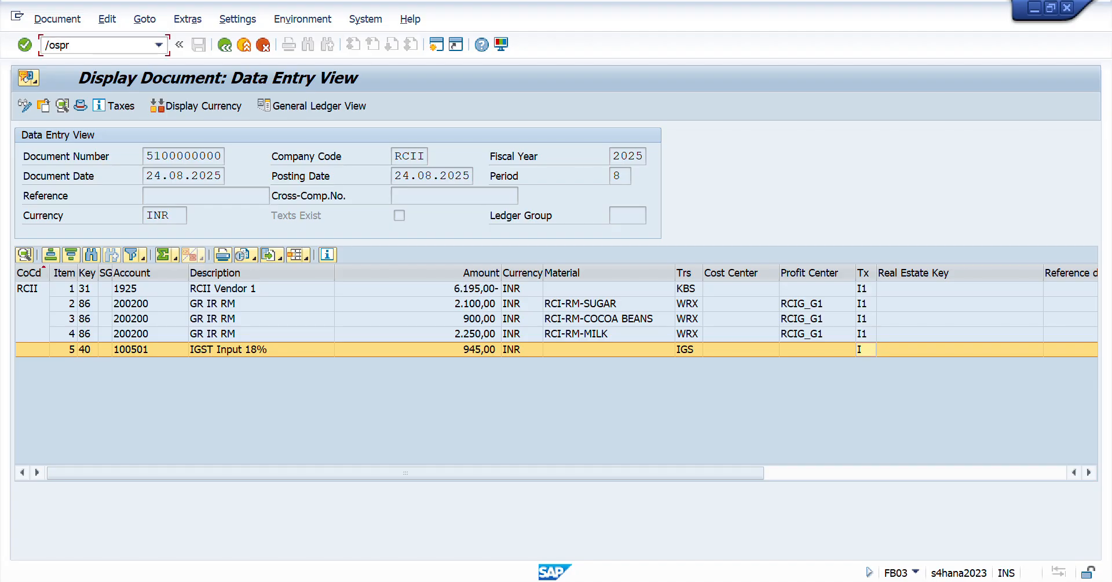
pyautogui.press('Return')
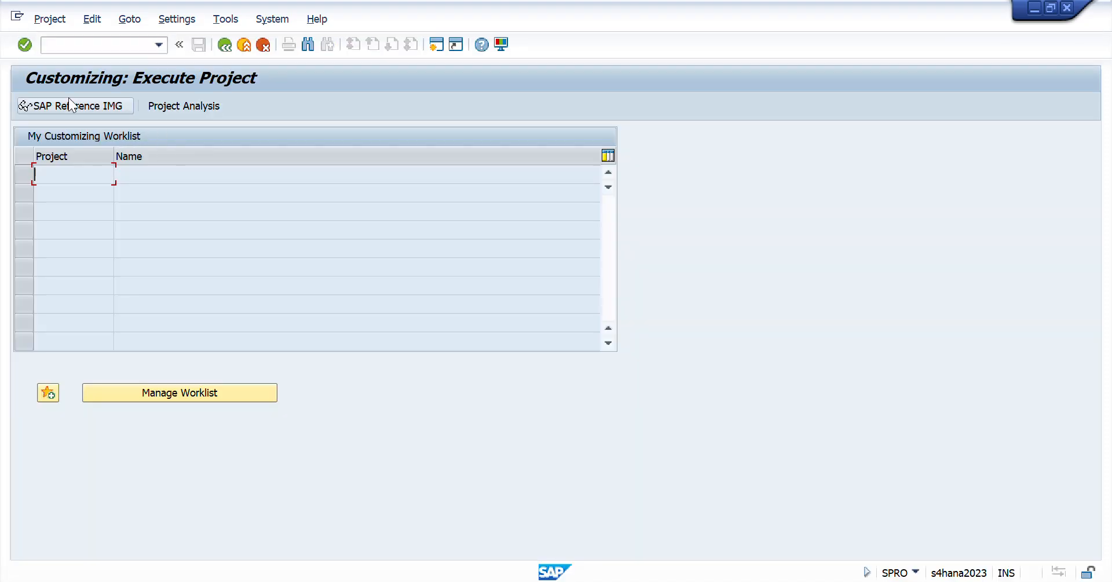
pyautogui.click(75, 106)
# - Open the tax posting key settings under Financial Accounting Global Settings, Tax on Sales/Purchases, Posting
pyautogui.doubleClick(137, 294)
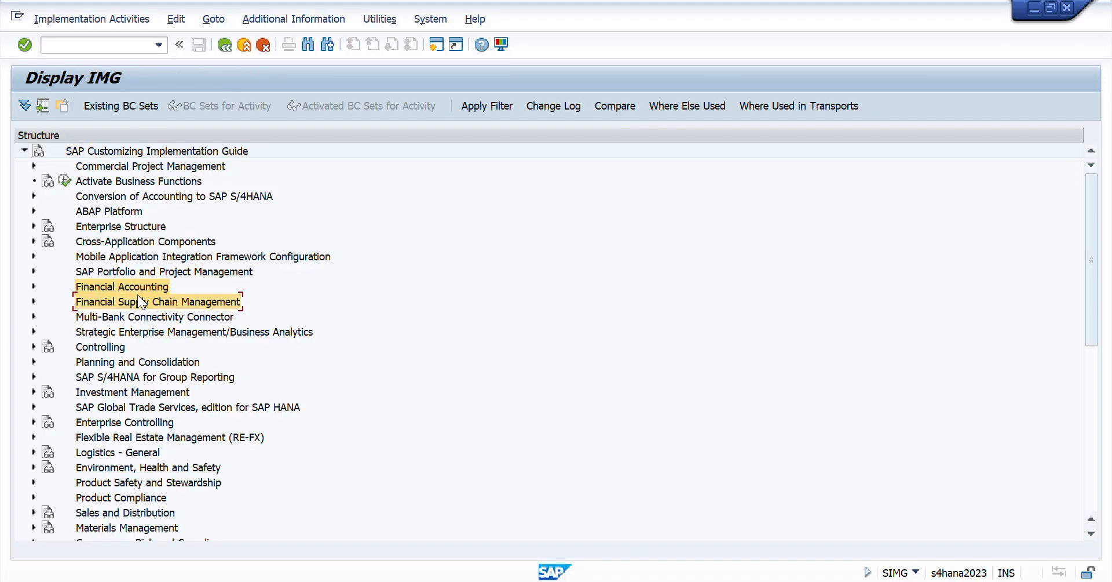
pyautogui.doubleClick(137, 295)
pyautogui.press('Down')
pyautogui.press('Down')
pyautogui.press('Down')
pyautogui.press('Down')
pyautogui.press('Down')
pyautogui.press('Down')
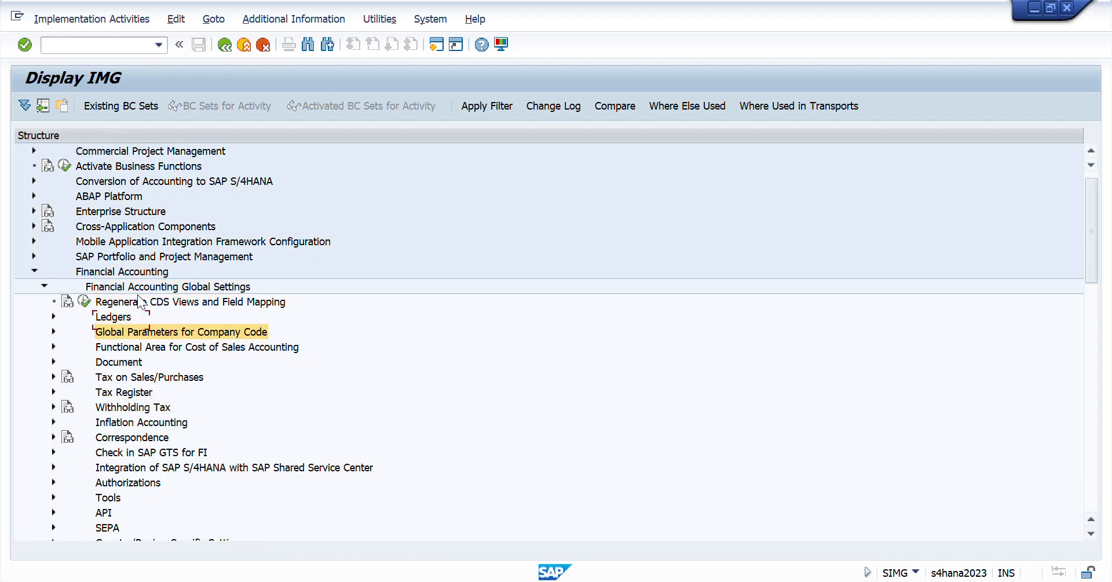
pyautogui.press('Right')
pyautogui.press('Down')
pyautogui.press('Down')
pyautogui.press('Down')
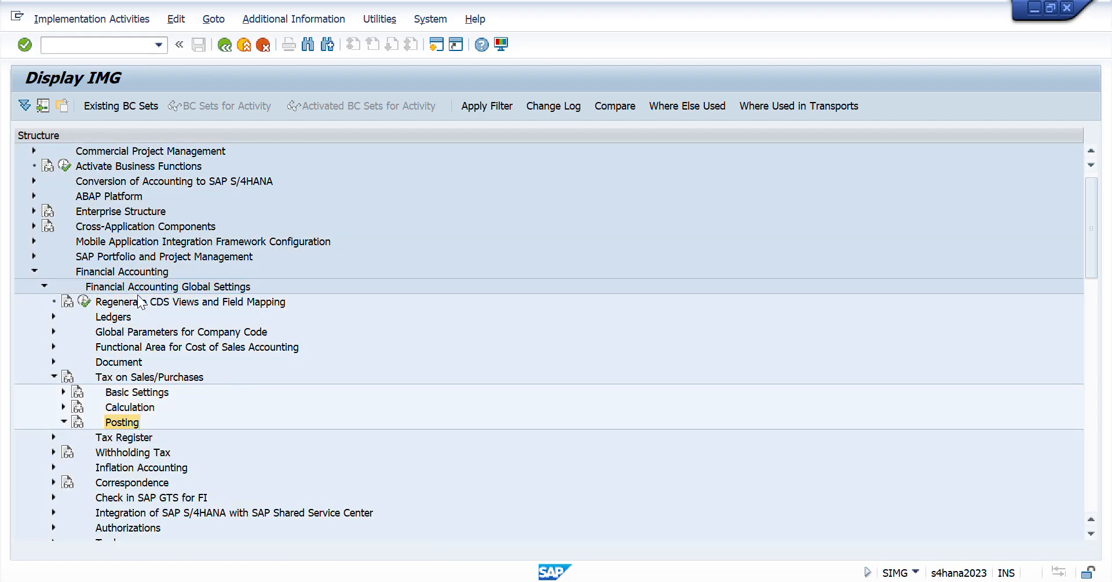
pyautogui.press('Right')
pyautogui.press('Down')
pyautogui.press('Return')
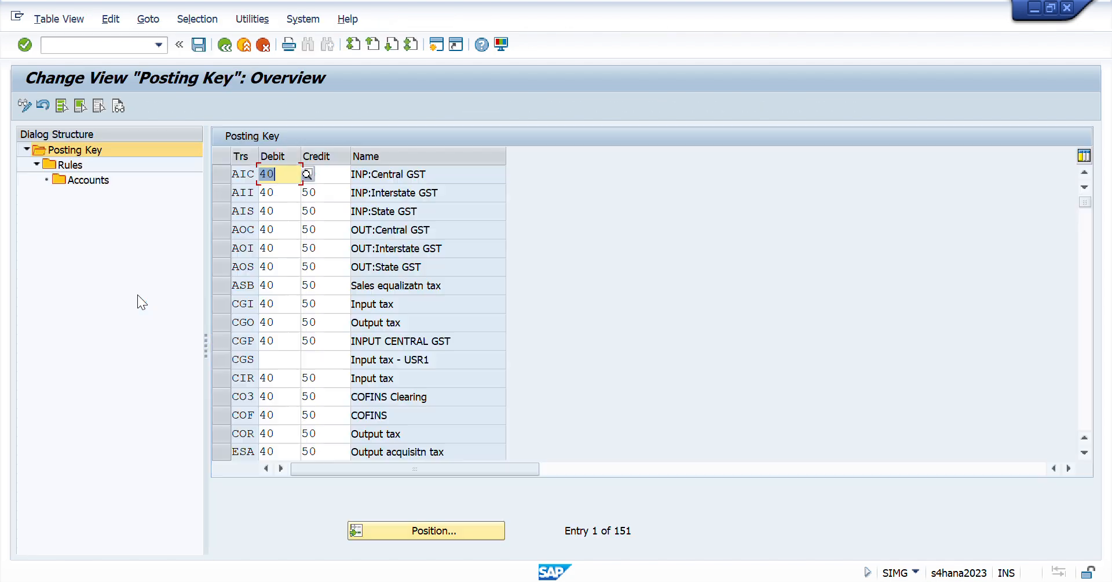
# - Locate the IGS posting key entry and display its rules and G/L accounts for chart of accounts RCIG
pyautogui.click(435, 531)
pyautogui.write('IGS')
pyautogui.press('Return')
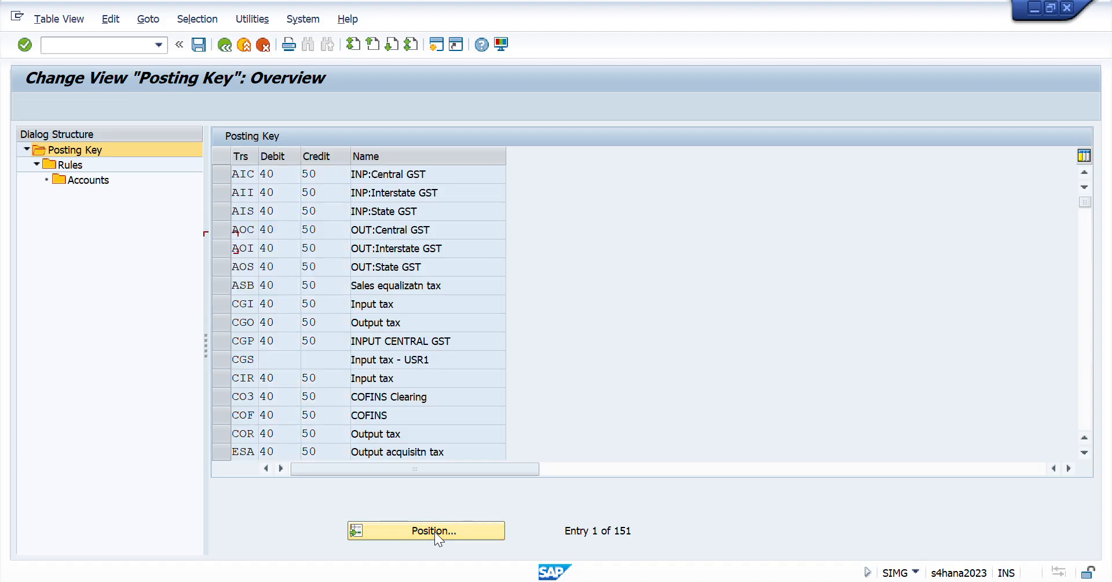
pyautogui.click(221, 175)
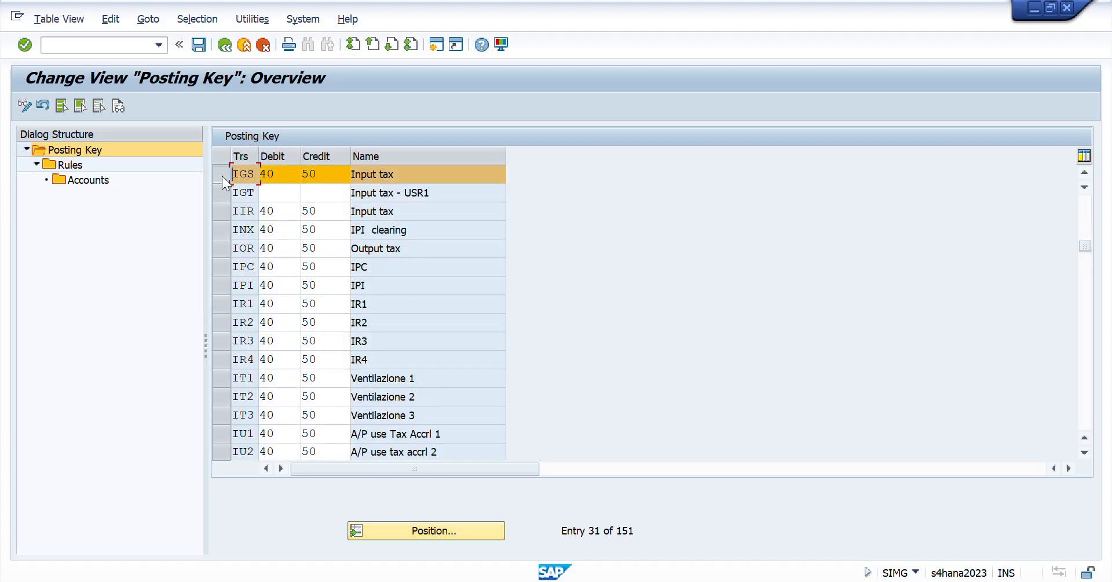
pyautogui.click(64, 164)
pyautogui.click(221, 214)
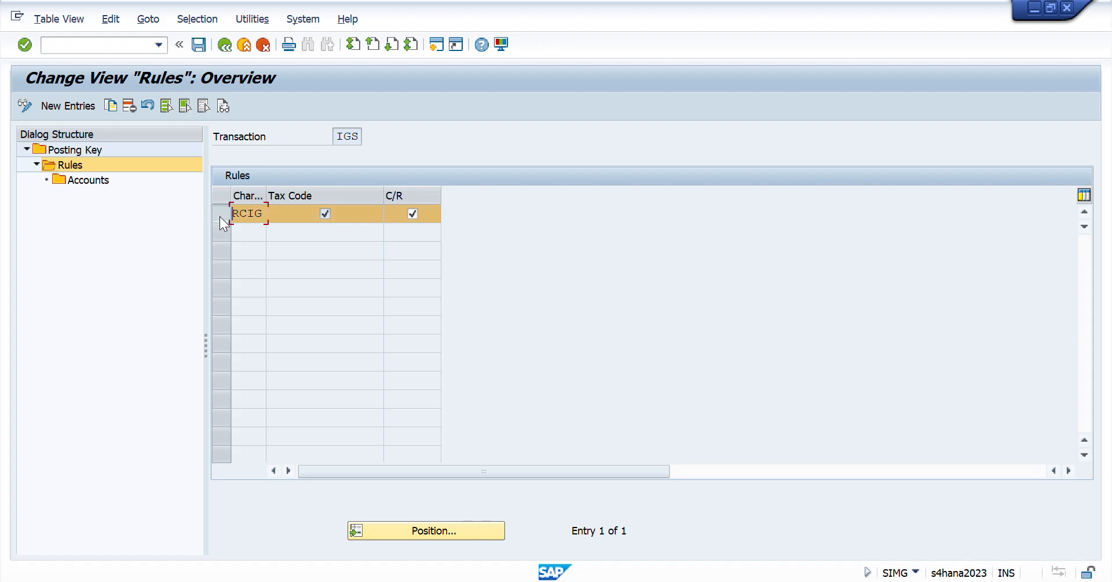
pyautogui.doubleClick(75, 180)
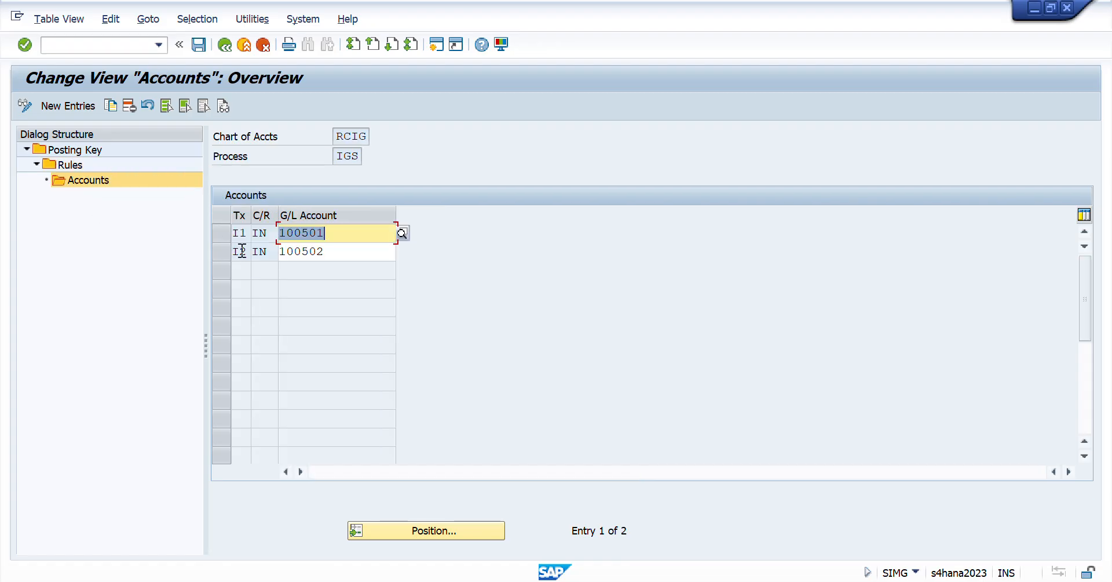
# - Compare the G/L account assigned to tax code I1 with the account on the invoice document's IGST line
pyautogui.moveTo(248, 233); pyautogui.dragTo(232, 235)
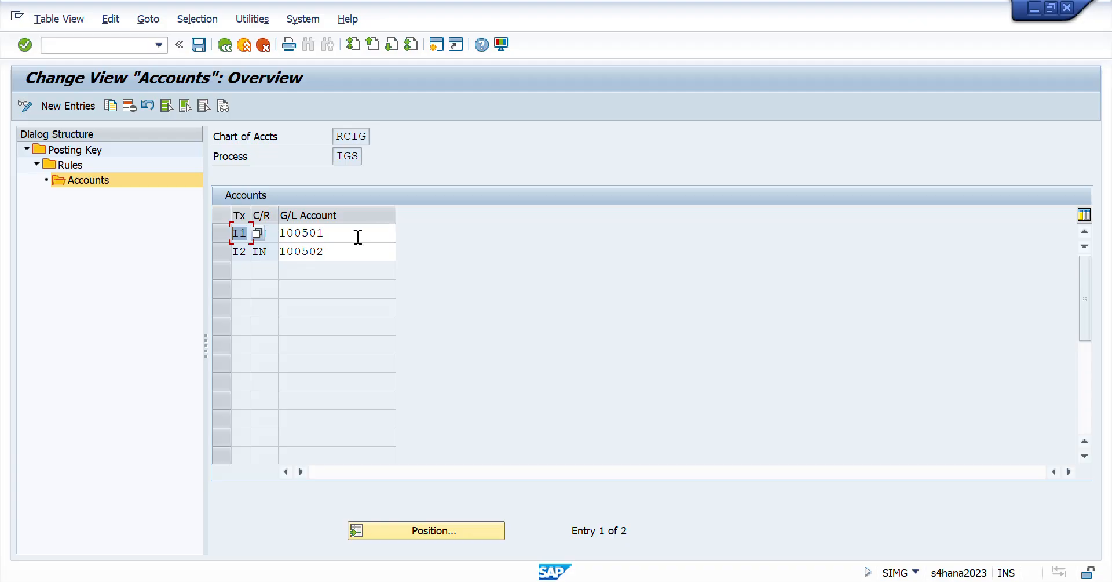
pyautogui.moveTo(359, 237); pyautogui.dragTo(248, 285)
pyautogui.hotkey('alt', 'Tab')
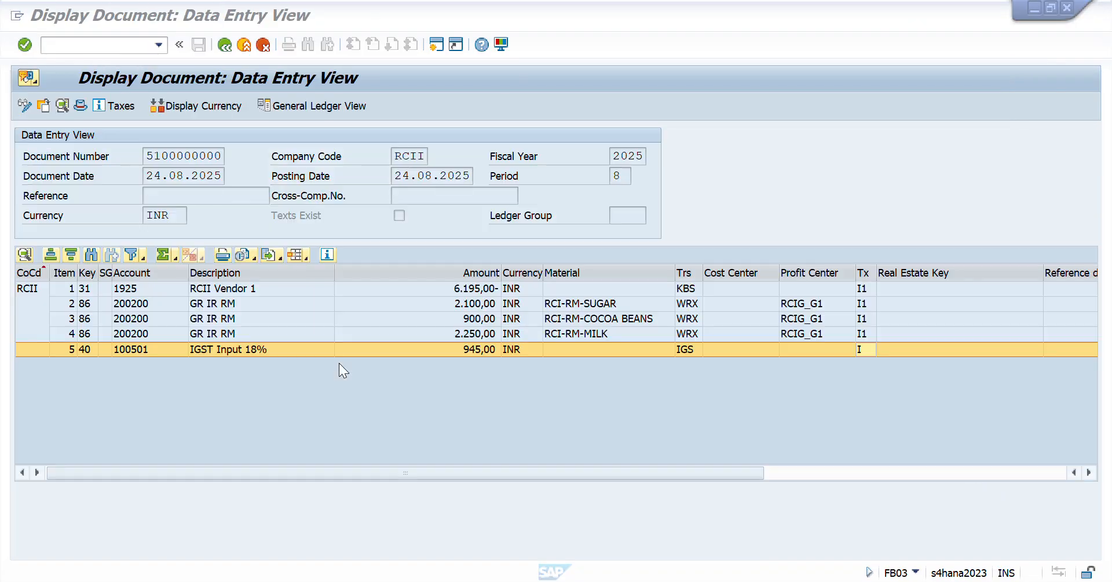
pyautogui.click(130, 350)
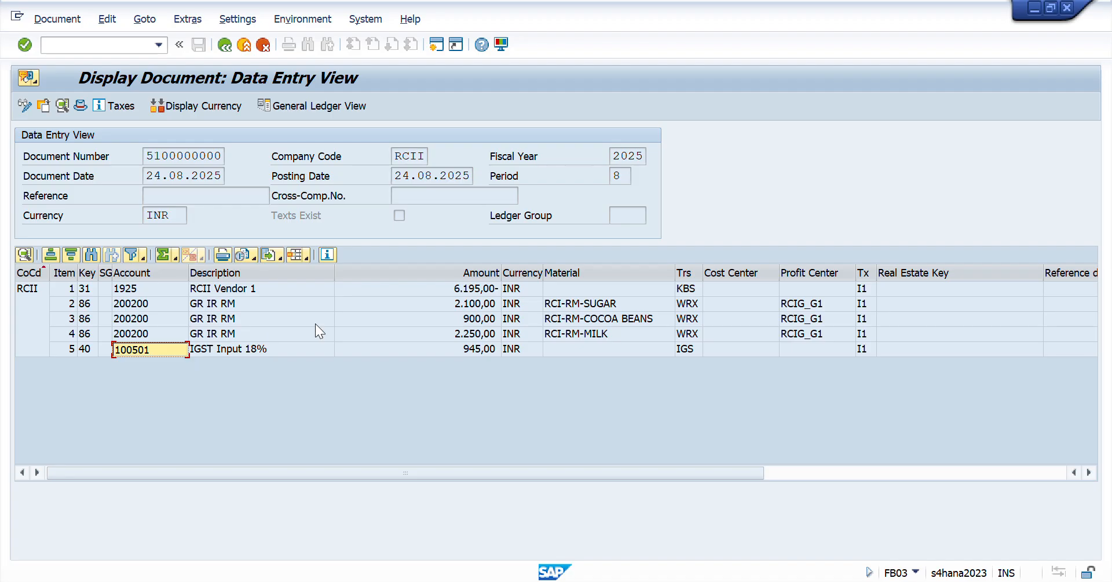
# - Switch to the Session Workbook in Excel and review the Day 41 checklist and the material price difference table
pyautogui.hotkey('alt', 'Tab')
pyautogui.hotkey('alt', 'Tab')
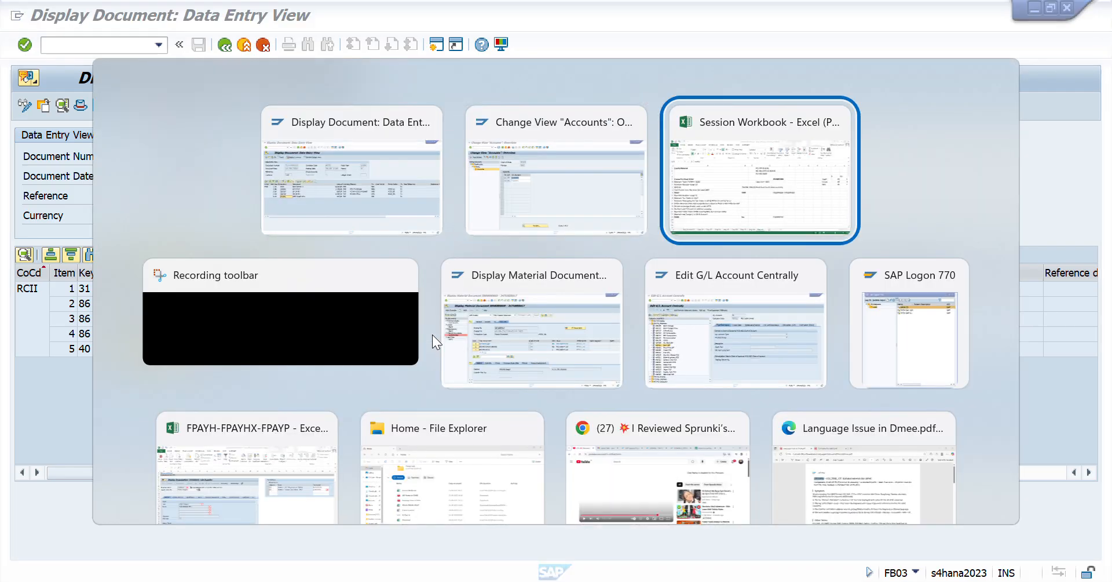
pyautogui.press('Right')
pyautogui.press('Right')
pyautogui.press('Right')
pyautogui.press('Right')
pyautogui.press('Right')
pyautogui.press('Right')
pyautogui.press('Right')
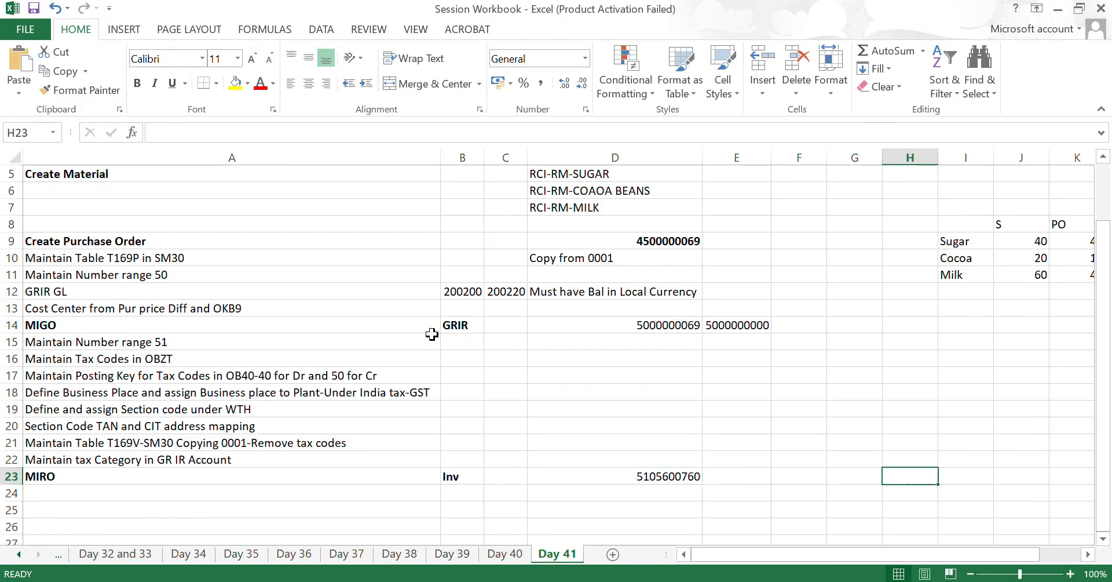
pyautogui.hotkey('ctrl', 'Up')
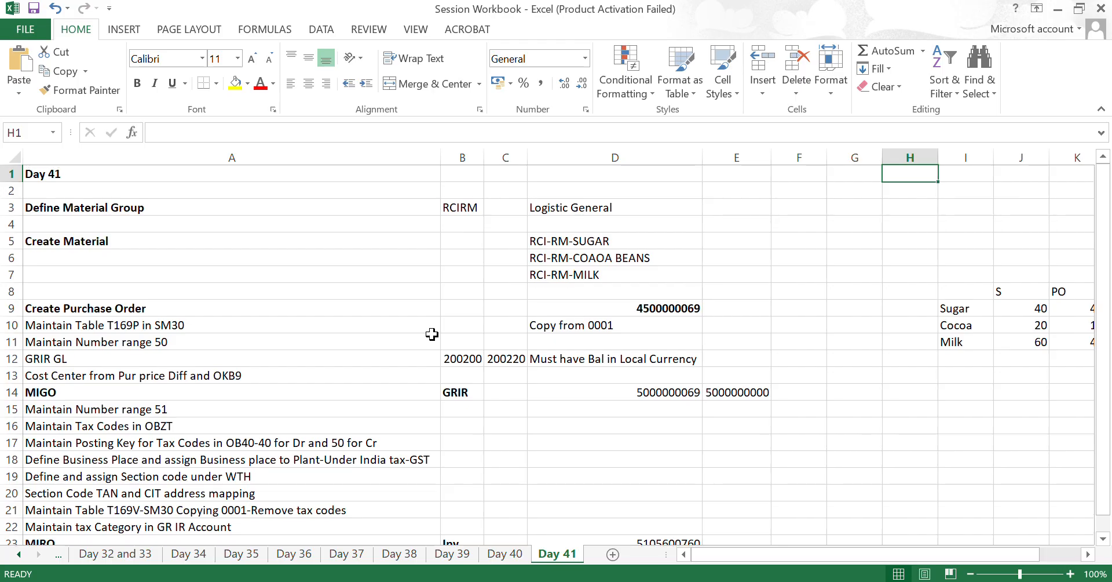
pyautogui.press('Down')
pyautogui.press('Down')
pyautogui.press('Down')
pyautogui.press('Down')
pyautogui.press('Down')
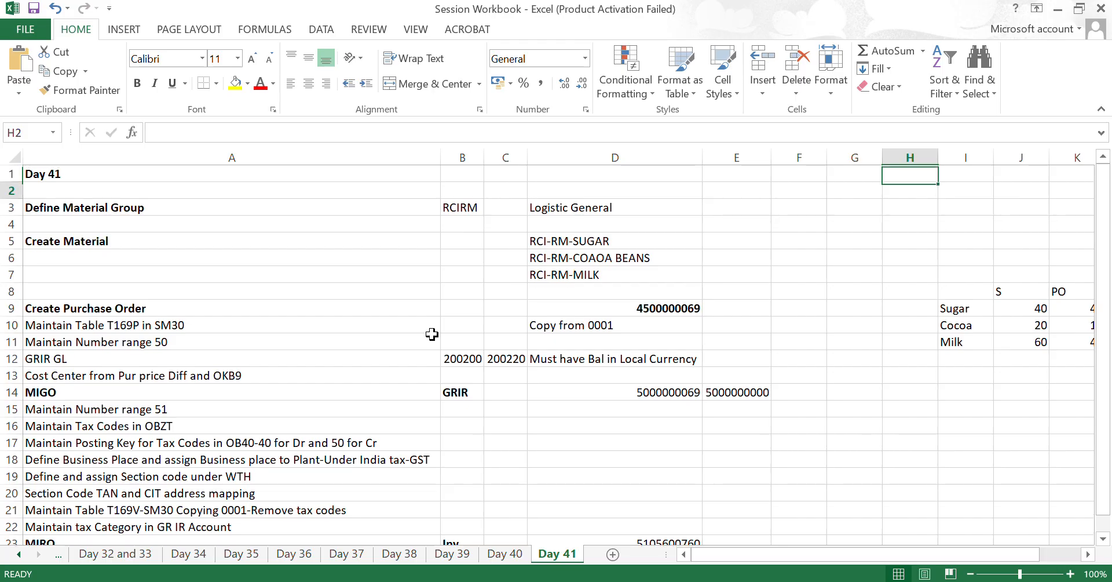
pyautogui.press('Right')
pyautogui.press('Right')
pyautogui.press('Right')
pyautogui.press('Right')
pyautogui.press('Right')
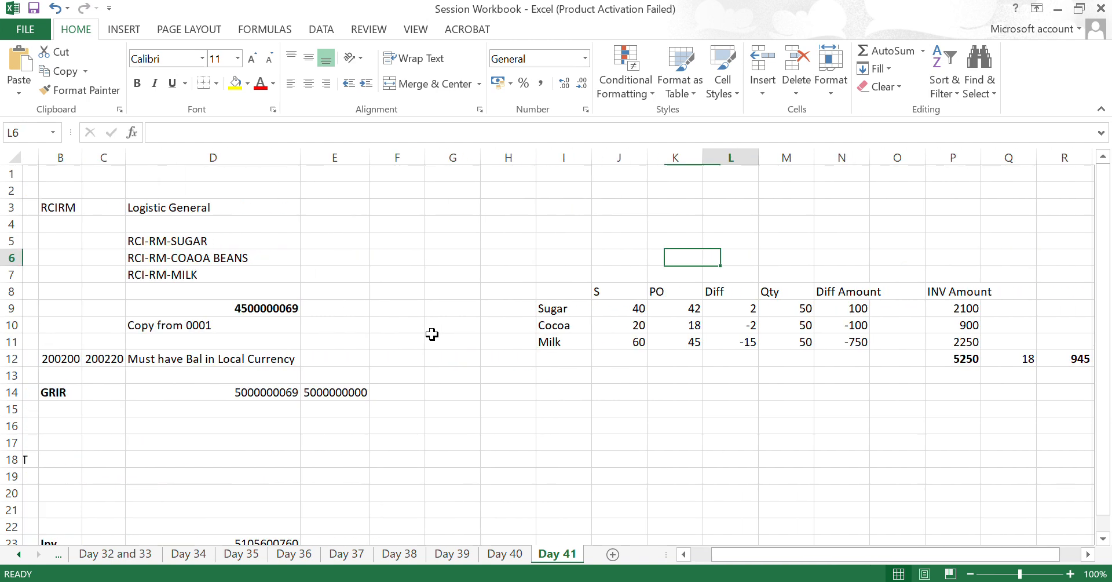
# - Enter a bold V in cell J4, above the S column of the material price table
pyautogui.press('Left')
pyautogui.press('Left')
pyautogui.press('Left')
pyautogui.press('Down')
pyautogui.press('Down')
pyautogui.press('Down')
pyautogui.press('Up')
pyautogui.press('Up')
pyautogui.press('Up')
pyautogui.press('Up')
pyautogui.press('Up')
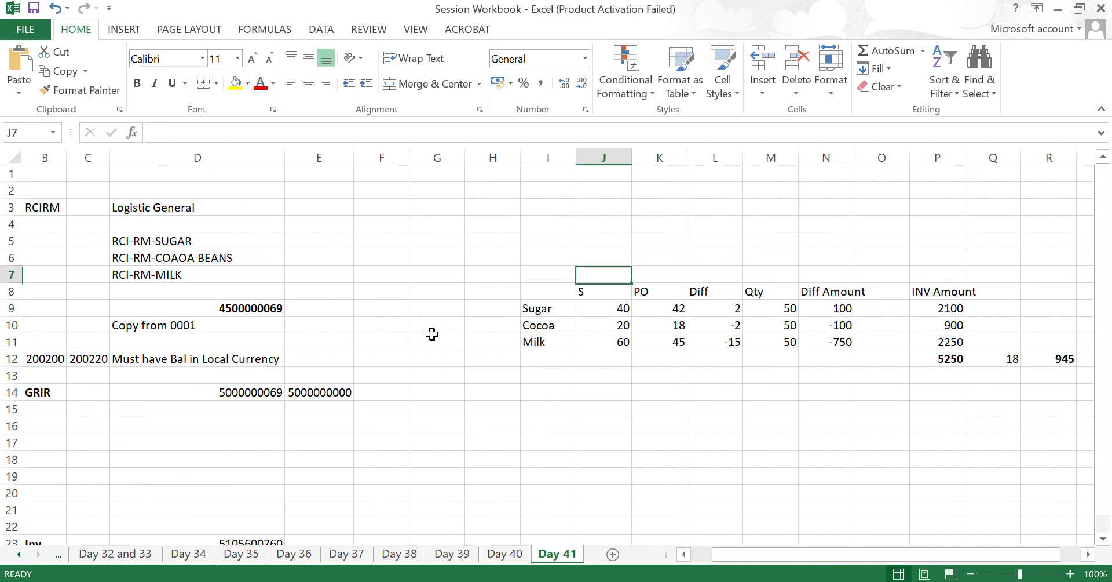
pyautogui.write('V')
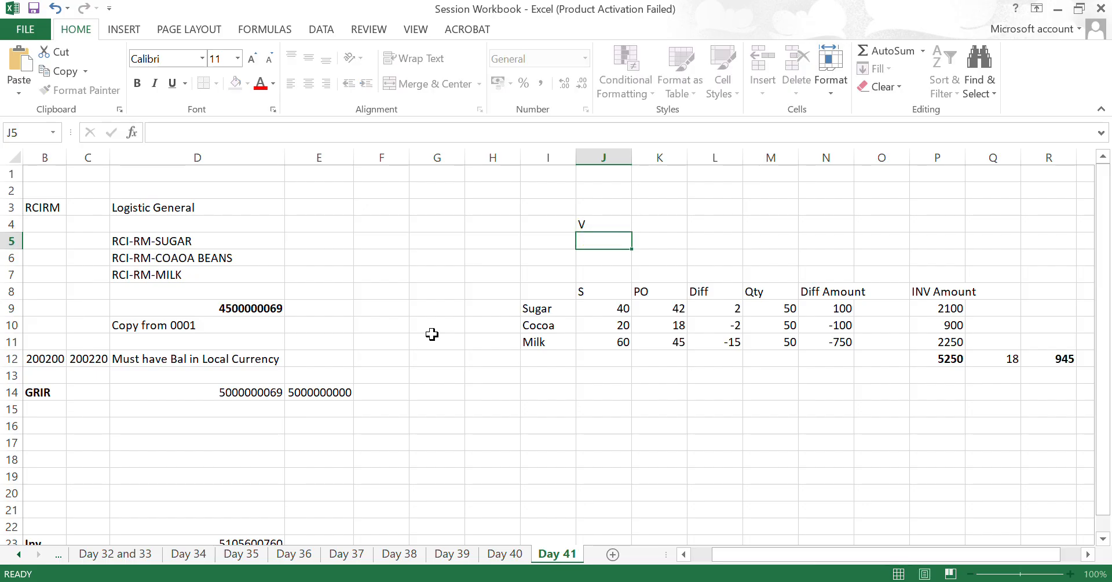
pyautogui.hotkey('ctrl', 'Return')
pyautogui.hotkey('ctrl', 'b')
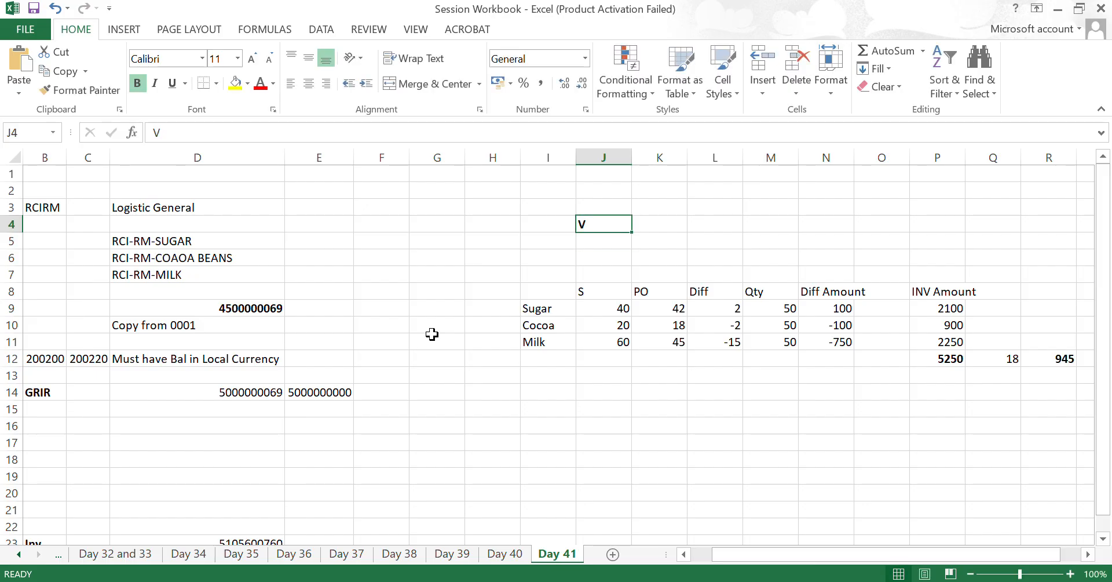
pyautogui.hotkey('shift', 'Down')
pyautogui.hotkey('shift', 'Down')
pyautogui.hotkey('shift', 'Down')
pyautogui.hotkey('shift', 'Down')
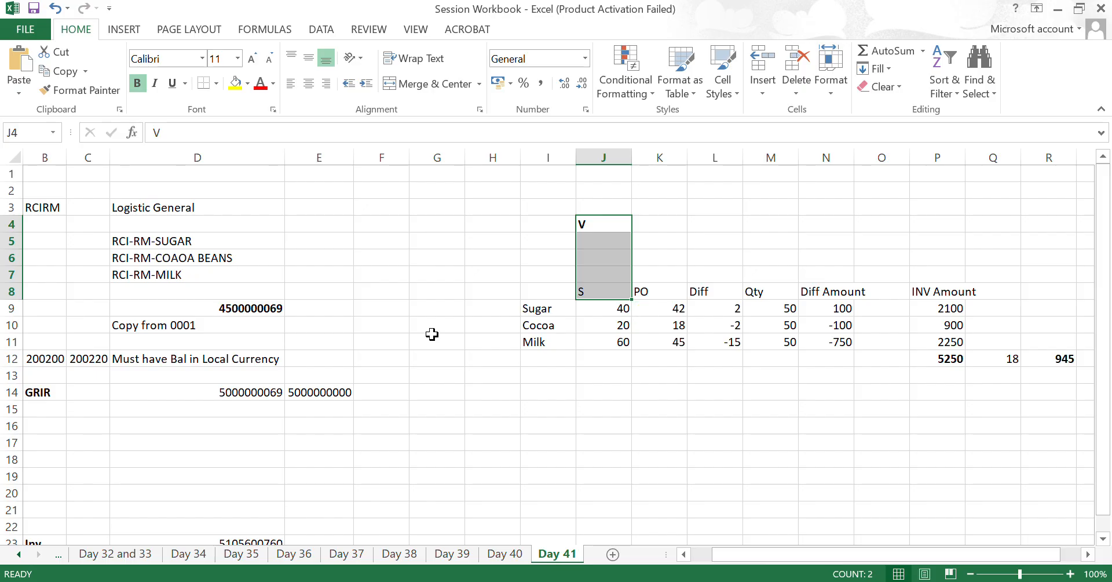
pyautogui.press('Home')
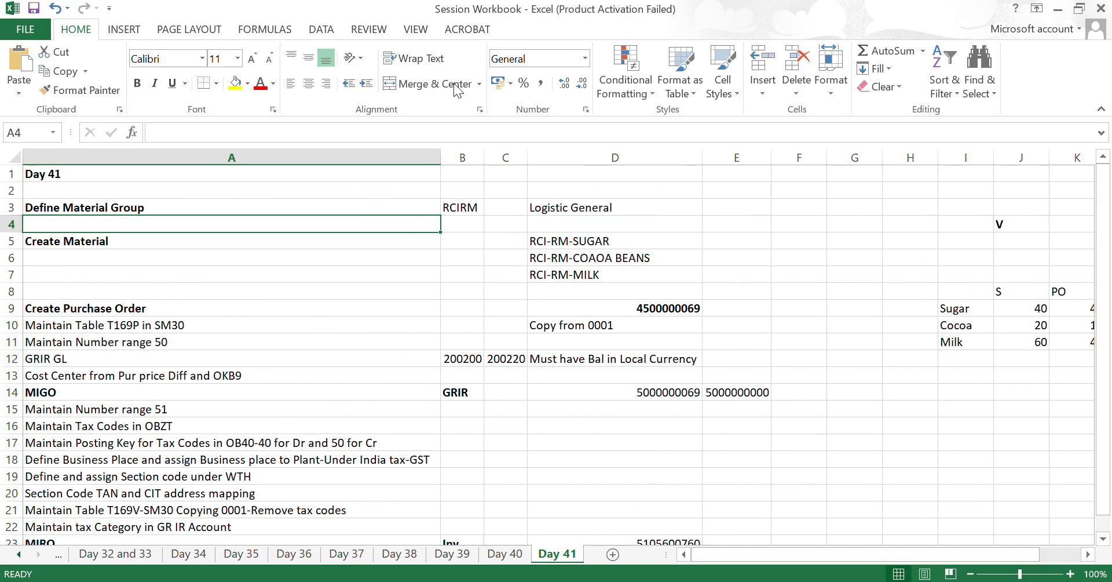